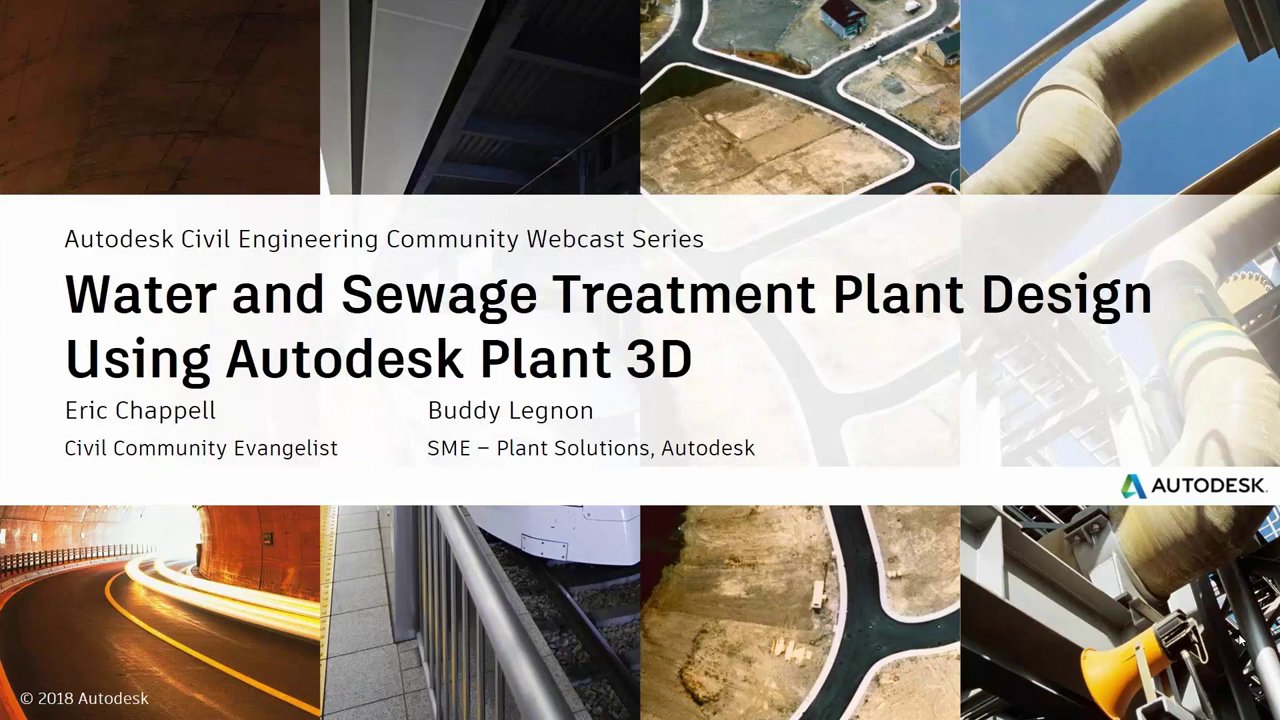
Advance the slideshow from the title slide to 'Welcome to Our Webcast Series!'.
key("Right")
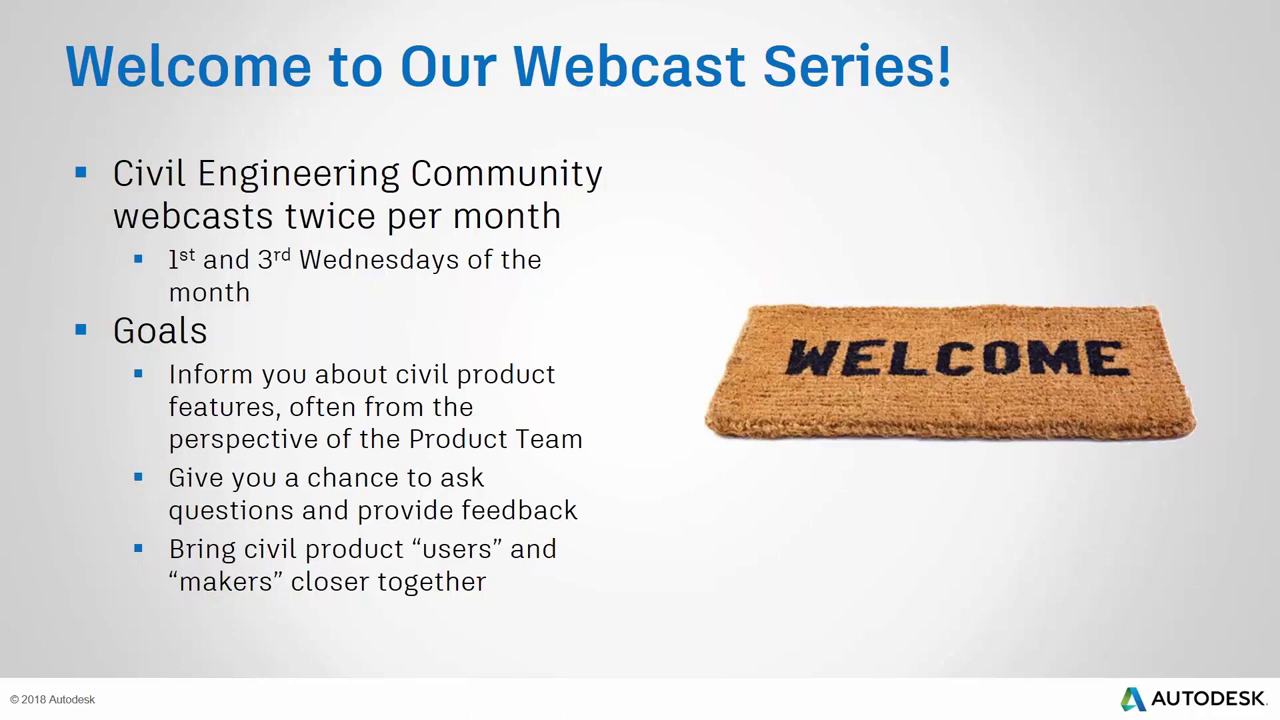
Advance to the Next Webcast slide announcing the InfraWorks Design Slam PostGame Show.
key("Right")
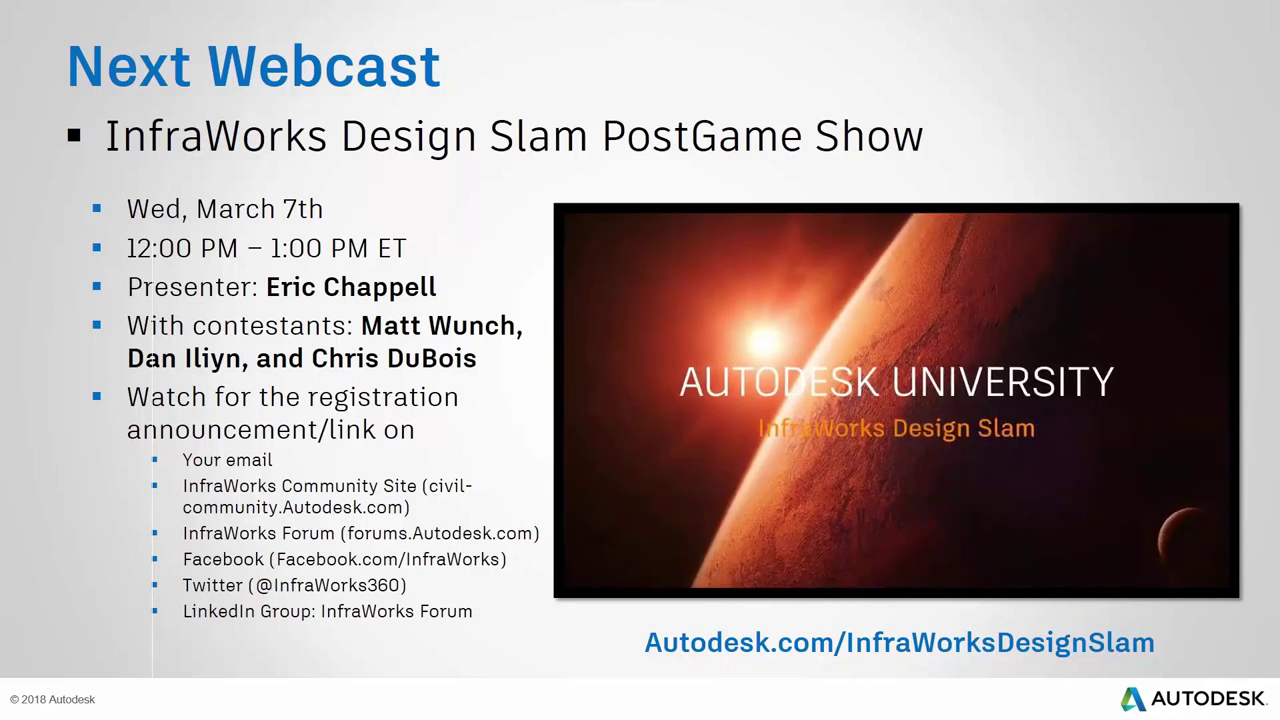
Step through 'What Do You Want to See?' to the Civil Engineering Community Center slide.
key("Right")
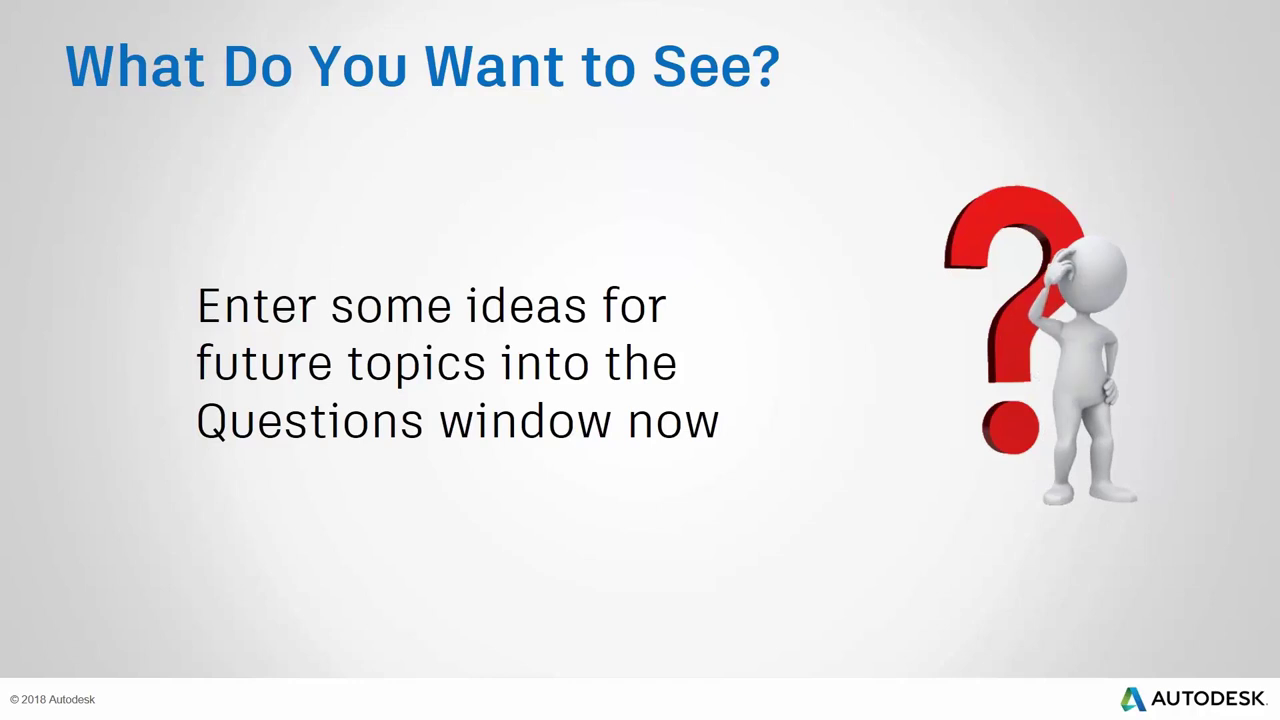
key("Right")
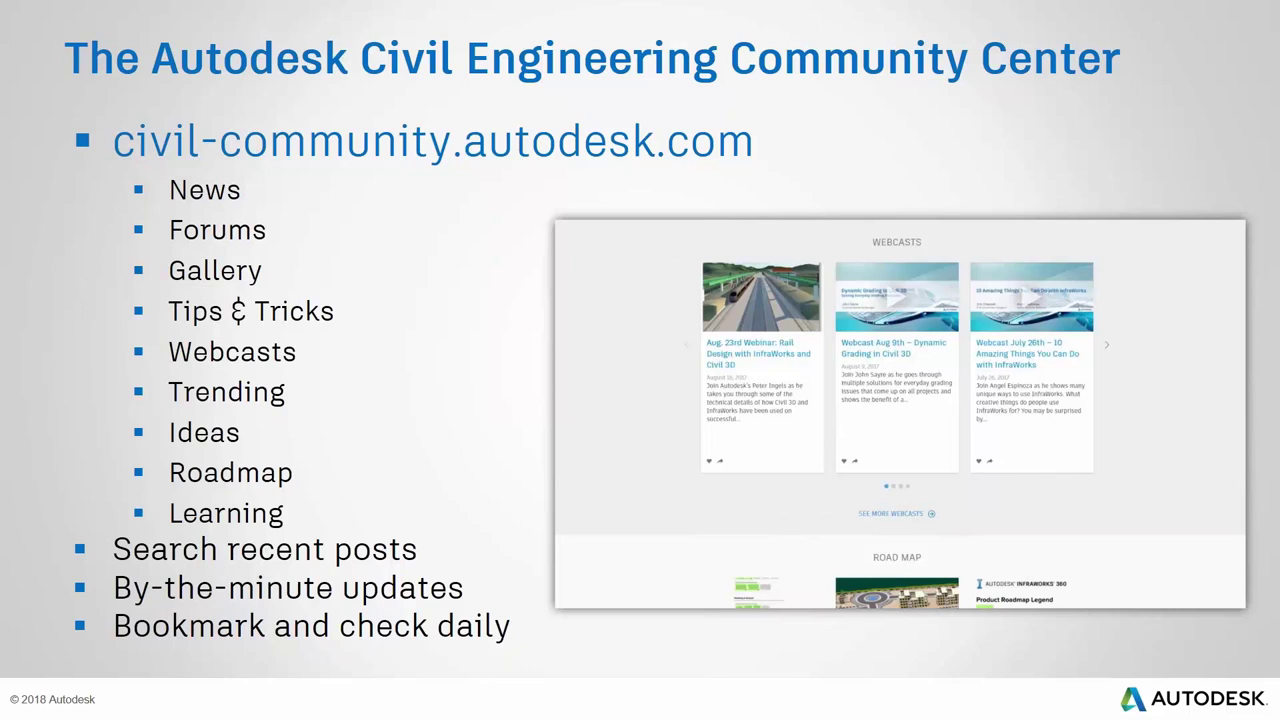
Step past the Disclaimer slide to the 'Ask Lots of Questions!' slide.
left_click(1215, 106)
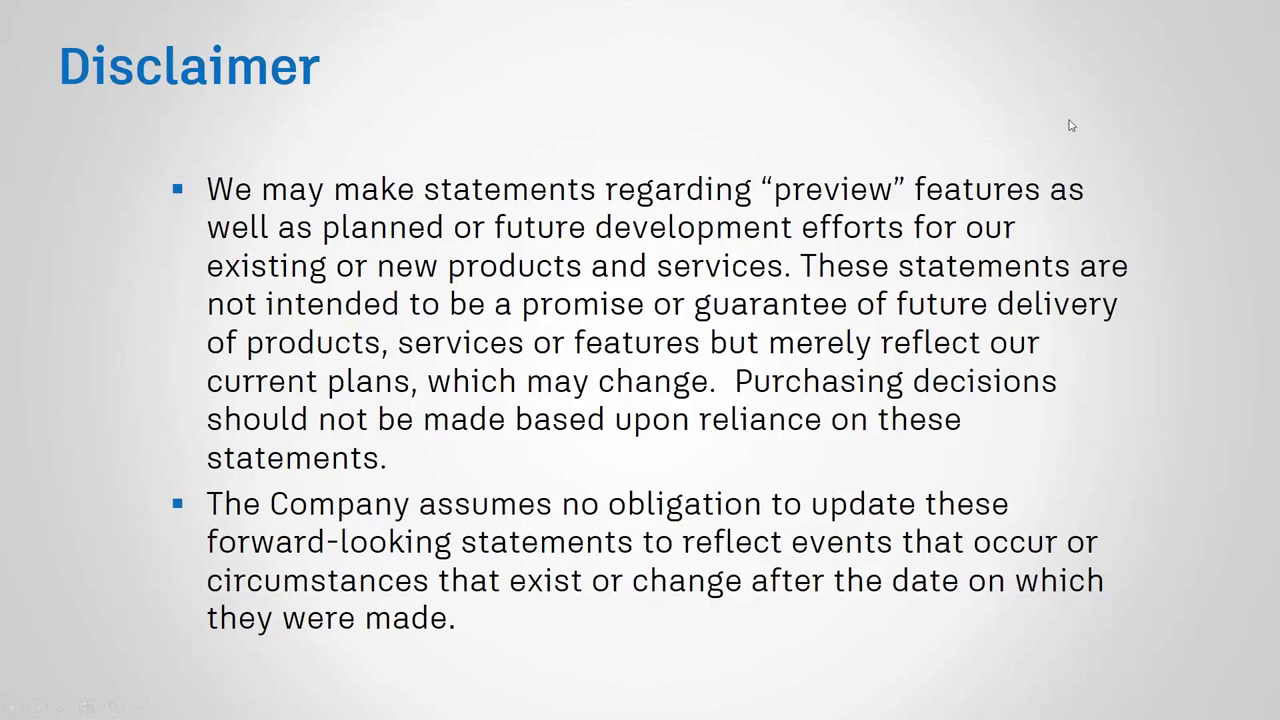
key("Right")
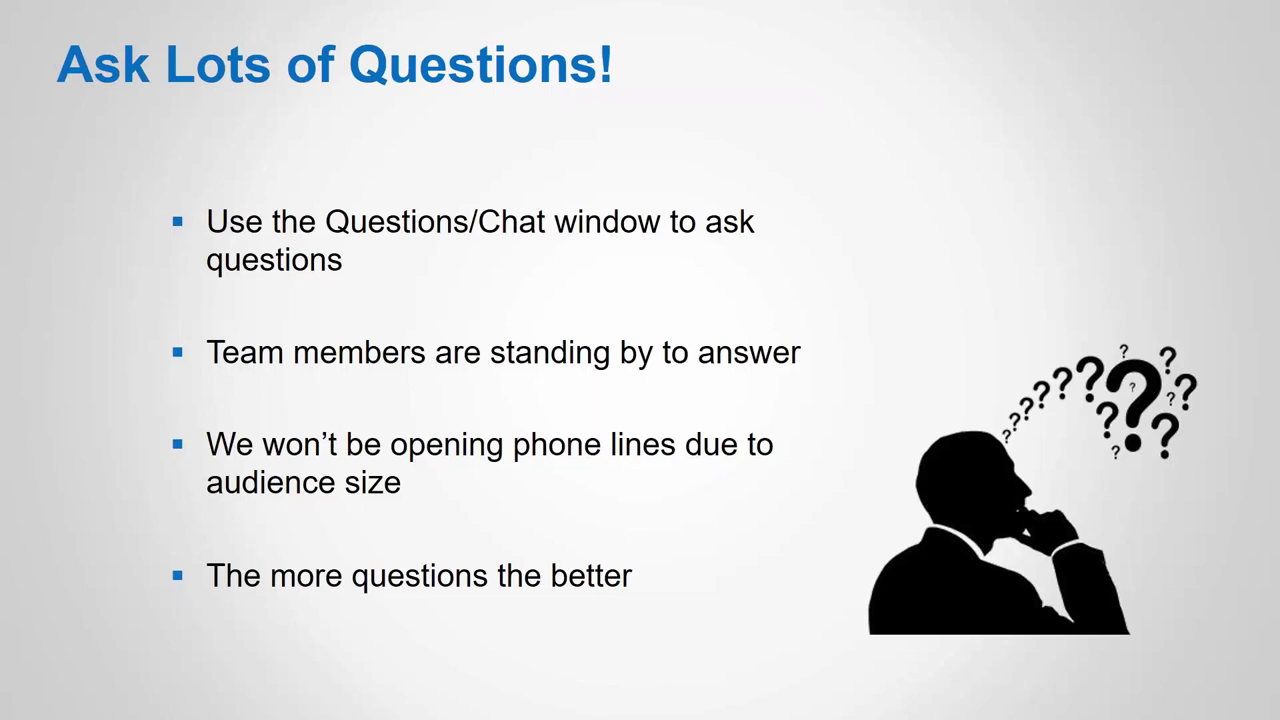
Advance past the webcast title and Introductions slides to the Agenda, dismissing the shortcut menu.
key("Right")
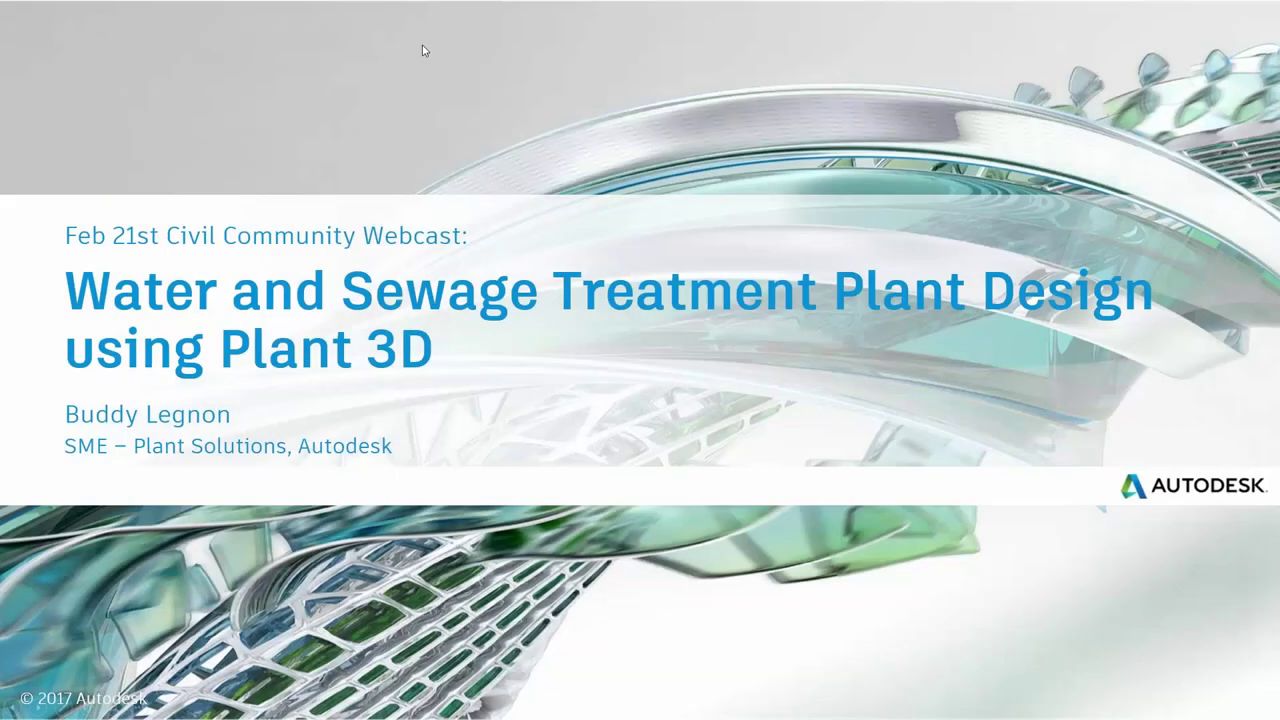
key("Right")
right_click(395, 55)
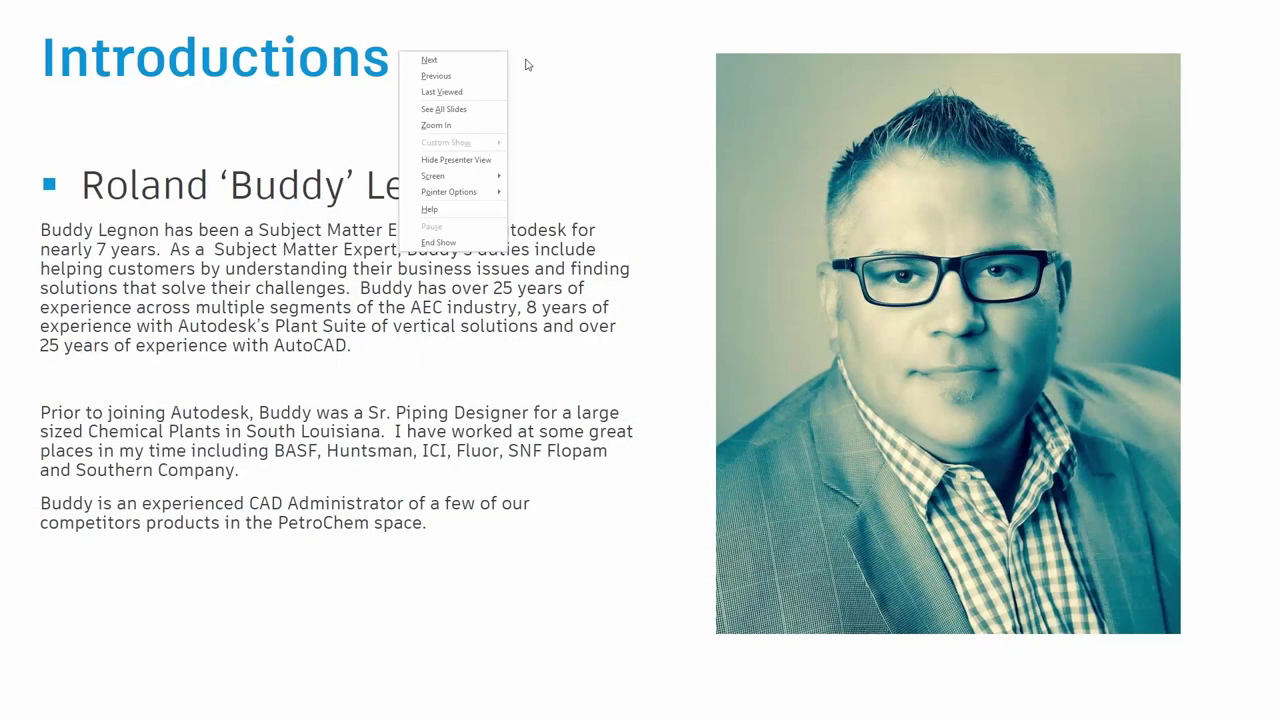
left_click(181, 61)
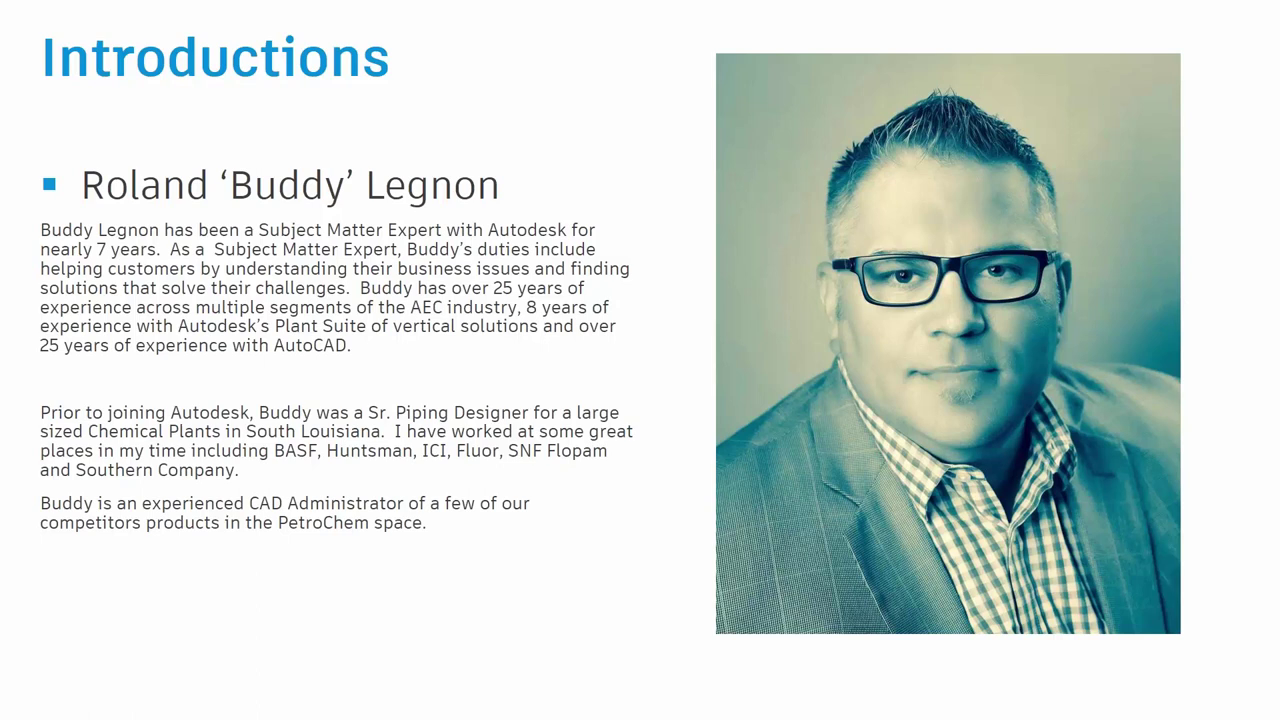
left_click(566, 301)
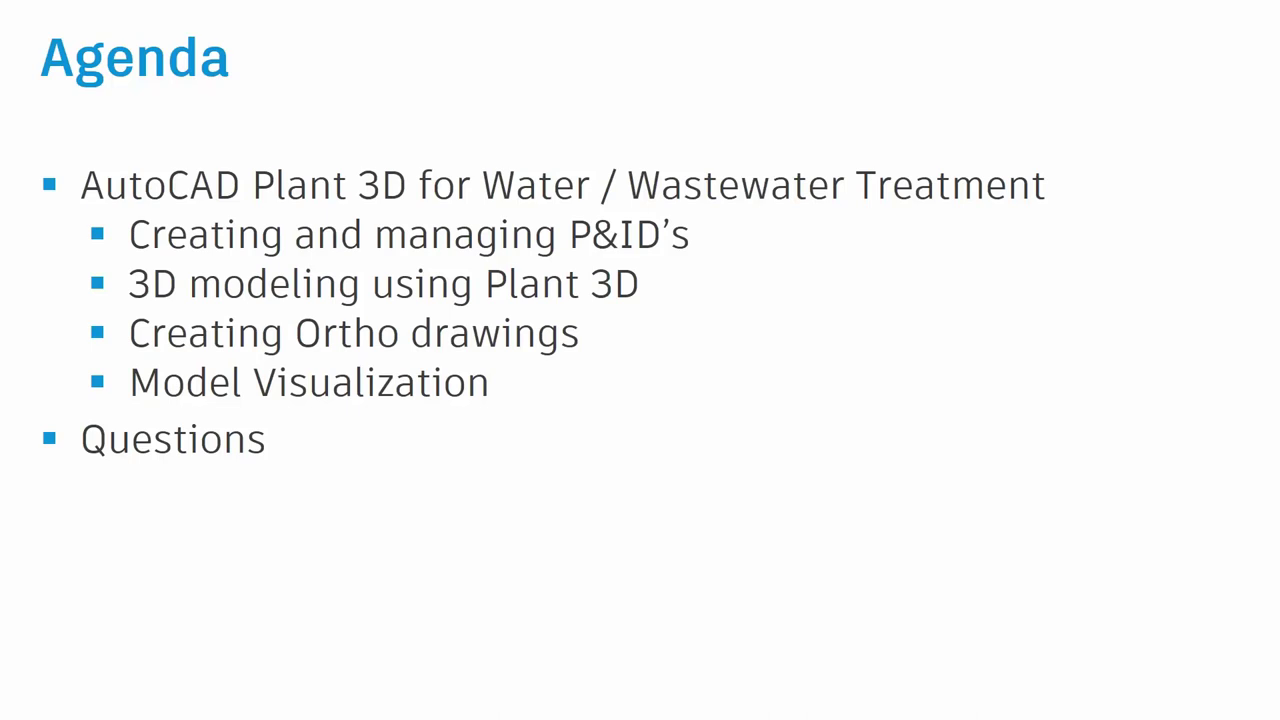
Advance past the Agenda to the 'Easier Plant Design using AutoCAD Plant 3D' title slide.
left_click(527, 374)
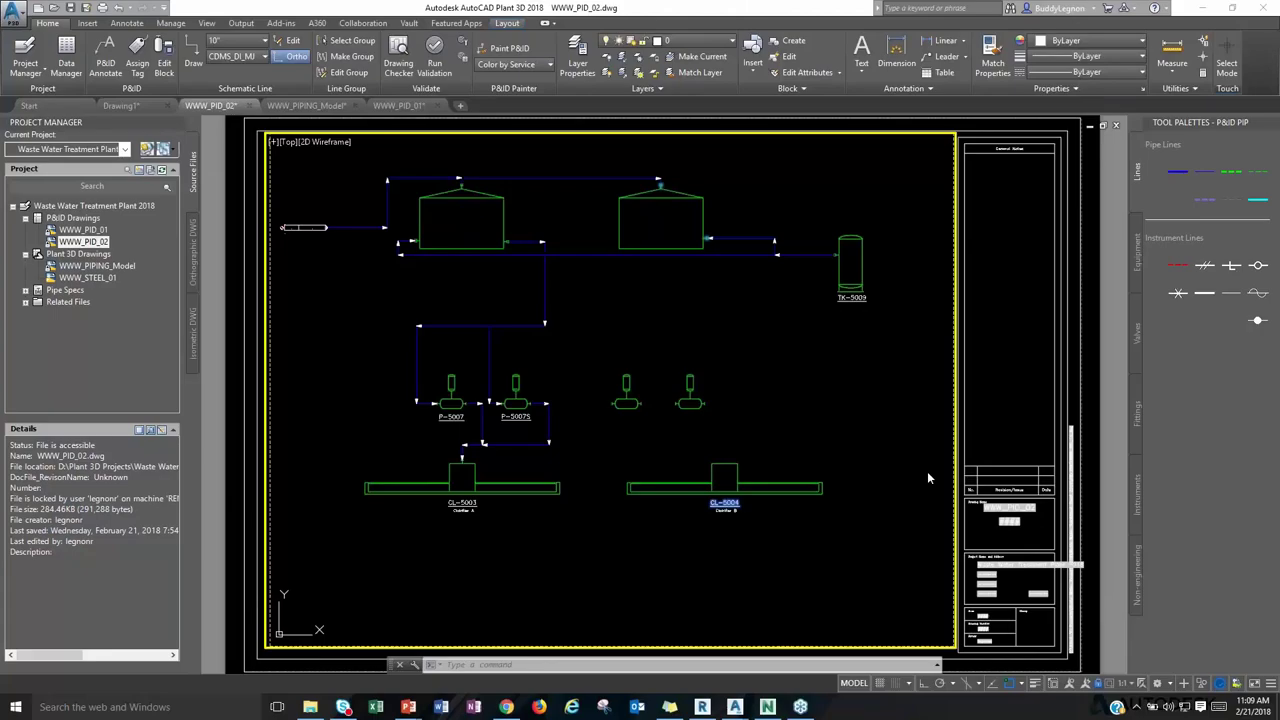
Activate the WWW_PID_02 drawing window and select the rightmost pump symbol.
left_click(752, 422)
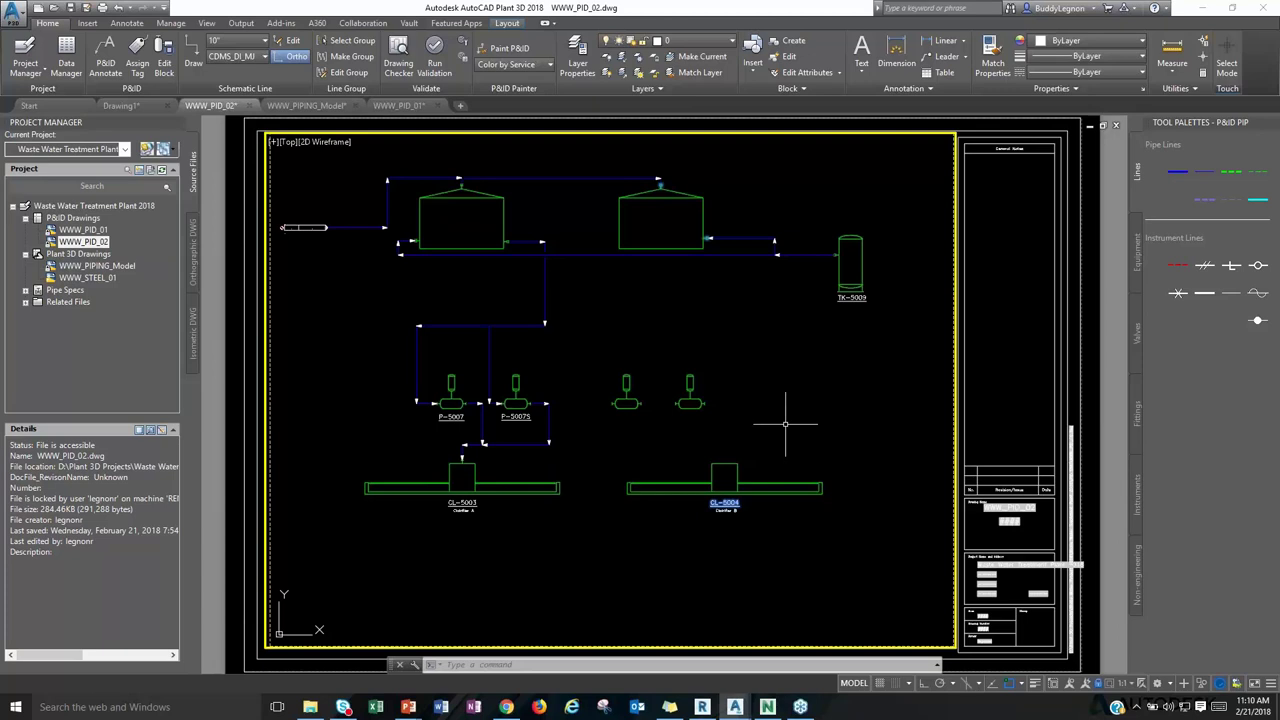
left_click(690, 390)
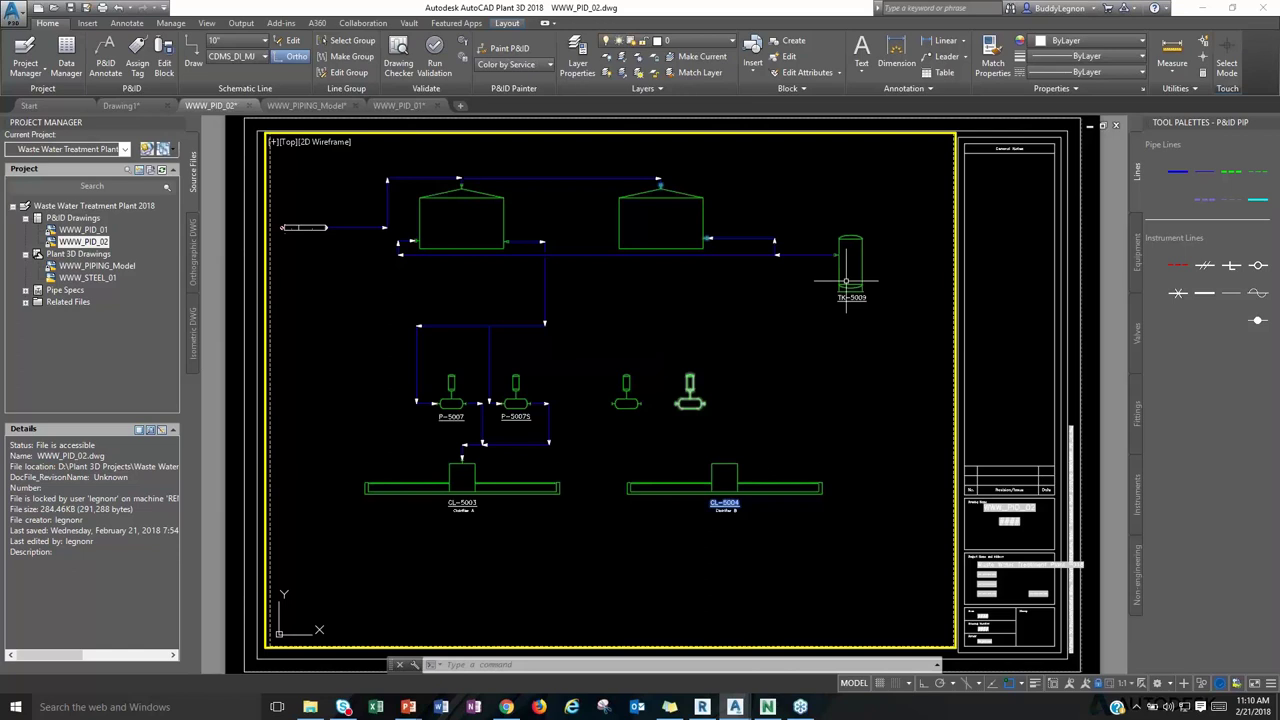
Browse the Equipment, Valves, Fittings, Instruments, Non-engineering and Lines palettes, ending on Valves, then view the workspace list.
left_click(1138, 250)
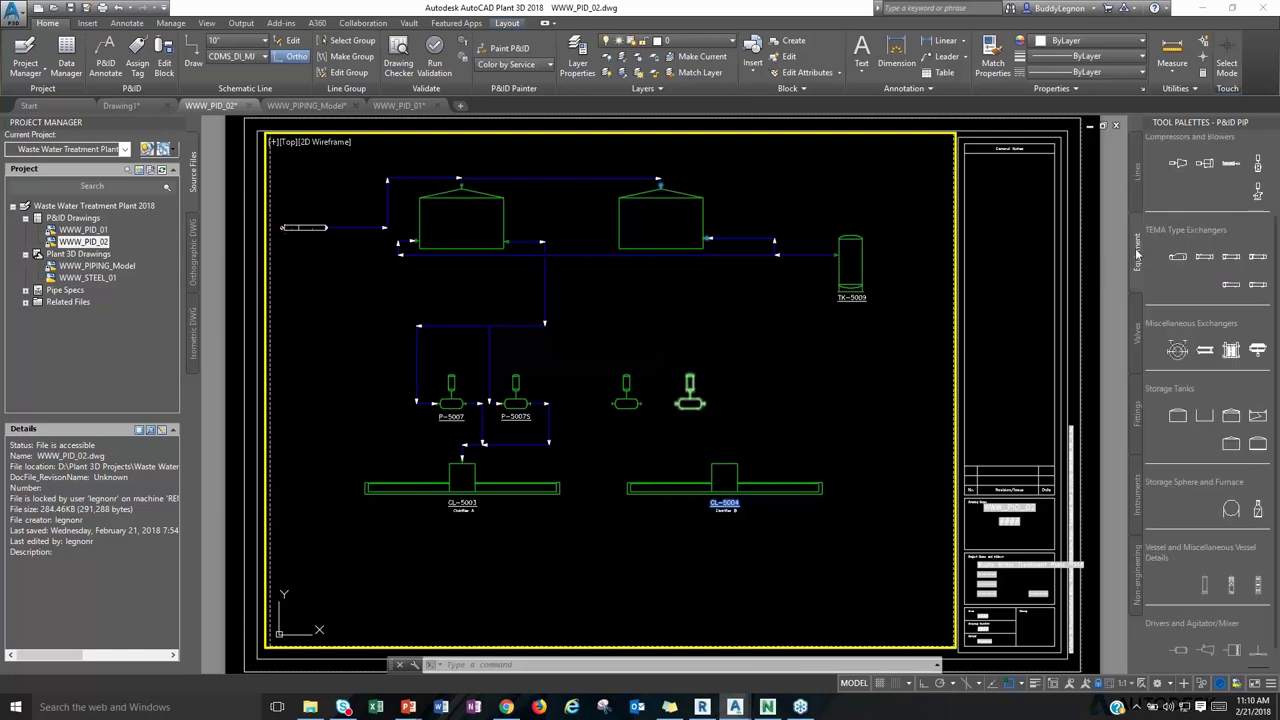
left_click(1138, 334)
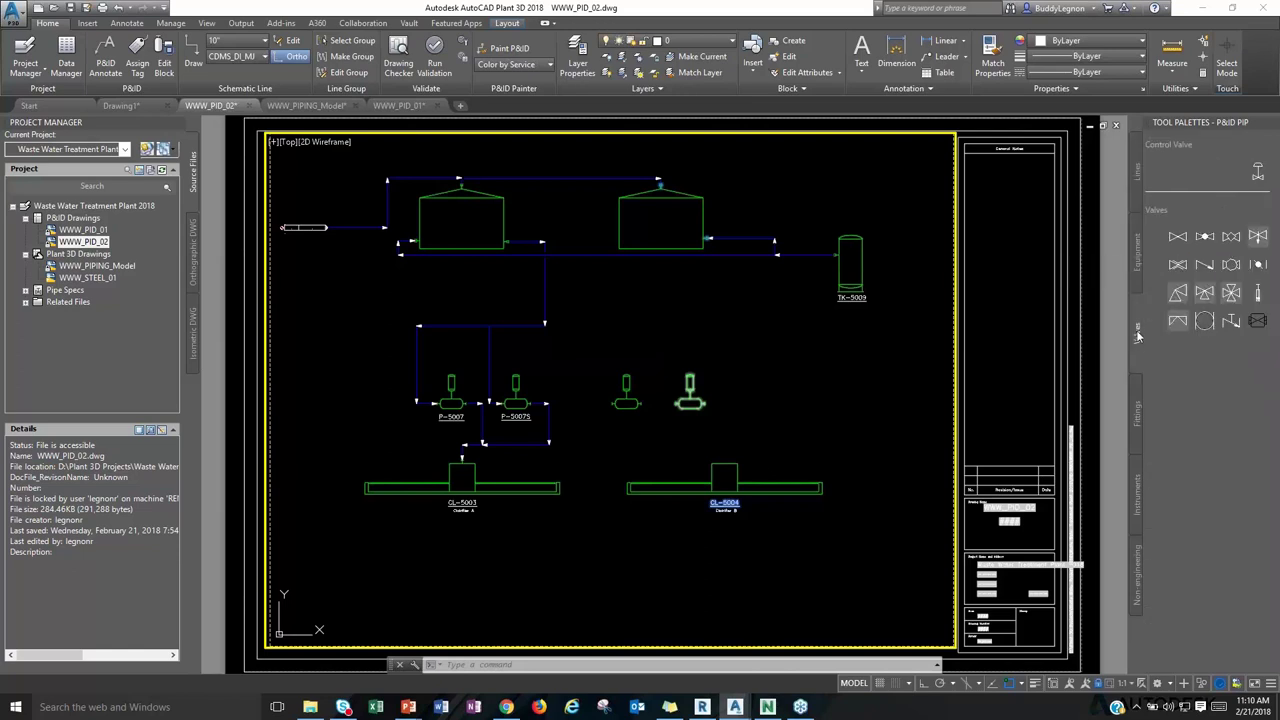
left_click(1137, 400)
left_click(1136, 488)
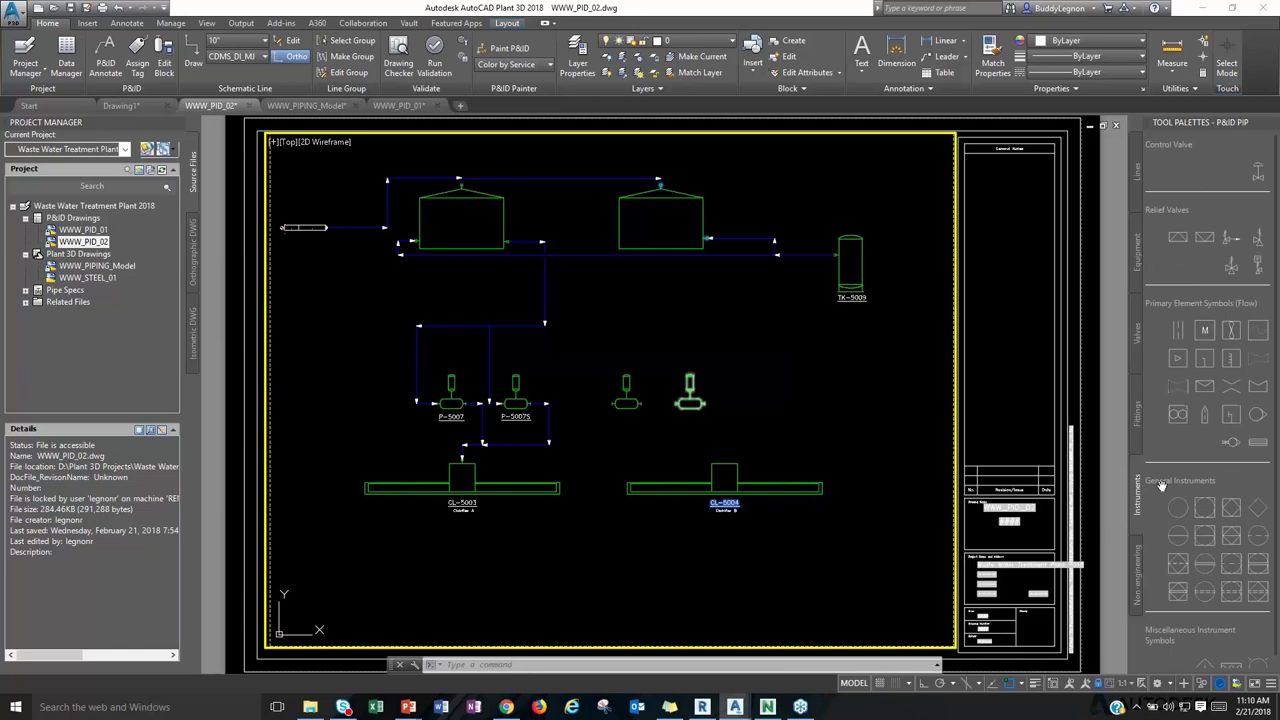
left_click(1137, 574)
left_click(1138, 196)
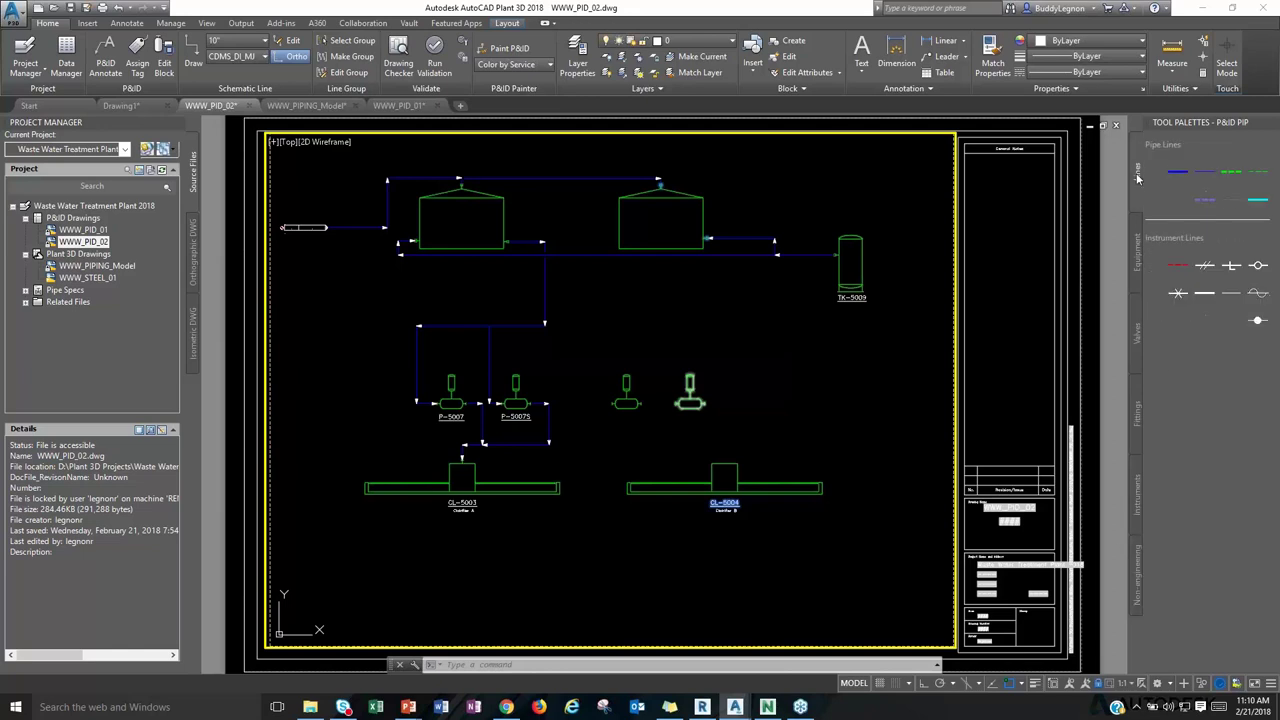
left_click(1145, 245)
left_click(1140, 333)
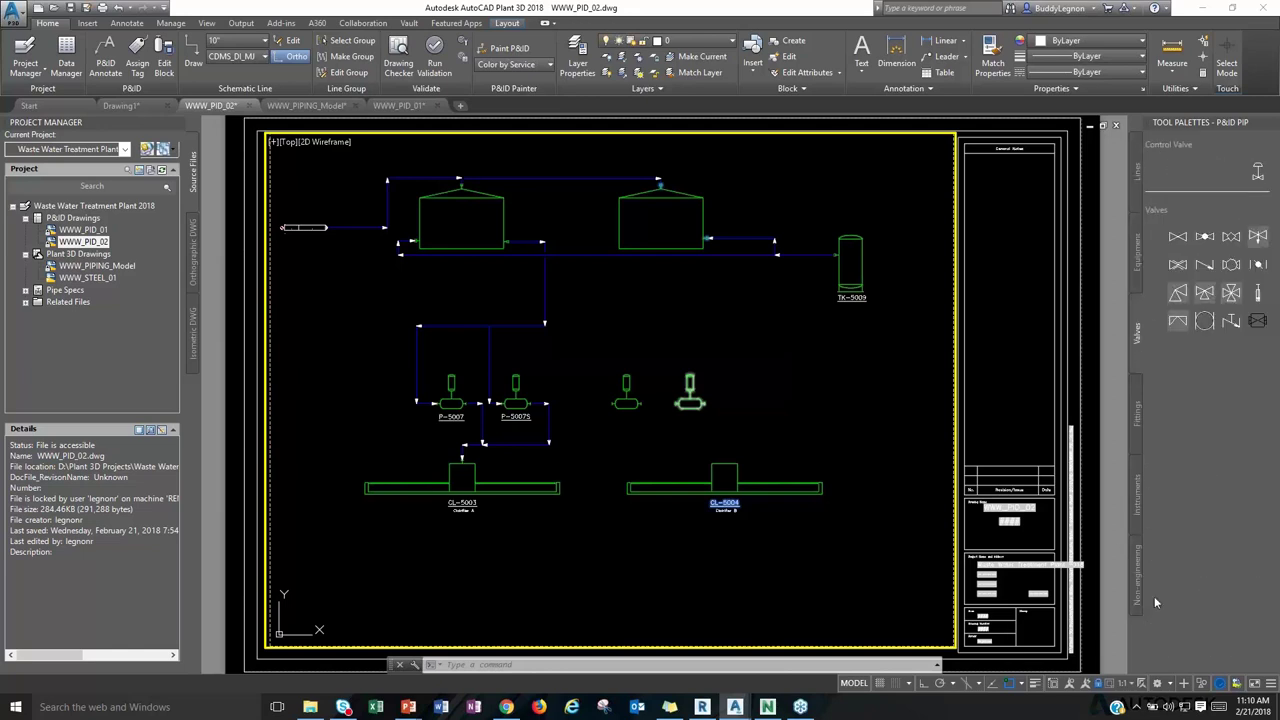
left_click(1168, 685)
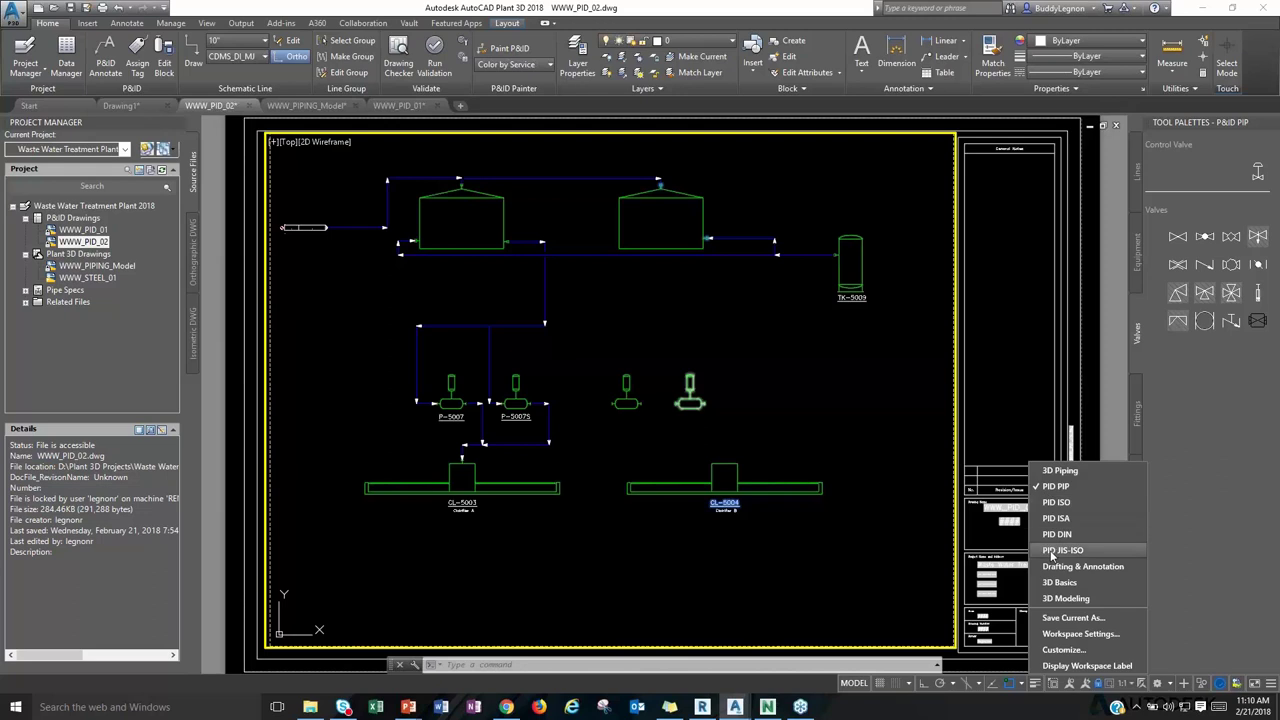
Dismiss the workspace list and draw a small circle right of the pumps with CIRCLE.
left_click(907, 544)
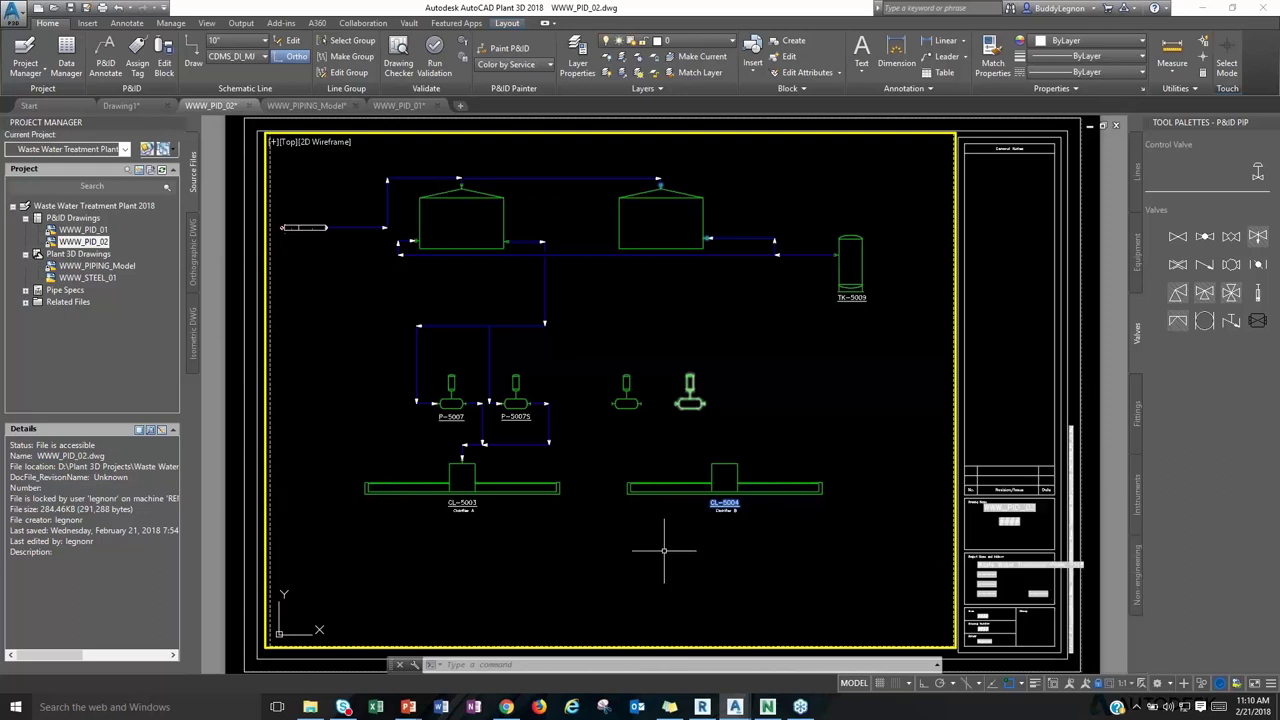
type("c")
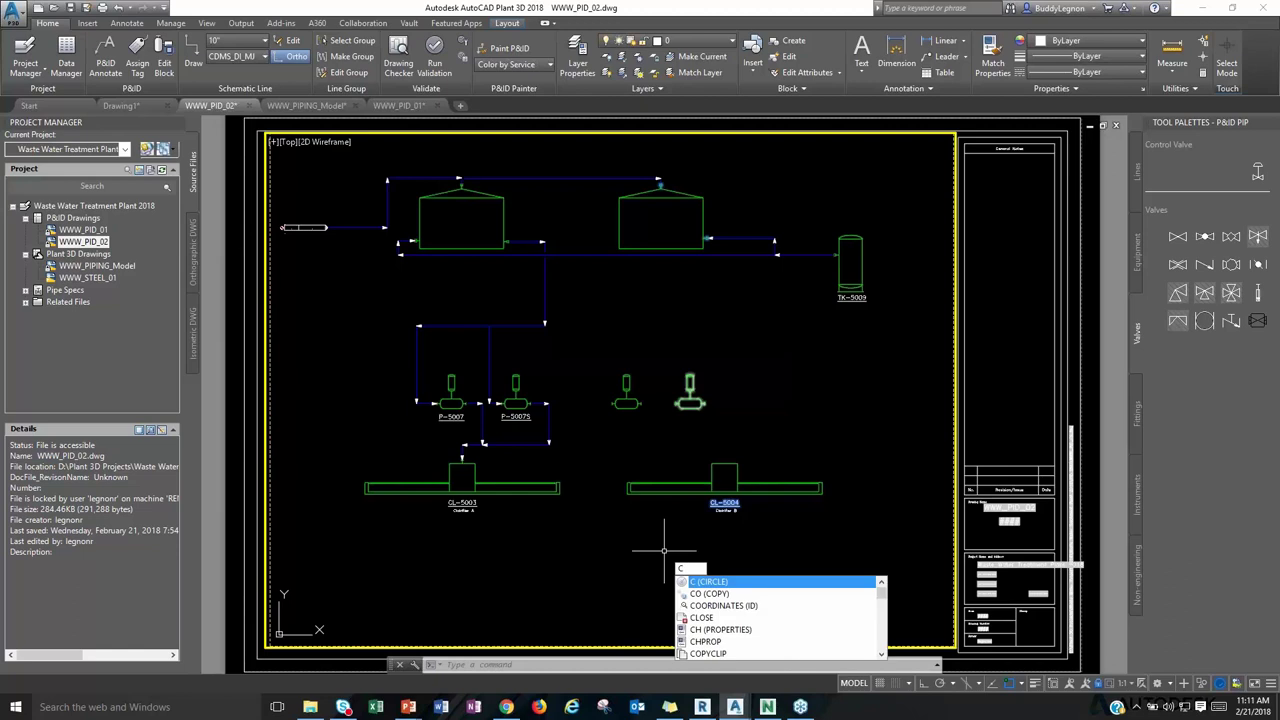
key("Return")
left_click(826, 405)
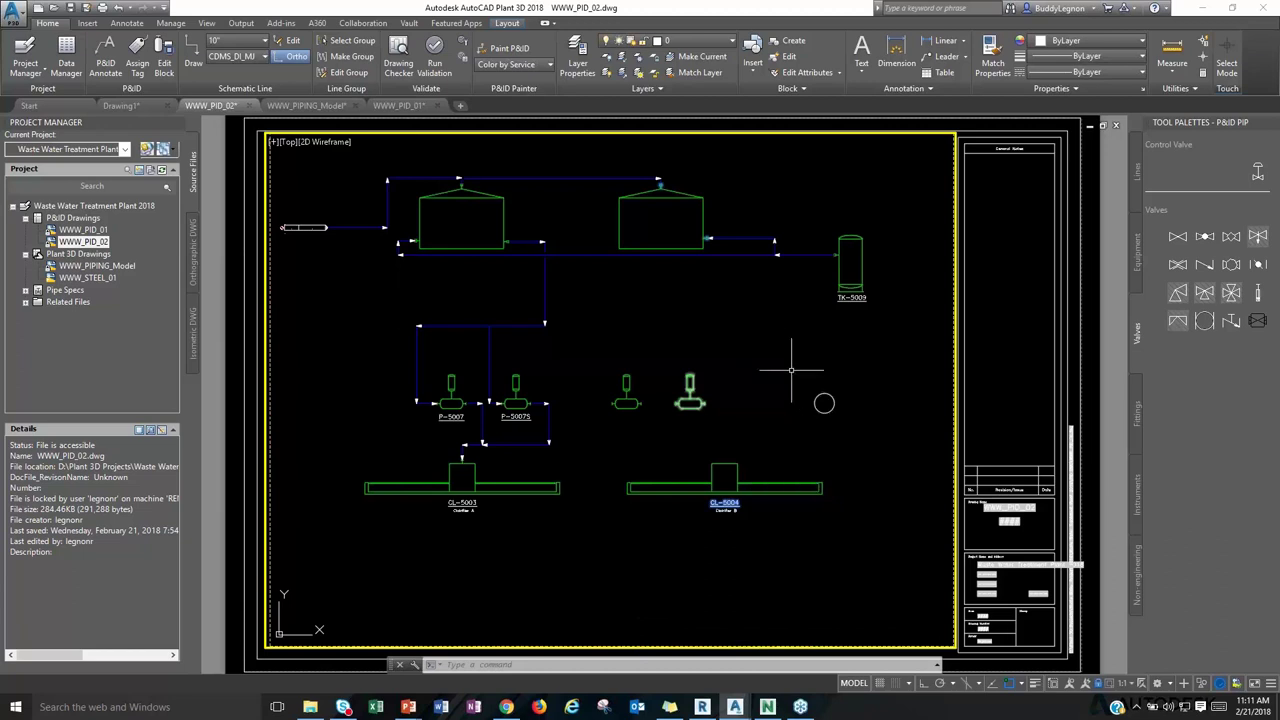
left_click(824, 401)
Convert the circle with PIDCONVERT into a Mixing Equipment Blade Agitator, base point on the circle.
right_click(824, 401)
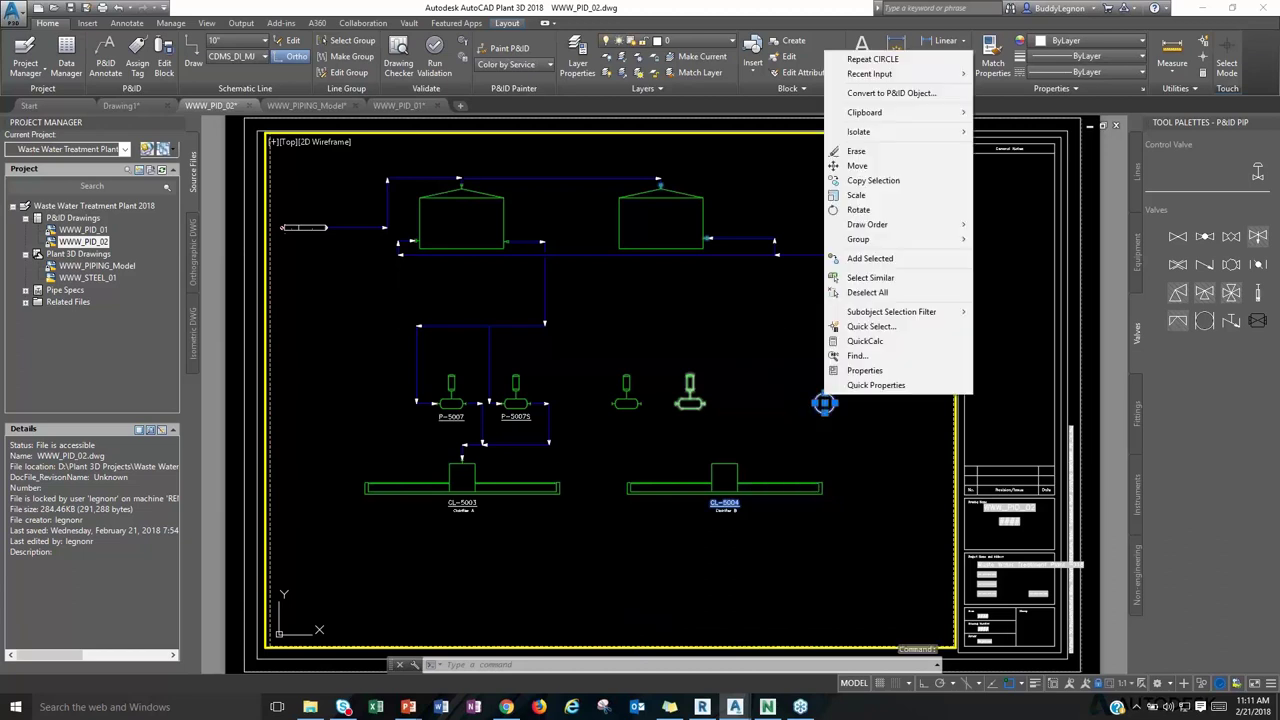
left_click(874, 93)
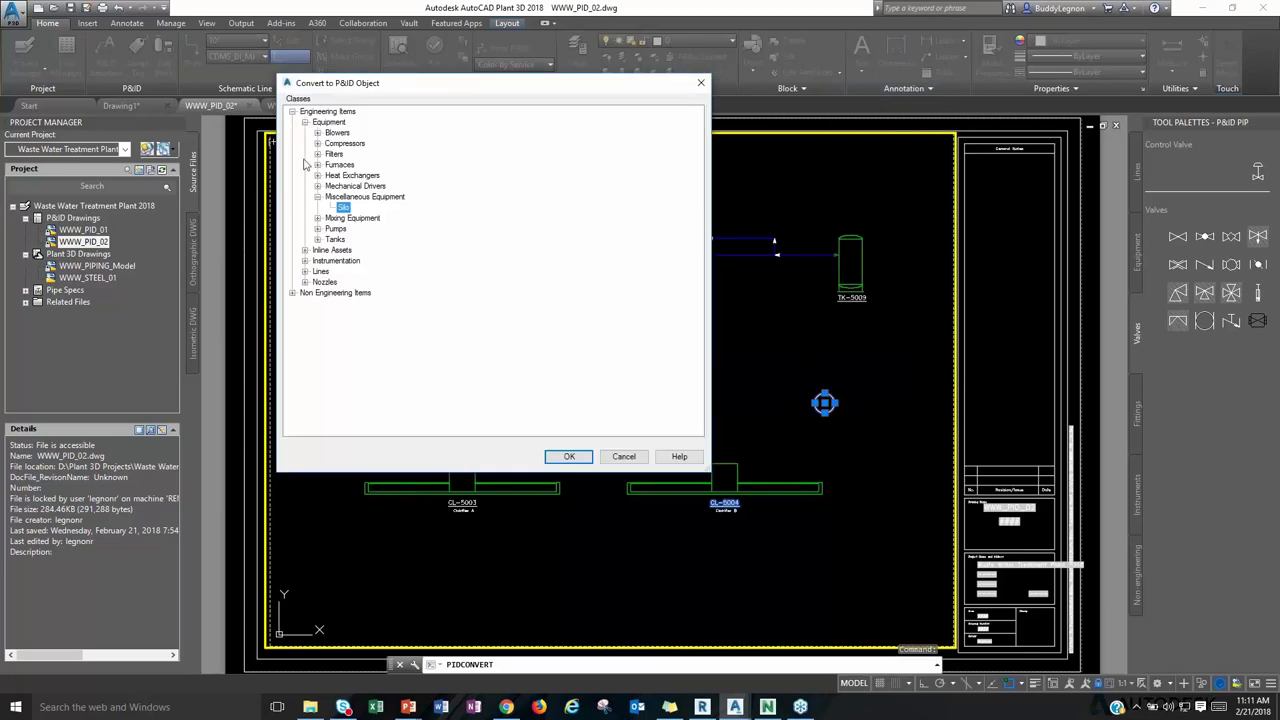
left_click(337, 133)
left_click(336, 154)
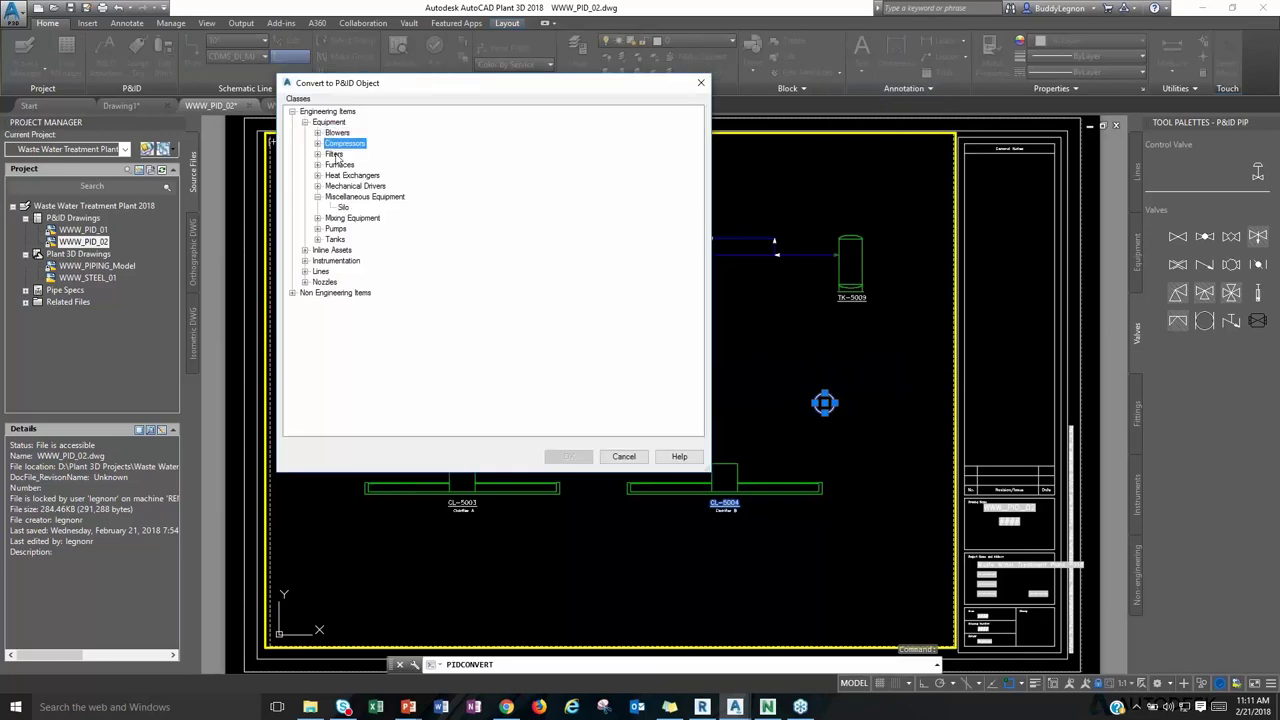
left_click(317, 154)
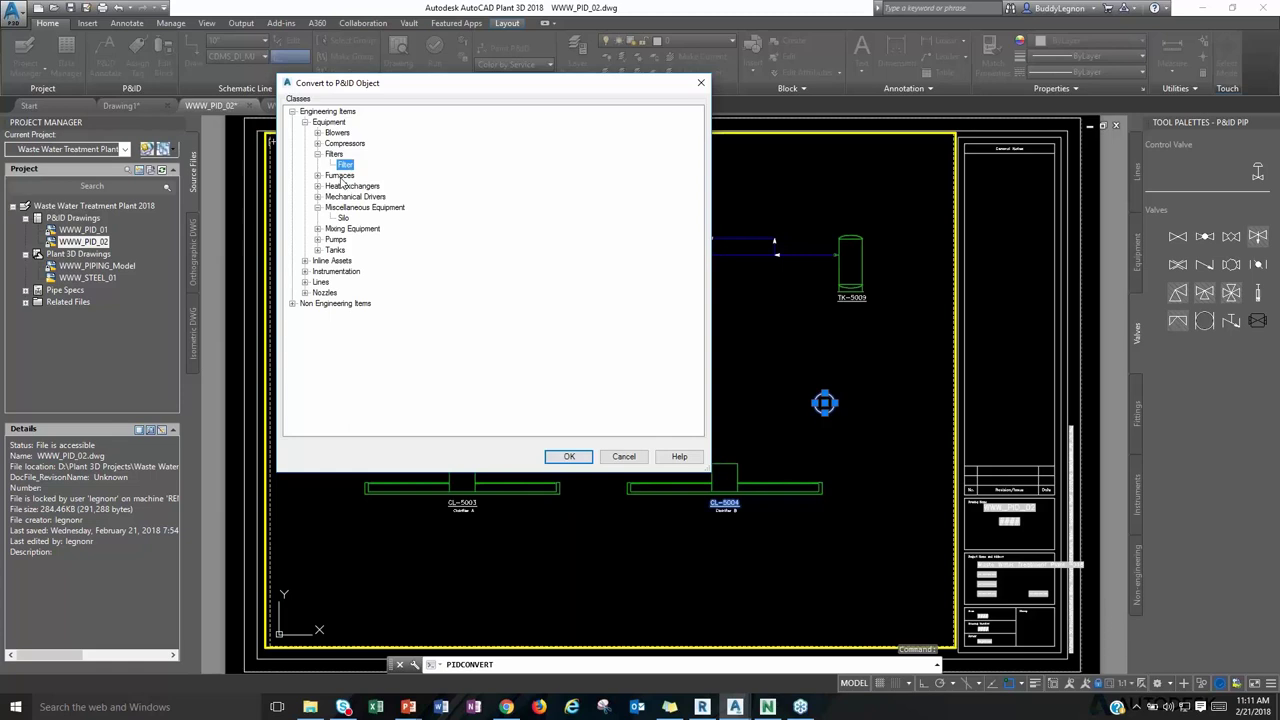
left_click(352, 229)
left_click(318, 229)
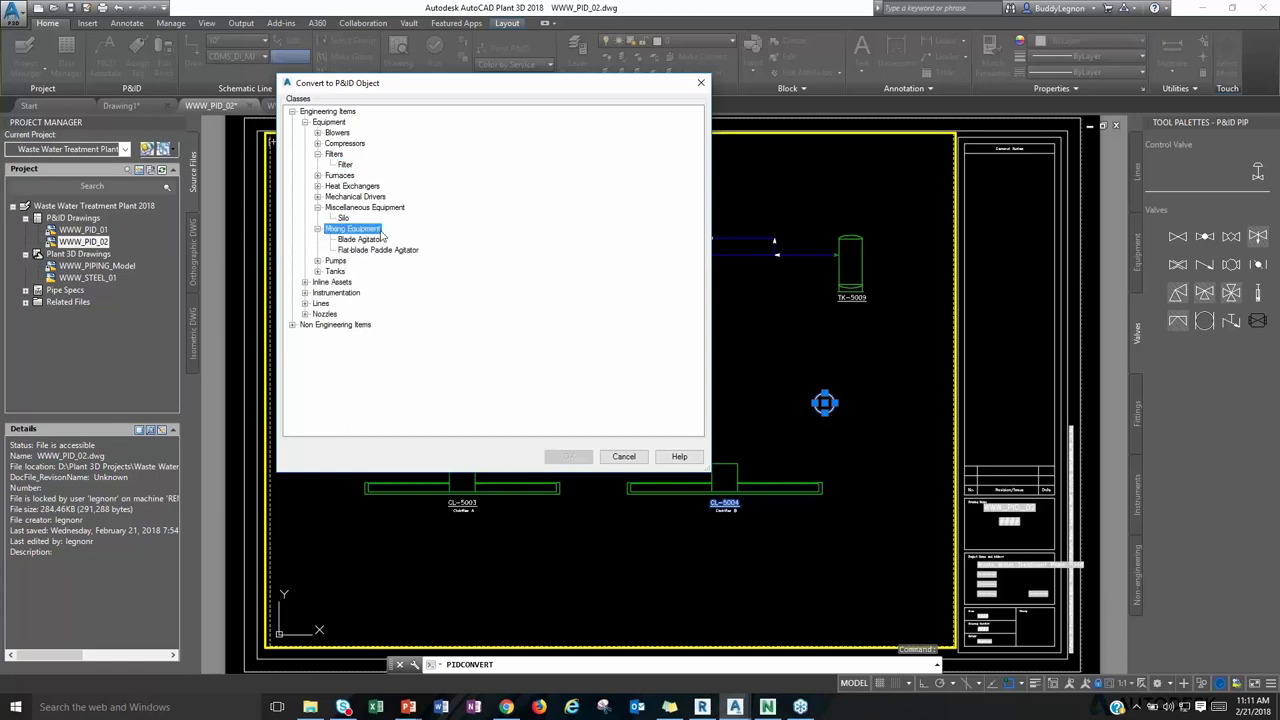
left_click(360, 240)
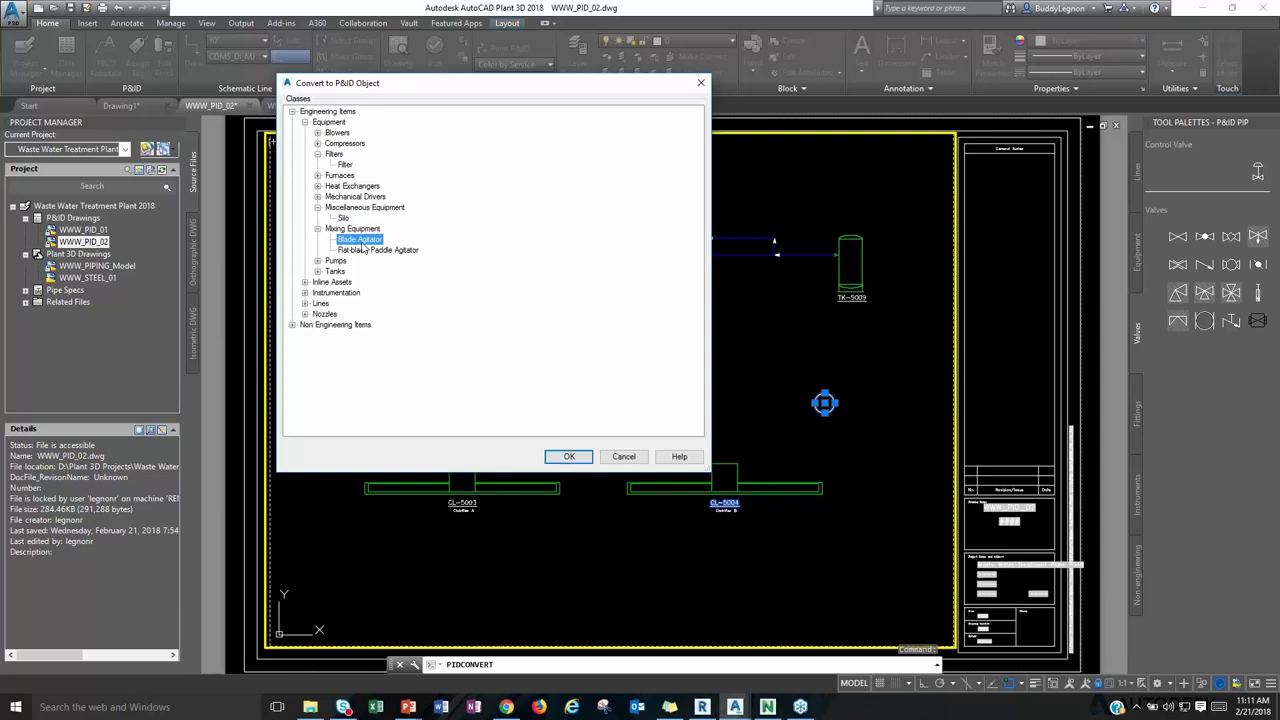
left_click(569, 457)
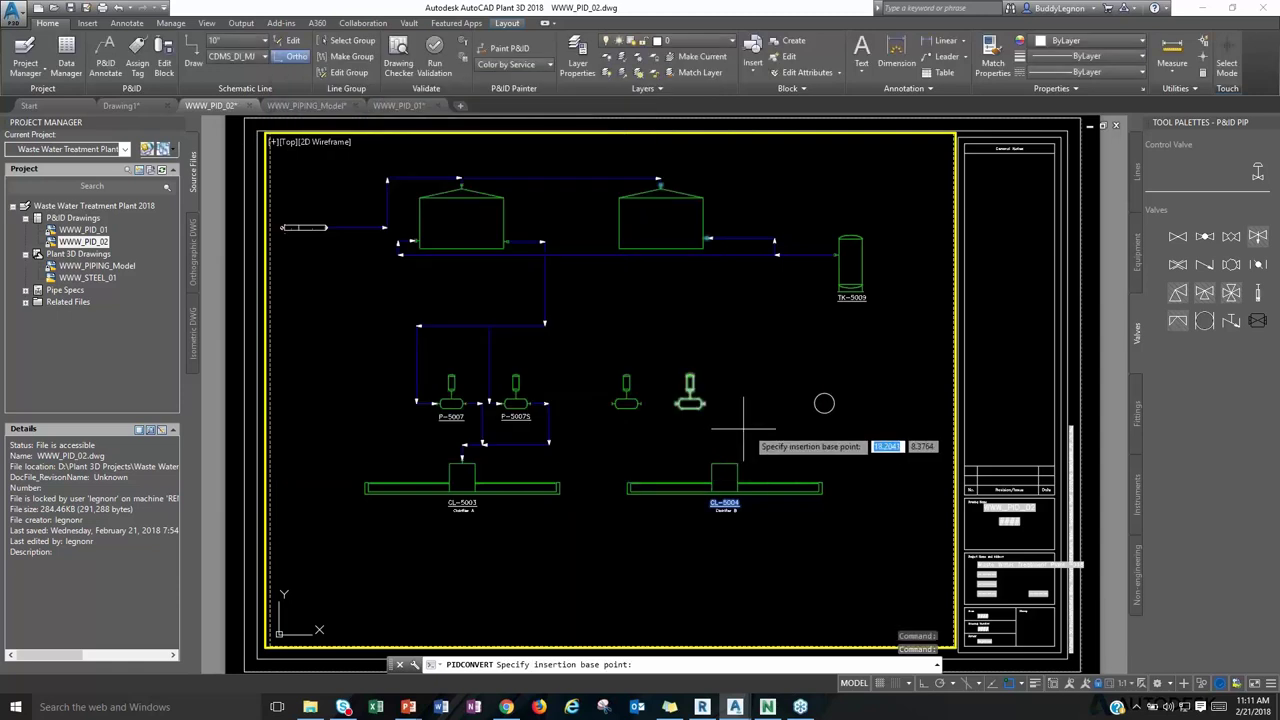
left_click(824, 404)
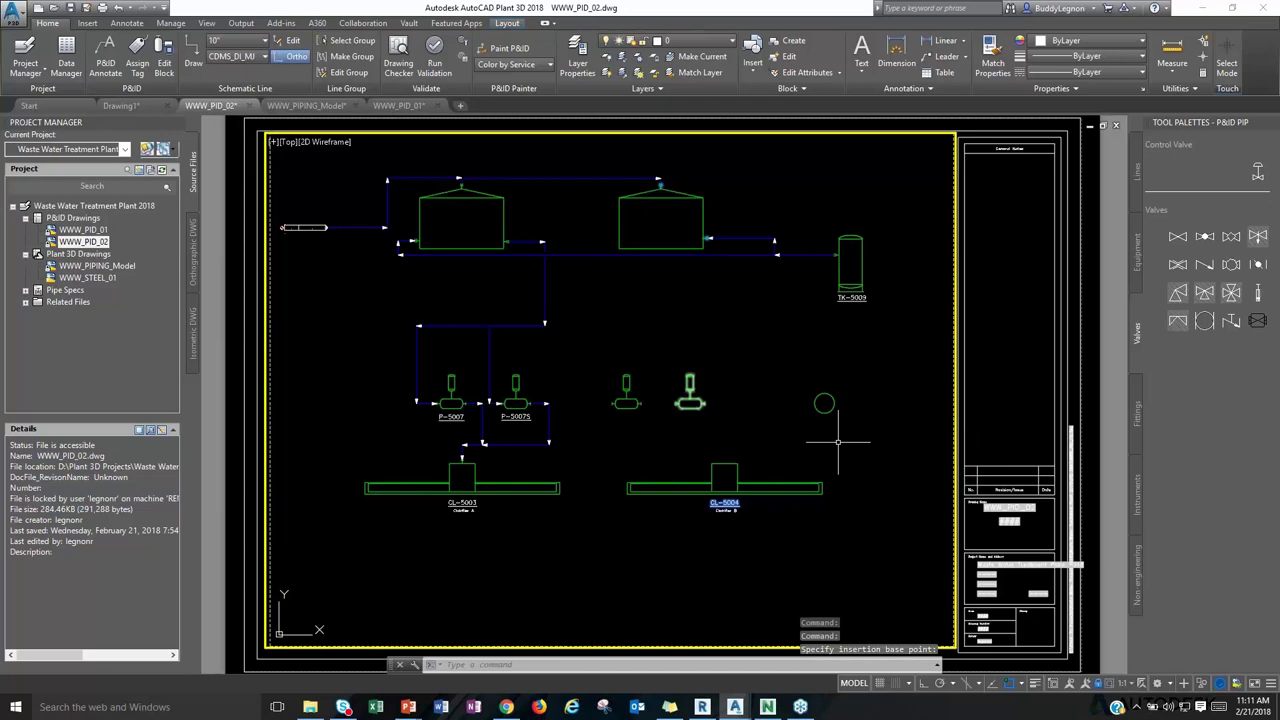
mouse_move(824, 404)
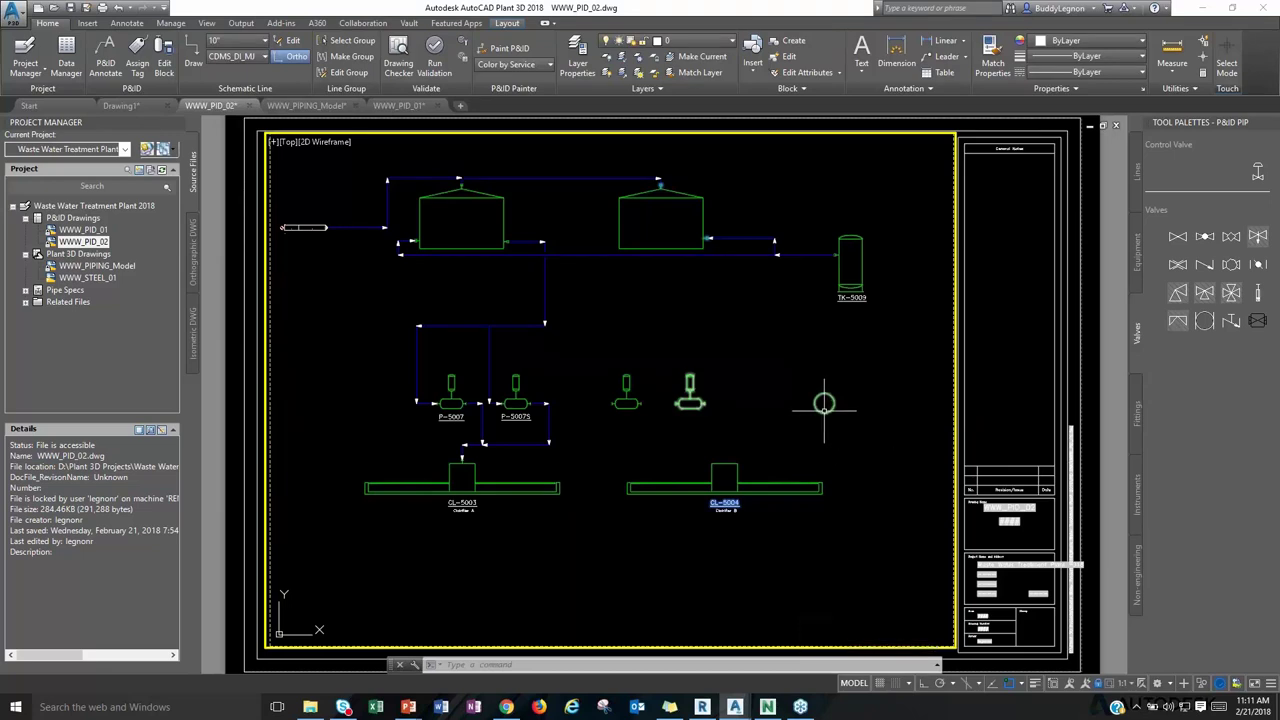
Cancel the agitator's Assign Tag dialog without tagging it, then save WWW_PID_02 with Ctrl+S.
left_click(820, 406)
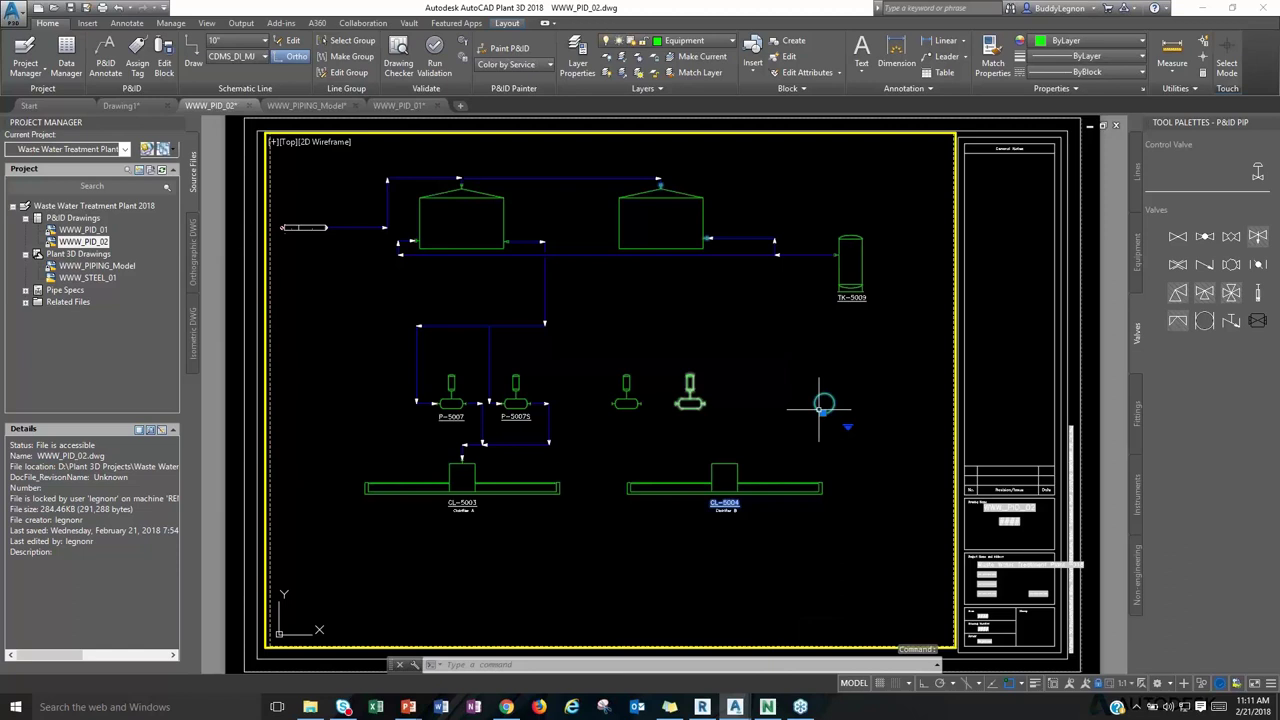
right_click(820, 406)
left_click(858, 66)
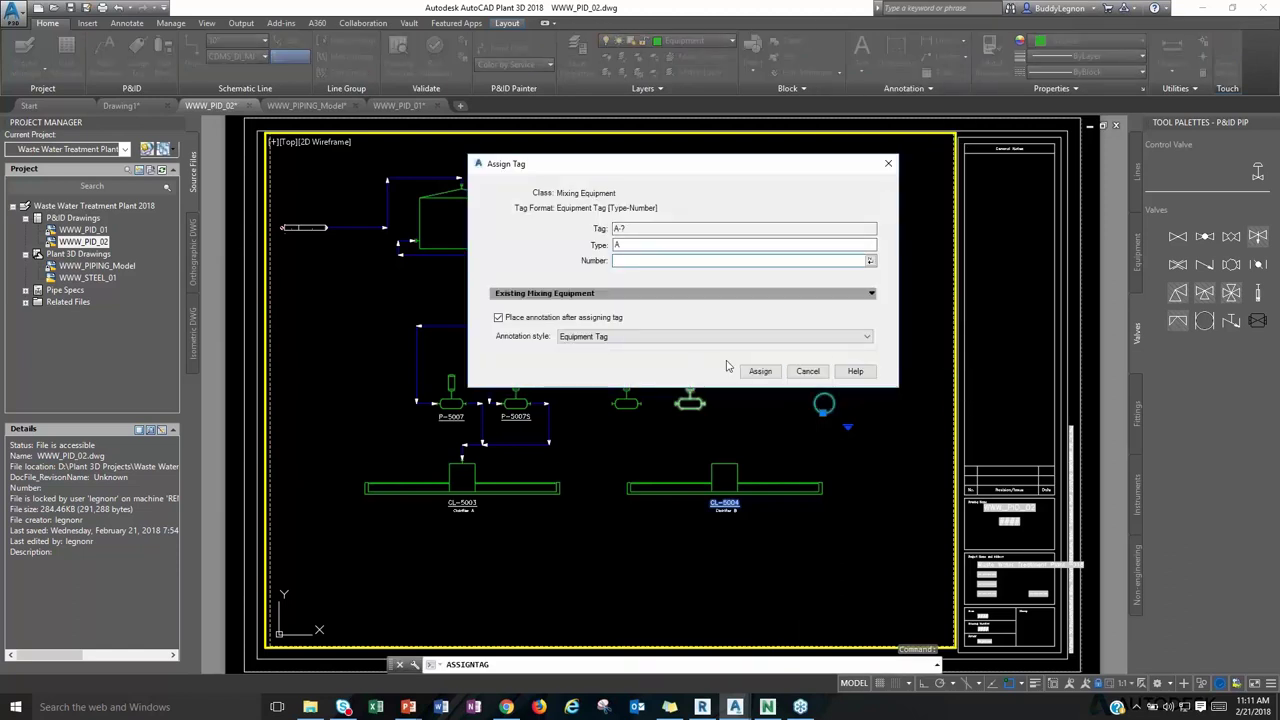
left_click(807, 372)
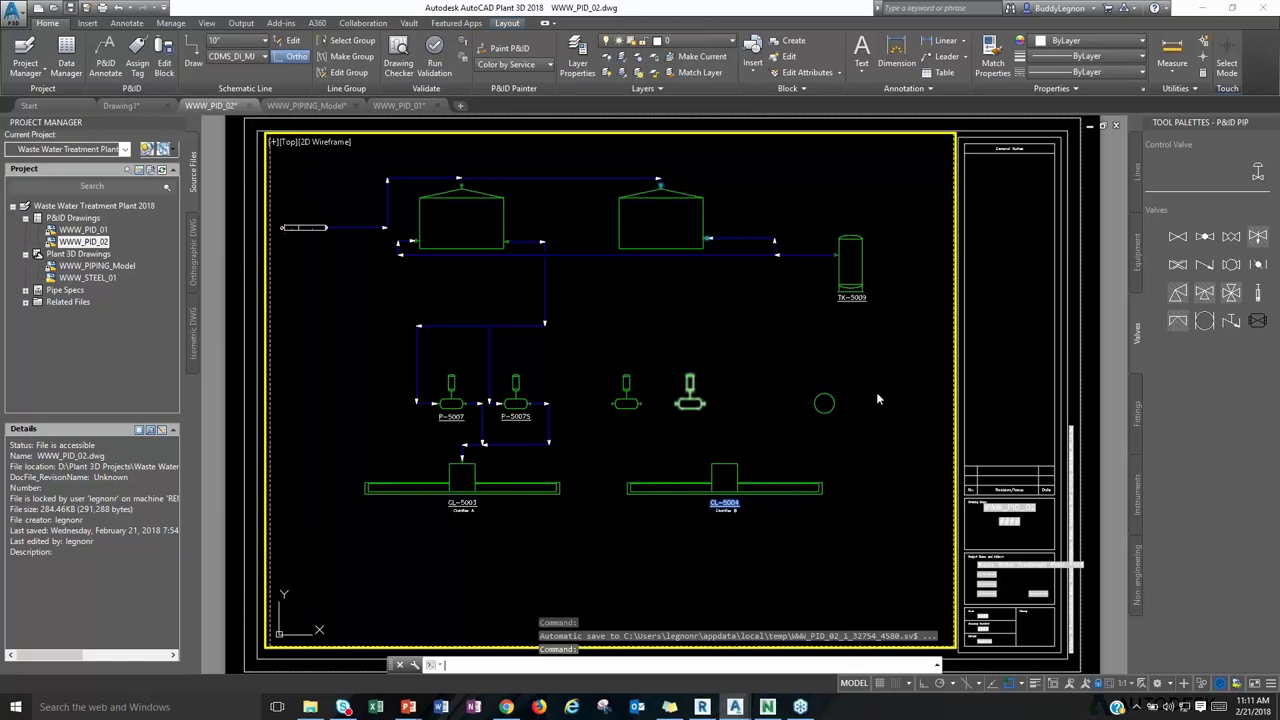
key("ctrl+s")
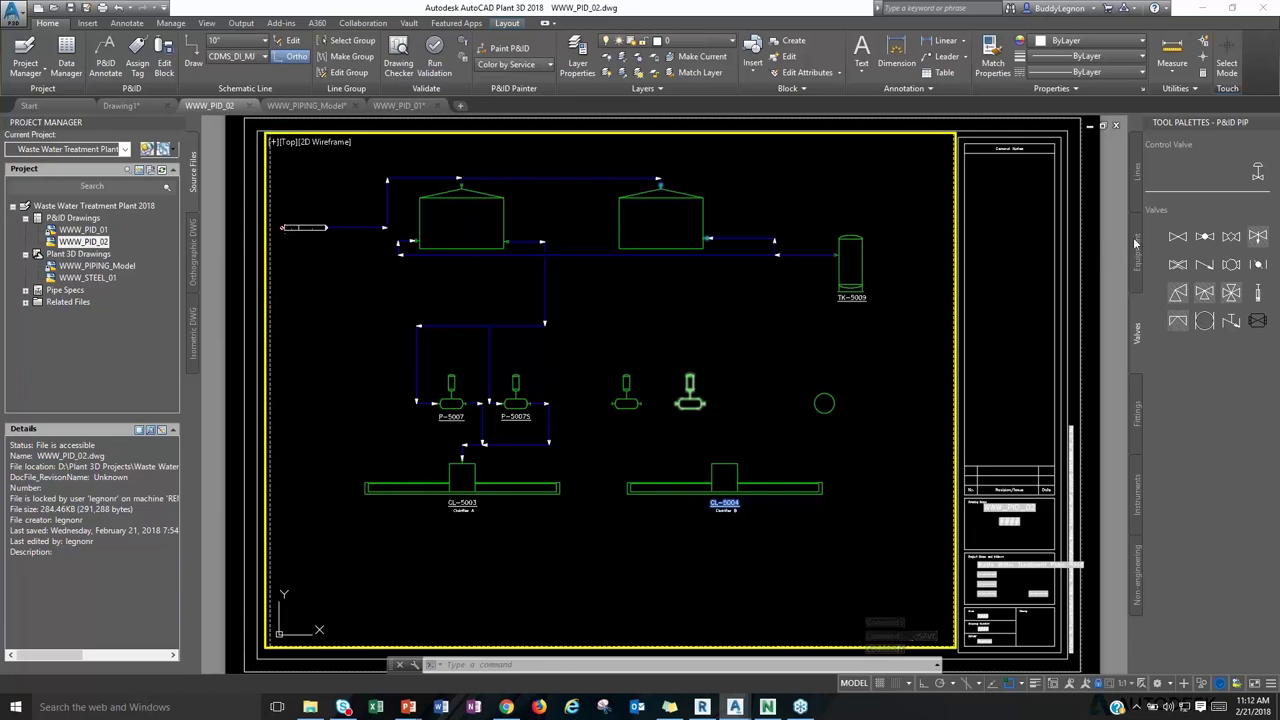
Show the Equipment palette tools and choose Delete on the Blade Agitator tool.
left_click(1137, 241)
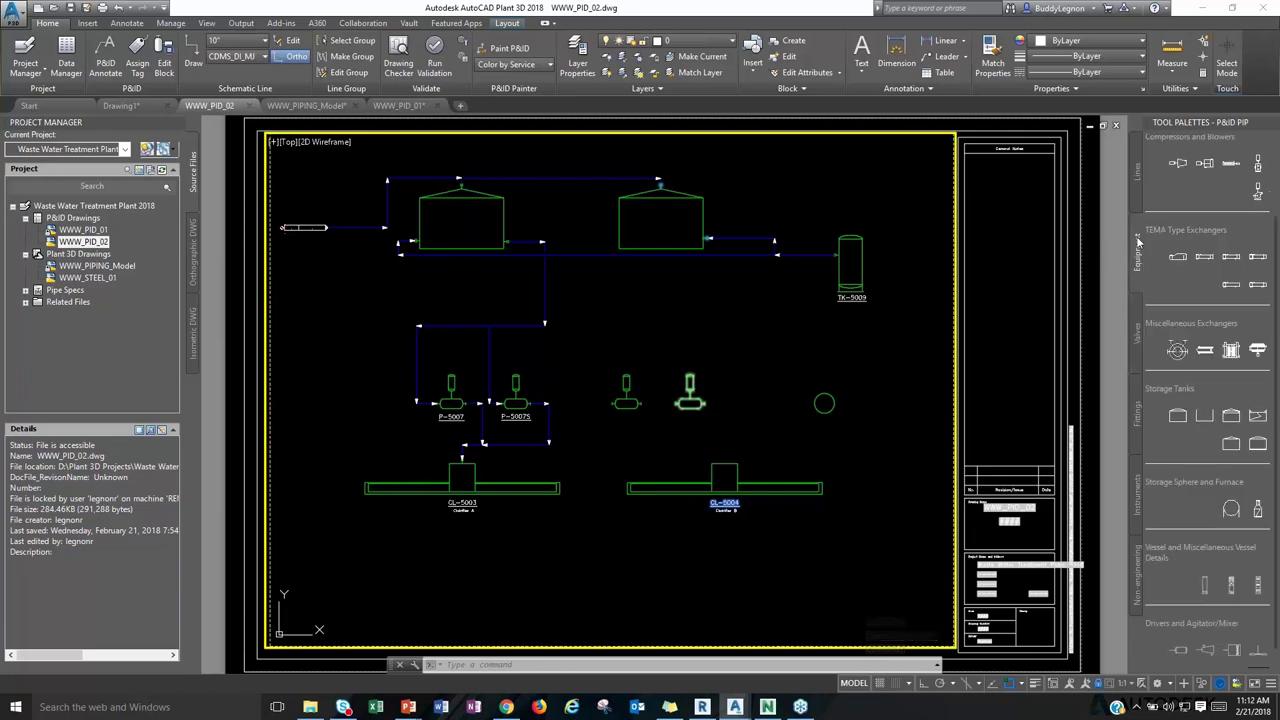
left_click(823, 403)
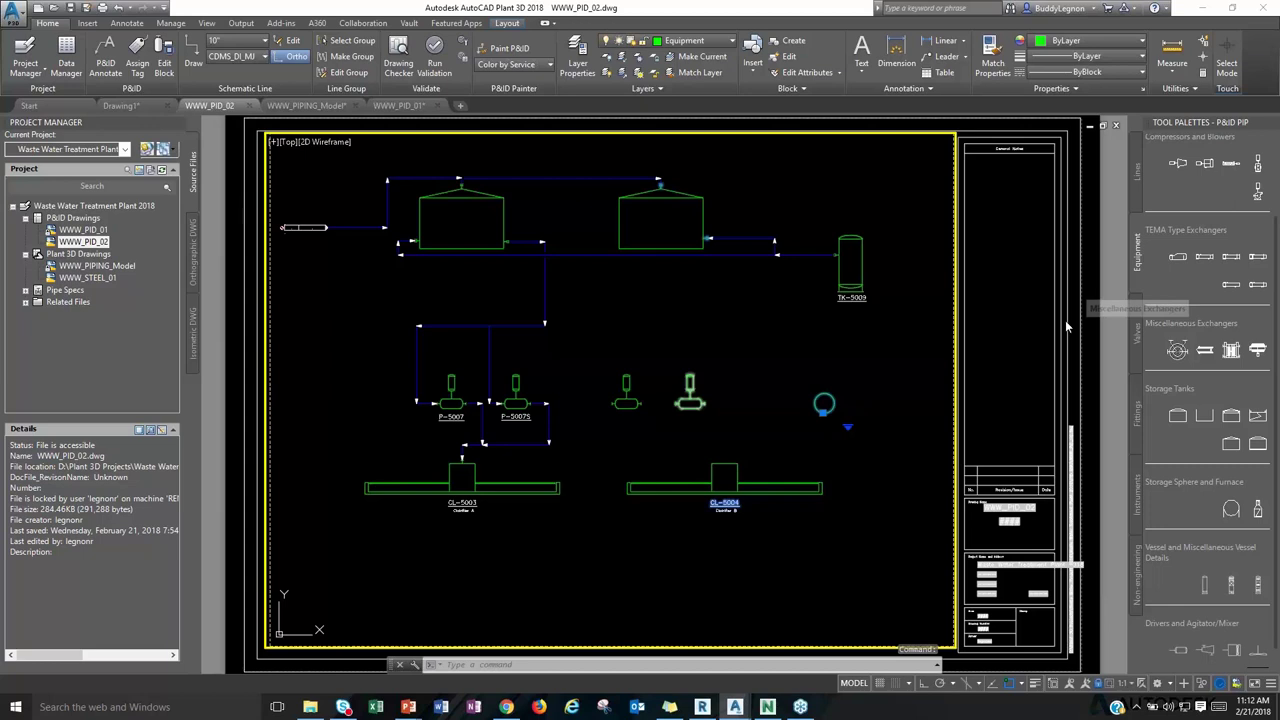
key("Escape")
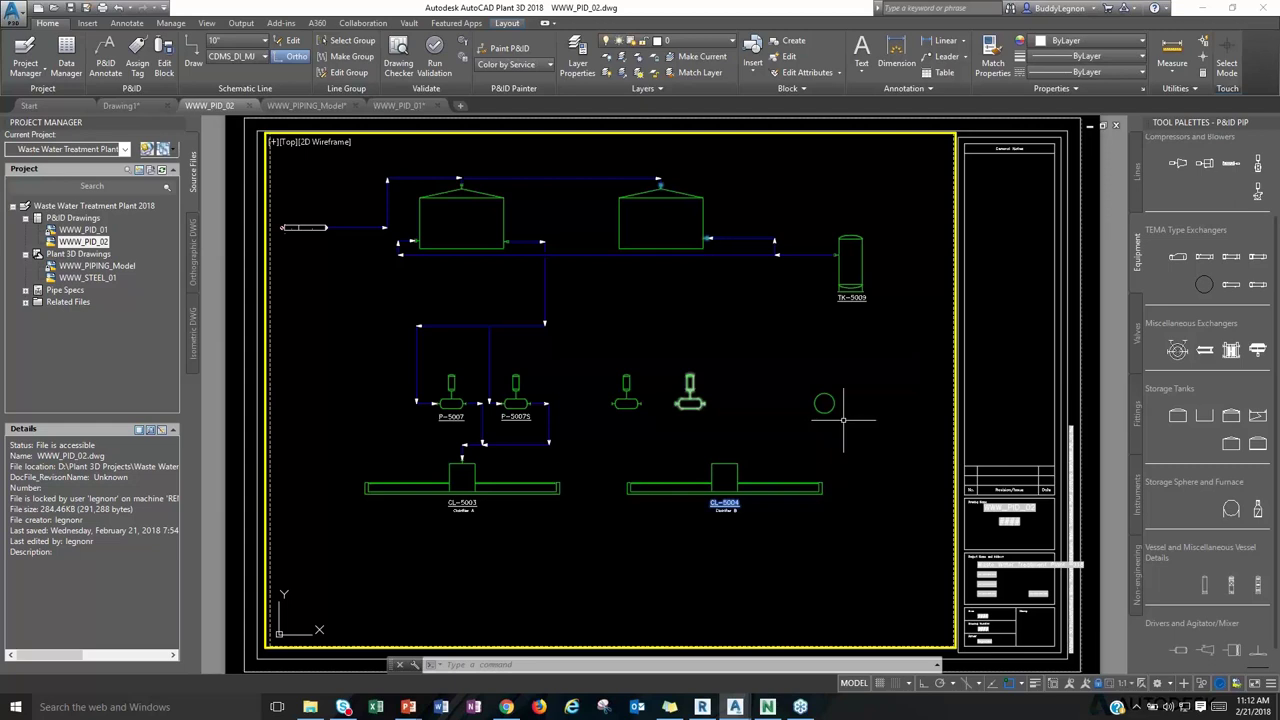
right_click(1207, 287)
left_click(1213, 323)
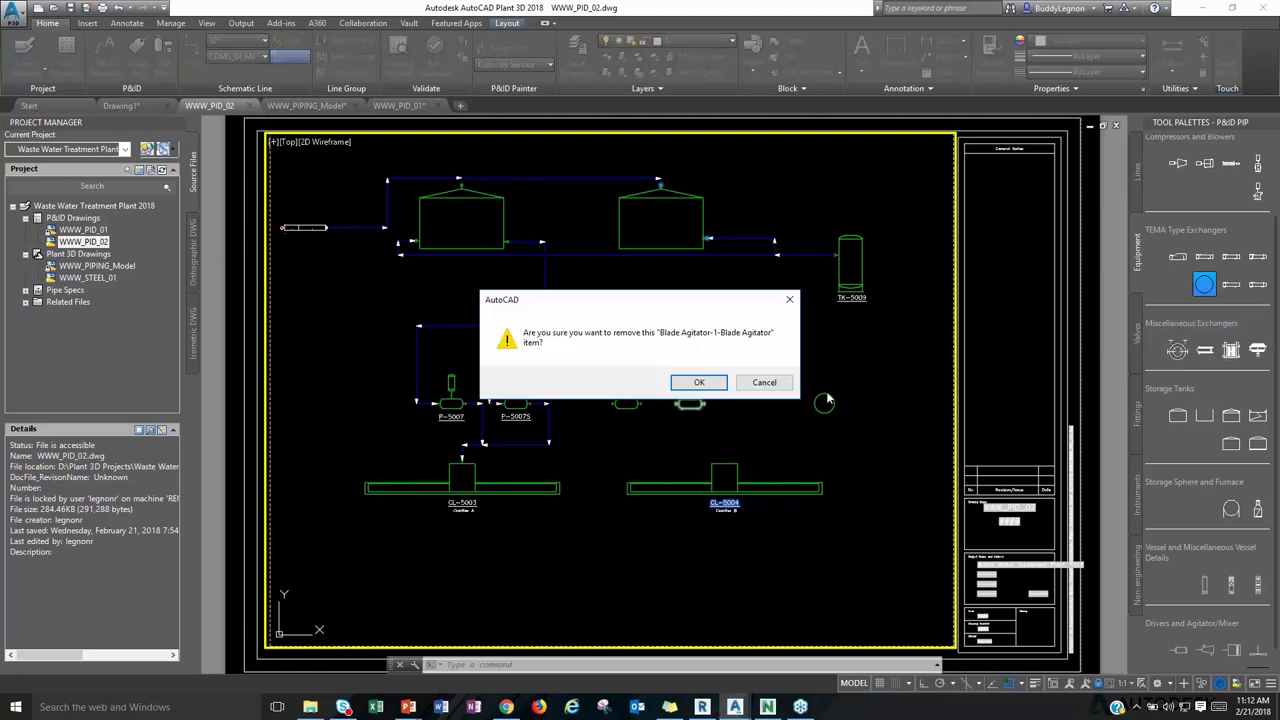
Confirm deleting the Blade Agitator tool, erase the agitator circle with E, and pan toward the pumps.
left_click(699, 382)
left_click(818, 420)
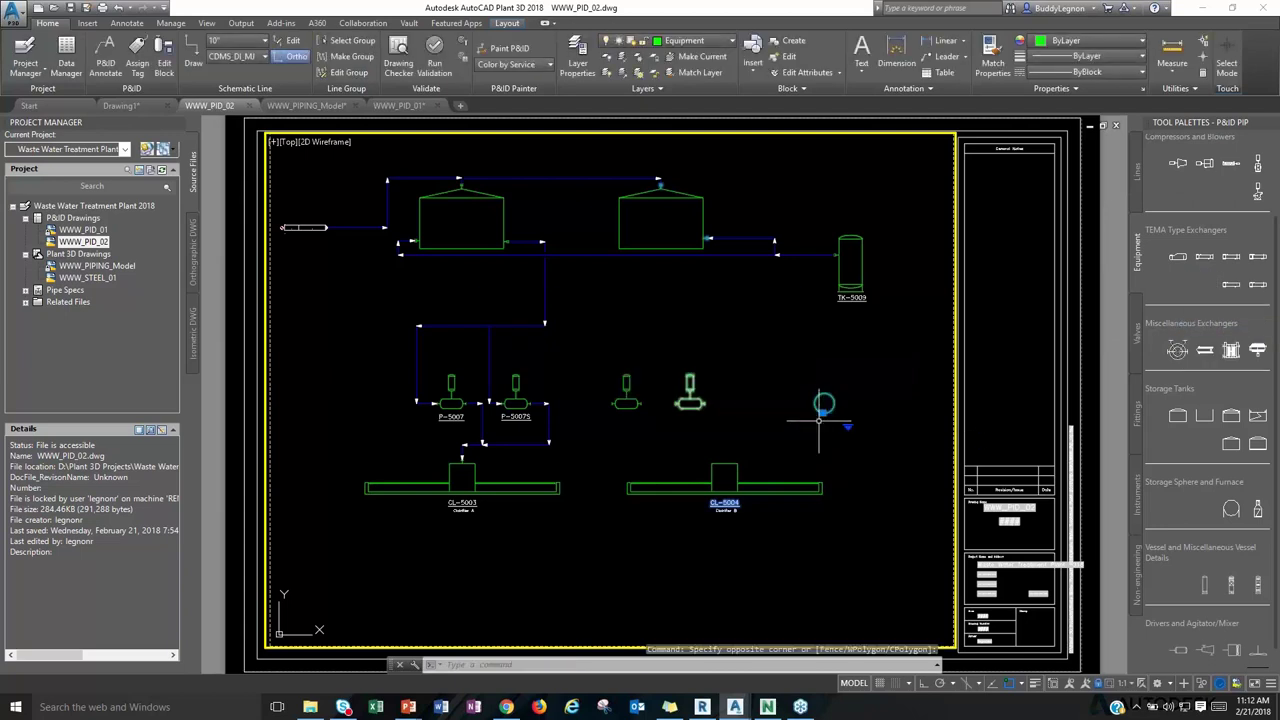
left_click(822, 410)
type("e")
key("Return")
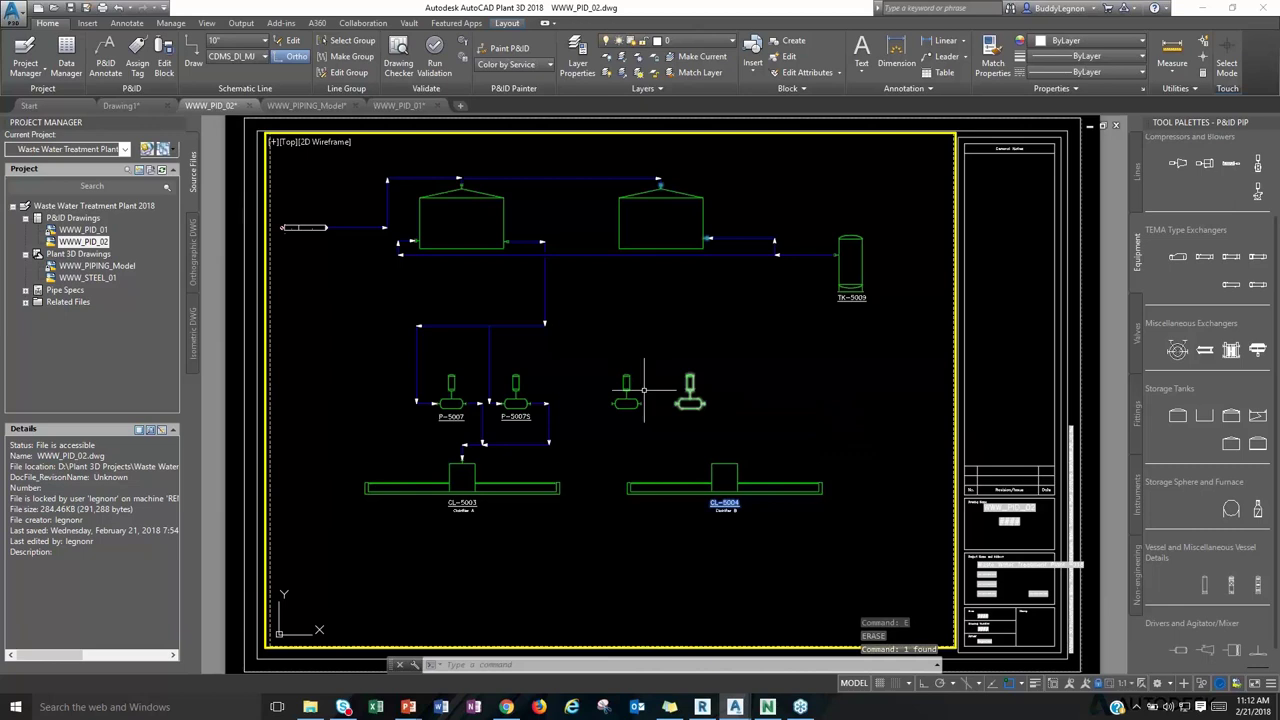
scroll(614, 363, "up", 2)
middle_click_drag(614, 371, 656, 409)
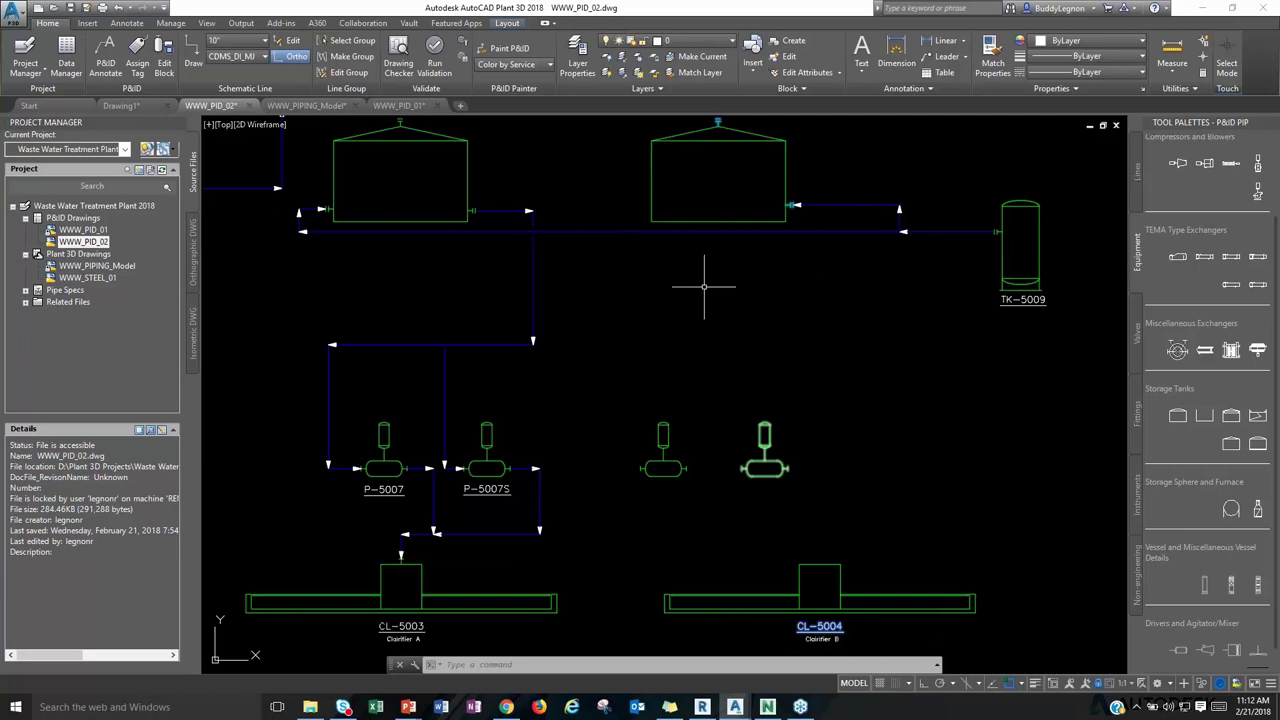
middle_click_drag(665, 209, 676, 207)
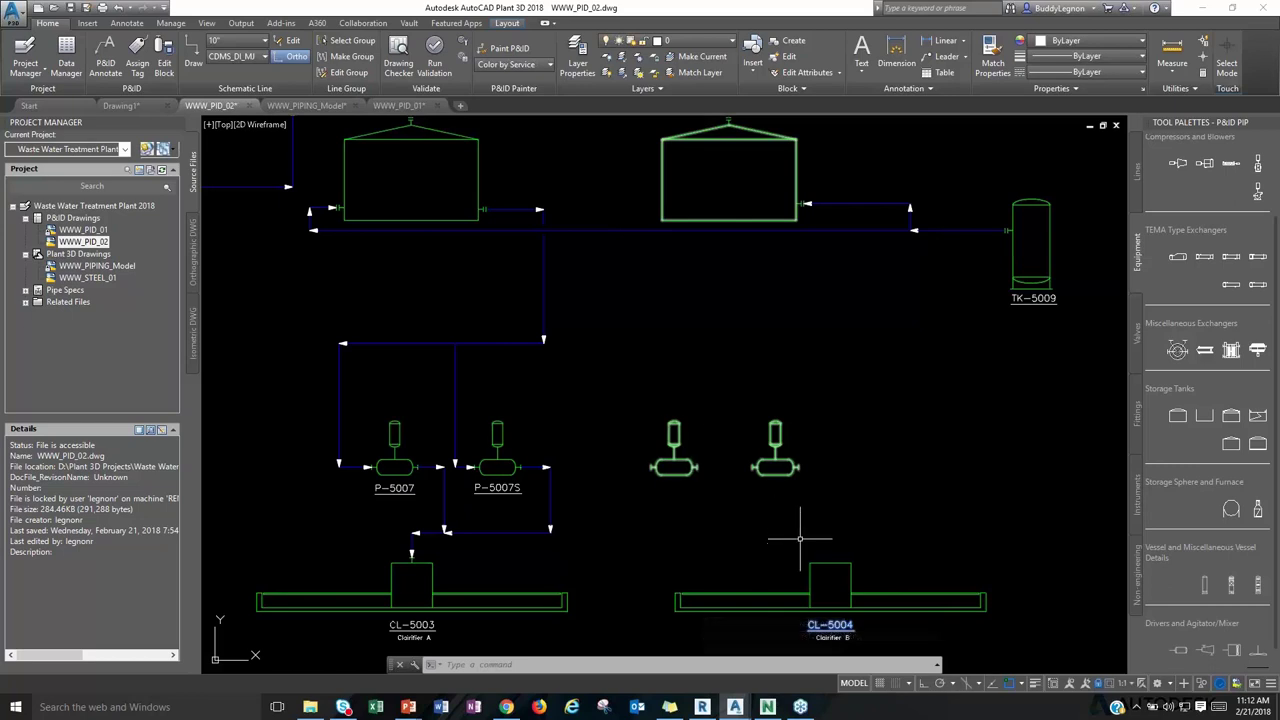
Draw a secondary line from beside the right-hand tank down to the unlabelled pump's left nozzle.
left_click(1137, 175)
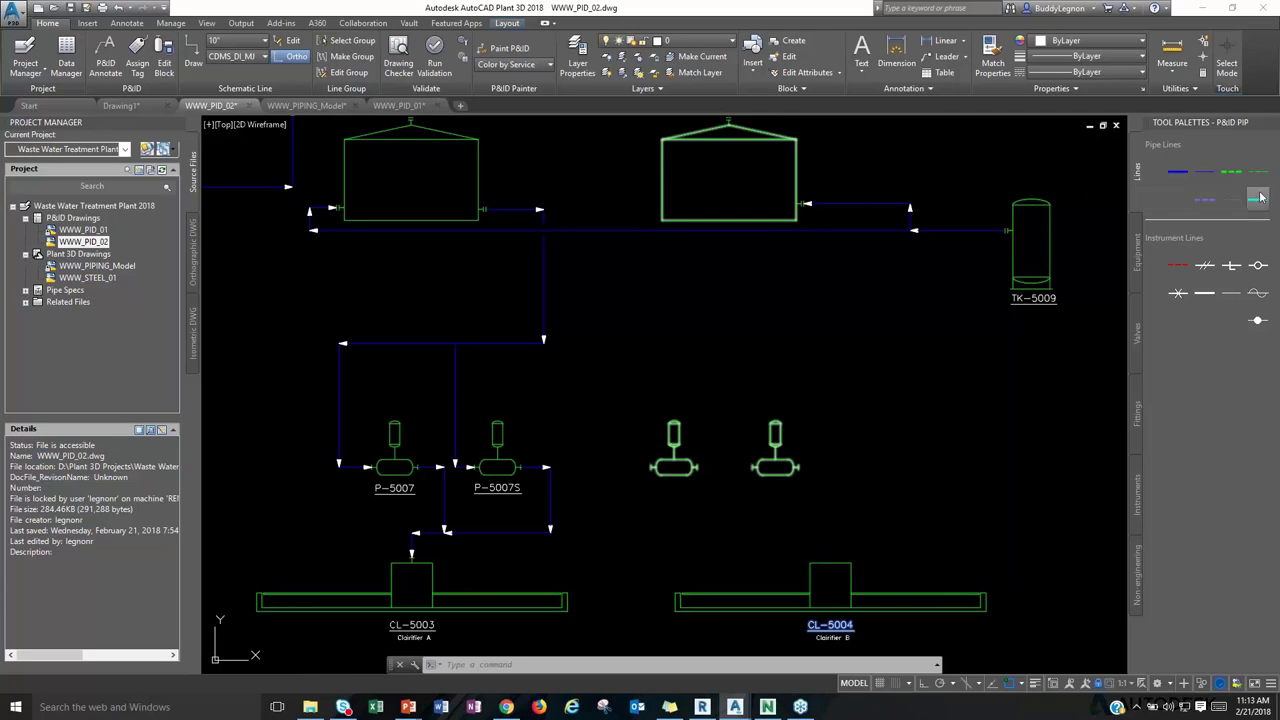
left_click(1190, 175)
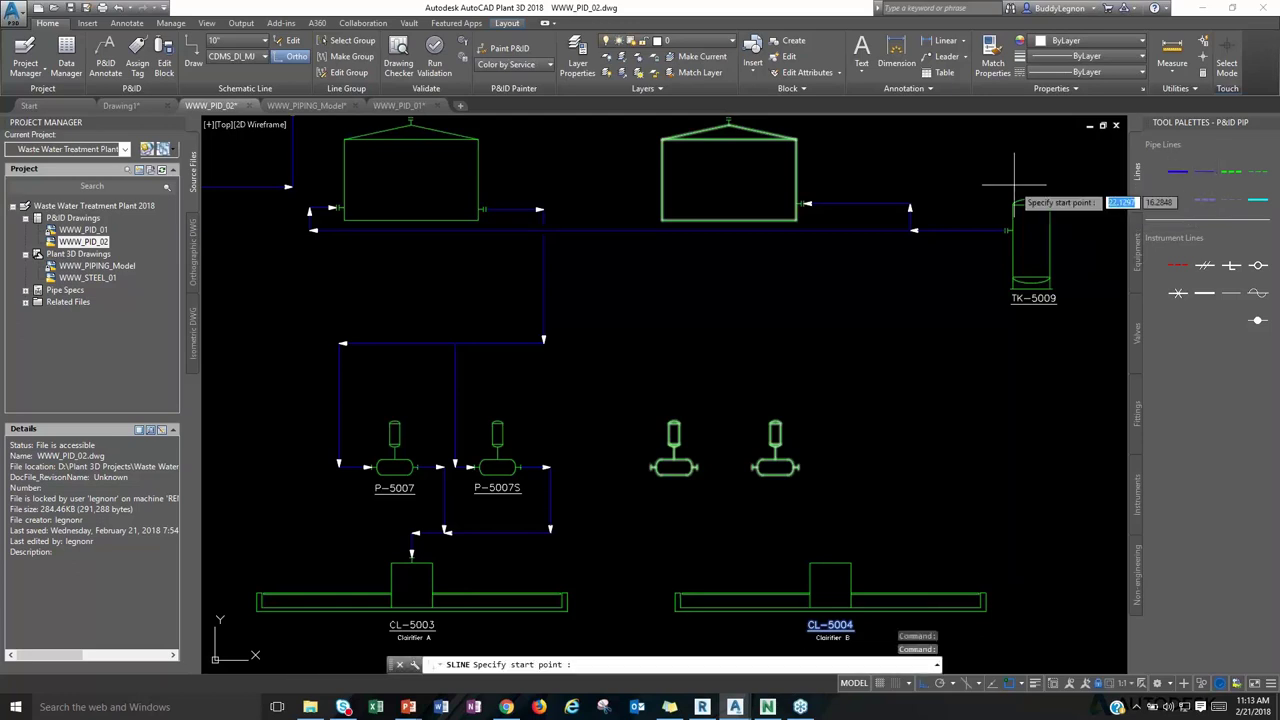
left_click(658, 206)
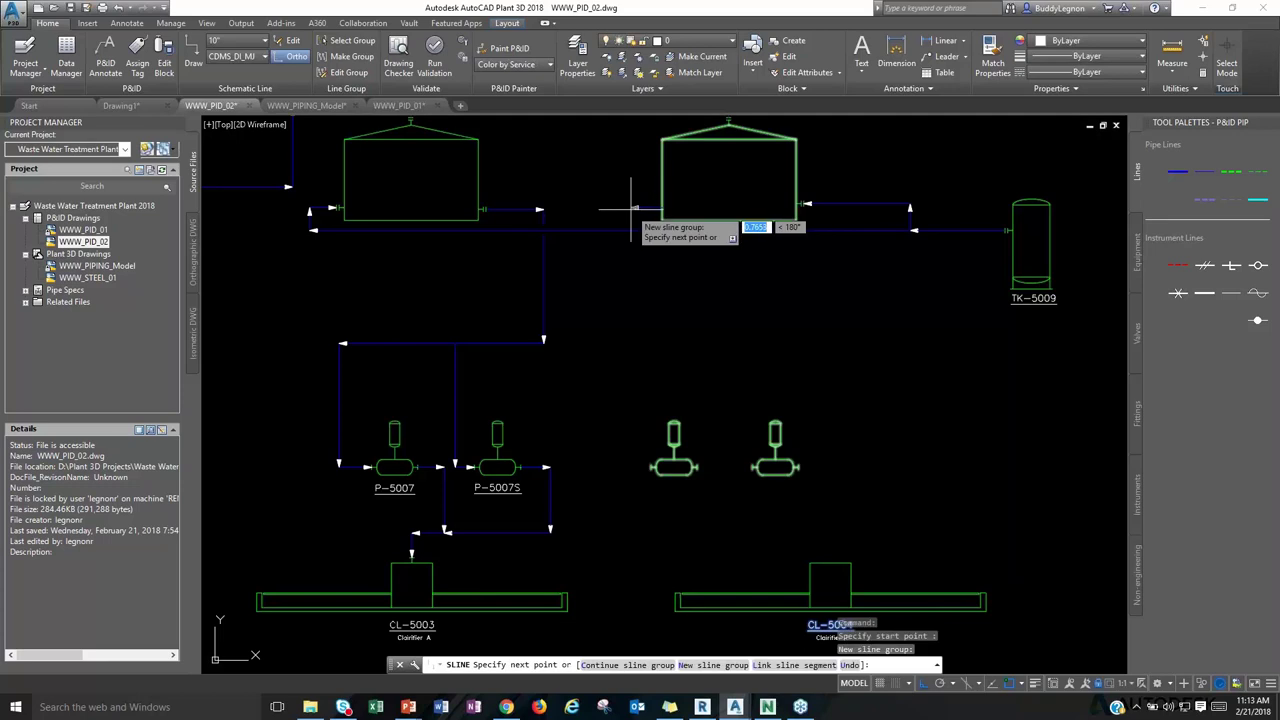
left_click(620, 208)
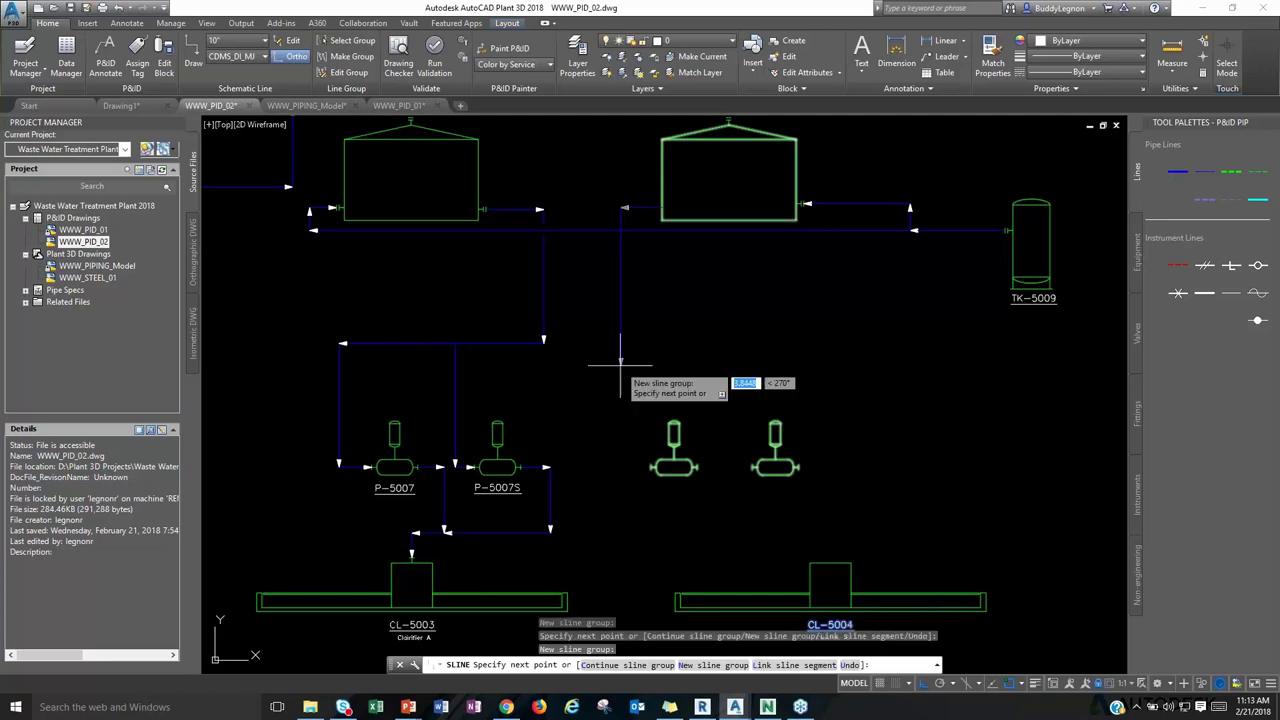
left_click(634, 465)
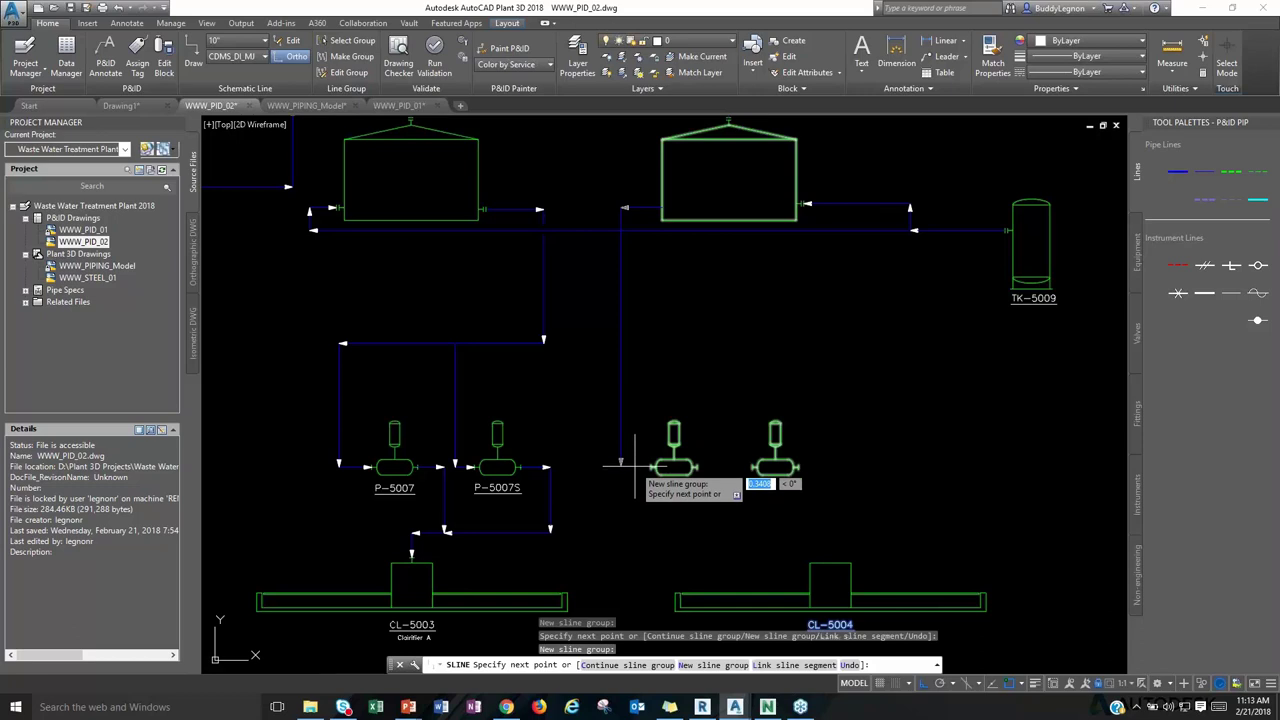
scroll(636, 465, "up", 4)
left_click(640, 467)
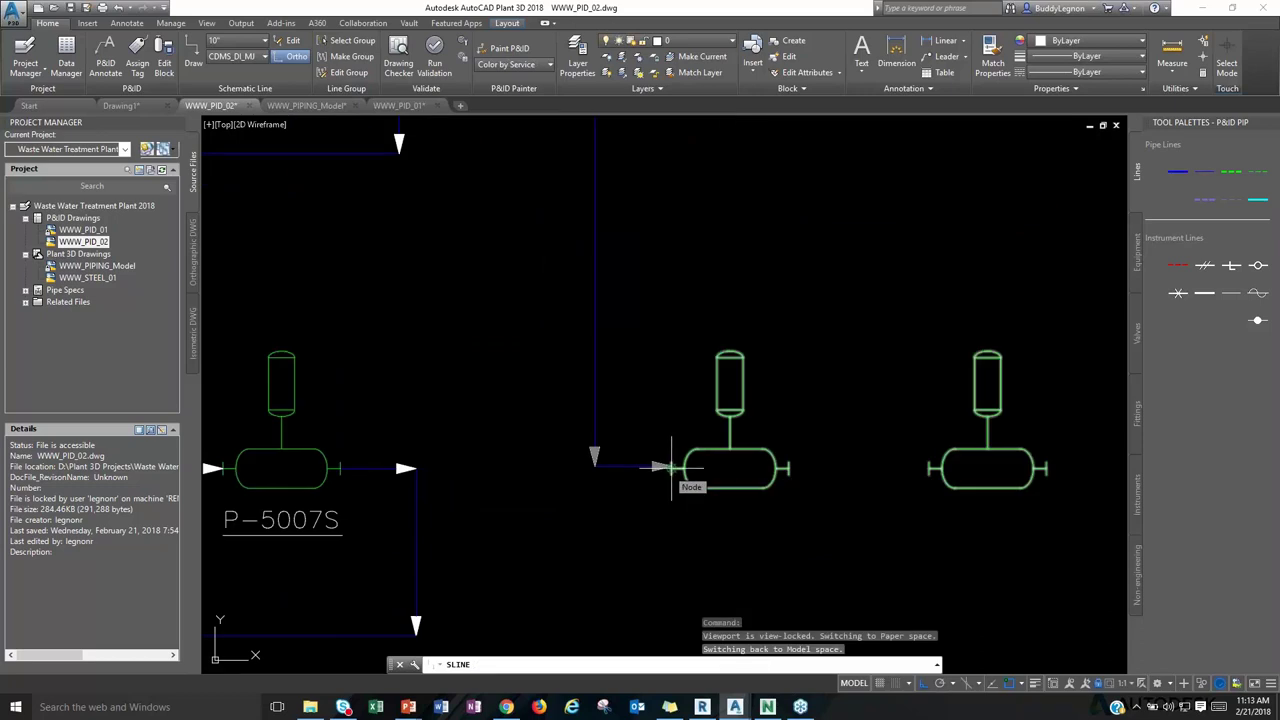
Finish the line, then zoom out and pan to show the neighbouring vessels and P-5007S.
scroll(672, 466, "up", 5)
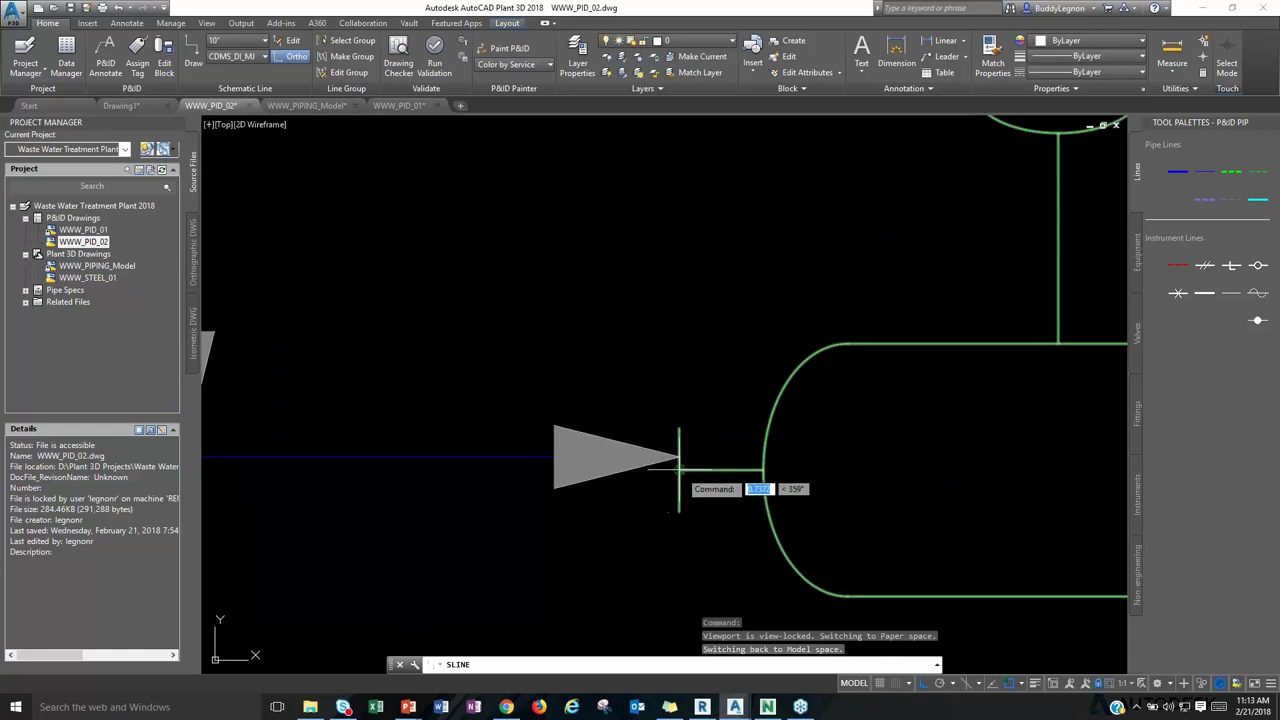
left_click(679, 468)
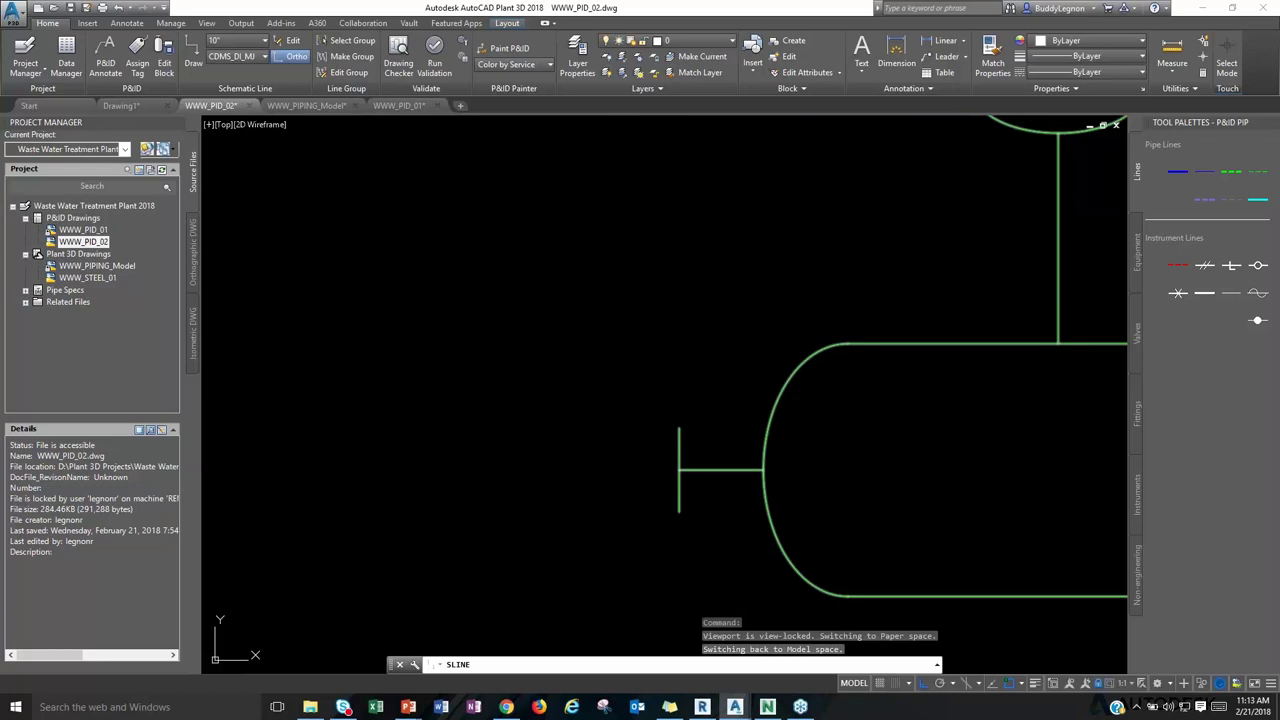
scroll(679, 468, "down", 4)
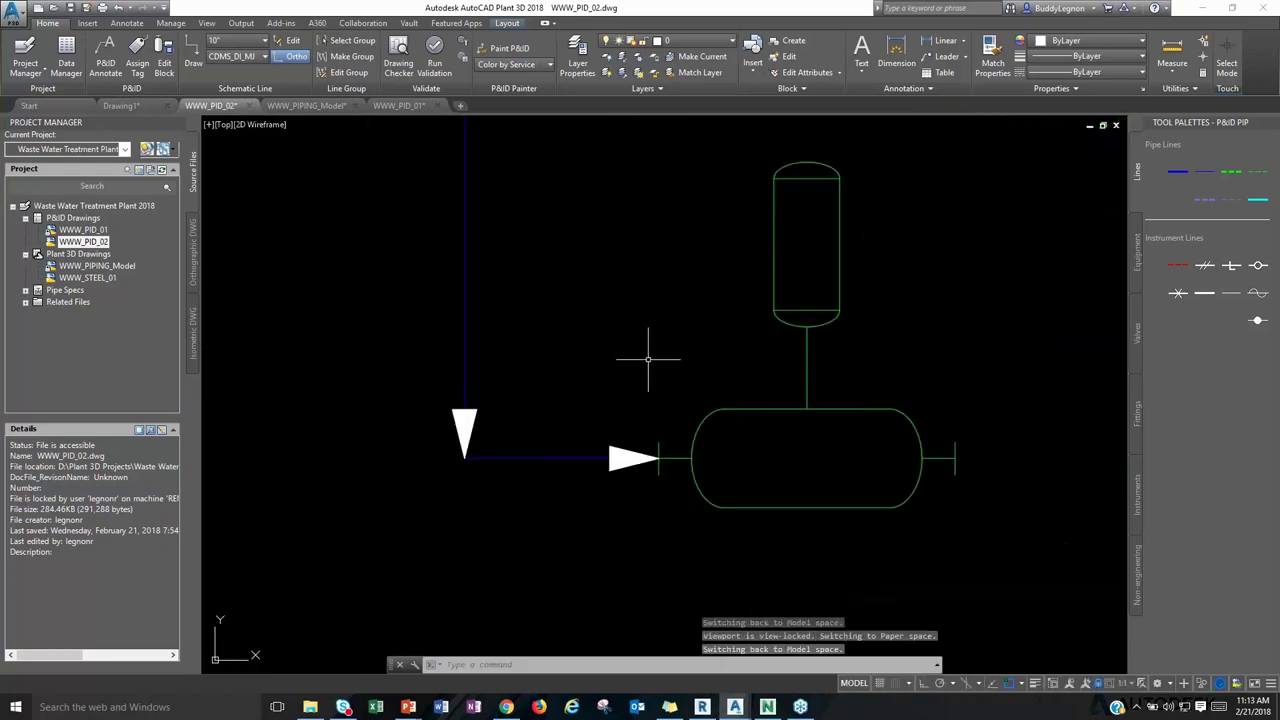
scroll(655, 360, "down", 5)
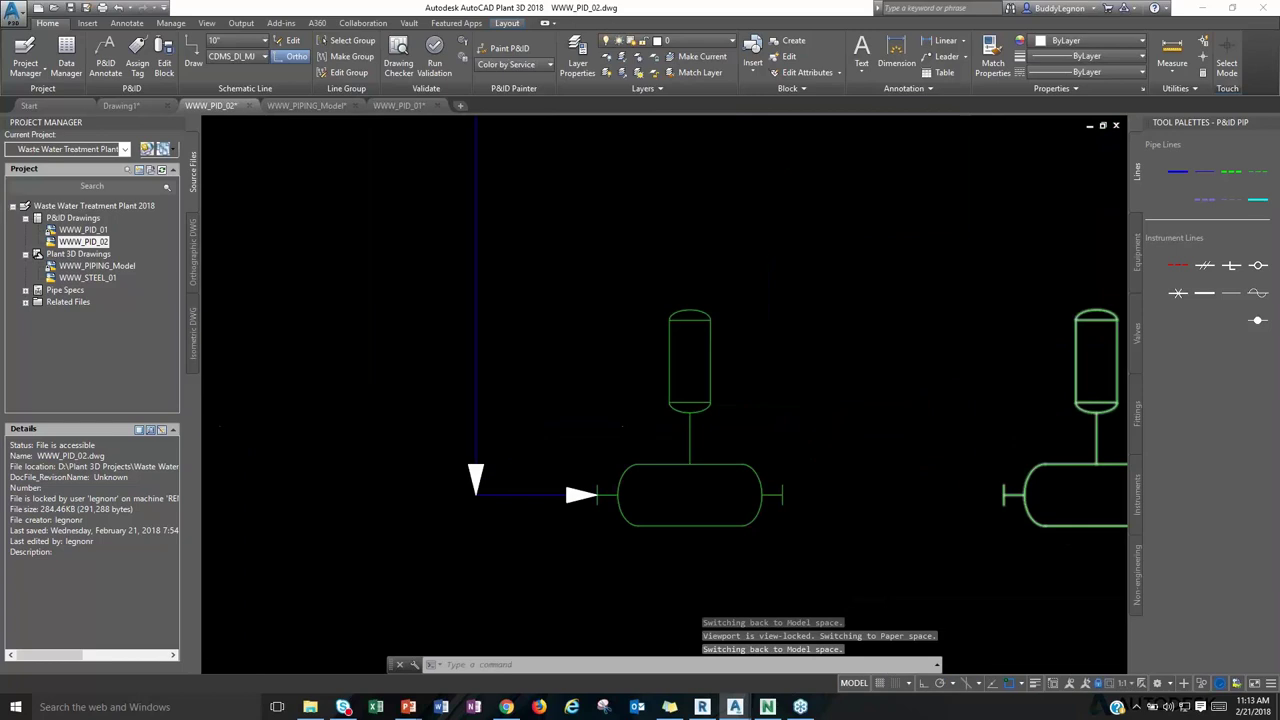
middle_click_drag(727, 392, 638, 431)
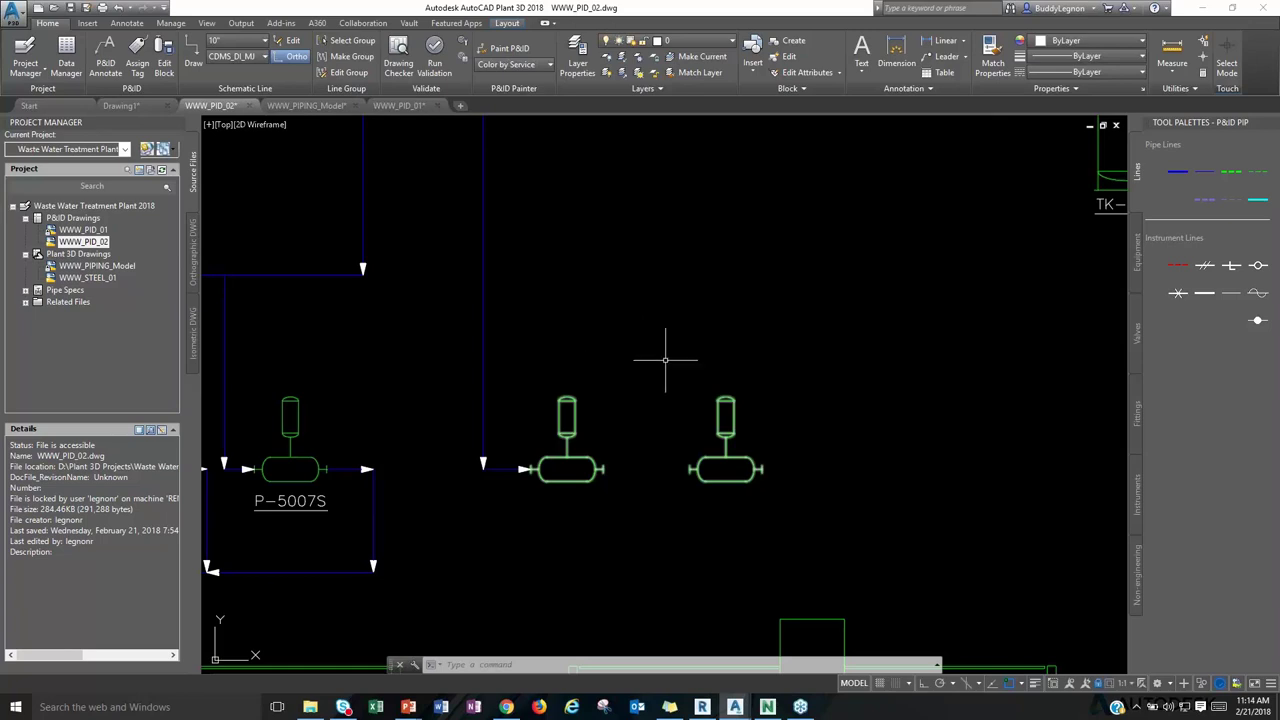
Draw a primary line from the vertical pipe to the right pump's inlet, then undo it with Ctrl+Z.
middle_click_drag(666, 354, 706, 377)
left_click(1177, 172)
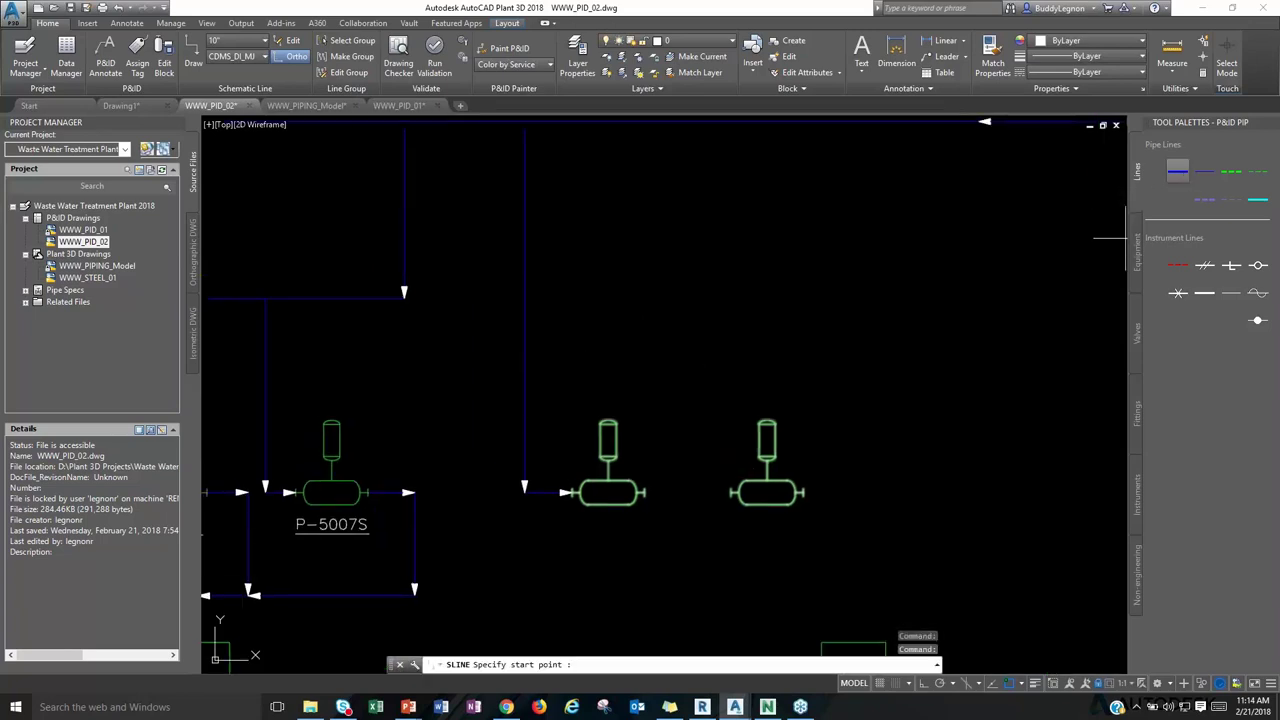
left_click(616, 343)
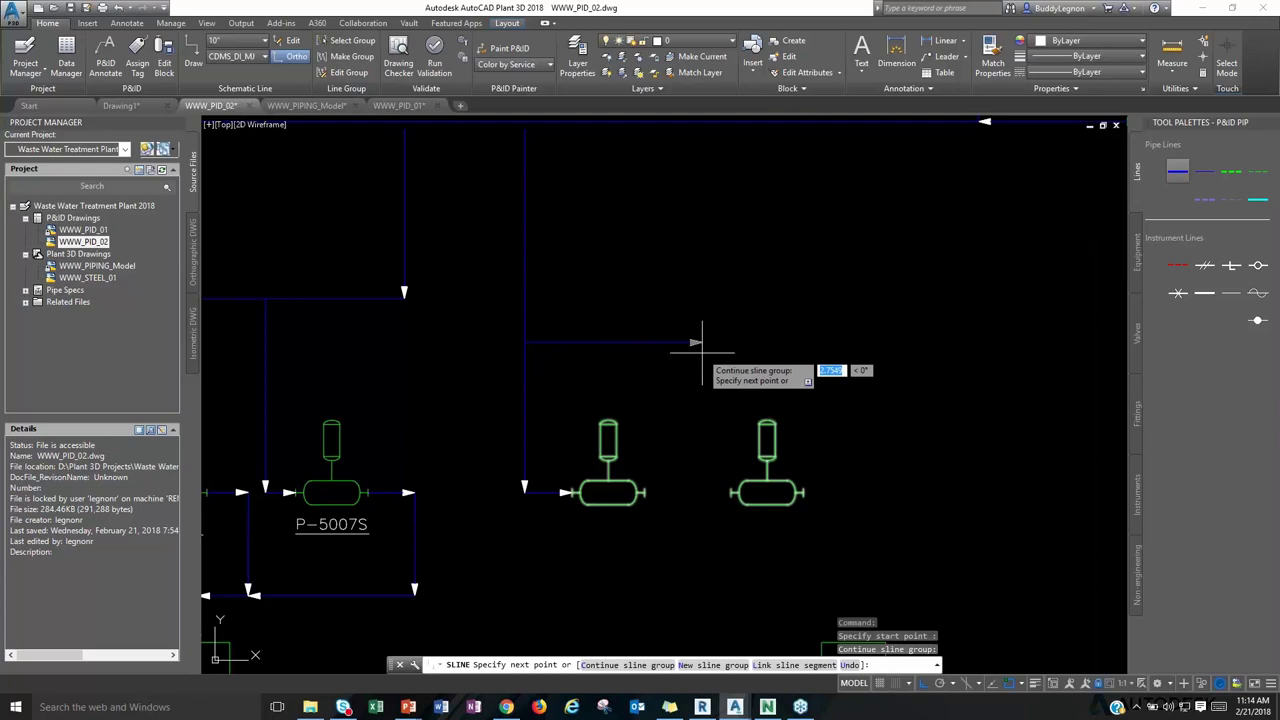
left_click(699, 342)
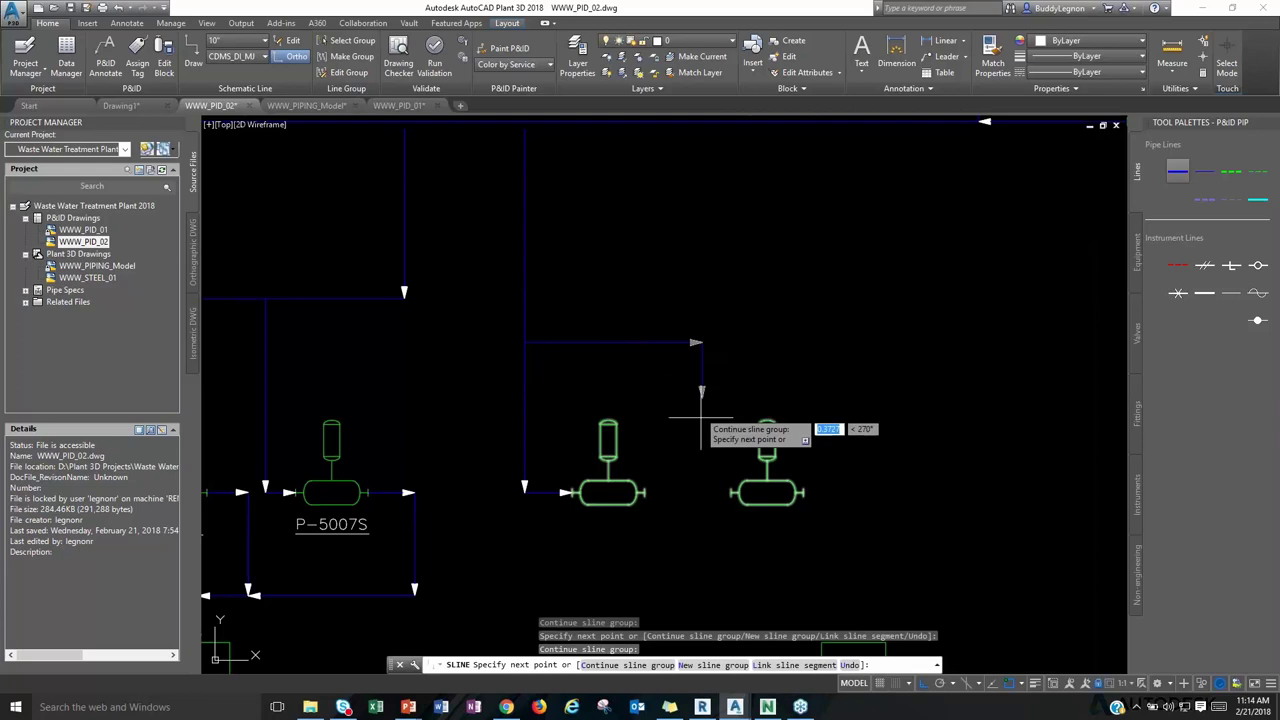
left_click(726, 490)
scroll(726, 490, "up", 2)
left_click(730, 492)
scroll(730, 492, "up", 2)
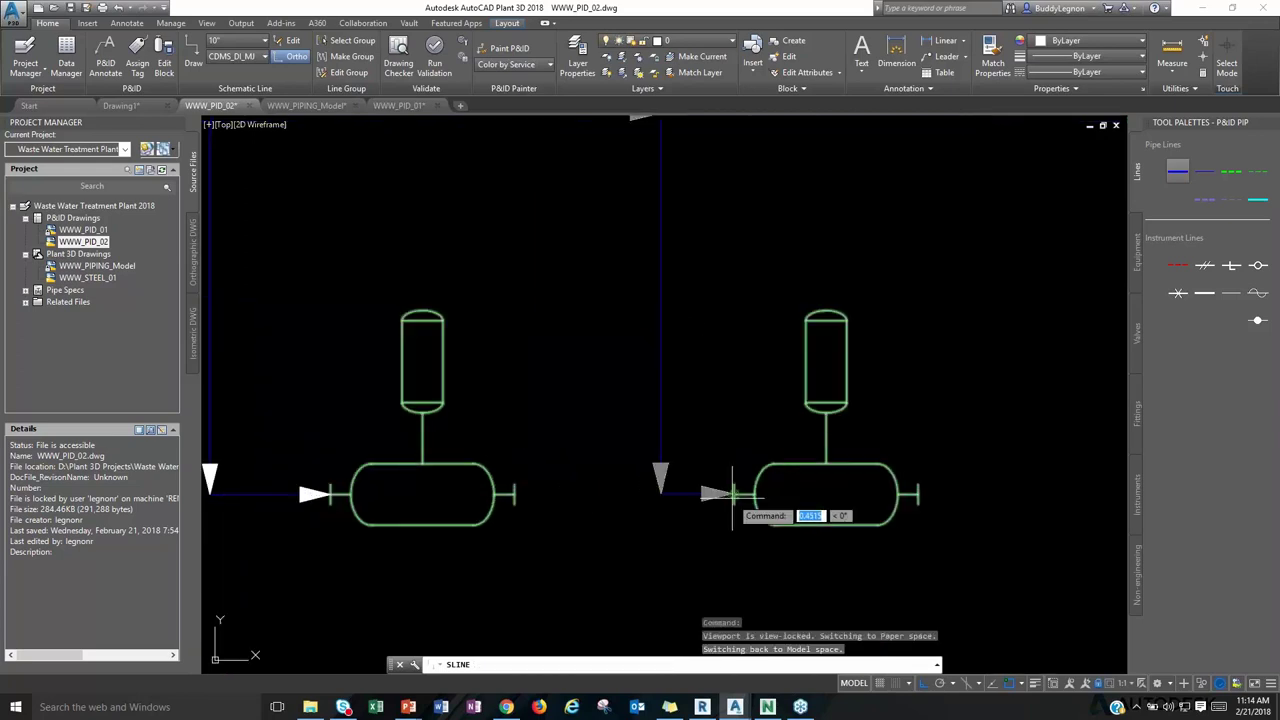
key("ctrl+z")
scroll(663, 414, "down", 2)
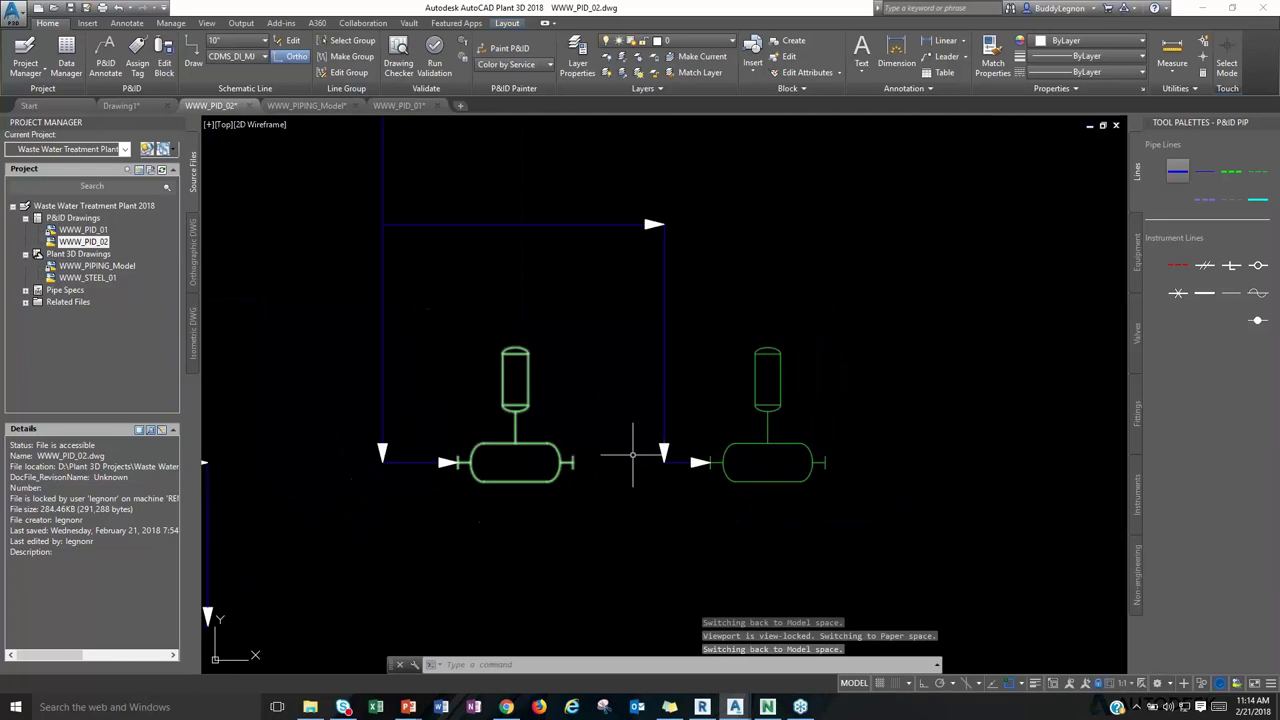
Run a schematic line from the left pump's discharge node down and across to clarifier CL-5004's midpoint.
right_click(616, 461)
left_click(667, 194)
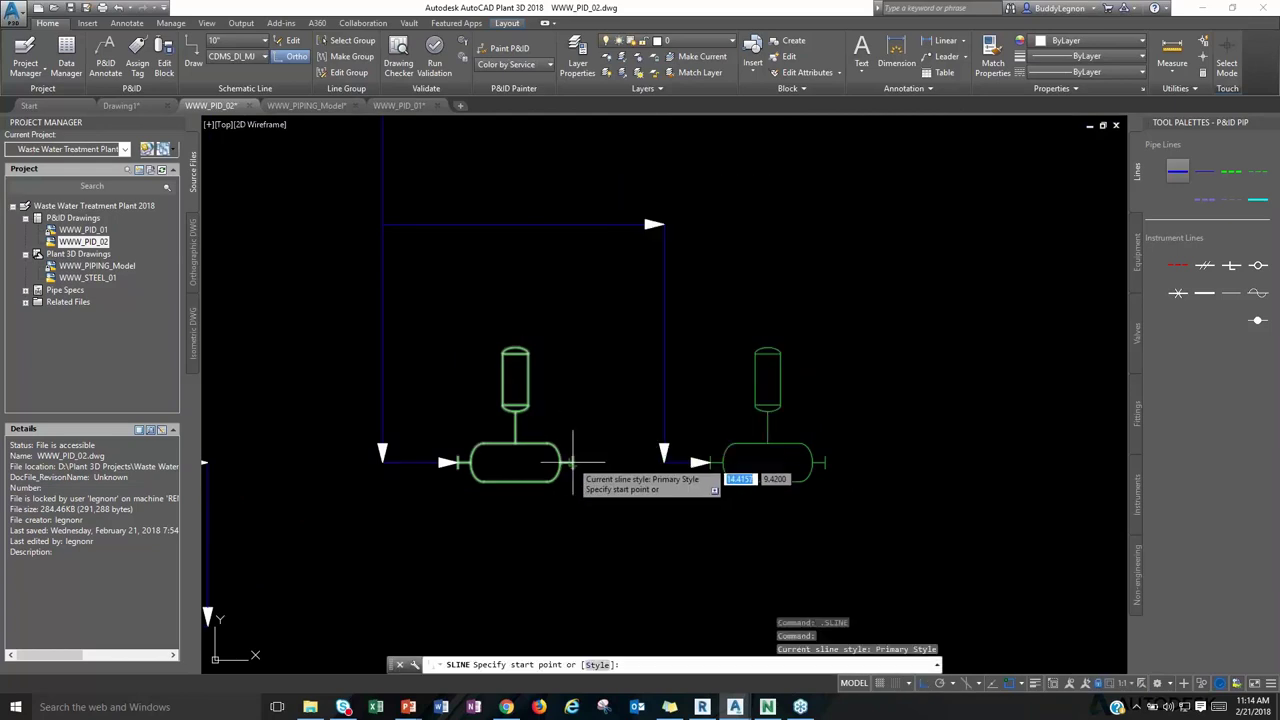
type("node")
key("Return")
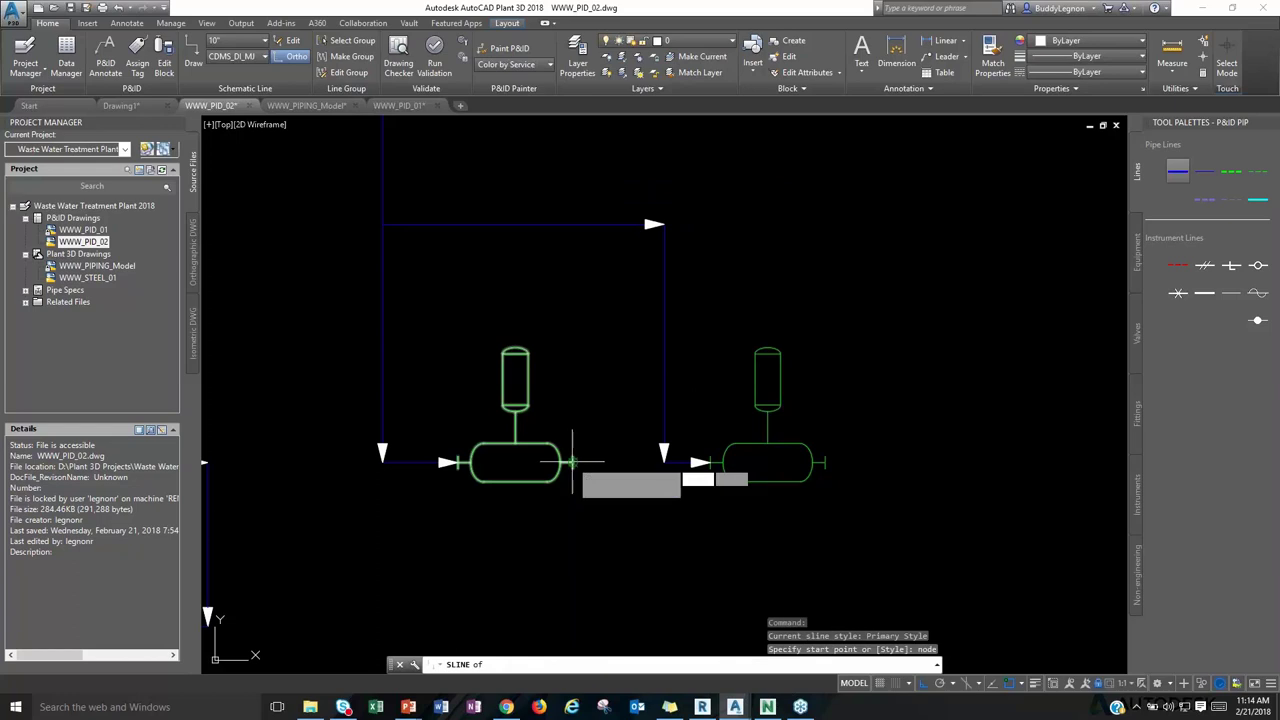
left_click(573, 462)
scroll(617, 470, "down", 5)
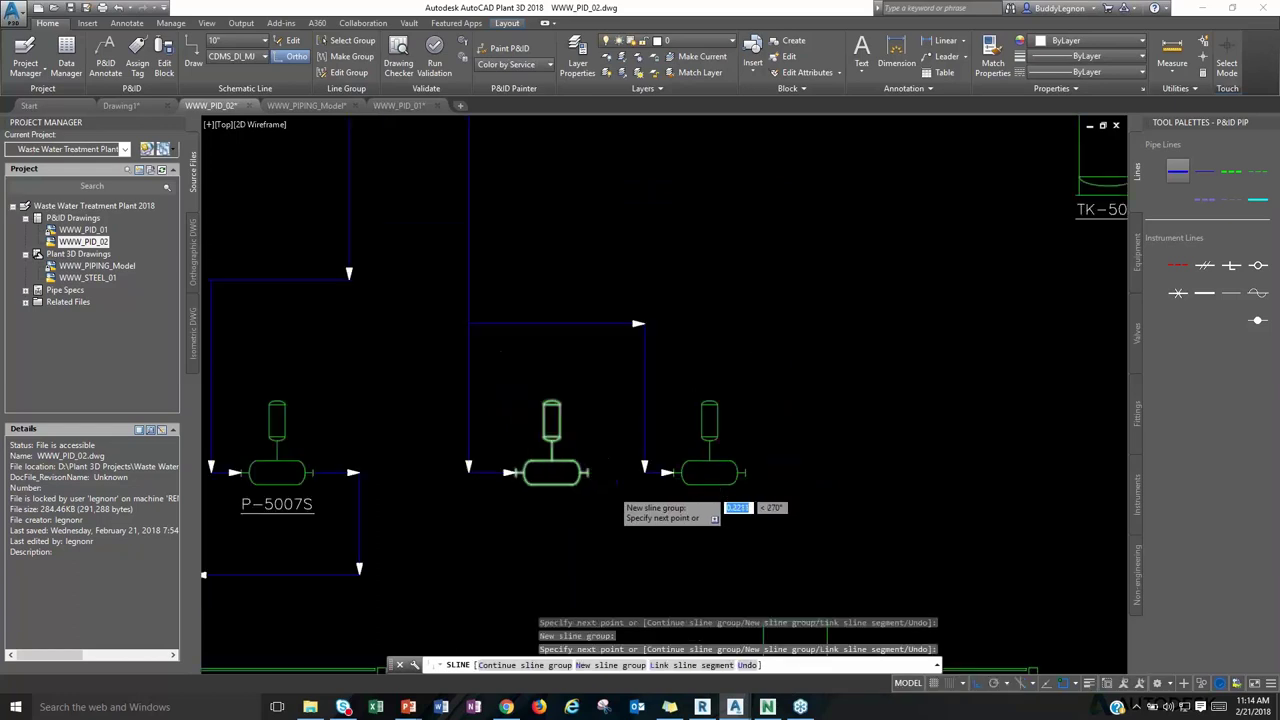
left_click(625, 541)
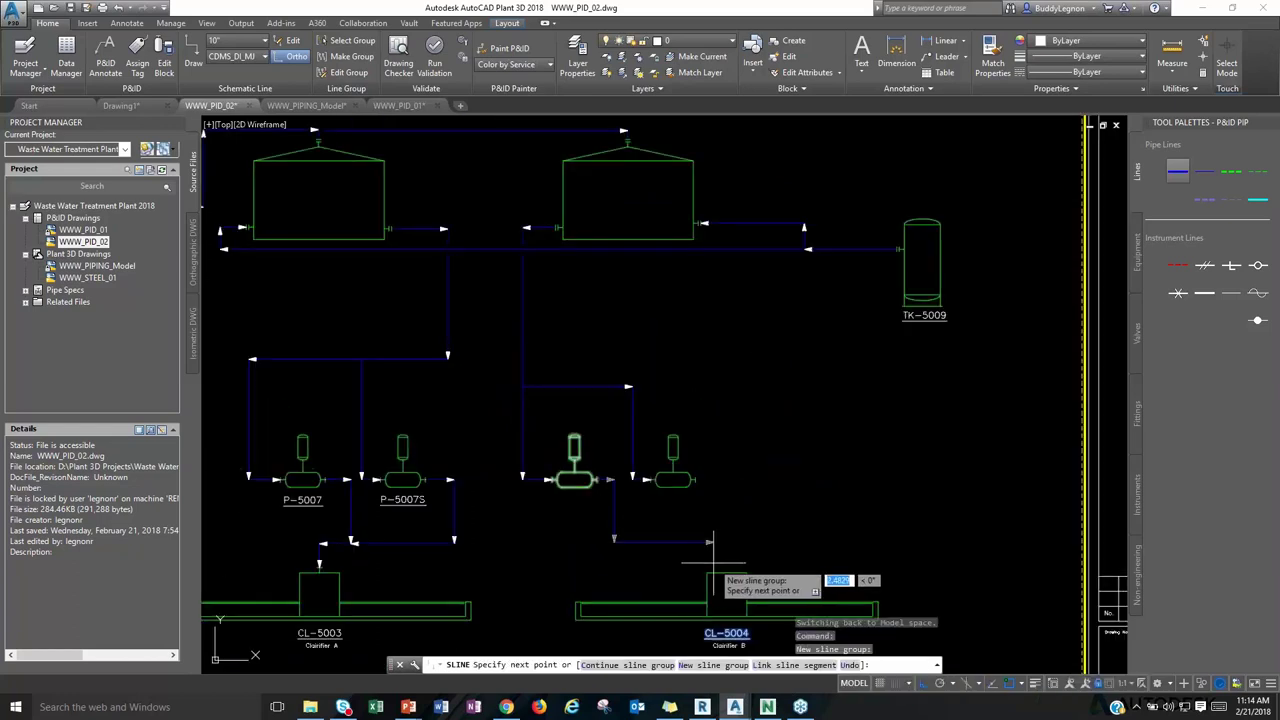
left_click(724, 543)
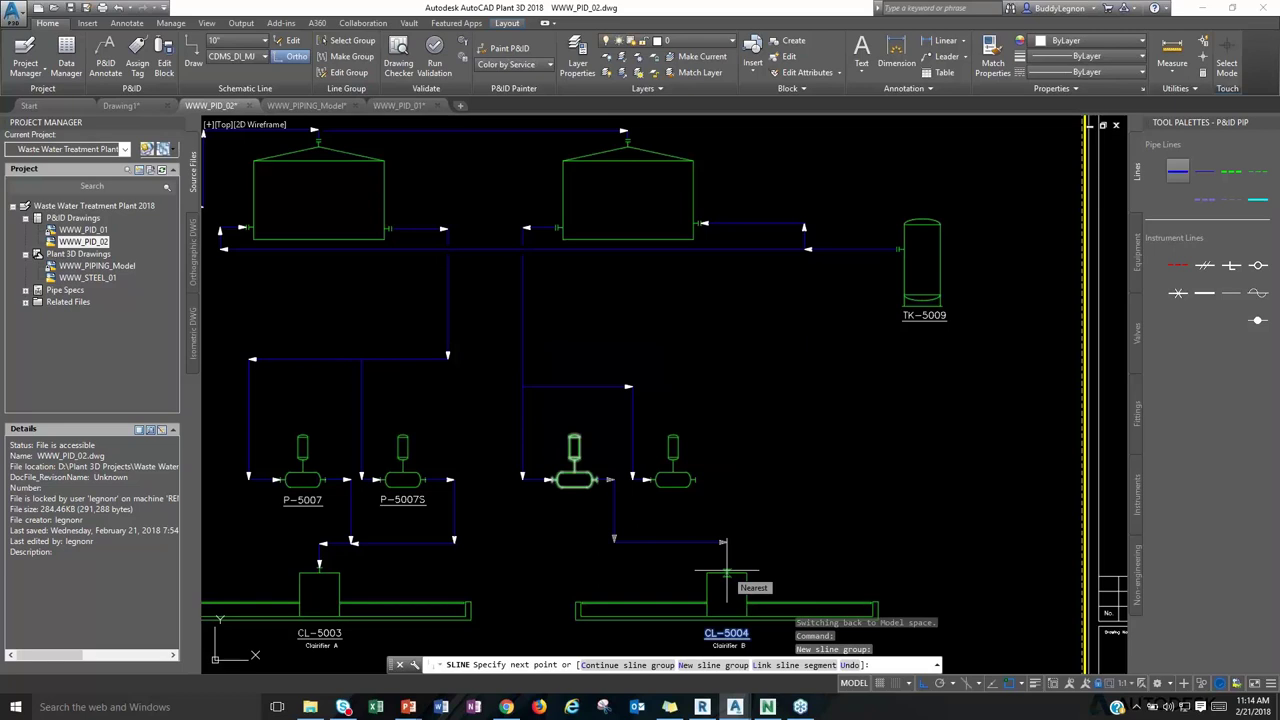
type("mid")
key("Return")
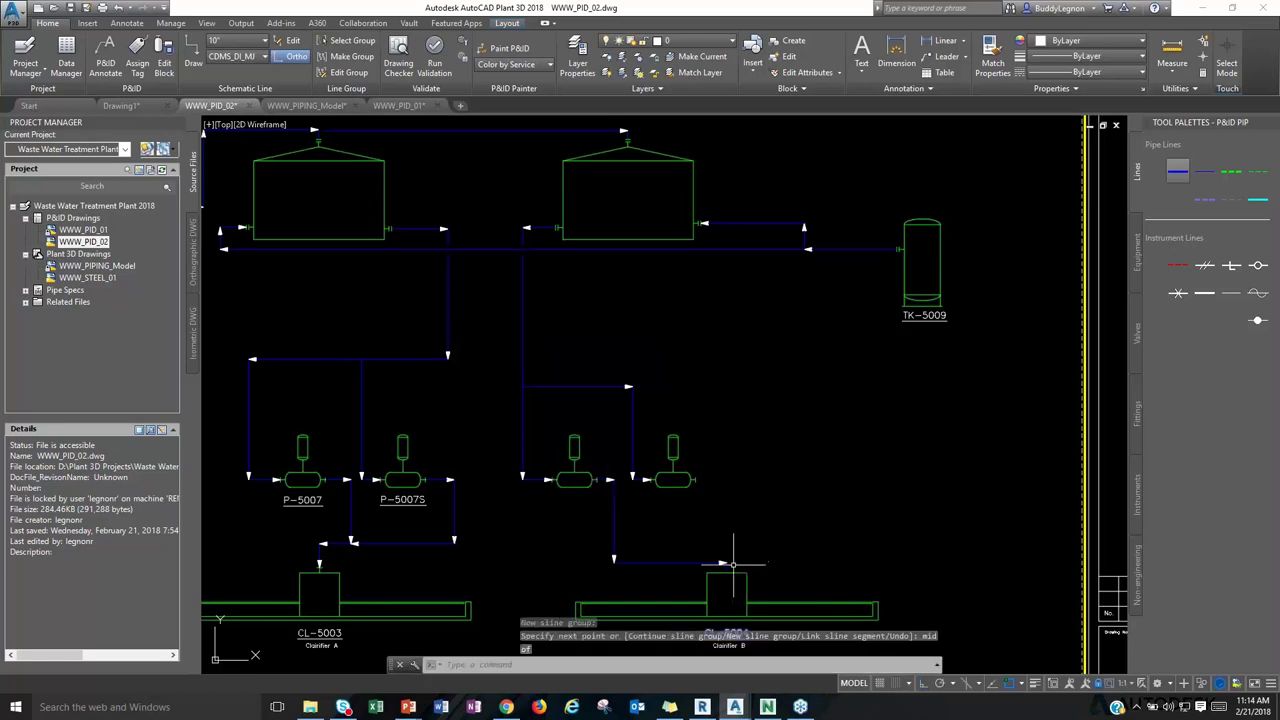
scroll(735, 565, "up", 5)
scroll(706, 549, "down", 2)
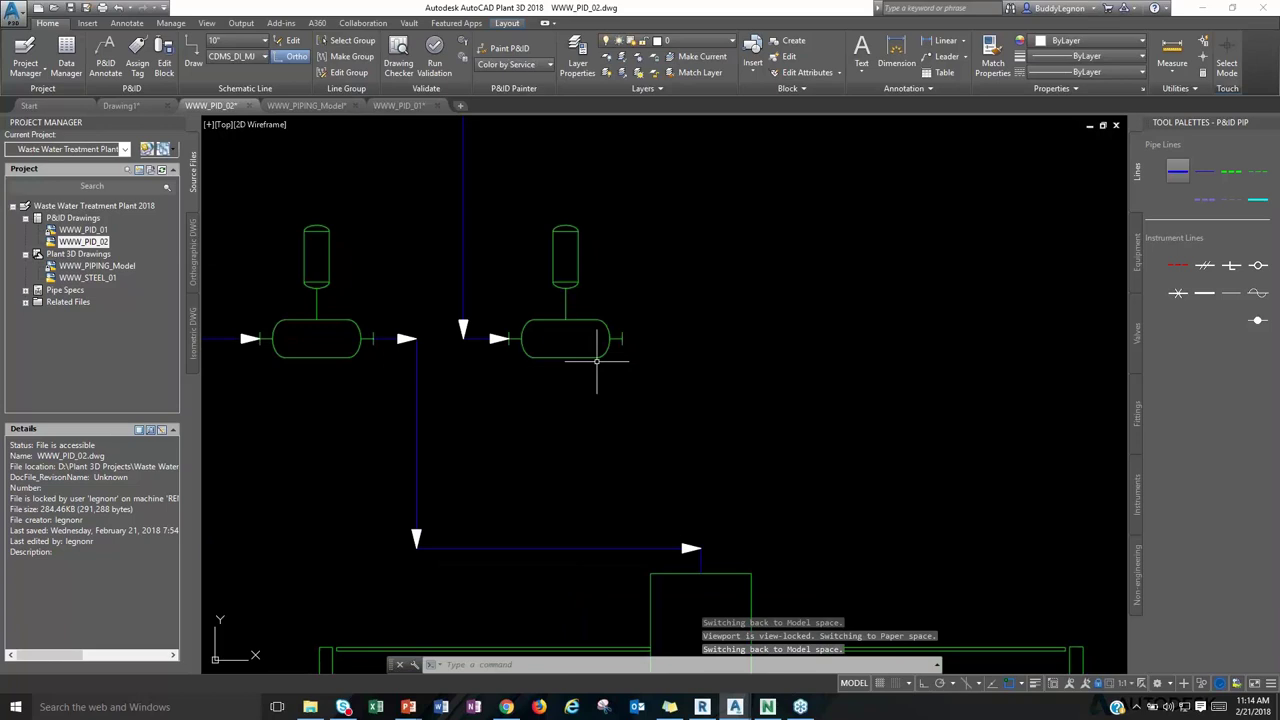
Run a primary line from the right pump's discharge down to the clarifier feed, then pan toward TK-5009.
left_click(1178, 171)
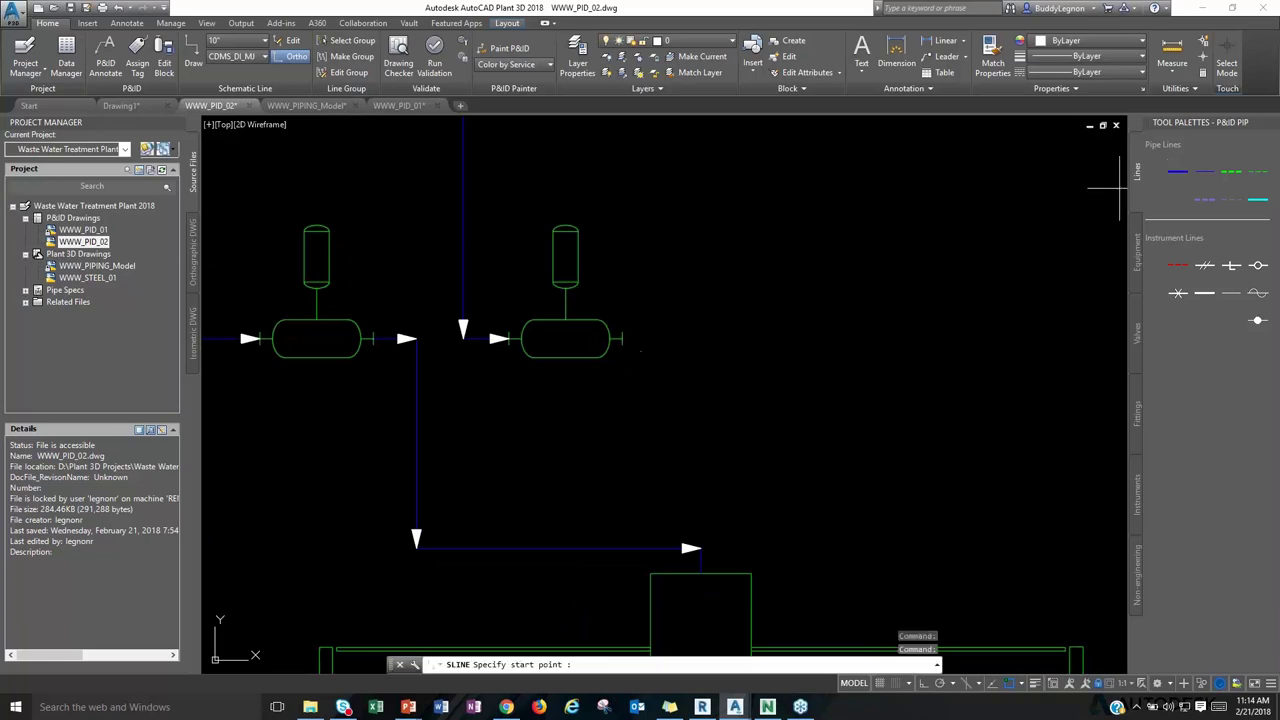
left_click(655, 343)
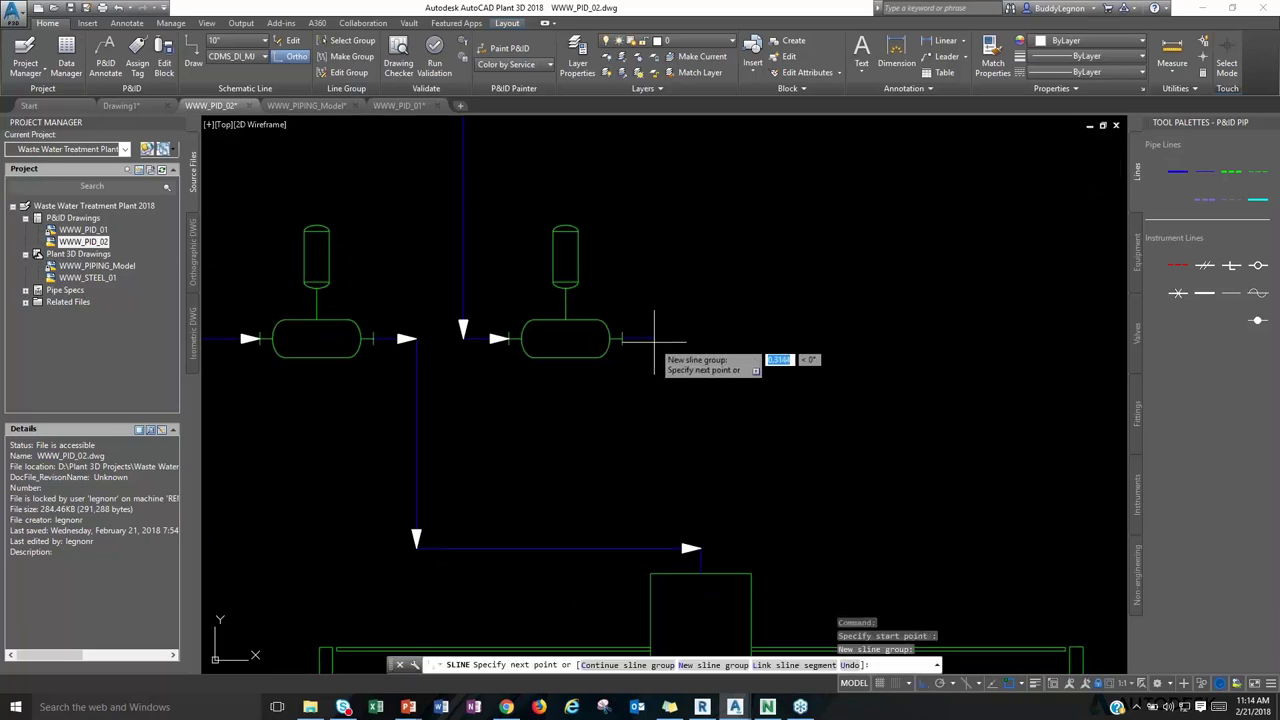
left_click(692, 340)
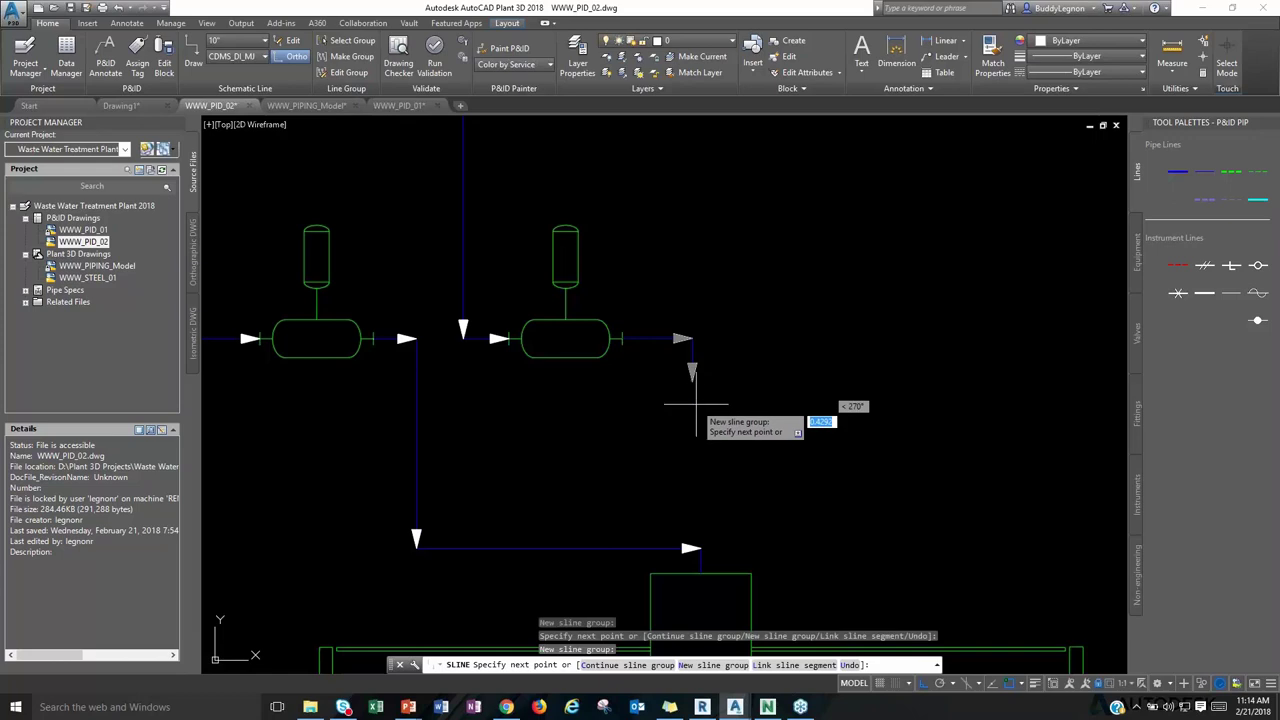
left_click(700, 546)
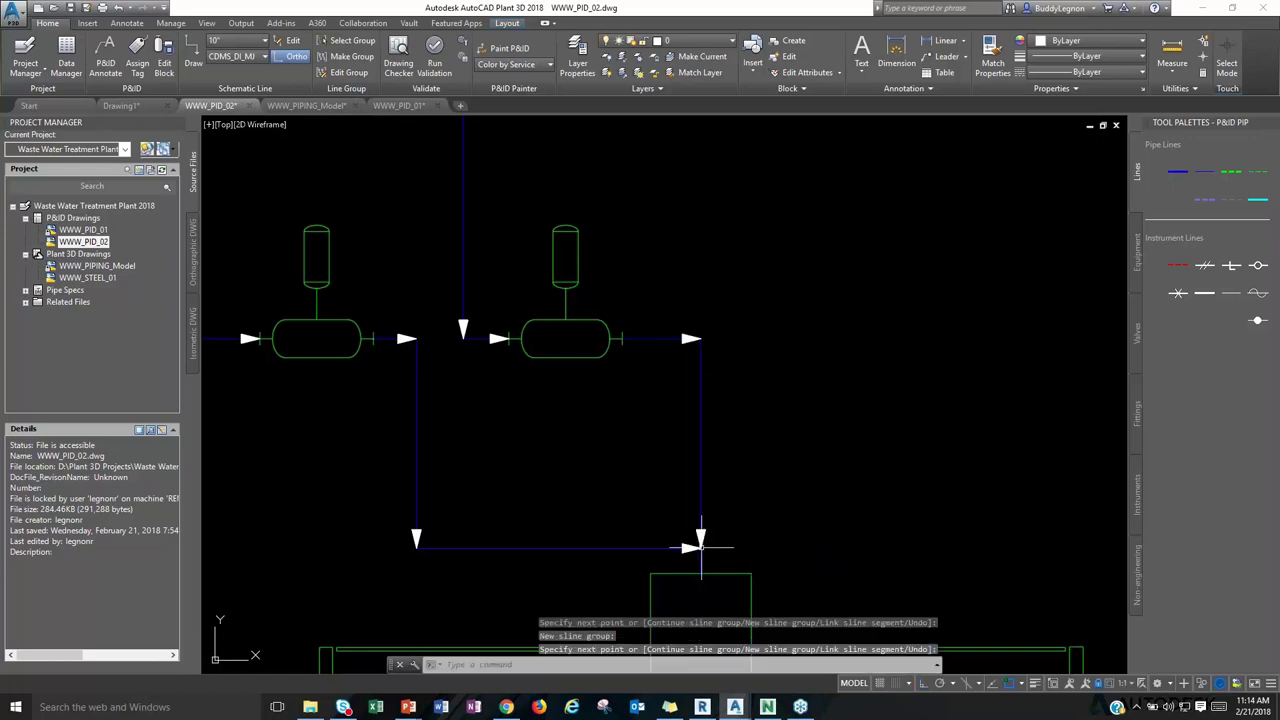
mouse_move(580, 466)
middle_mouse_down()
mouse_move(569, 466)
mouse_move(580, 414)
mouse_move(620, 404)
middle_mouse_up()
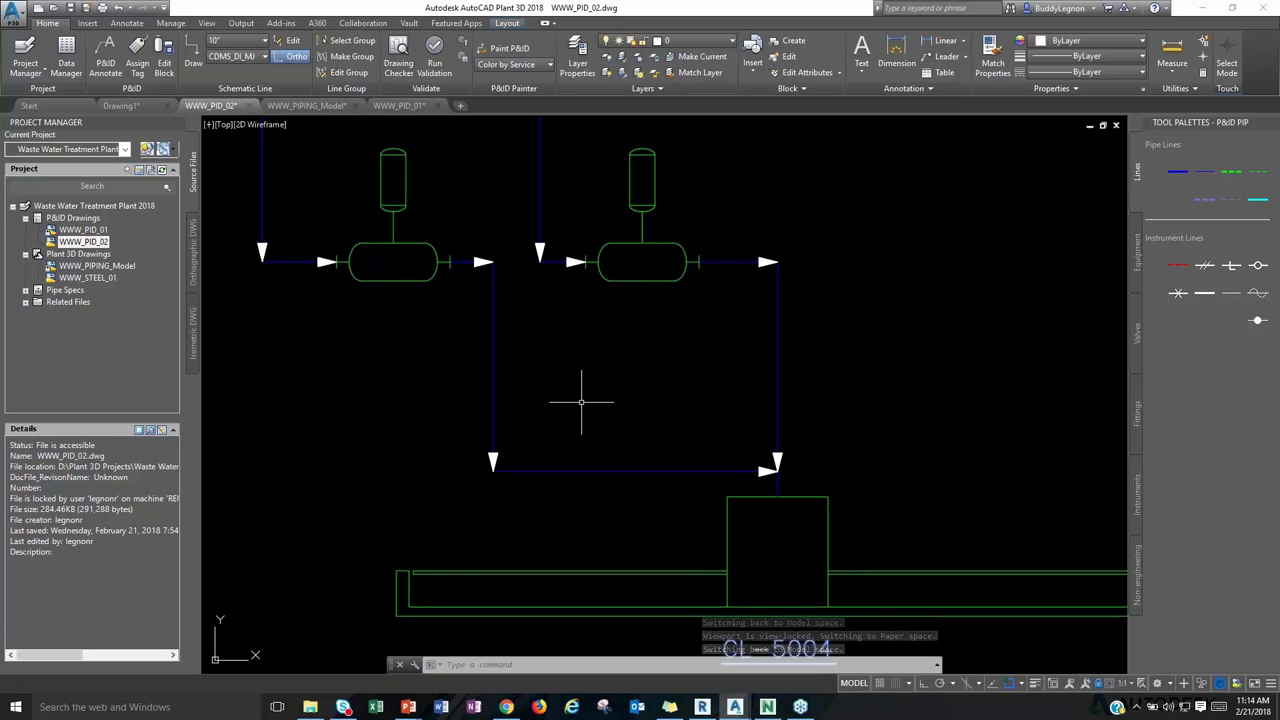
scroll(620, 449, "down", 5)
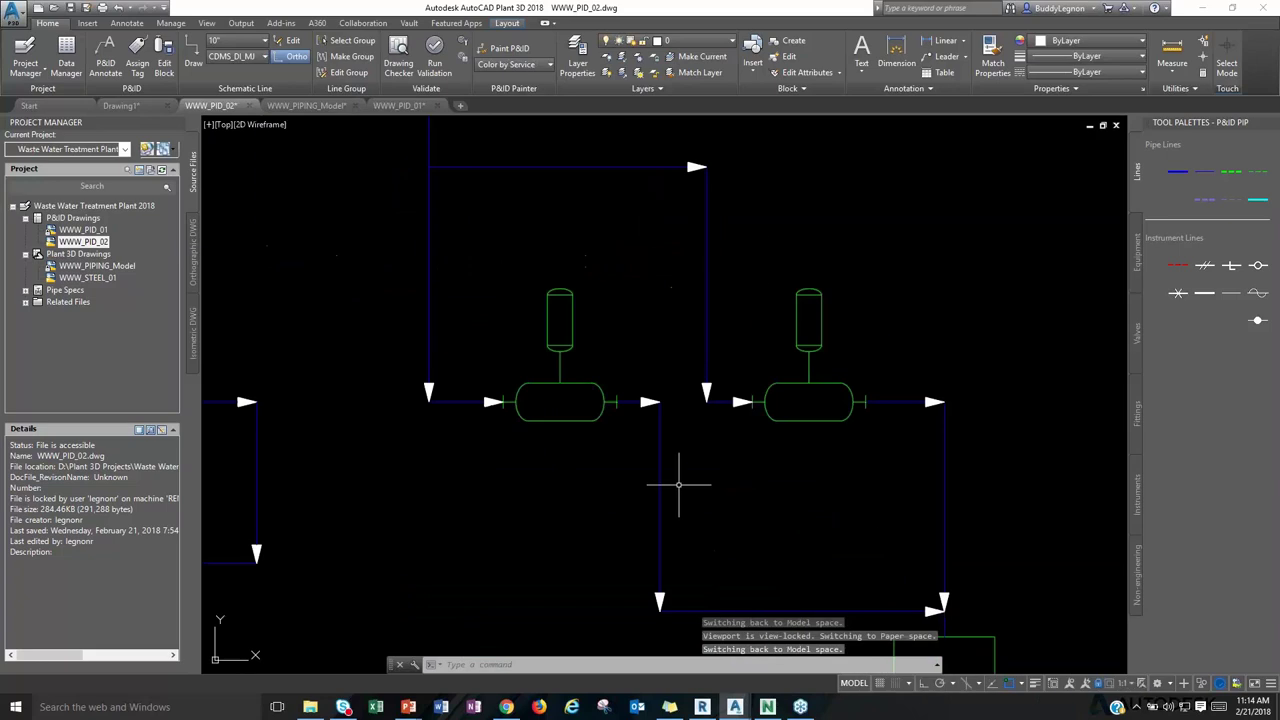
middle_click_drag(694, 460, 599, 460)
Draw a primary process line below TK-5009 running right and then down.
left_click(1177, 172)
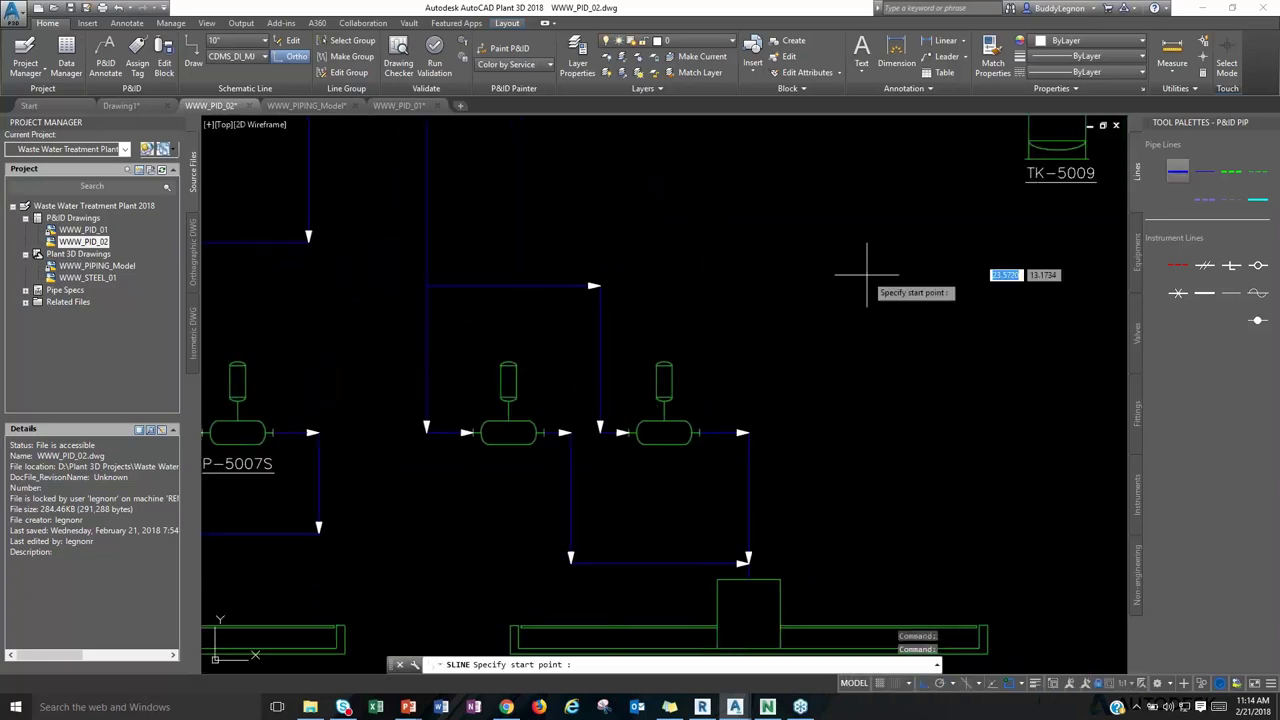
left_click(834, 300)
left_click(988, 303)
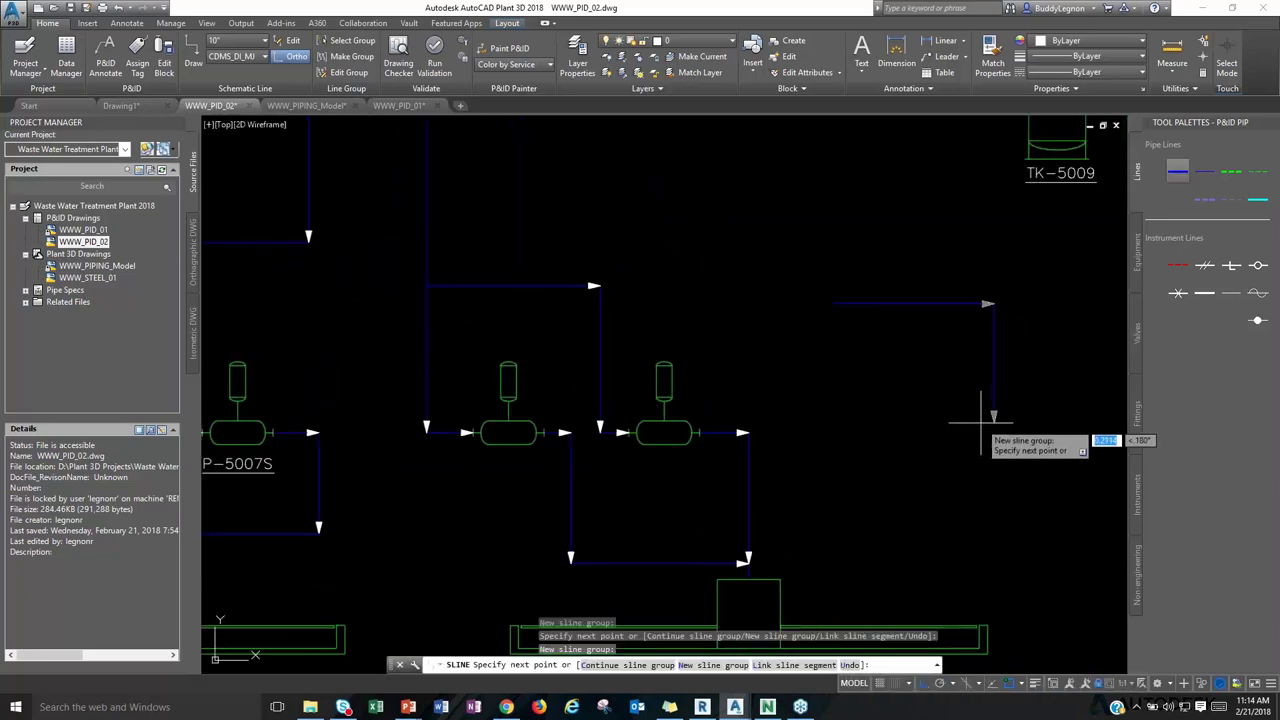
left_click(981, 421)
key("Return")
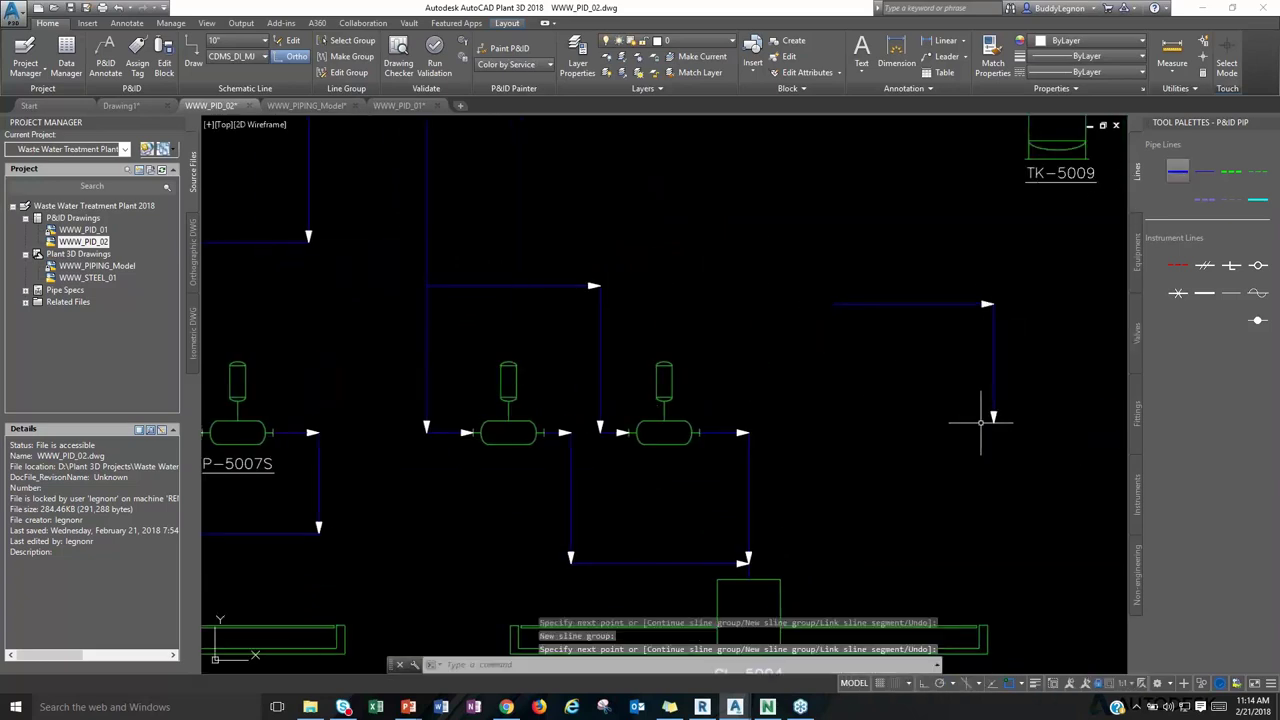
Reverse the flow direction of the newly drawn pipe line.
left_click(909, 303)
right_click(909, 303)
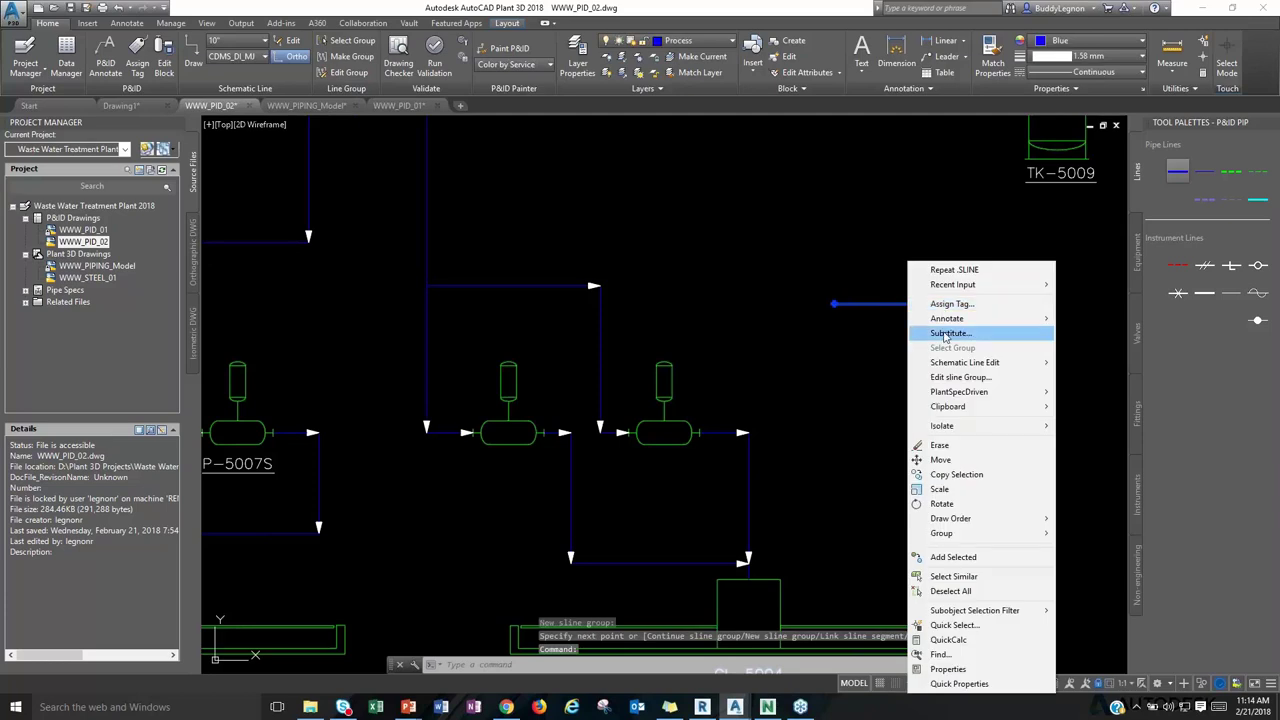
mouse_move(974, 370)
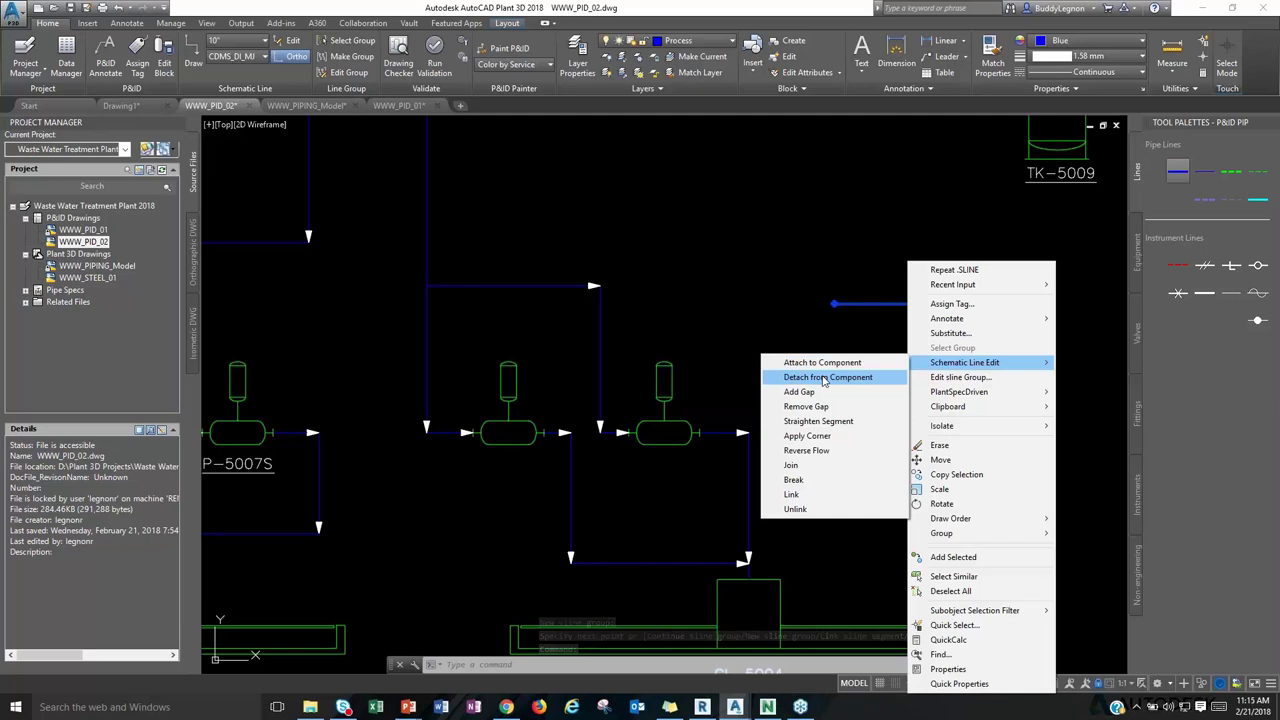
left_click(838, 452)
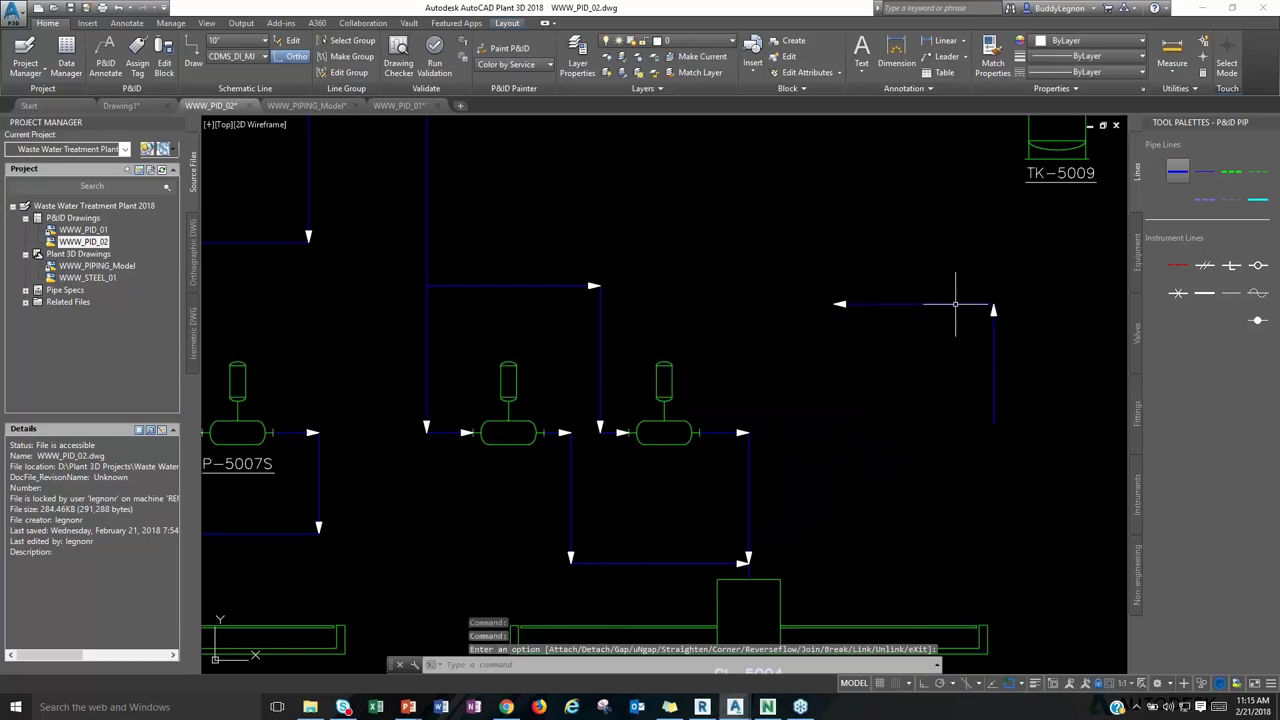
key("Escape")
Crossing-select the stray flow line near TK-5009 and erase it, then pan to the pumps above CL-5004.
left_click(1000, 290)
left_click(778, 395)
type("E")
key("Return")
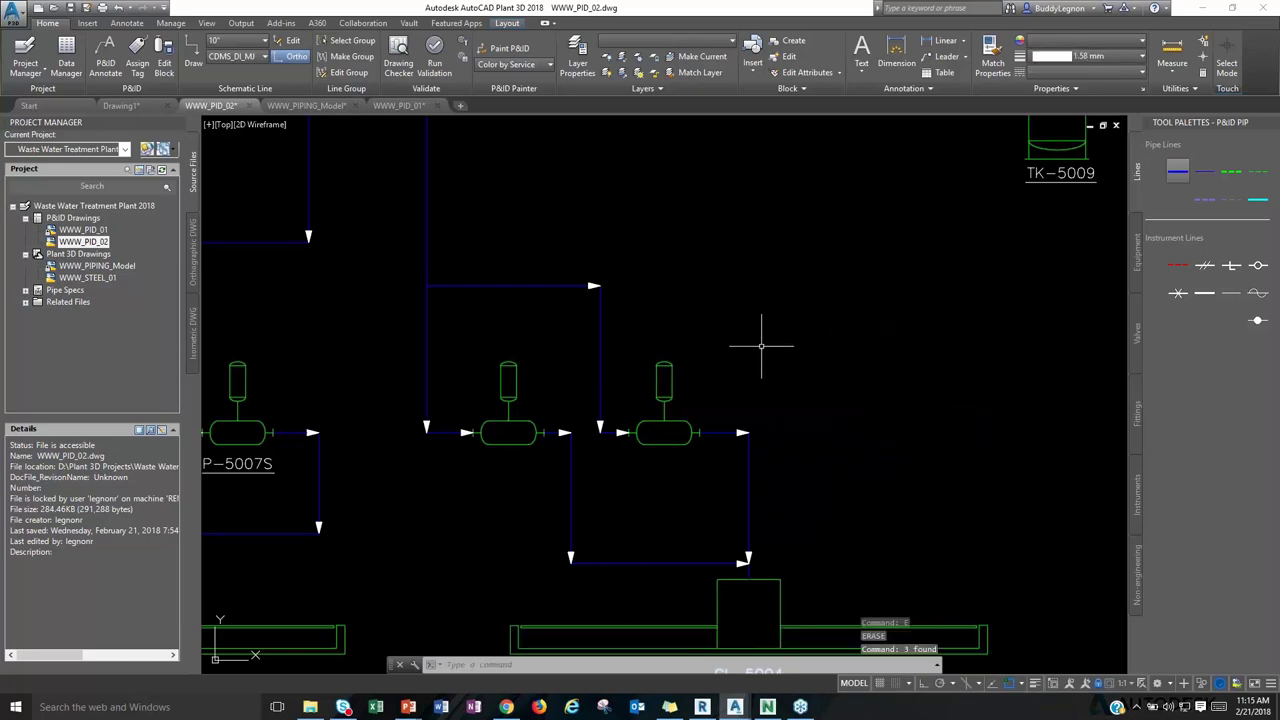
middle_click_drag(745, 394, 790, 334)
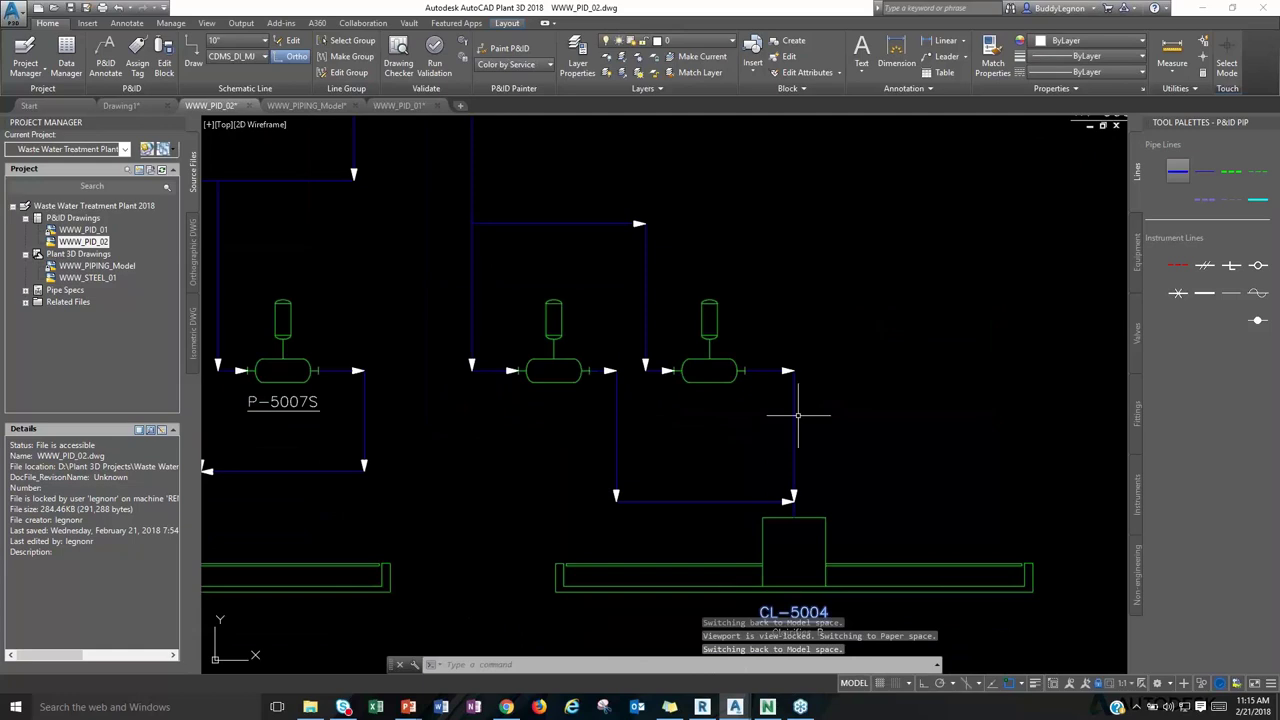
mouse_move(796, 415)
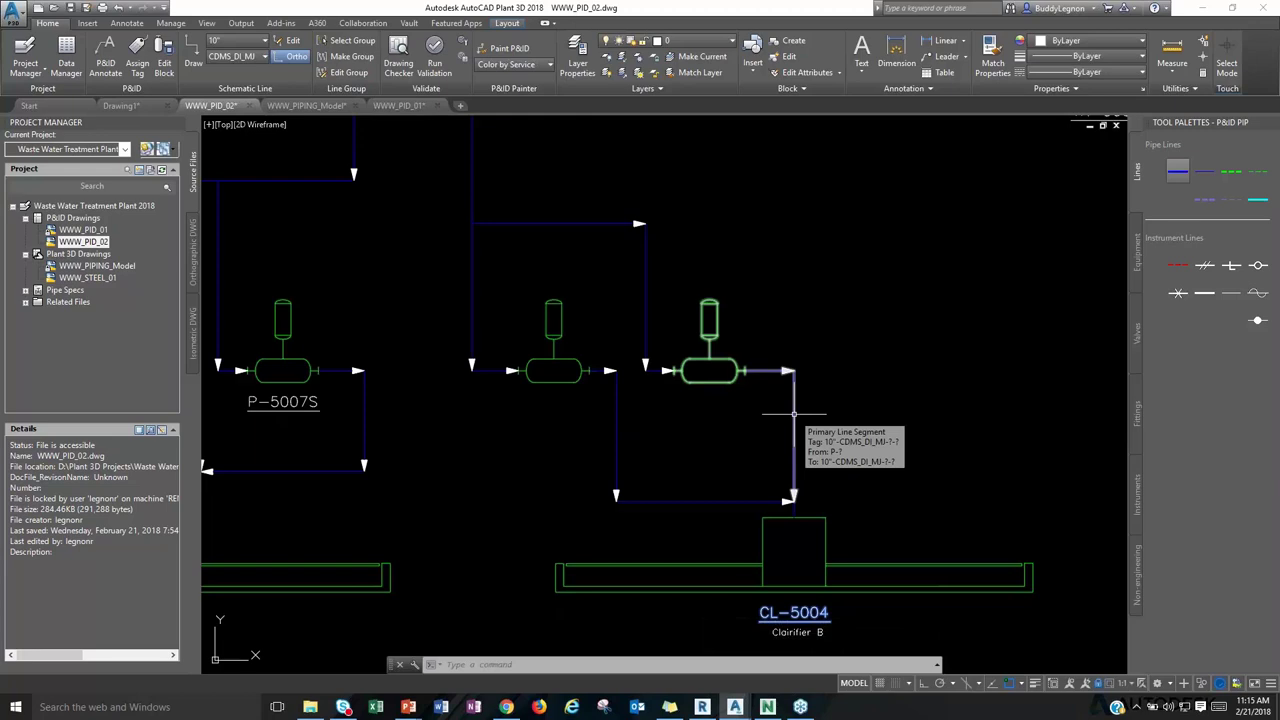
middle_click_drag(602, 276, 616, 301)
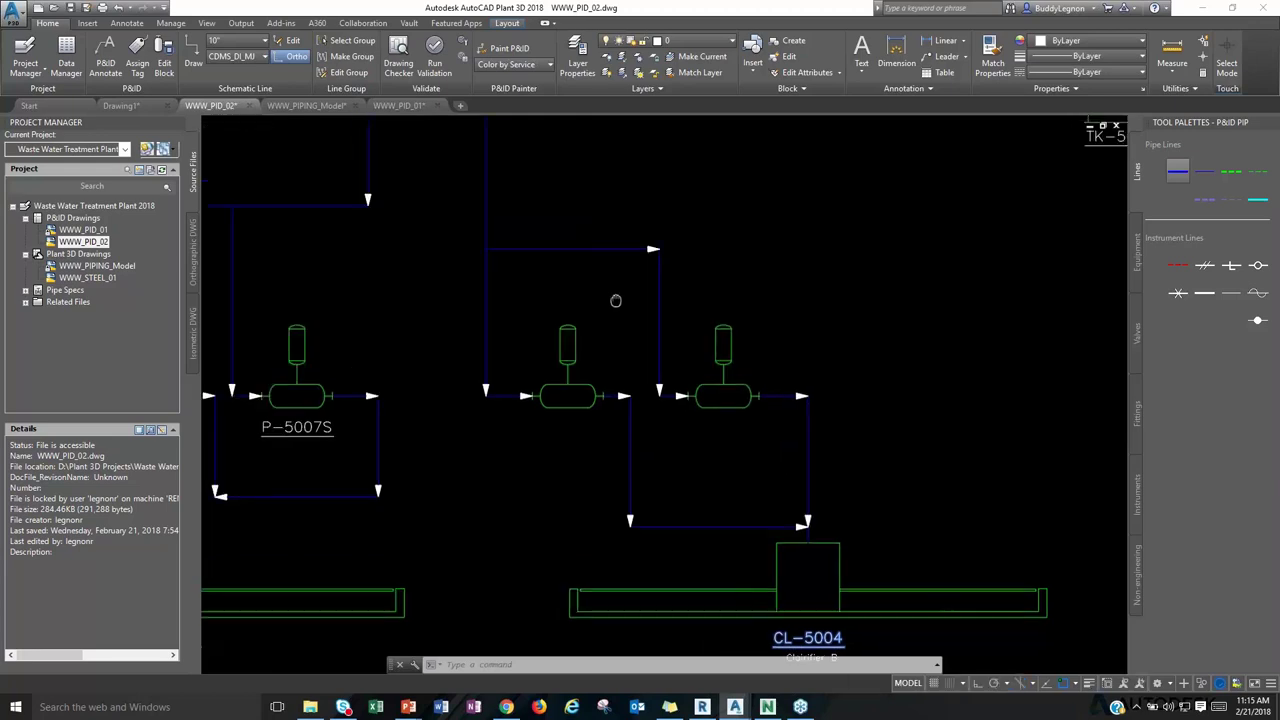
scroll(616, 301, "down", 2)
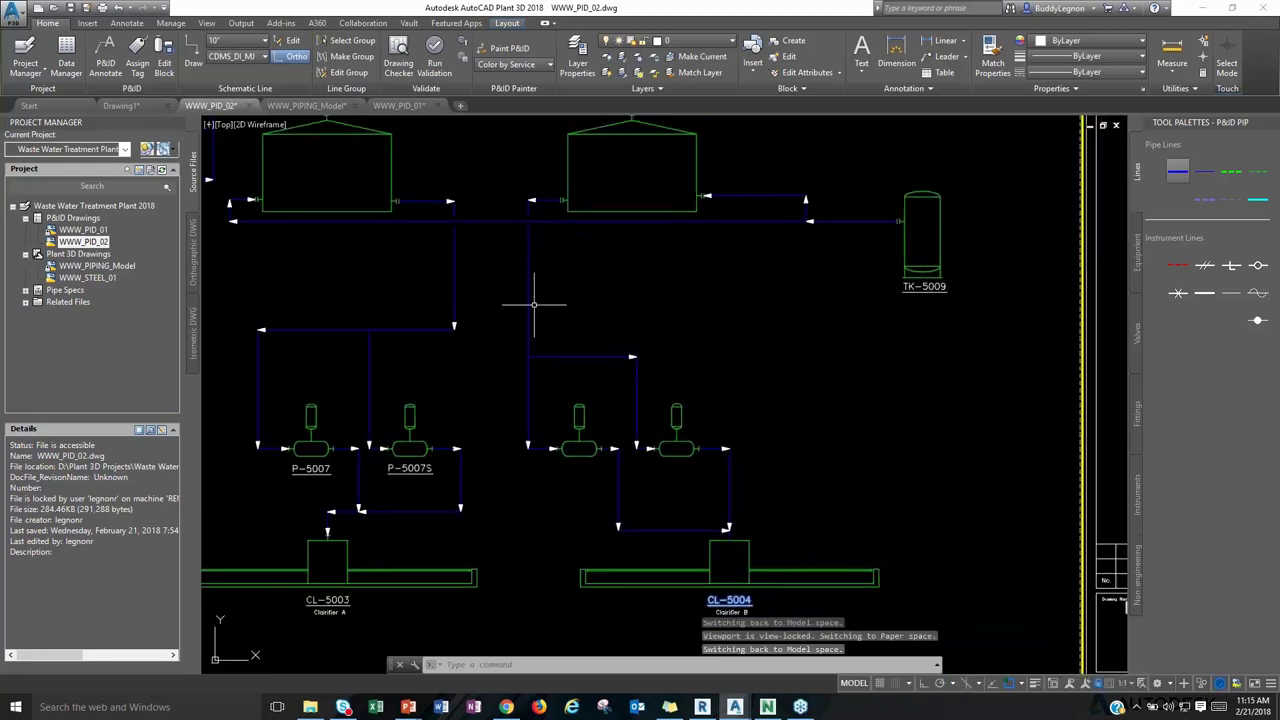
Assign the vertical pipe the tag 10"-CDMS_DI_MJ-SS-5020 with service SS - SANITARY SEWER and number 5020.
left_click(528, 300)
right_click(529, 300)
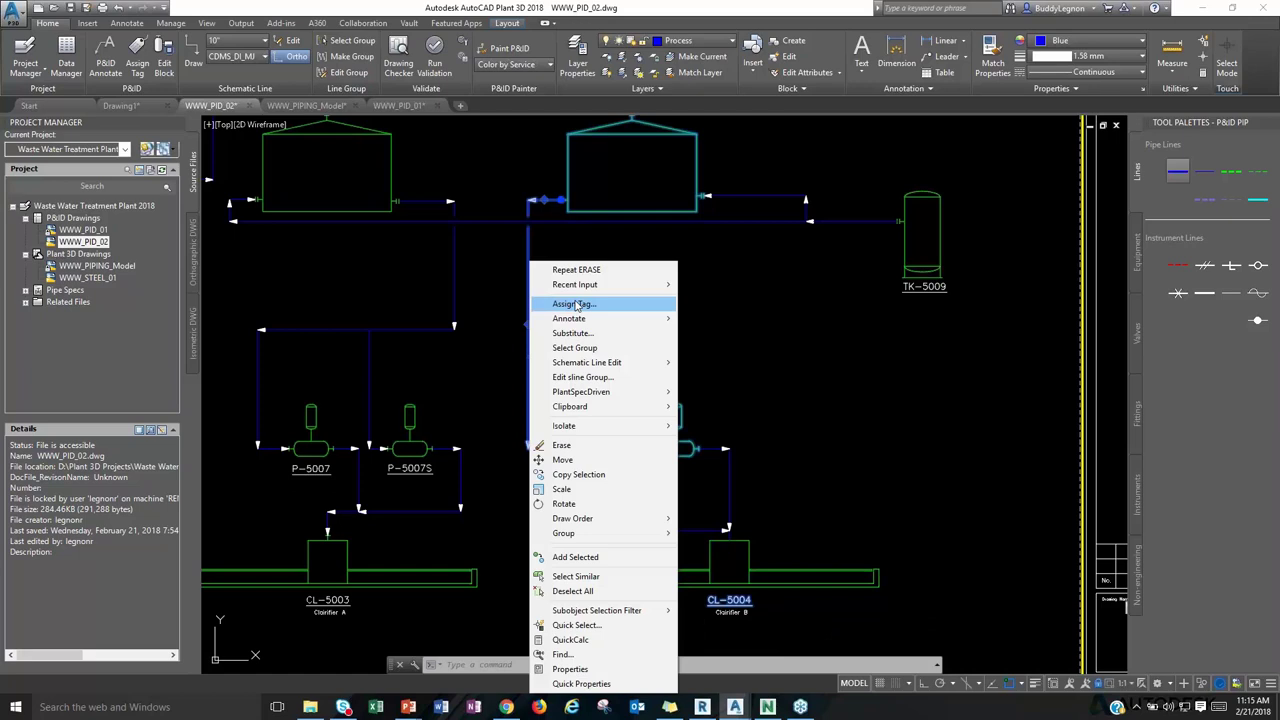
left_click(574, 304)
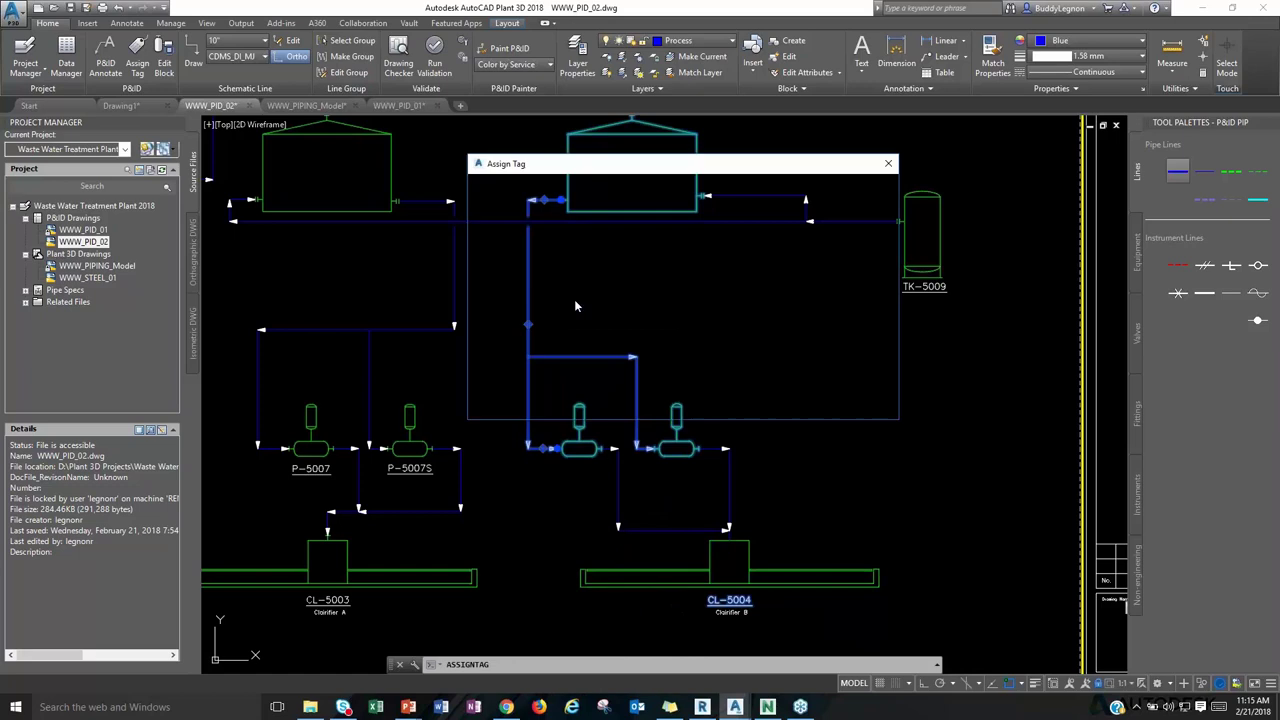
left_click(635, 276)
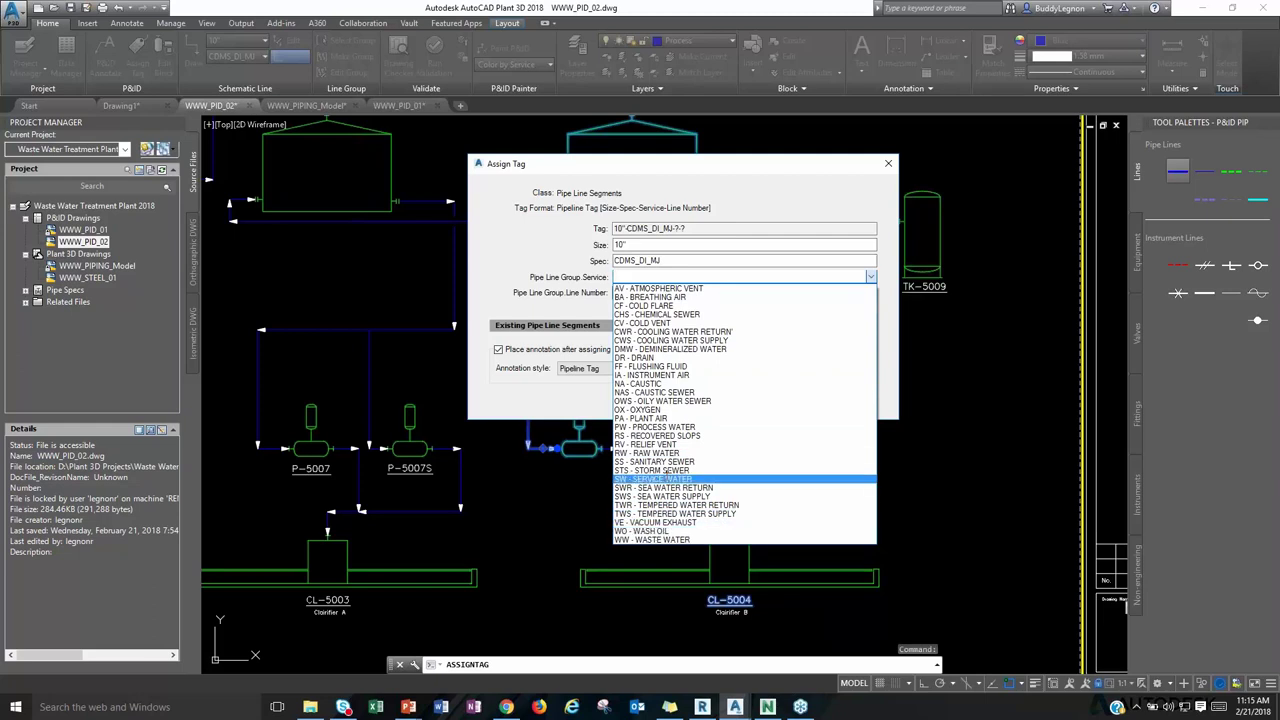
left_click(666, 460)
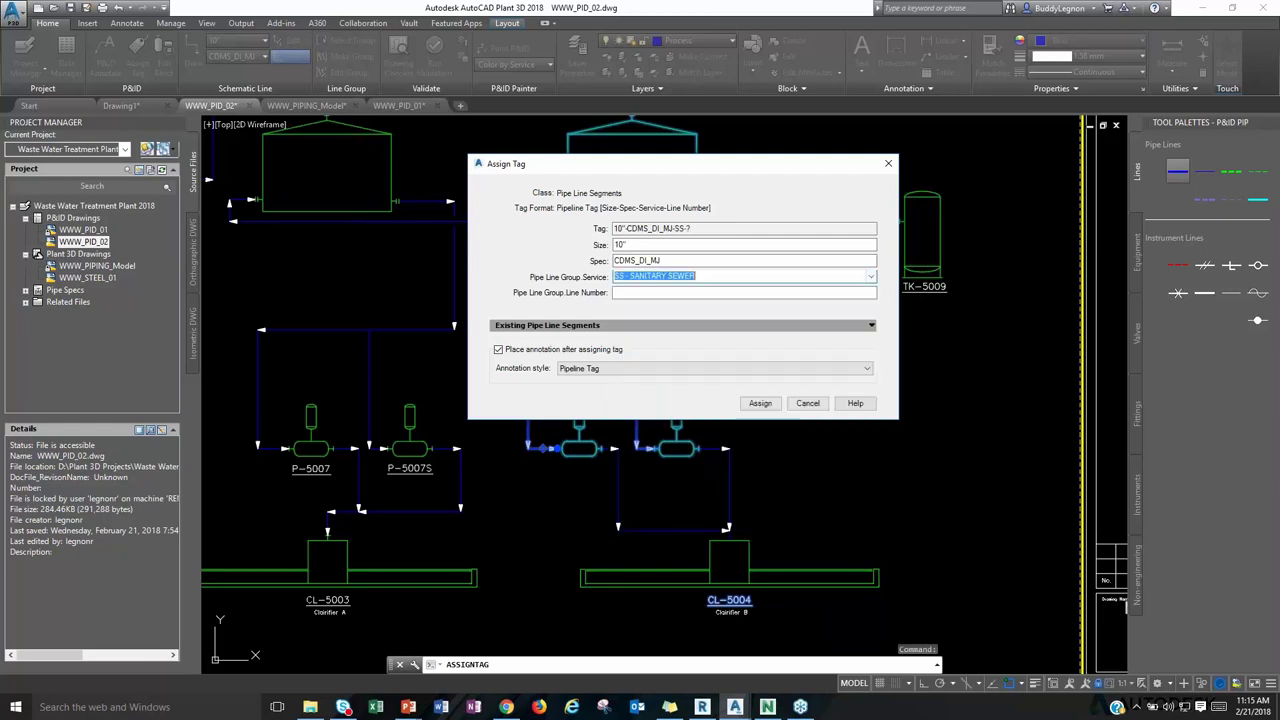
left_click(642, 292)
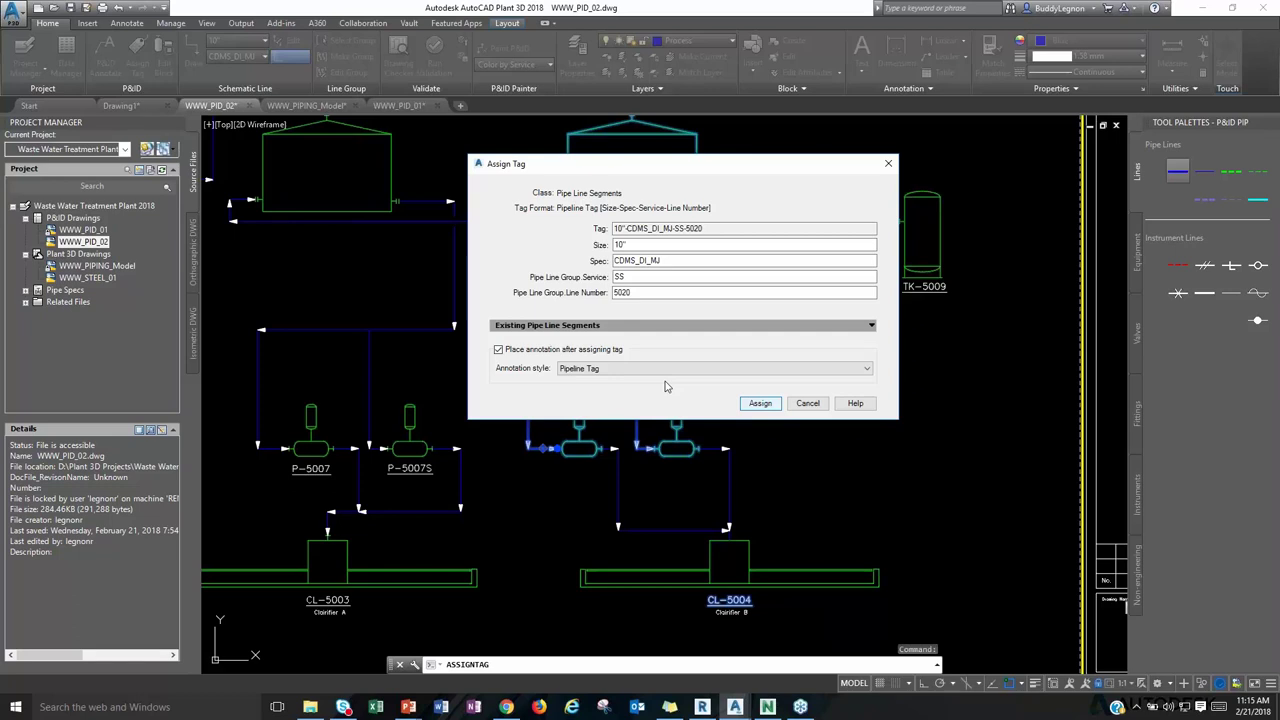
key("Return")
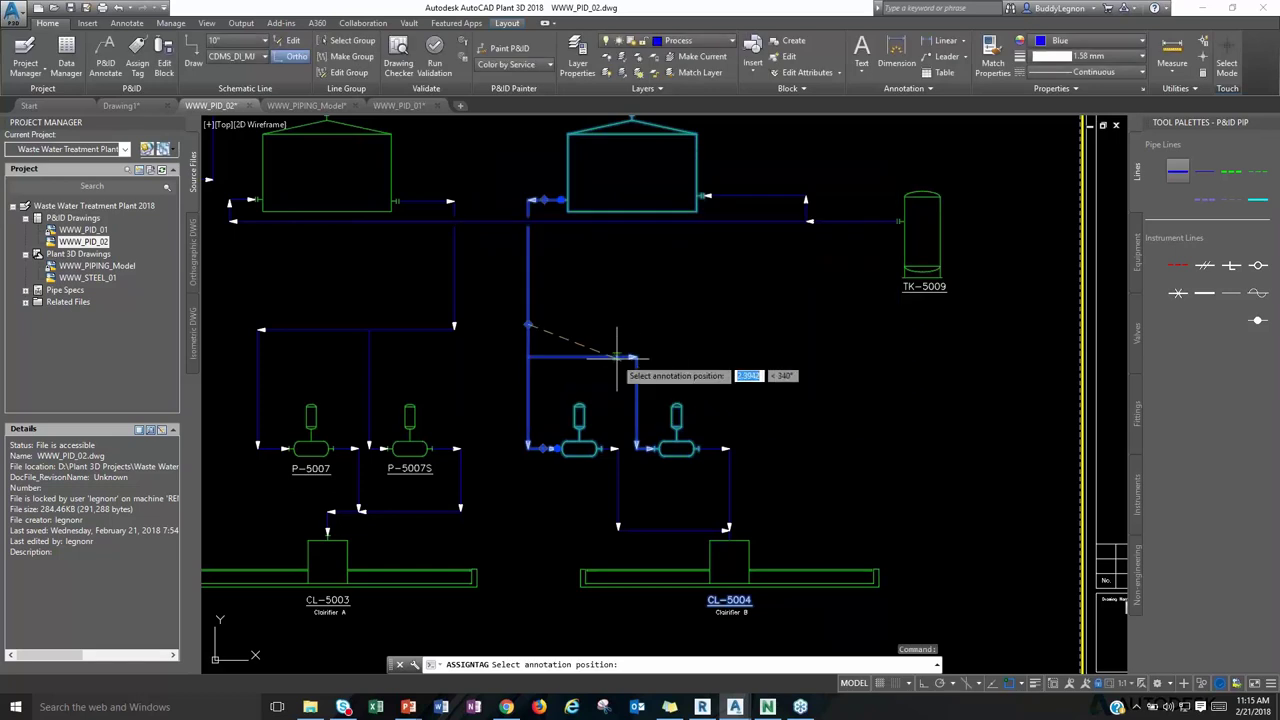
Place the line tag label along the vertical pipe and MOVE it slightly higher.
scroll(535, 311, "up", 2)
left_click(535, 330)
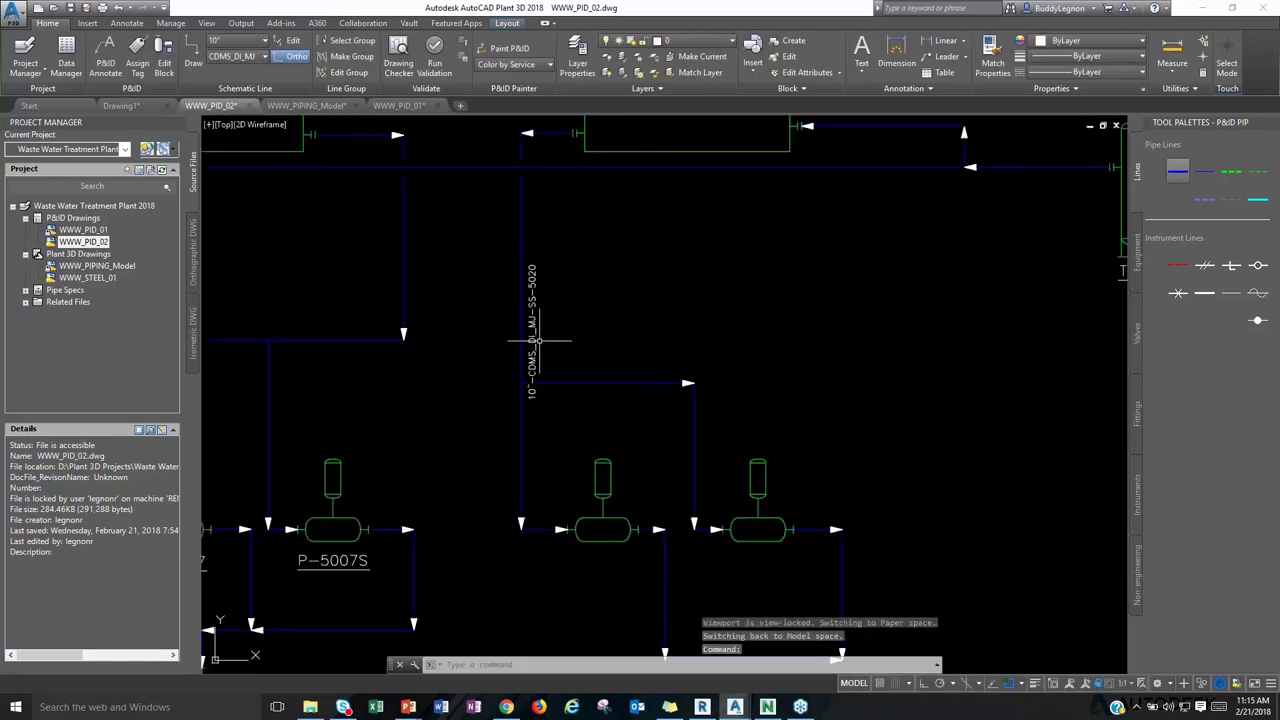
left_click(546, 371)
type("m")
key("Return")
left_click(570, 352)
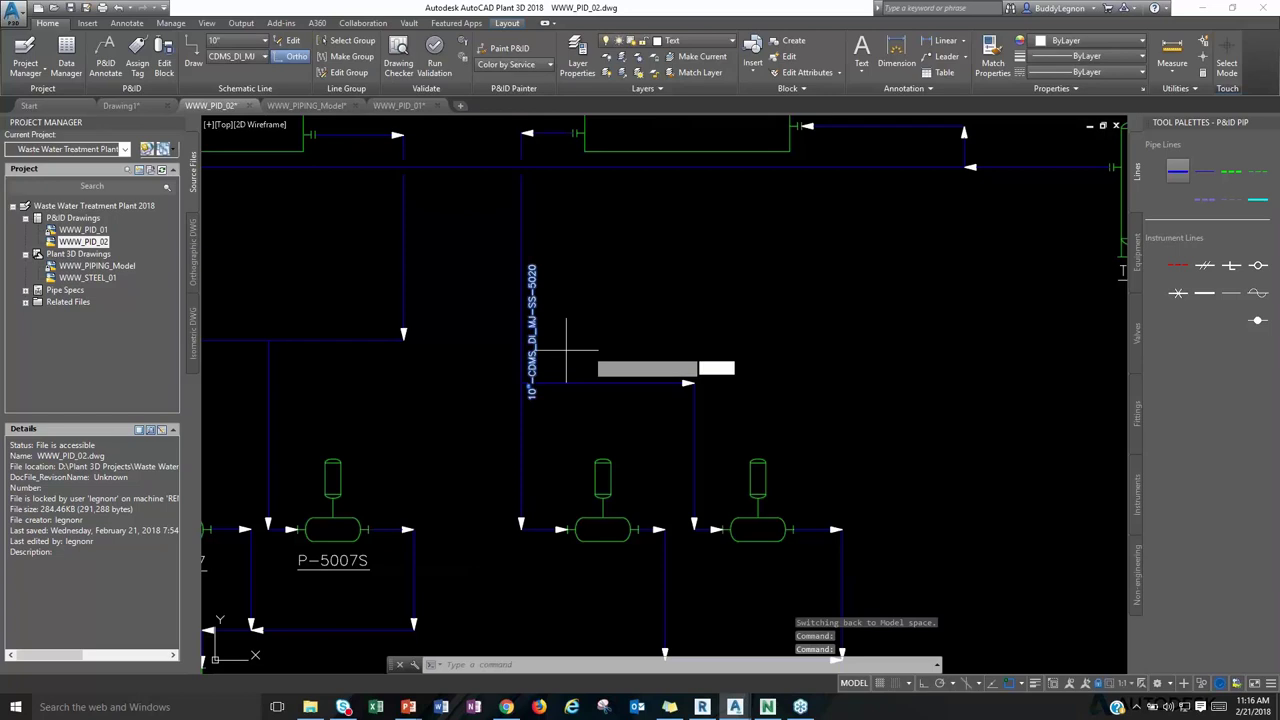
left_click(631, 300)
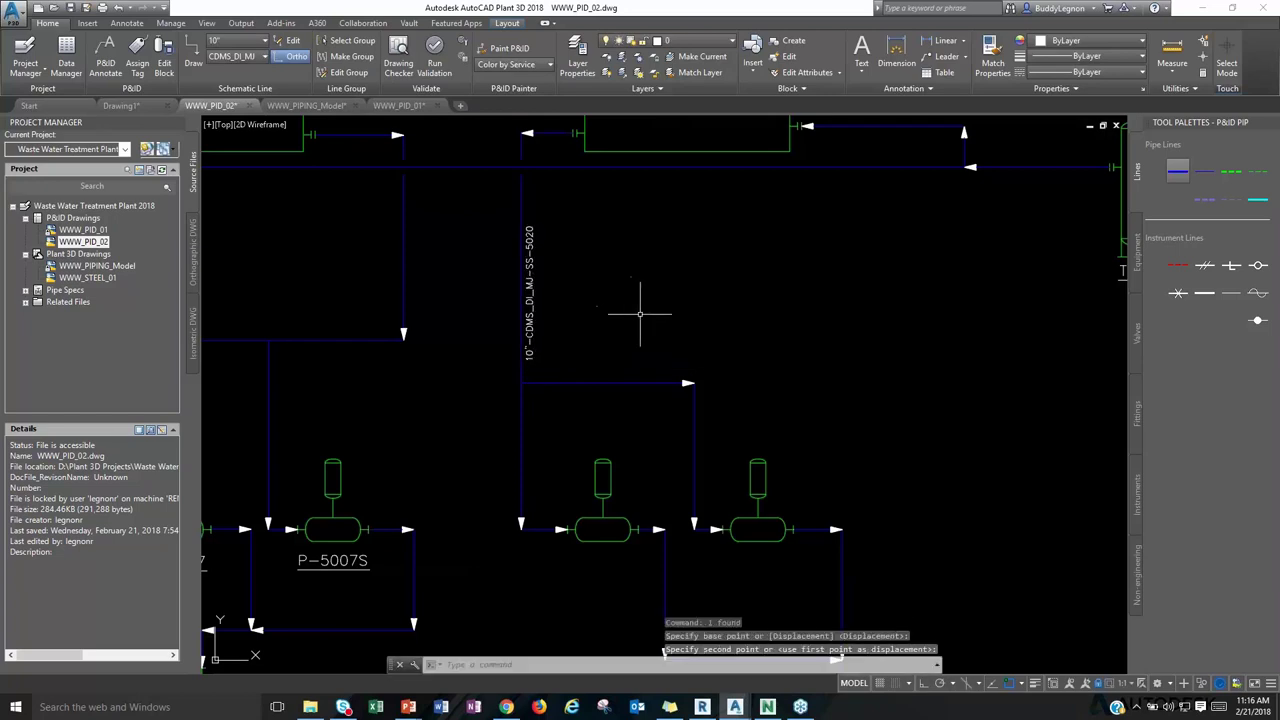
scroll(640, 310, "down", 2)
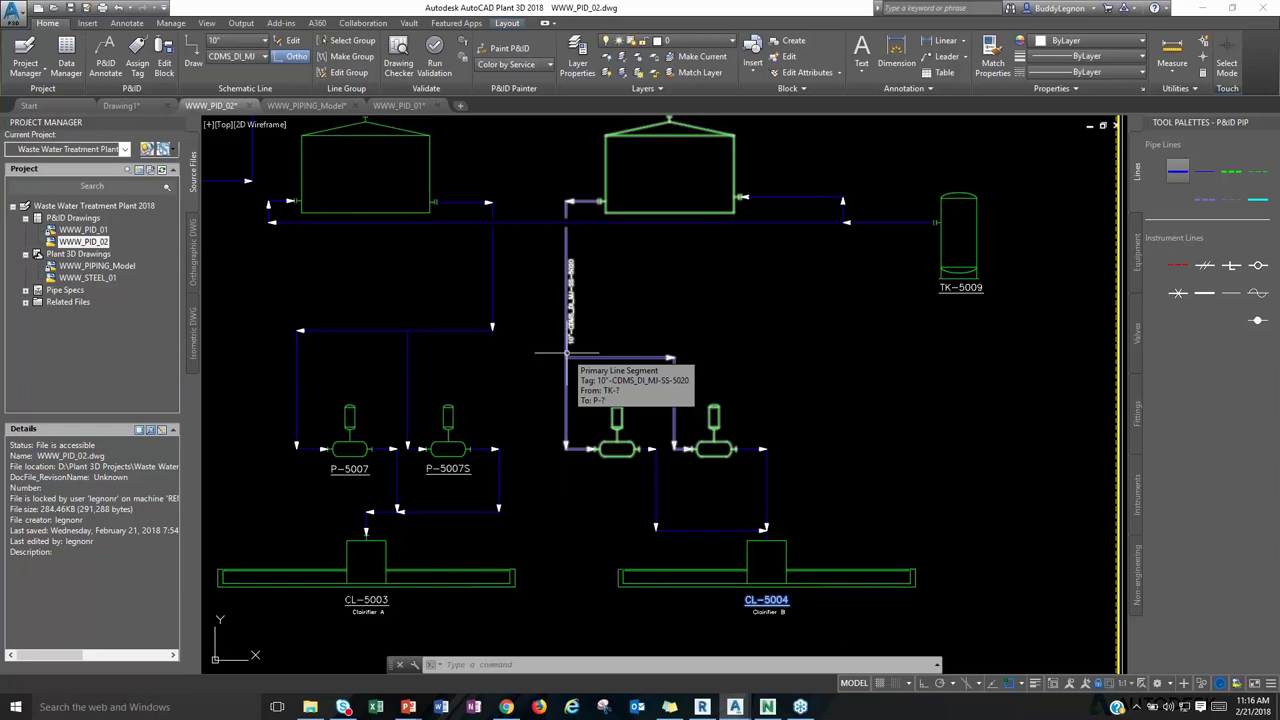
Tag the right-hand cone roof tank TK-2021 and place its label in the tank's centre.
left_click(733, 144)
right_click(733, 145)
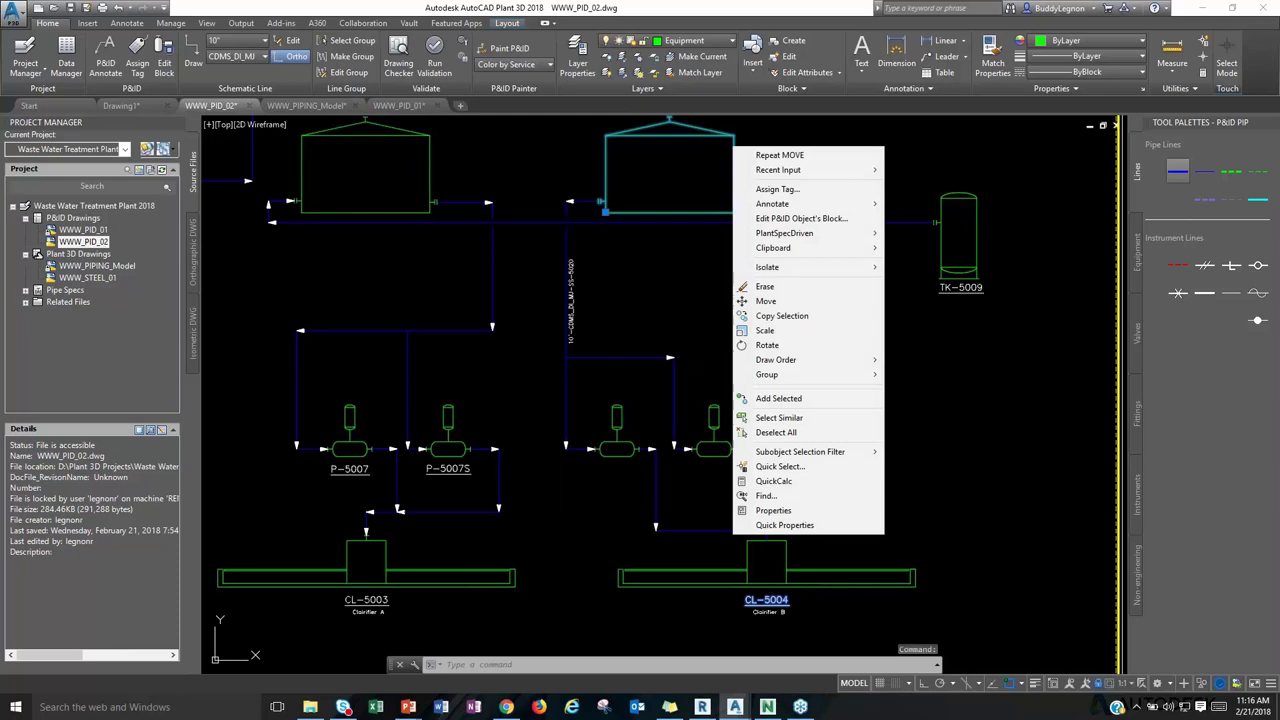
left_click(772, 191)
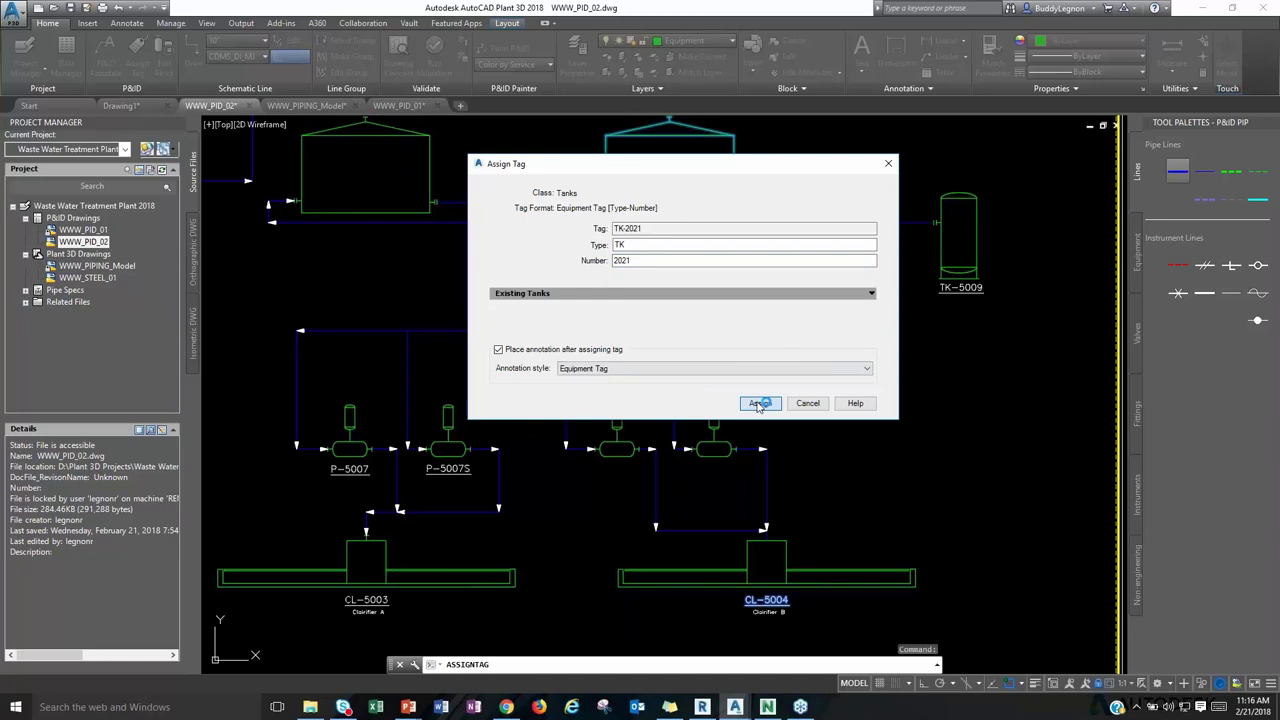
key("Return")
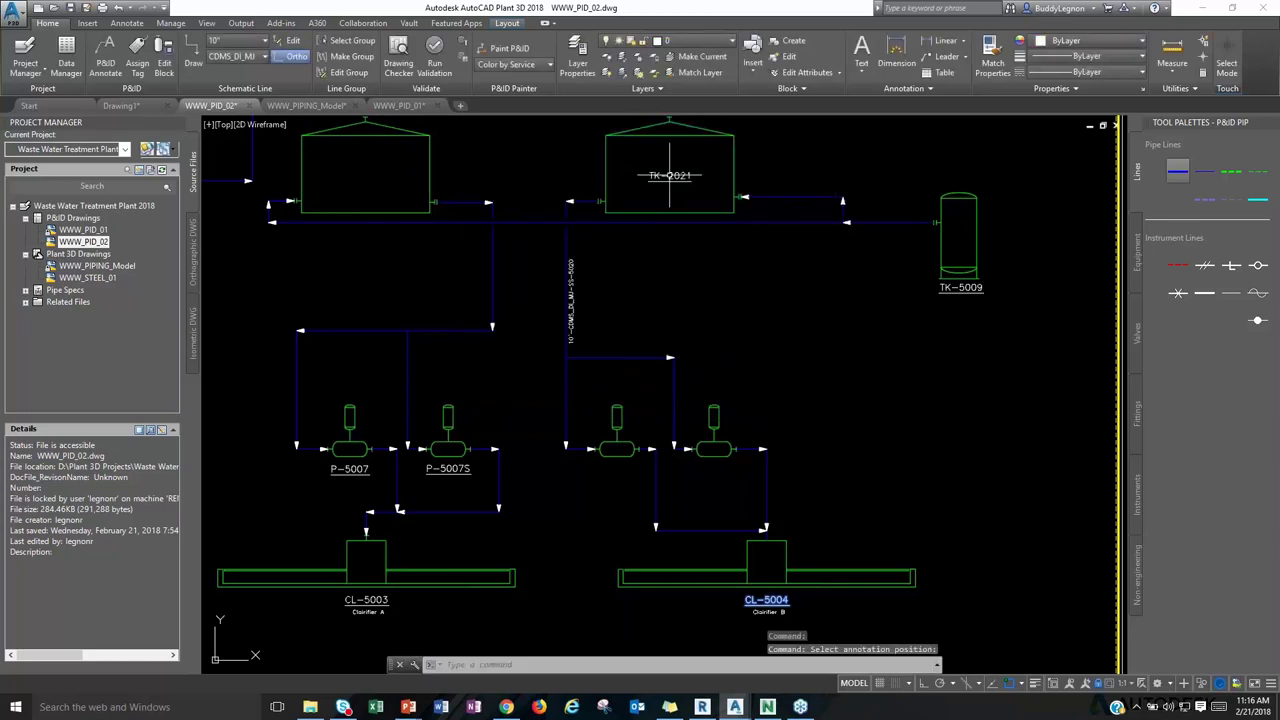
left_click(605, 167)
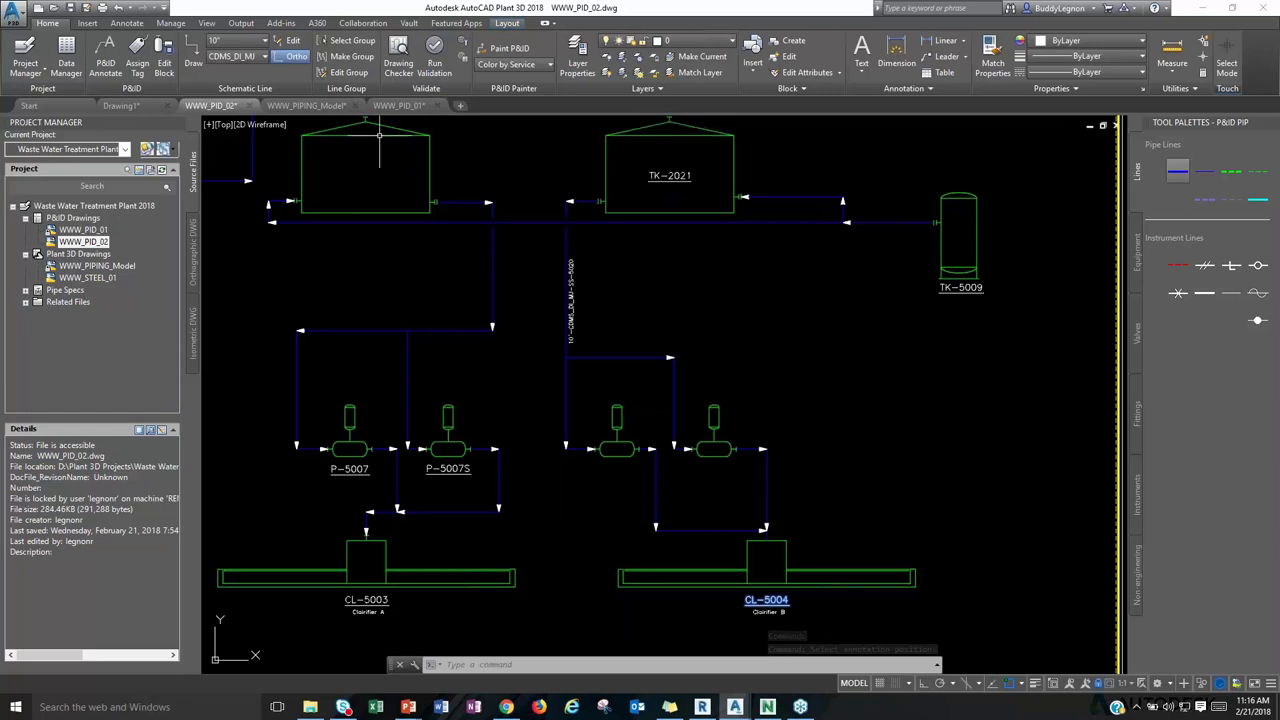
In Data Manager, list the cone roof tank records and zoom to TK-2021.
left_click(66, 50)
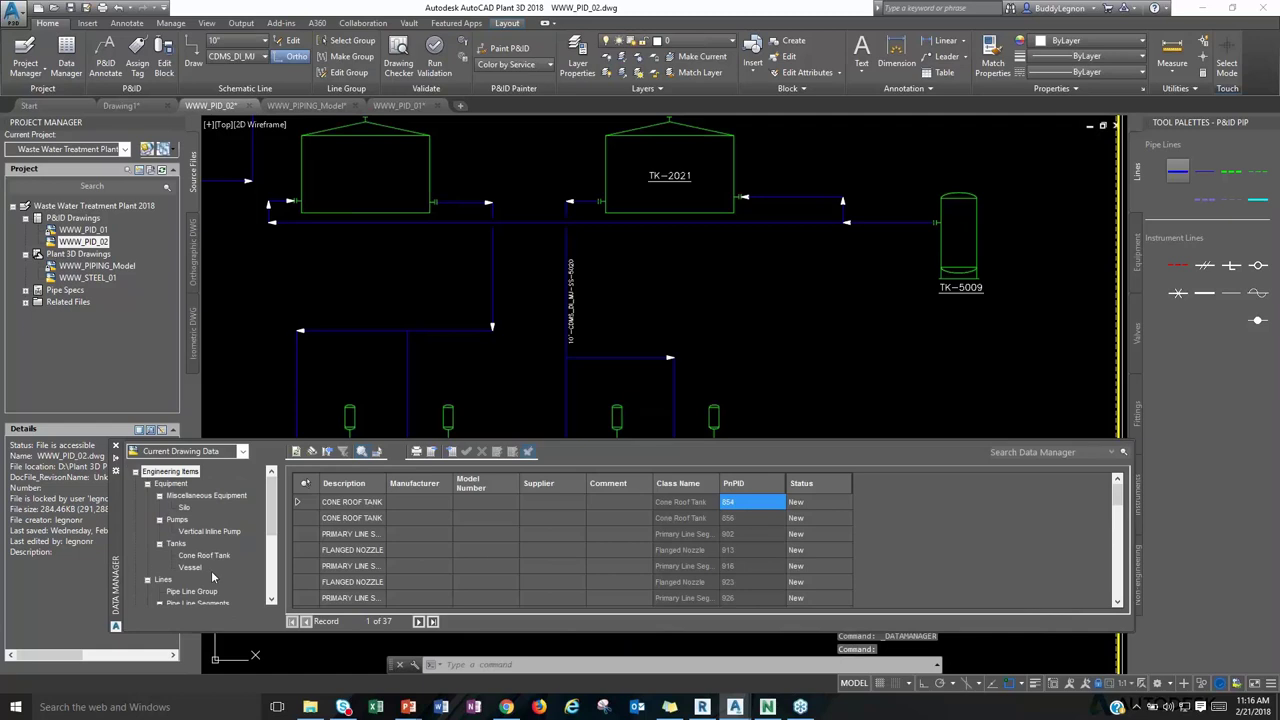
left_click(200, 555)
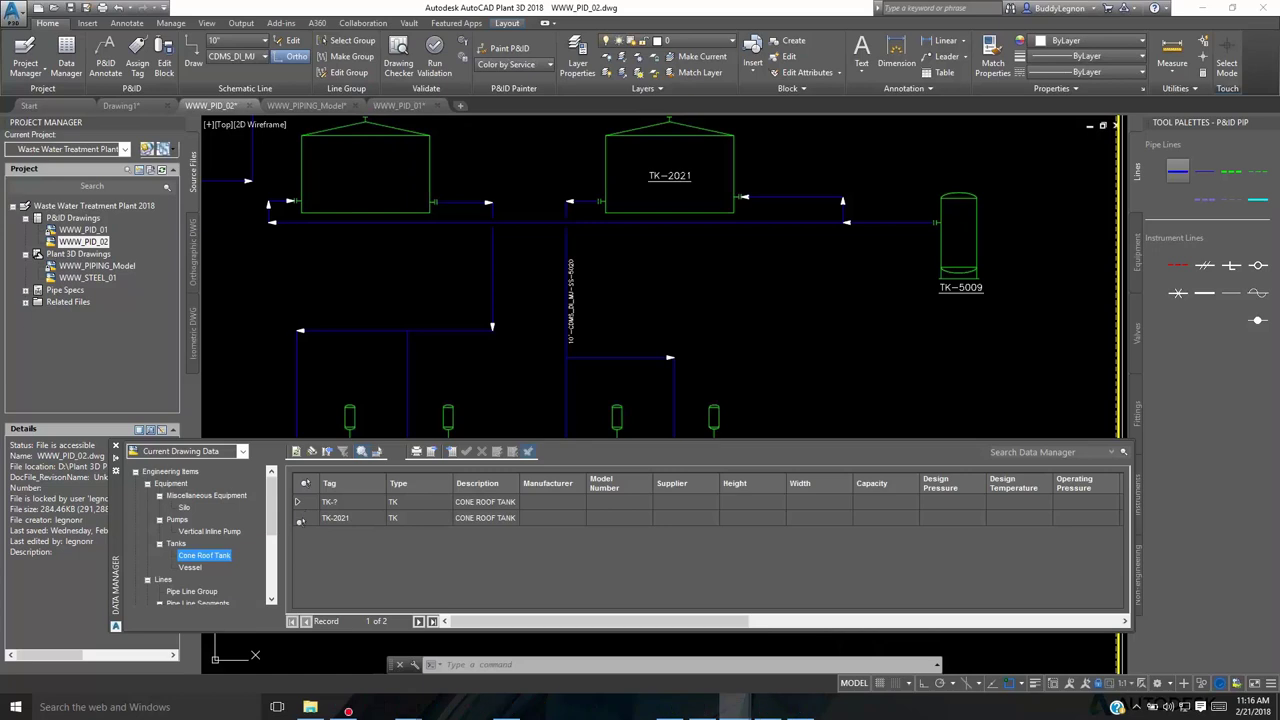
left_click(302, 518)
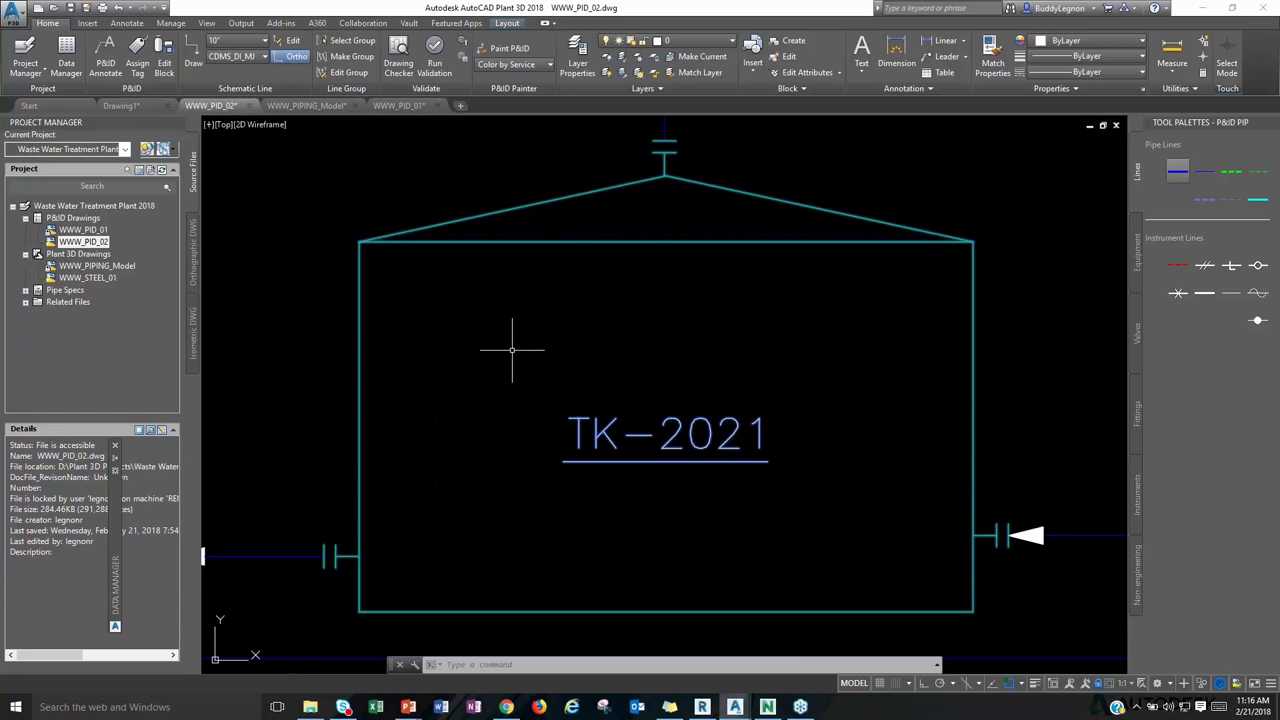
List the vertical inline pumps, zoom to P-5007S and the two untagged P-? pumps, then pan to CL-5004.
mouse_move(117, 524)
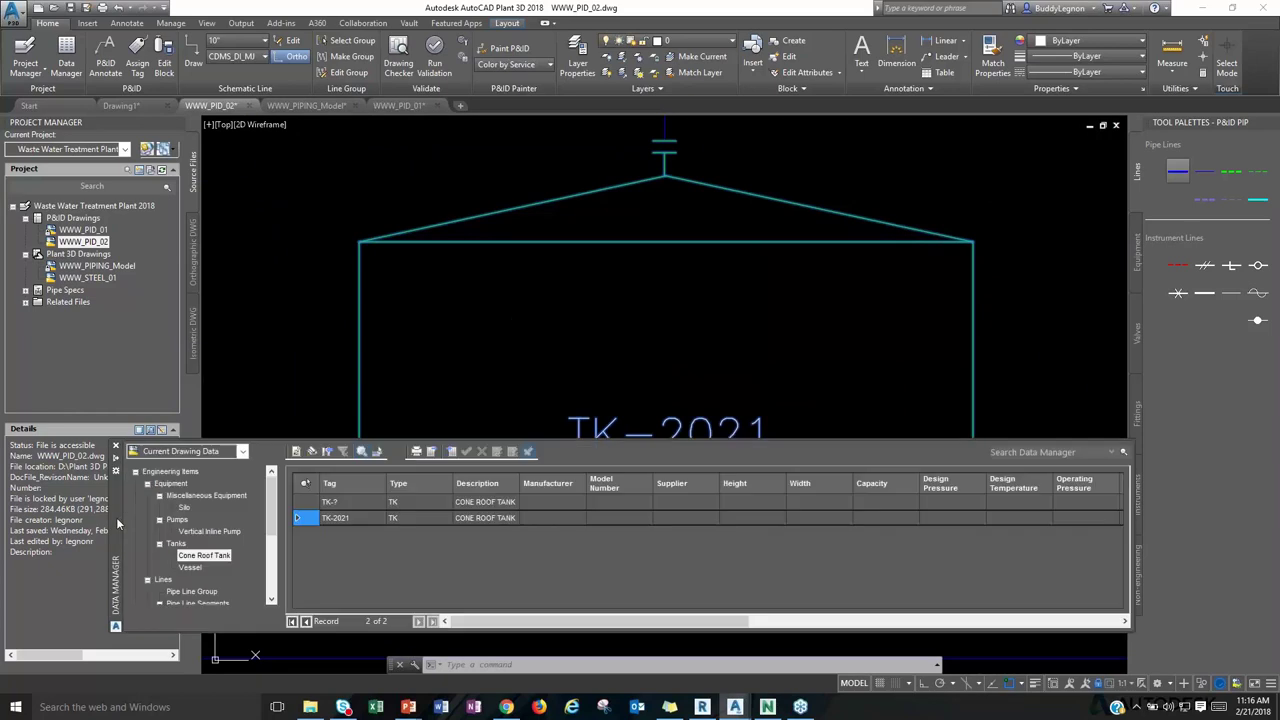
left_click(208, 531)
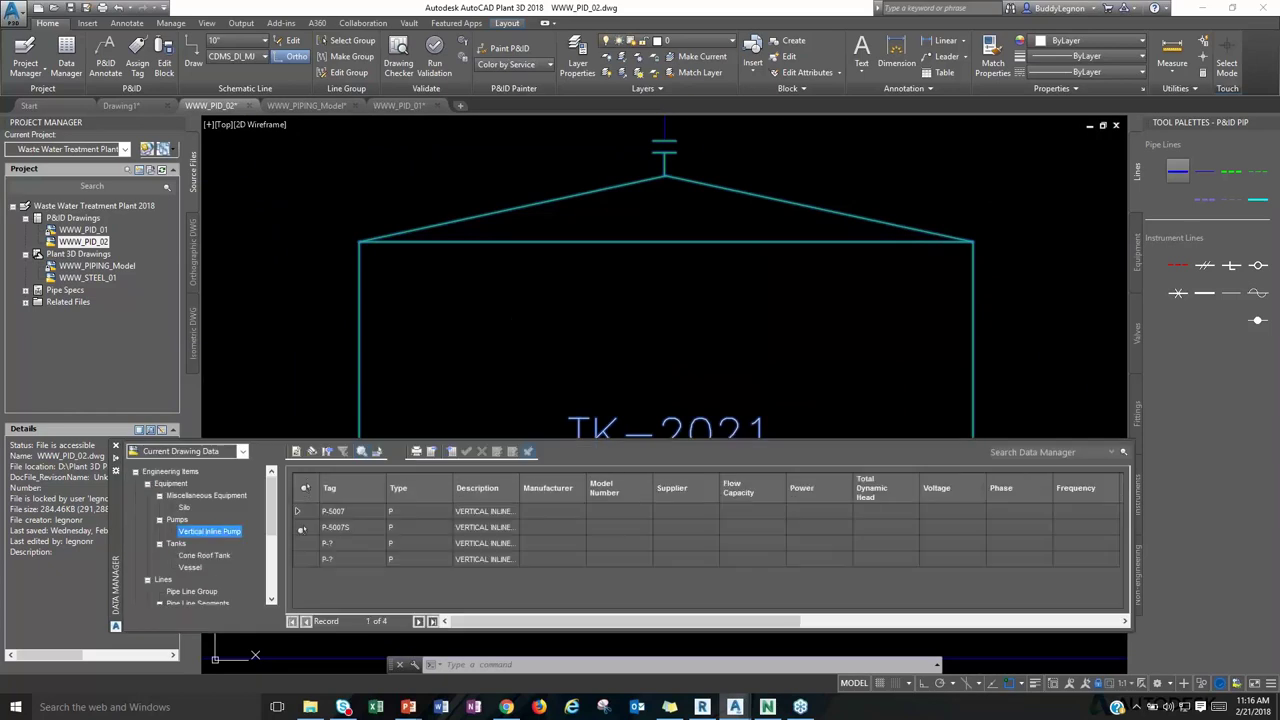
left_click(301, 526)
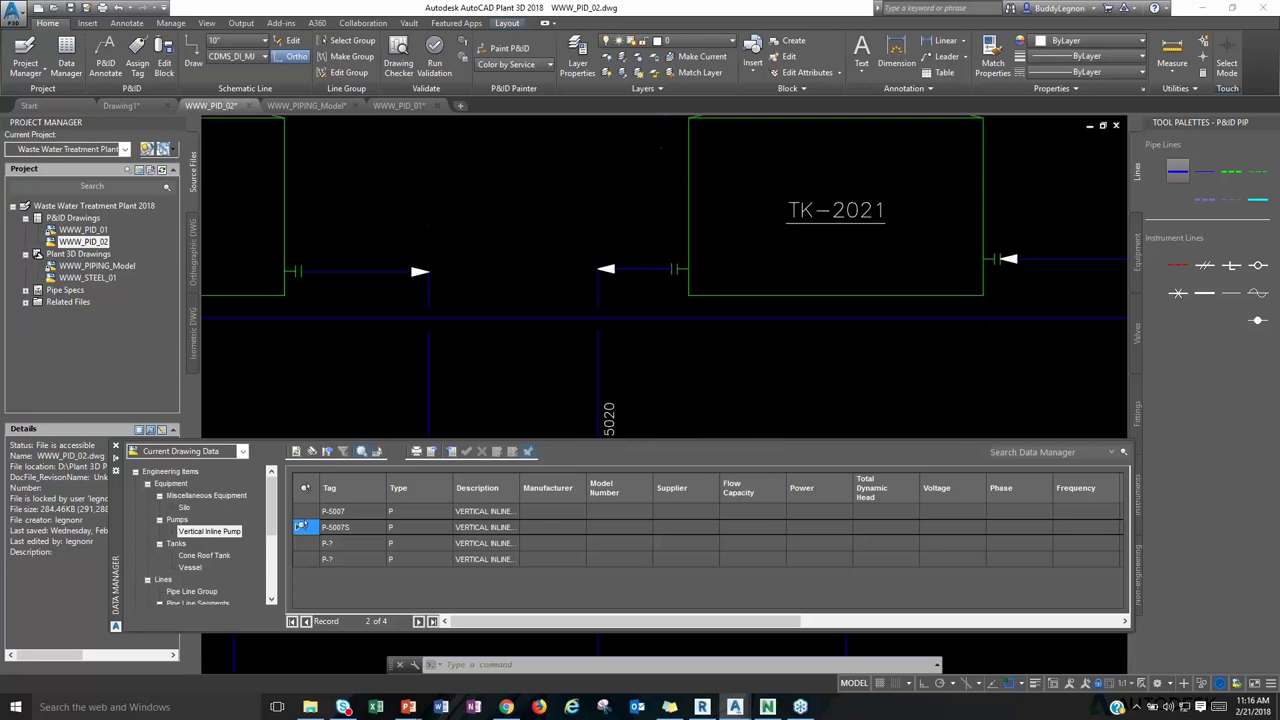
left_click(300, 543)
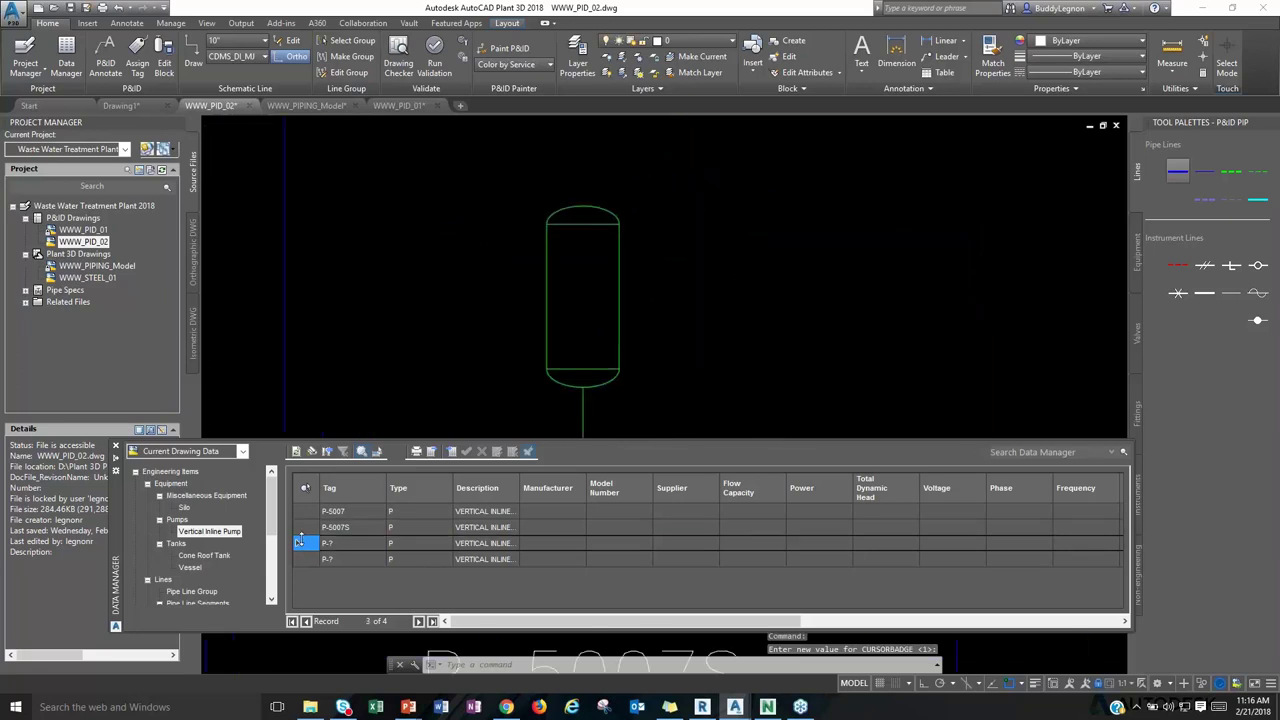
left_click(301, 559)
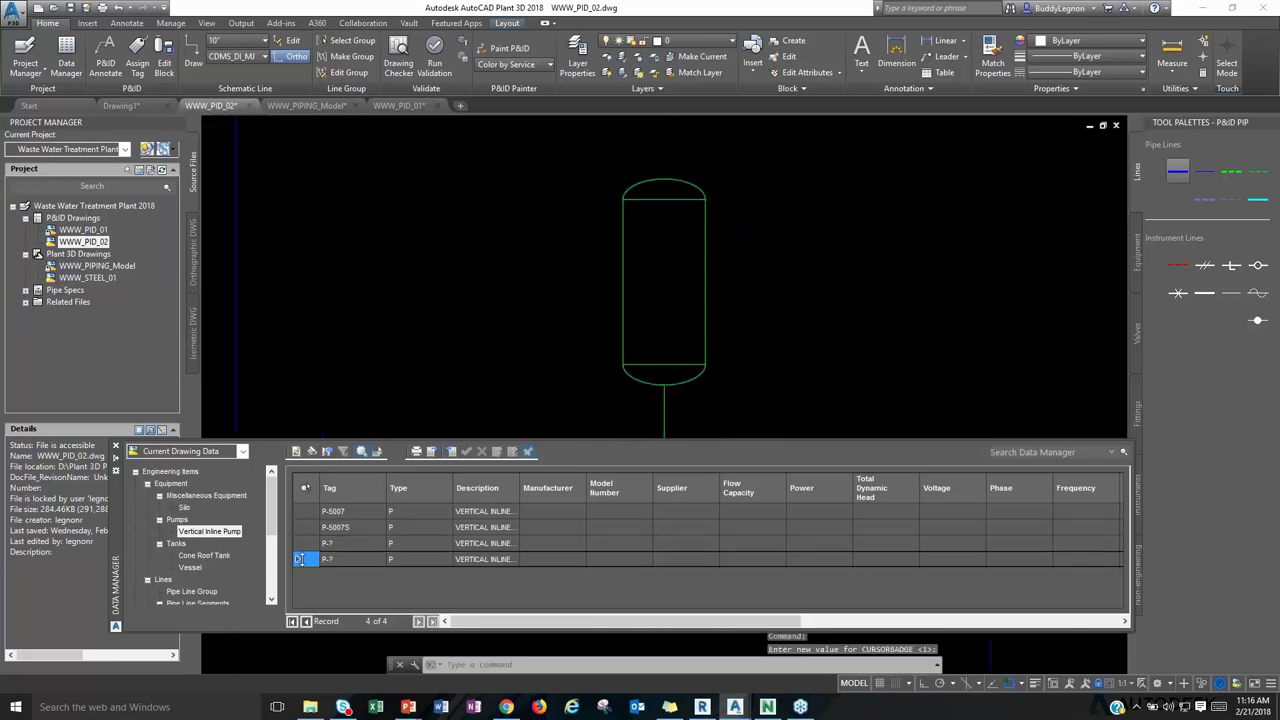
scroll(428, 366, "down", 6)
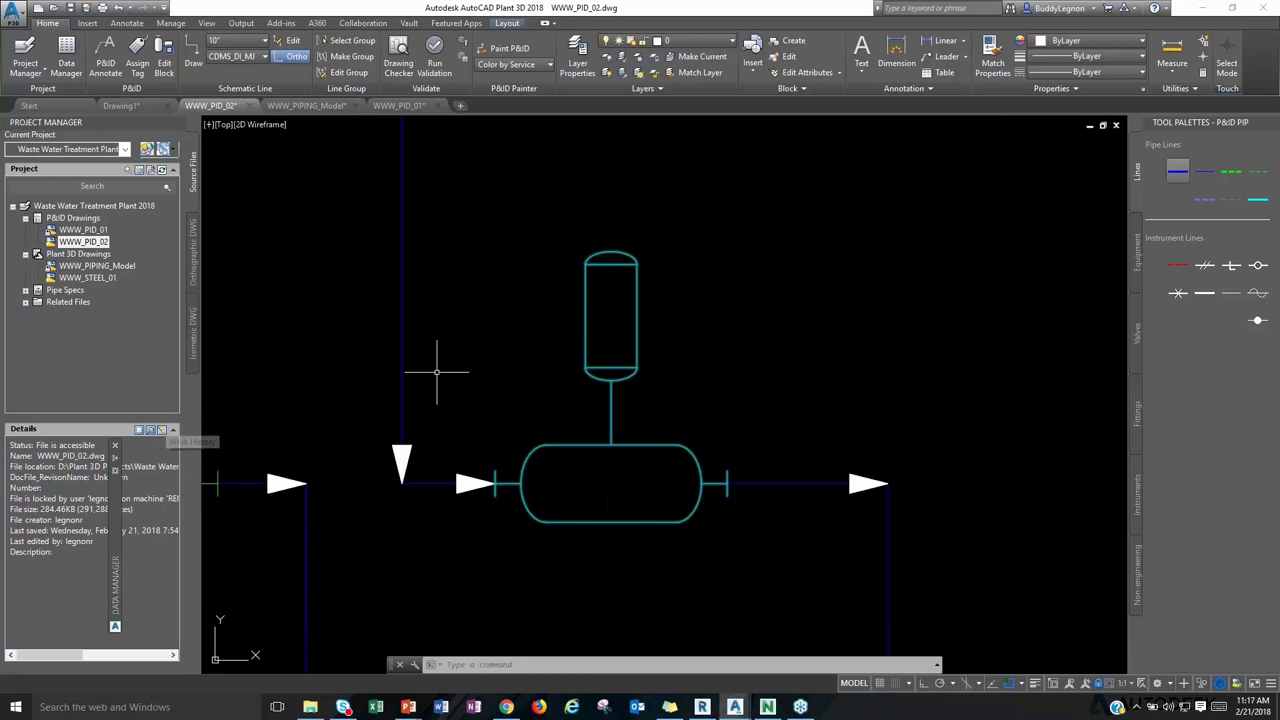
middle_click_drag(537, 343, 606, 352)
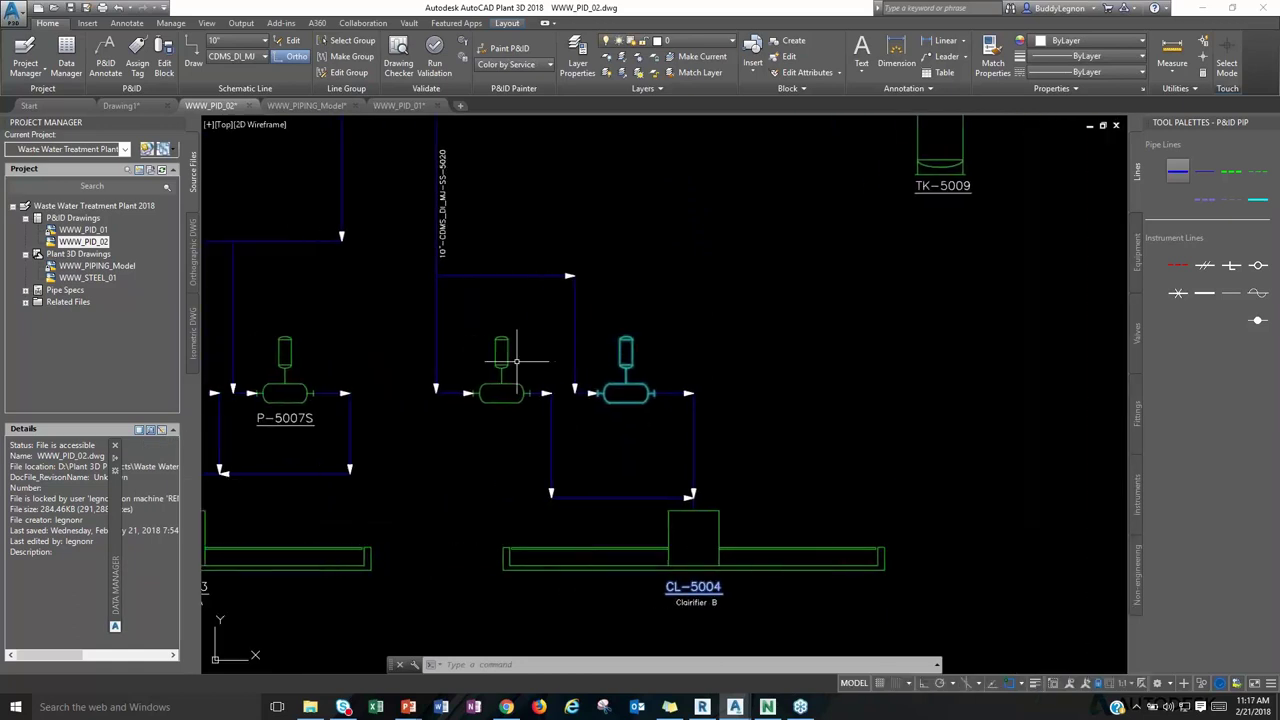
scroll(449, 351, "down", 5)
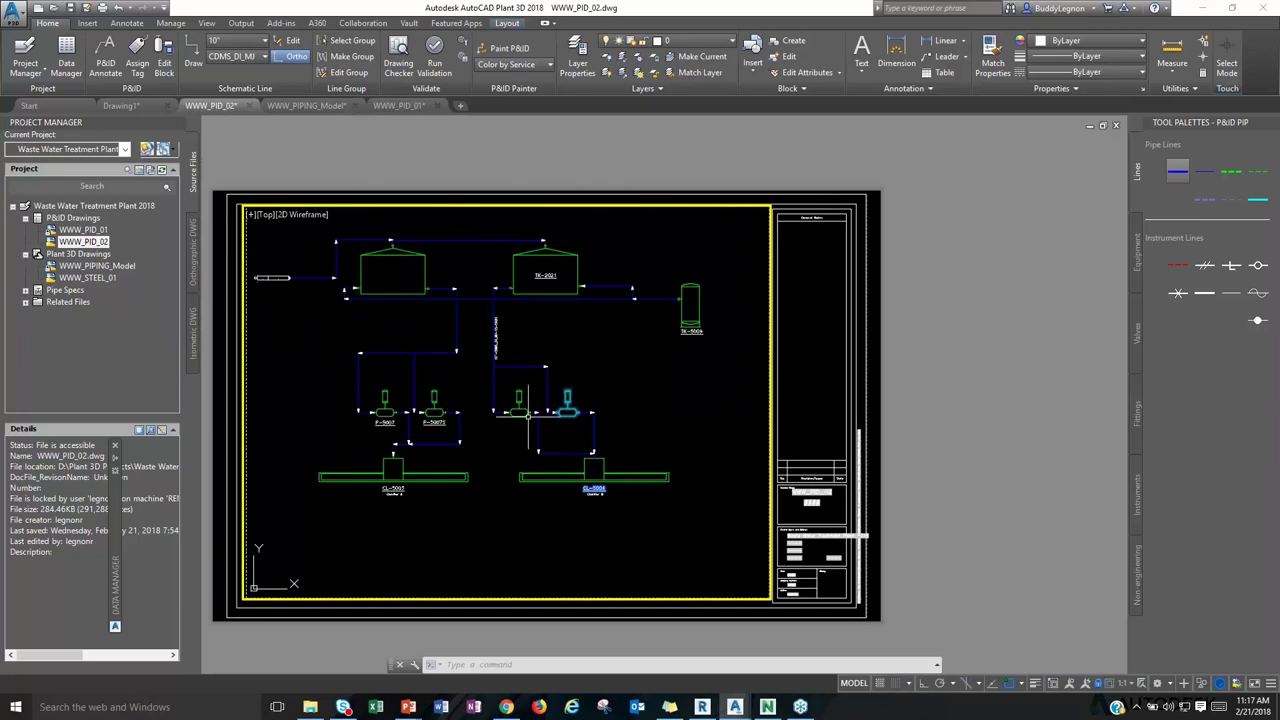
scroll(520, 432, "up", 3)
scroll(434, 334, "up", 2)
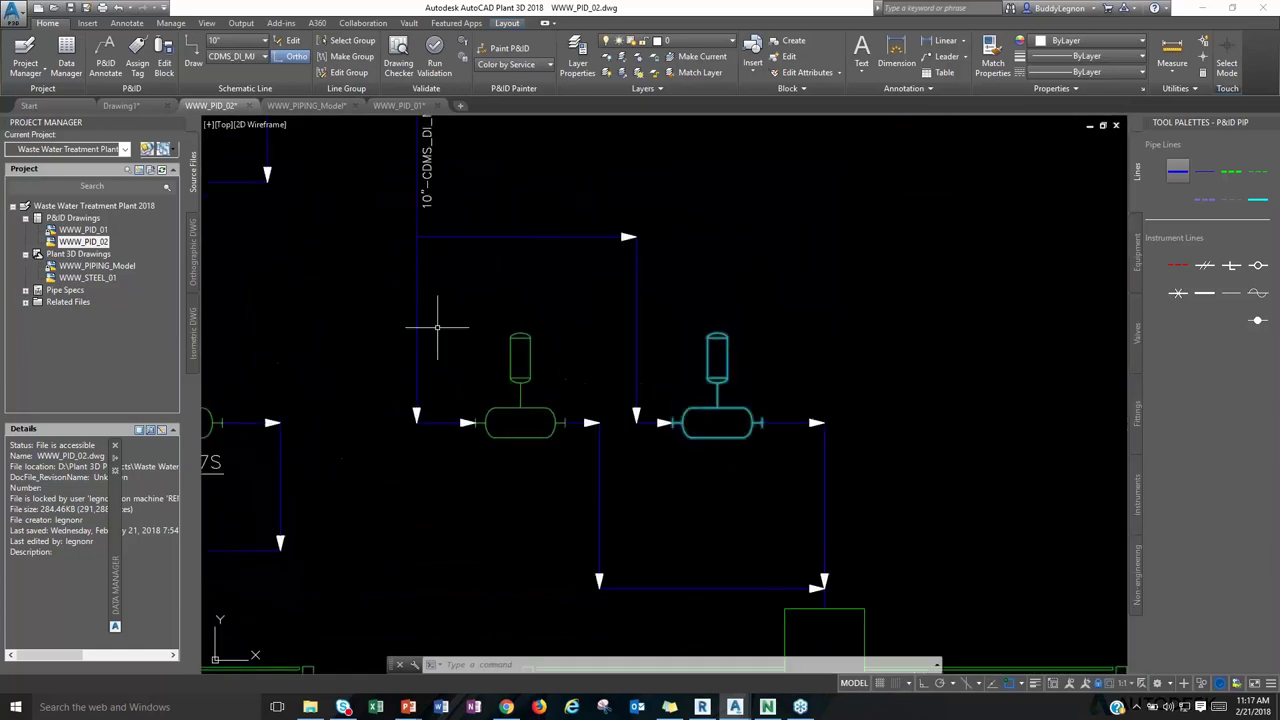
From the Valves palette, insert a 10" gate valve HA-108 on the pipe left of the middle pump.
left_click(1138, 340)
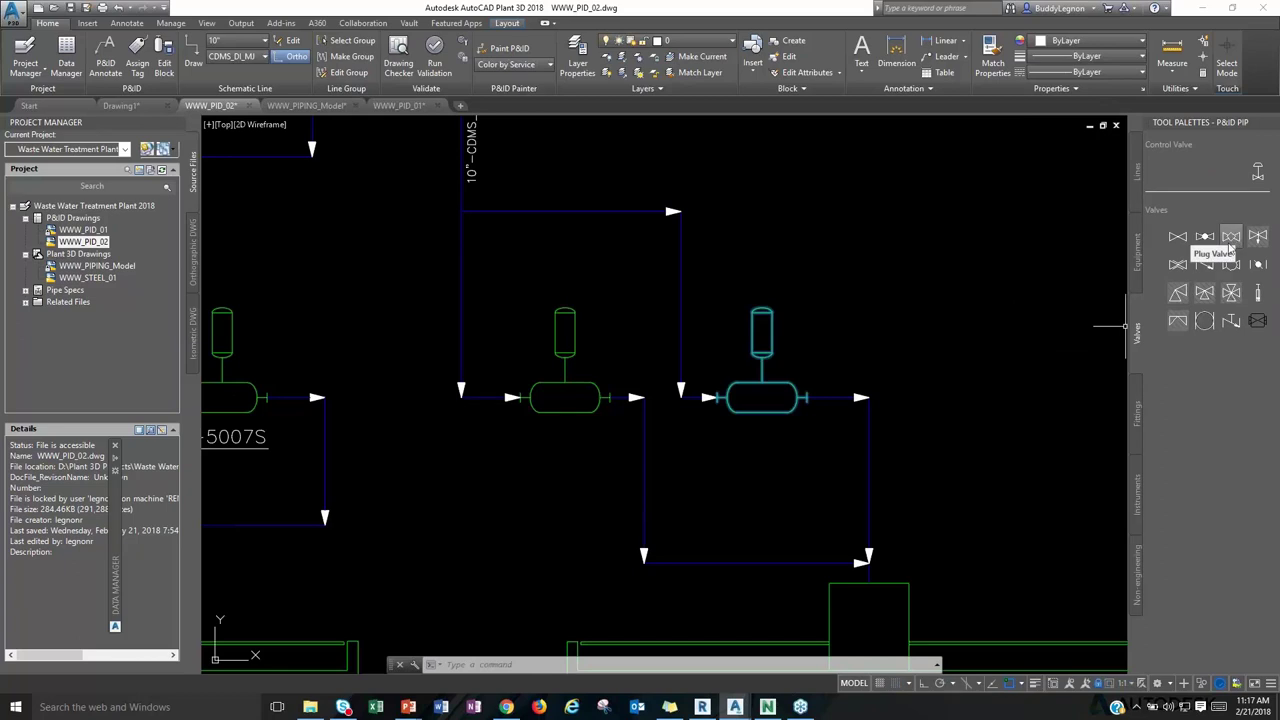
left_click(1177, 236)
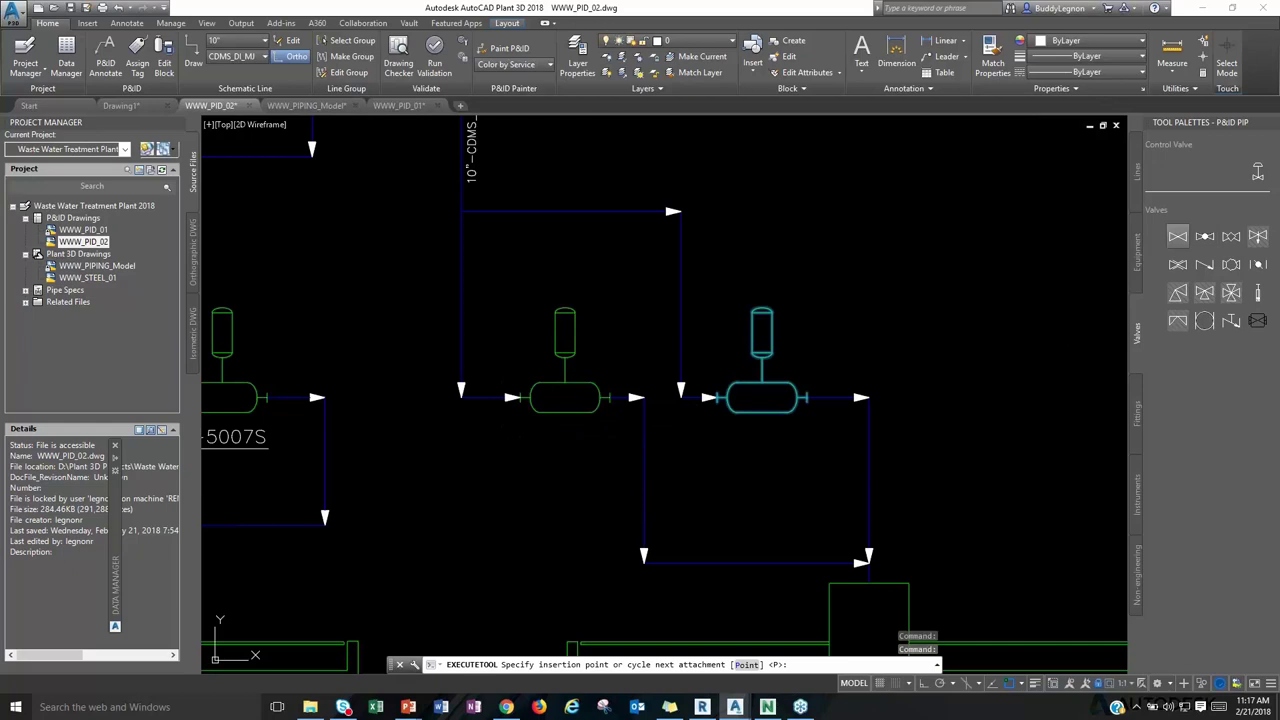
left_click(484, 397)
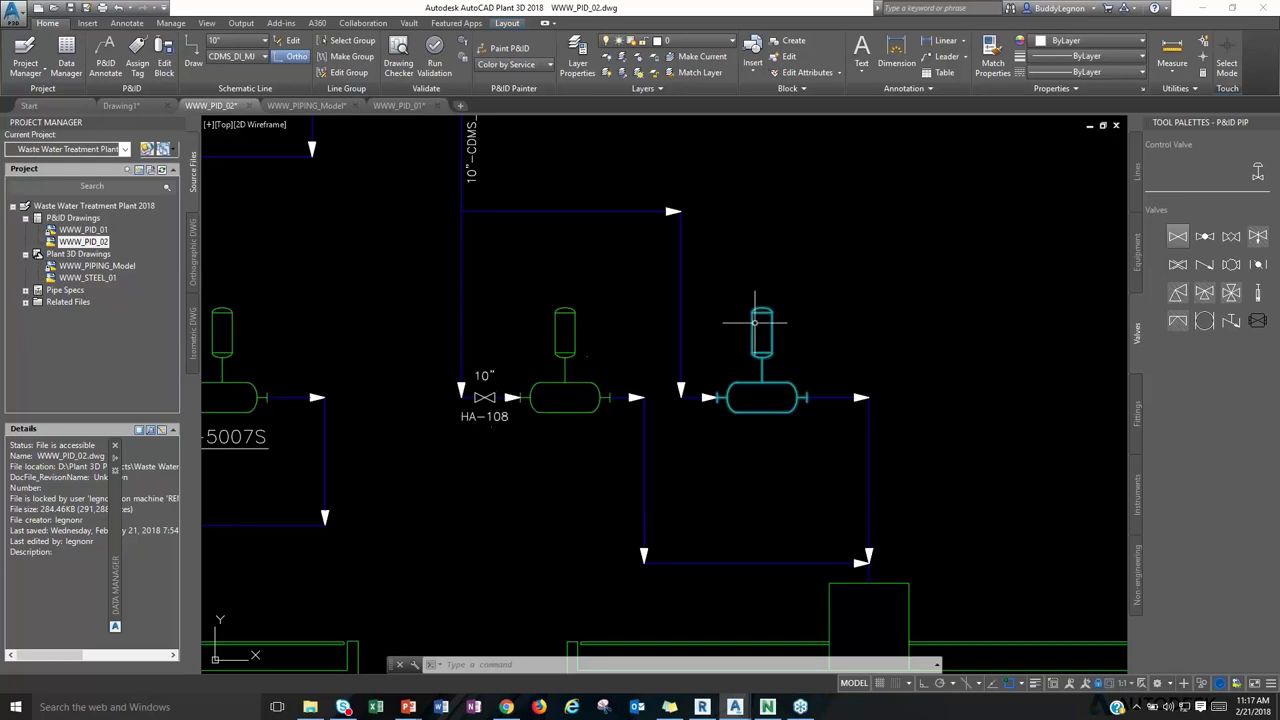
Tag the right pump's outgoing line 8"-CDMS_DI_MJ-SW-5022, with size 8" and service SW.
left_click(866, 424)
right_click(866, 424)
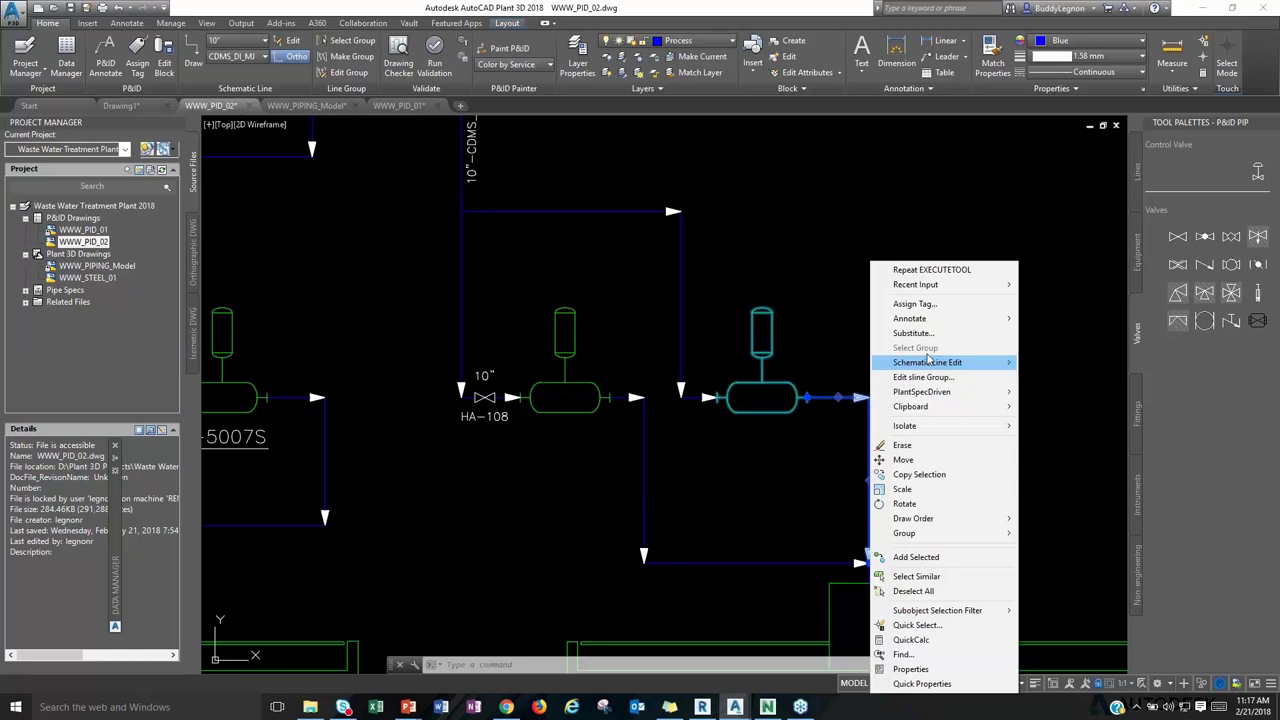
left_click(905, 304)
left_click(645, 245)
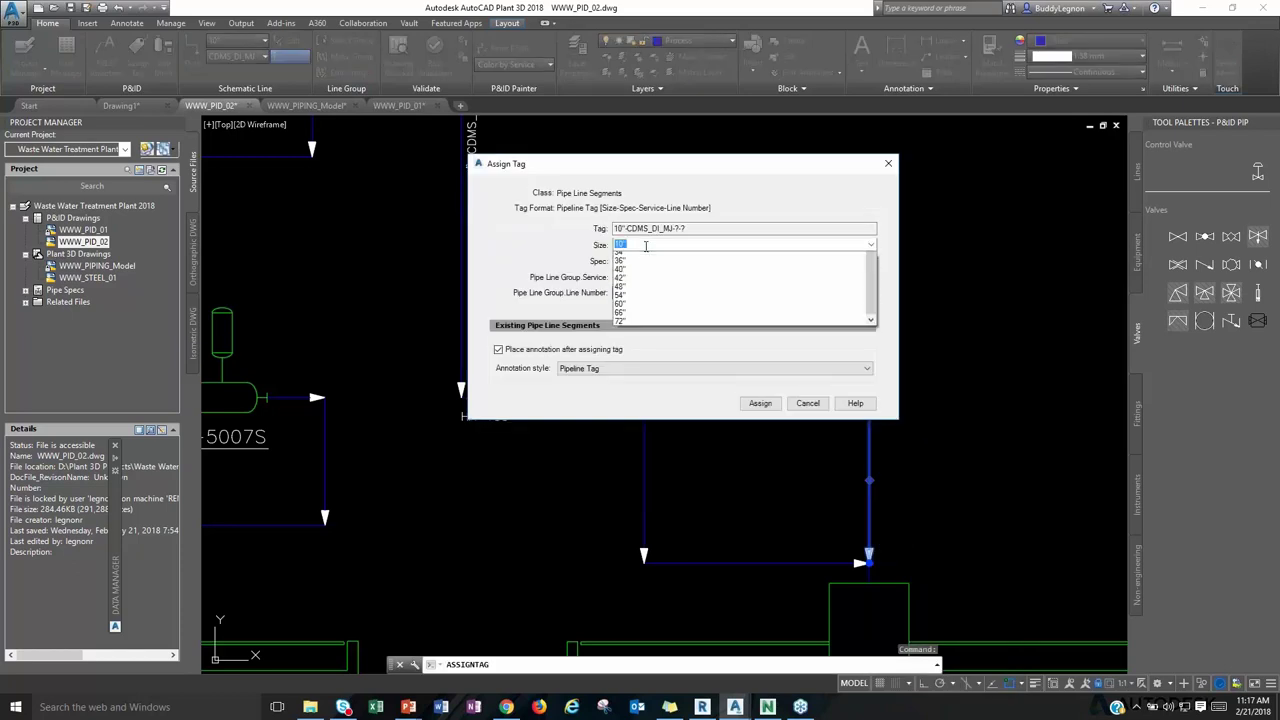
left_click(627, 333)
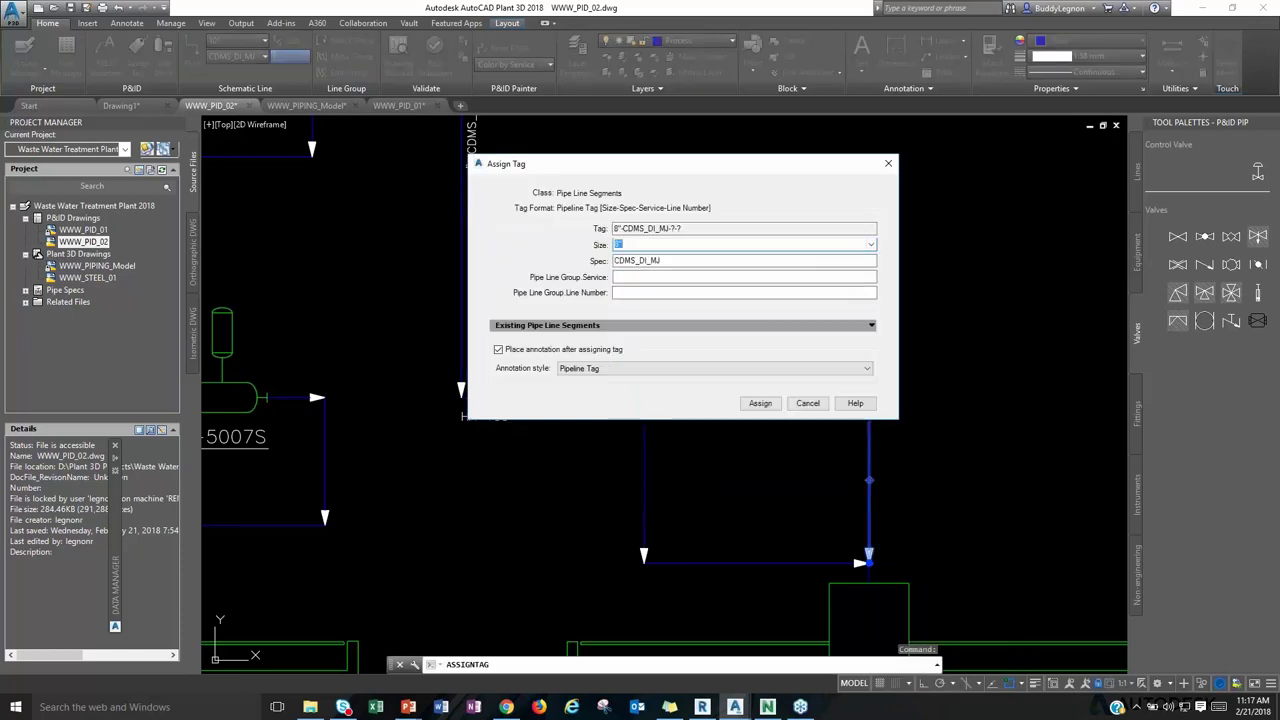
left_click(640, 277)
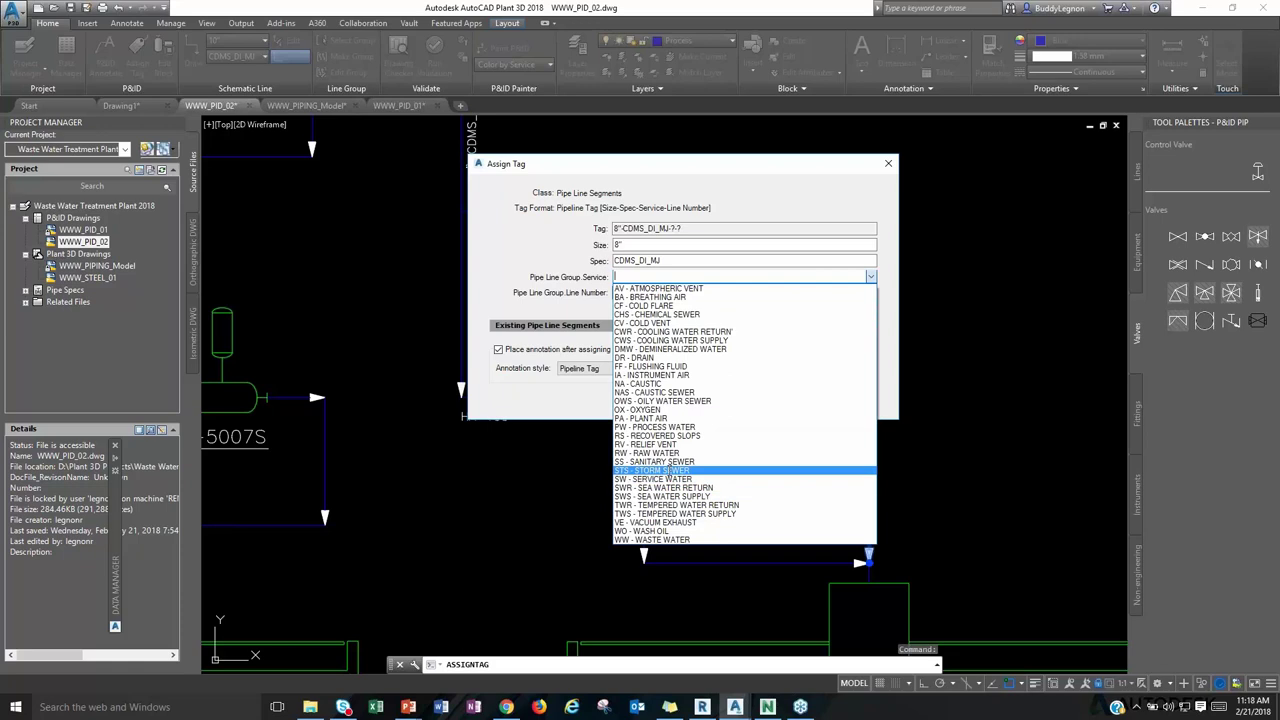
left_click(660, 479)
left_click(644, 293)
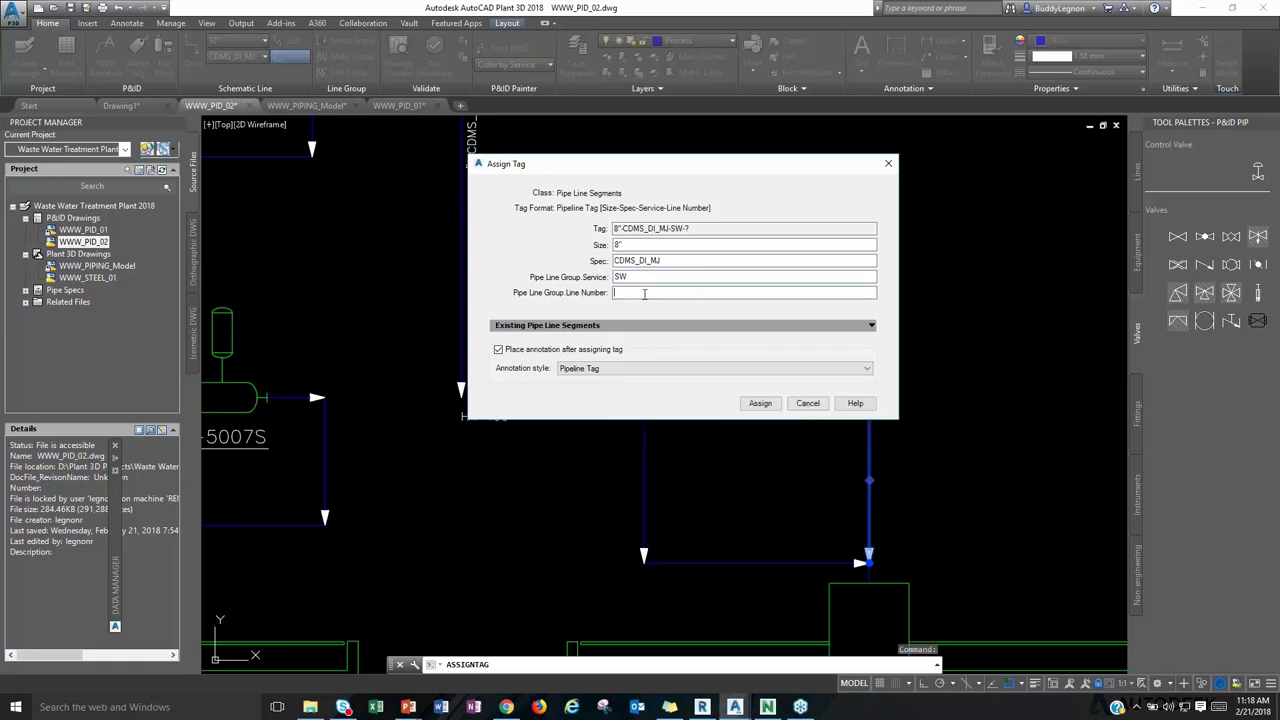
key("BackSpace")
left_click(760, 403)
Place the line's tag label, then move it just above the pipe.
left_click(802, 404)
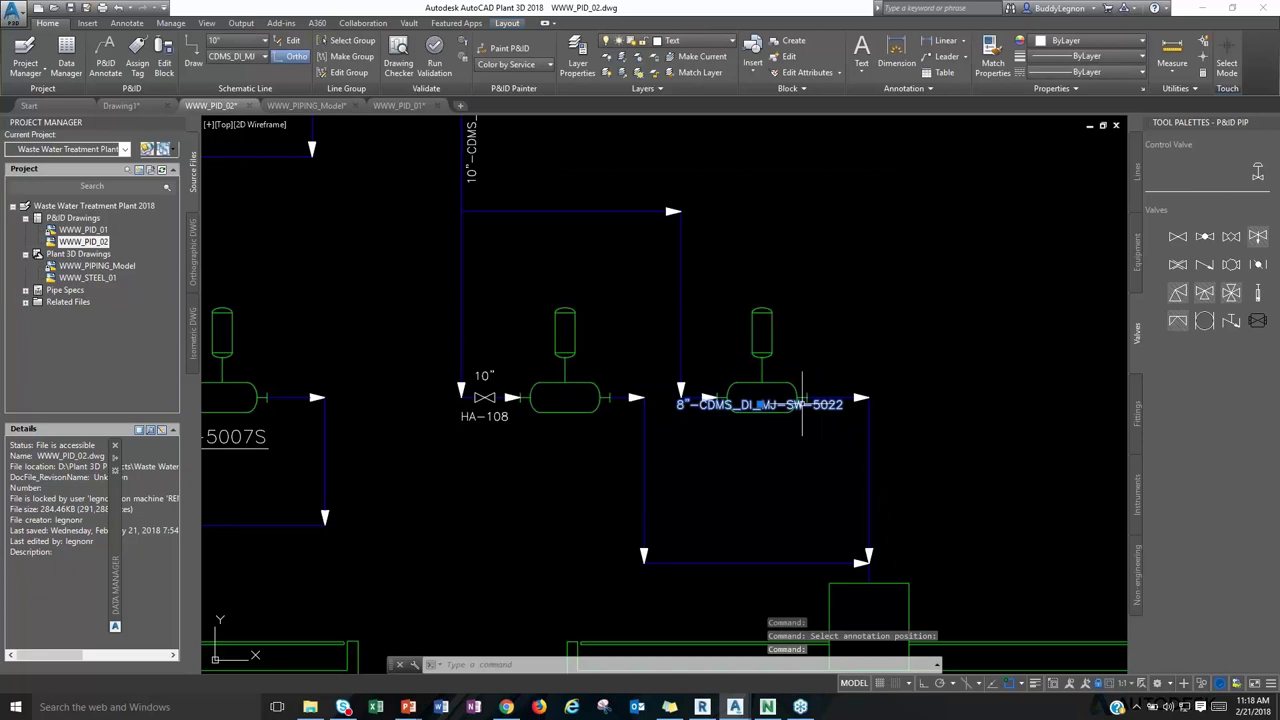
type("m")
key("Return")
left_click(800, 402)
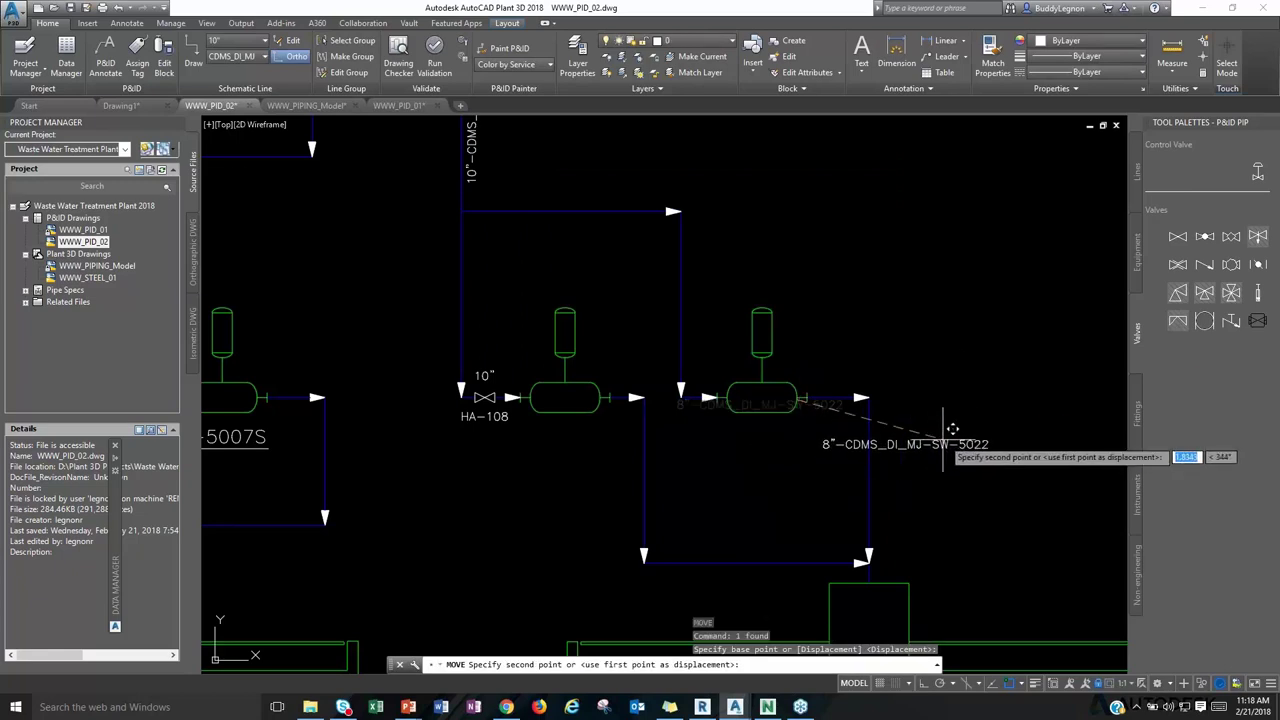
left_click(942, 370)
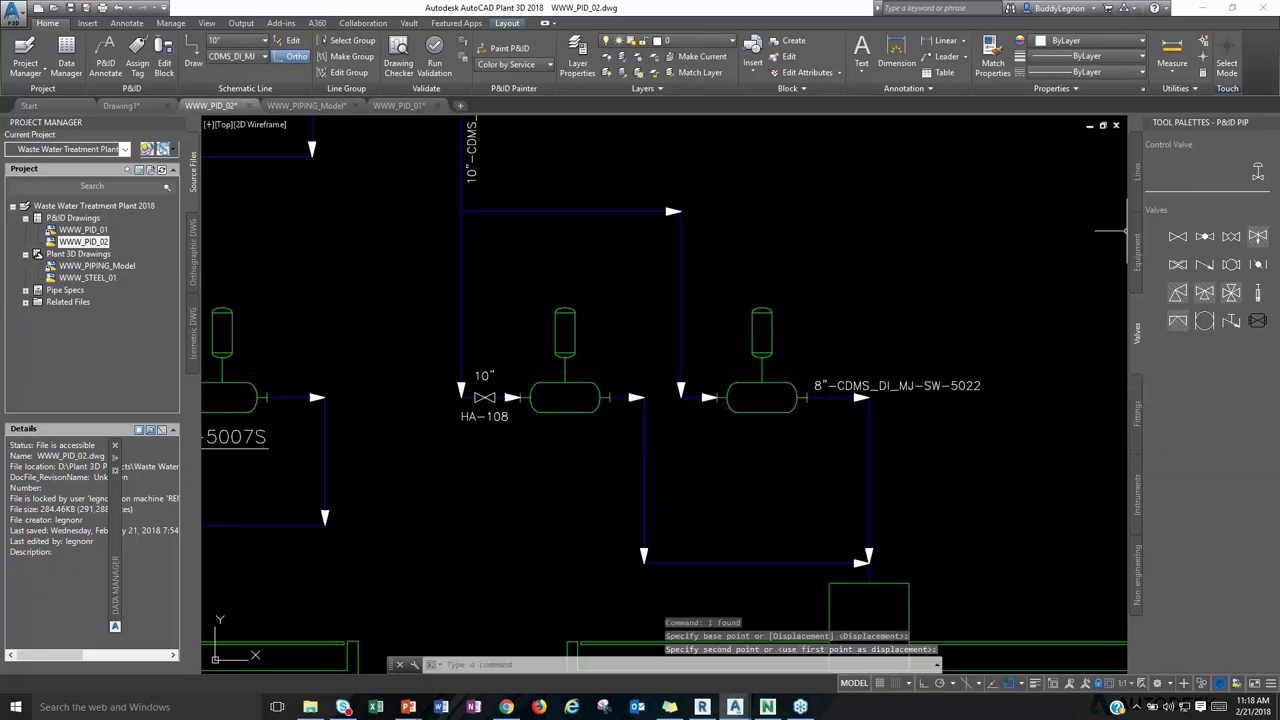
Insert a gate valve on the vertical pipe and assign it tag HA-110.
left_click(1177, 236)
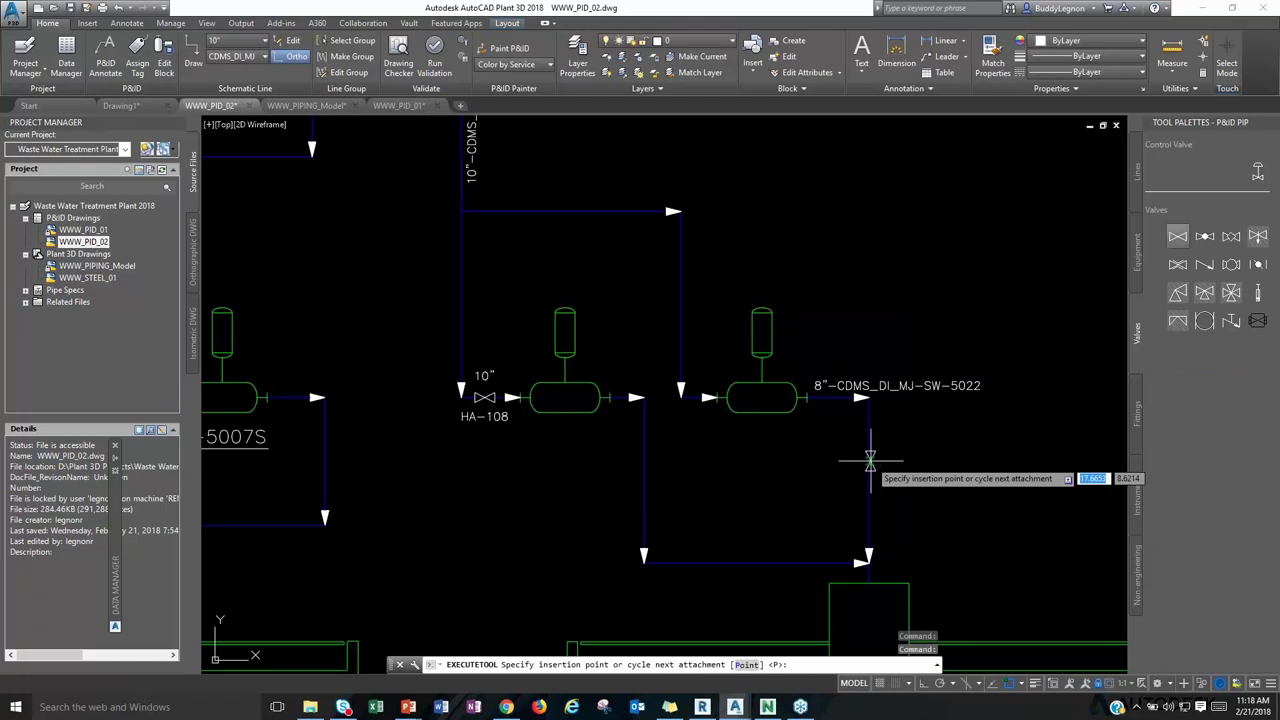
left_click(858, 455)
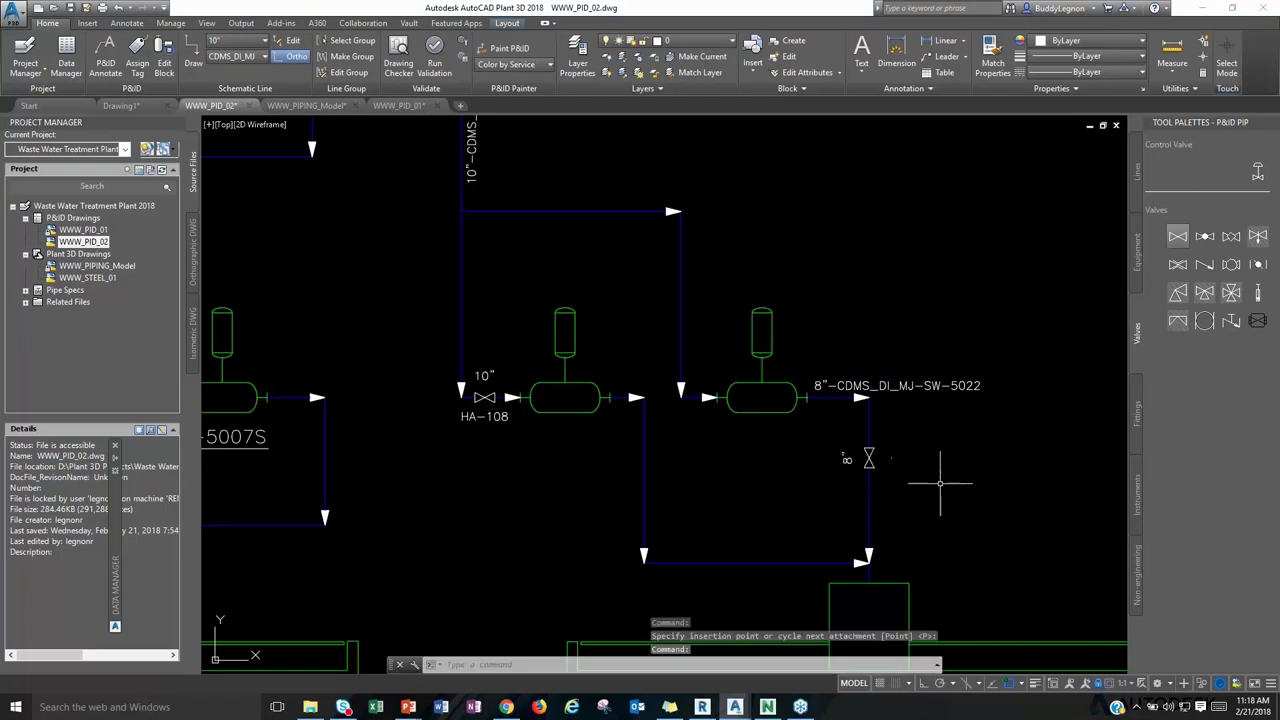
left_click(870, 458)
right_click(870, 458)
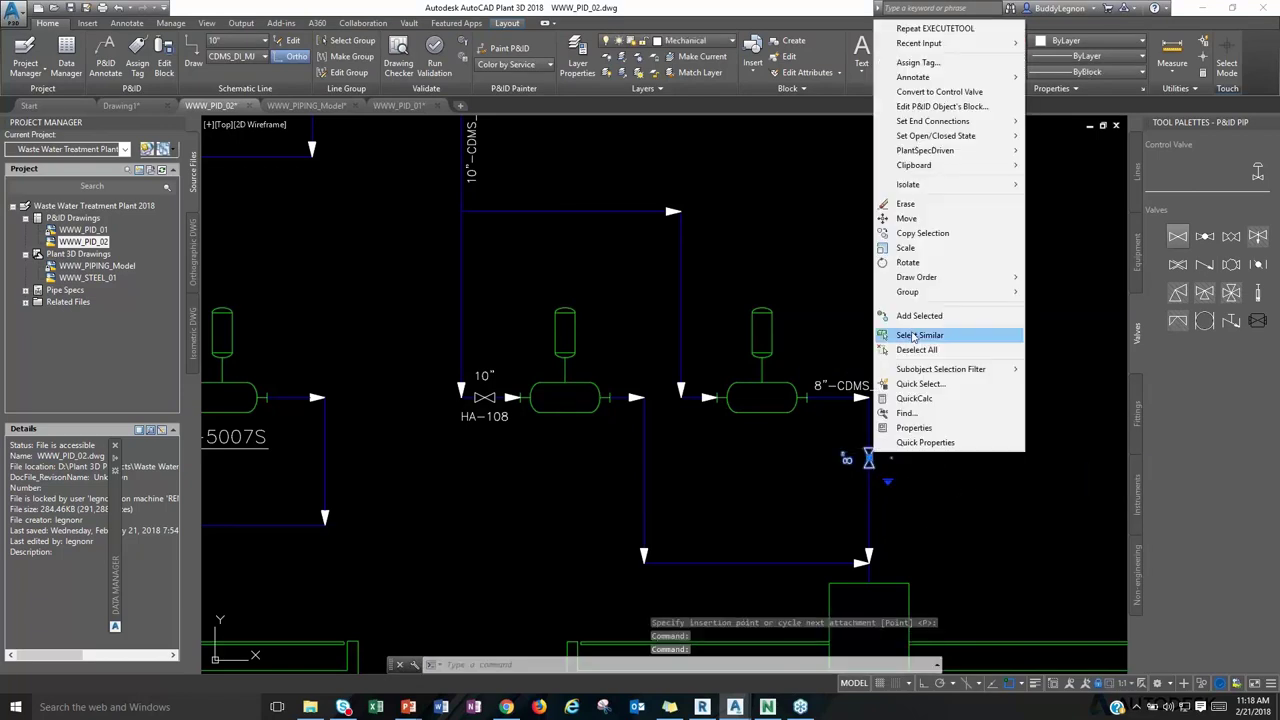
left_click(918, 63)
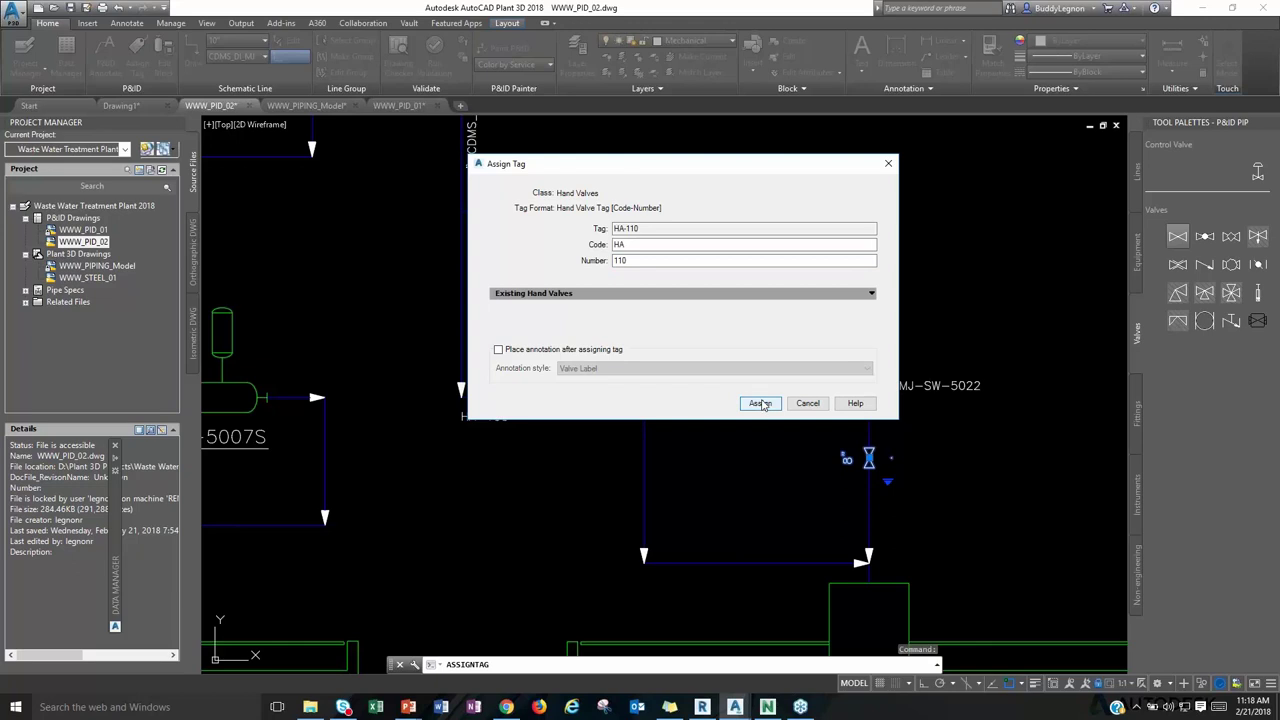
left_click(760, 403)
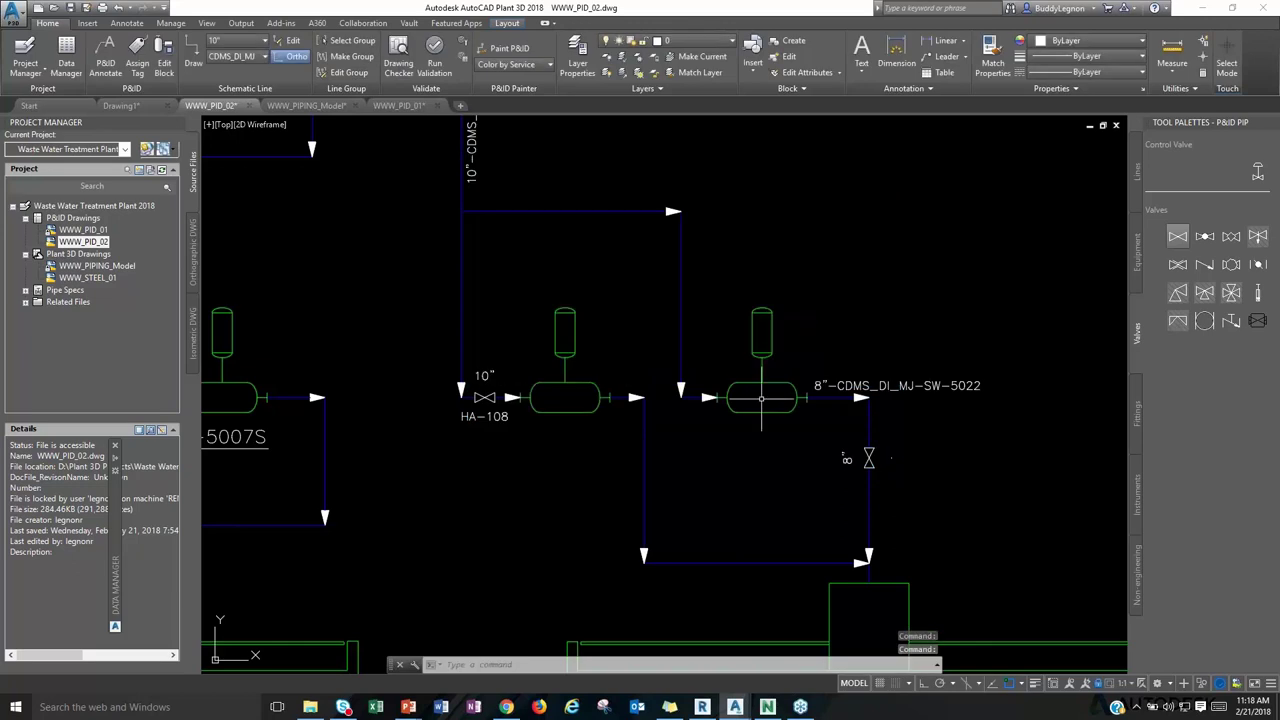
Erase the placed gate valve with the E command.
key("e")
key("Return")
left_click(869, 457)
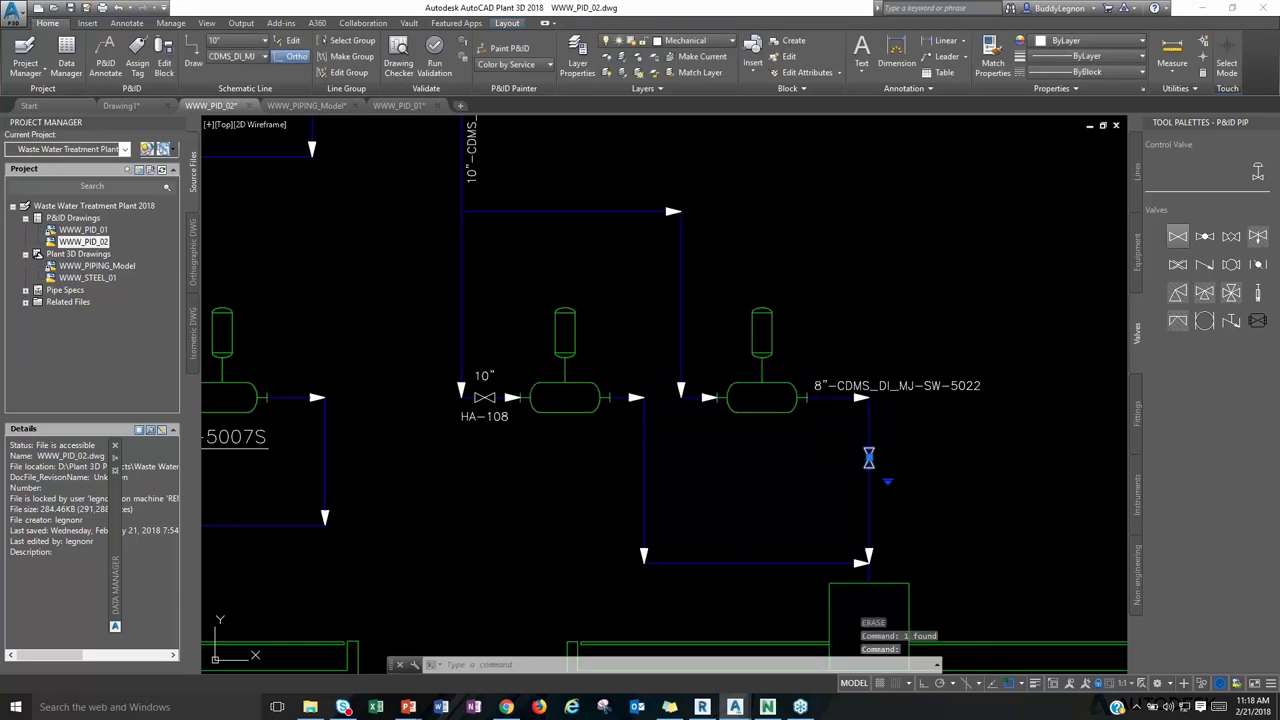
key("Return")
Re-insert the gate valve and set its annotation to HA-110 with 8" size.
left_click(1177, 236)
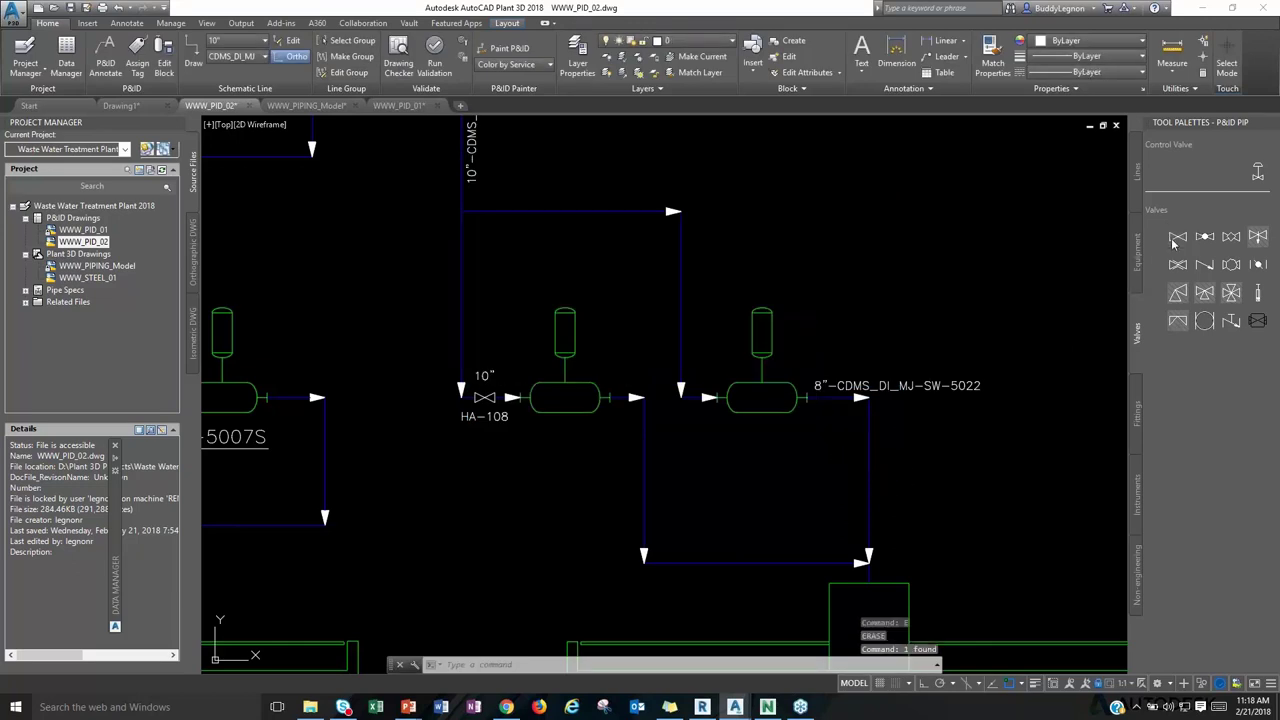
left_click(869, 457)
left_click(892, 455)
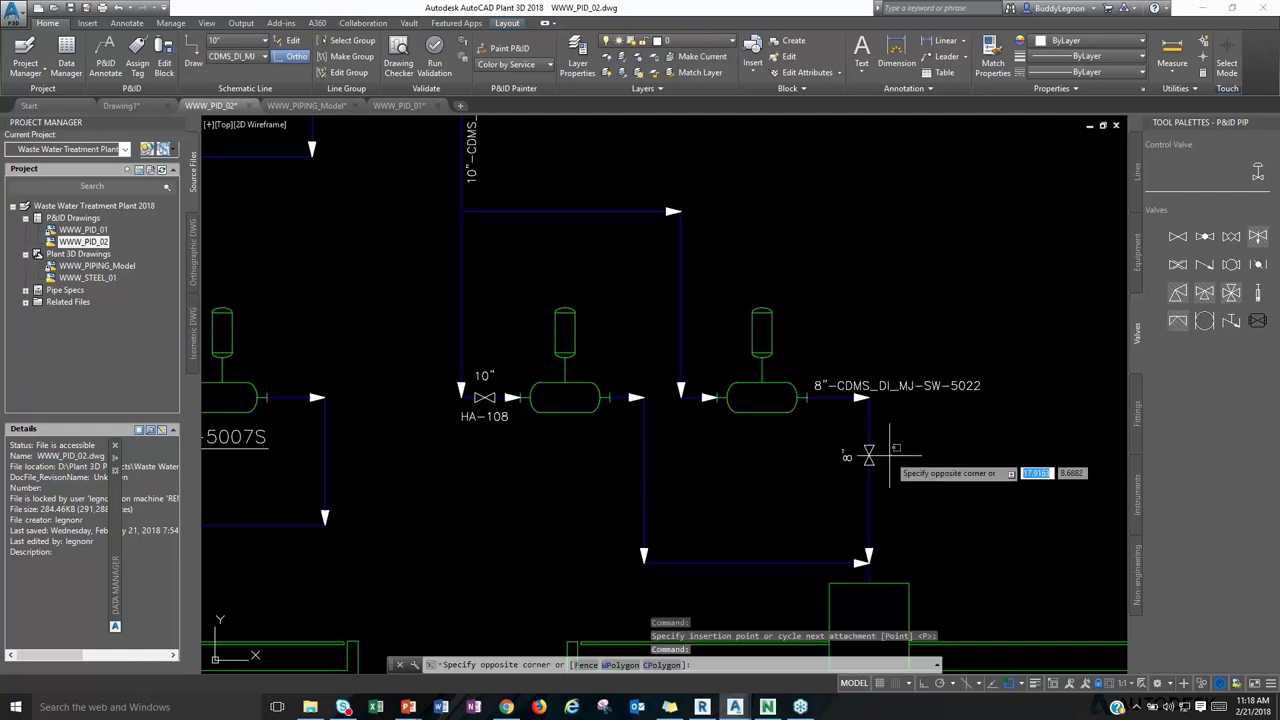
left_click(850, 453)
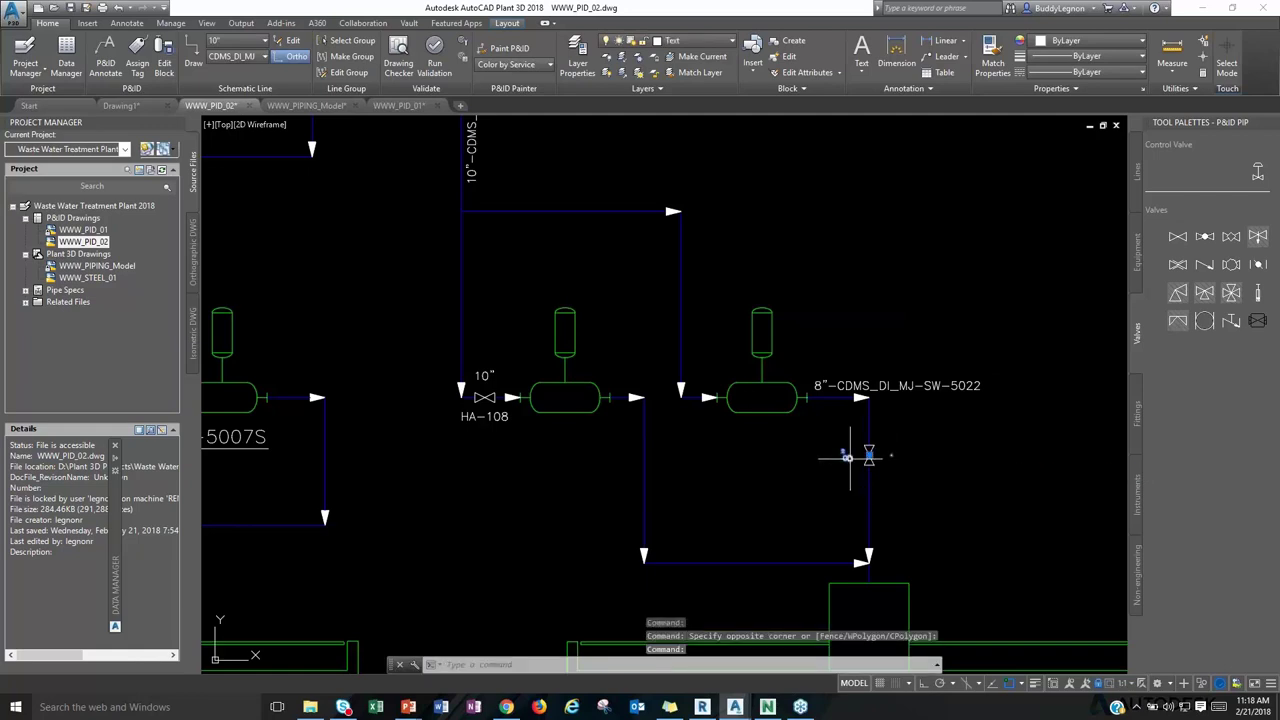
double_click(846, 456)
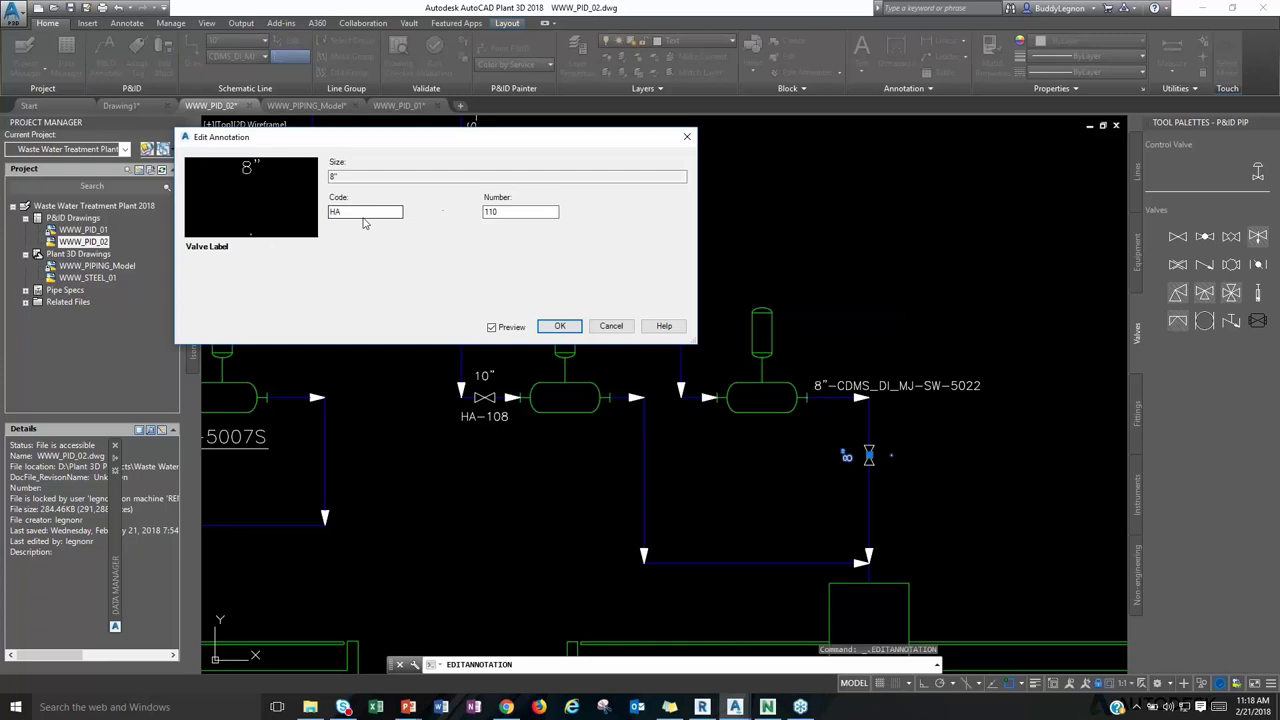
left_click(561, 327)
key("Escape")
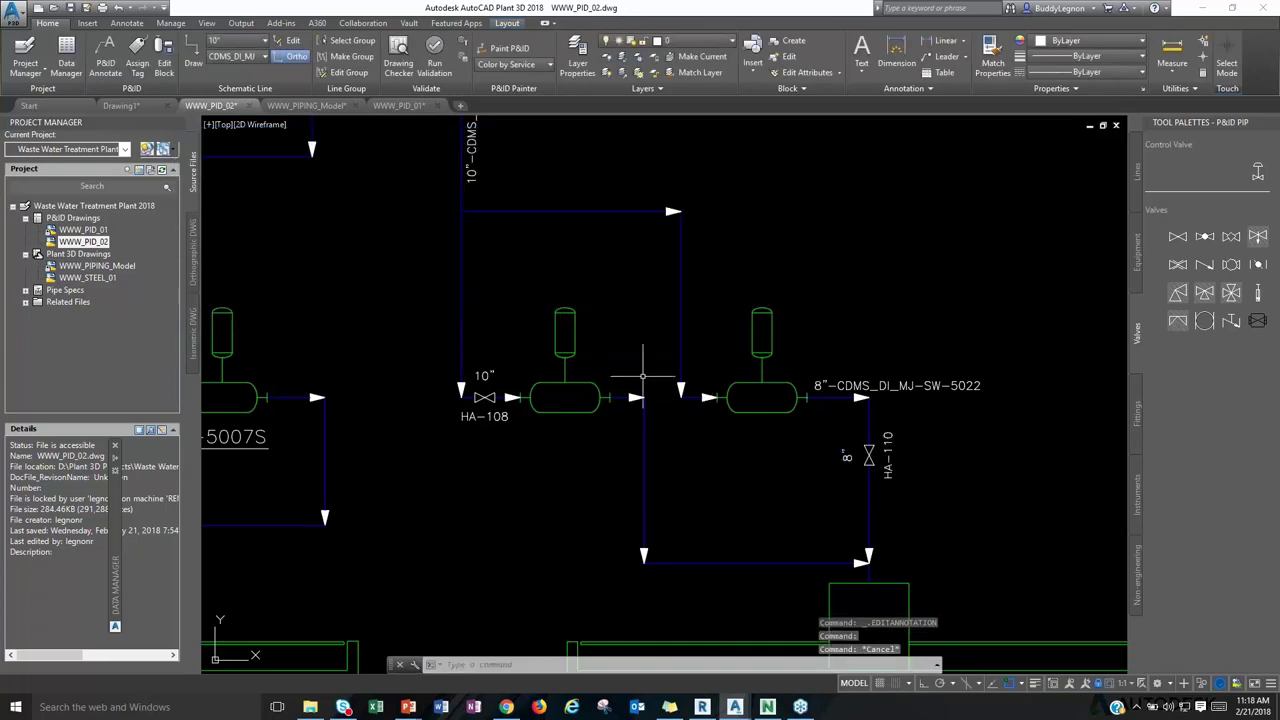
middle_click_drag(680, 389, 706, 389)
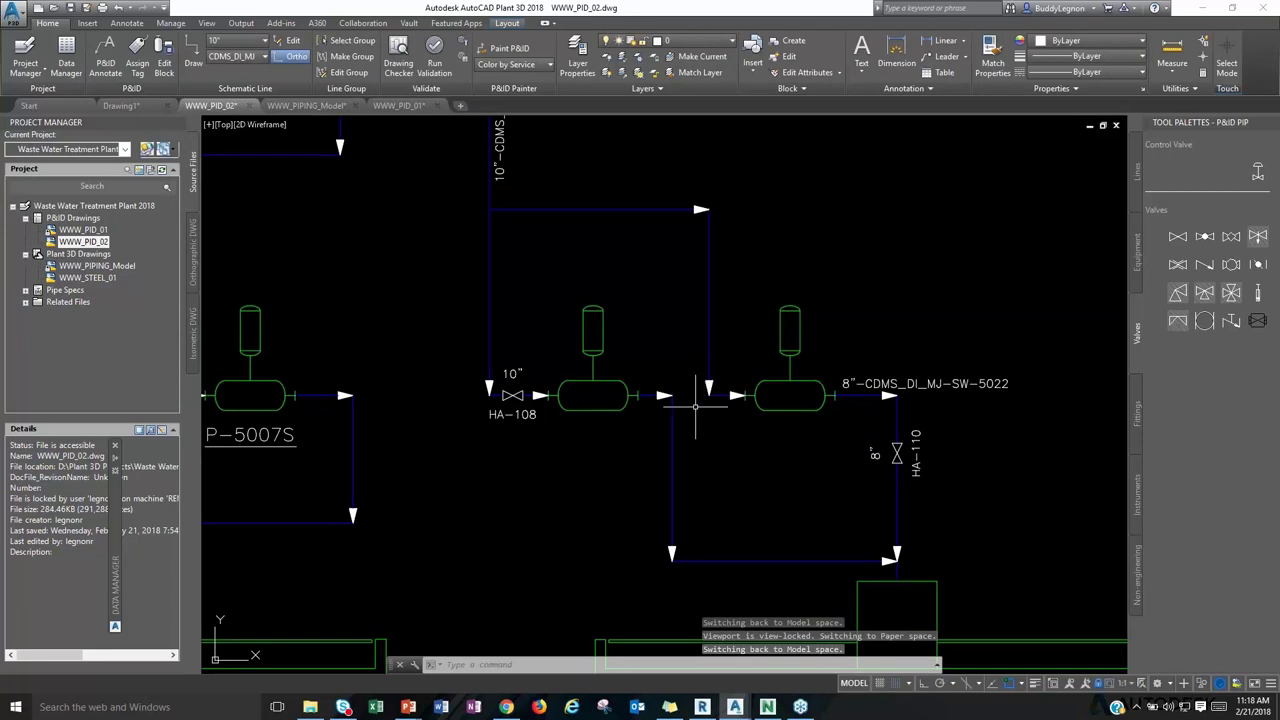
key("ctrl+z")
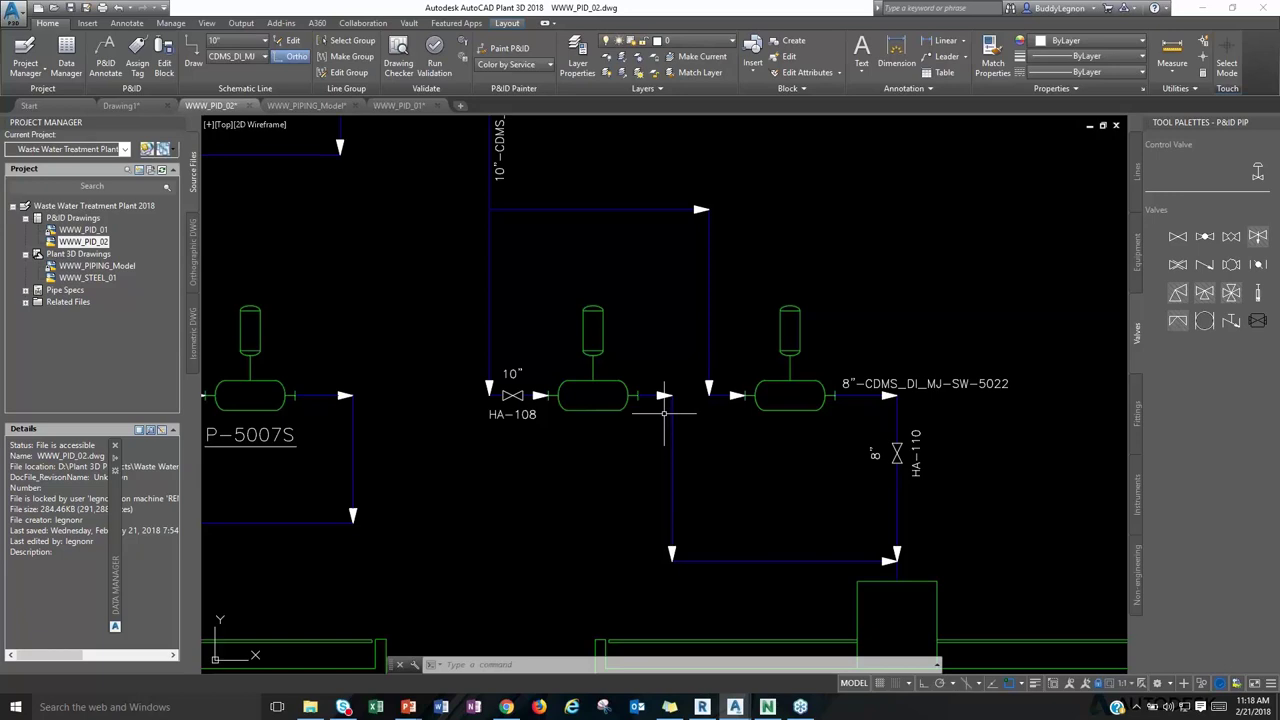
left_click(66, 62)
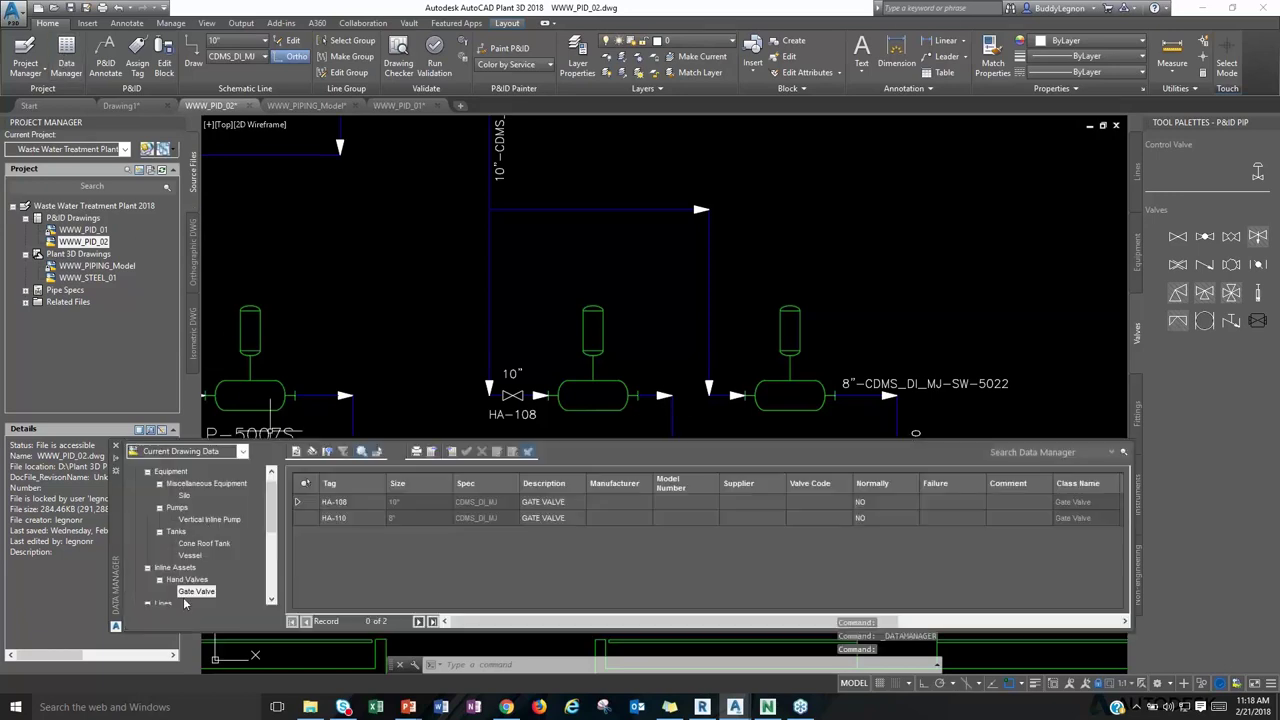
left_click(170, 568)
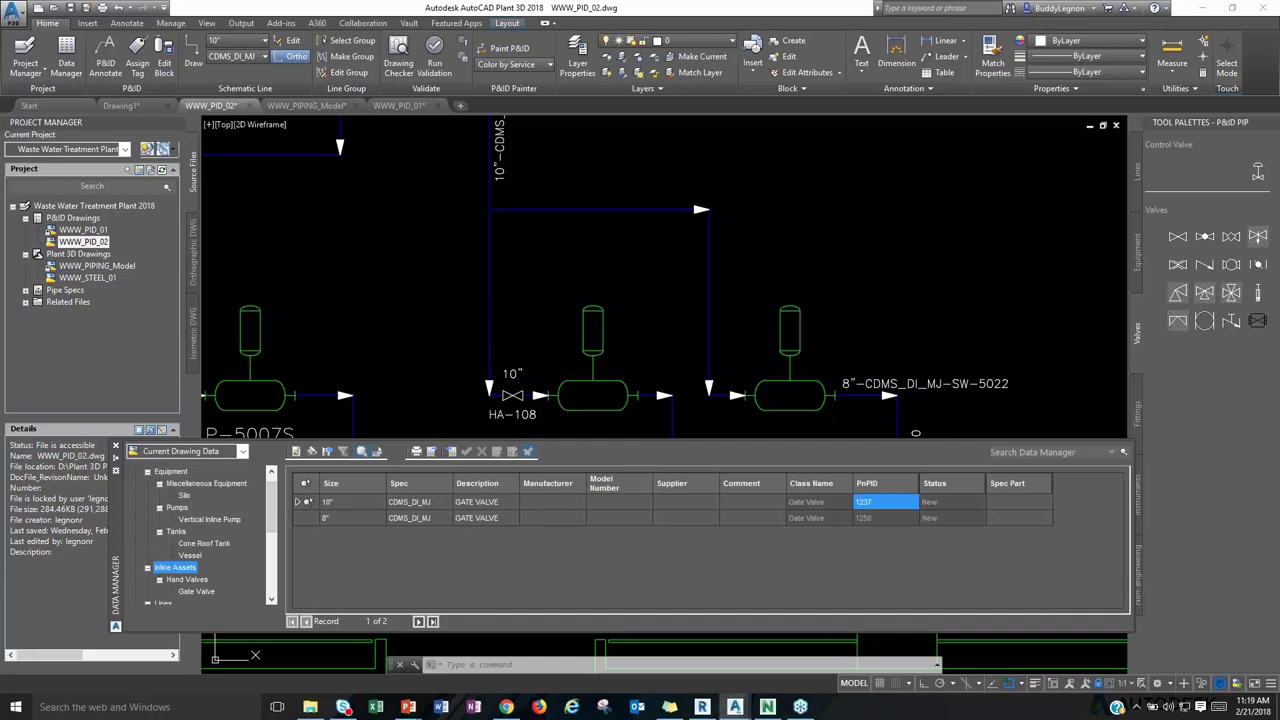
left_click(303, 501)
left_click(307, 517)
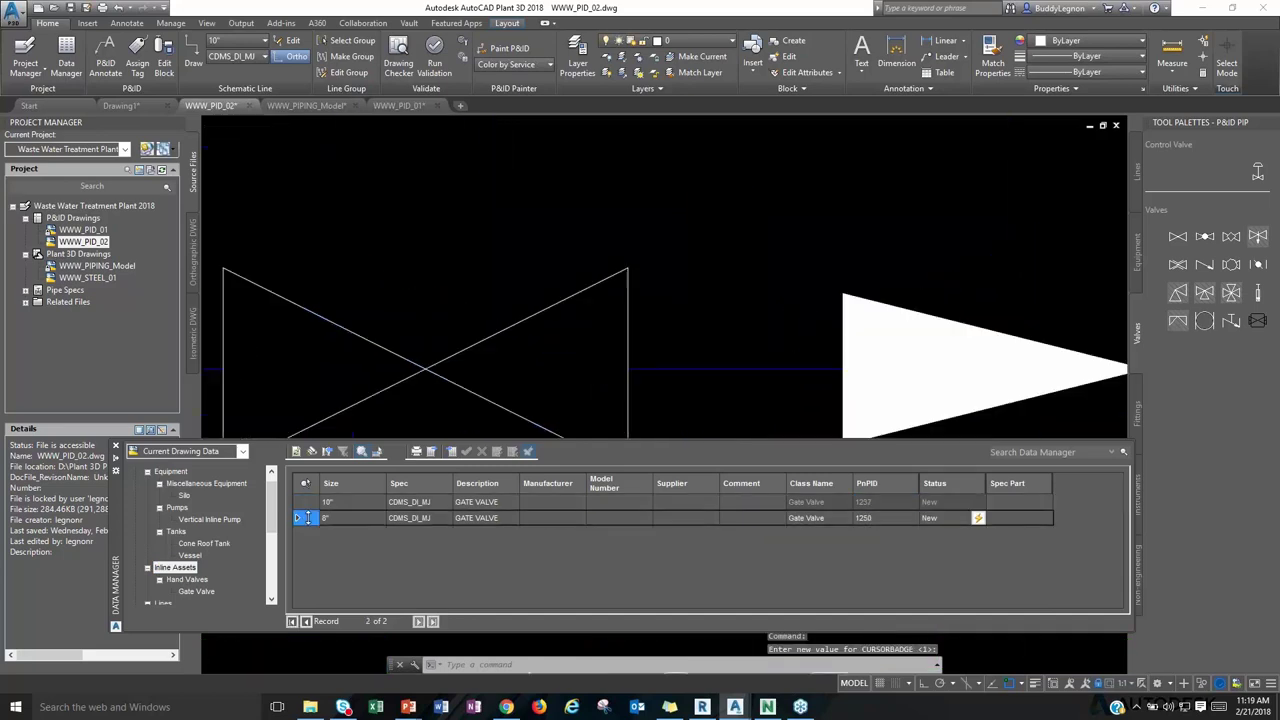
scroll(510, 412, "down", 4)
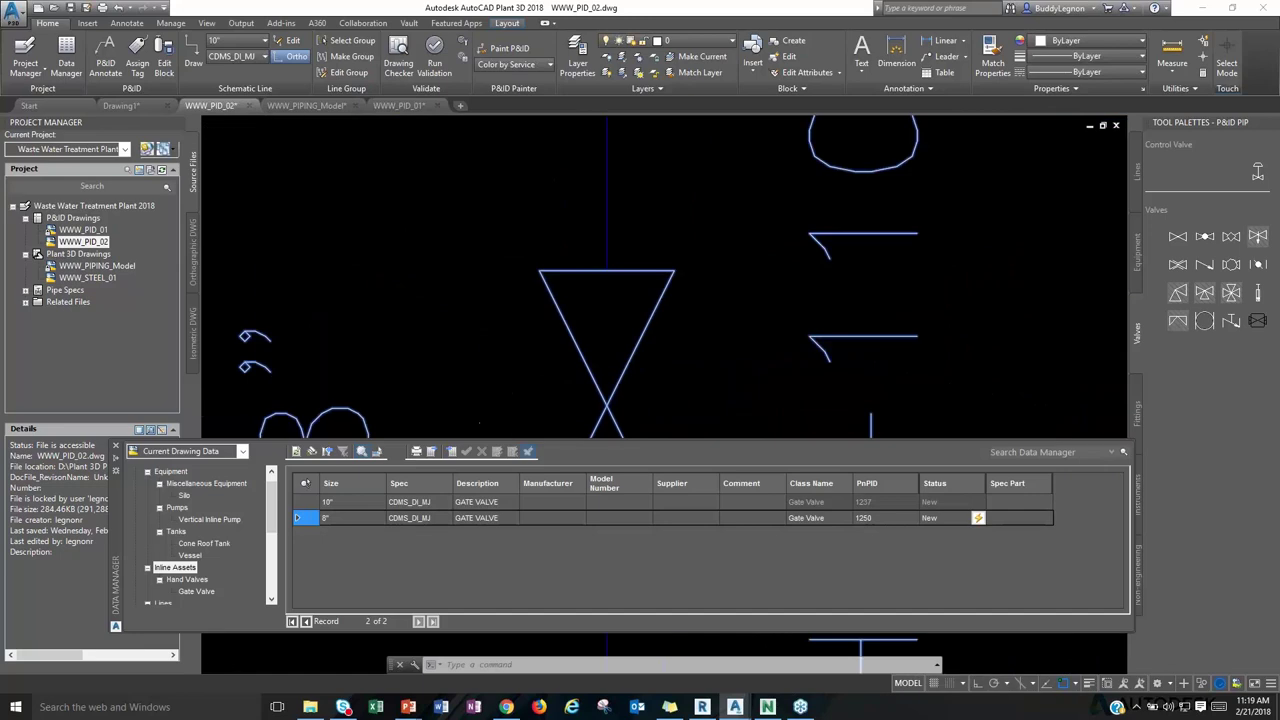
scroll(512, 400, "down", 4)
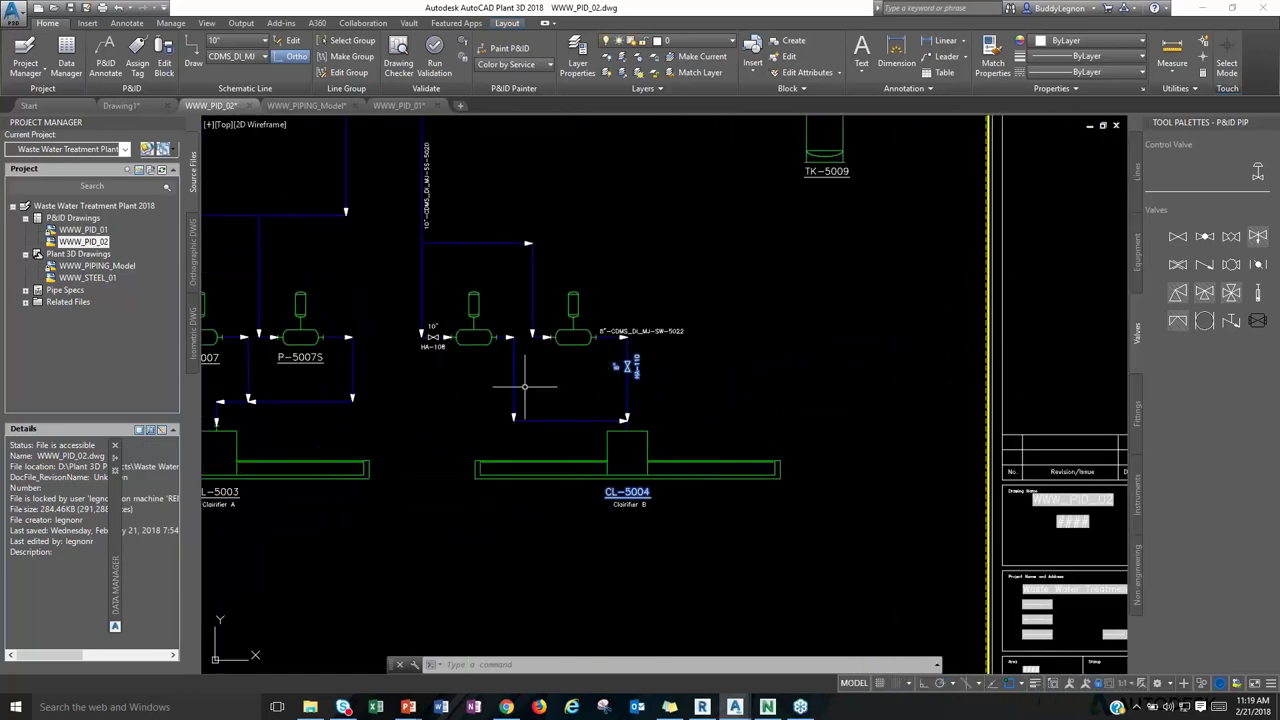
Place a General Instrument above the right vessel as FS - FLOW SWITCH, loop 5020.
left_click(1138, 410)
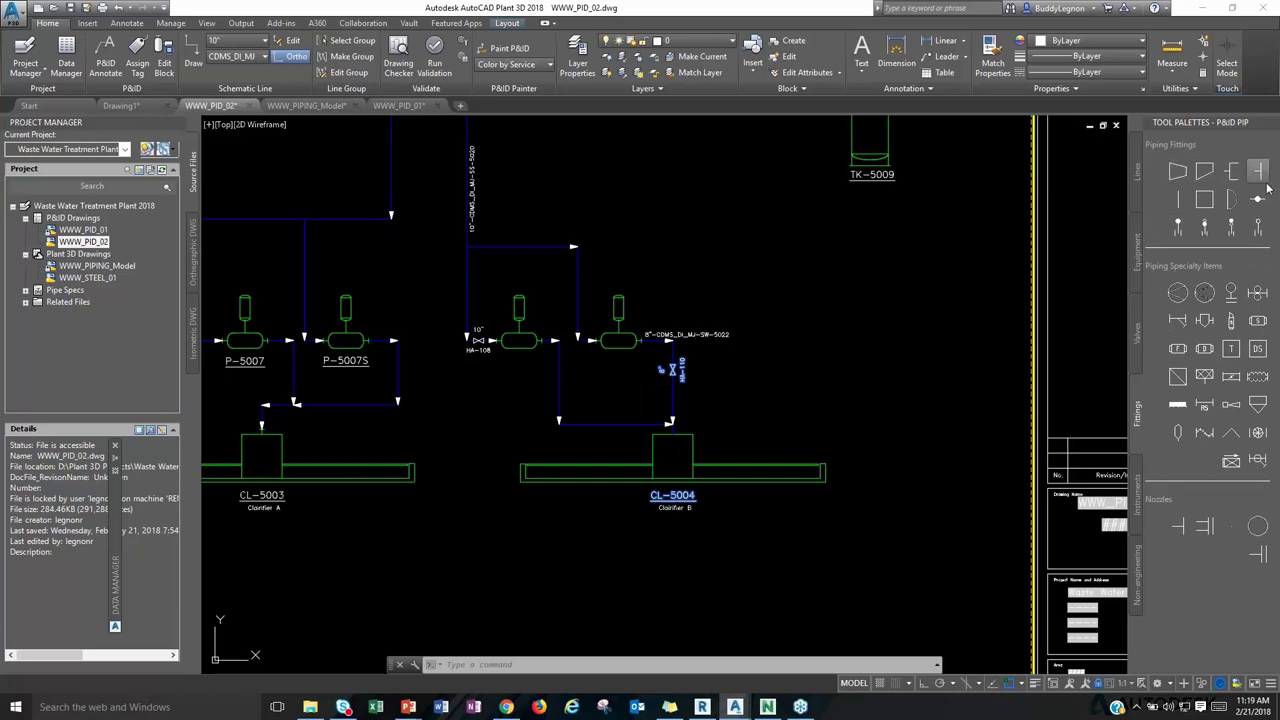
left_click(1136, 172)
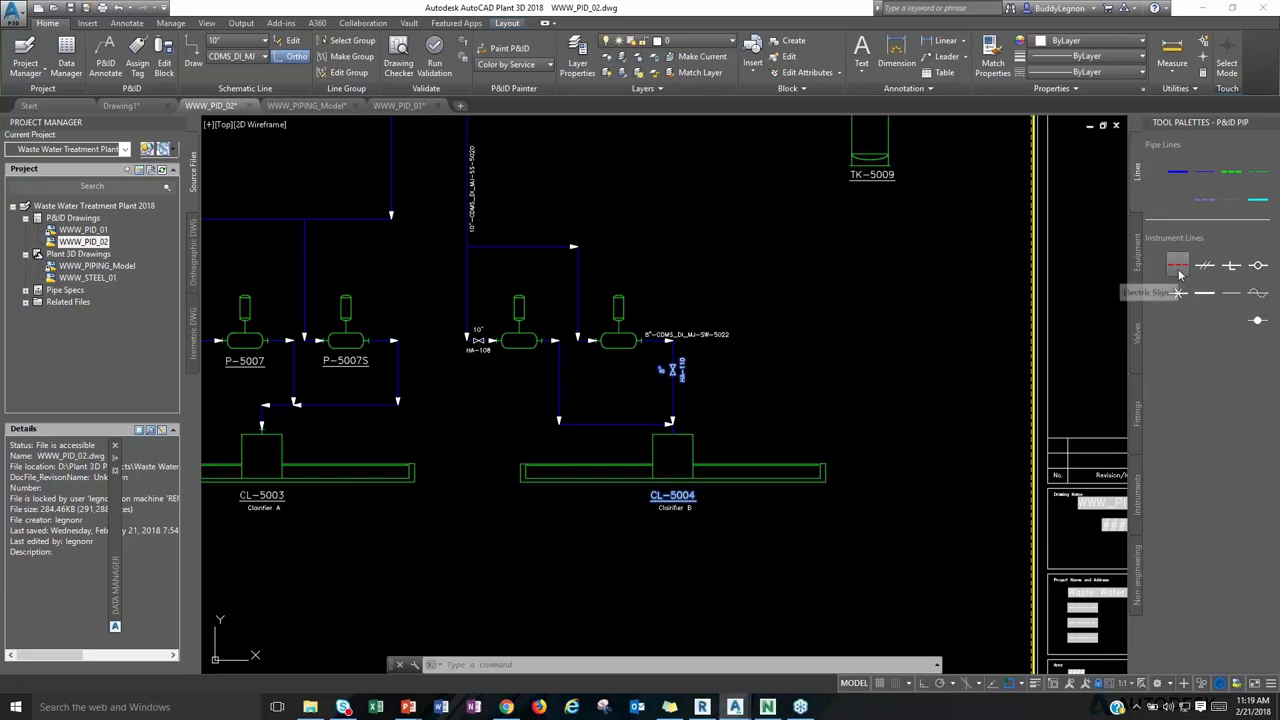
left_click(1136, 497)
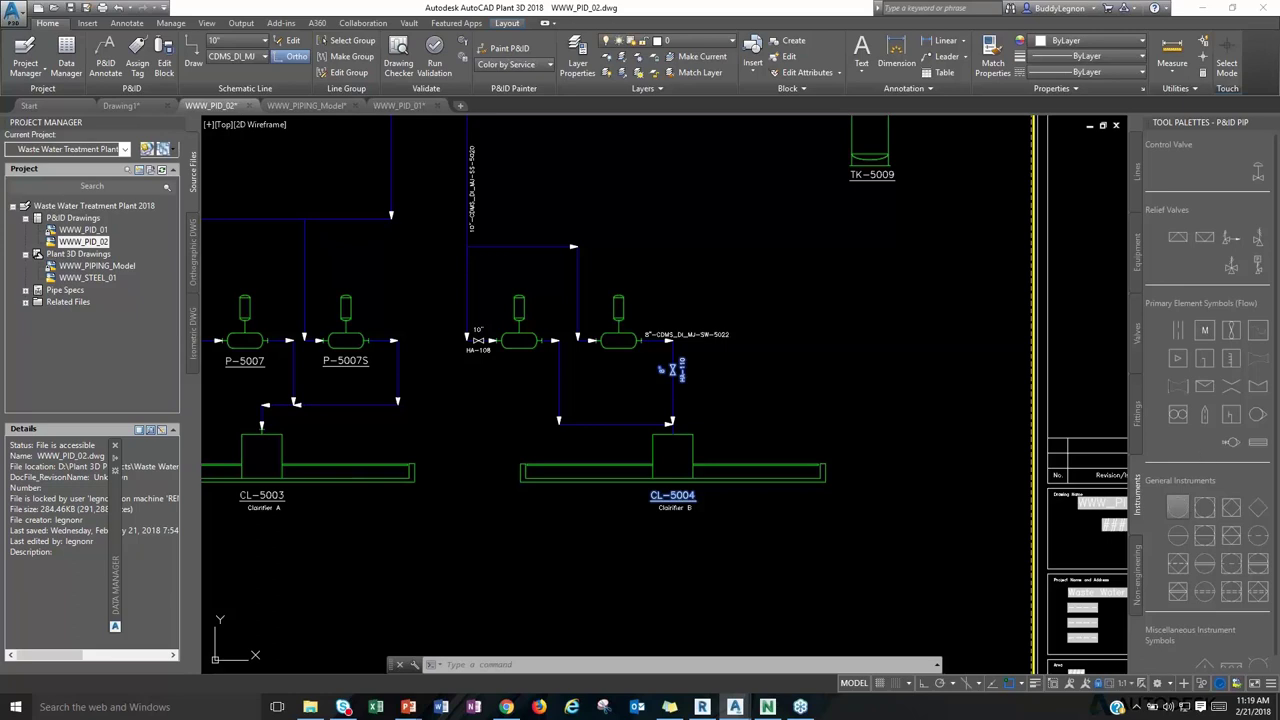
left_click(1177, 507)
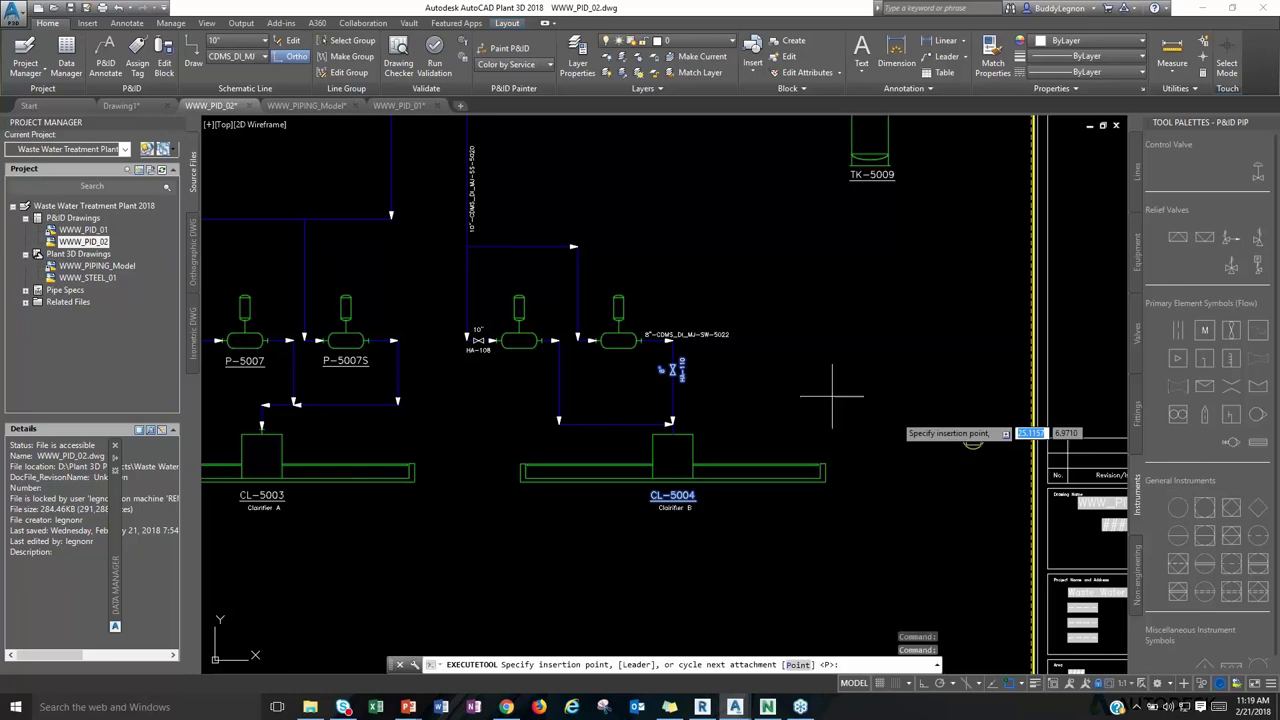
left_click(618, 271)
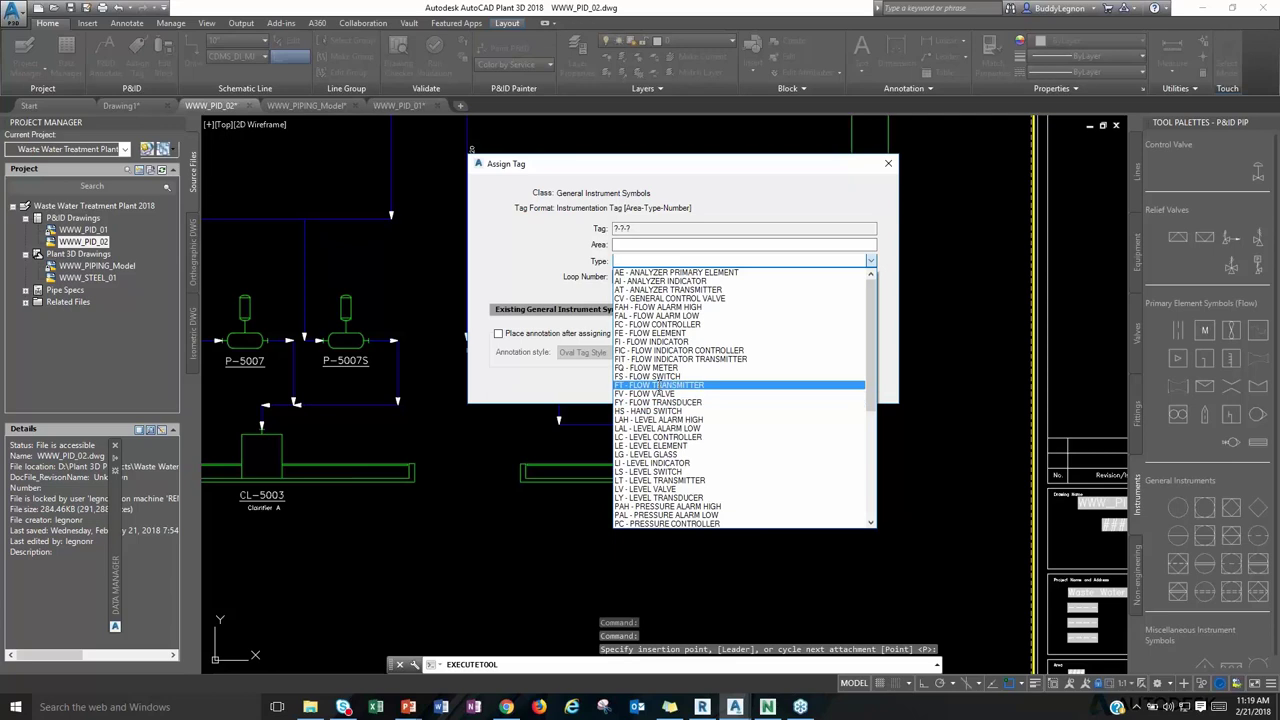
left_click(659, 377)
left_click(633, 278)
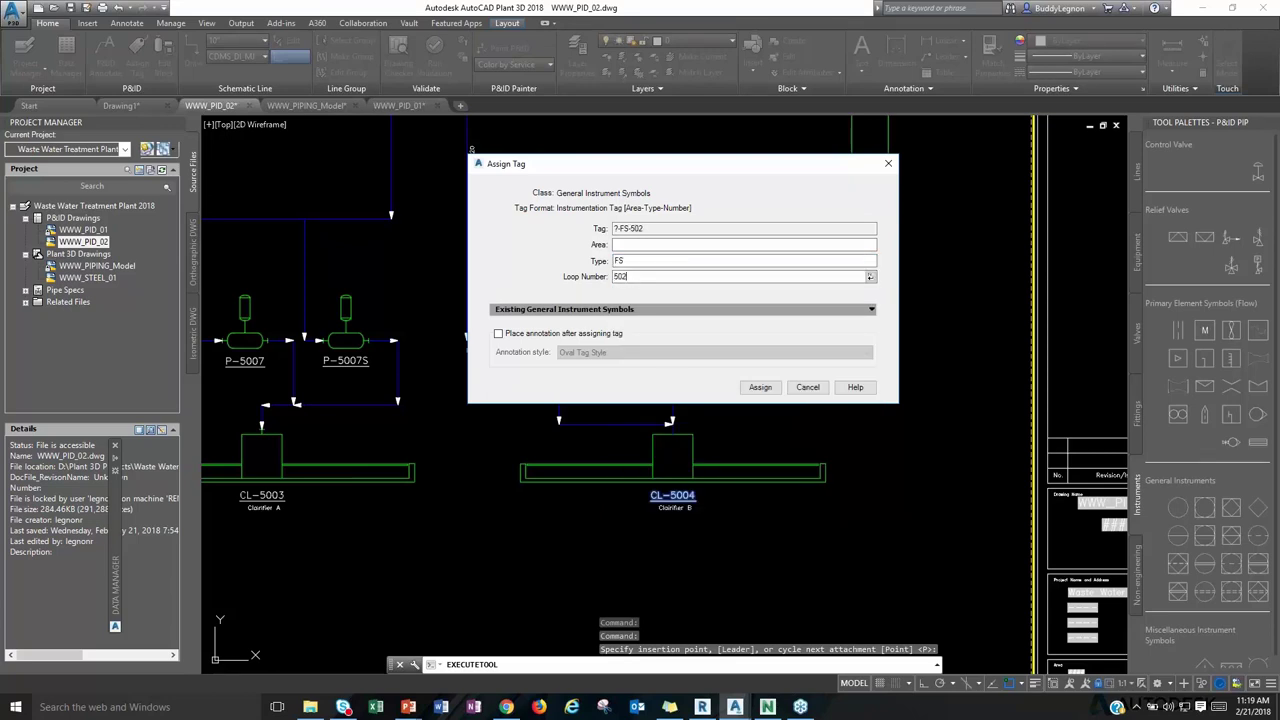
left_click(759, 388)
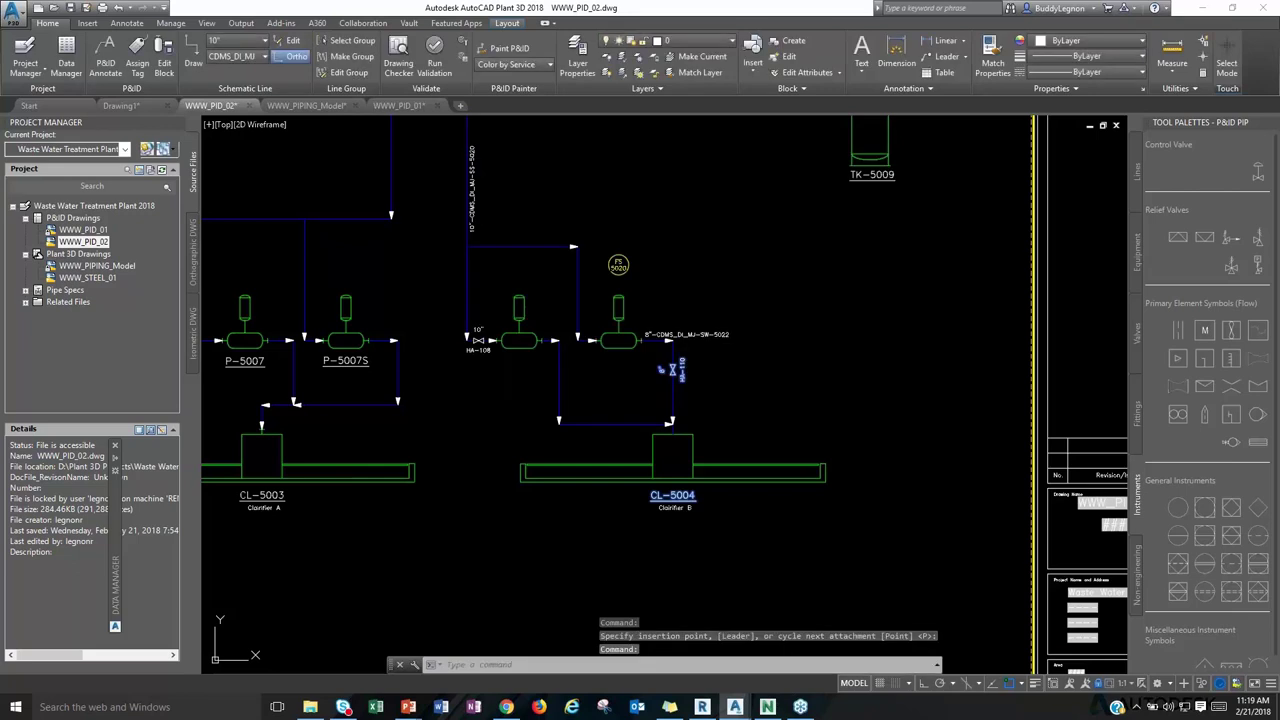
Draw an Electric Signal line from the FS 5020 bubble to the vessel, then open Data Manager.
left_click(1137, 186)
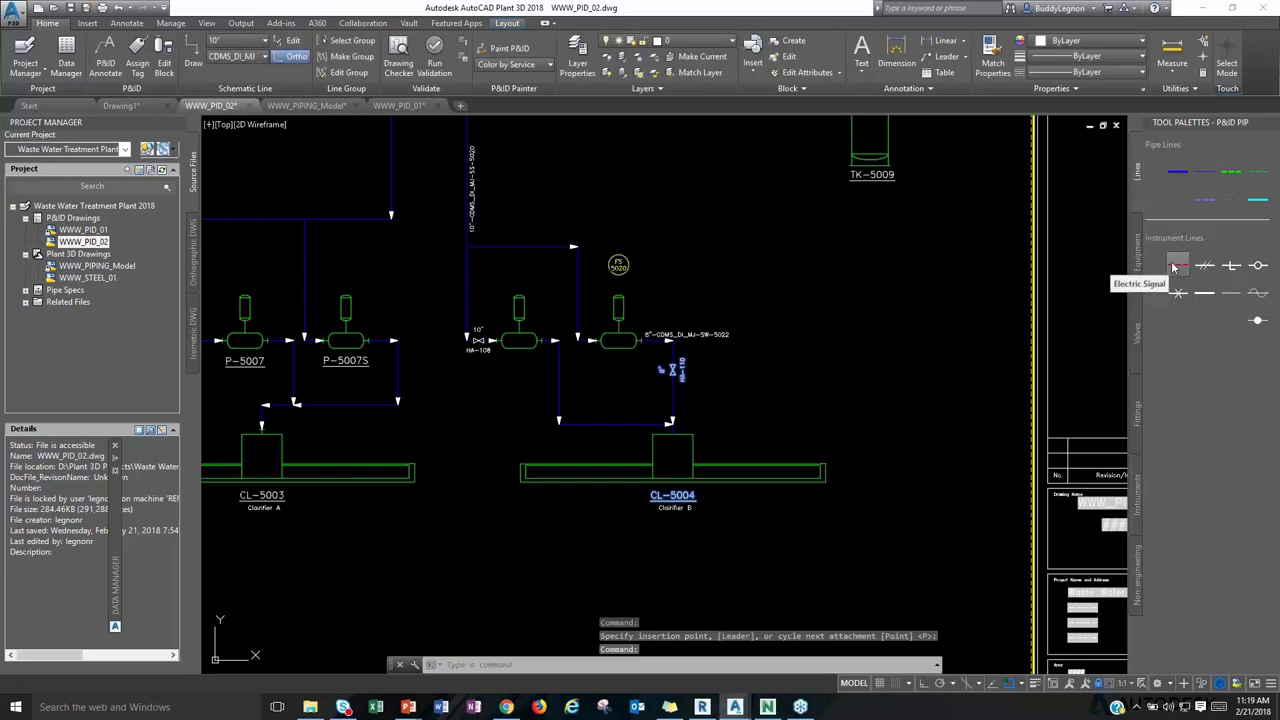
left_click(1177, 264)
left_click(618, 280)
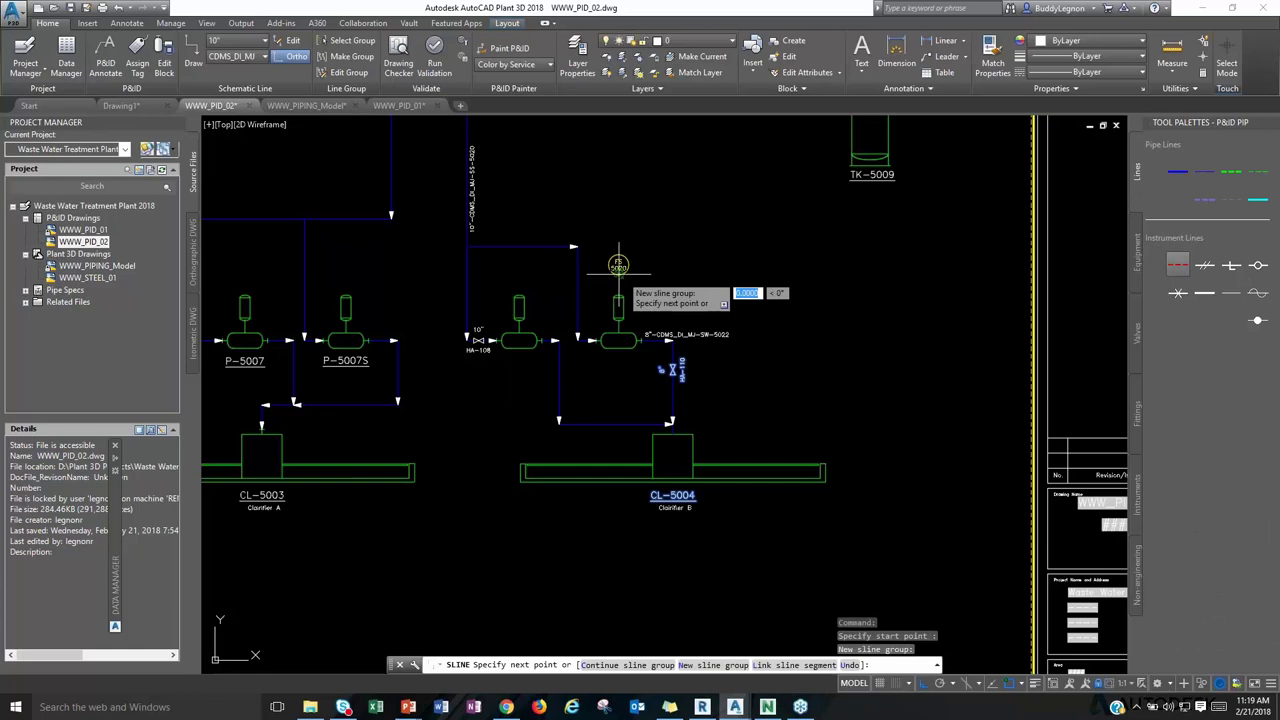
scroll(626, 294, "up", 4)
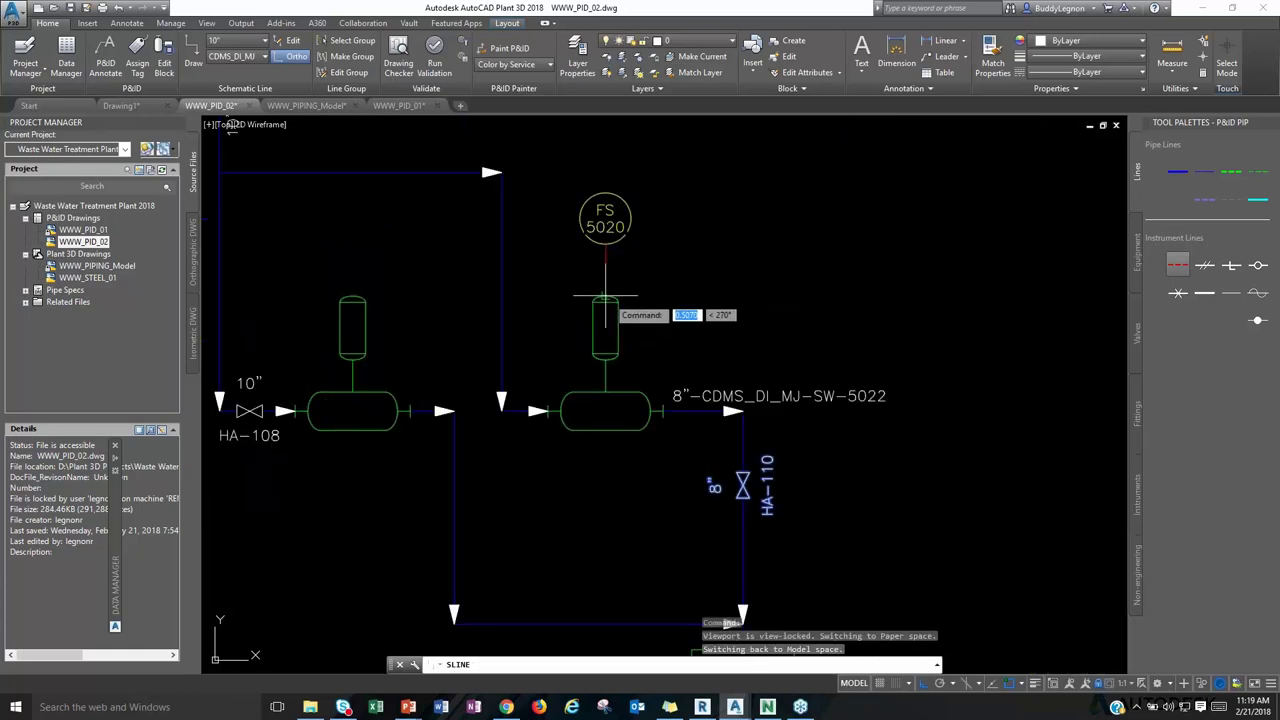
key("Return")
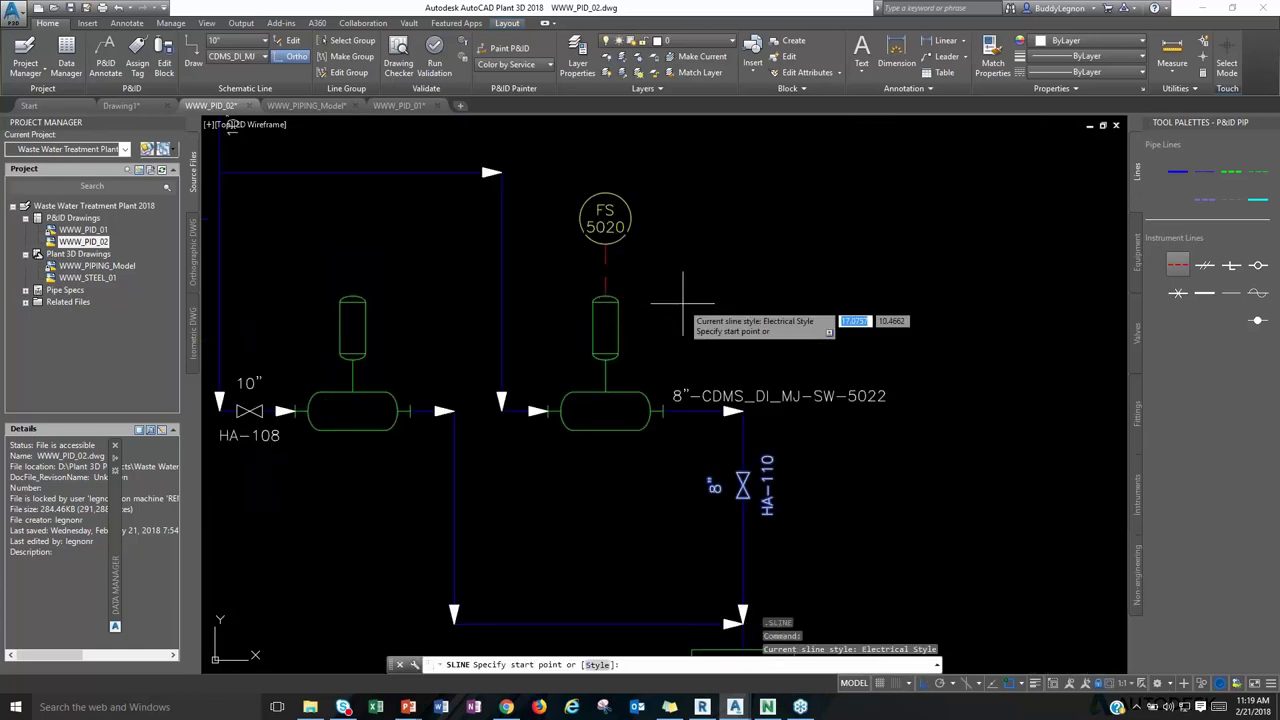
key("Escape")
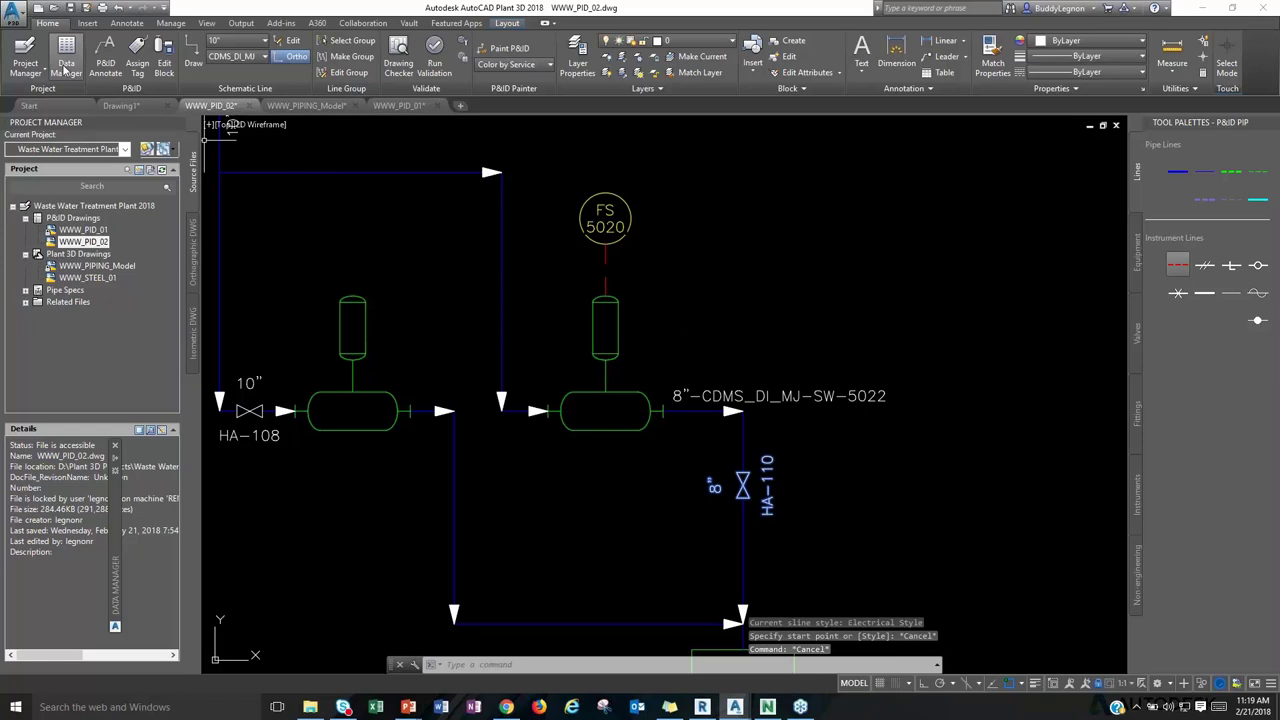
left_click(66, 64)
List Field Discrete Instruments in Data Manager and scroll across FS-5020's property columns.
scroll(241, 560, "up", 4)
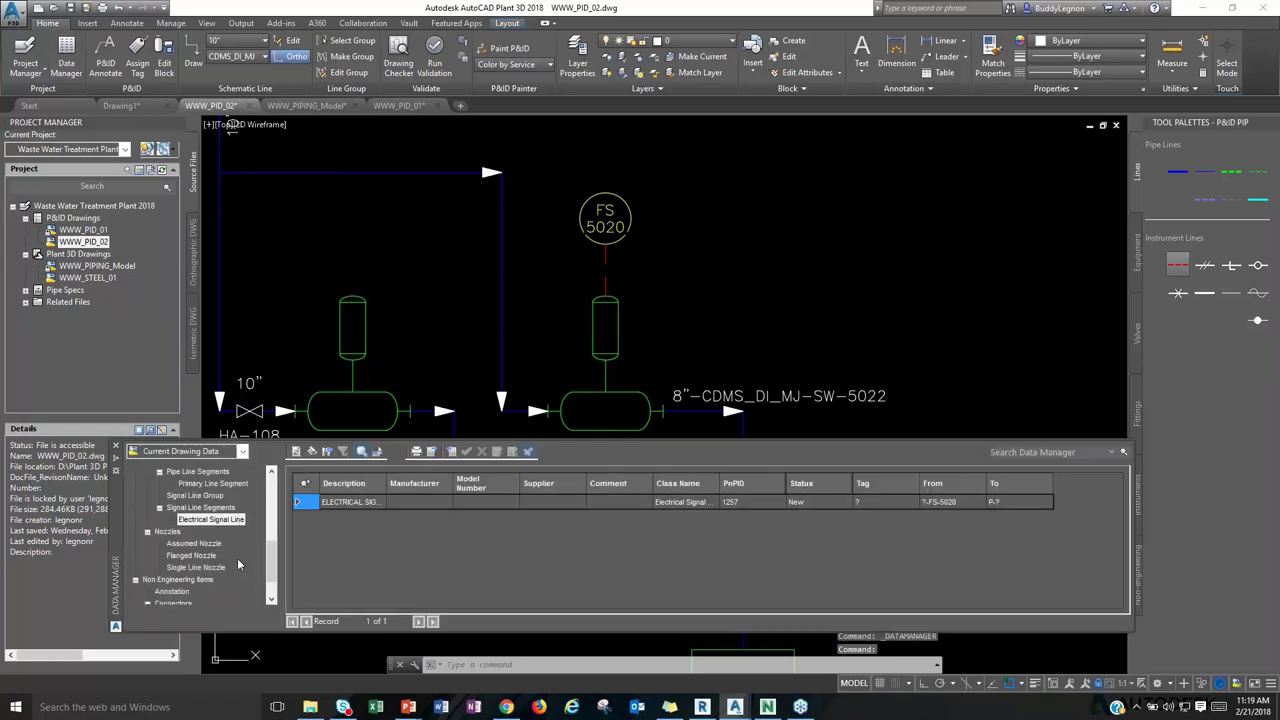
scroll(211, 565, "up", 1)
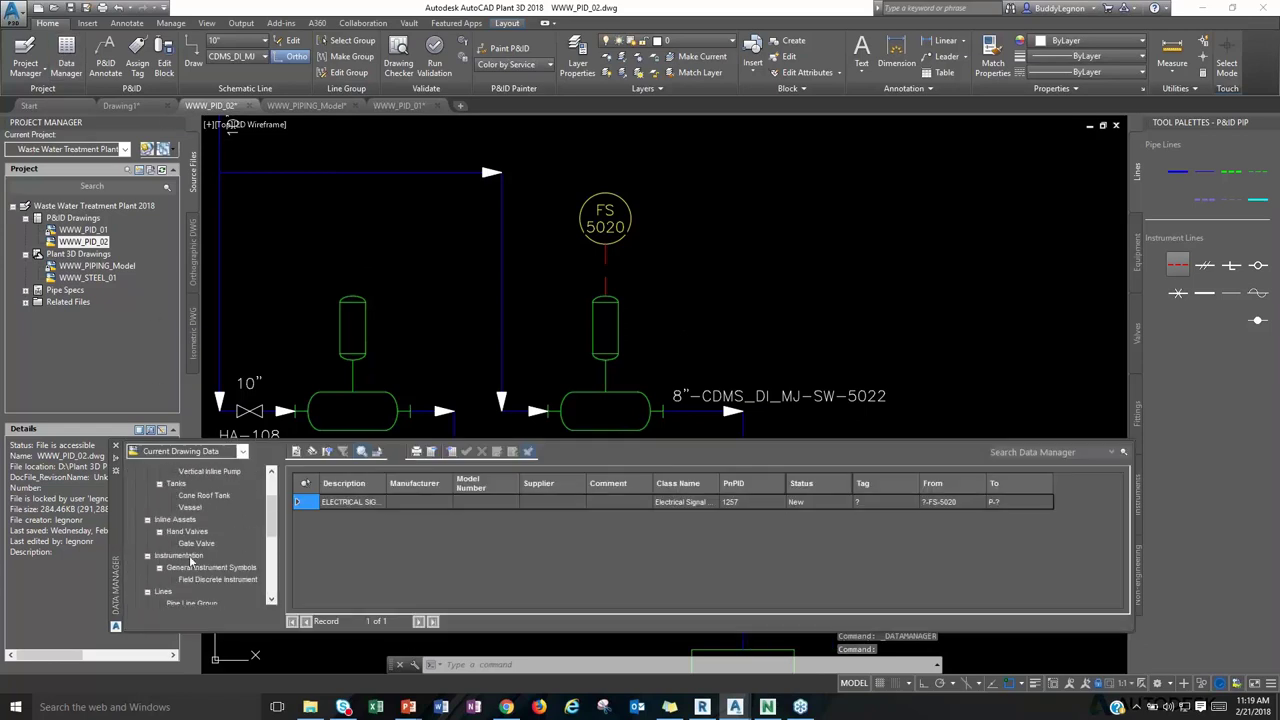
left_click(198, 580)
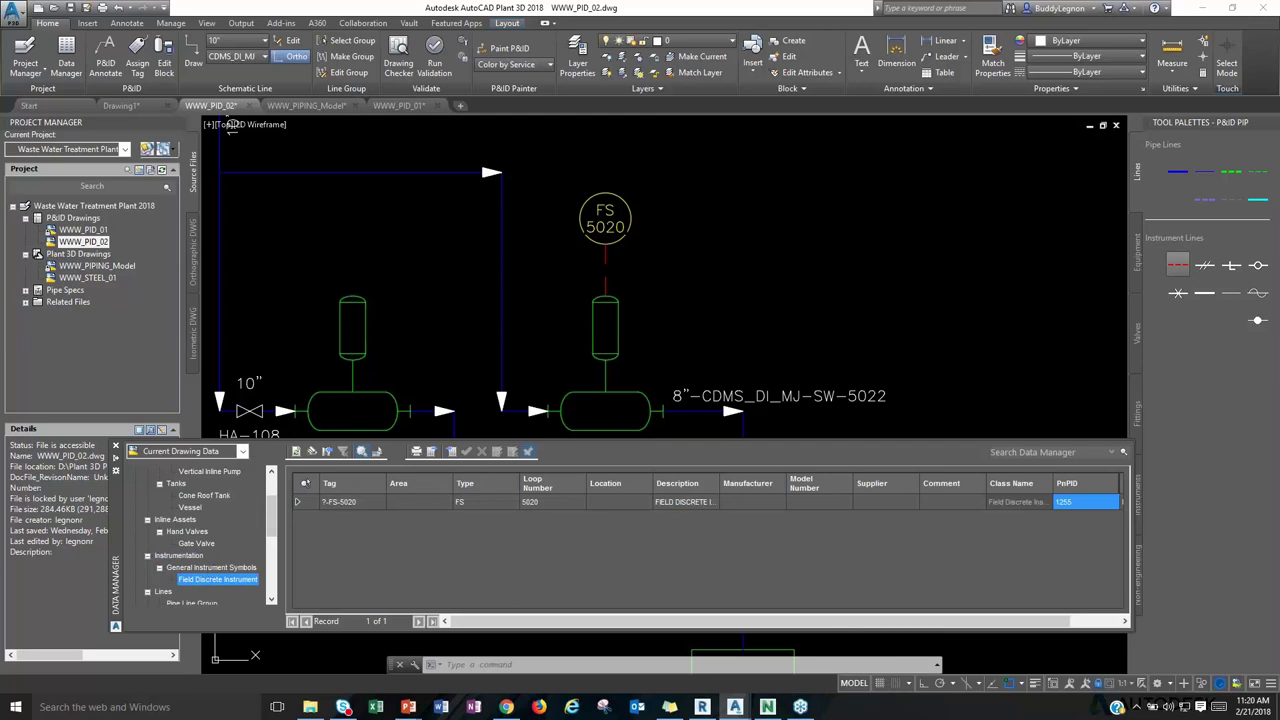
left_click(300, 502)
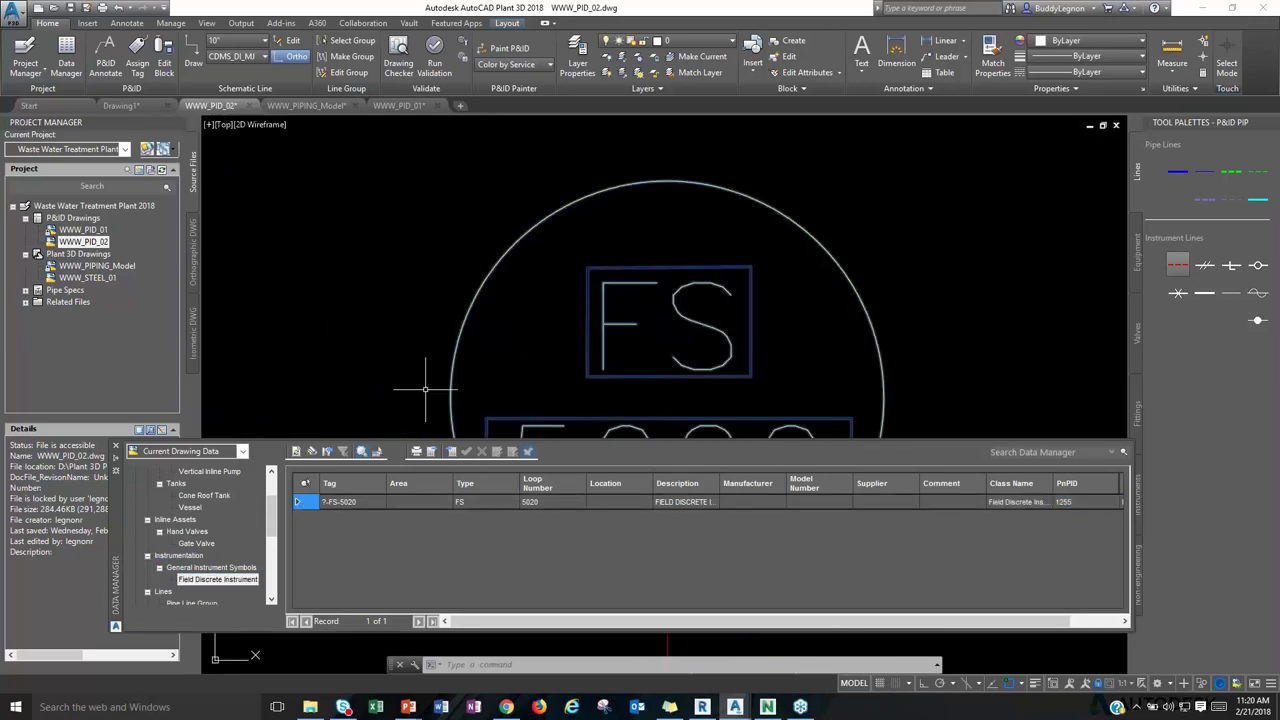
left_click(592, 503)
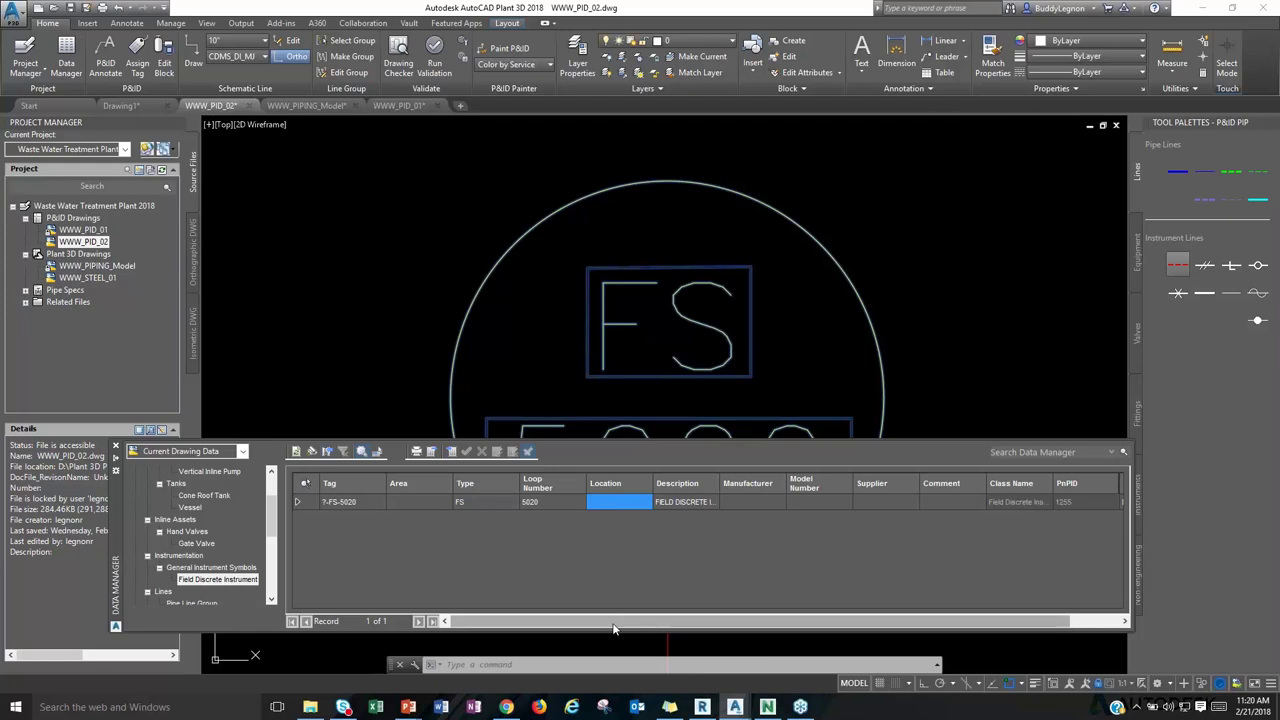
mouse_move(541, 623)
left_mouse_down()
mouse_move(598, 623)
mouse_move(535, 625)
left_mouse_up()
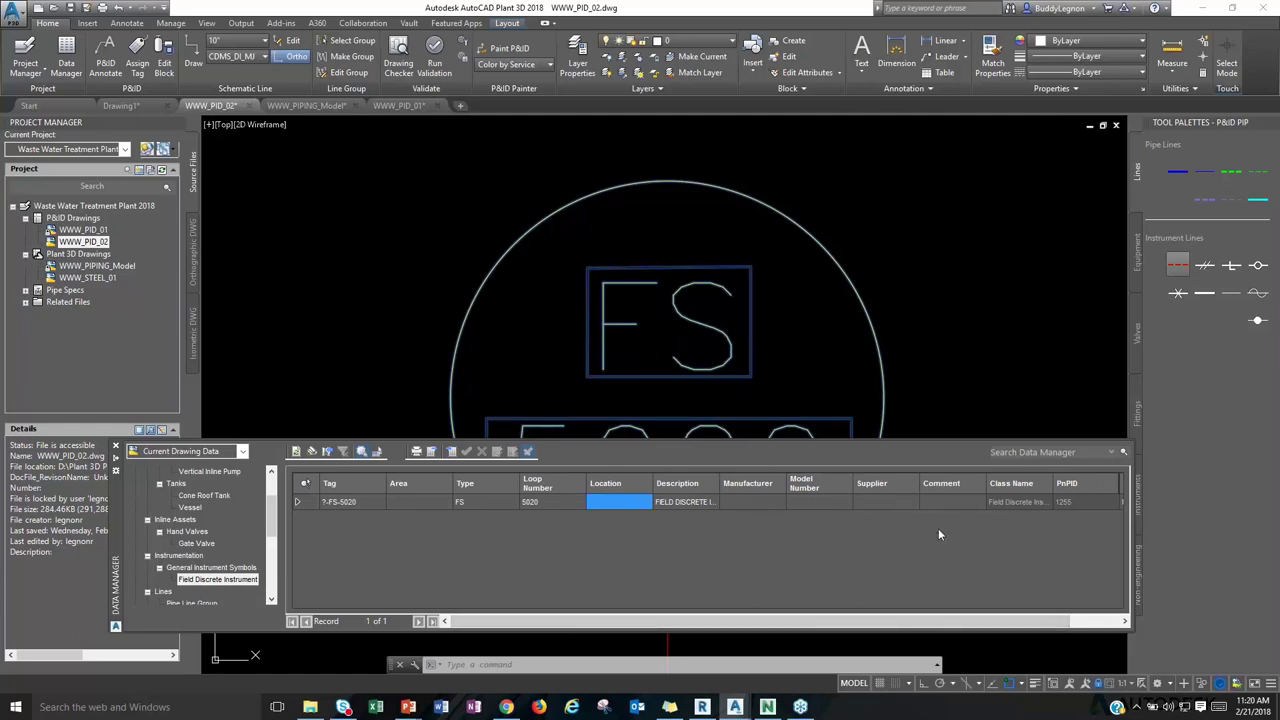
left_click_drag(643, 616, 695, 616)
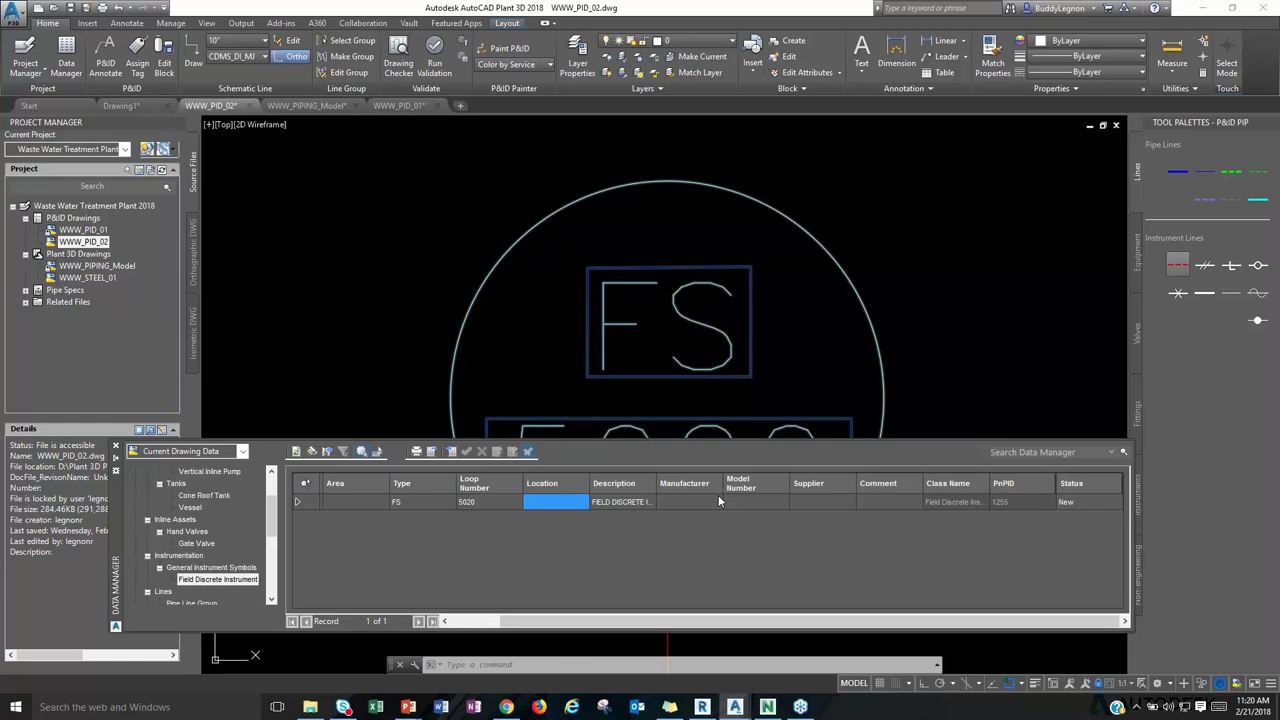
left_click_drag(658, 617, 690, 621)
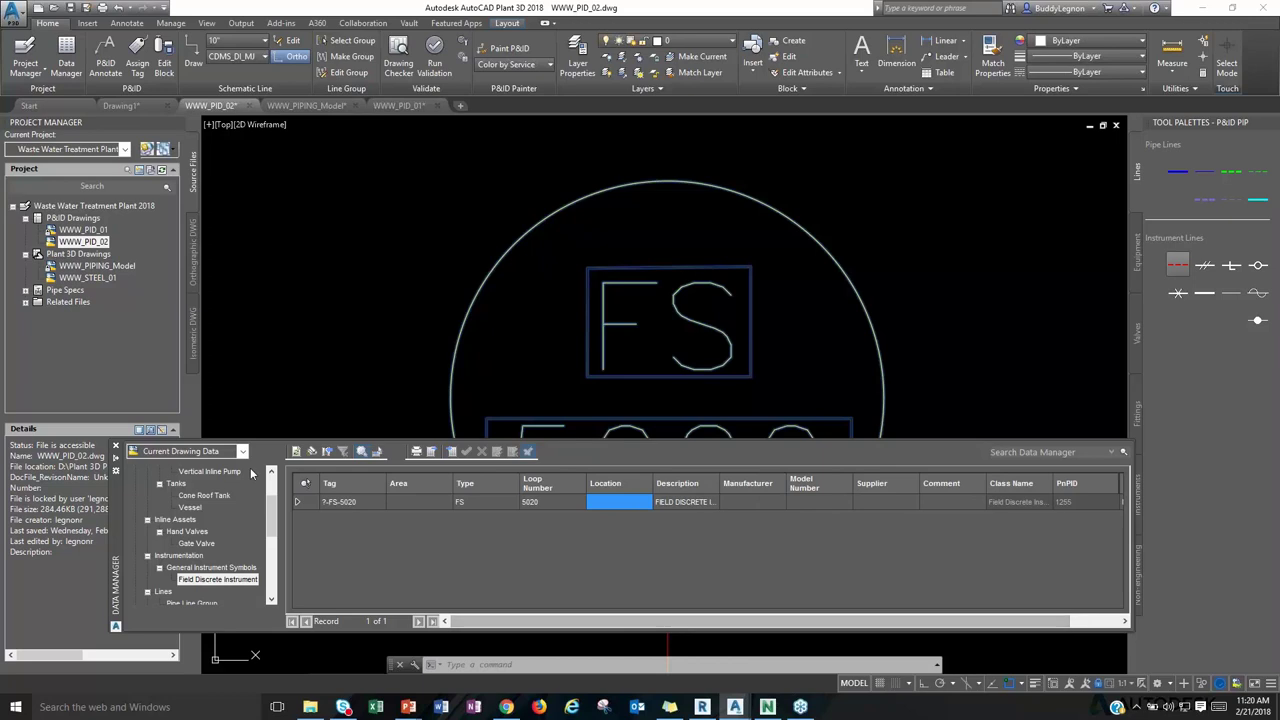
left_click(243, 452)
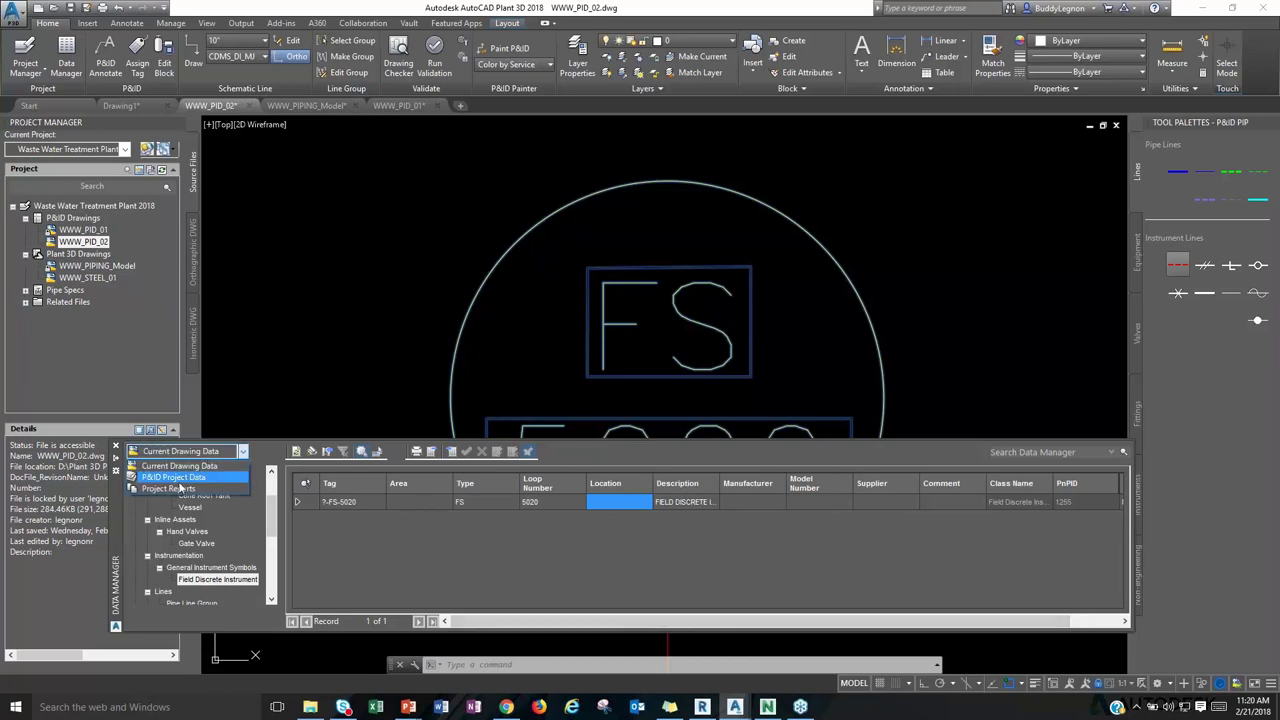
Show Project Reports and step through Document Registry, Equipment, Instrument, Line, Nozzle and Specialty Items lists.
left_click(177, 489)
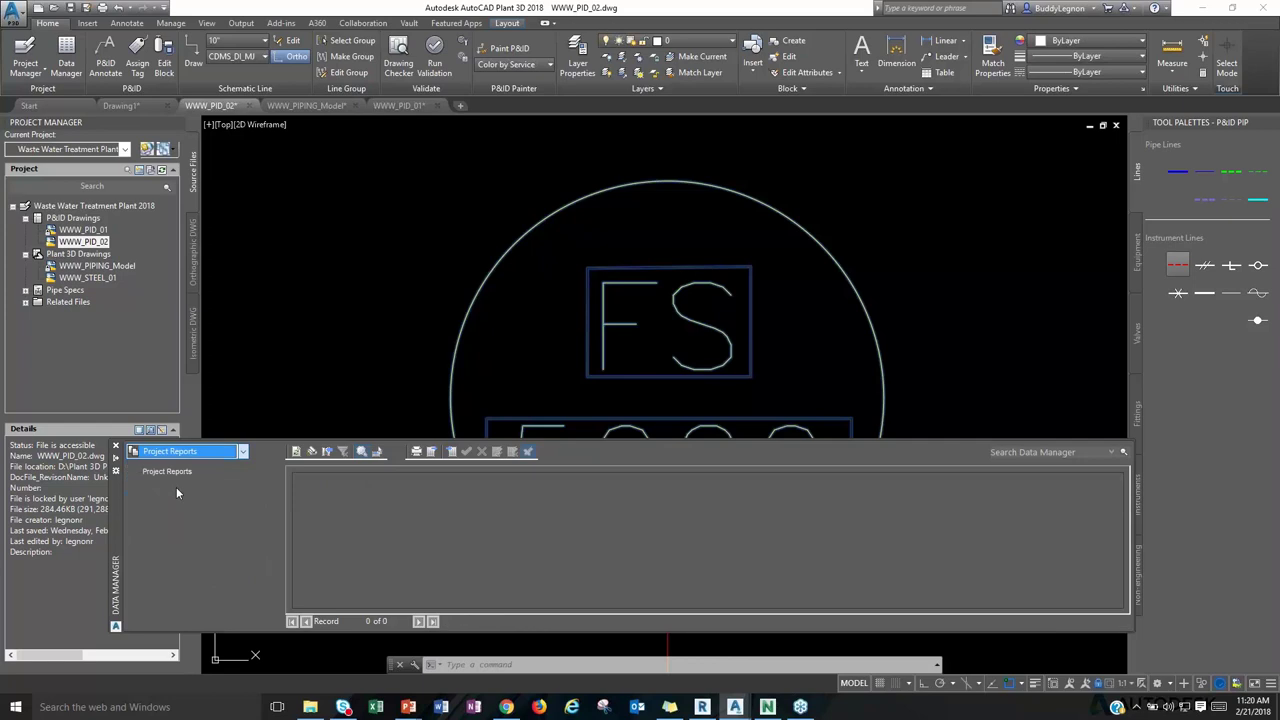
double_click(166, 471)
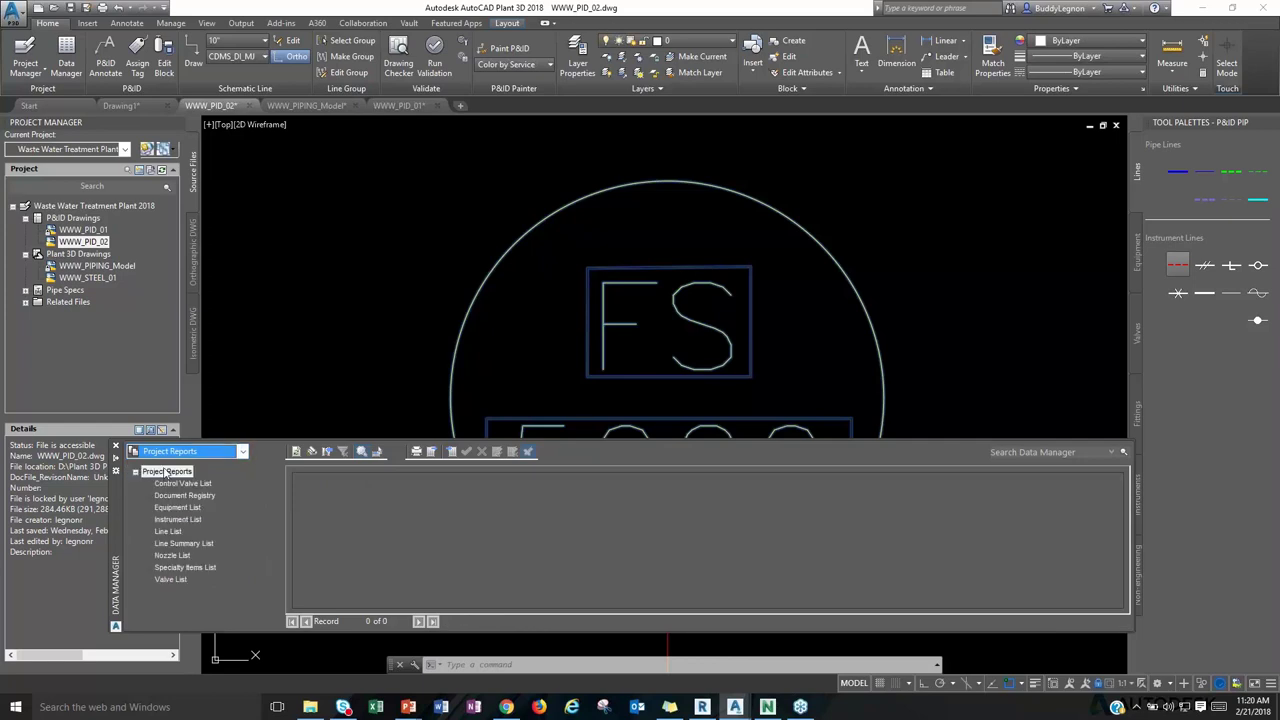
left_click(179, 483)
left_click(181, 496)
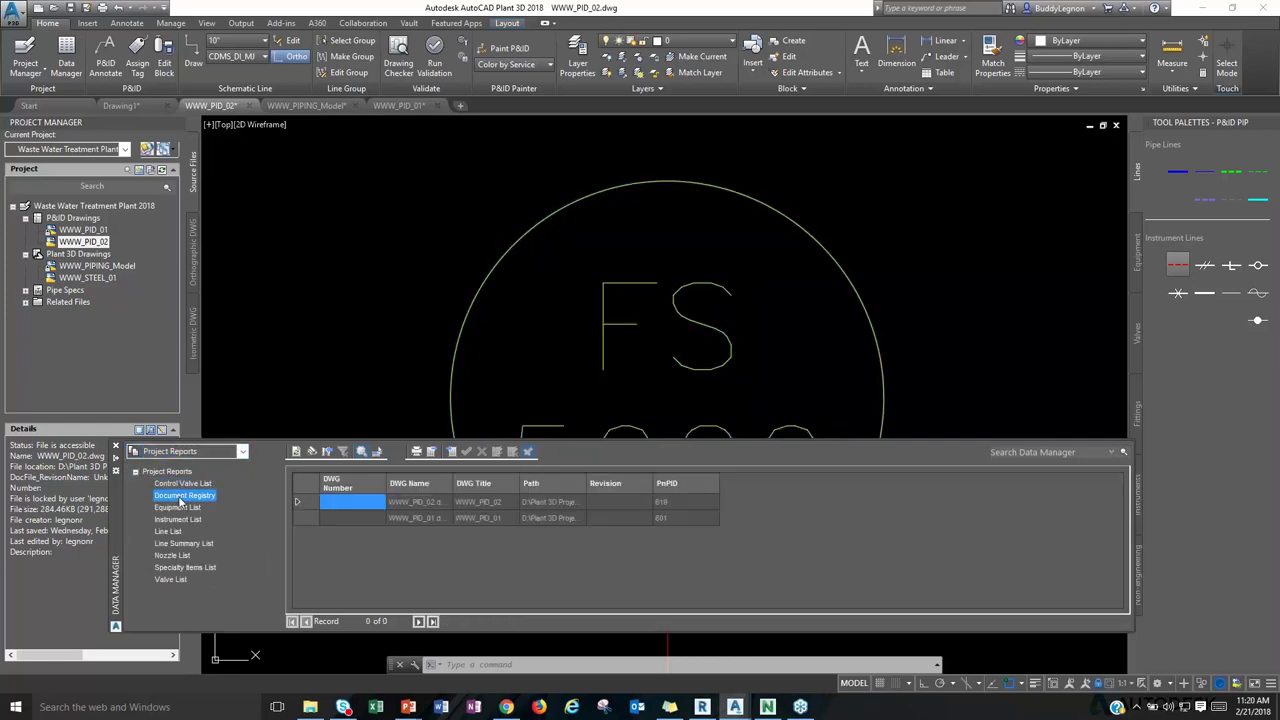
left_click(179, 507)
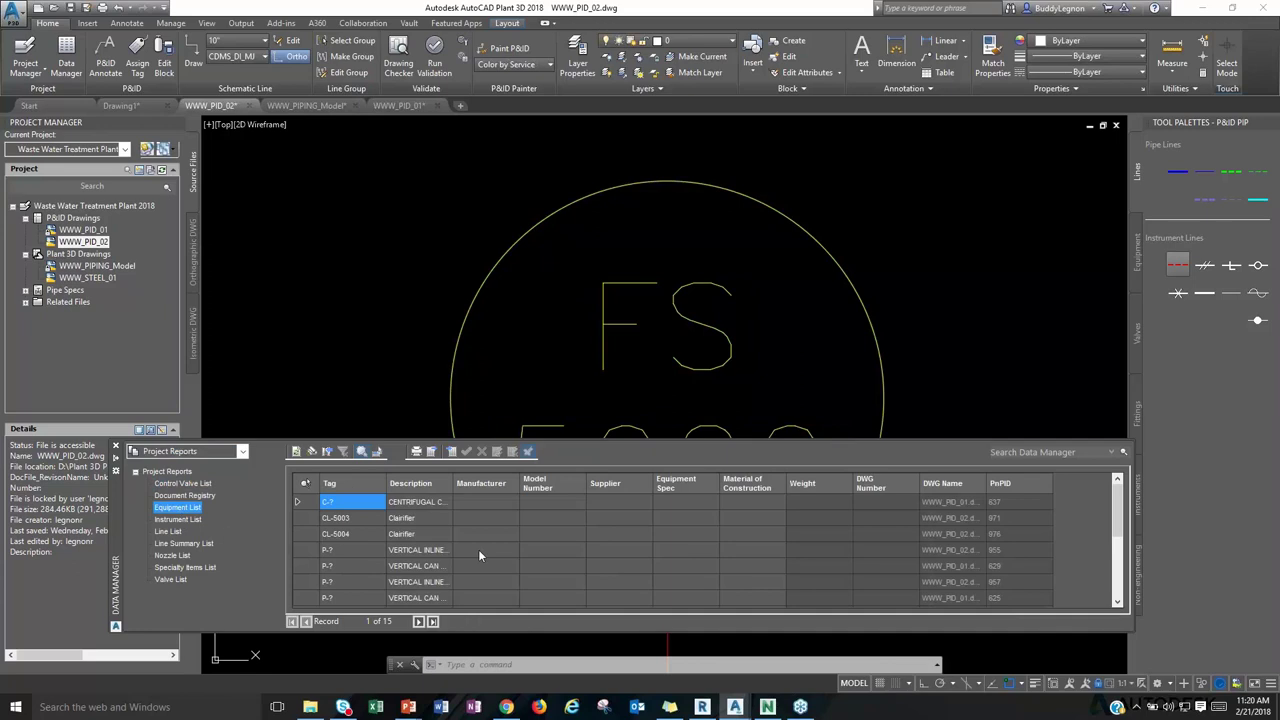
left_click(166, 522)
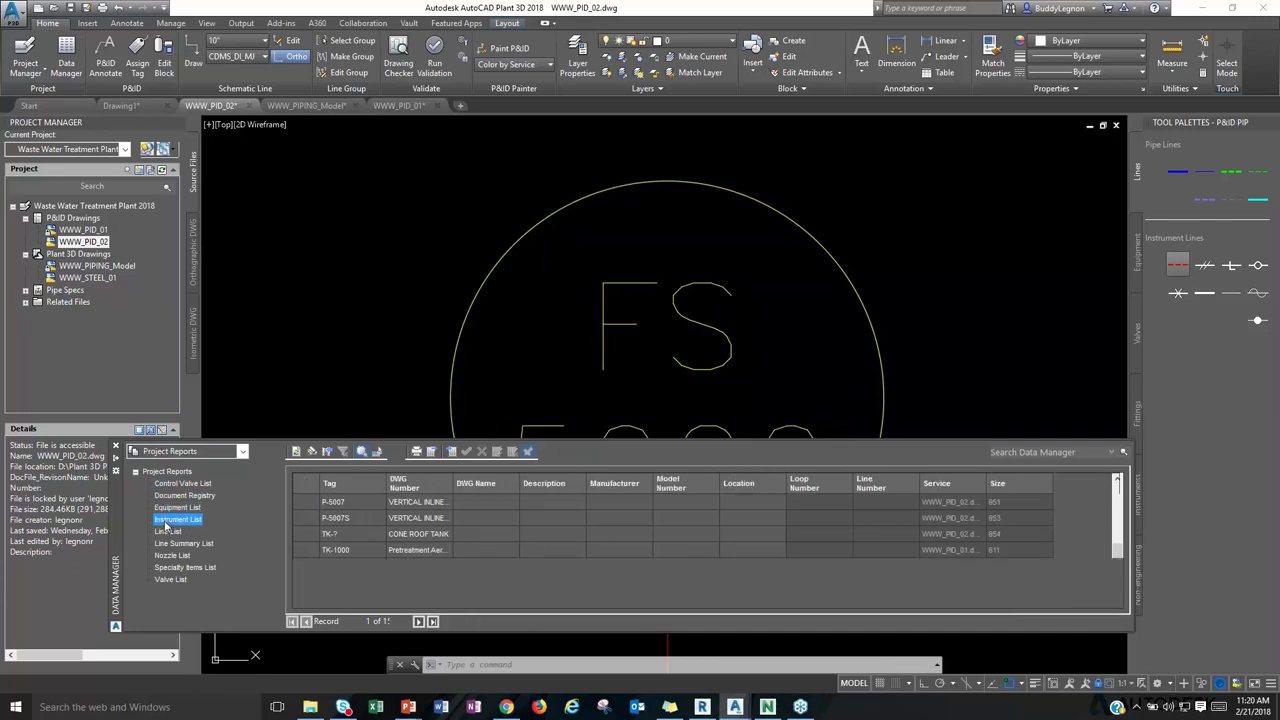
left_click(168, 531)
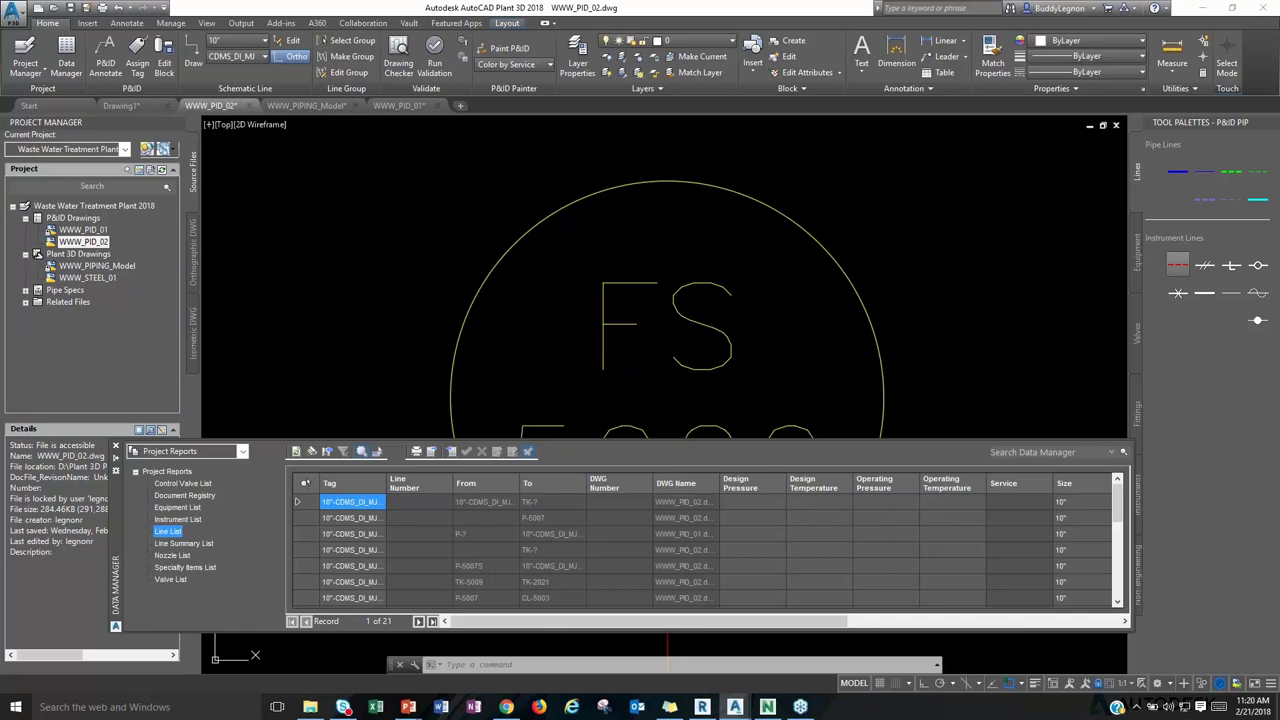
left_click_drag(553, 617, 640, 628)
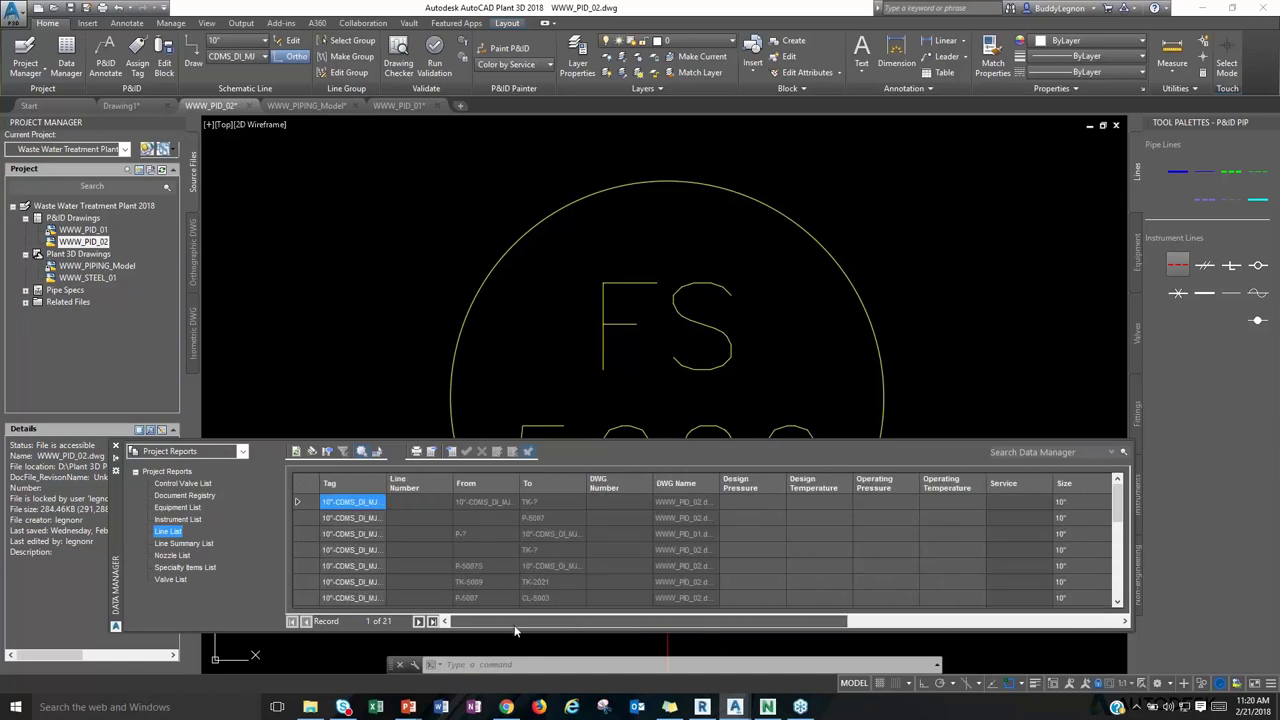
left_click(167, 543)
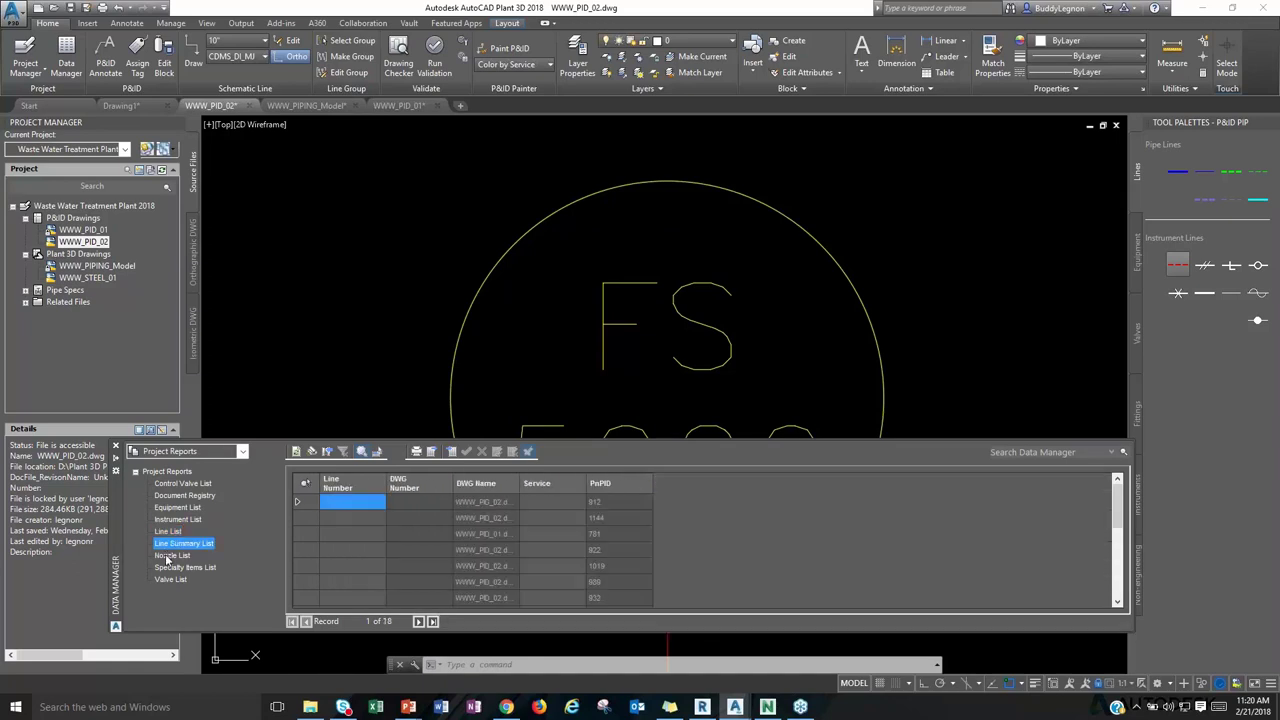
left_click(170, 555)
left_click(172, 567)
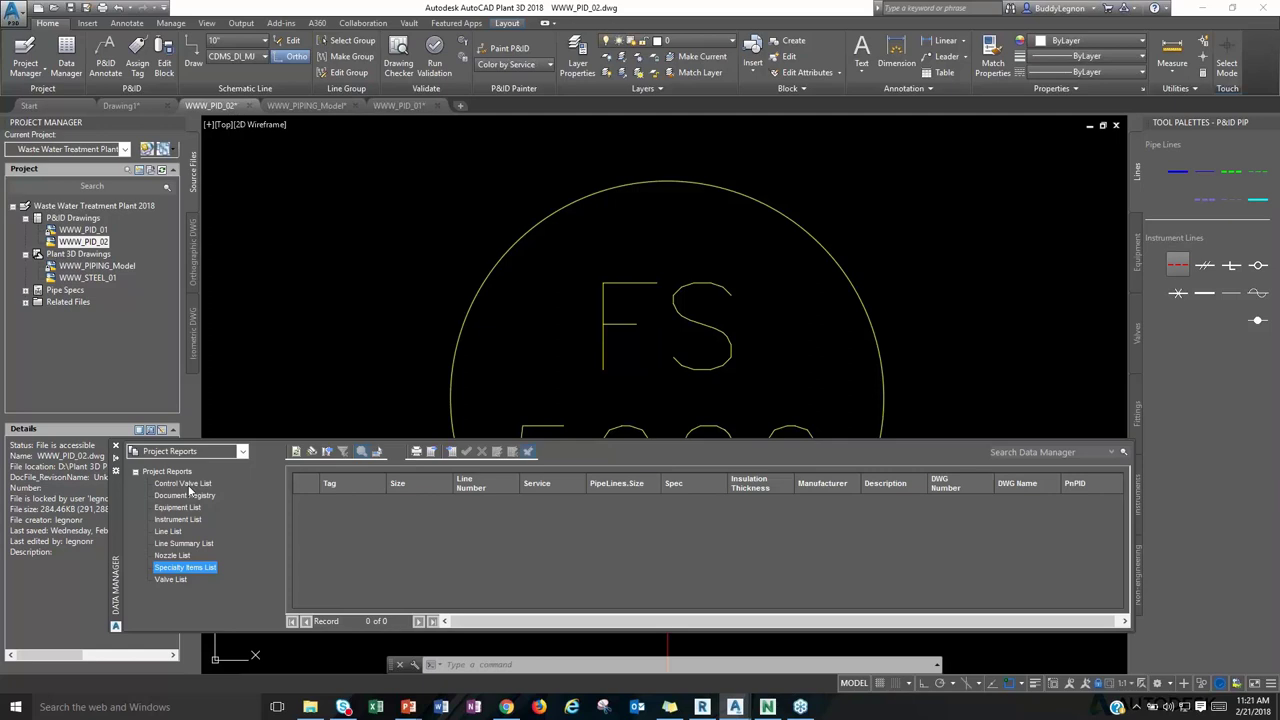
left_click(240, 452)
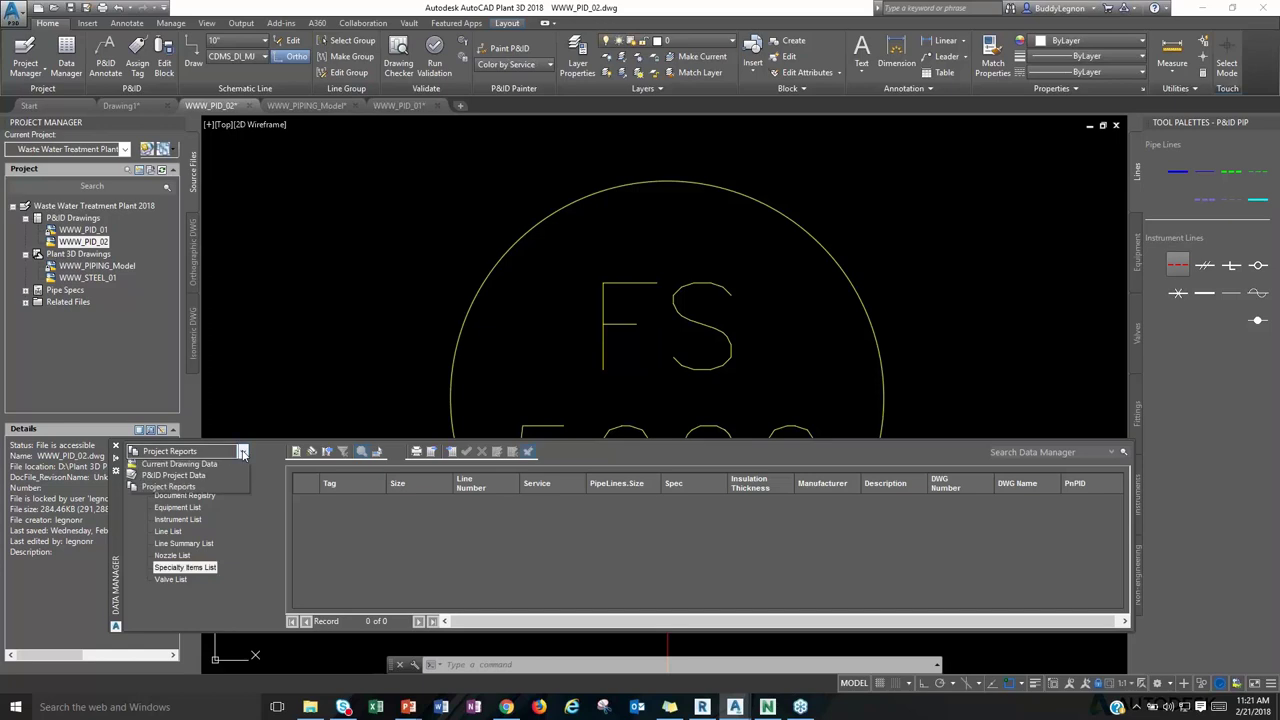
View P&ID Project Data for centrifugal compressors, clarifiers, vertical inline pumps and cone roof tanks.
left_click(193, 478)
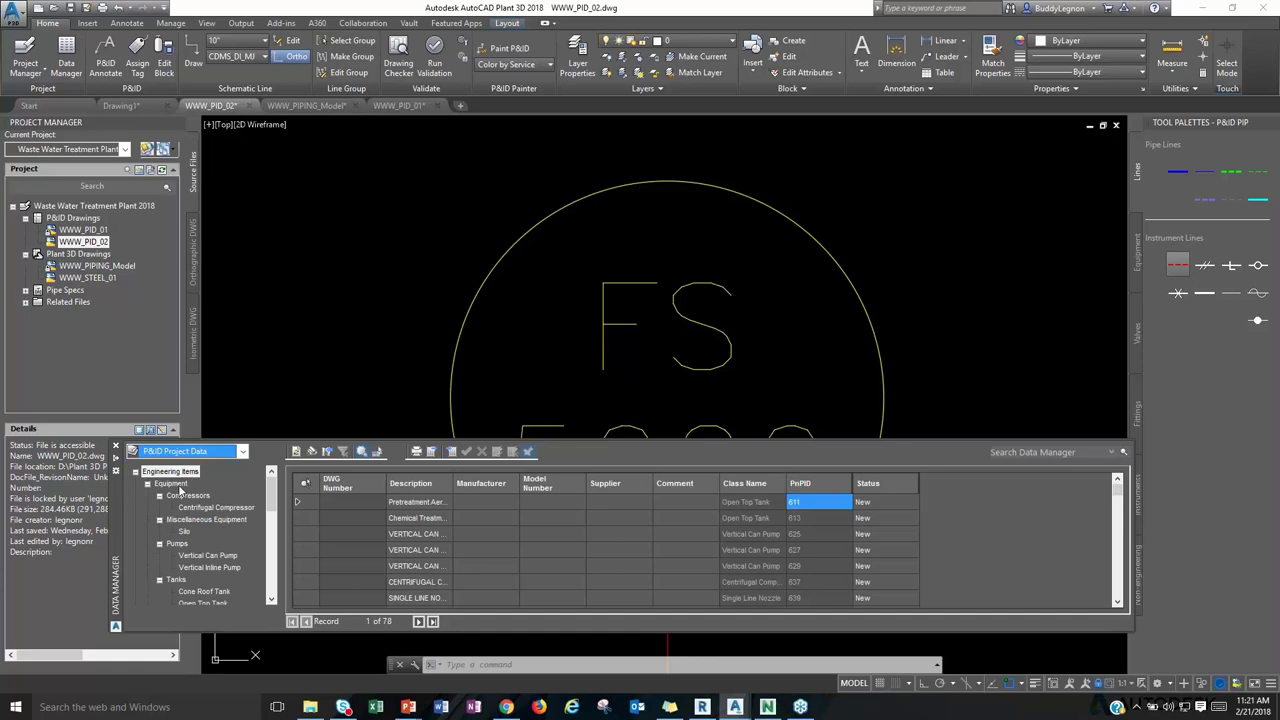
left_click(214, 507)
left_click(204, 520)
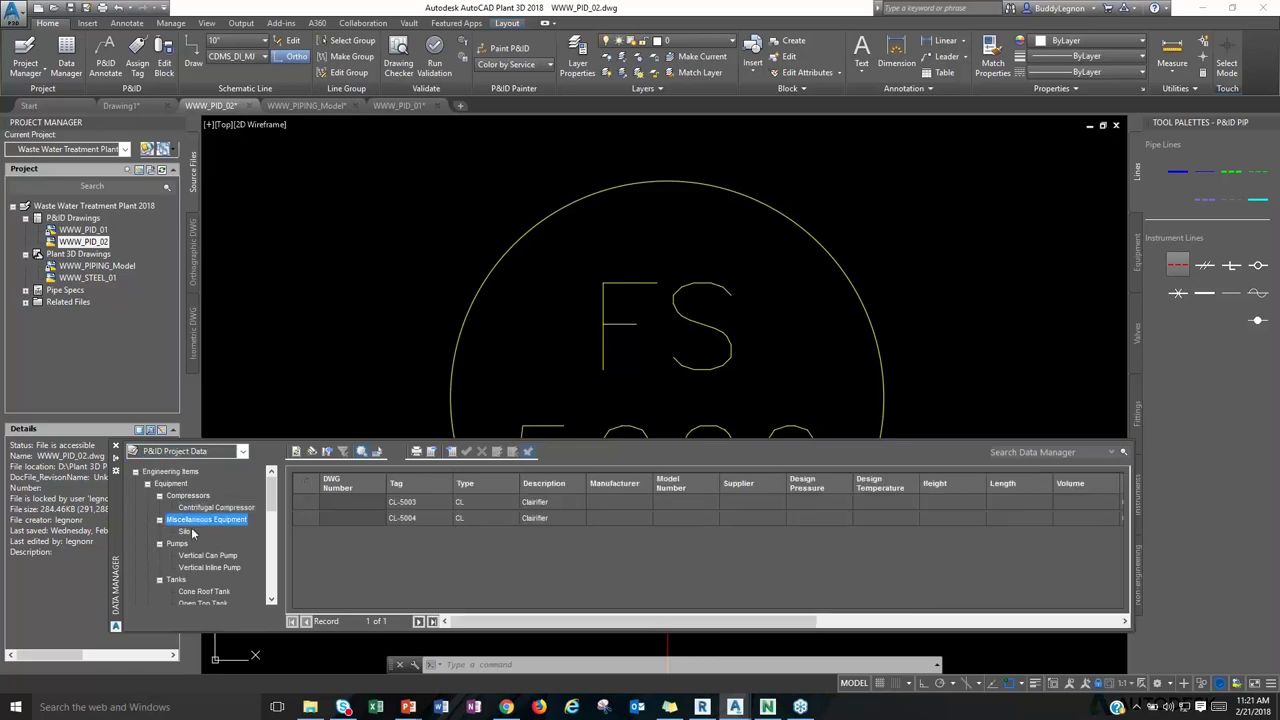
left_click(194, 567)
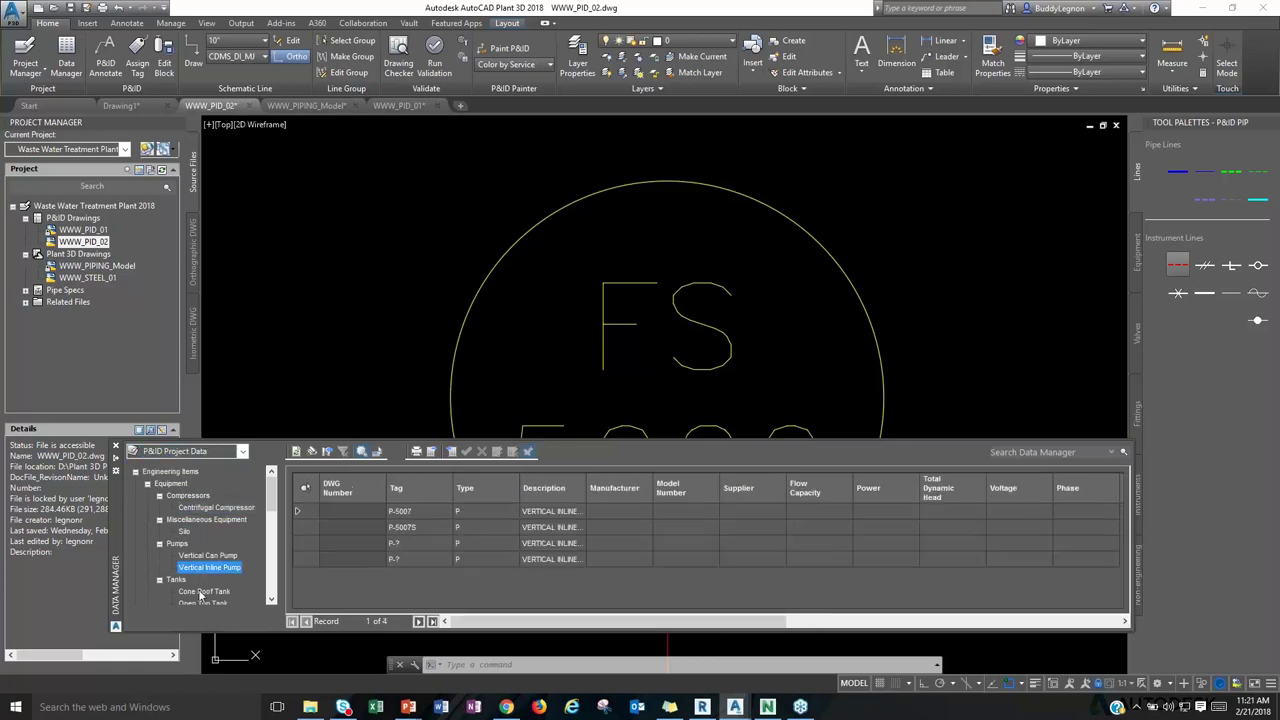
left_click(201, 592)
scroll(200, 590, "down", 2)
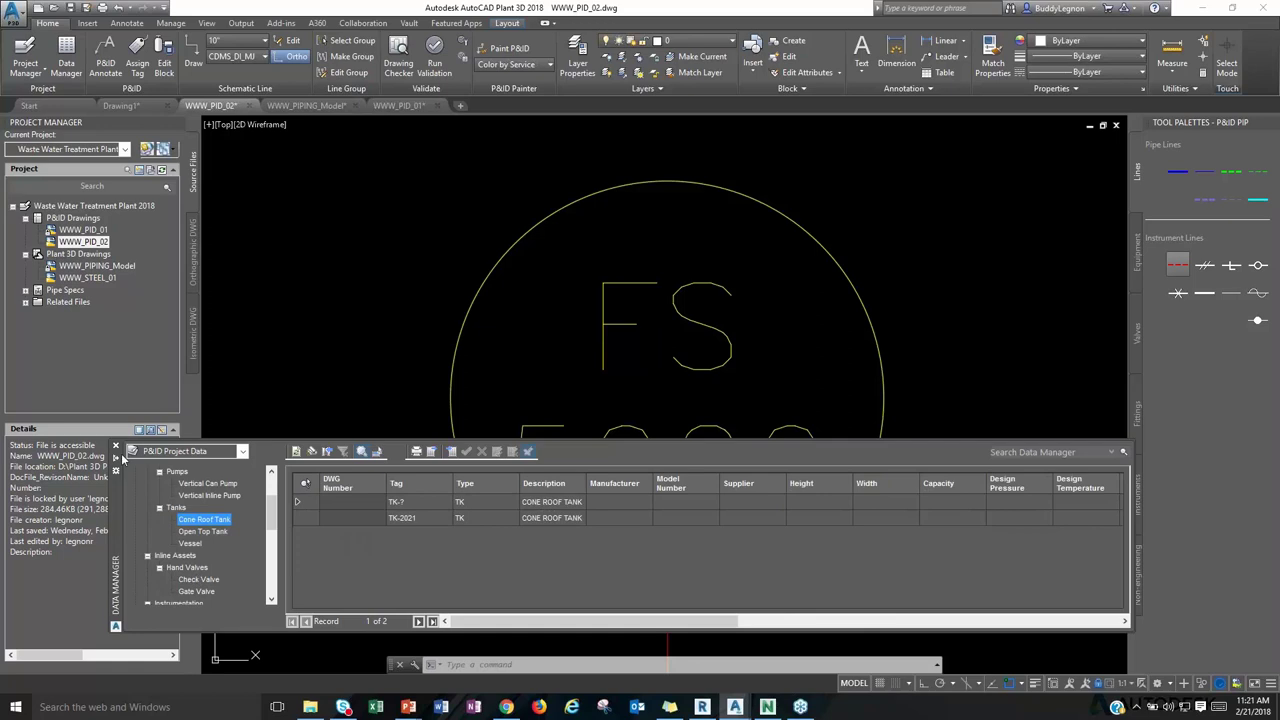
Zoom out, view the WWW_PIPING_Model drawing, then return to WWW_PID_02.
scroll(512, 447, "down", 2)
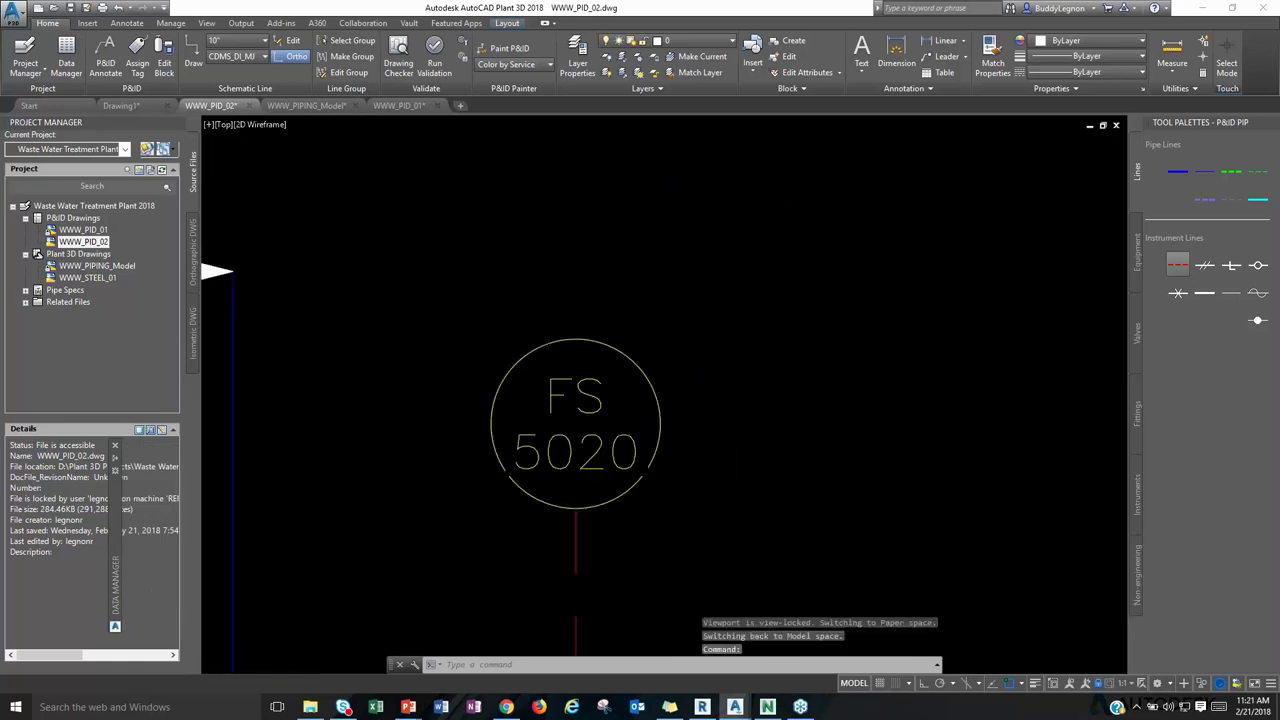
scroll(503, 440, "down", 2)
scroll(505, 450, "down", 2)
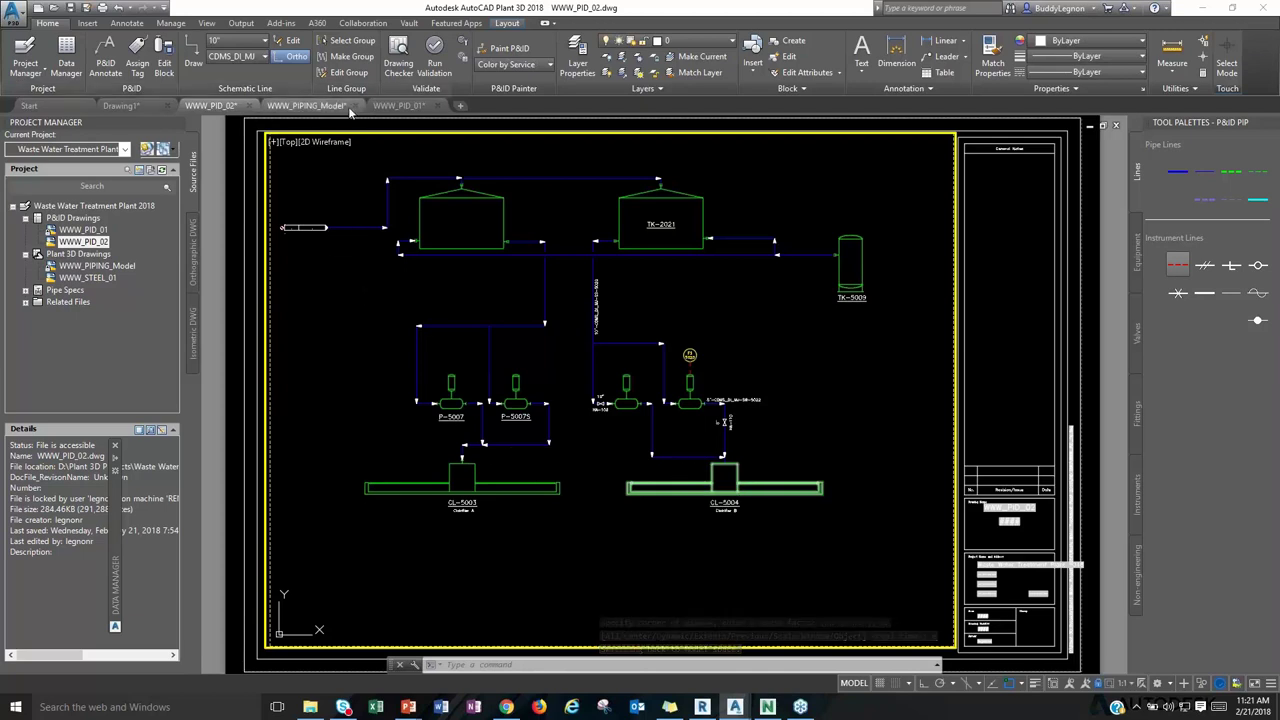
left_click(308, 107)
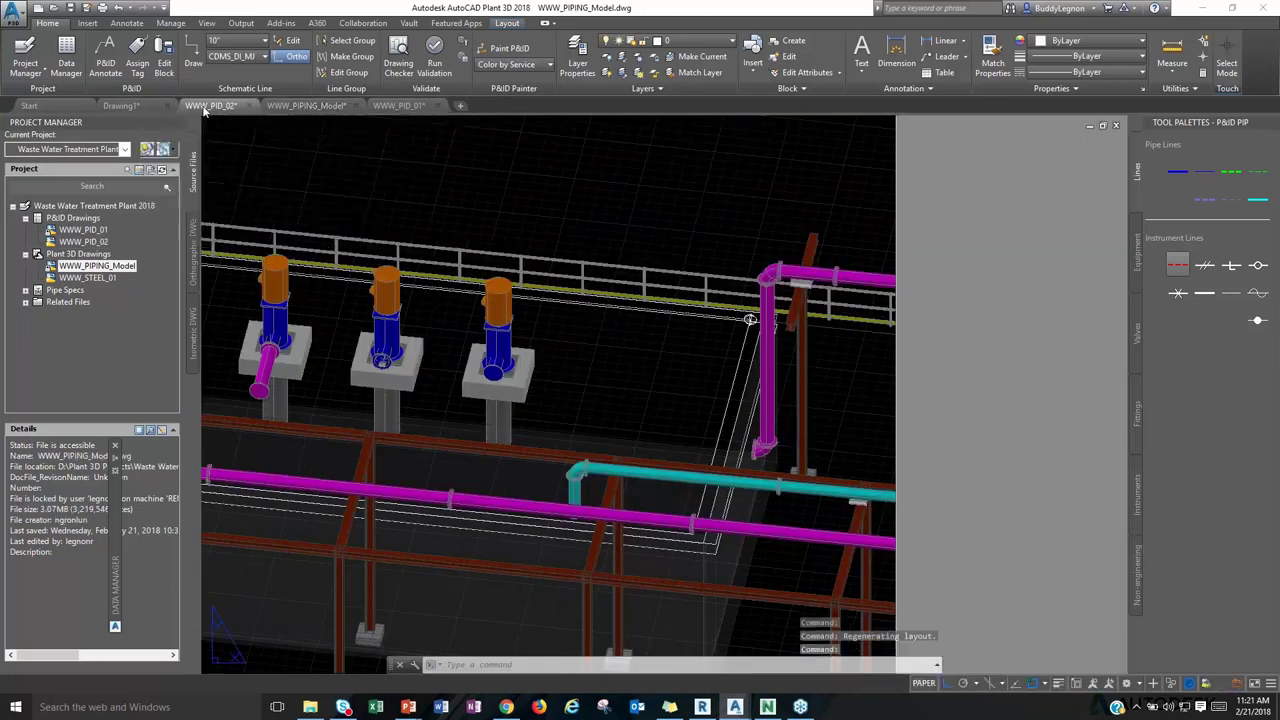
left_click(206, 107)
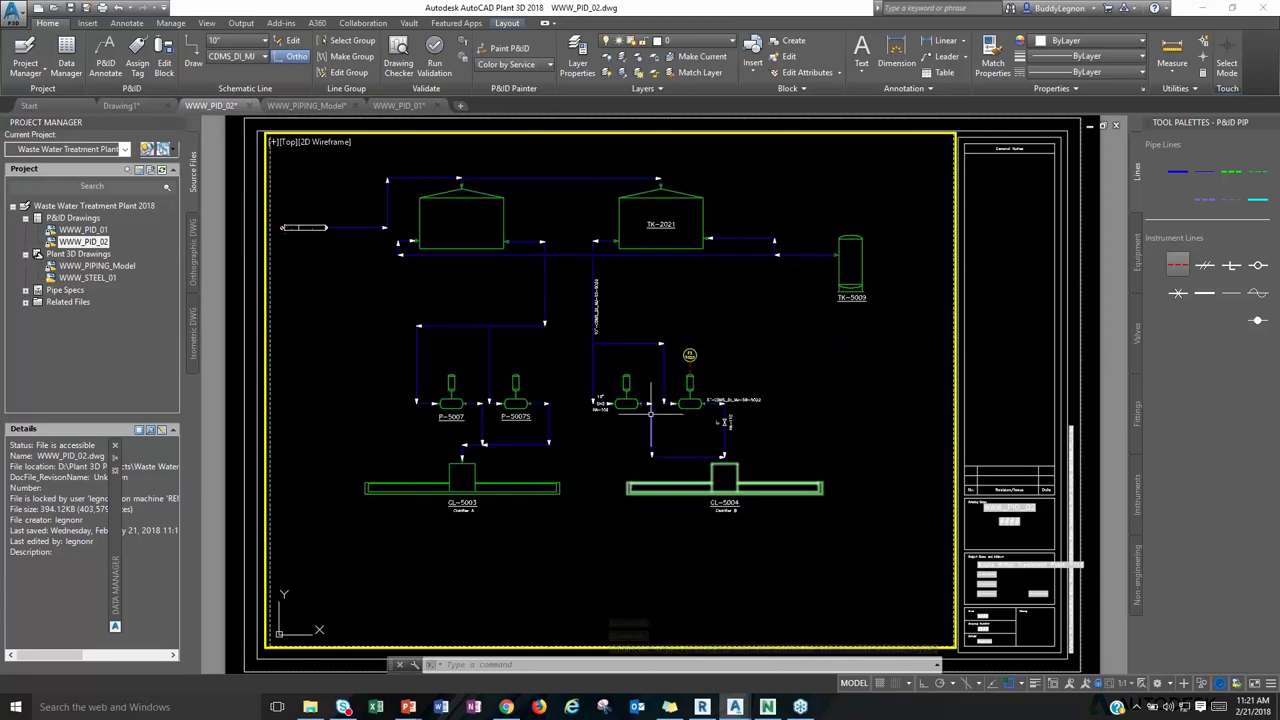
Retag the line at valve HA-110 as 10"-CDMS_DI_MJ-SW-5022 and pan it into view.
scroll(678, 423, "up", 2)
scroll(757, 438, "up", 4)
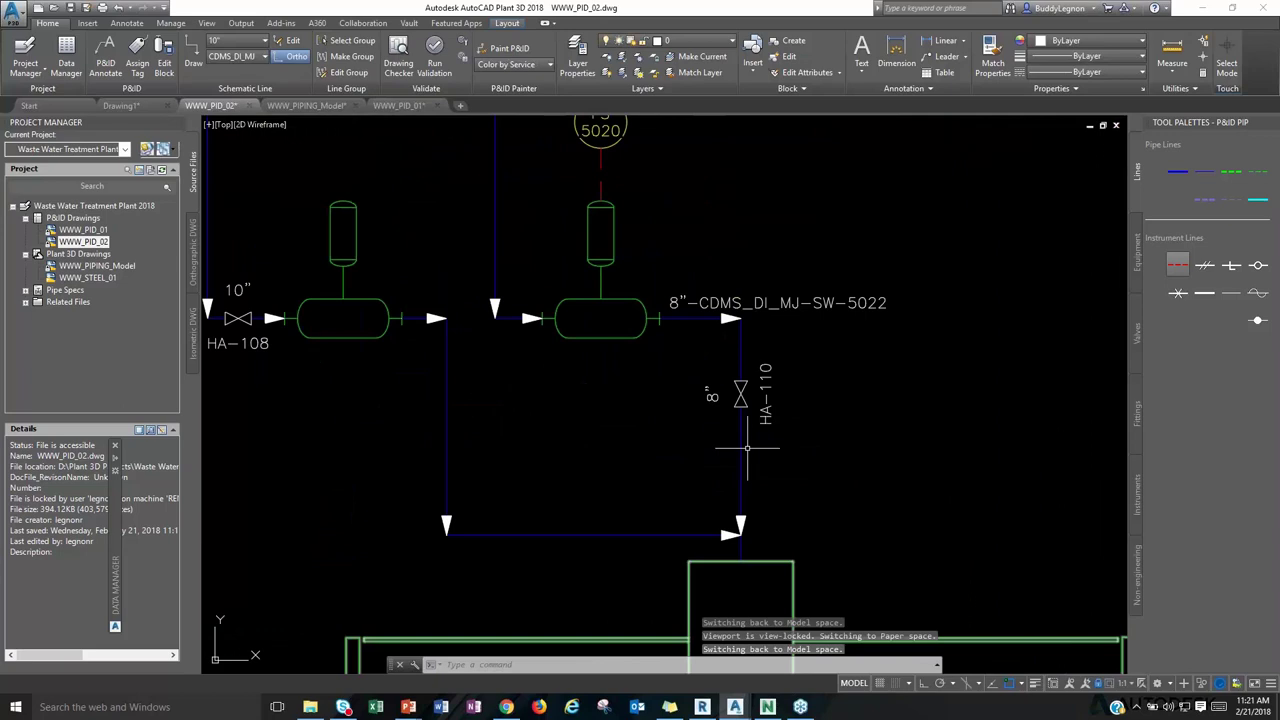
left_click(740, 452)
right_click(742, 452)
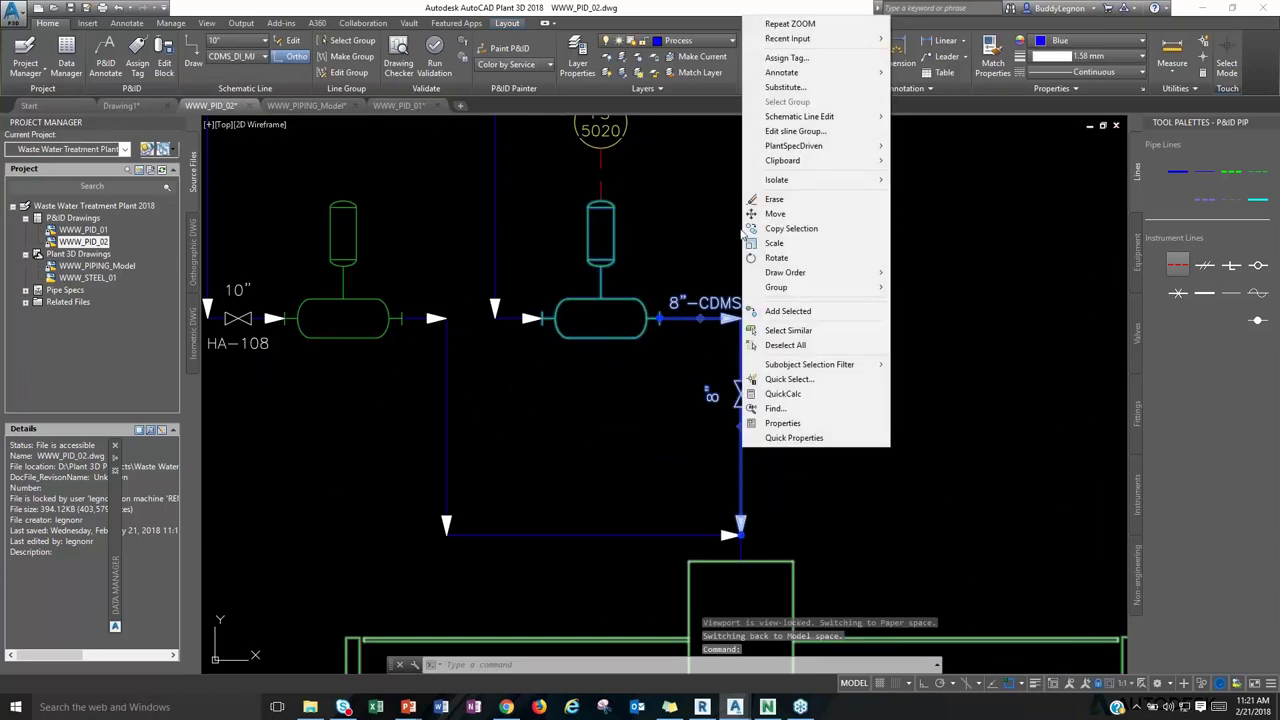
left_click(797, 63)
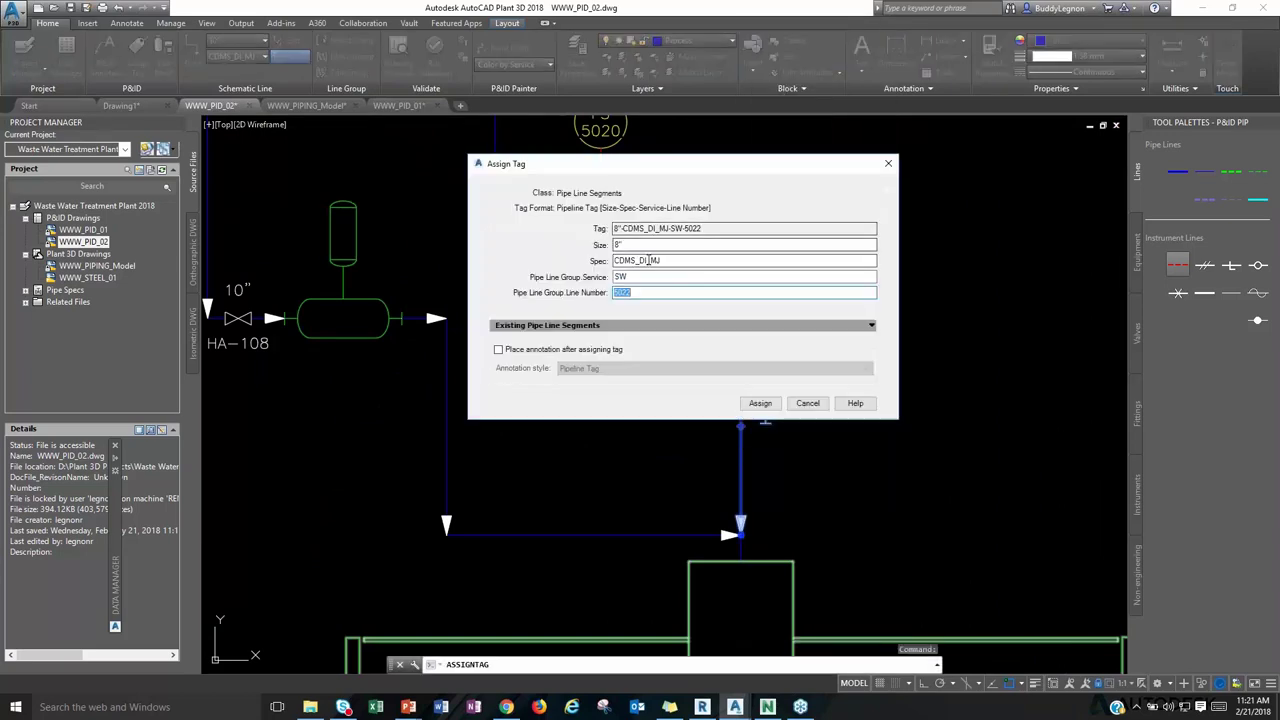
left_click(871, 244)
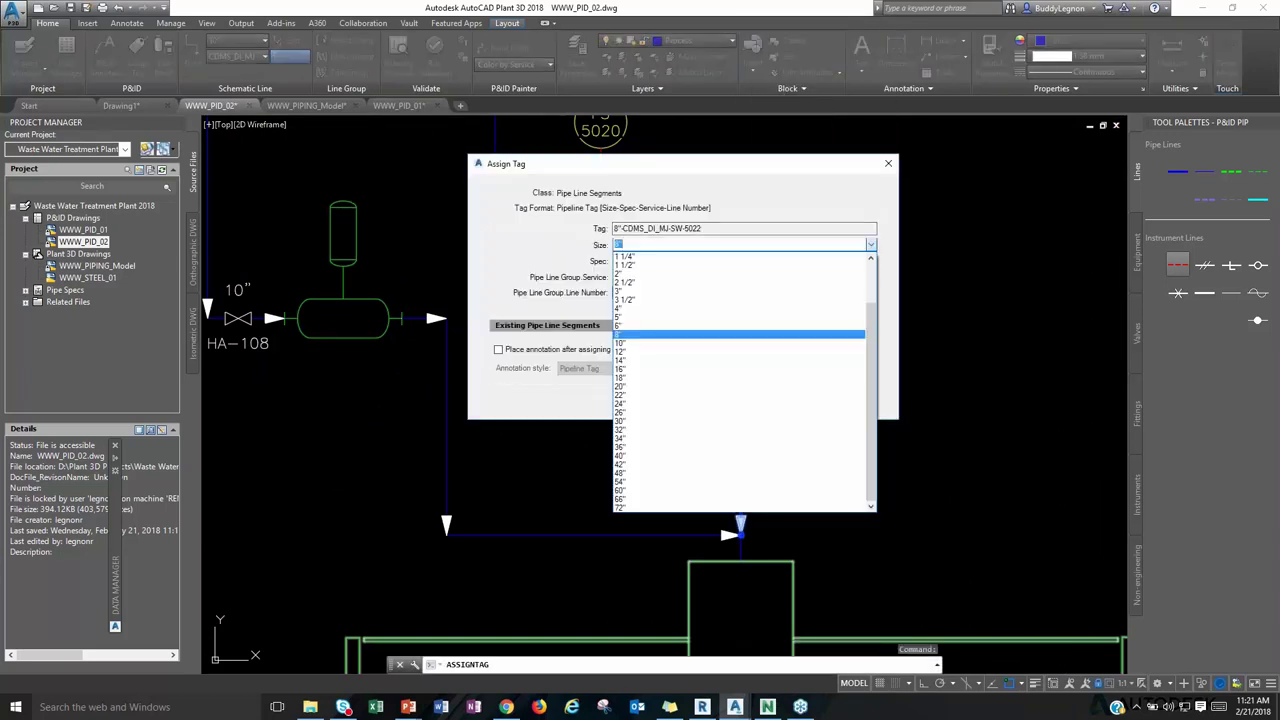
left_click(685, 343)
left_click(760, 403)
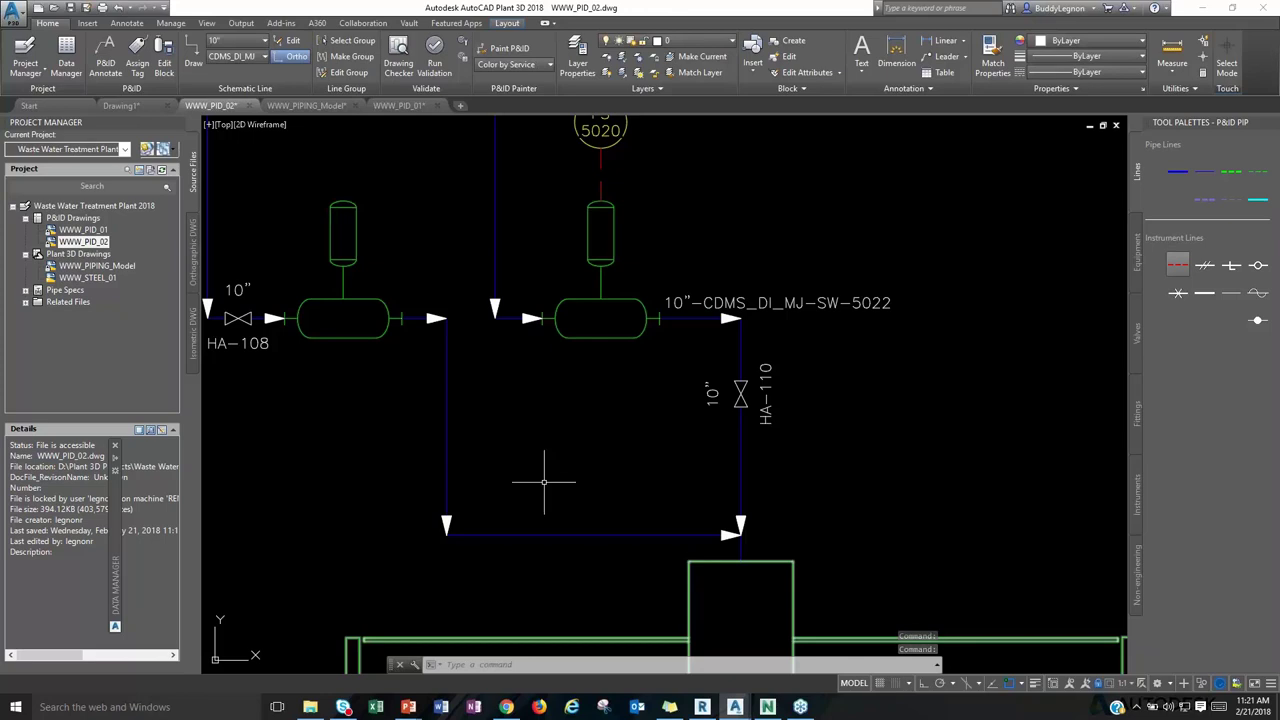
middle_click_drag(543, 486, 606, 479)
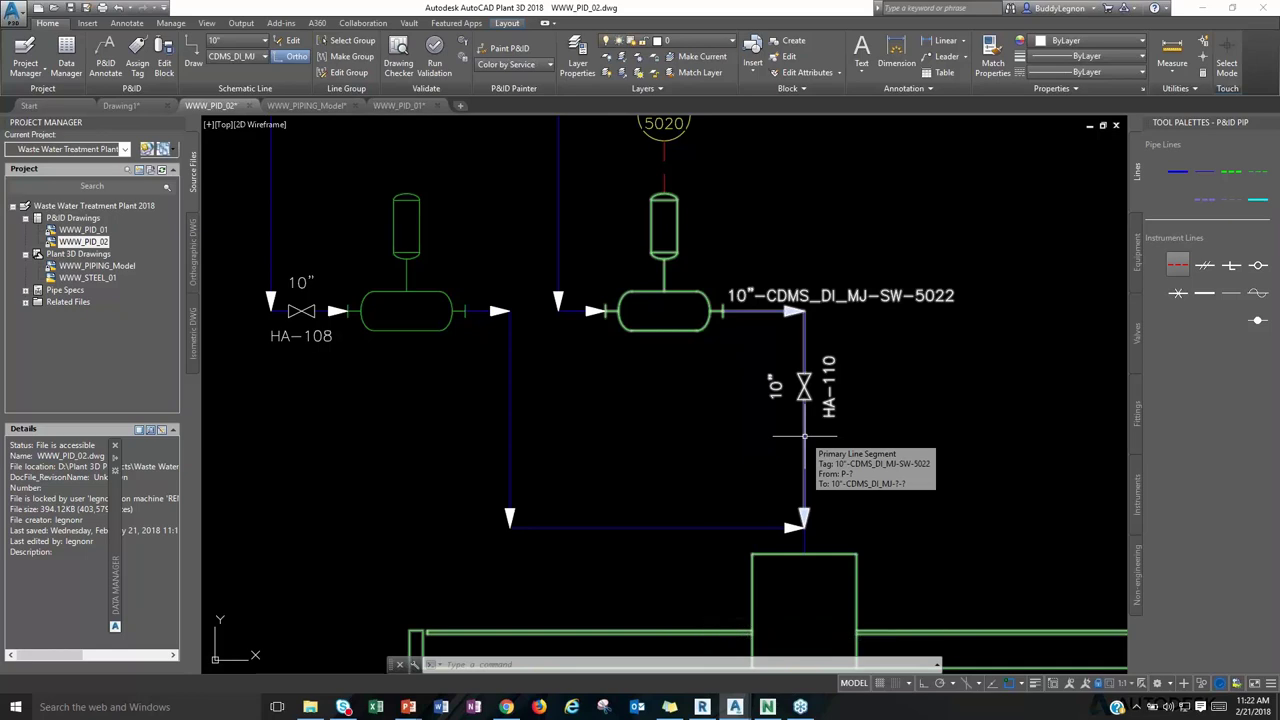
scroll(757, 429, "down", 2)
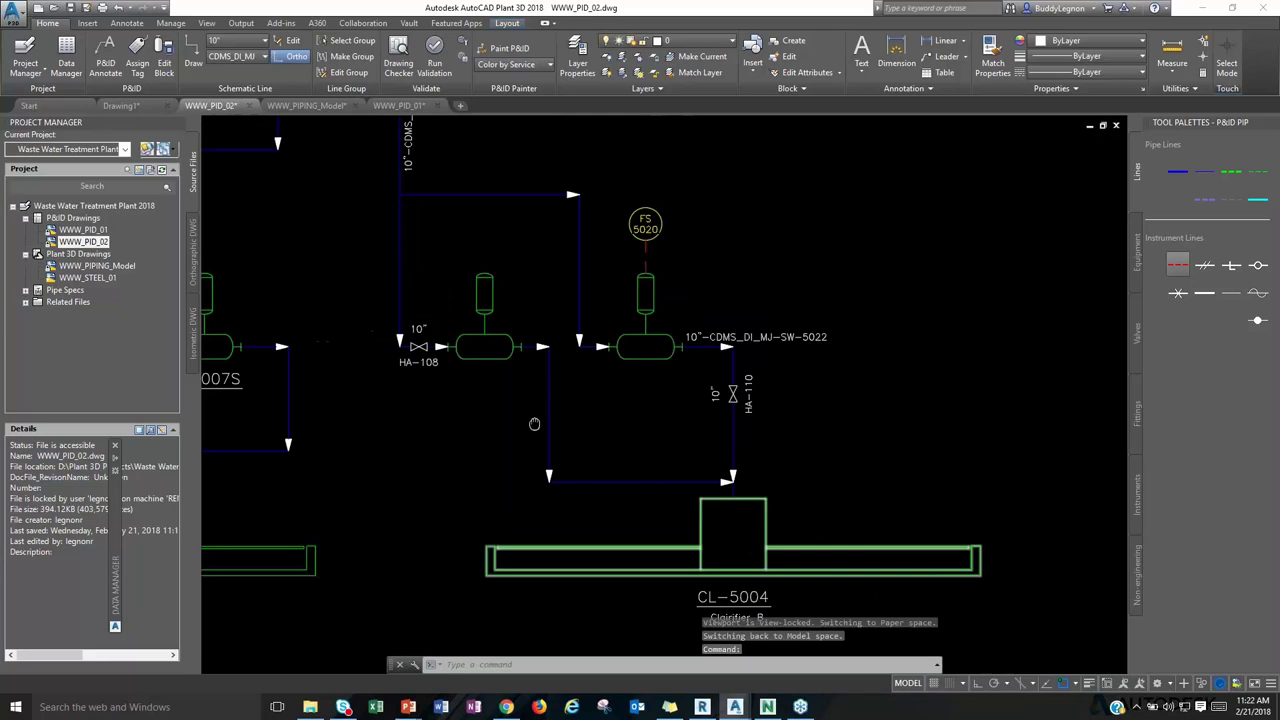
scroll(578, 452, "down", 2)
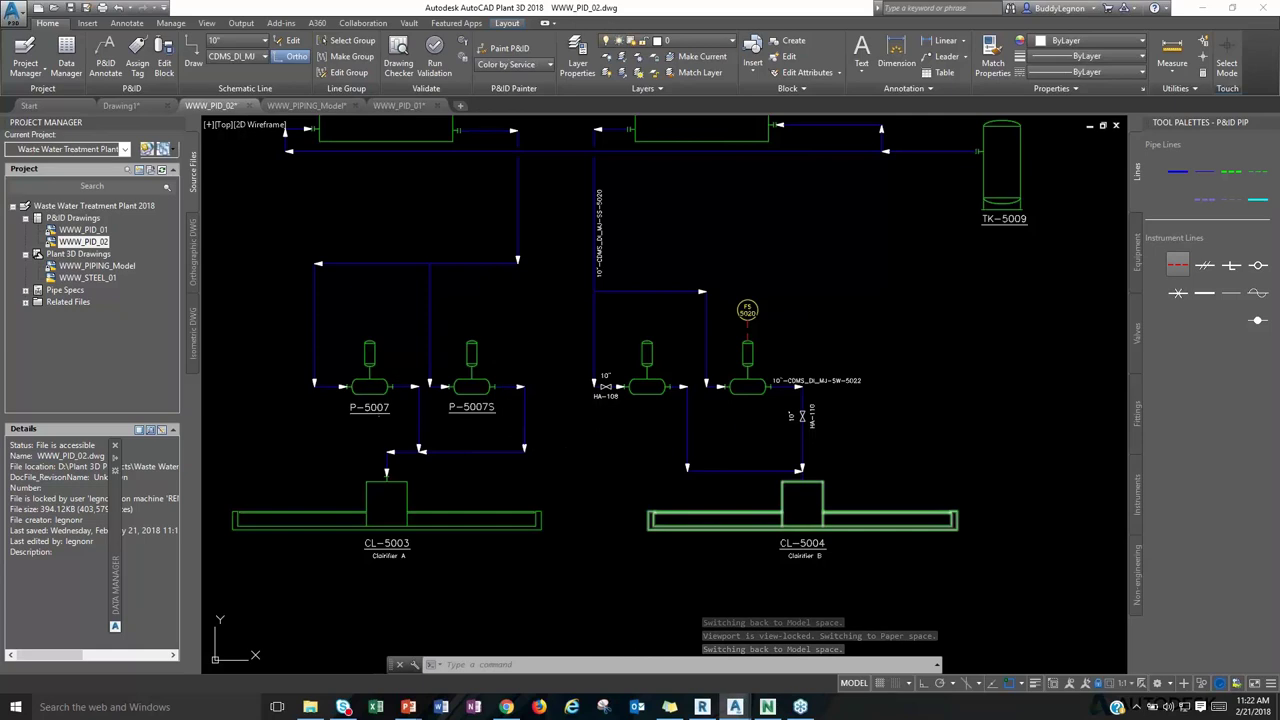
left_click(379, 386)
left_click(370, 386)
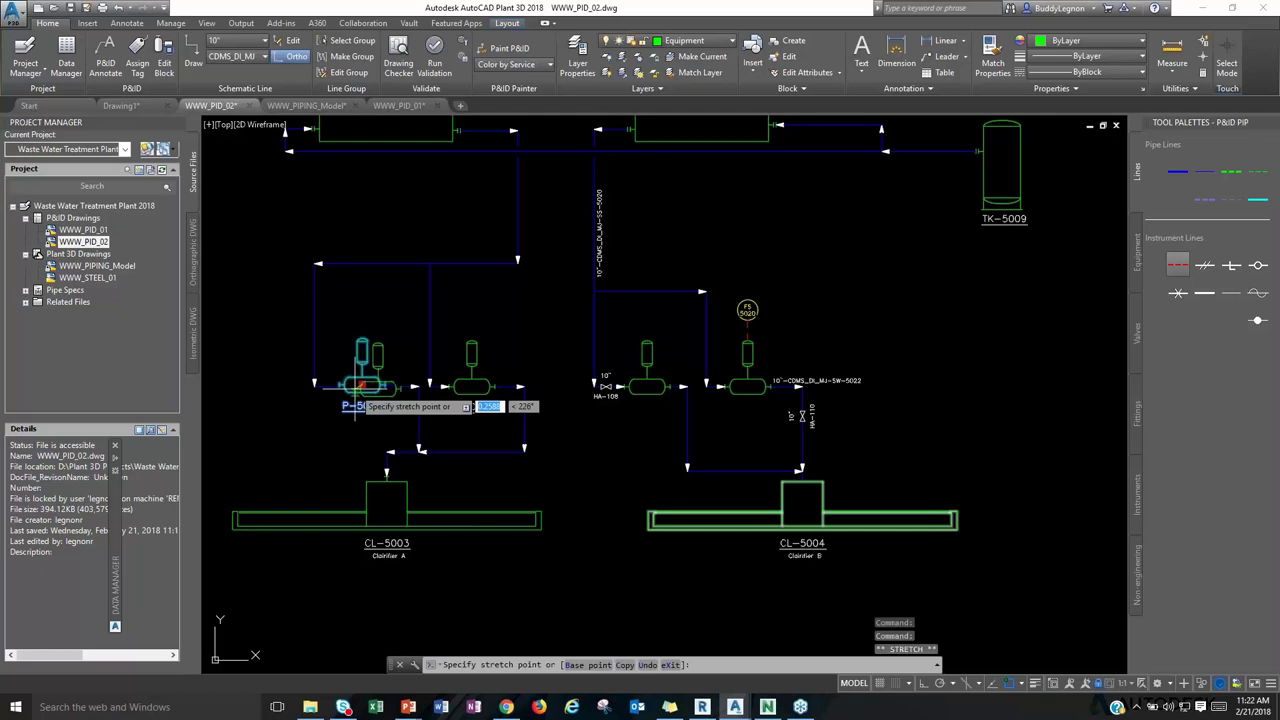
left_click(330, 410)
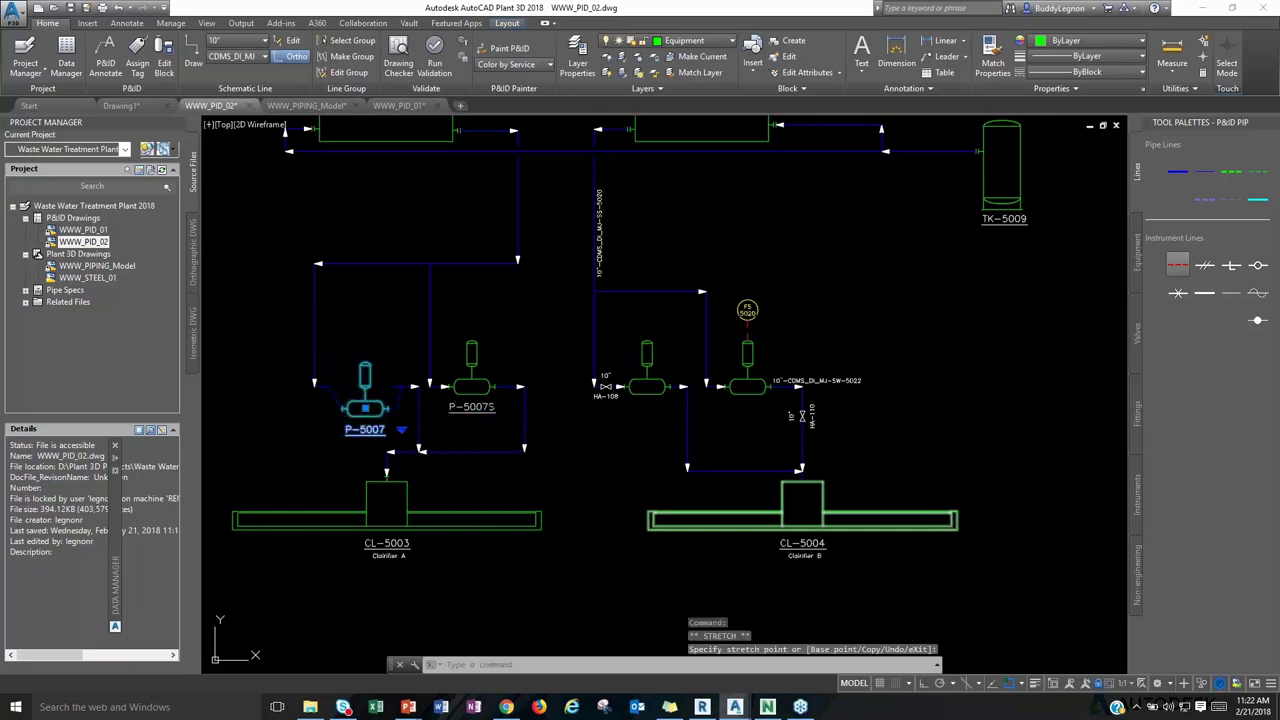
key("ctrl+z")
left_click(362, 380)
left_click(361, 358)
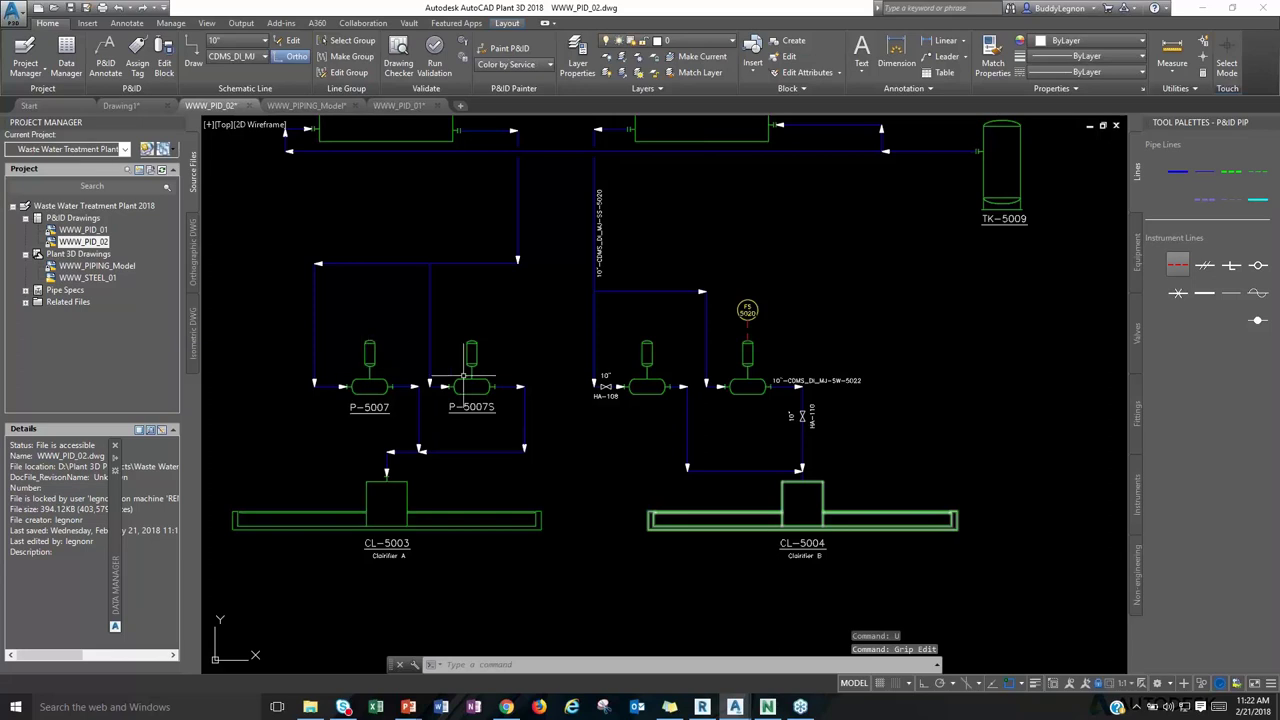
key("Escape")
scroll(432, 365, "down", 1)
scroll(432, 365, "down", 2)
Zoom to extents with Z, E and save the WWW_PID_02 drawing.
scroll(484, 412, "up", 1)
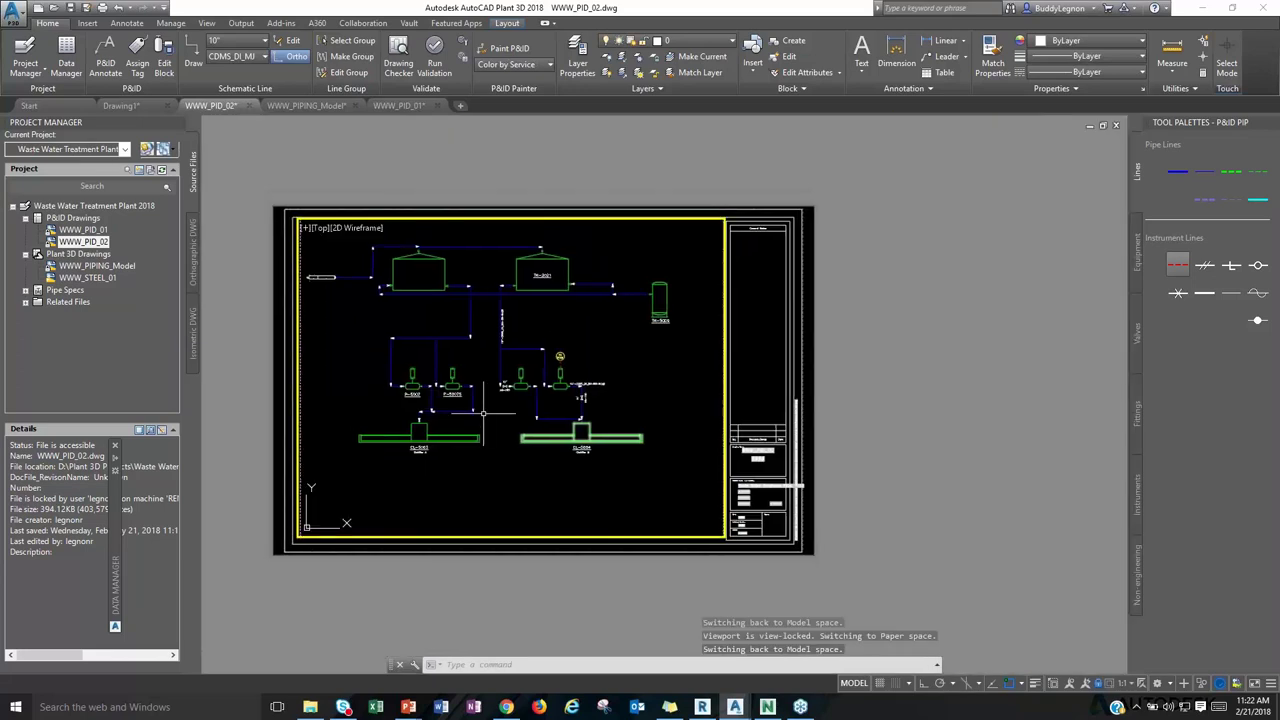
type("z")
key("Return")
type("e")
key("Return")
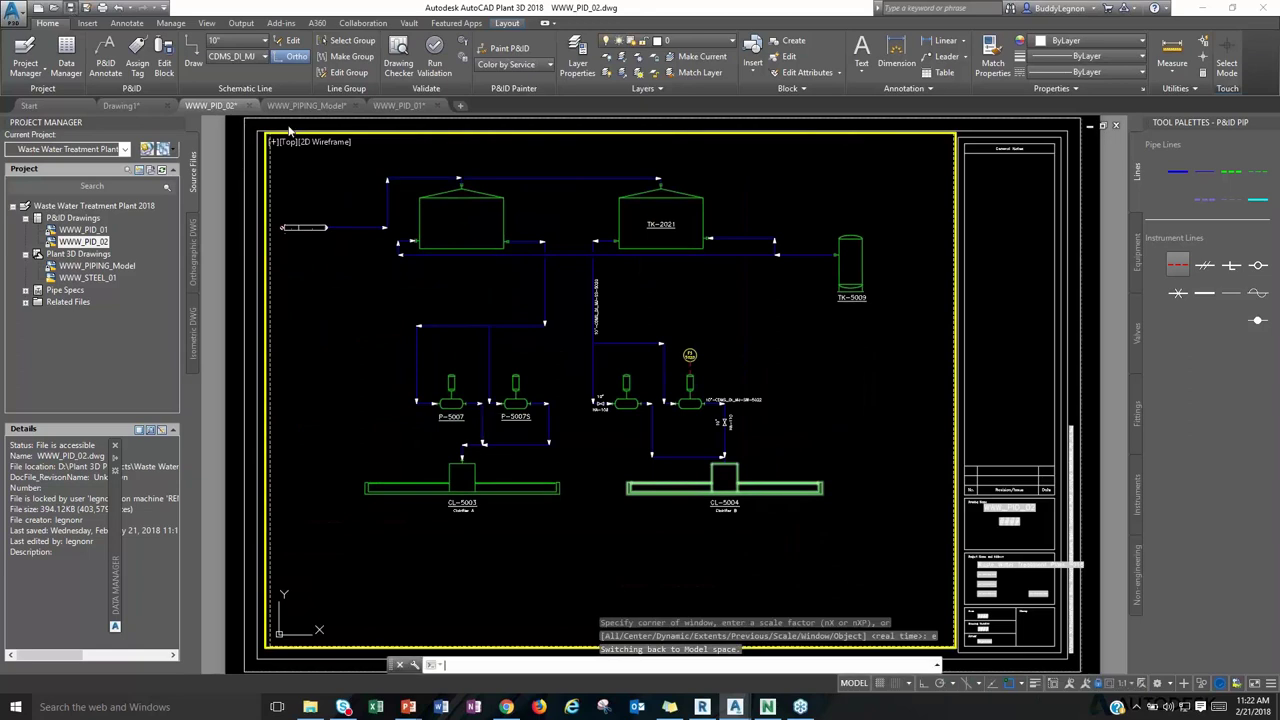
key("ctrl+s")
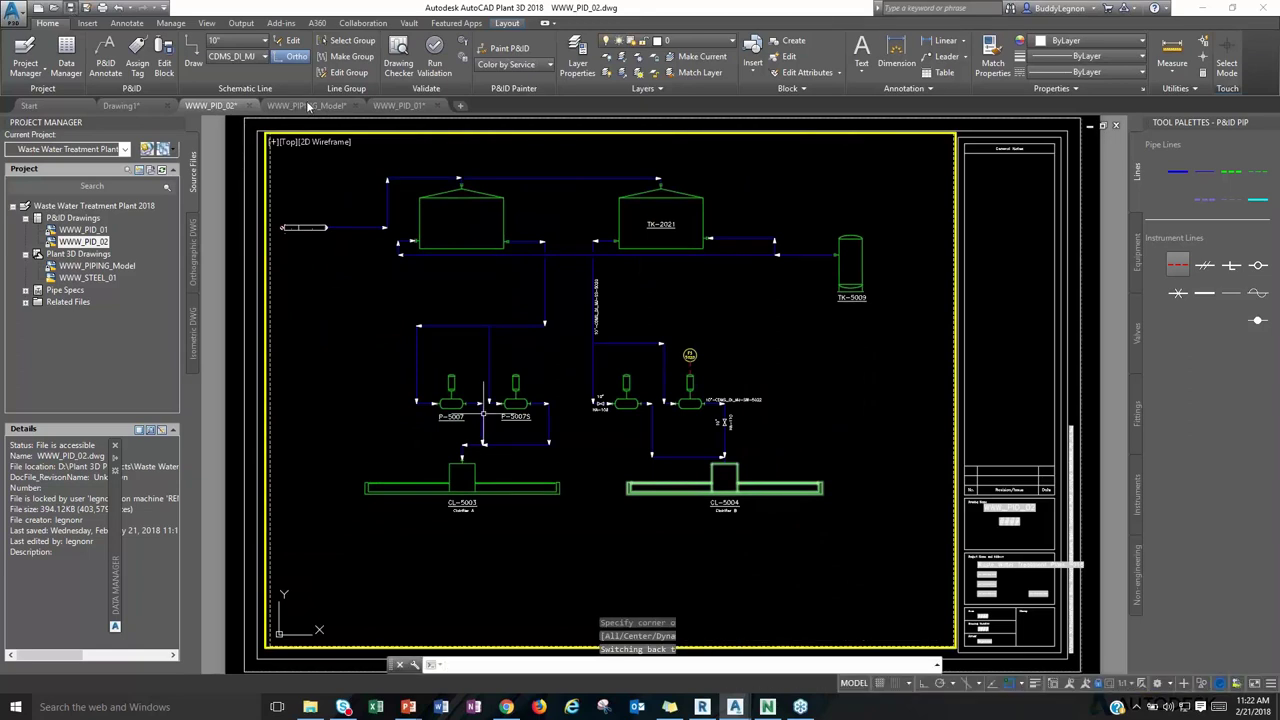
left_click(308, 106)
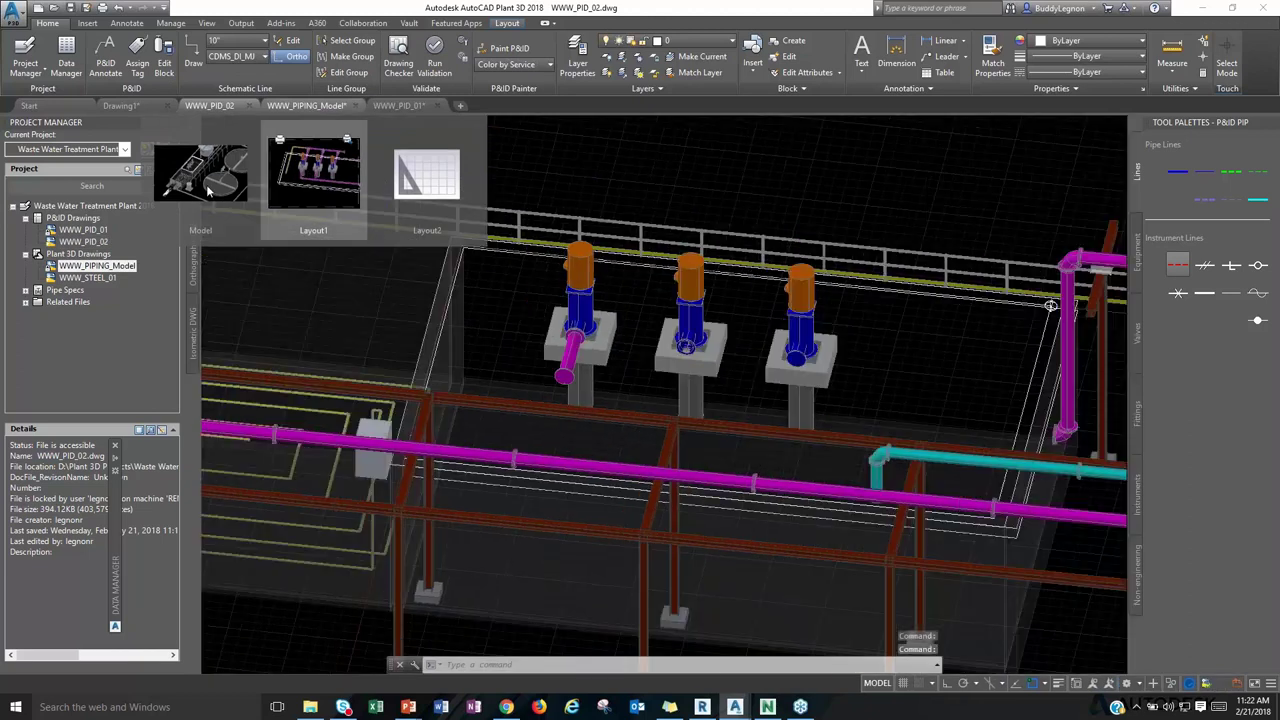
Bring up the WWW_PIPING_Model drawing and zoom to the extents of the whole plant.
left_click(208, 190)
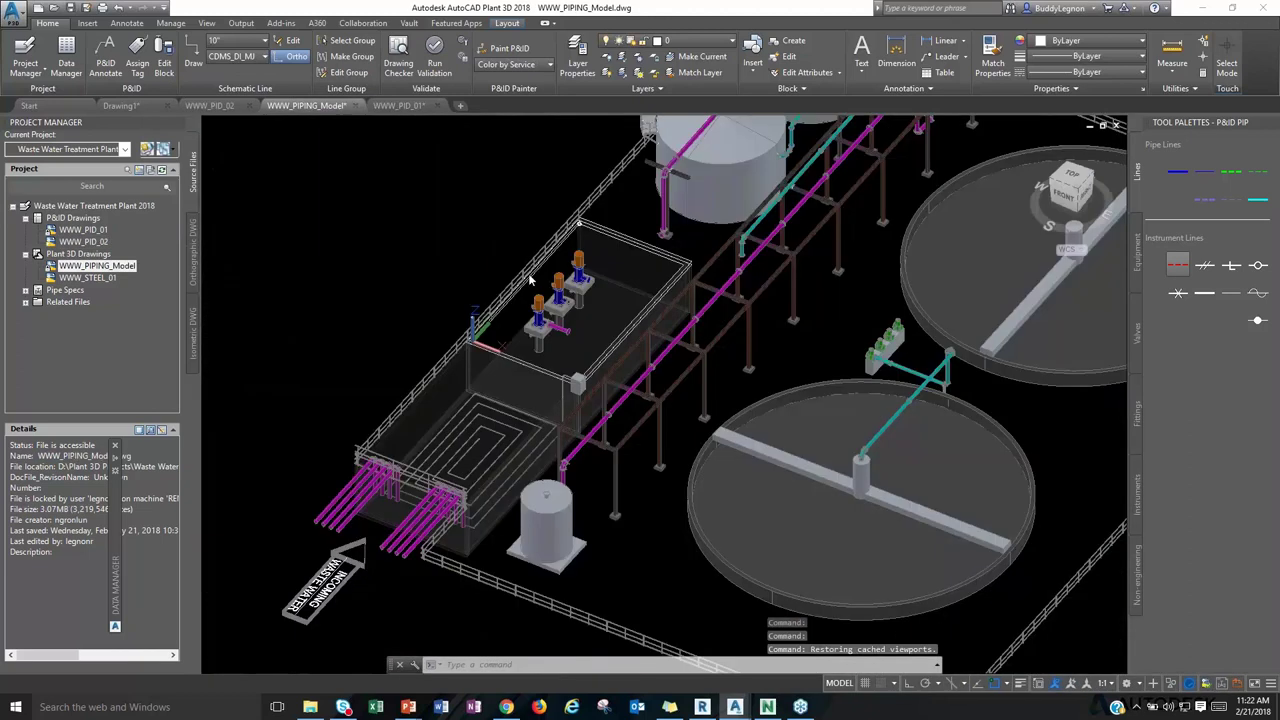
type("z")
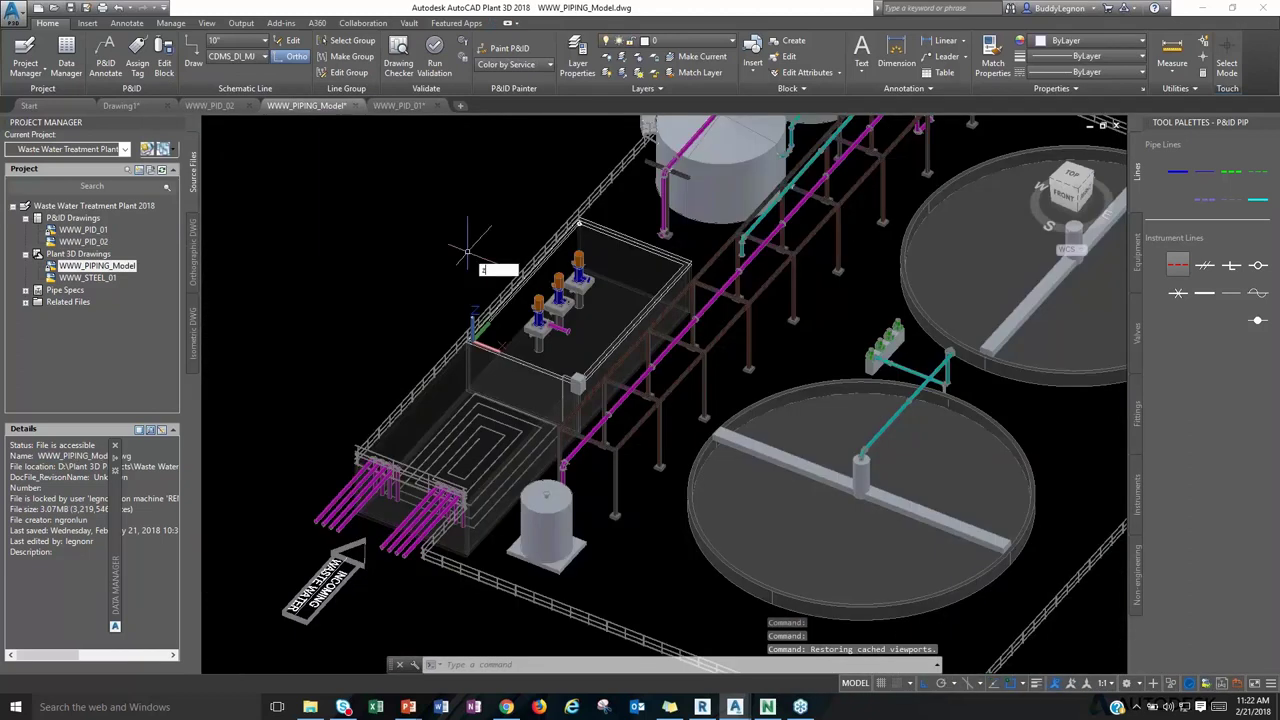
key("Return")
type("e")
key("Return")
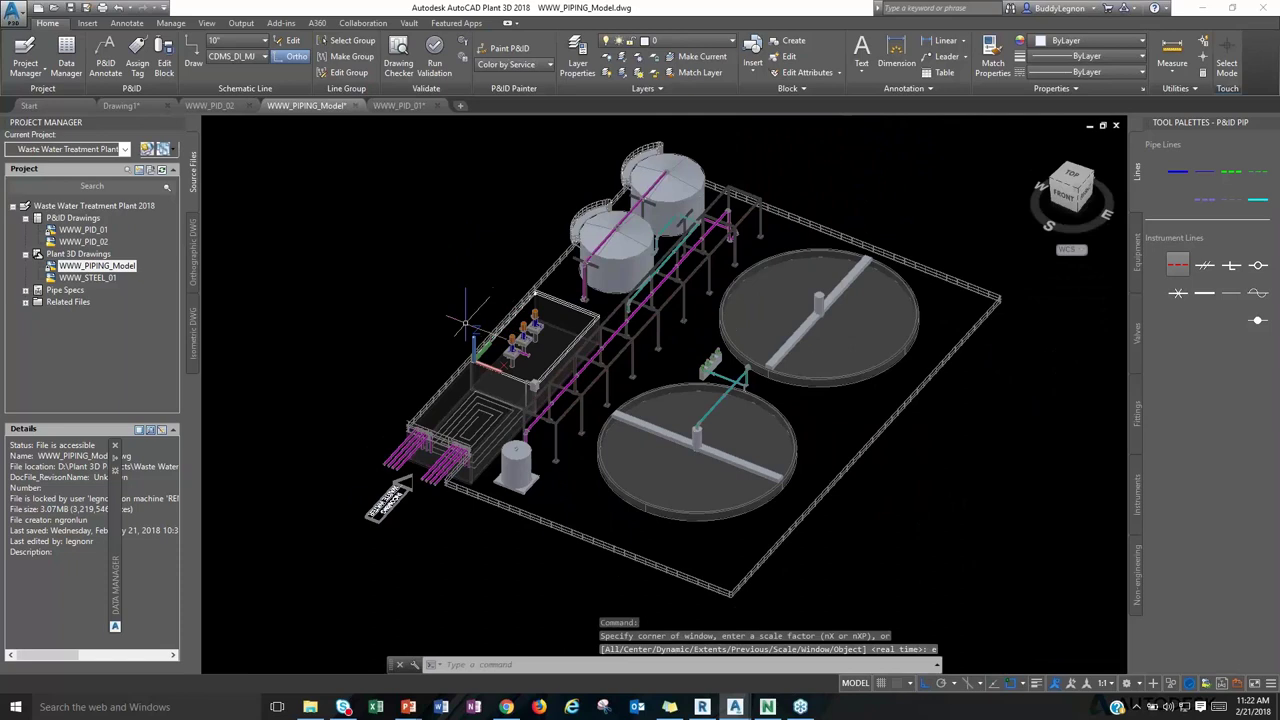
key("Return")
Orbit and zoom the plant model around to view it from another side.
middle_click_drag(451, 378, 627, 372, "shift")
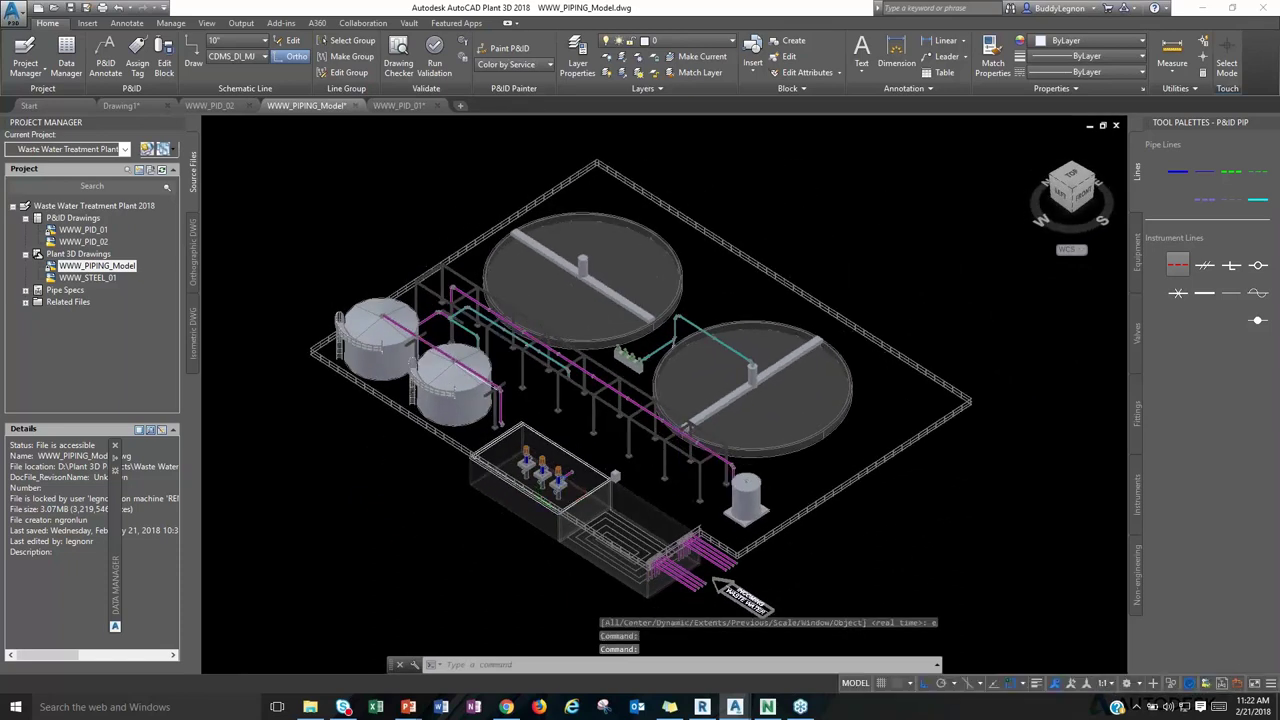
scroll(669, 485, "up", 3)
mouse_move(669, 483)
middle_mouse_down("shift")
mouse_move(712, 474)
mouse_move(658, 492)
middle_mouse_up("shift")
scroll(665, 445, "up", 2)
scroll(665, 470, "up", 2)
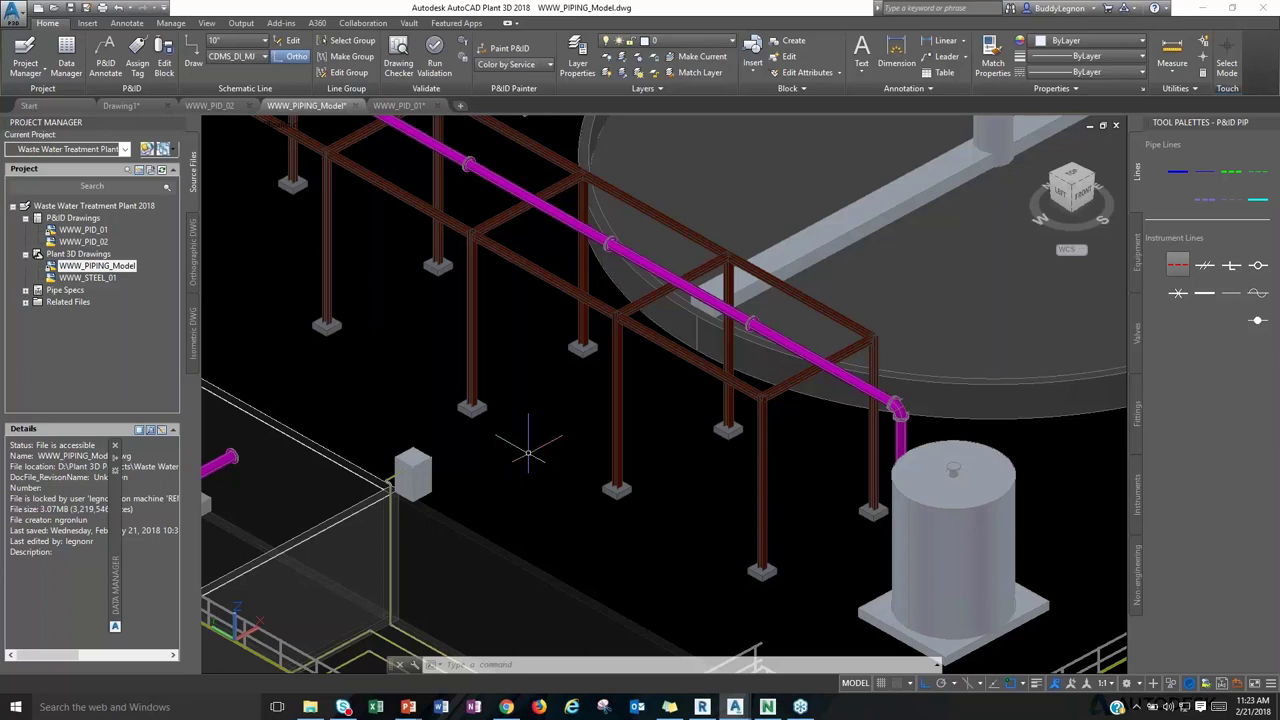
Pan along the pipe rack to center the three pumps and the third pump's nozzle.
middle_click_drag(571, 414, 505, 455)
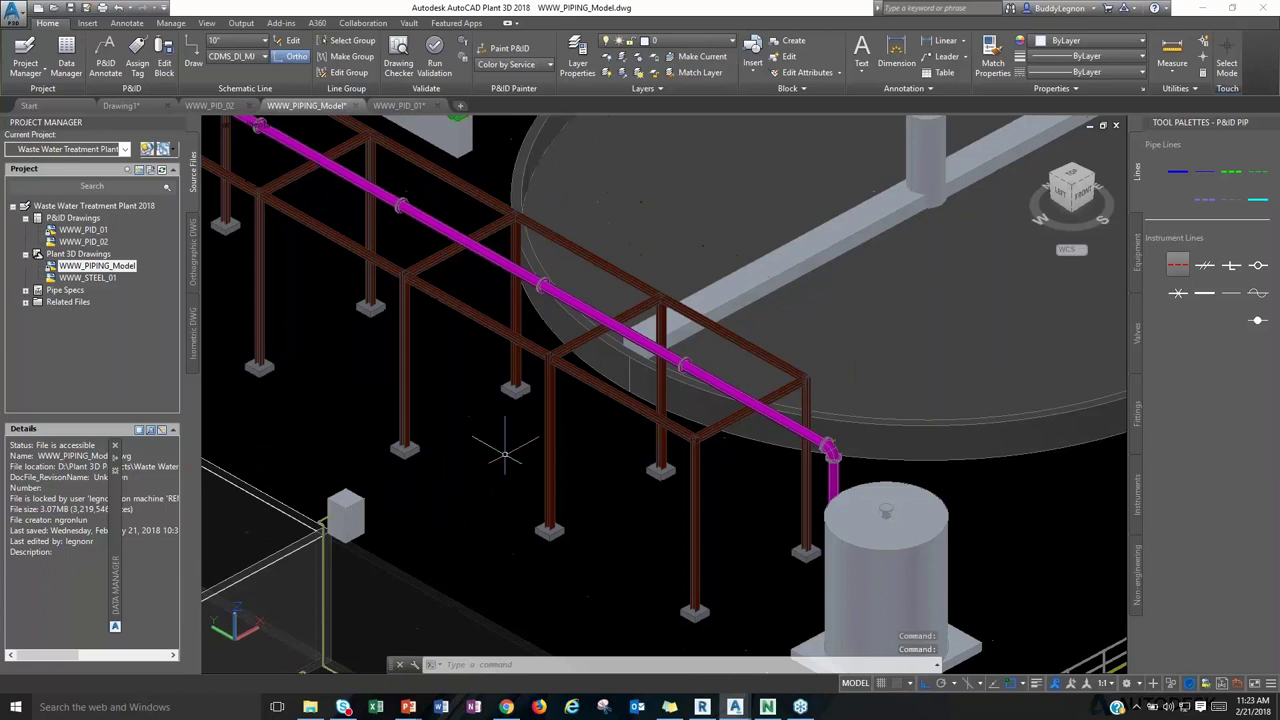
scroll(640, 337, "down", 4)
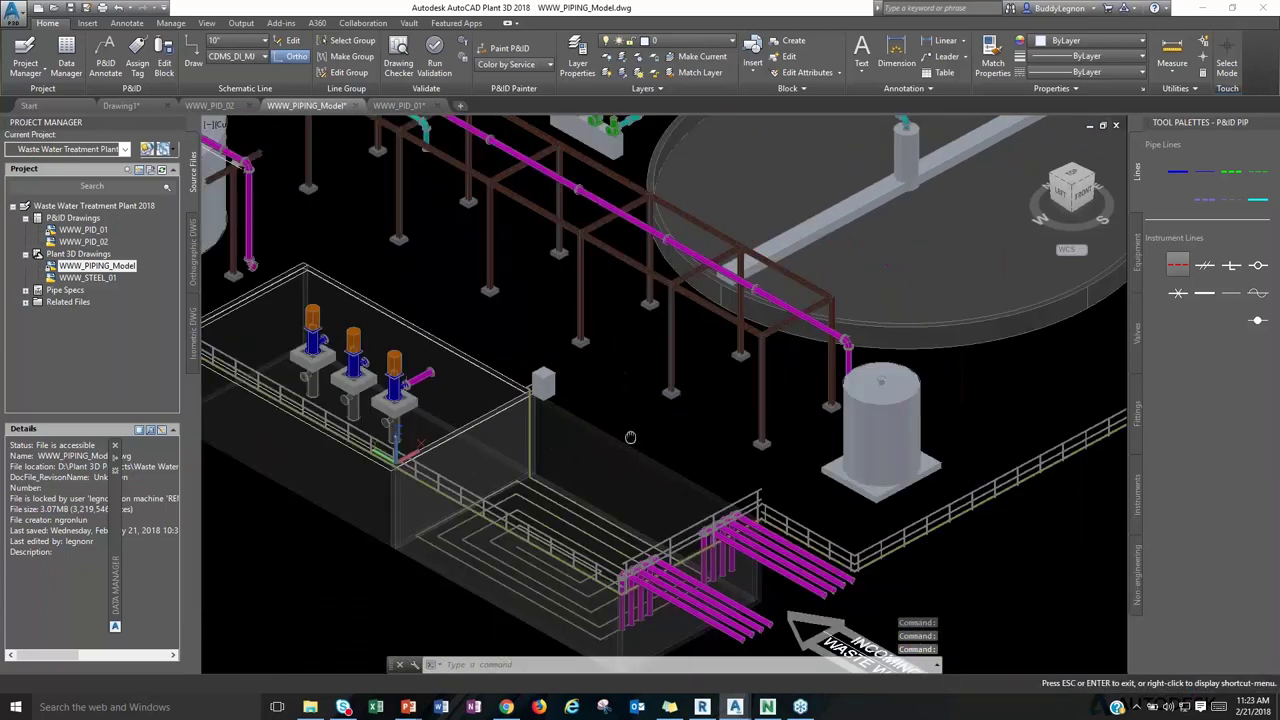
middle_click_drag(630, 437, 647, 391)
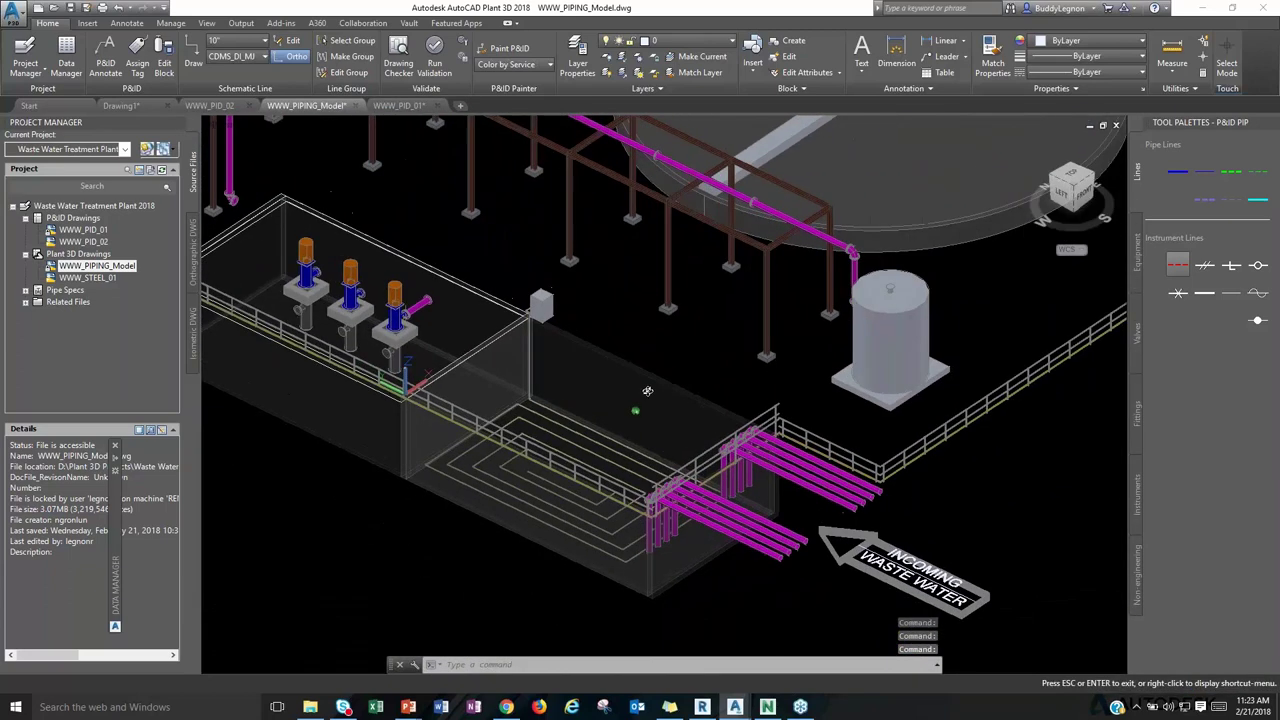
middle_click_drag(584, 308, 668, 392)
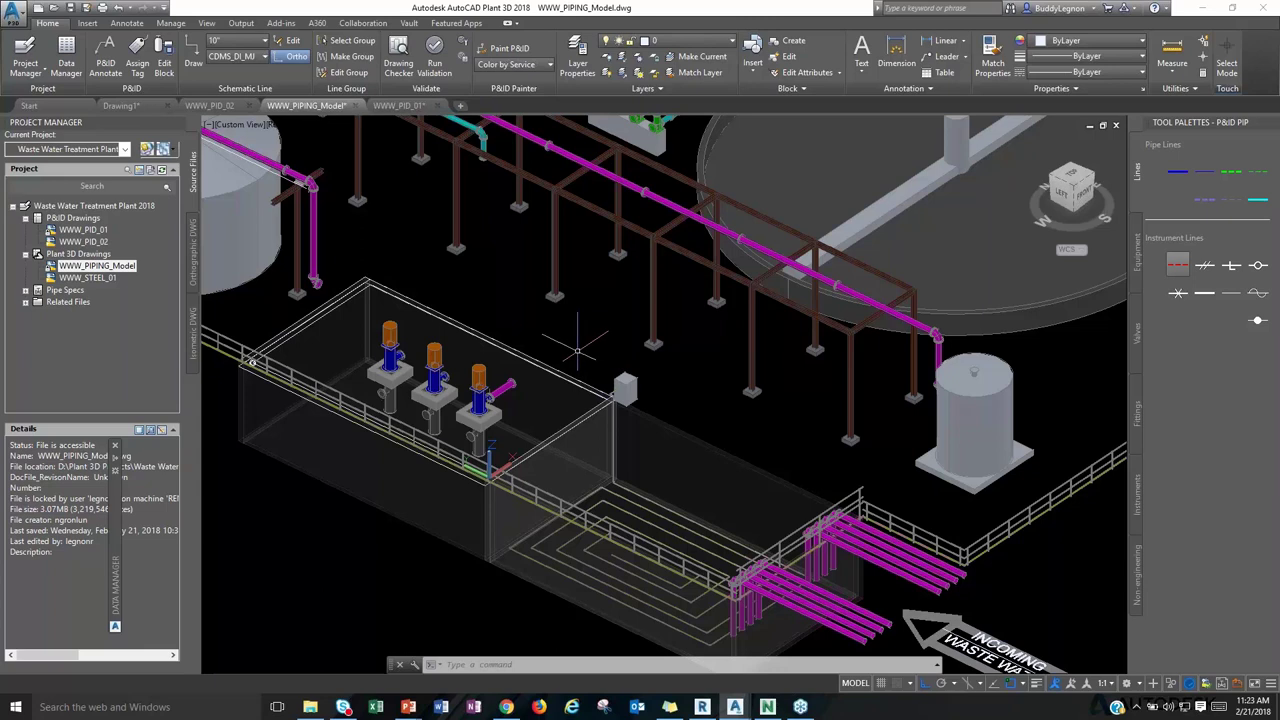
middle_click_drag(566, 355, 617, 370, "shift")
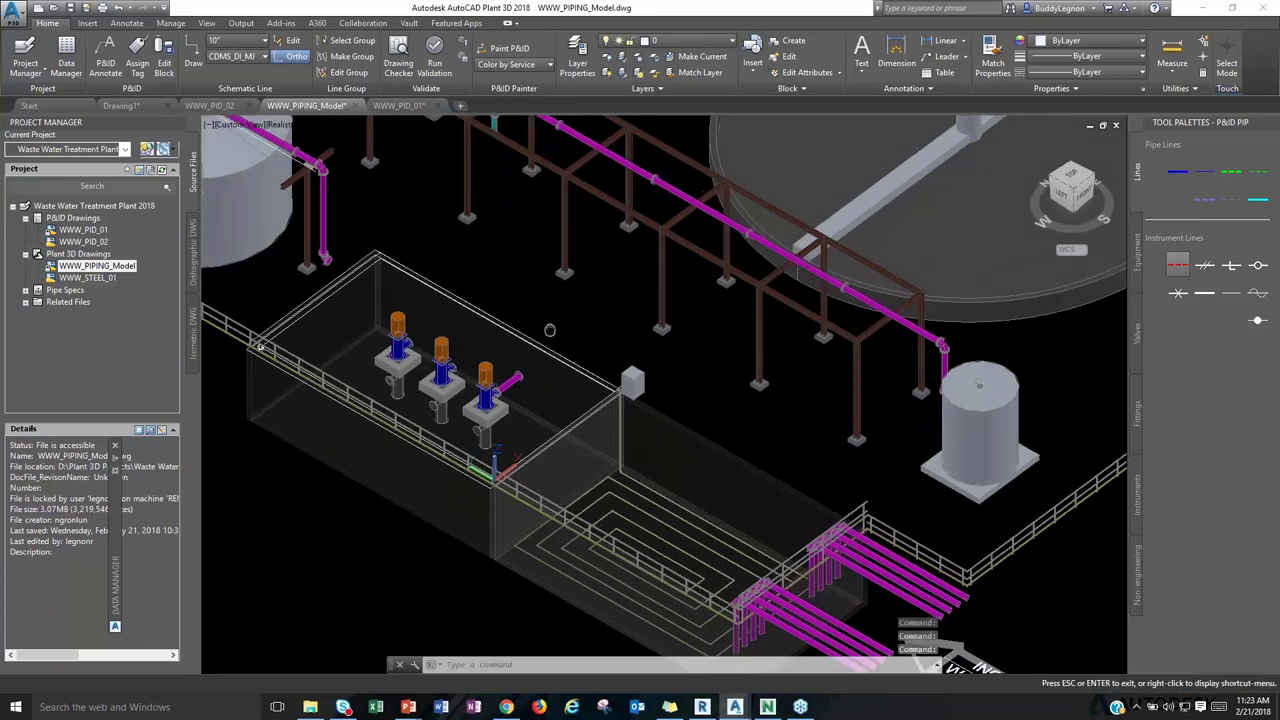
scroll(560, 428, "up", 5)
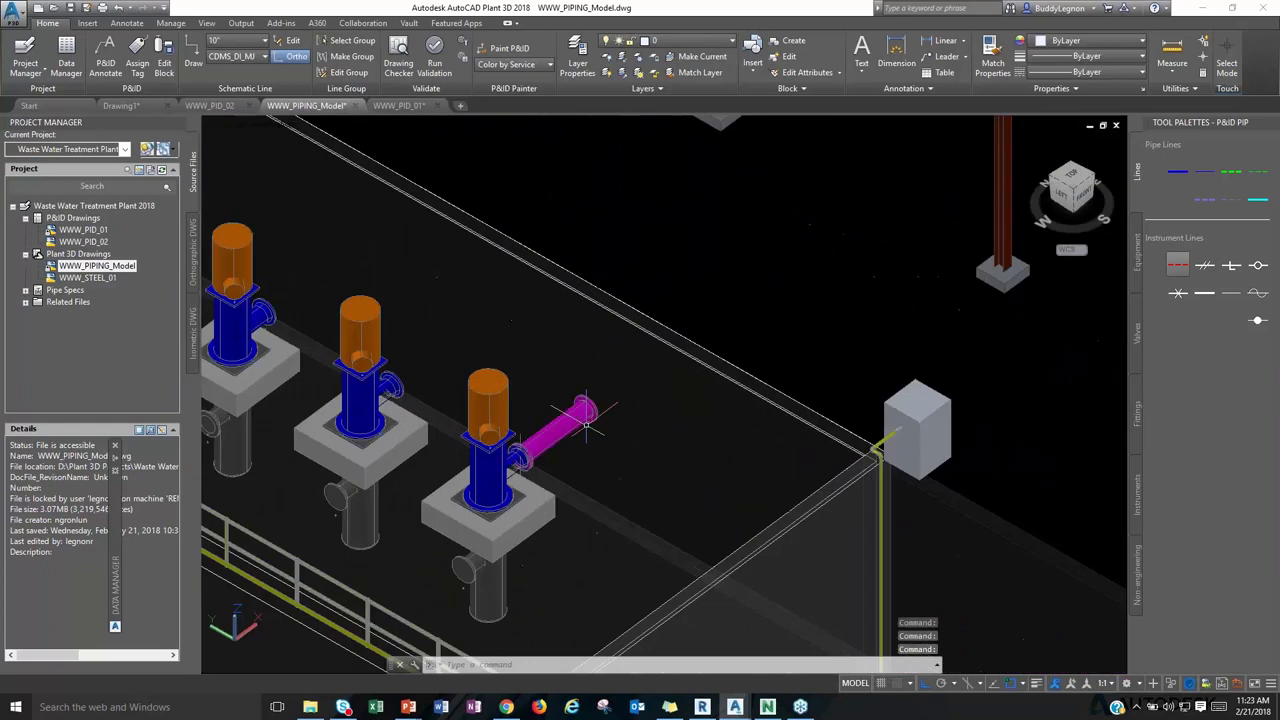
middle_click_drag(556, 412, 642, 352)
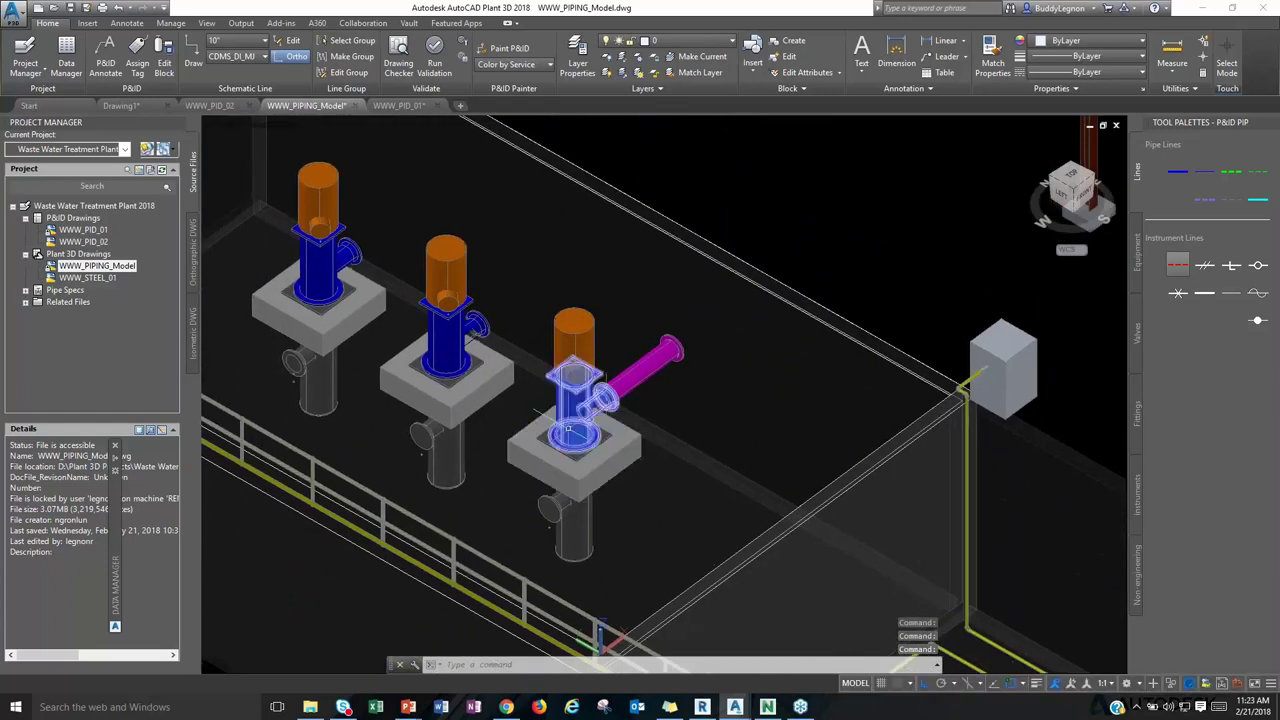
scroll(568, 430, "down", 3)
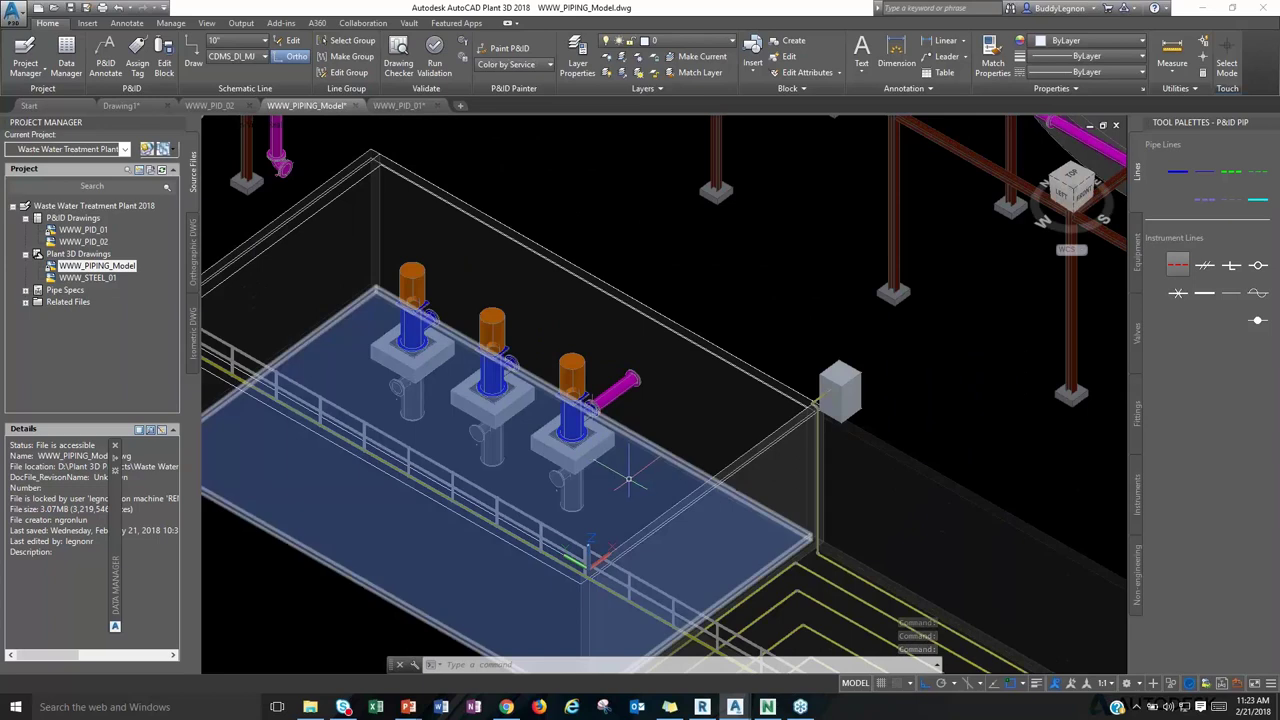
scroll(749, 303, "down", 3)
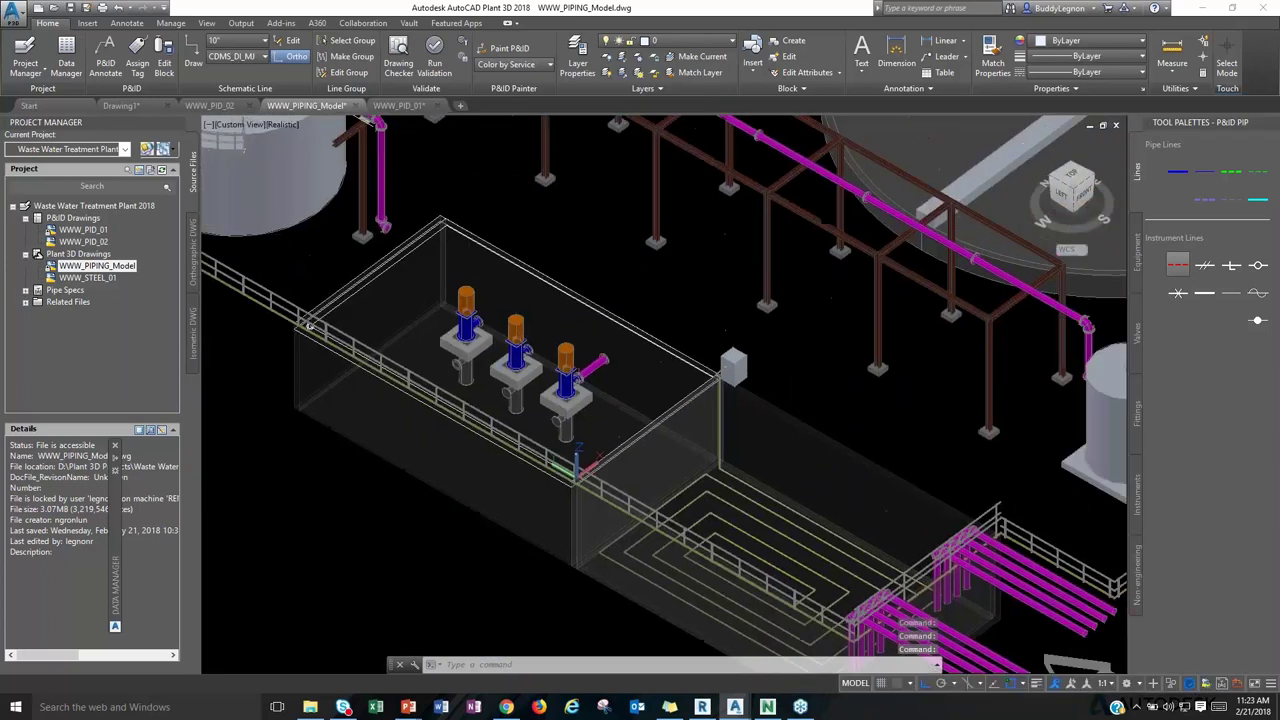
Switch to the 3D Piping workspace and set the pipe spec to CDMS_DI MJ.
left_click(1138, 686)
left_click(1030, 468)
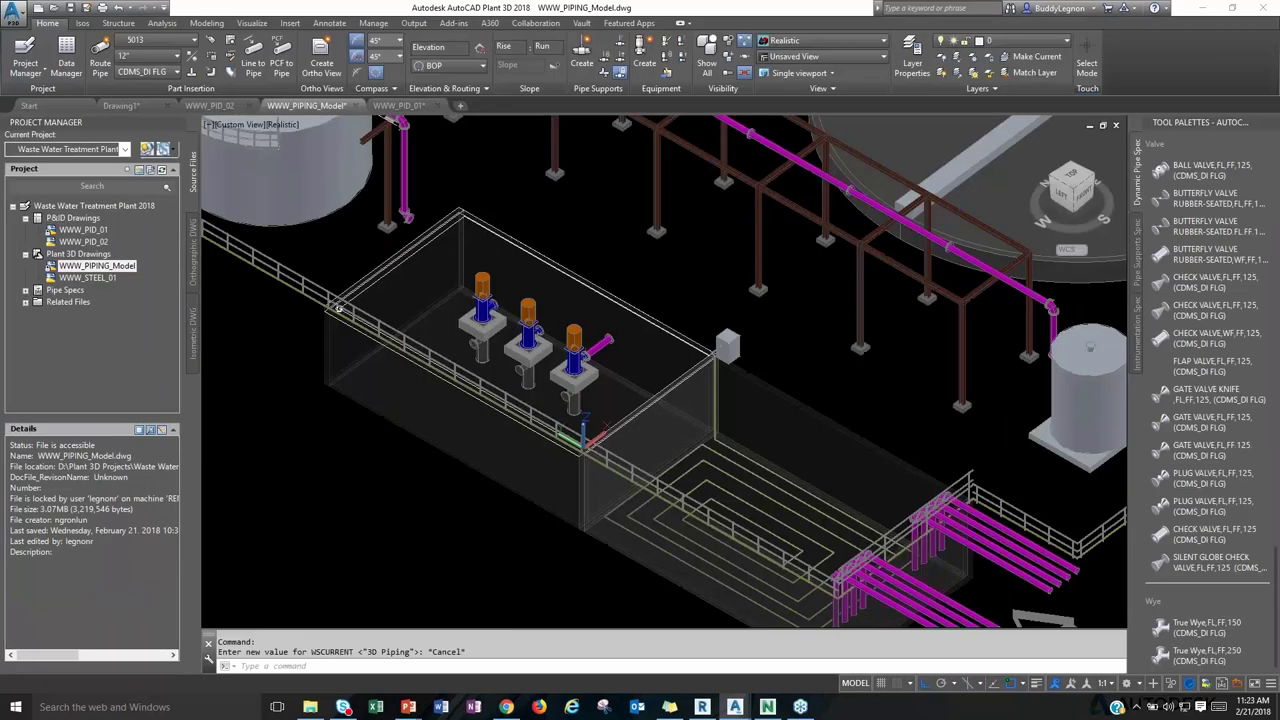
left_click(176, 72)
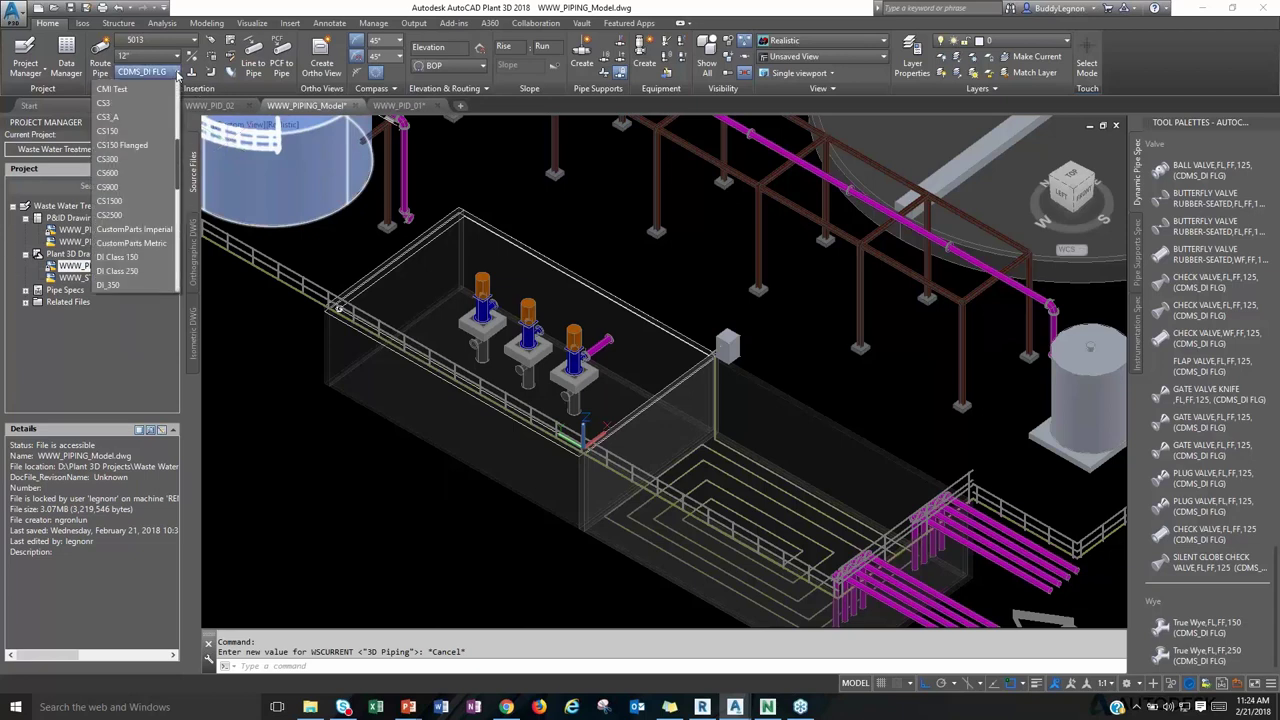
left_click_drag(178, 185, 174, 97)
mouse_move(174, 157)
left_mouse_down()
mouse_move(185, 280)
mouse_move(183, 142)
left_mouse_up()
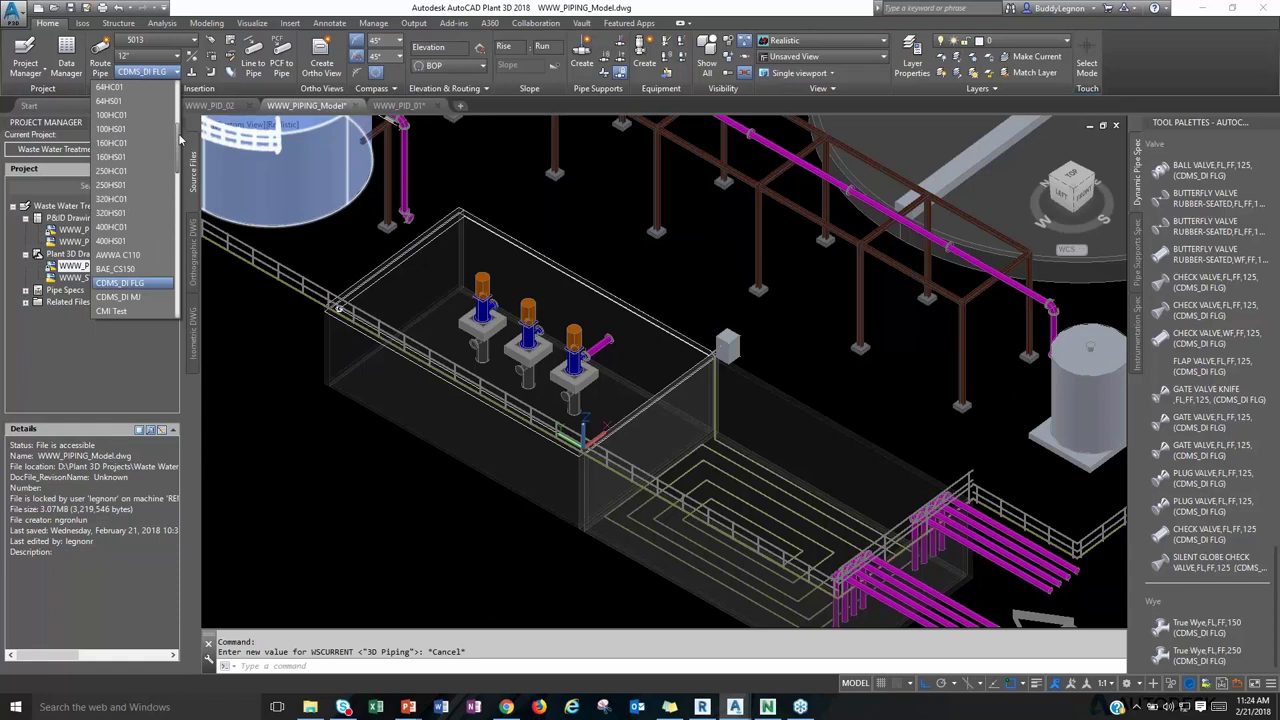
left_click(303, 224)
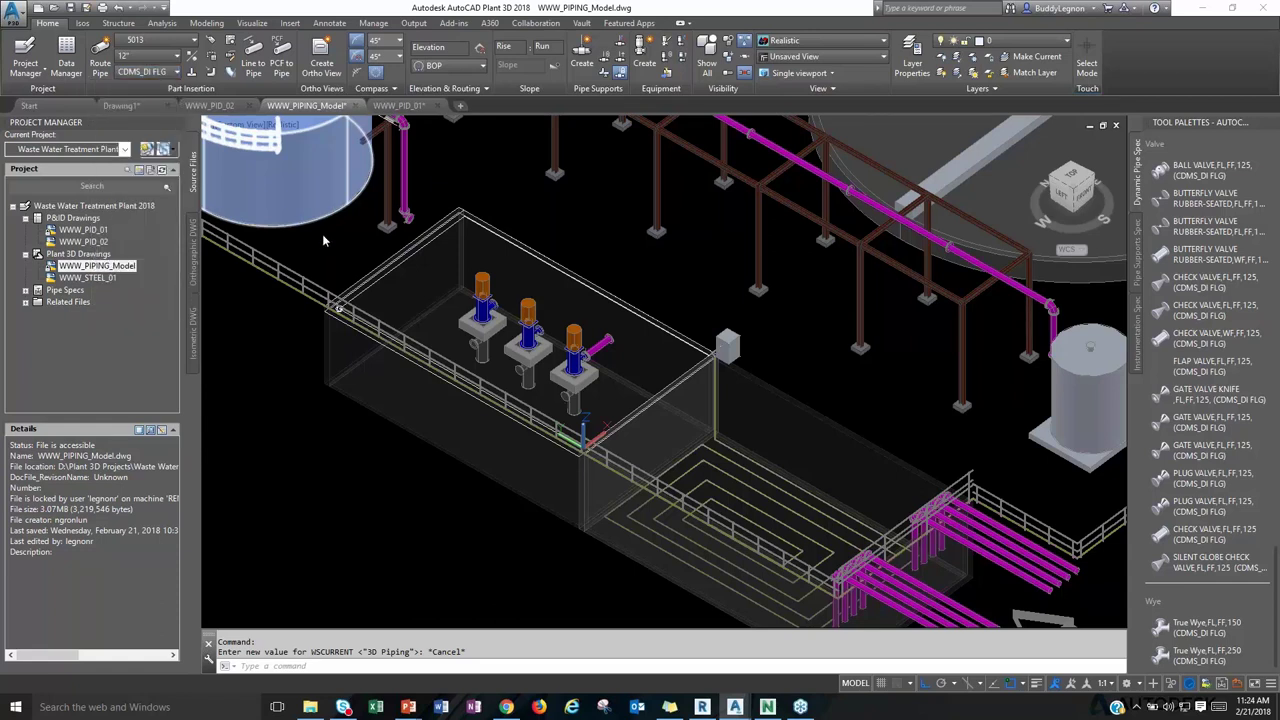
left_click(178, 73)
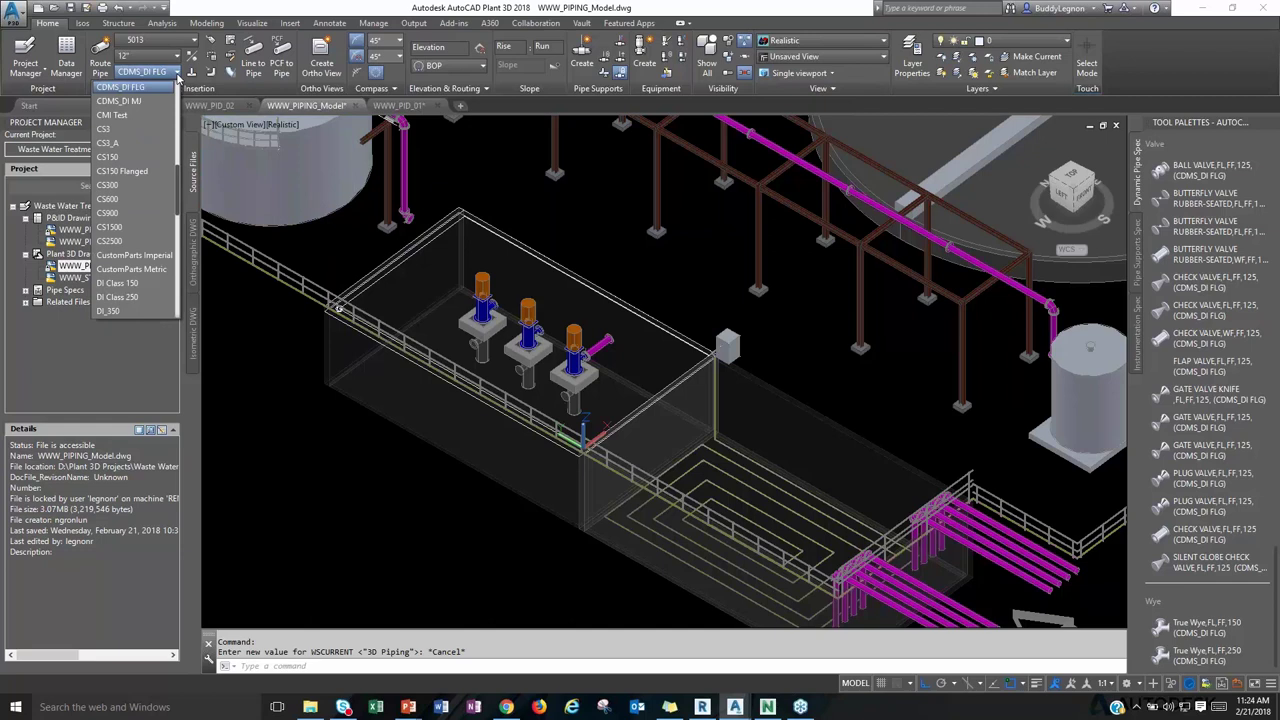
left_click(143, 102)
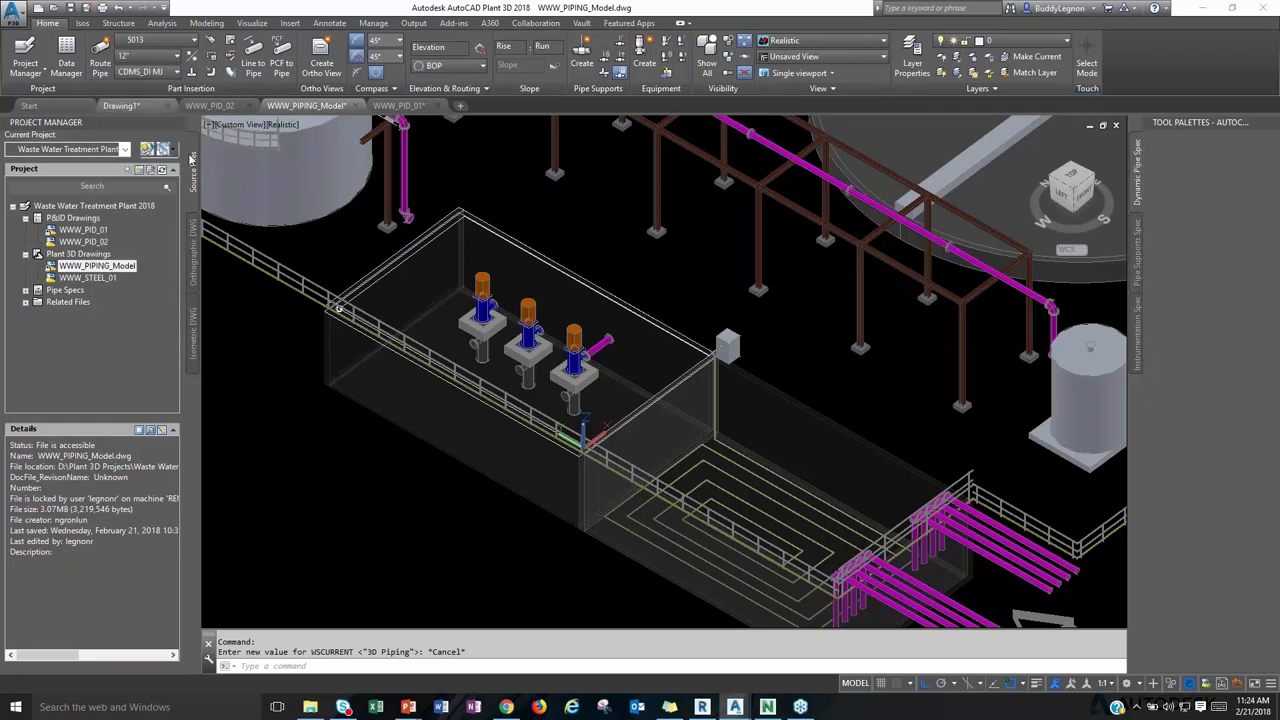
Keep the pipe size at 12" and check the line number list.
left_click(174, 56)
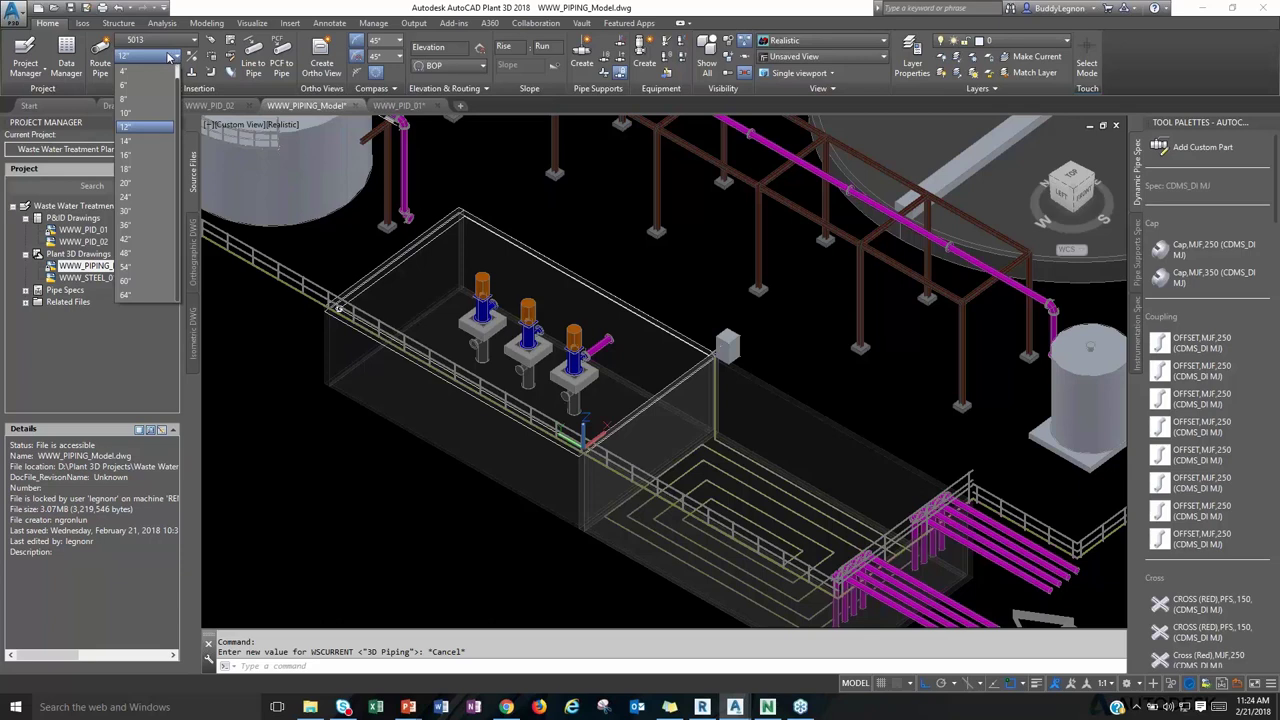
left_click(169, 57)
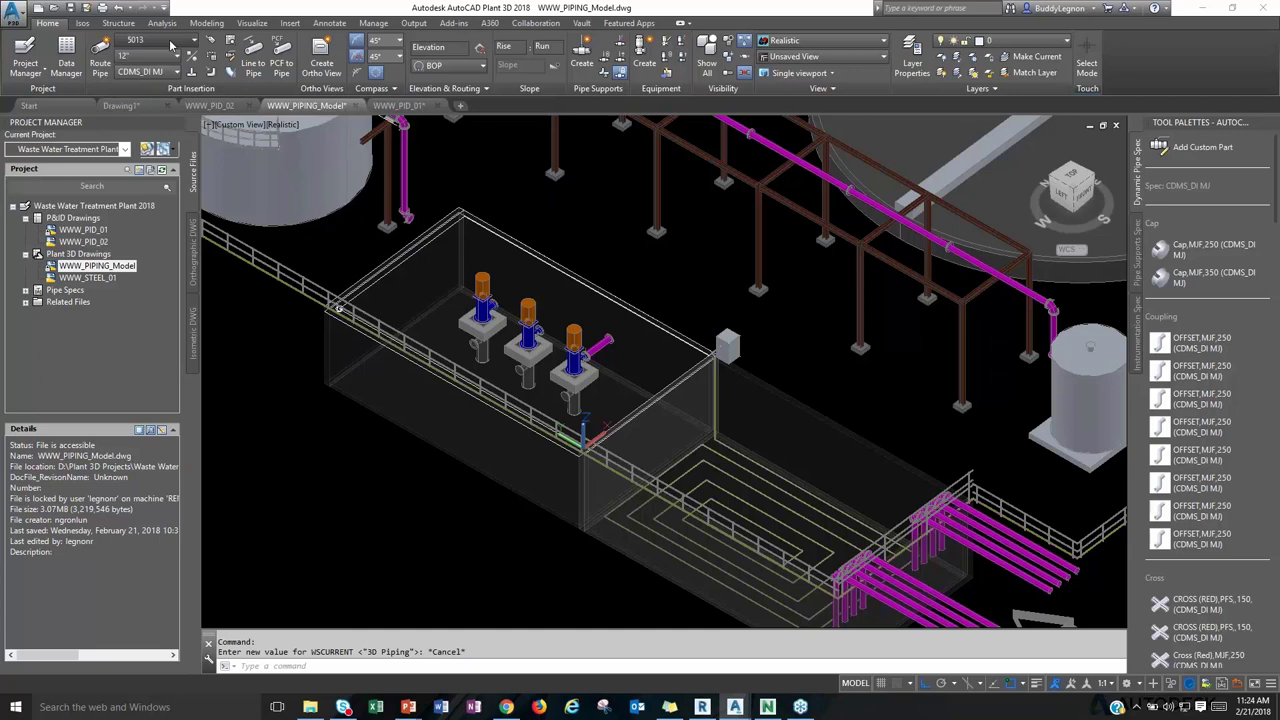
left_click(156, 41)
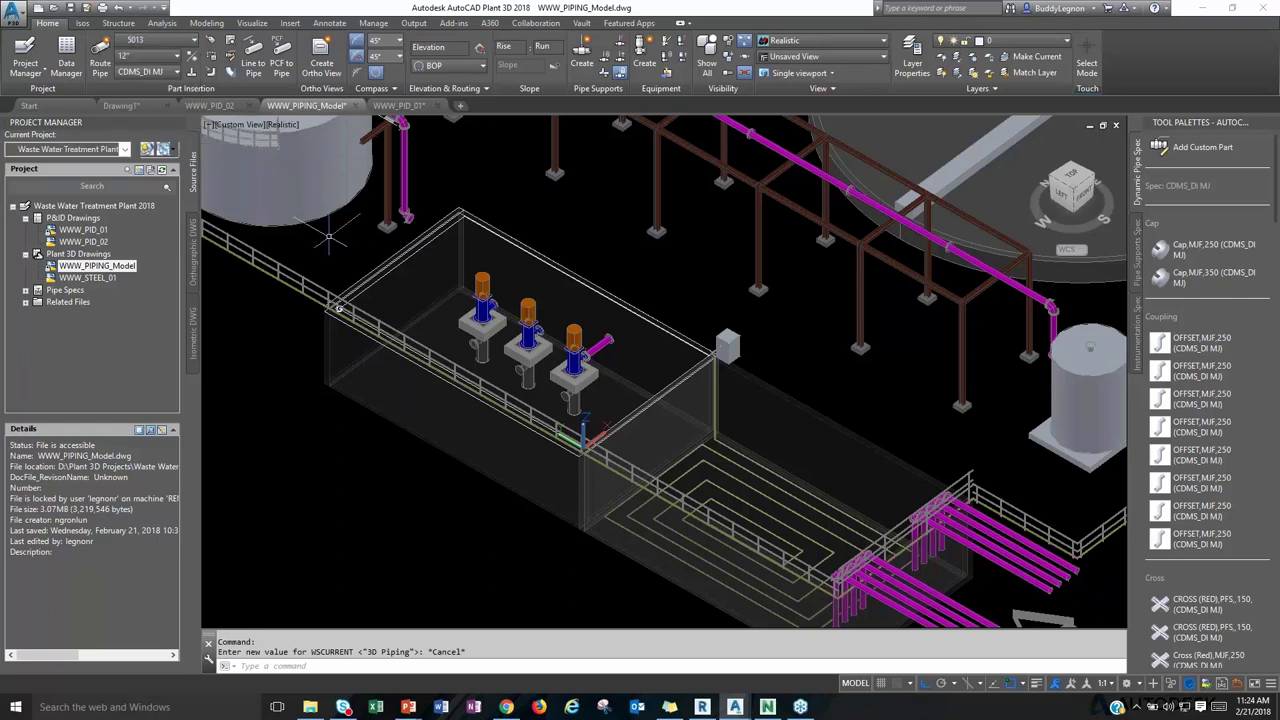
In the P&ID Line List, expand line 5000 and select 2"-CS150-AIR-5000.
left_click(211, 58)
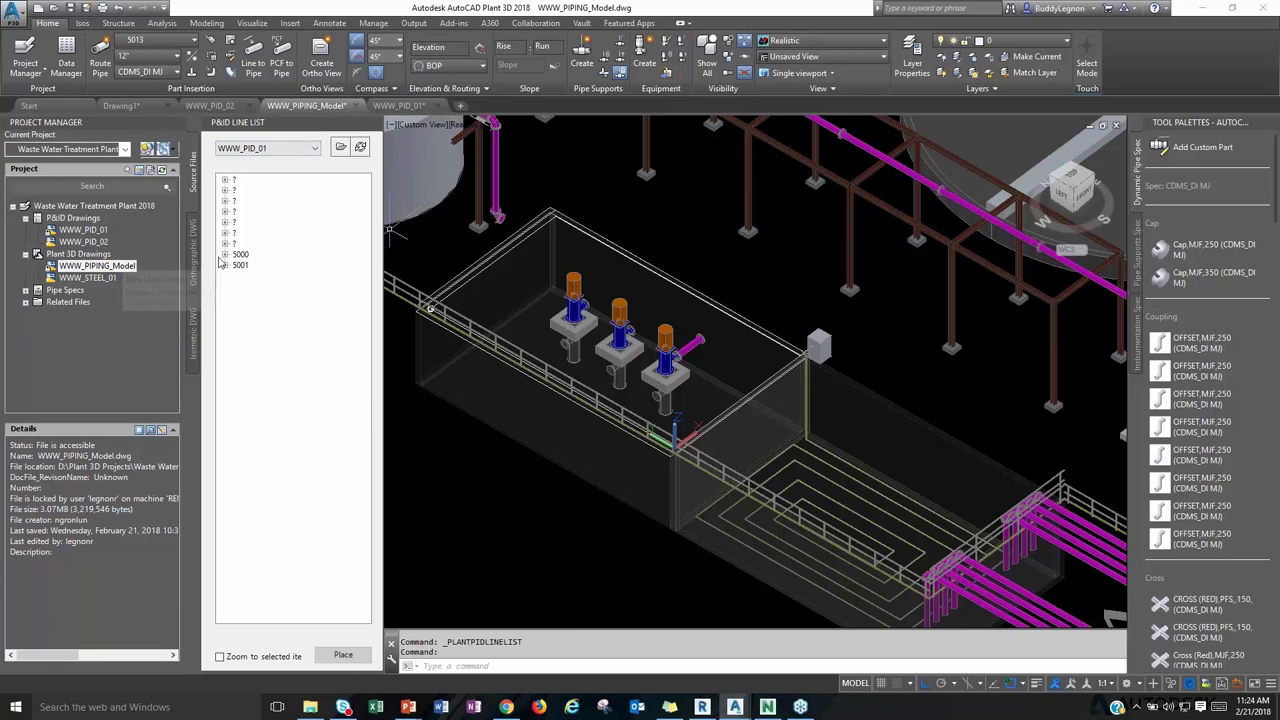
left_click(225, 254)
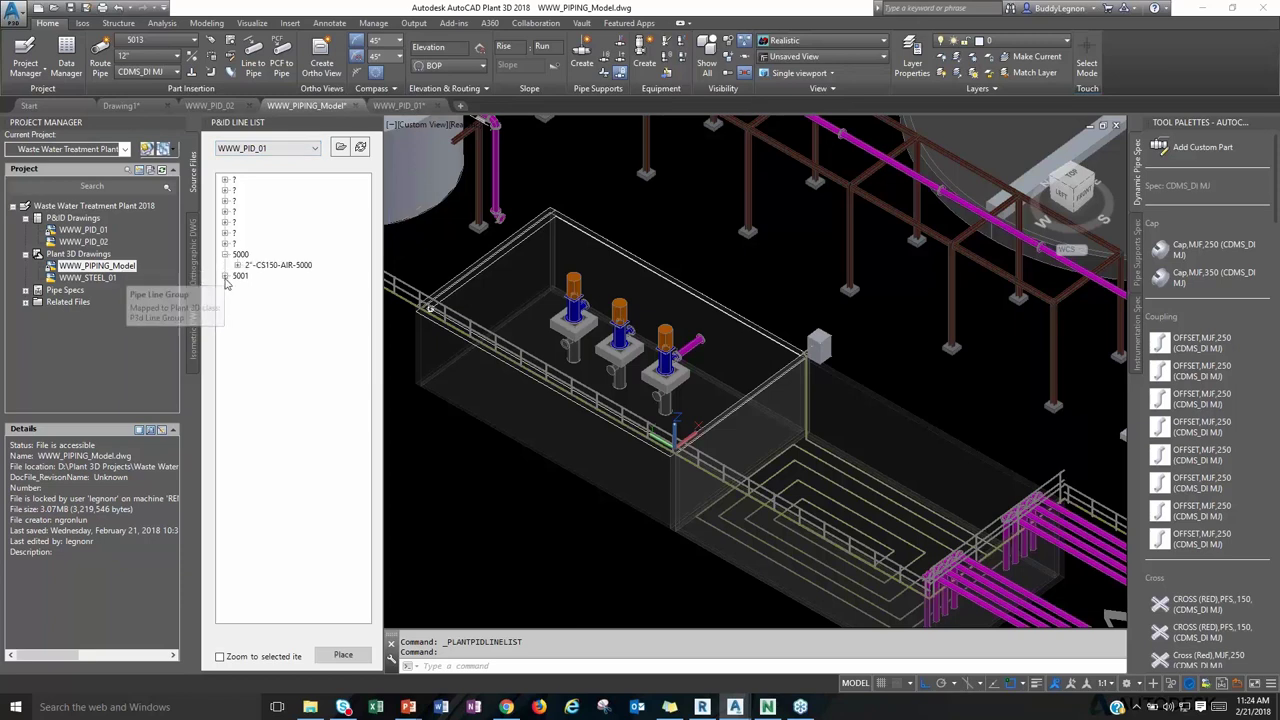
left_click(225, 275)
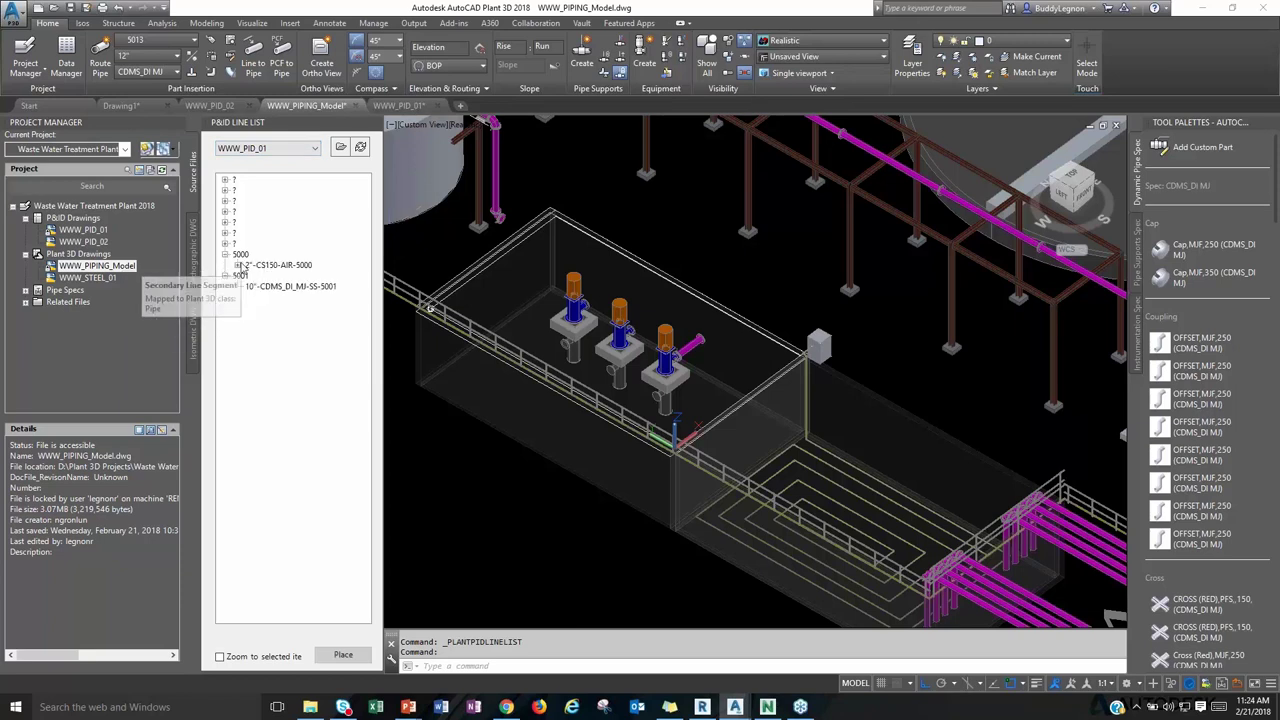
left_click(237, 265)
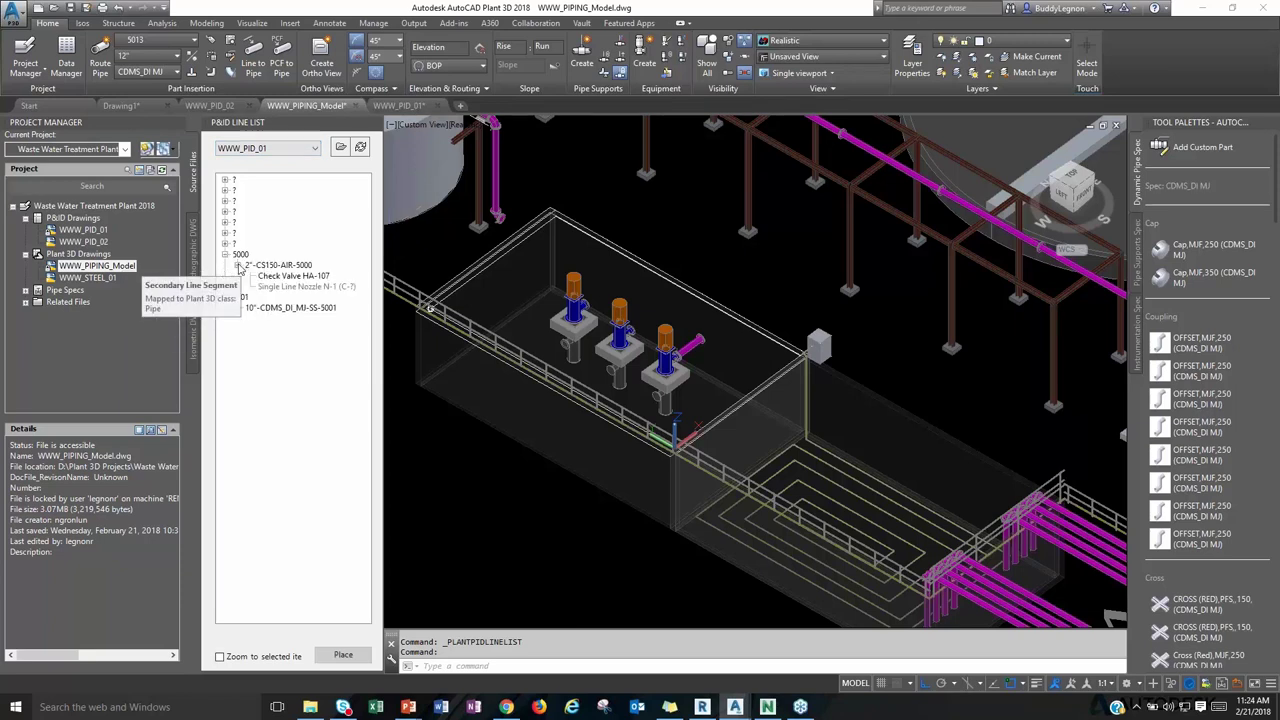
left_click(300, 265)
left_click(310, 280)
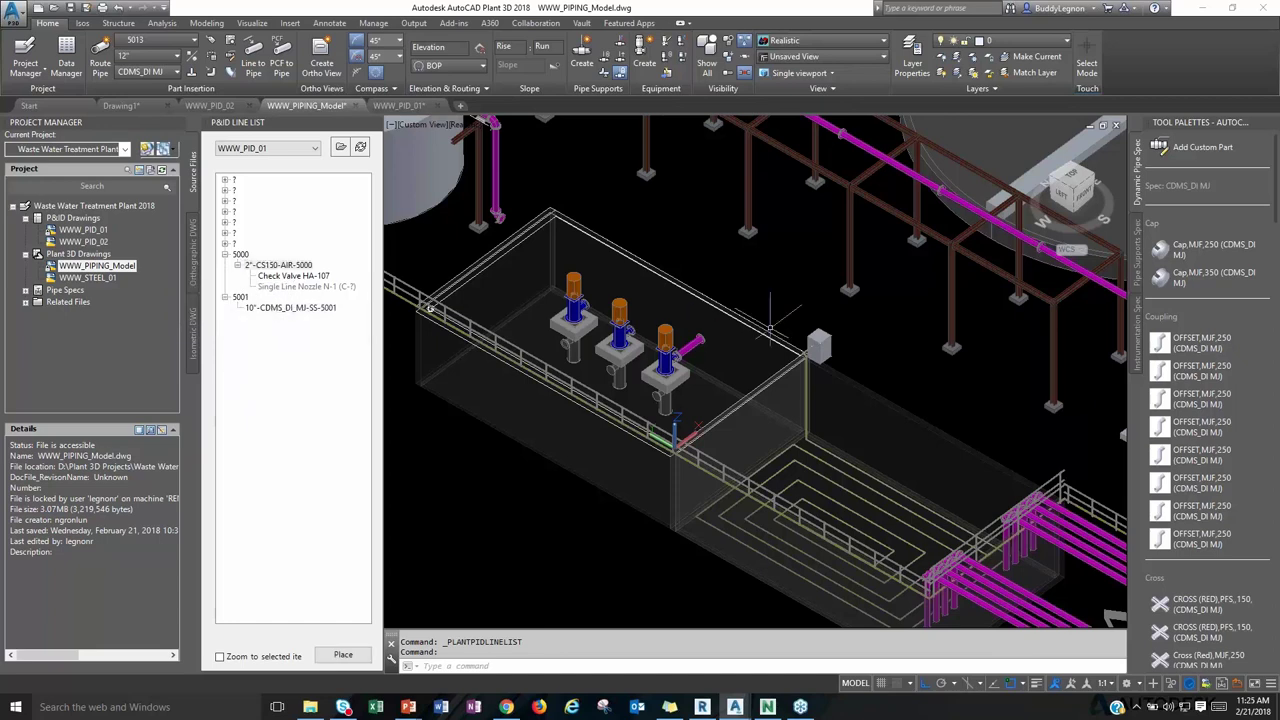
left_click(288, 265)
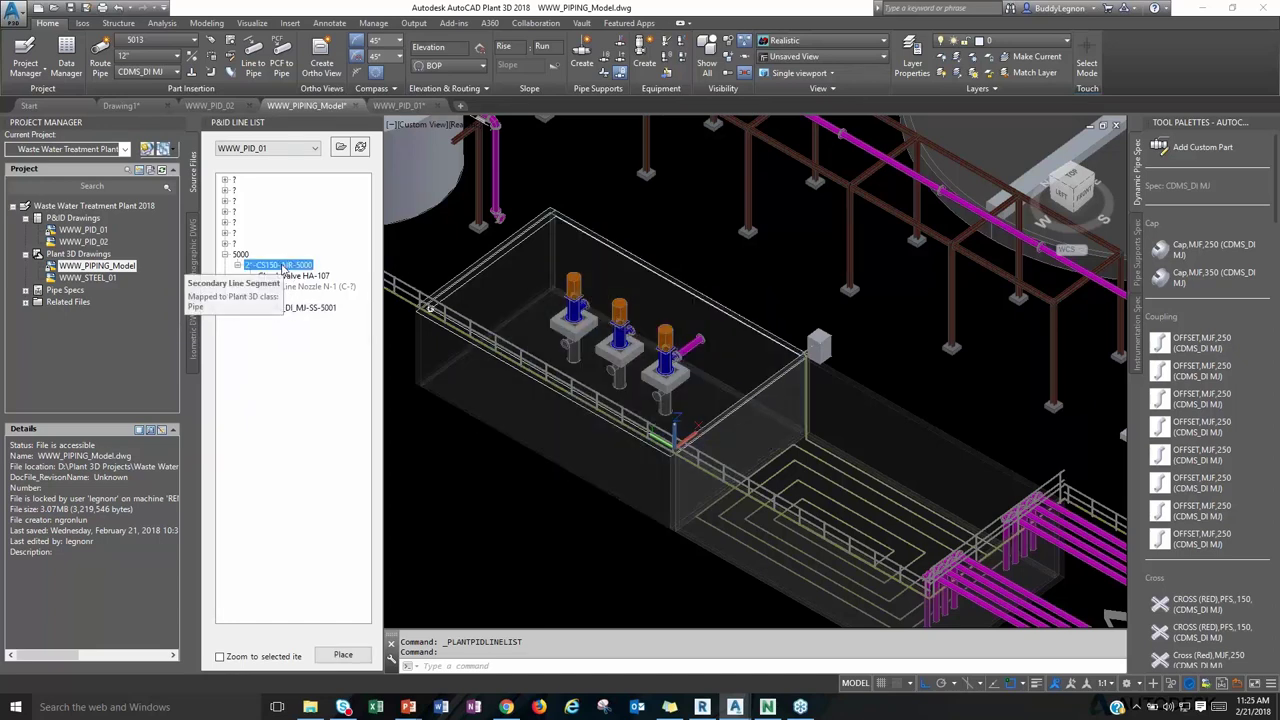
Route the 2" CS150 pipe from the grey box corner across, then drop it vertically.
left_click(343, 654)
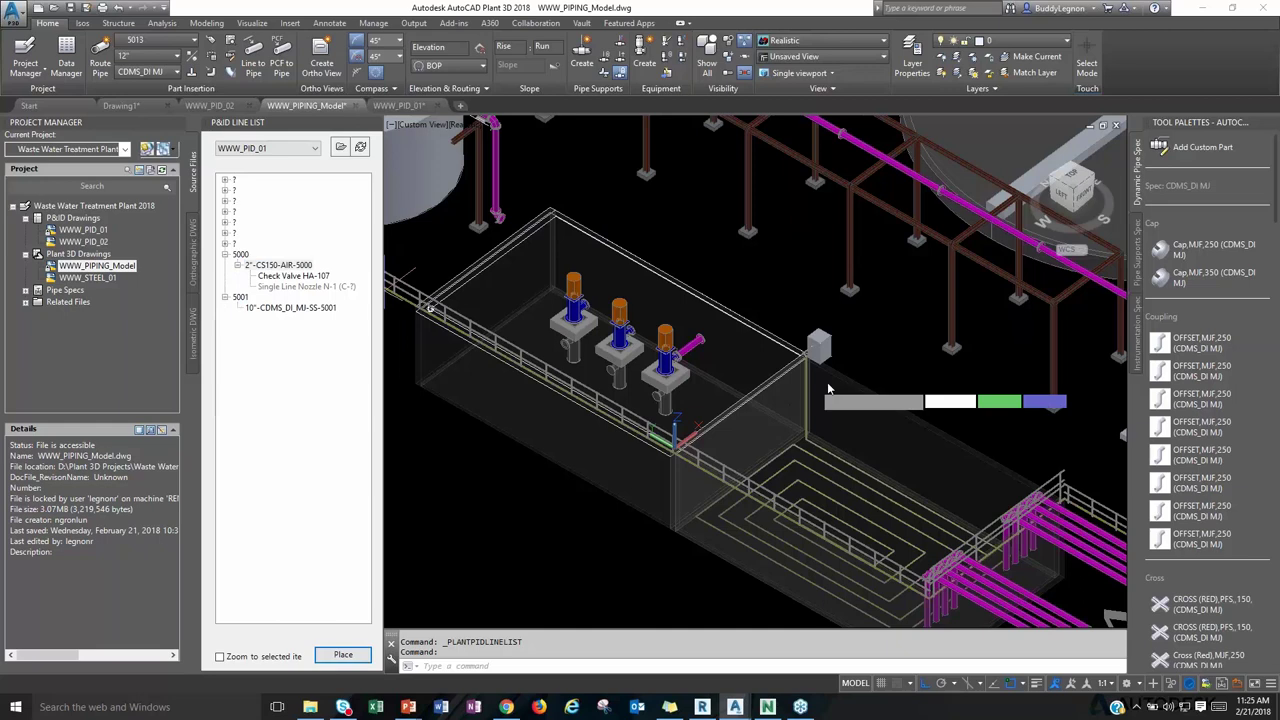
scroll(810, 388, "up", 5)
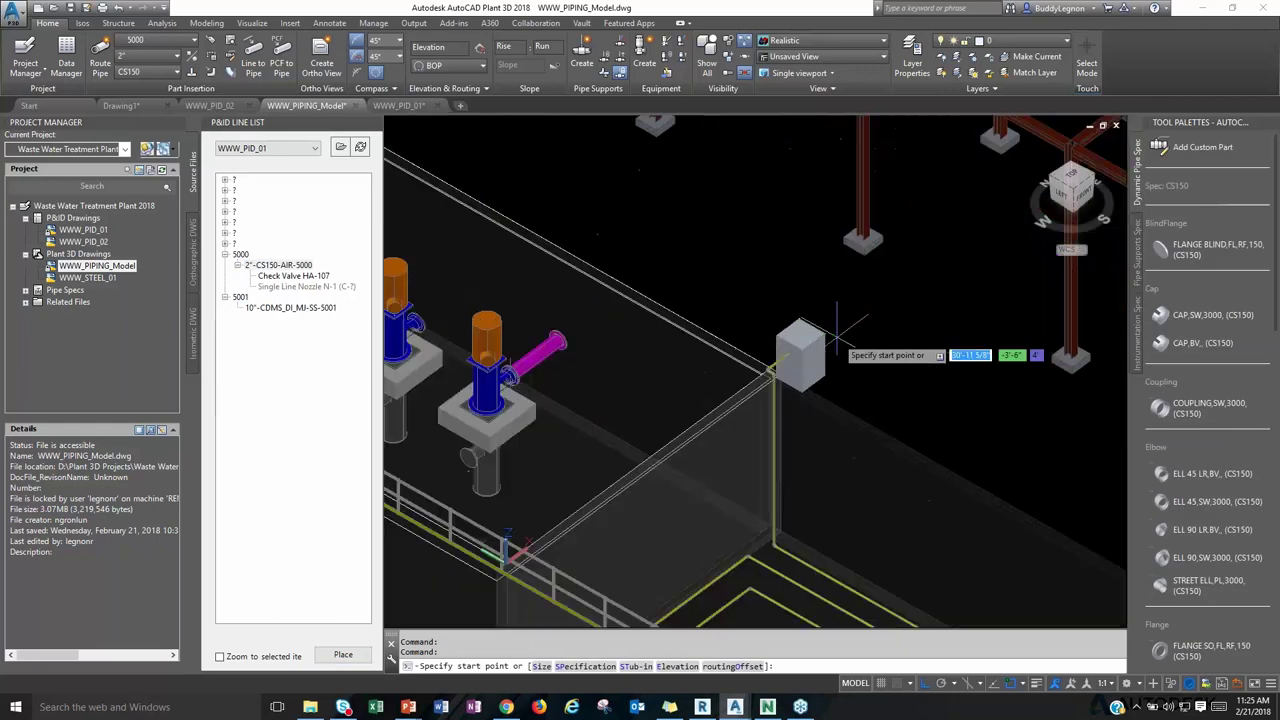
left_click(742, 383)
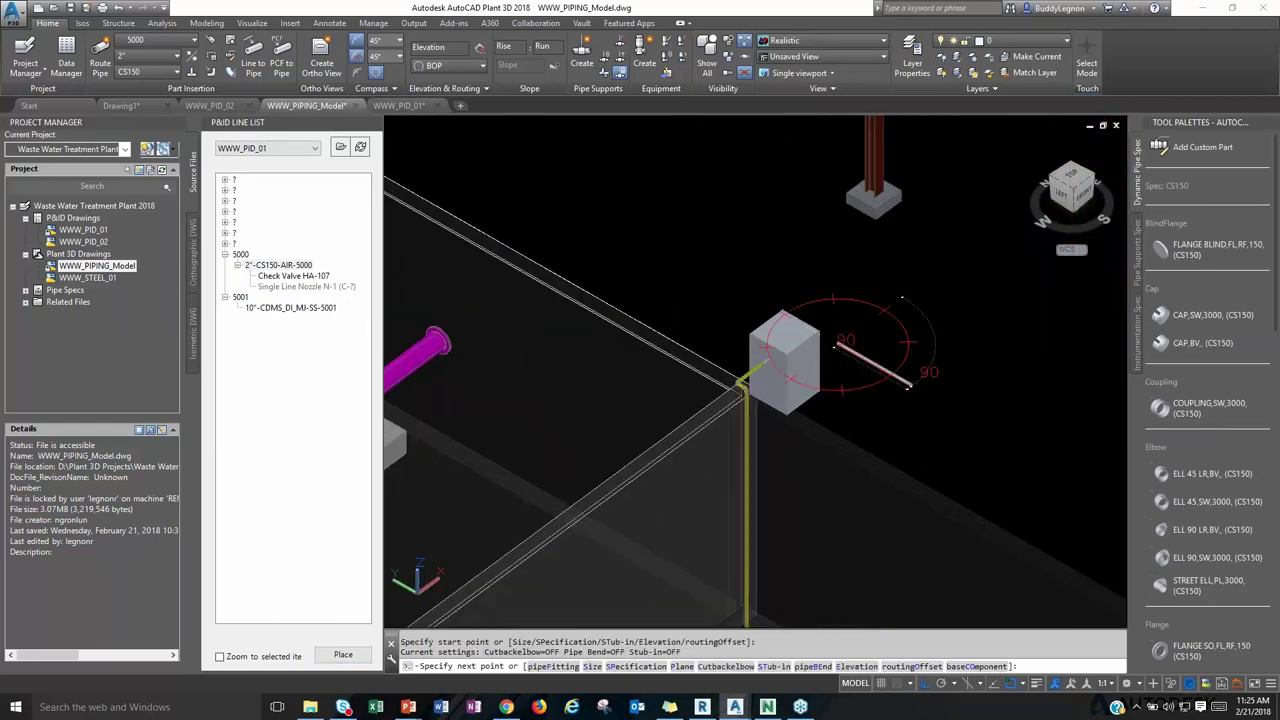
left_click(908, 381)
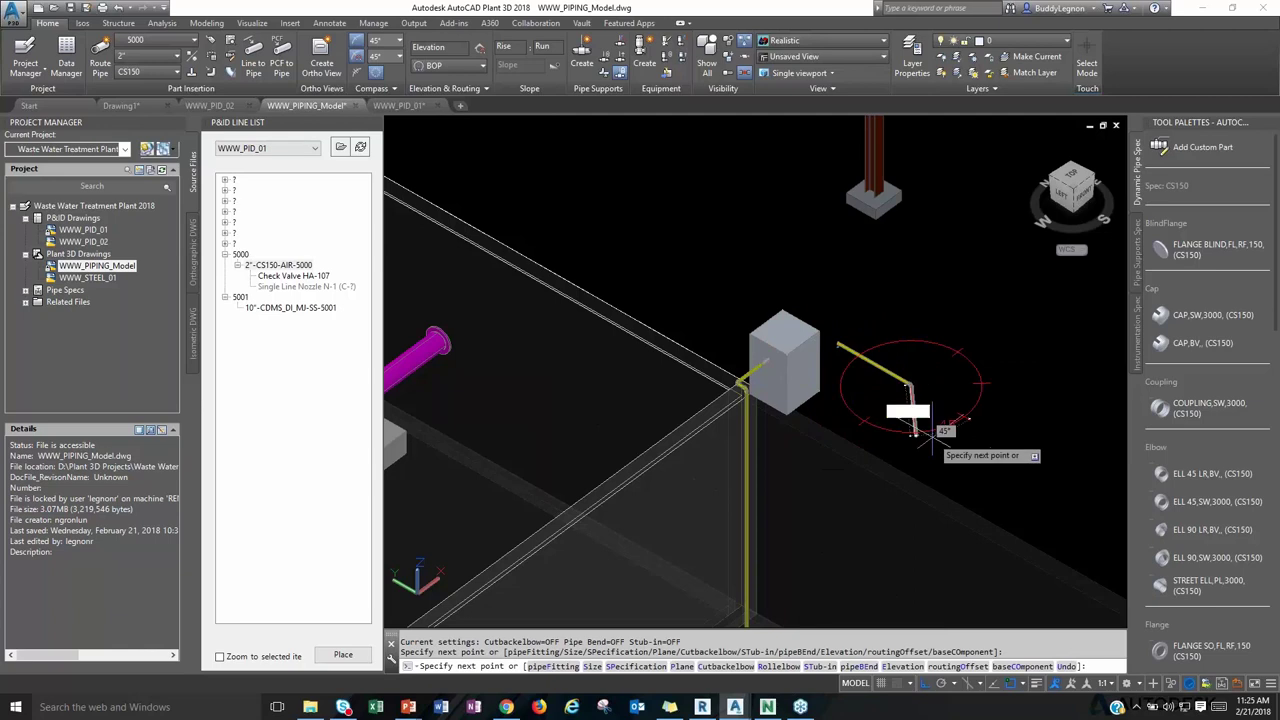
left_click(790, 440)
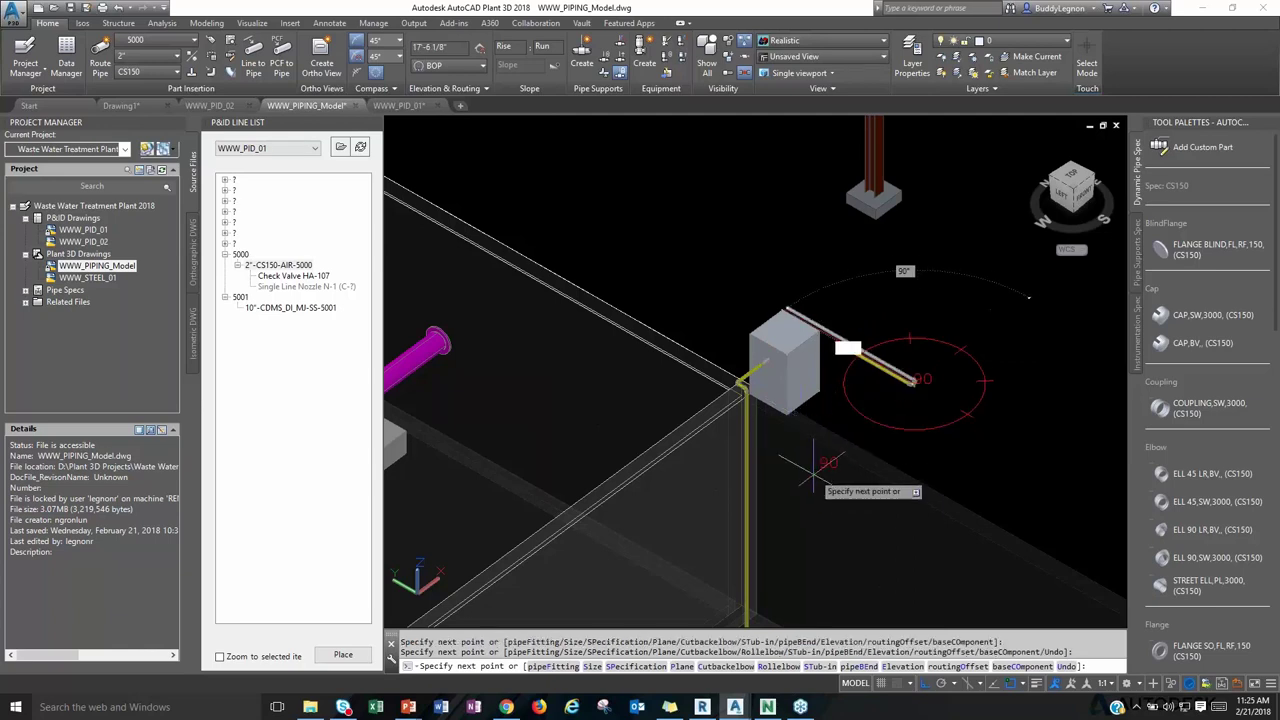
type("u")
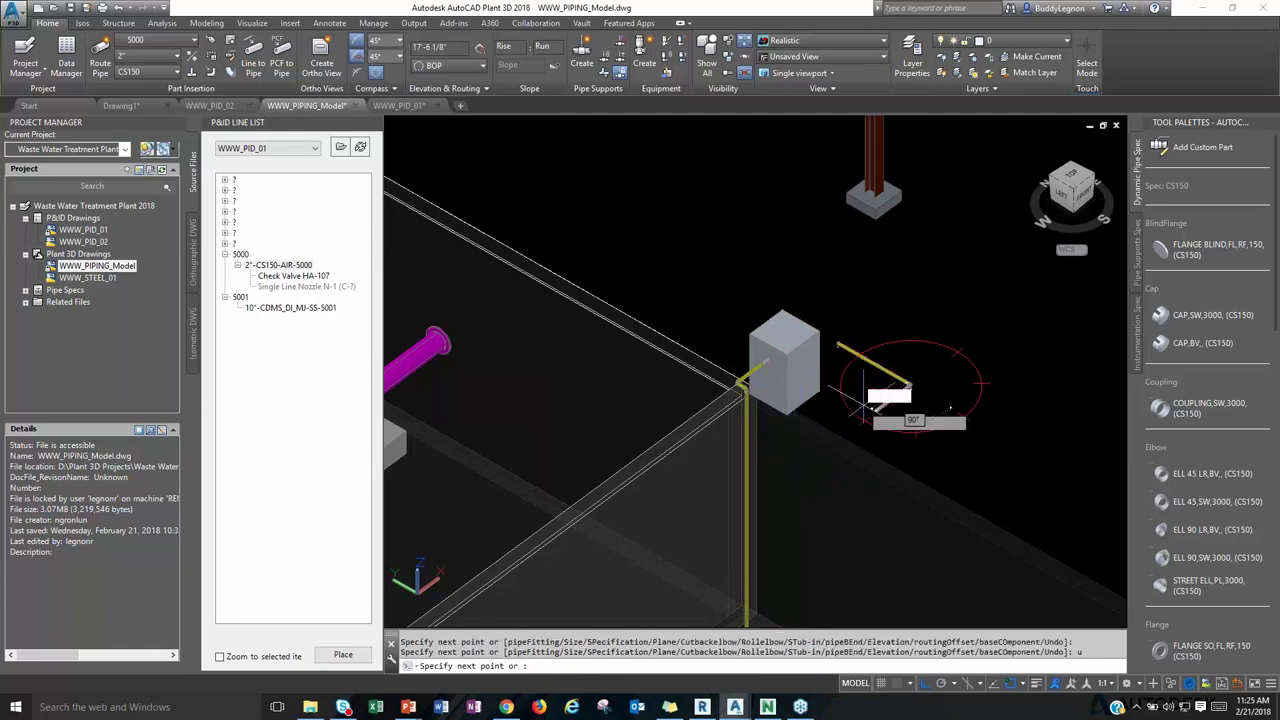
key("Return")
left_click(858, 428)
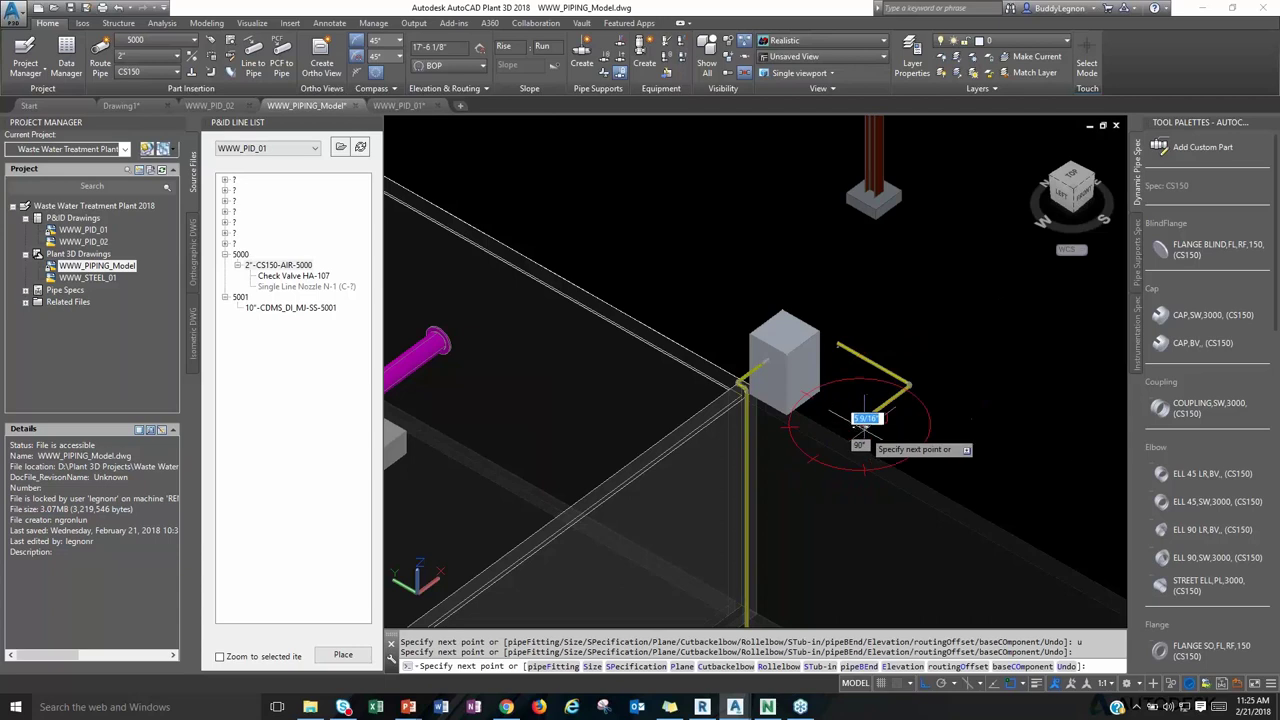
type("pl")
key("Return")
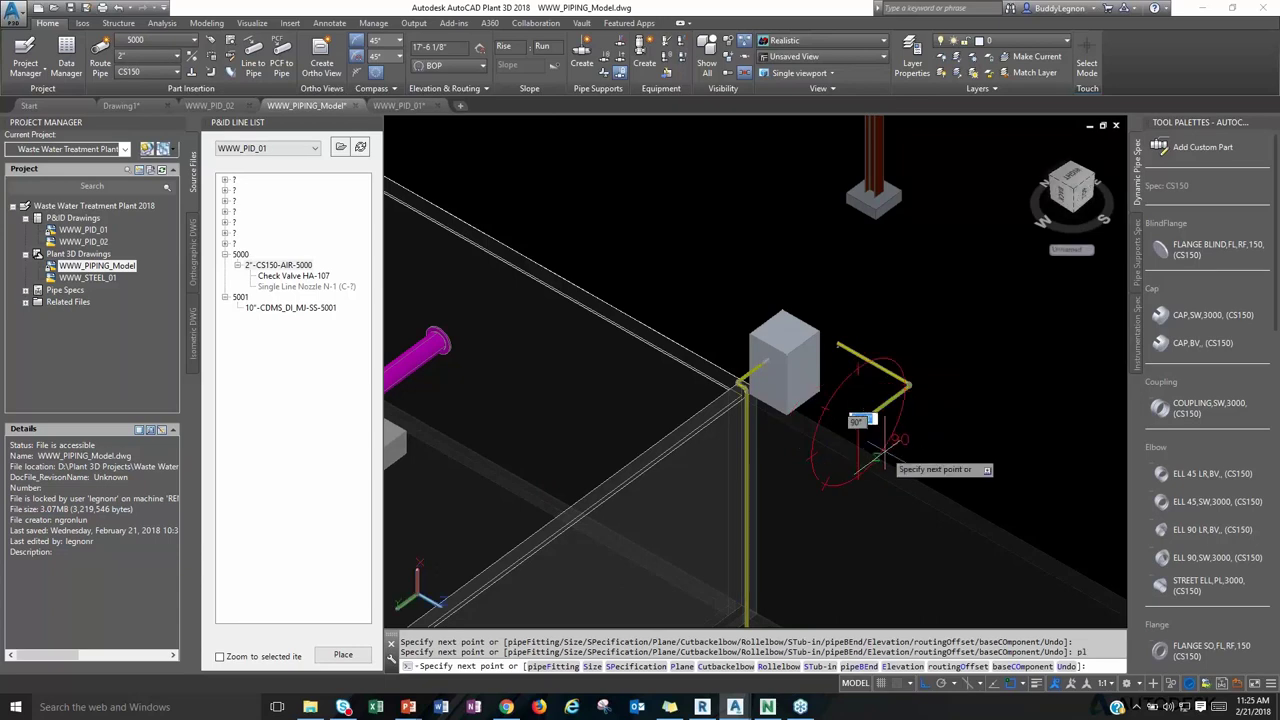
left_click(858, 497)
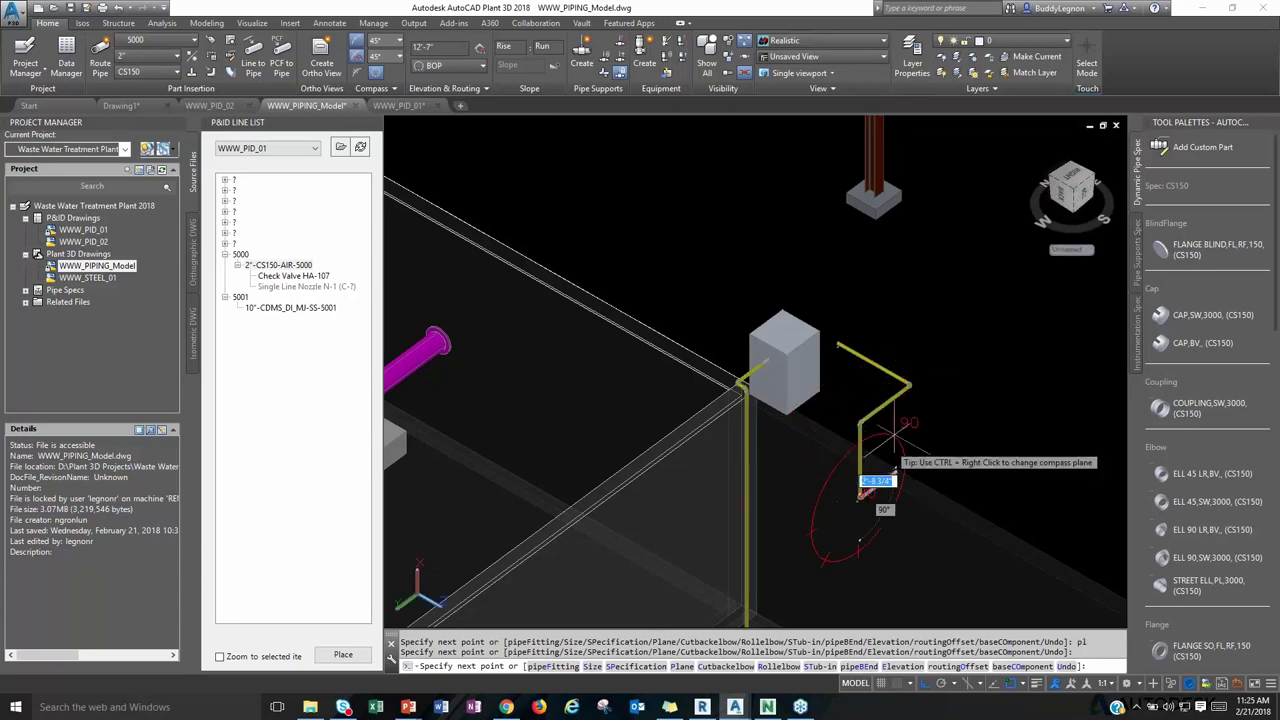
key("Escape")
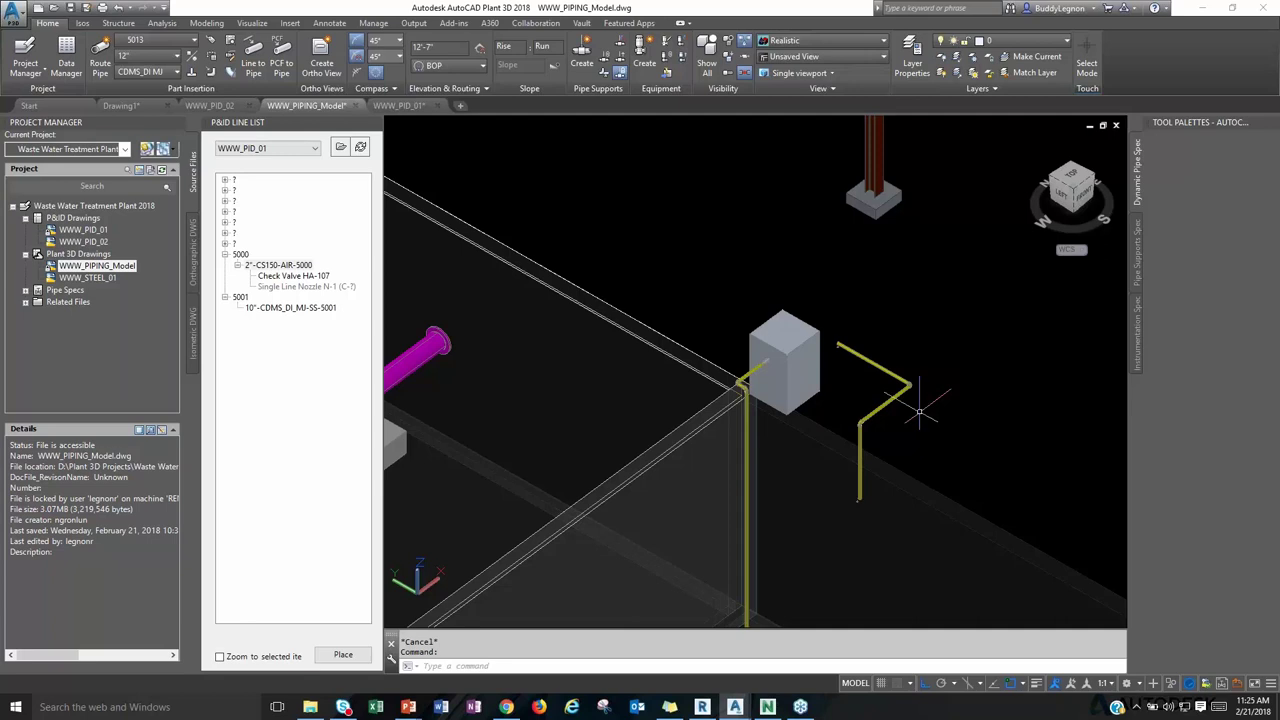
key("Escape")
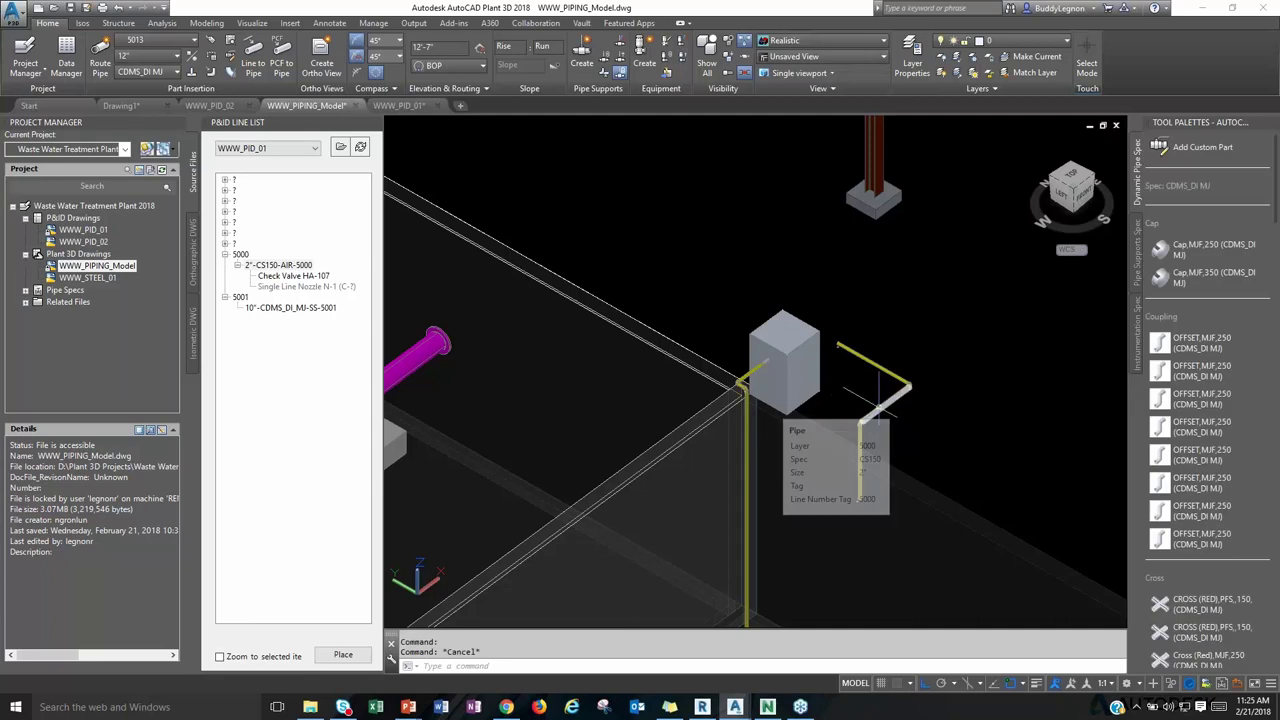
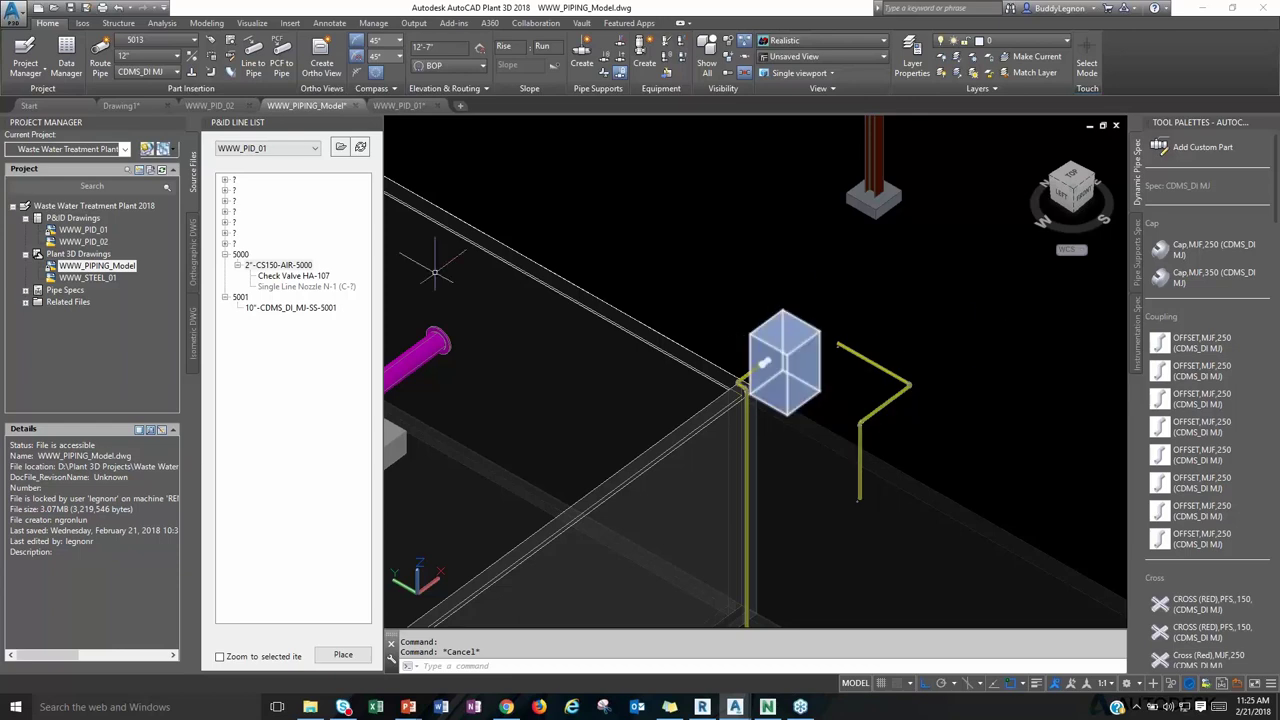
Place check valve HA-107 from the line list inline on the yellow line 5000 pipe at rotation 0.
left_click(288, 276)
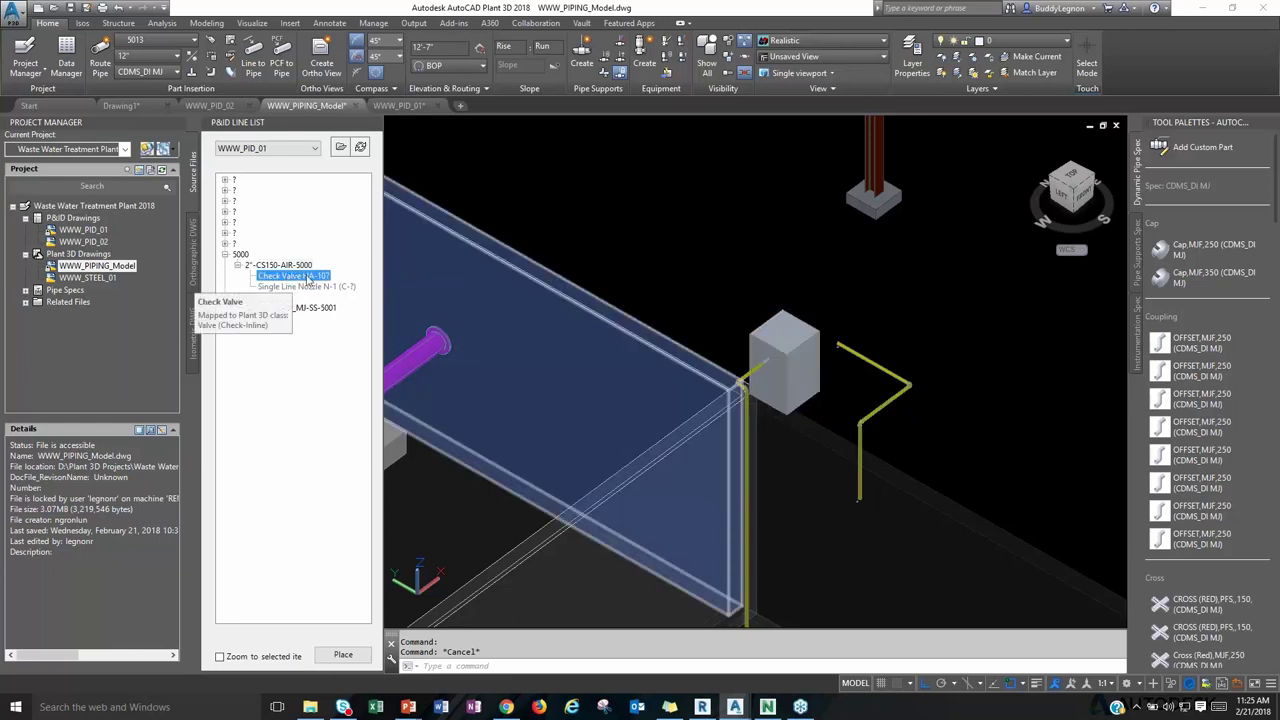
left_click(343, 654)
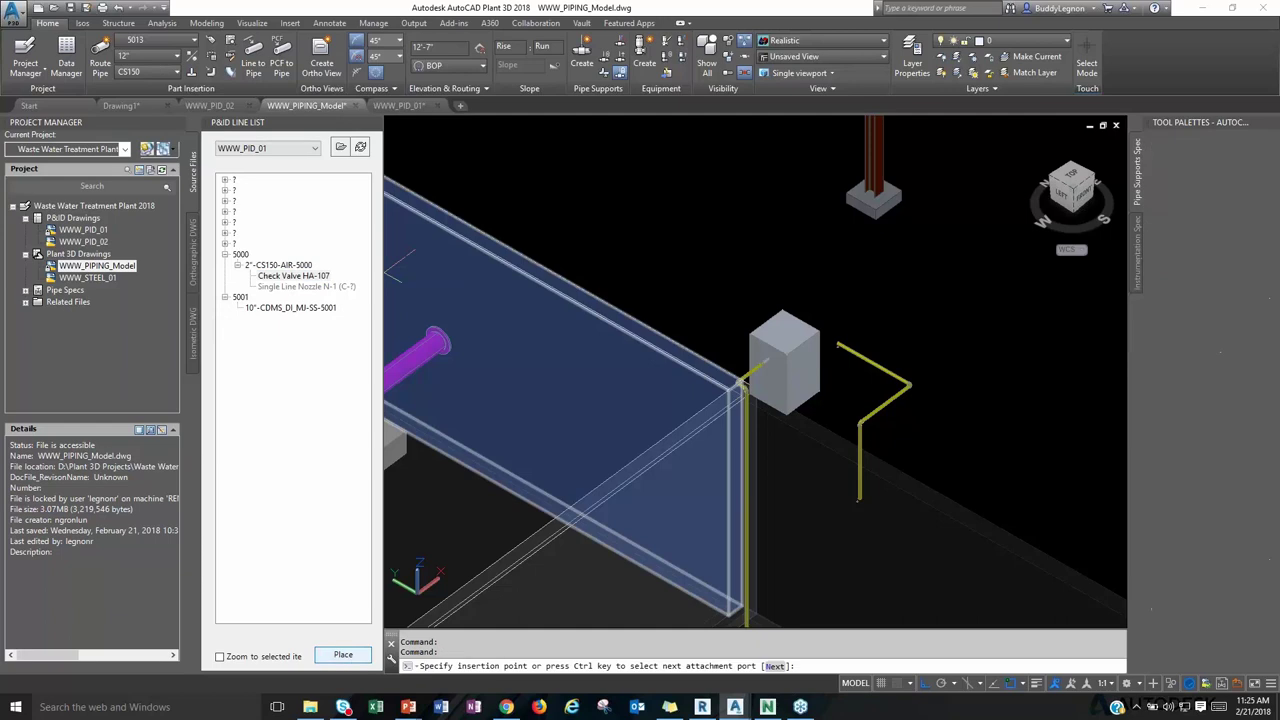
left_click(878, 362)
left_click(879, 320)
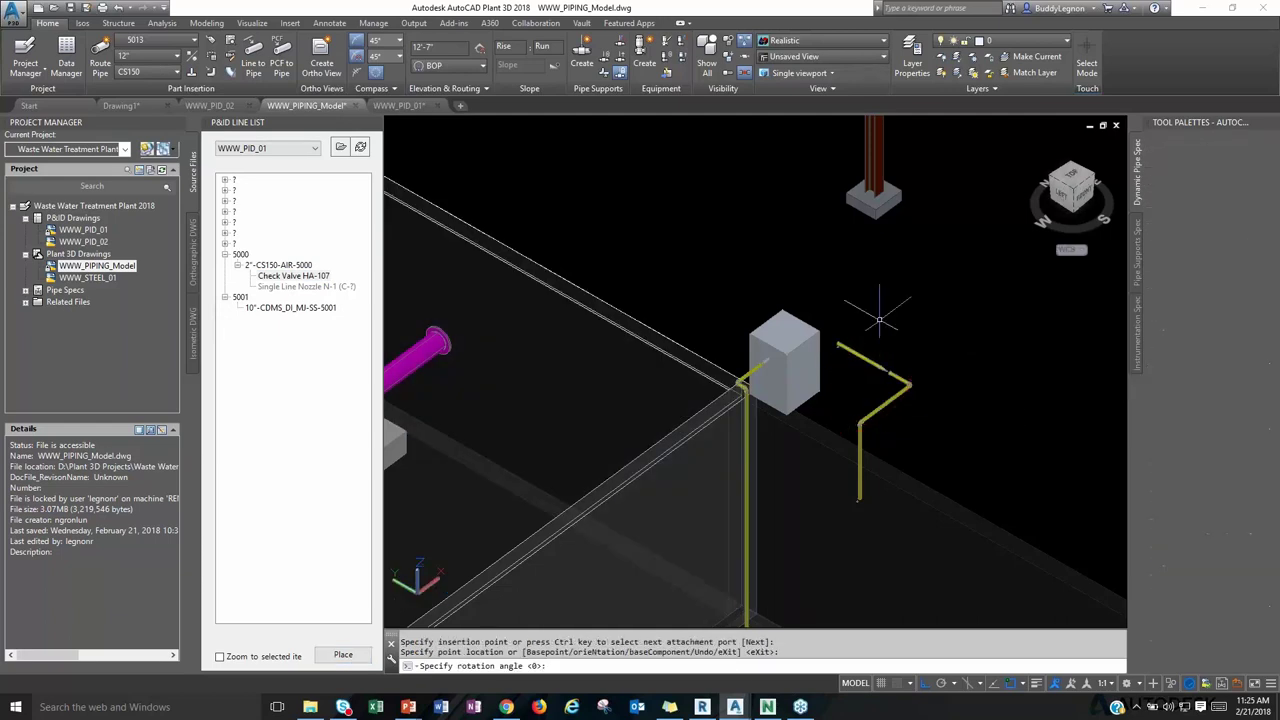
scroll(879, 320, "up", 5)
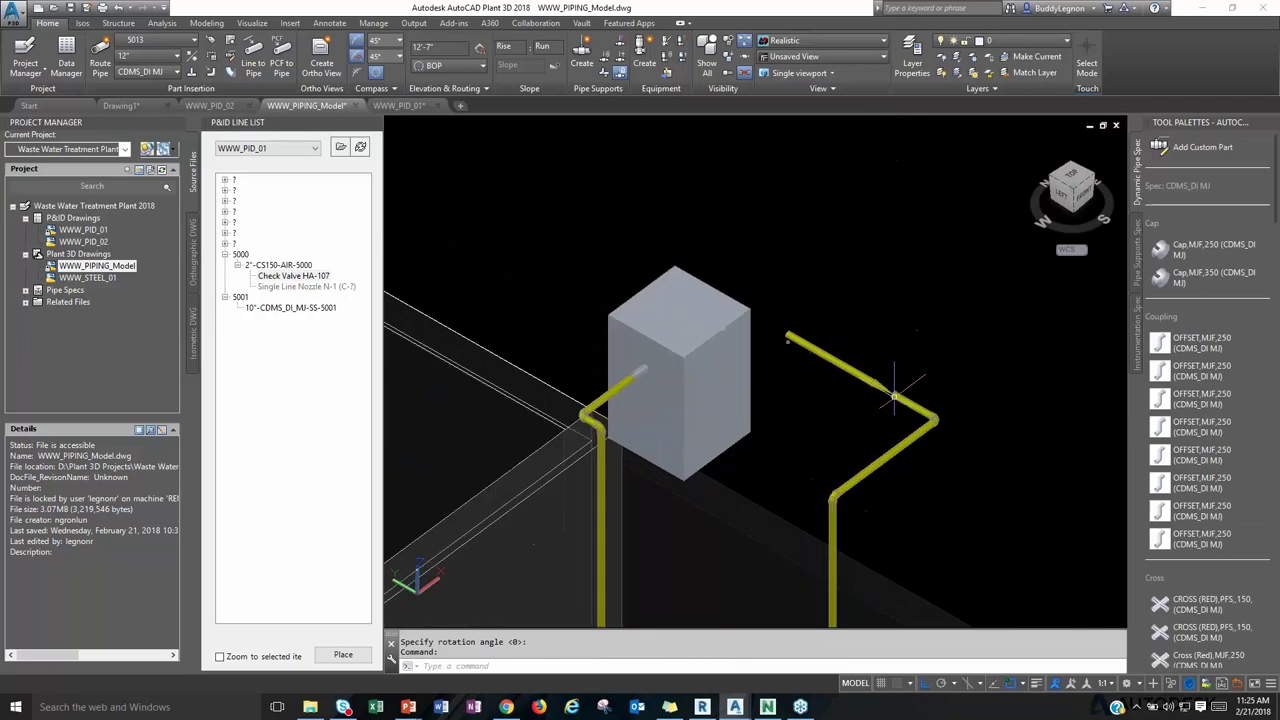
mouse_move(862, 364)
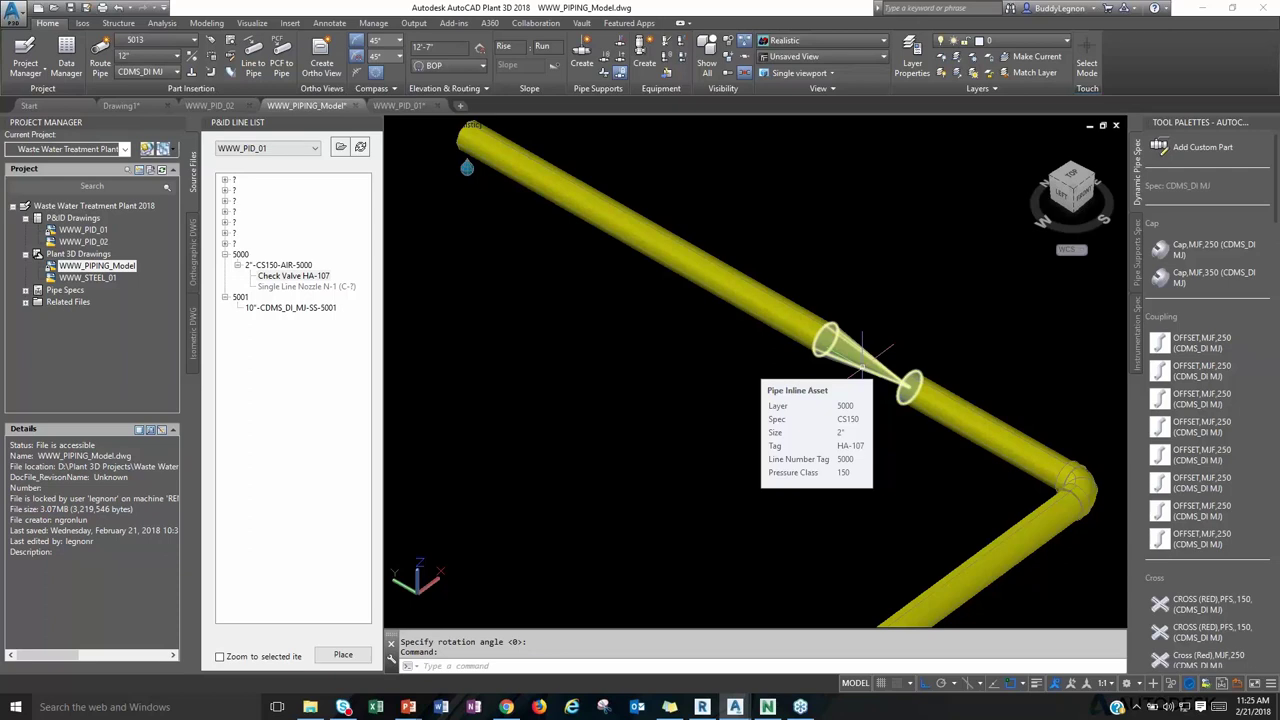
Substitute the placed check valve with a 2" flanged RF swing check valve.
right_click(860, 360)
key("Escape")
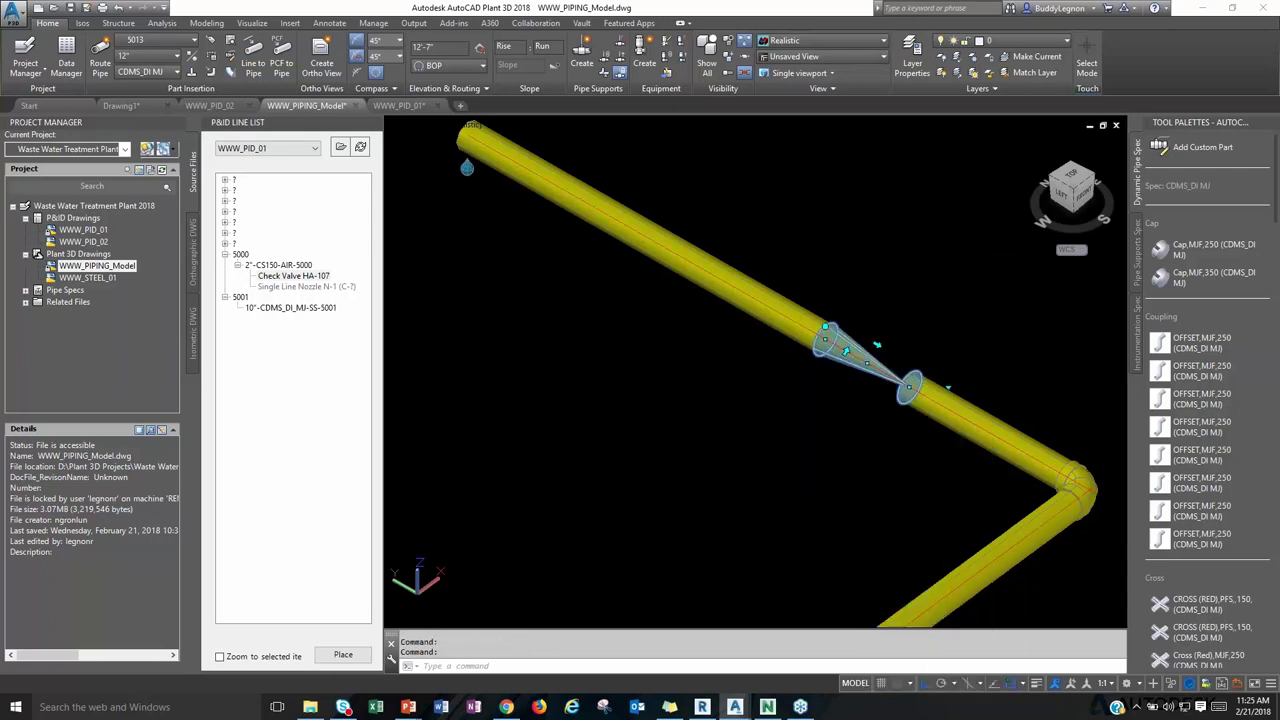
left_click(885, 362)
left_click(948, 388)
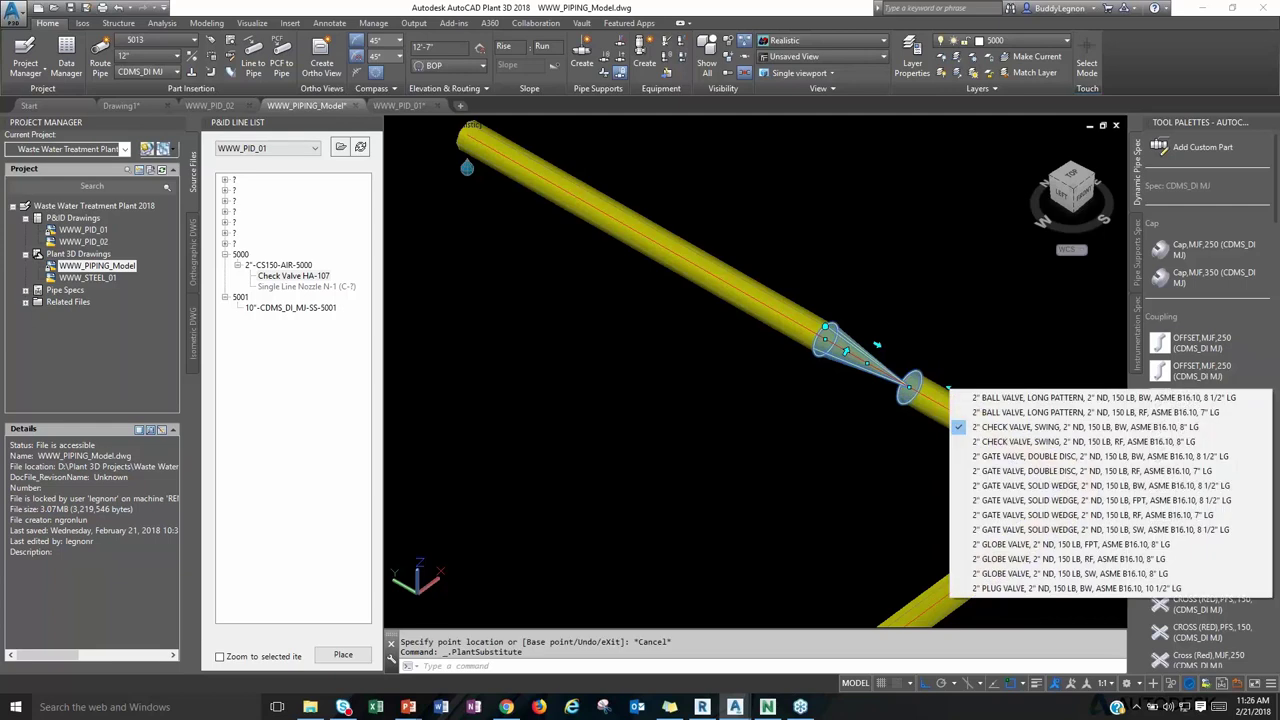
left_click(1057, 444)
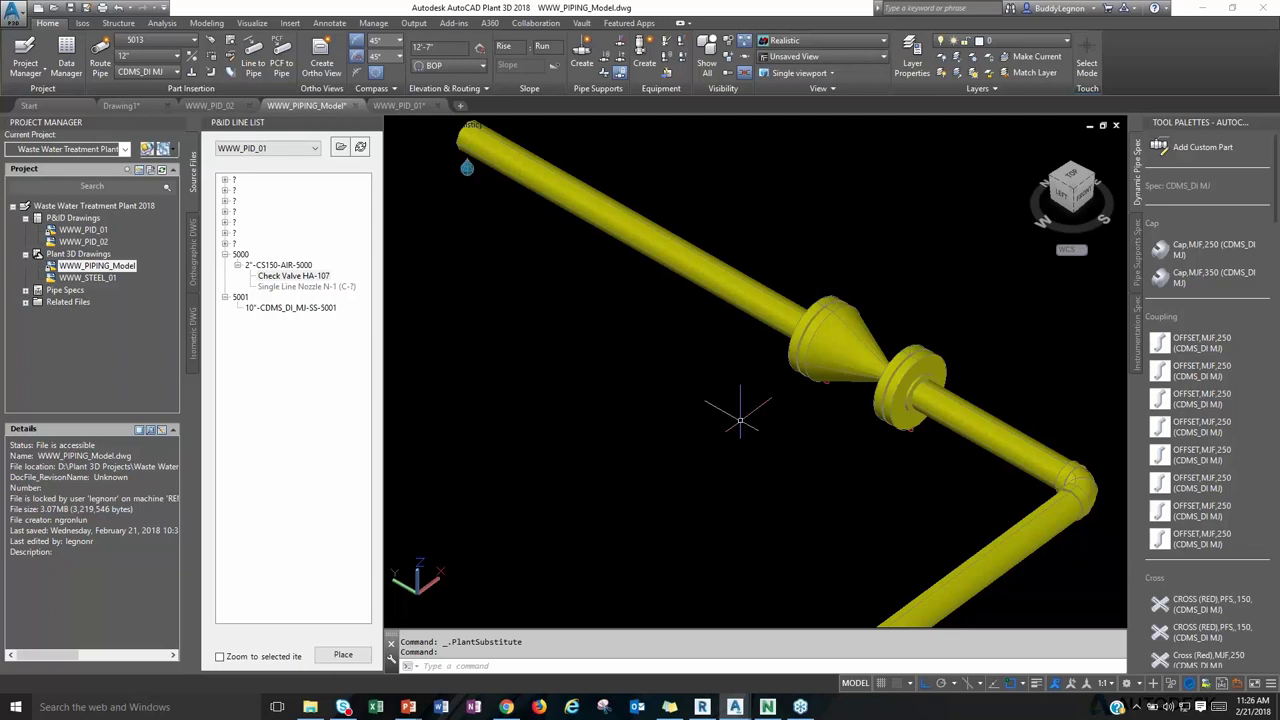
Replace that valve with a 2" solid-wedge gate valve with handwheel.
left_click(838, 362)
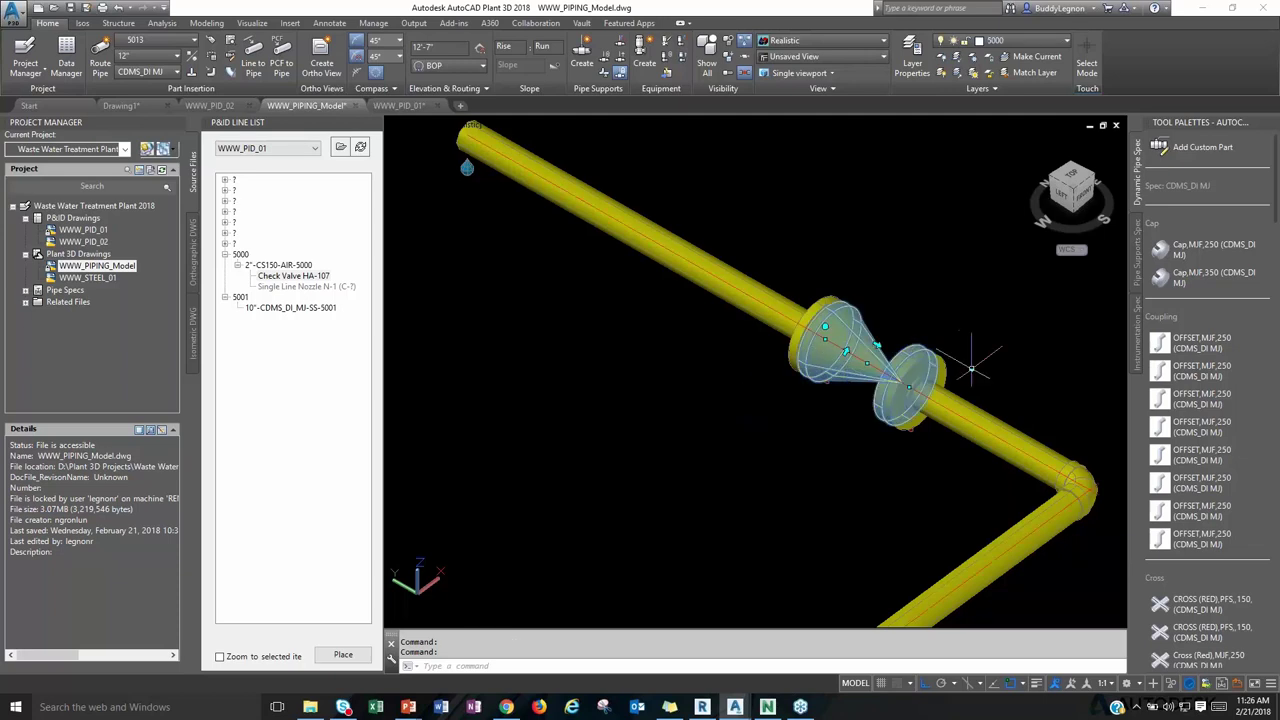
left_click(971, 370)
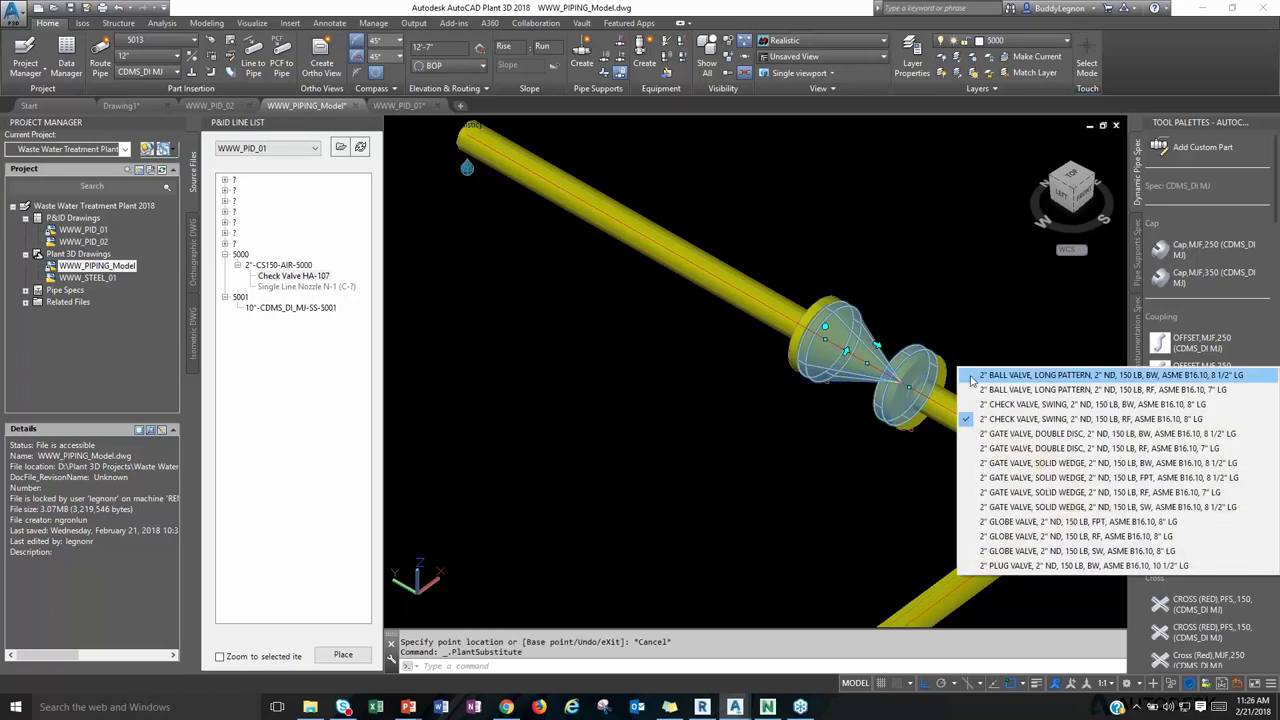
left_click(1018, 492)
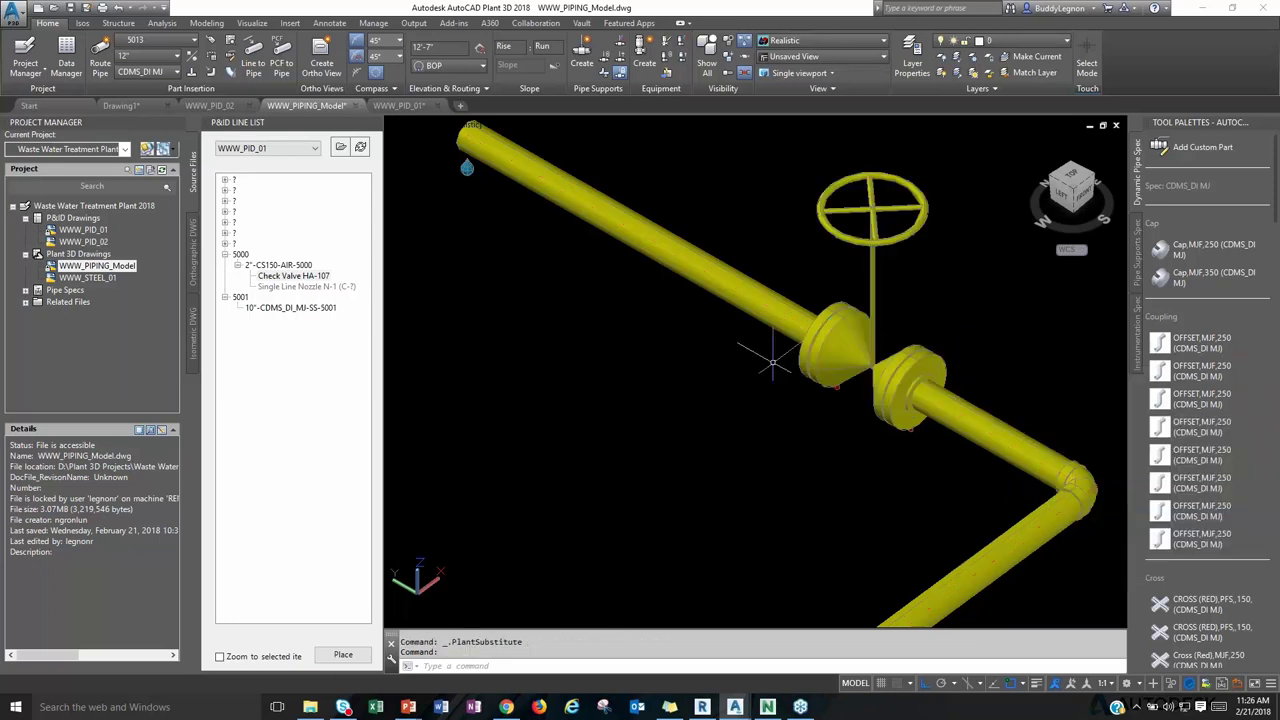
scroll(650, 375, "down", 6)
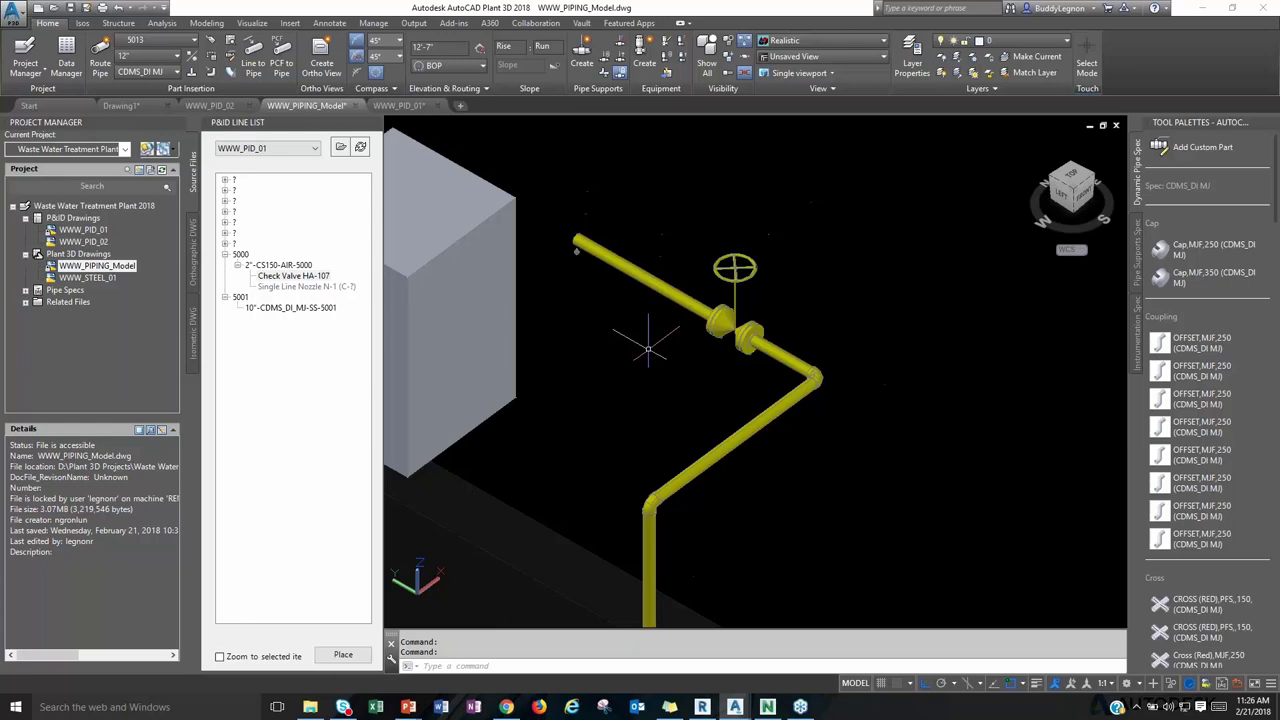
left_click(857, 280)
key("Escape")
scroll(640, 345, "down", 5)
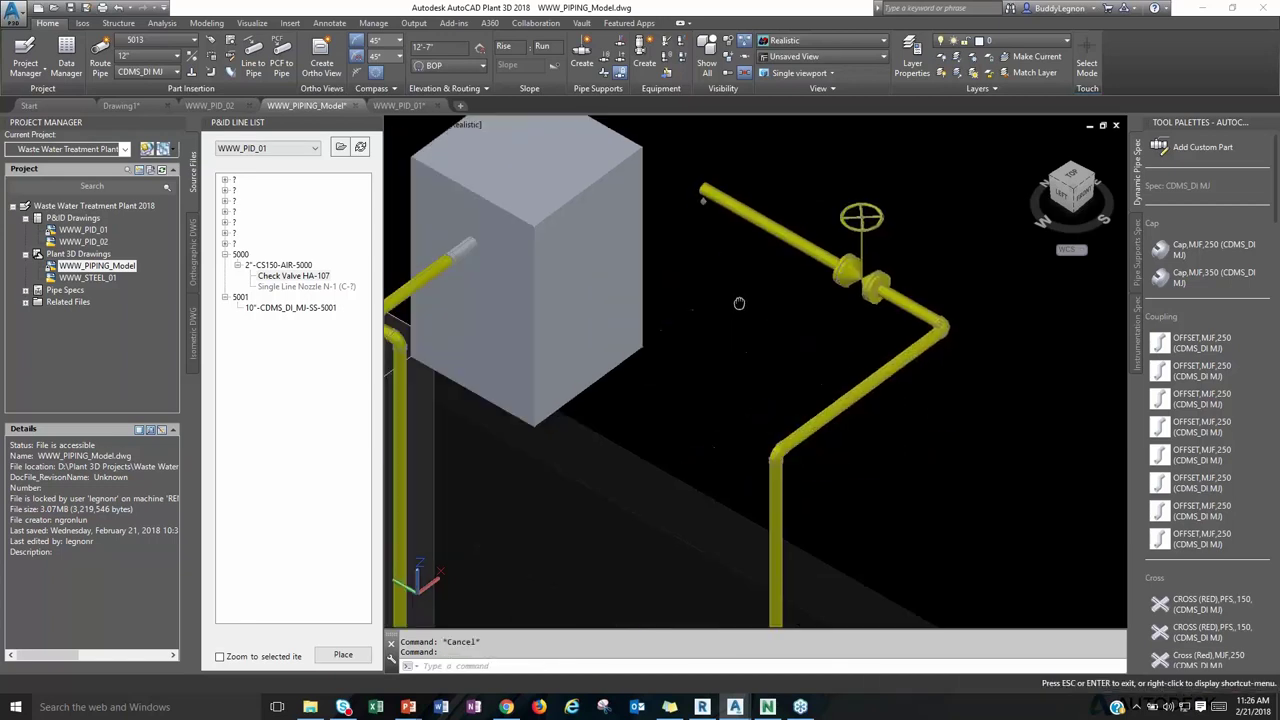
middle_click_drag(837, 291, 771, 343)
scroll(714, 287, "down", 3)
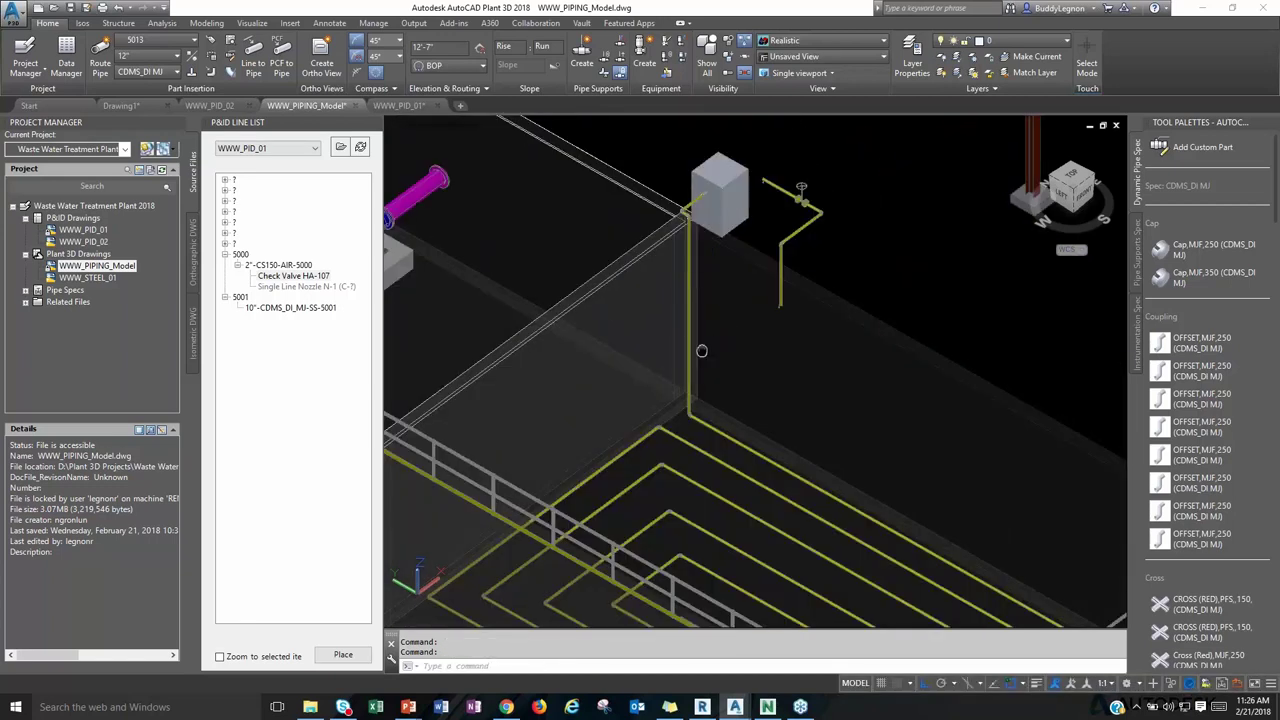
scroll(697, 354, "down", 4)
middle_click_drag(663, 317, 760, 500)
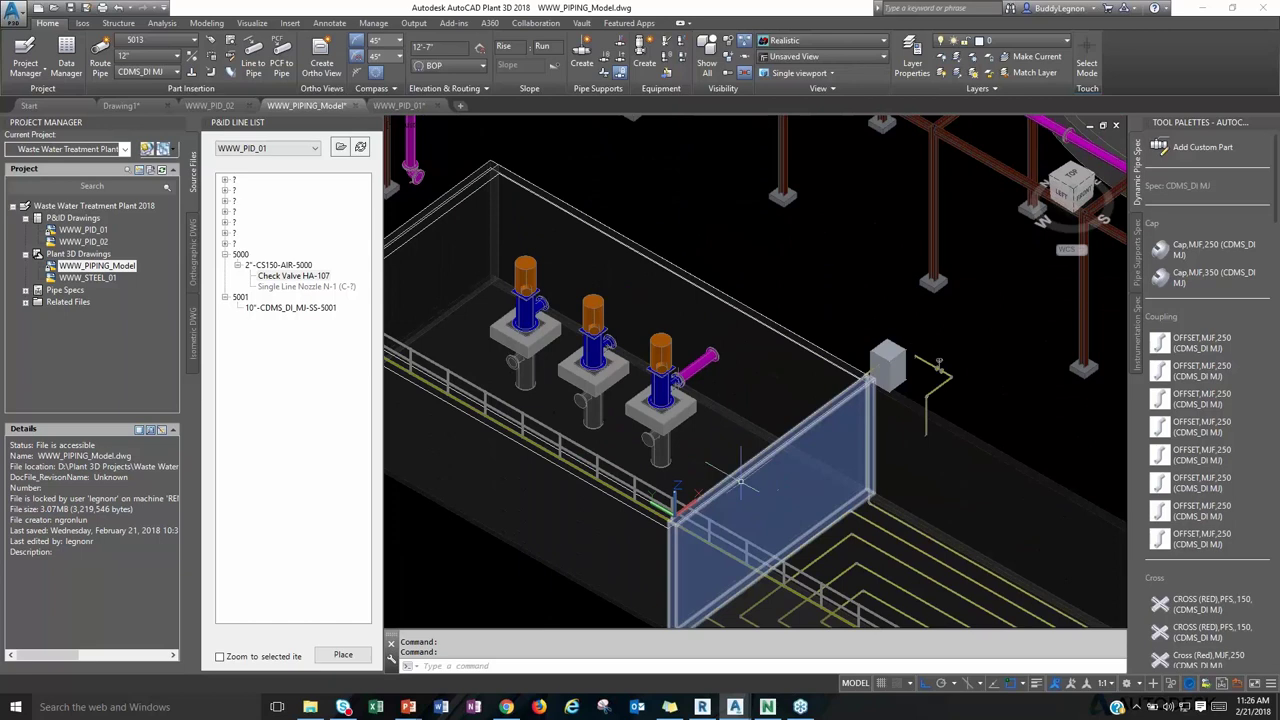
scroll(720, 475, "up", 2)
scroll(680, 135, "up", 2)
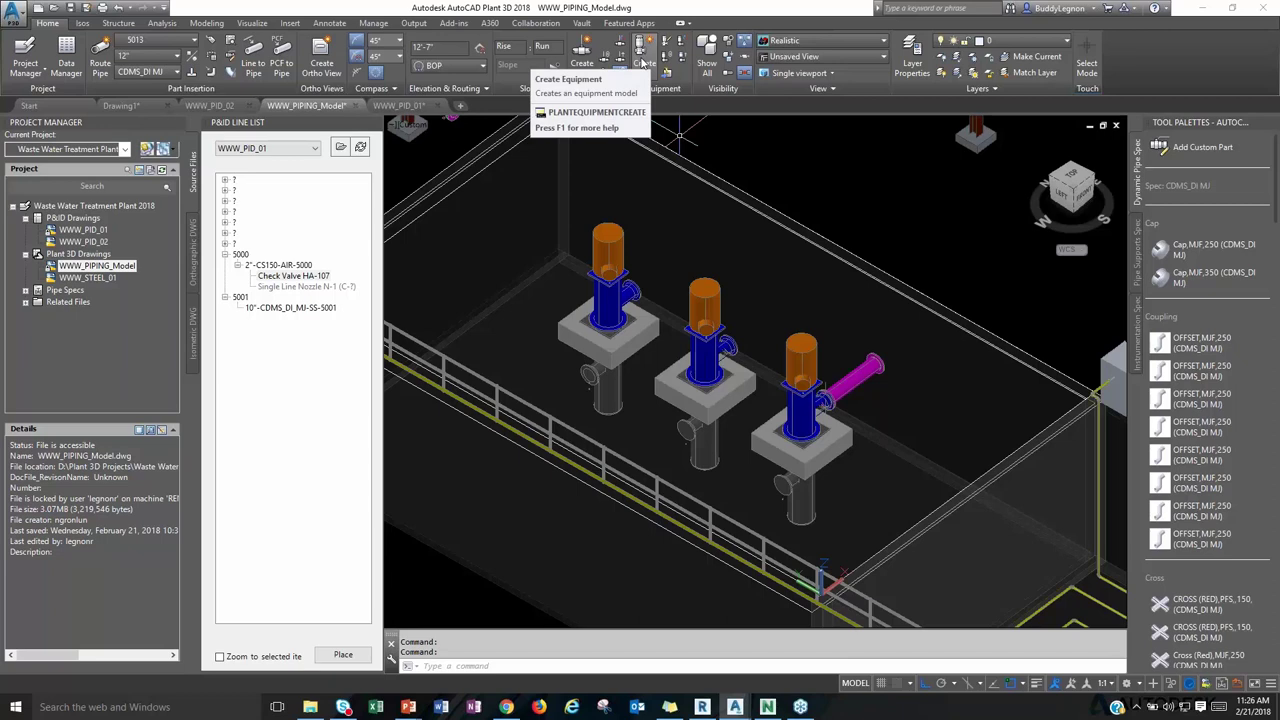
left_click(644, 62)
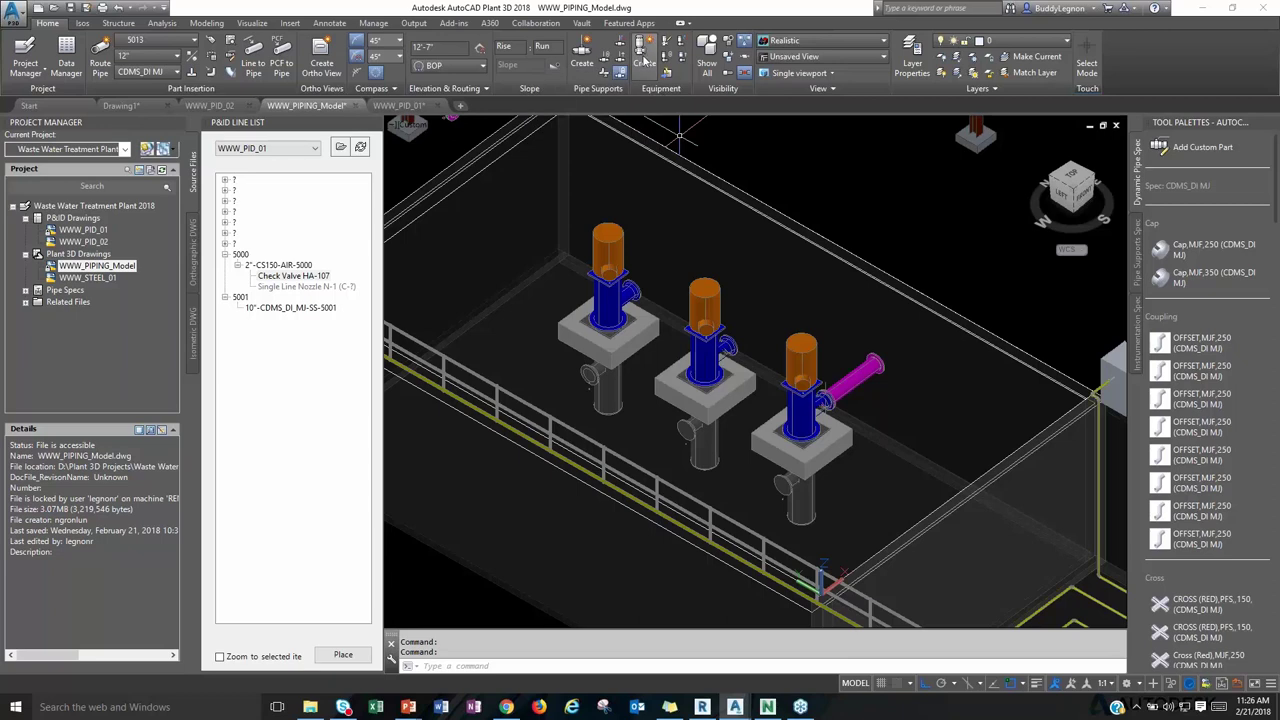
left_click(644, 62)
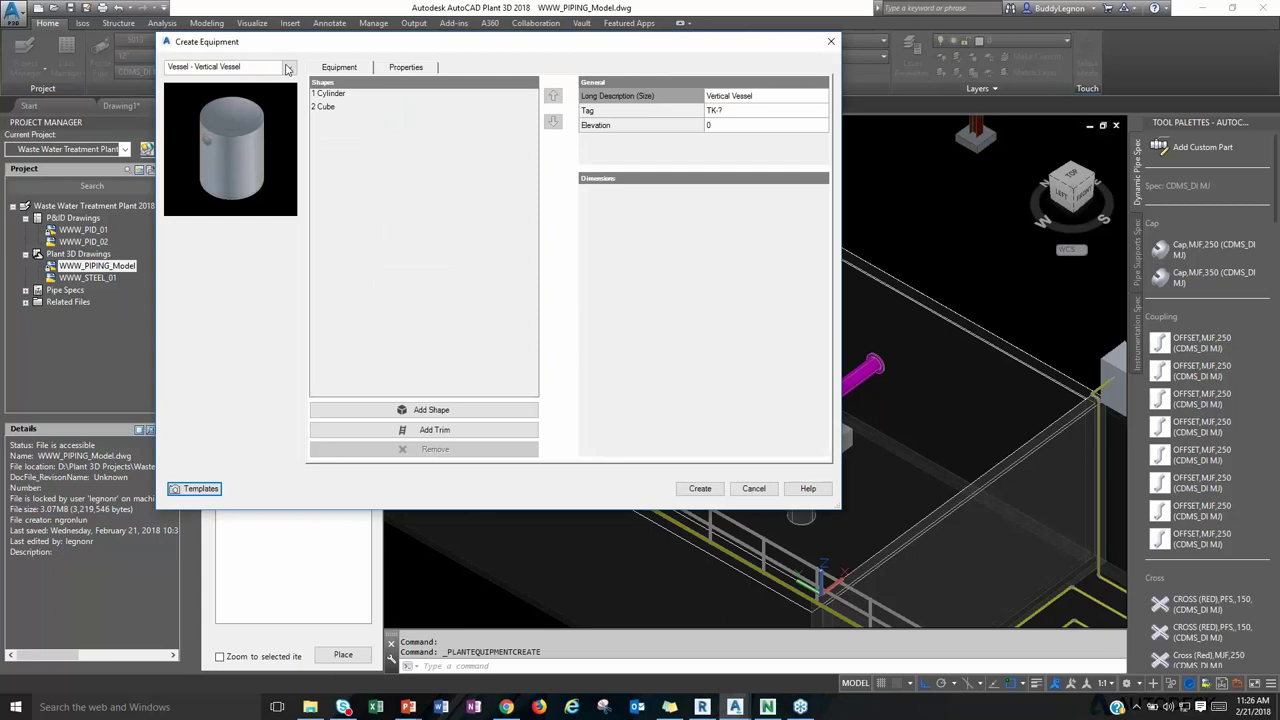
left_click(287, 68)
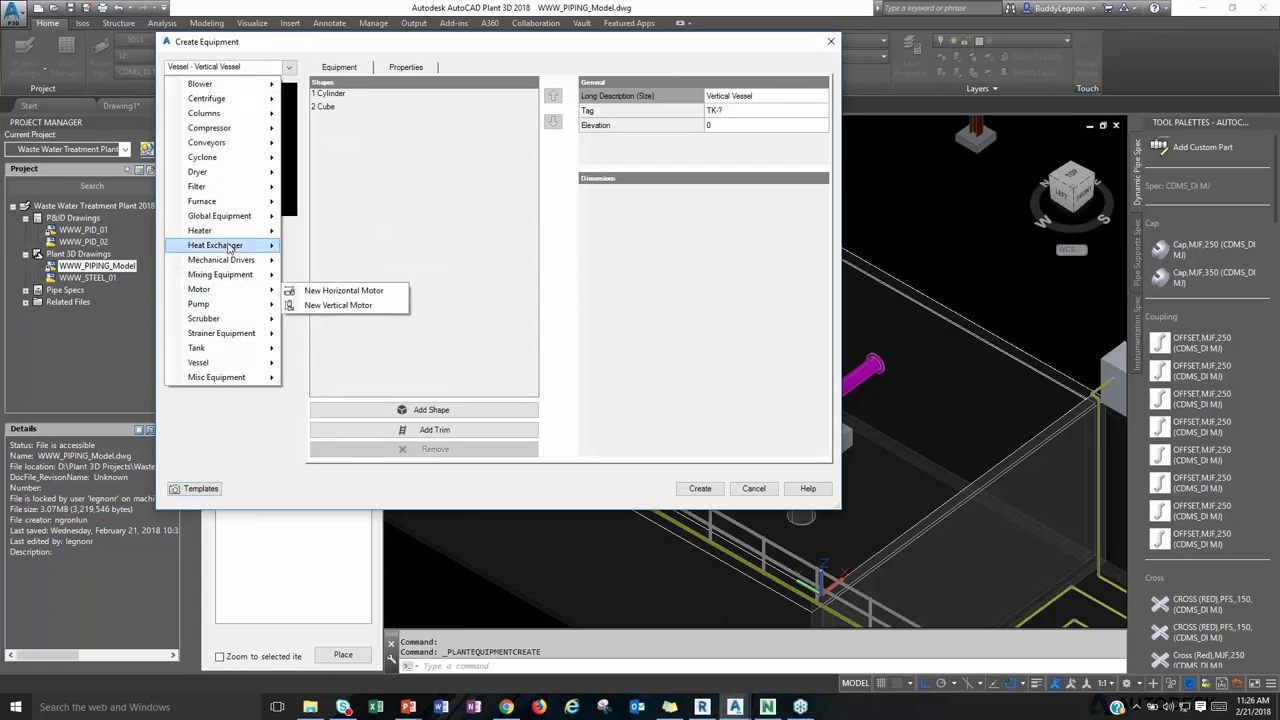
mouse_move(226, 231)
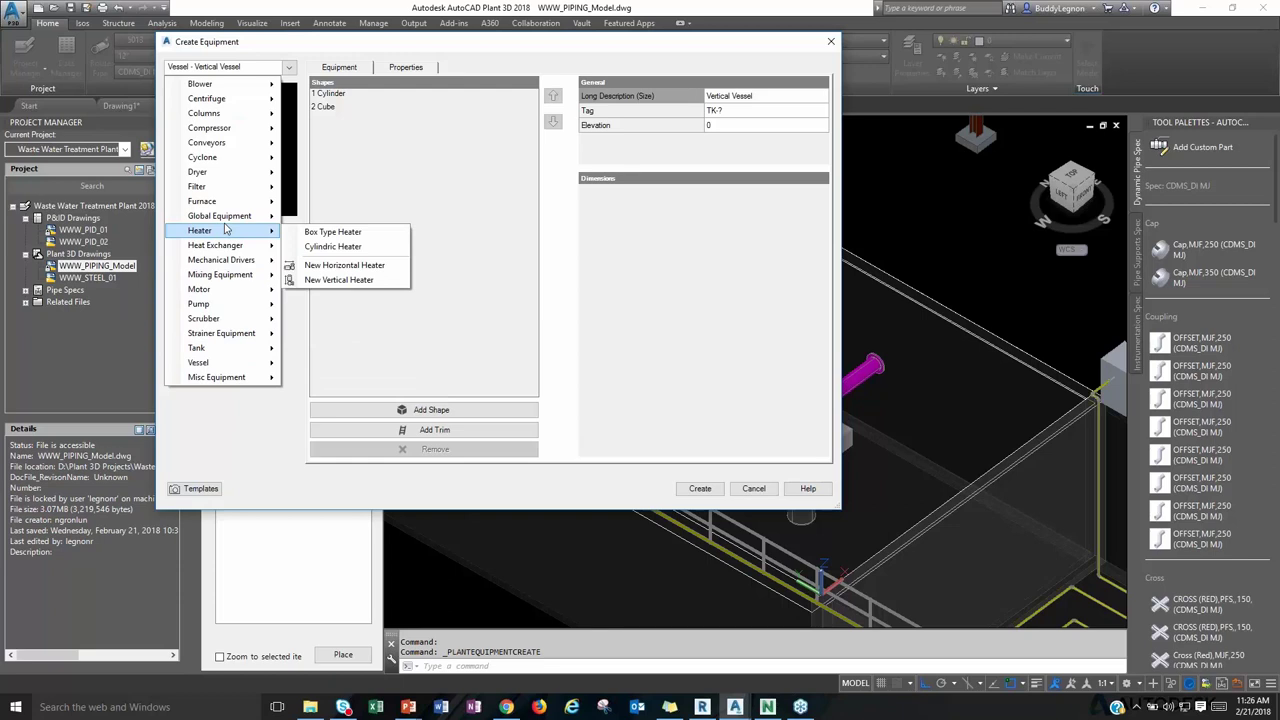
mouse_move(228, 186)
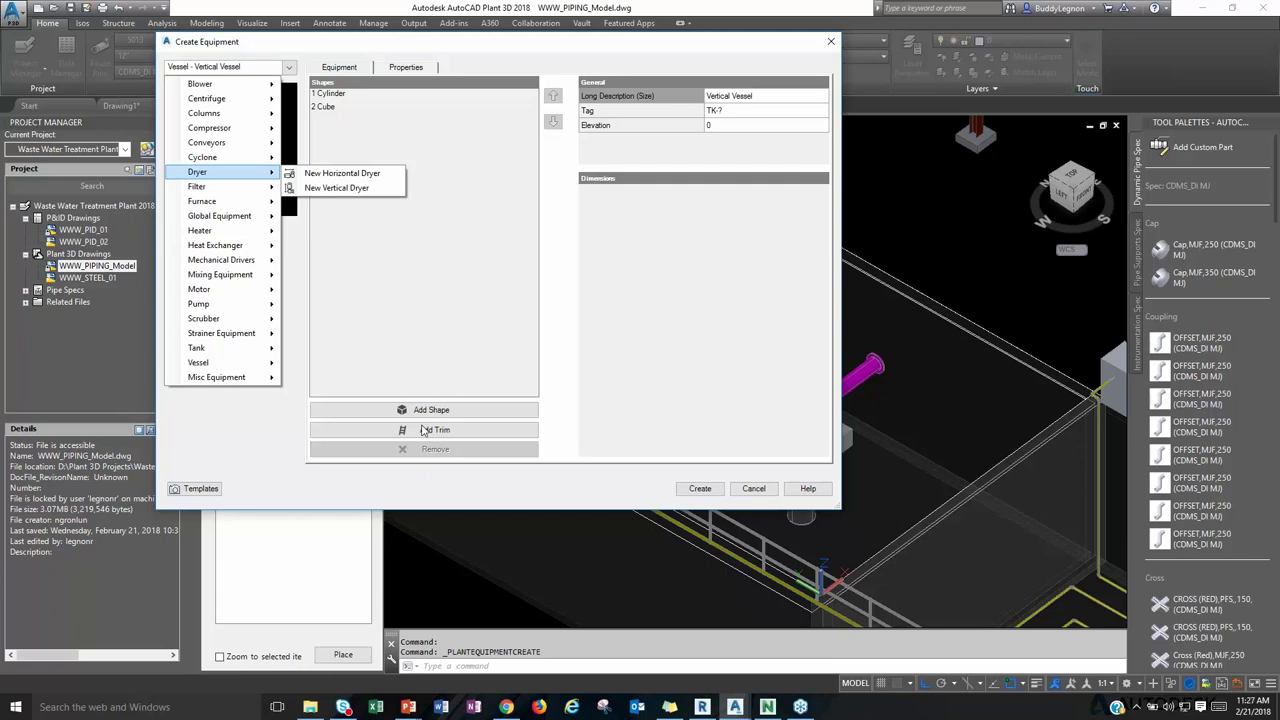
left_click(412, 68)
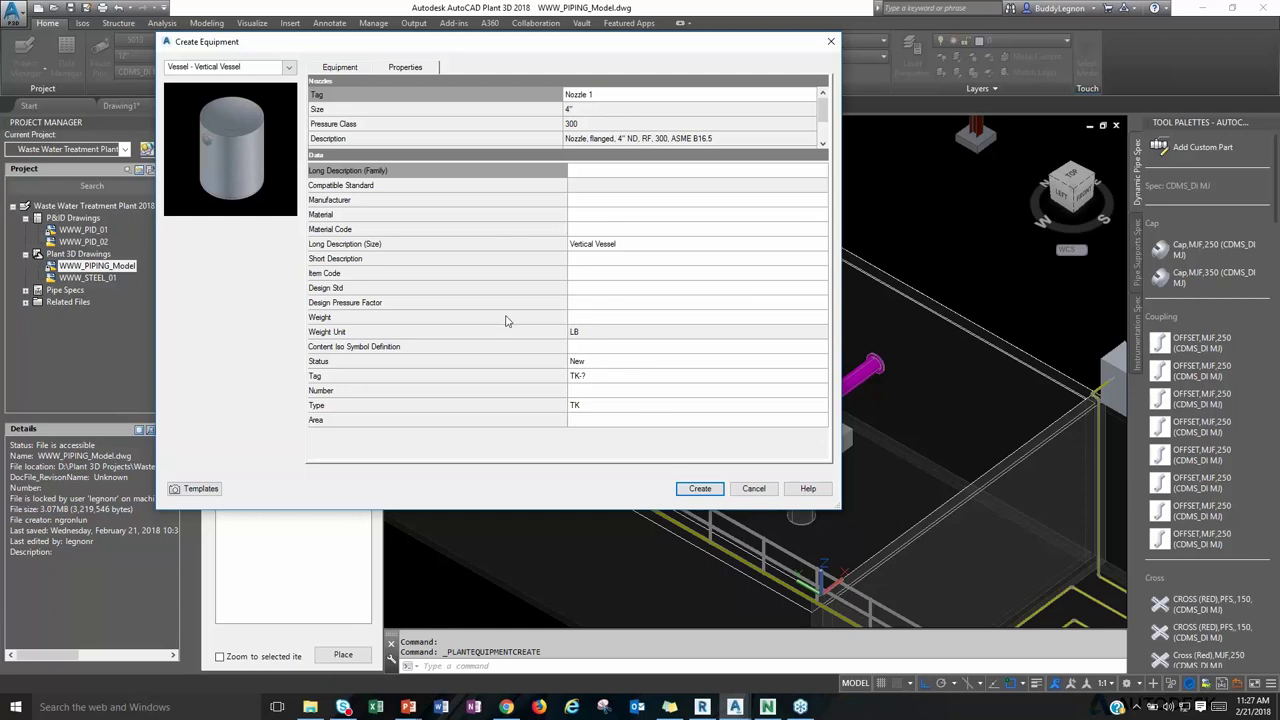
left_click(753, 487)
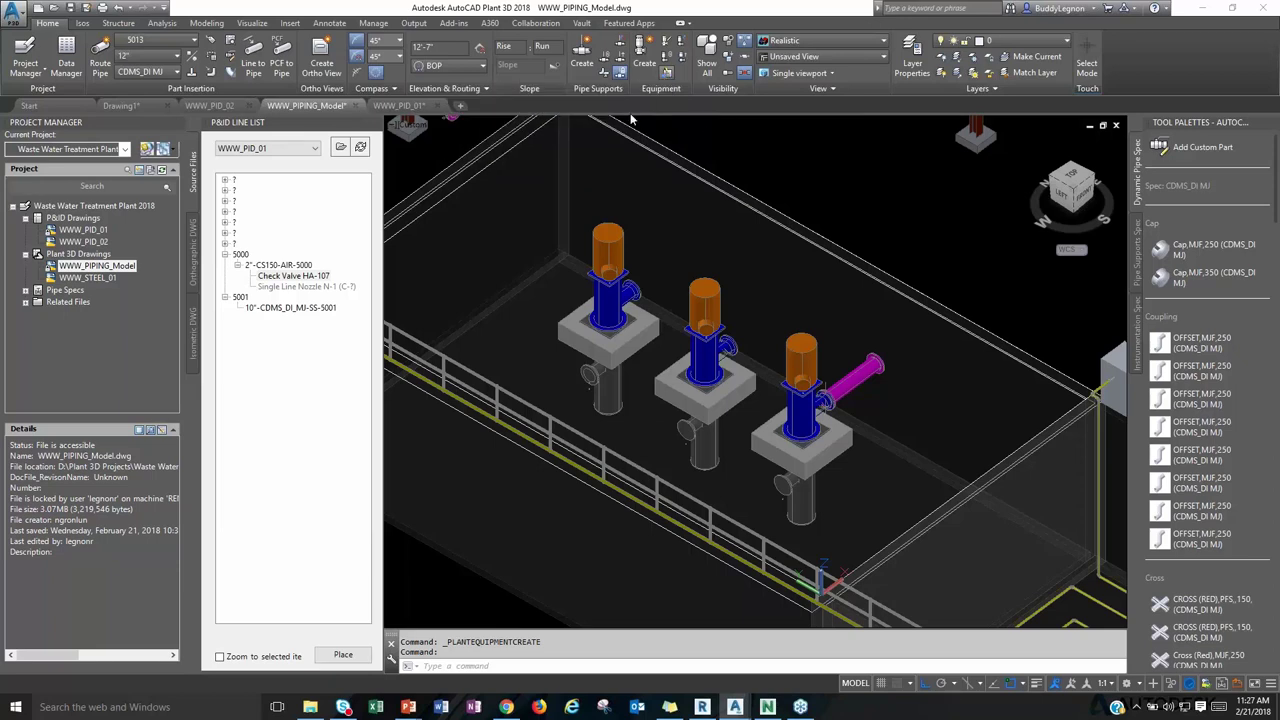
Import the Inventor file Pump.adsk and place it in the model as Pump equipment.
left_click(620, 72)
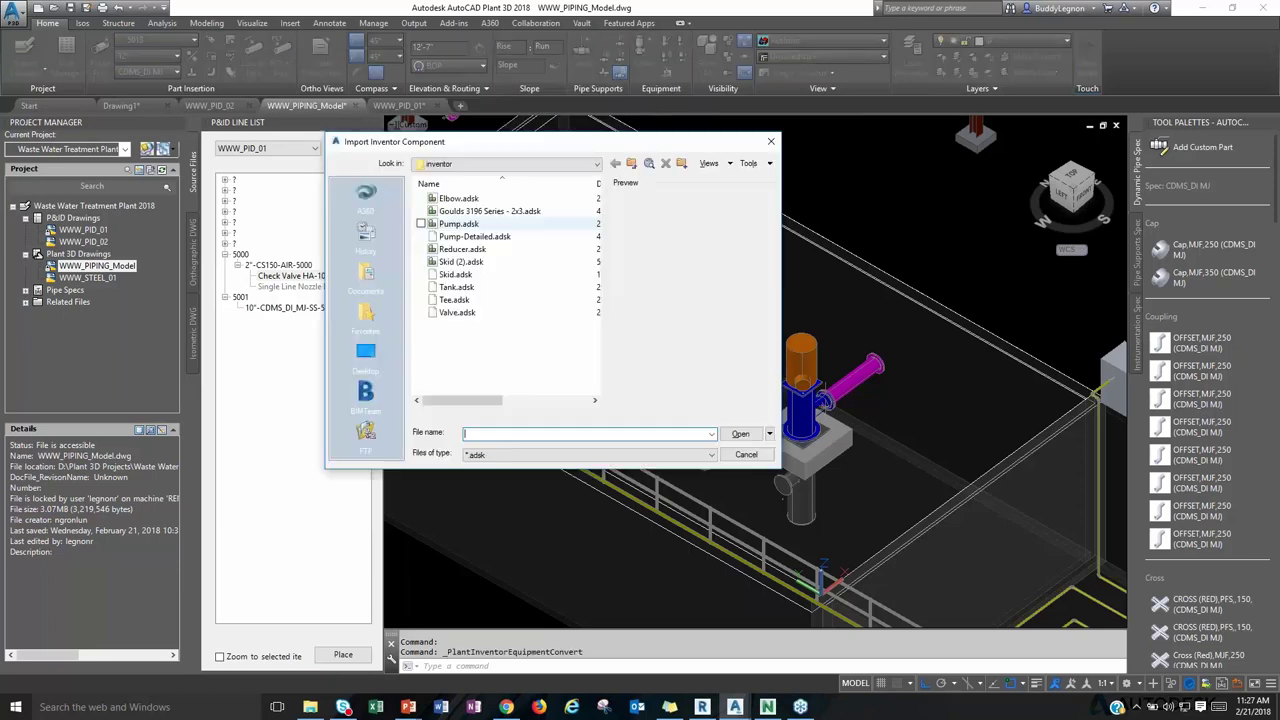
left_click(463, 275)
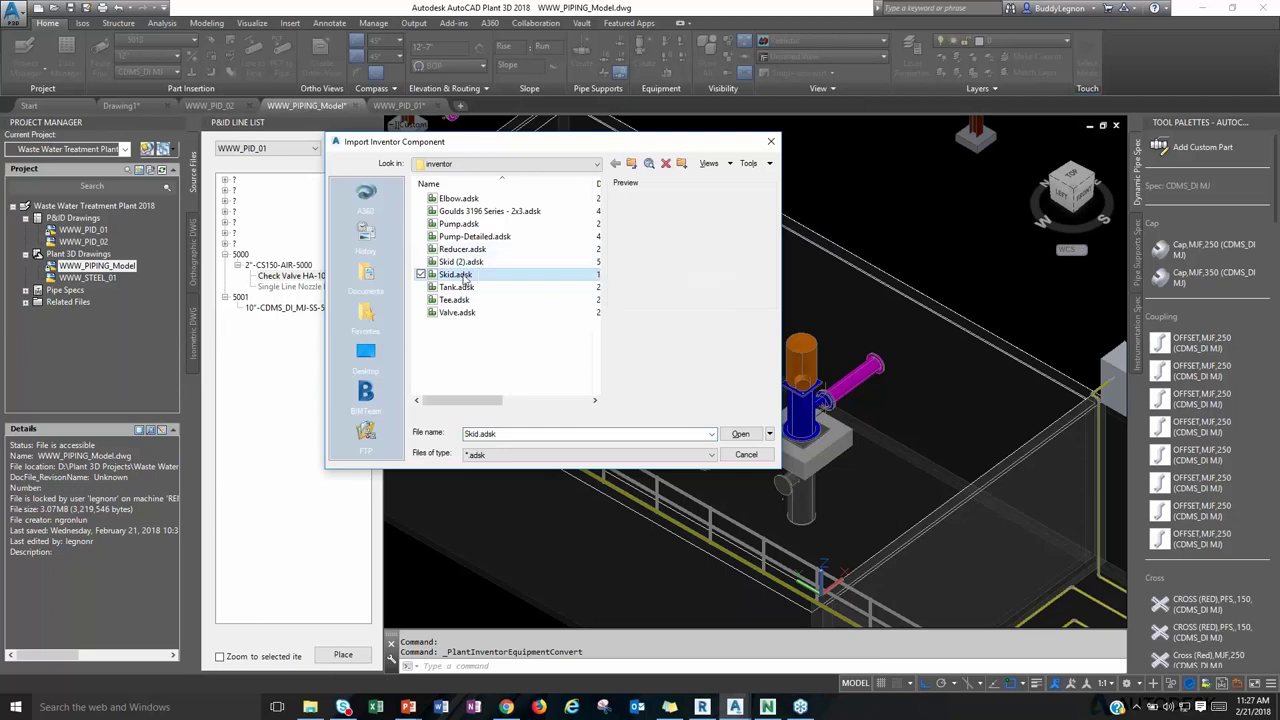
left_click(472, 224)
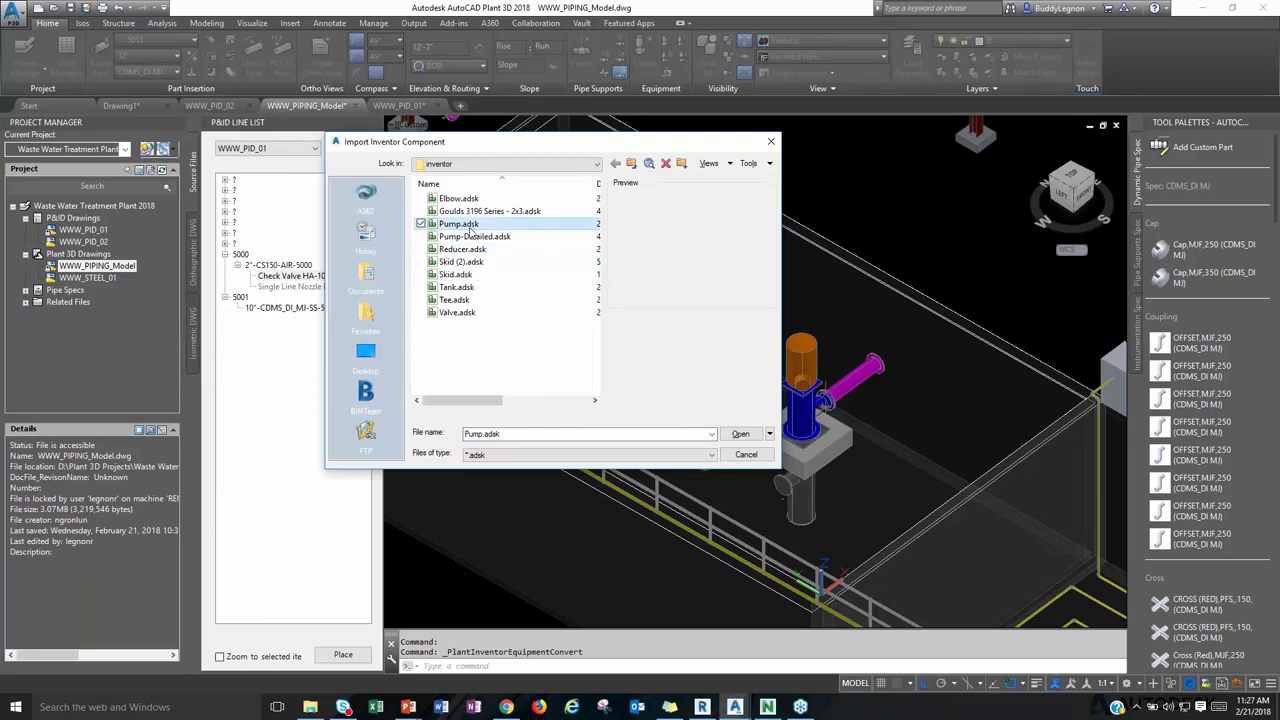
left_click(745, 437)
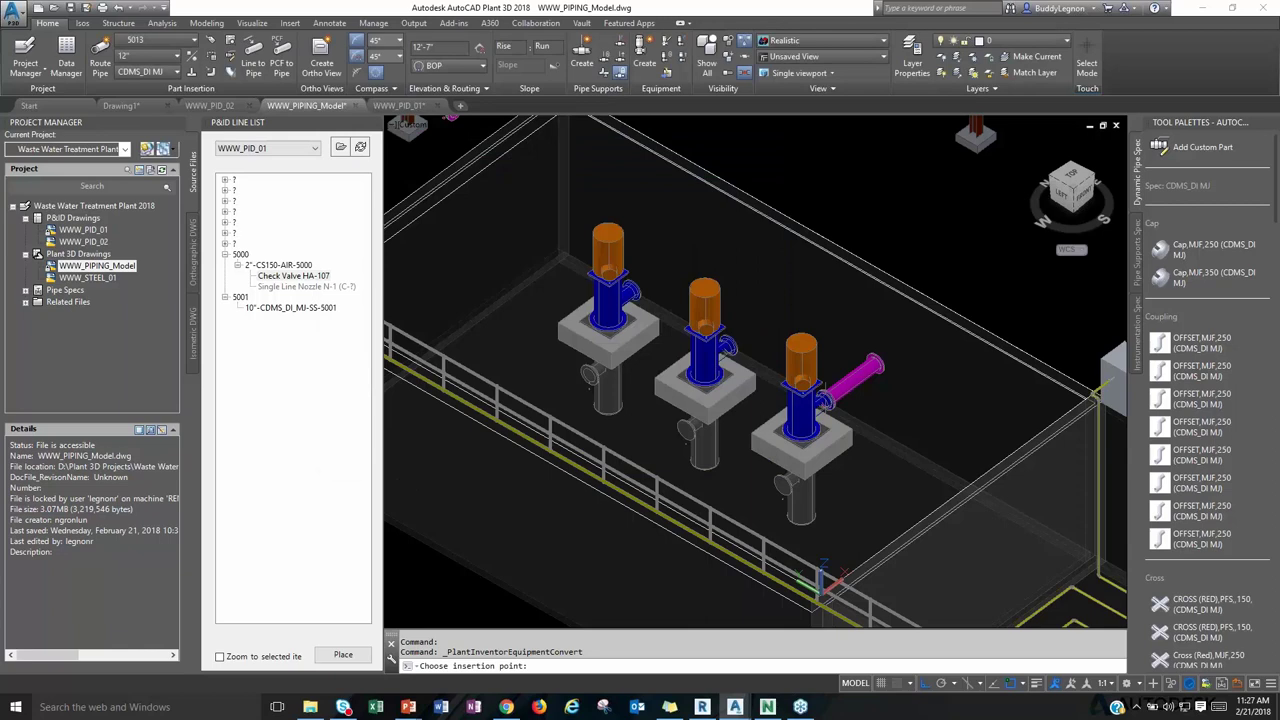
left_click(888, 205)
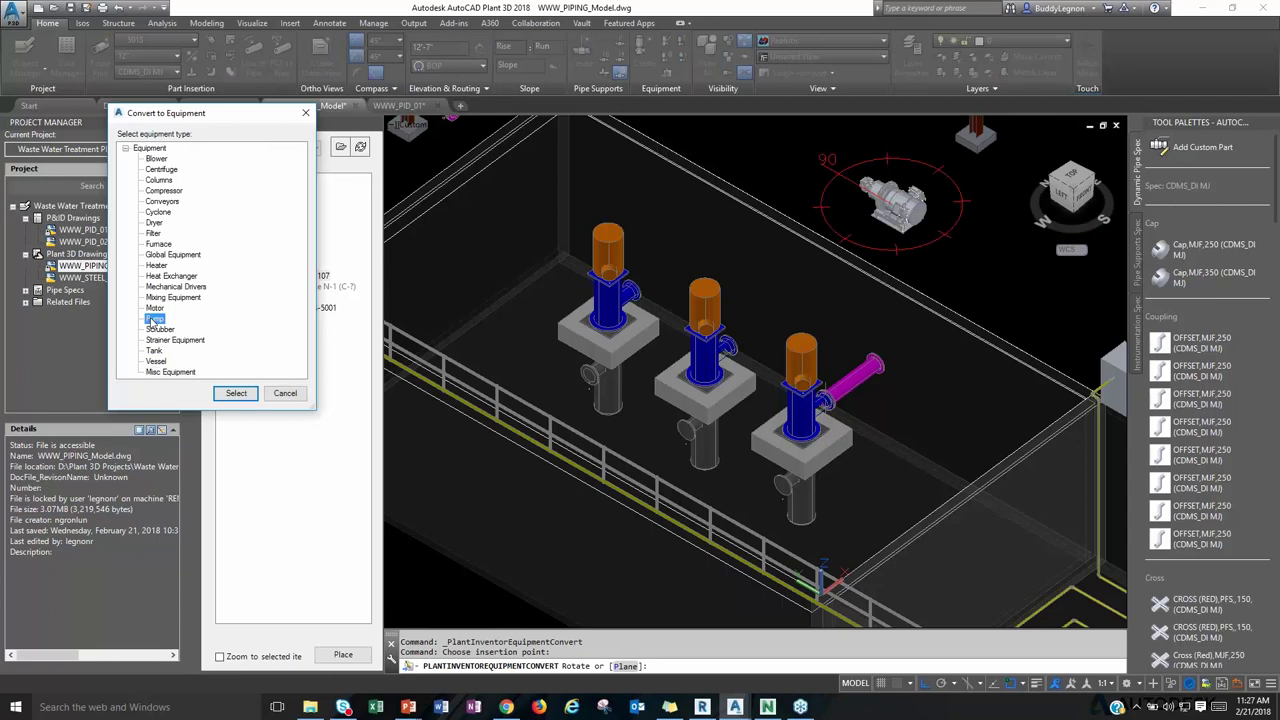
left_click(230, 394)
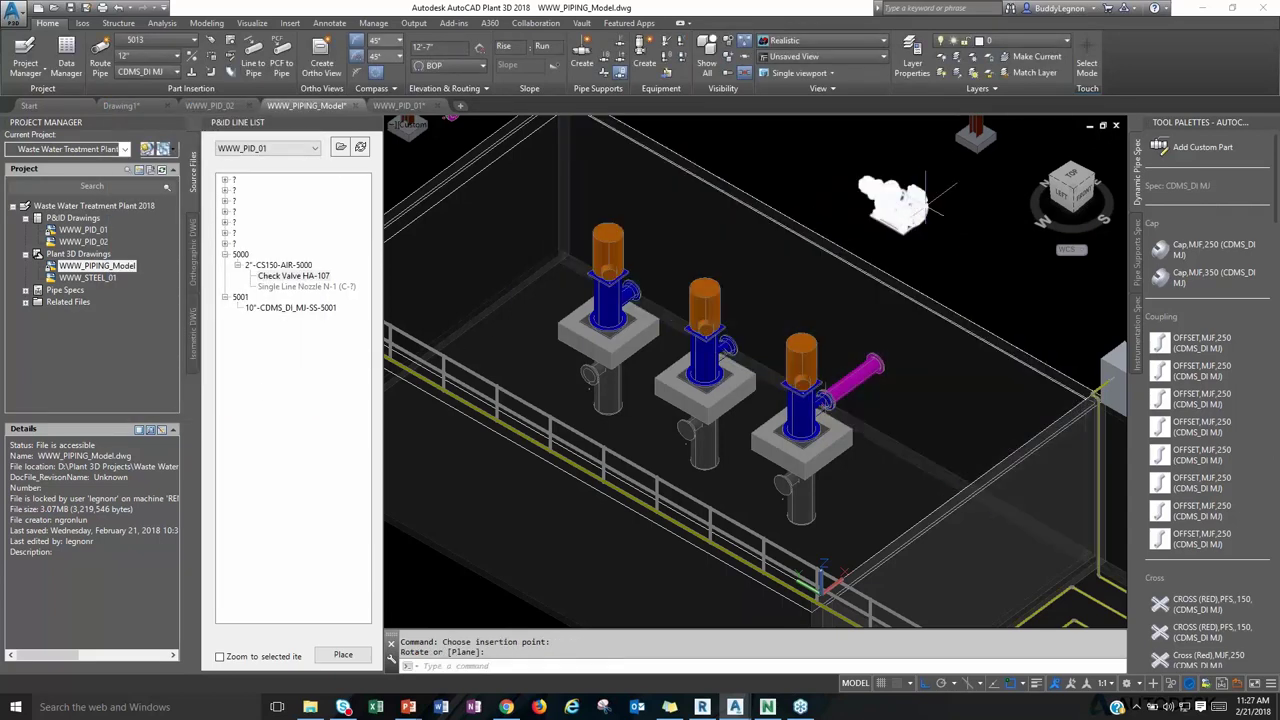
left_click(926, 203)
Orbit to view the imported pump from its end and select it.
scroll(926, 203, "up", 8)
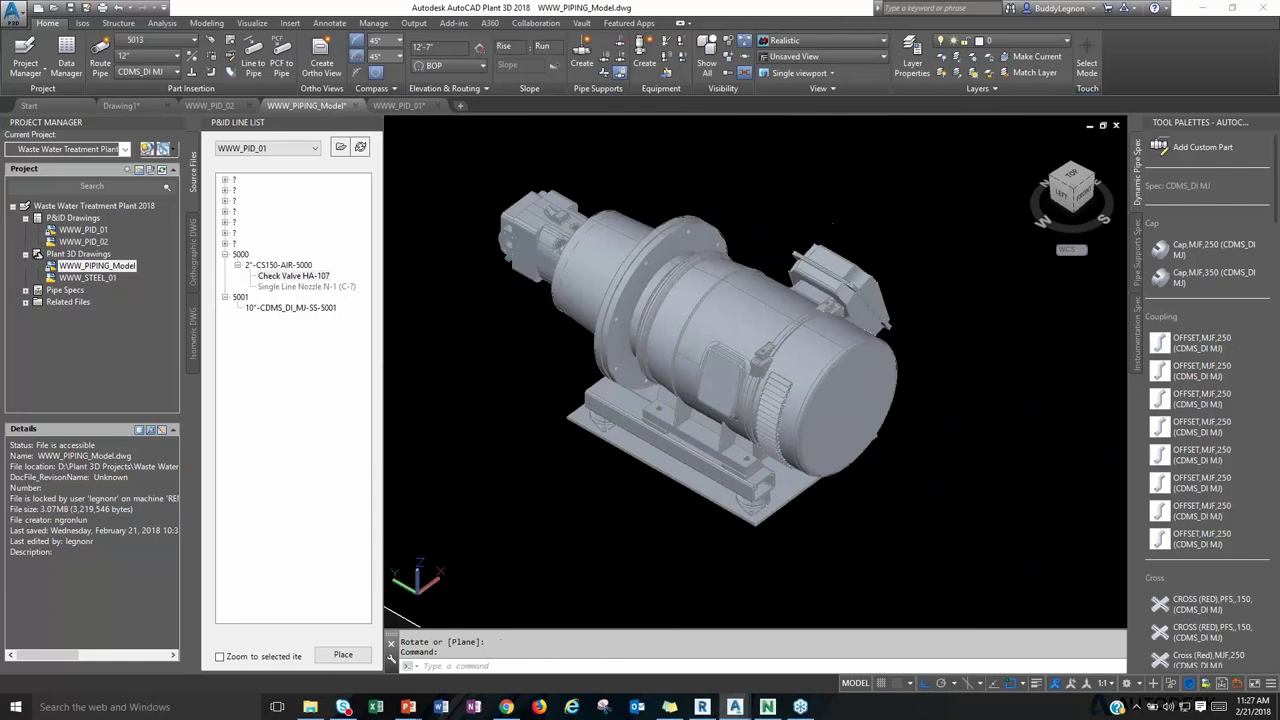
mouse_move(918, 330)
middle_mouse_down("shift")
mouse_move(802, 332)
mouse_move(911, 333)
middle_mouse_up("shift")
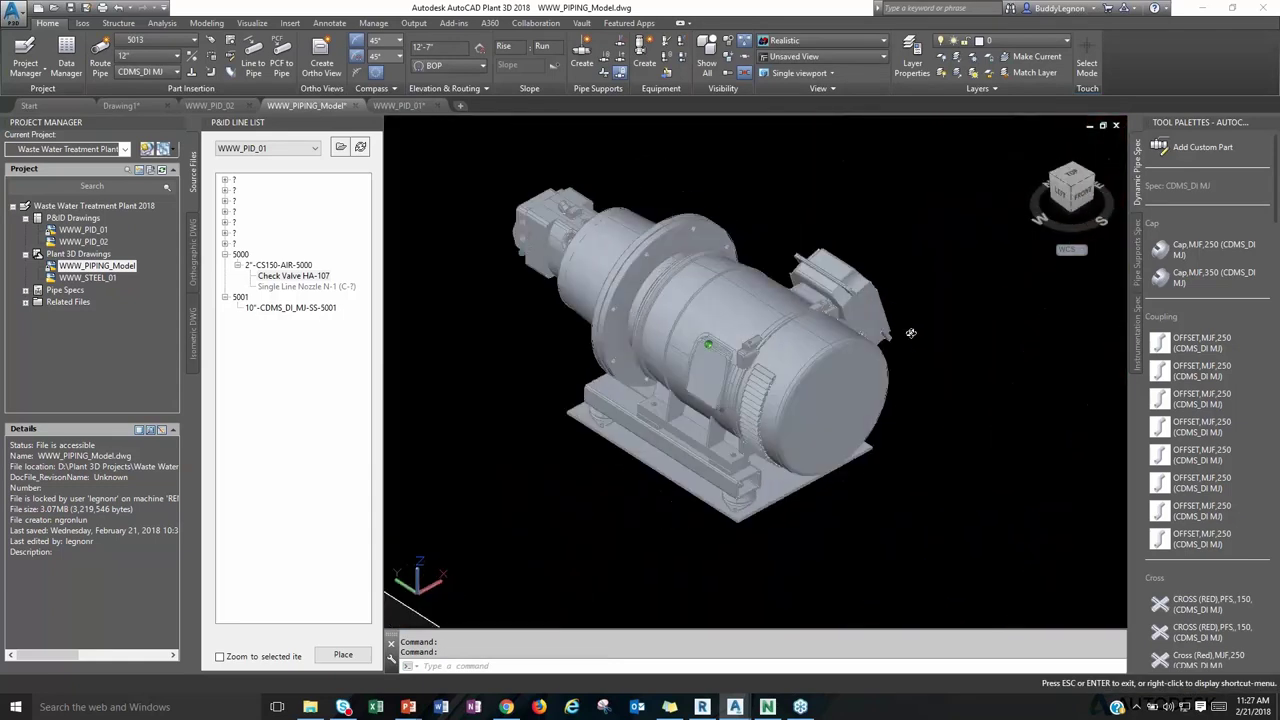
left_click(875, 333)
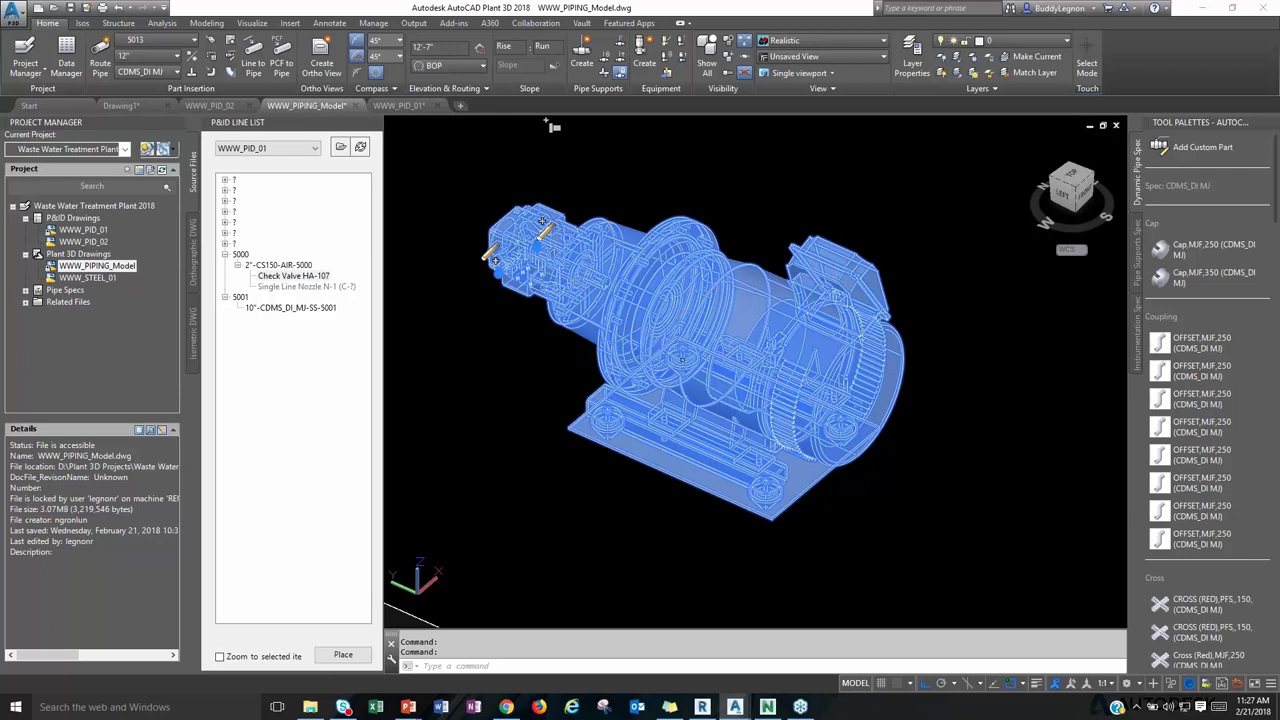
scroll(680, 330, "down", 10)
Zoom to the right pump's lower pipe, attempt routing from it, and cancel after the connection error.
scroll(585, 404, "up", 3)
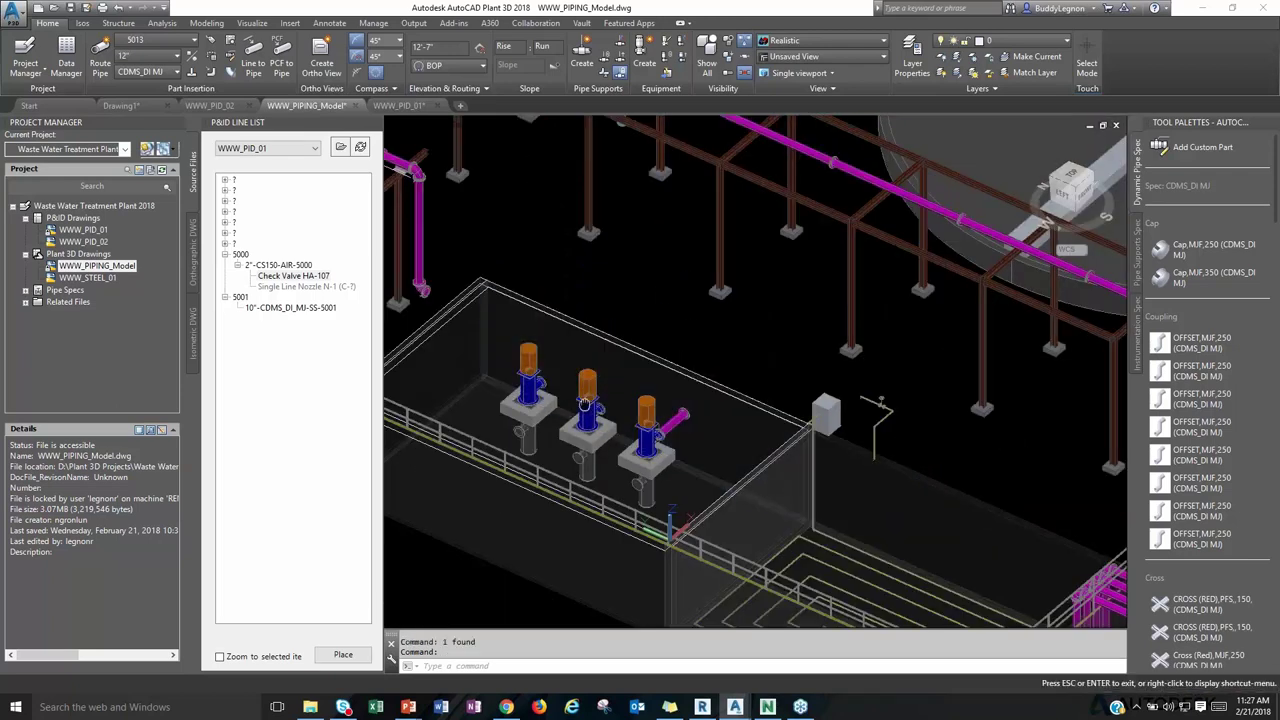
middle_click_drag(585, 404, 655, 325)
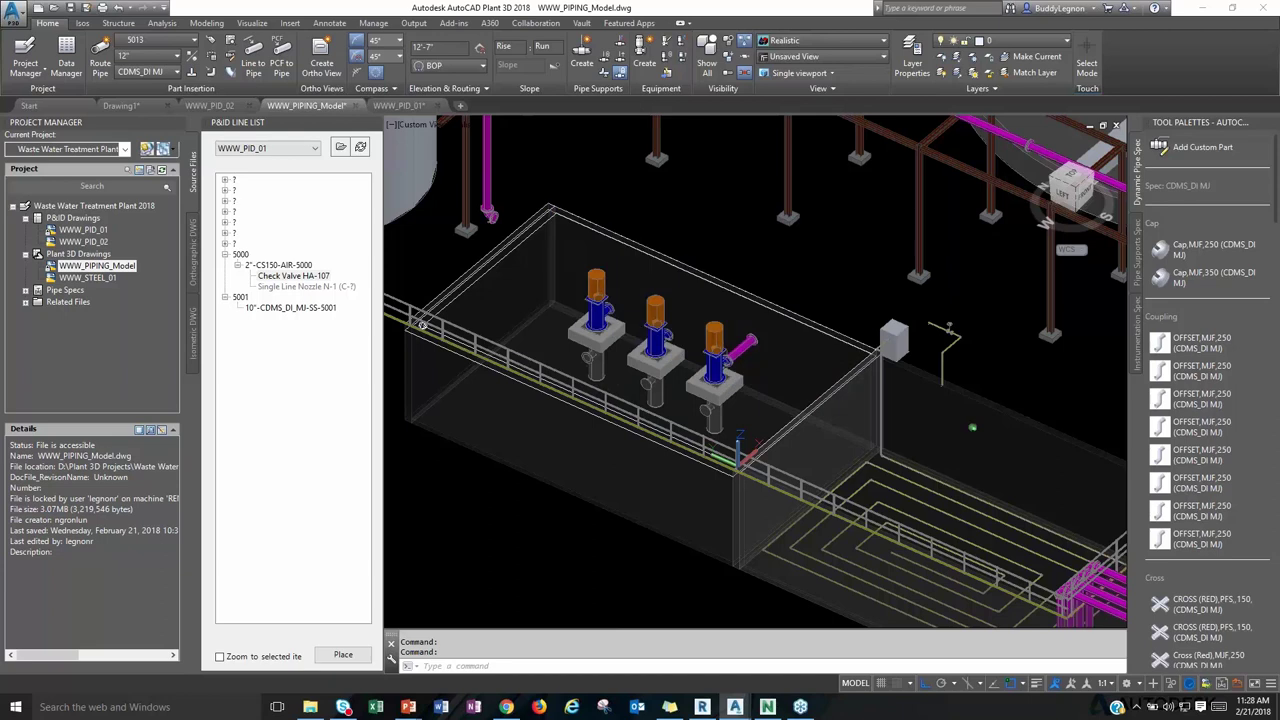
scroll(680, 340, "up", 6)
scroll(707, 414, "down", 2)
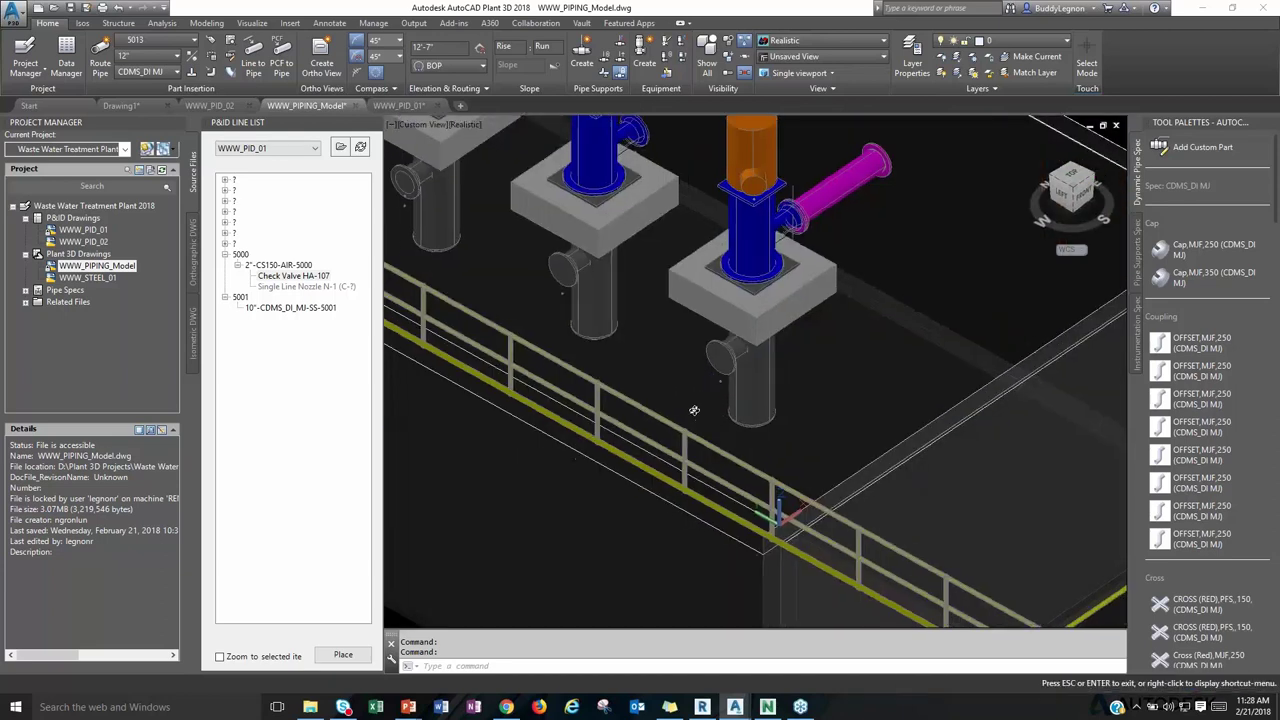
left_click(718, 338)
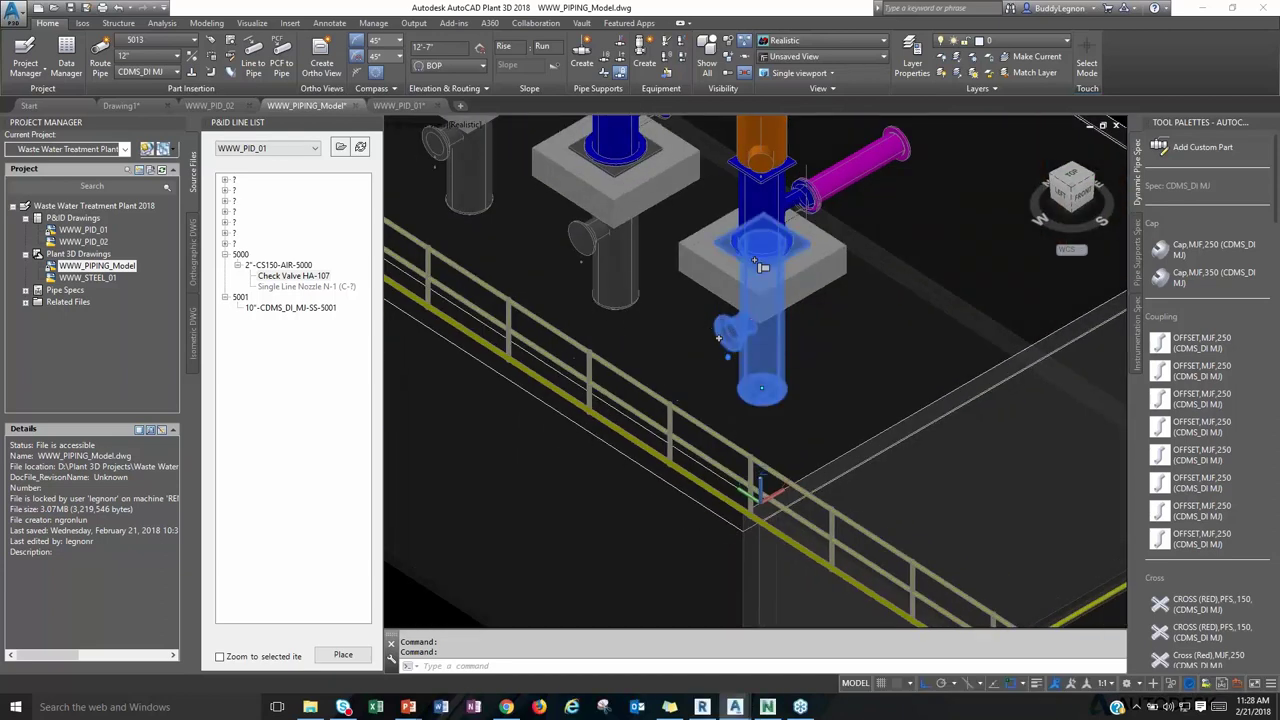
left_click(755, 417)
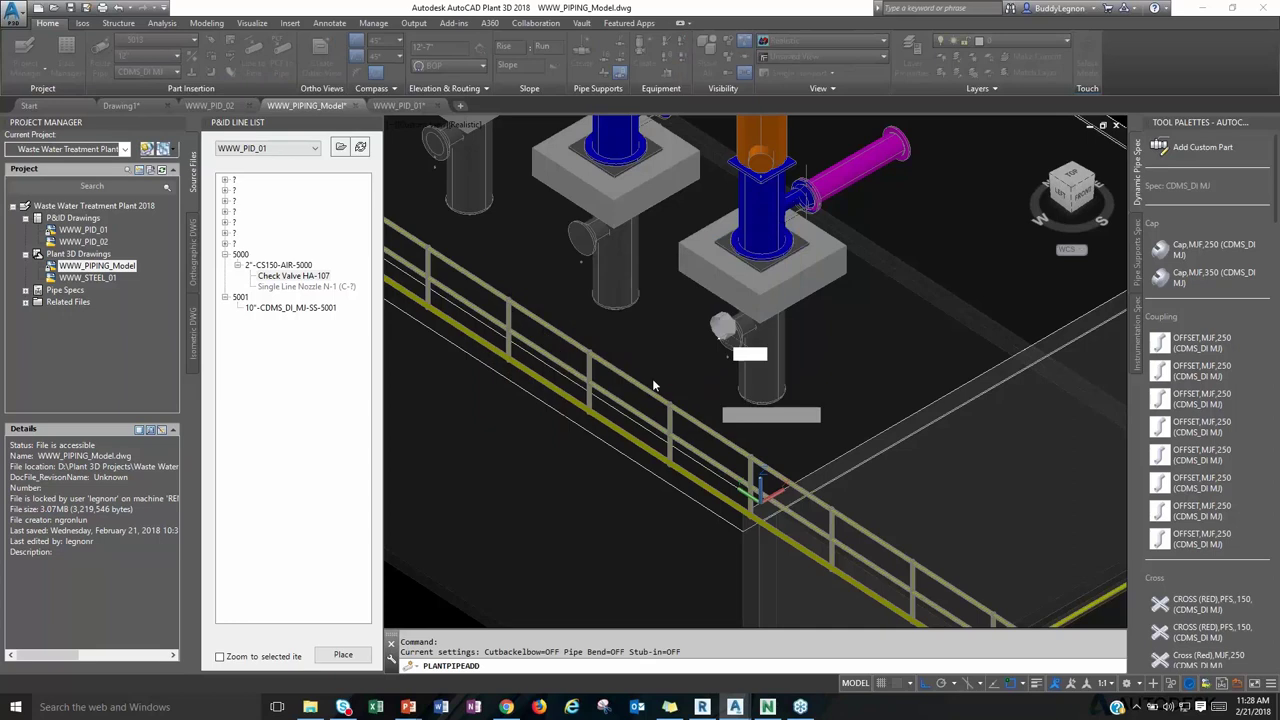
key("Escape")
key("Escape")
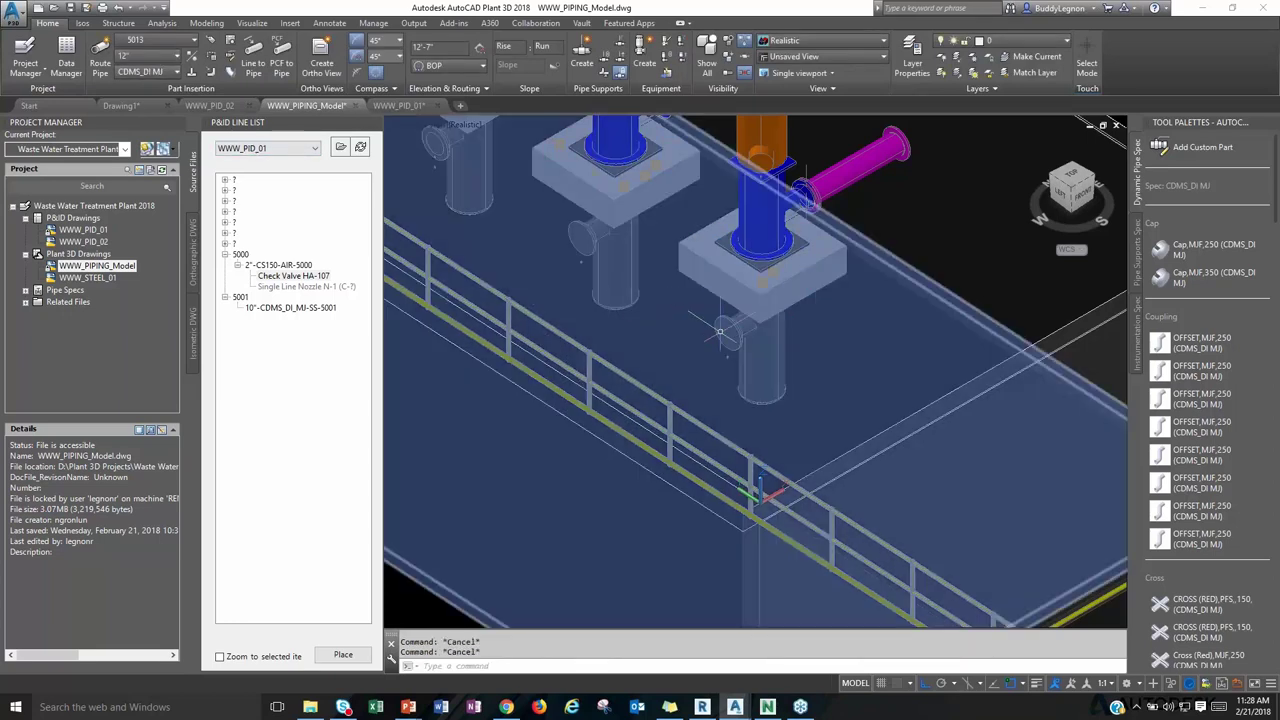
left_click(728, 330)
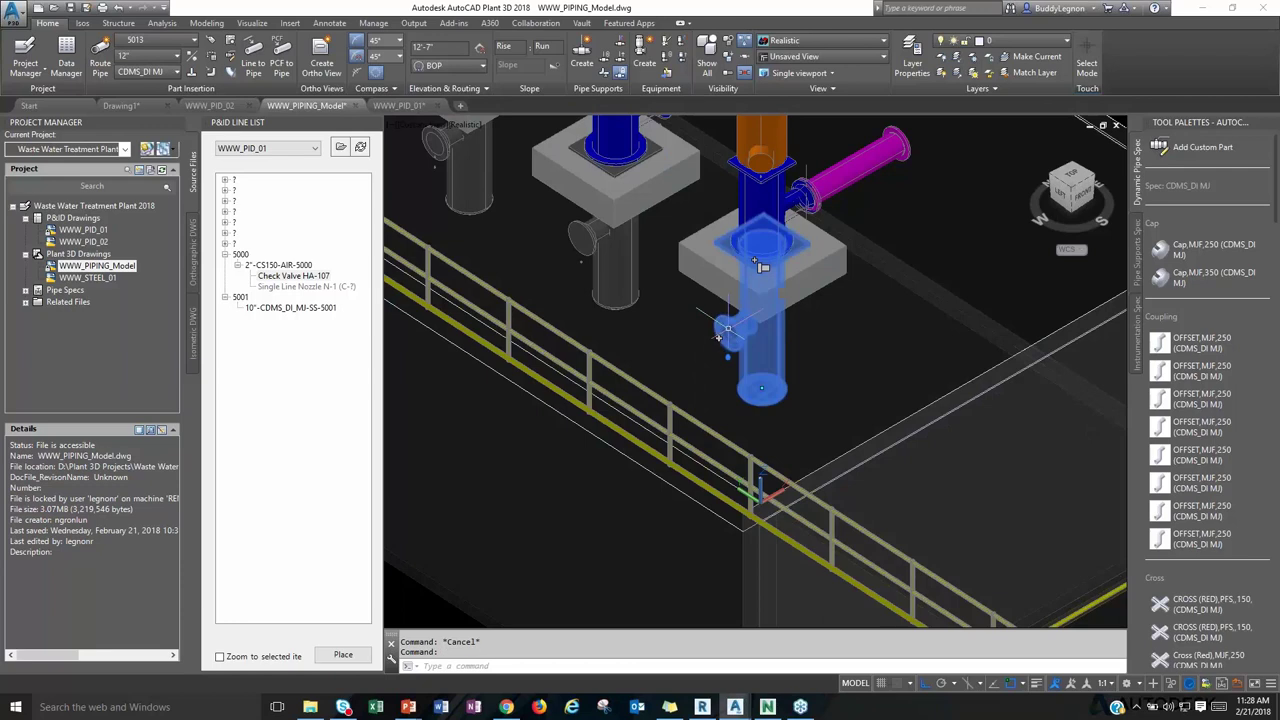
key("Escape")
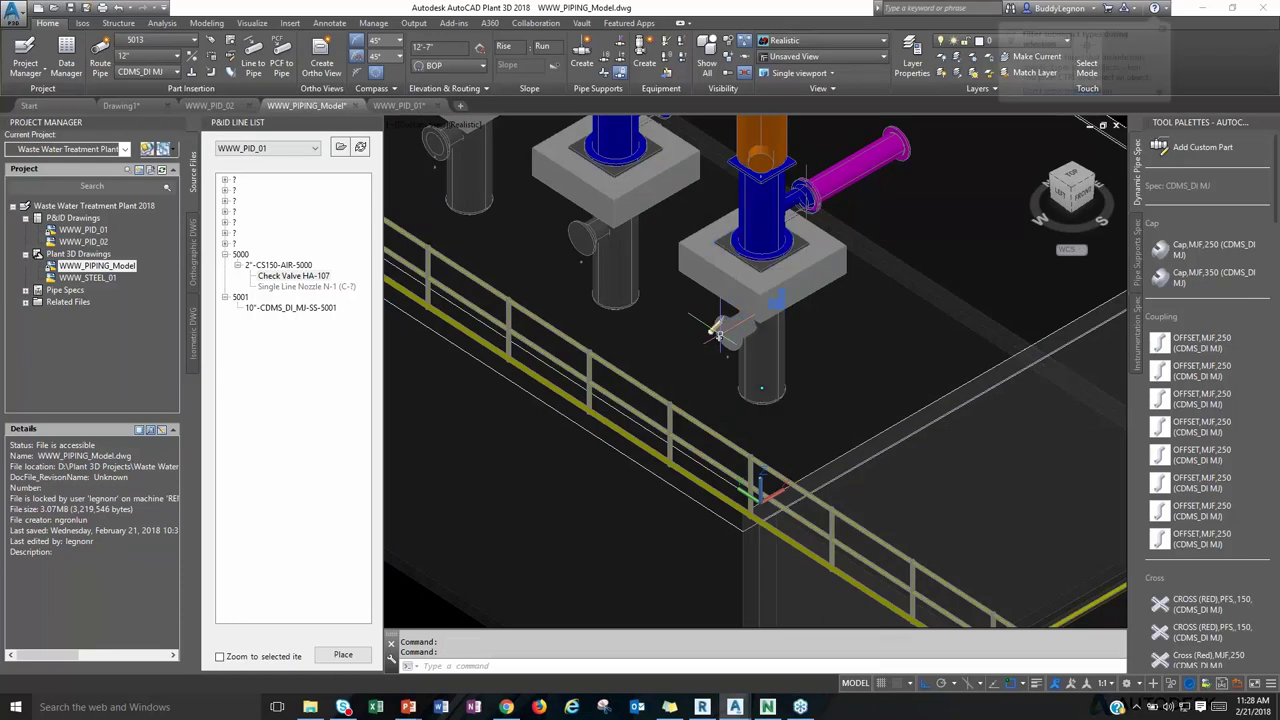
Open and close the nozzle's edit dialog unchanged, then close the P&ID Line List palette.
double_click(732, 330)
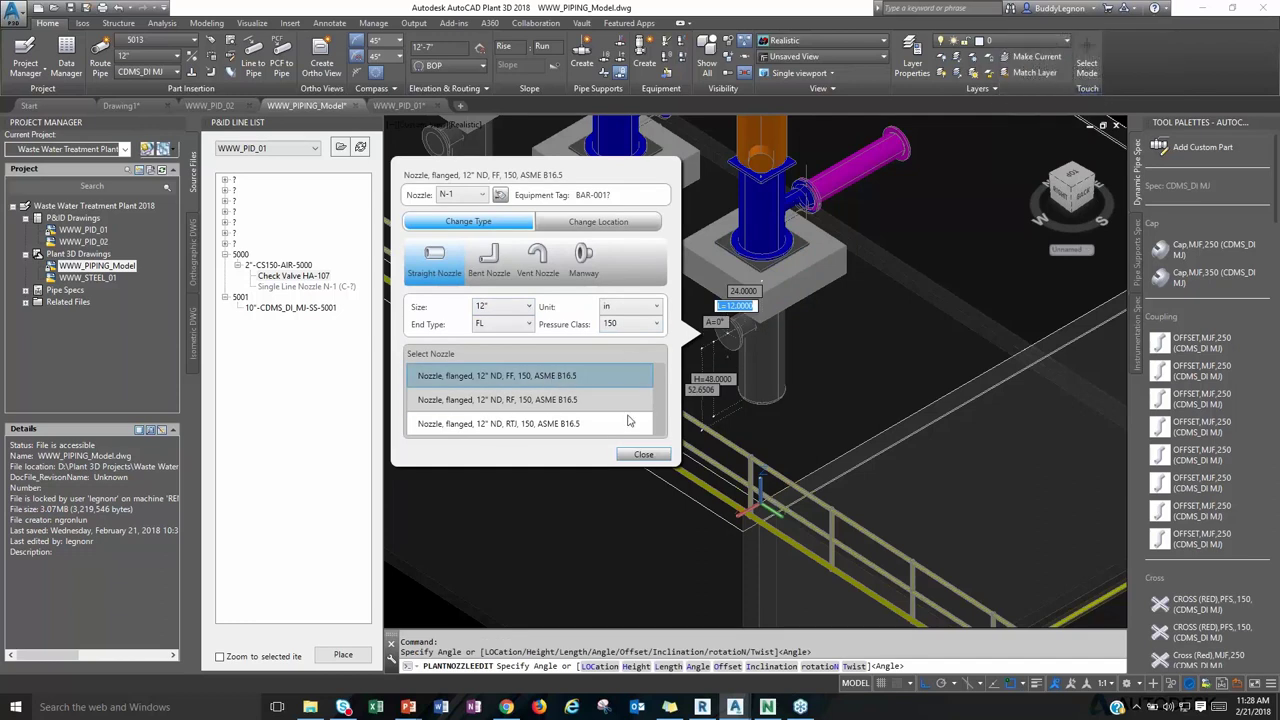
left_click(642, 453)
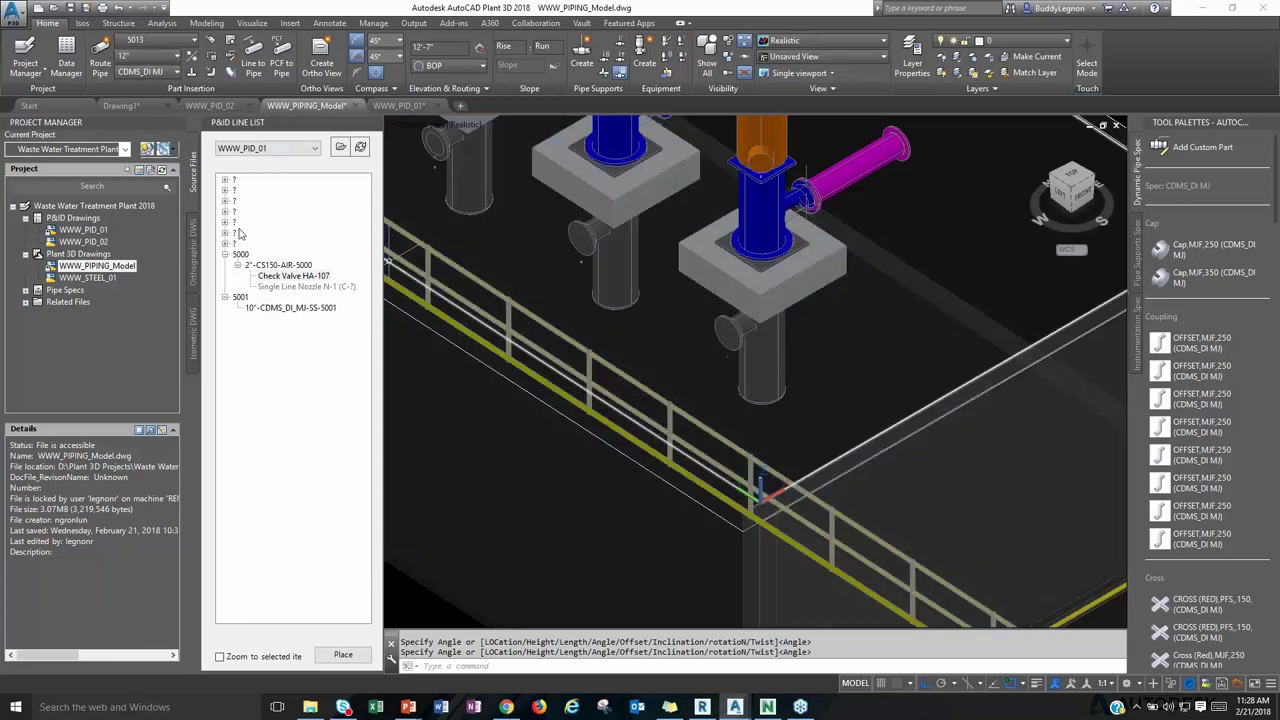
left_click(374, 124)
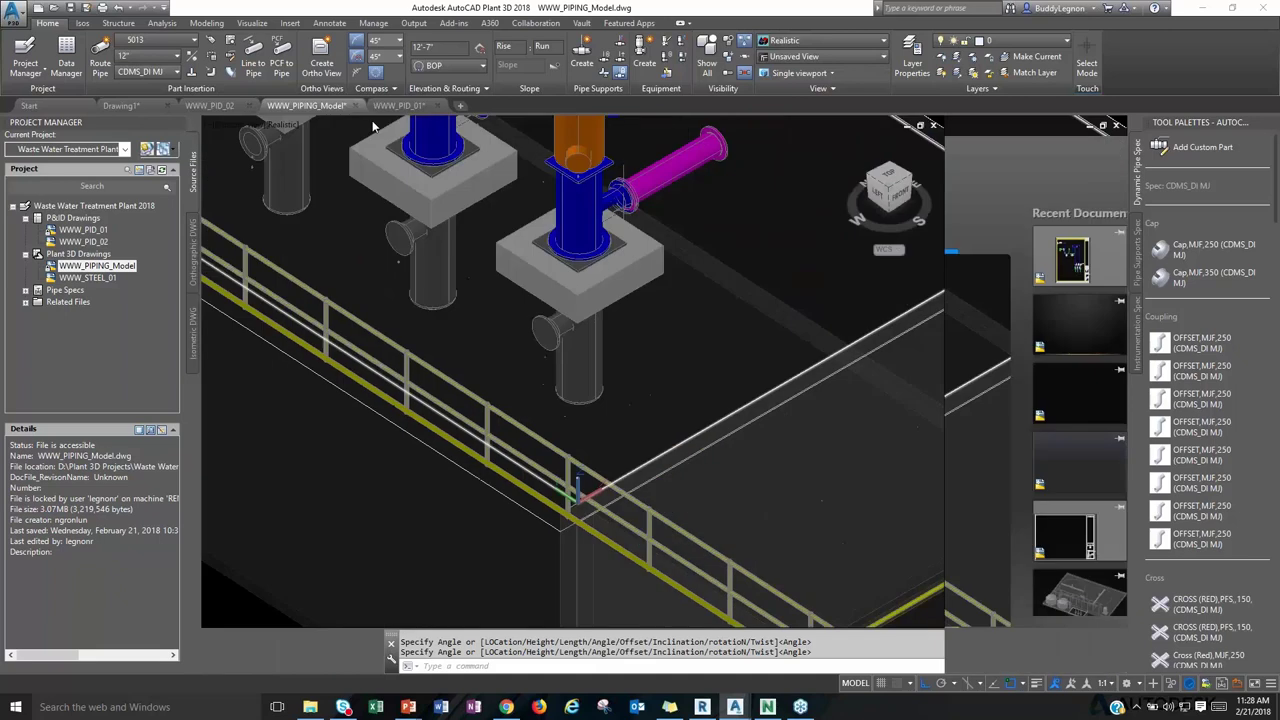
Retry routing from the pipe end, cancel after the connection error, and show the pipe spec list.
left_click(673, 260)
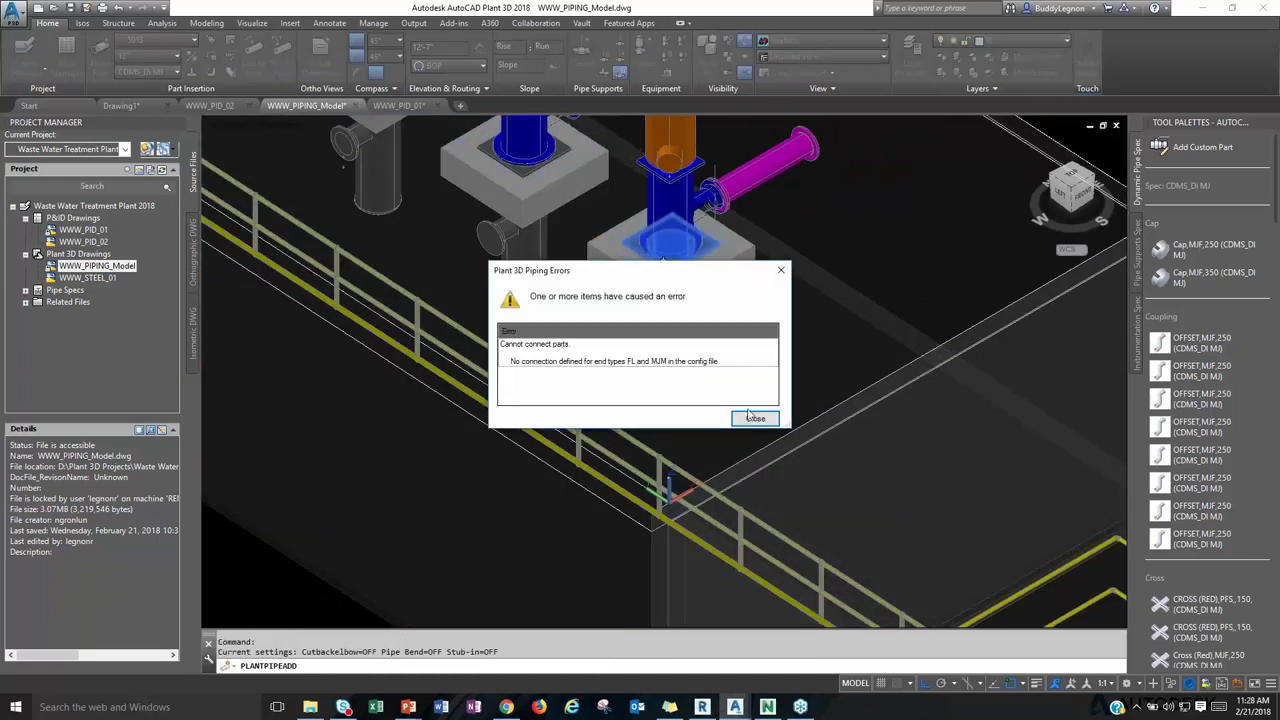
left_click(755, 419)
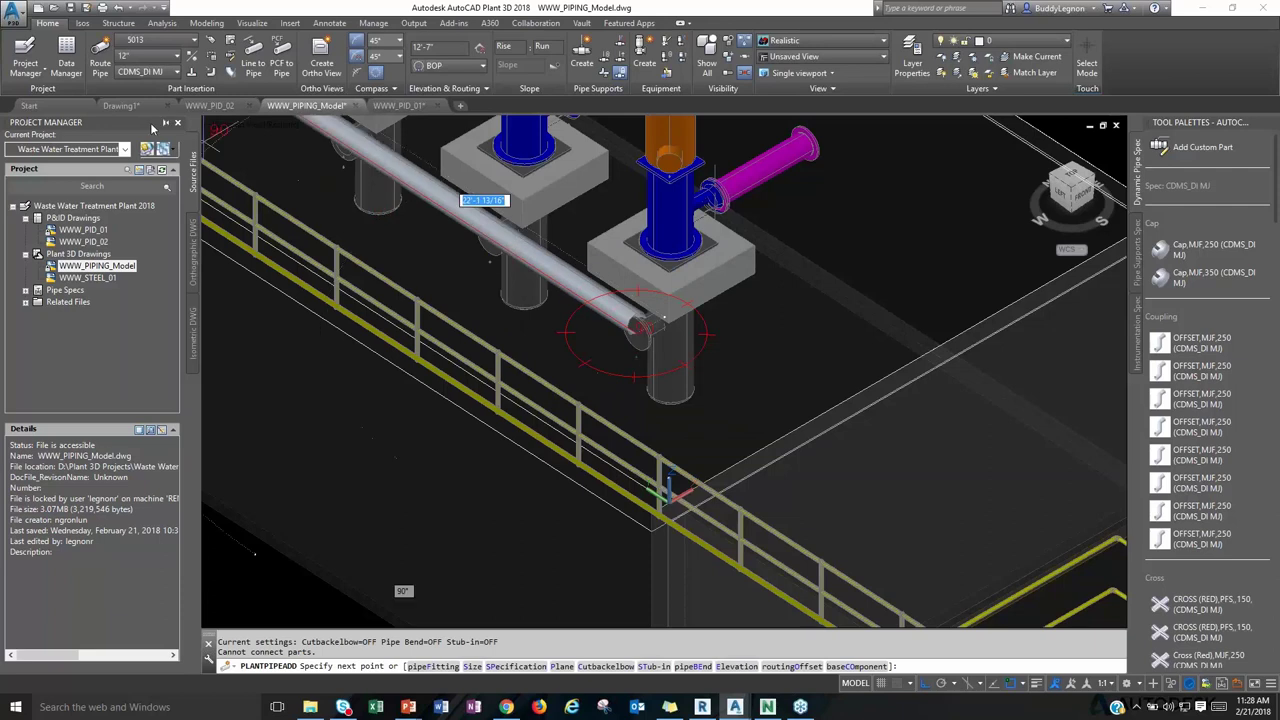
key("Escape")
key("Escape")
left_click(160, 71)
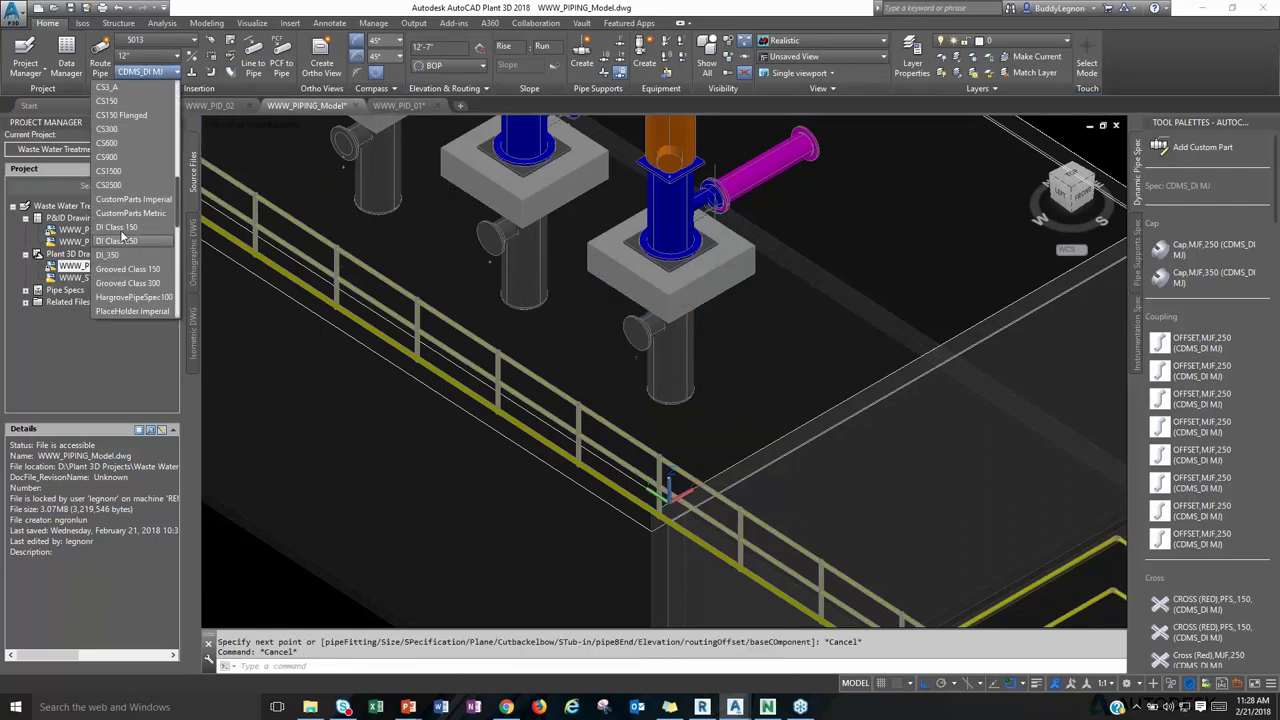
Make CDMS_DI FLG the current spec and start routing from the vertical pipe's end.
scroll(120, 225, "up", 2)
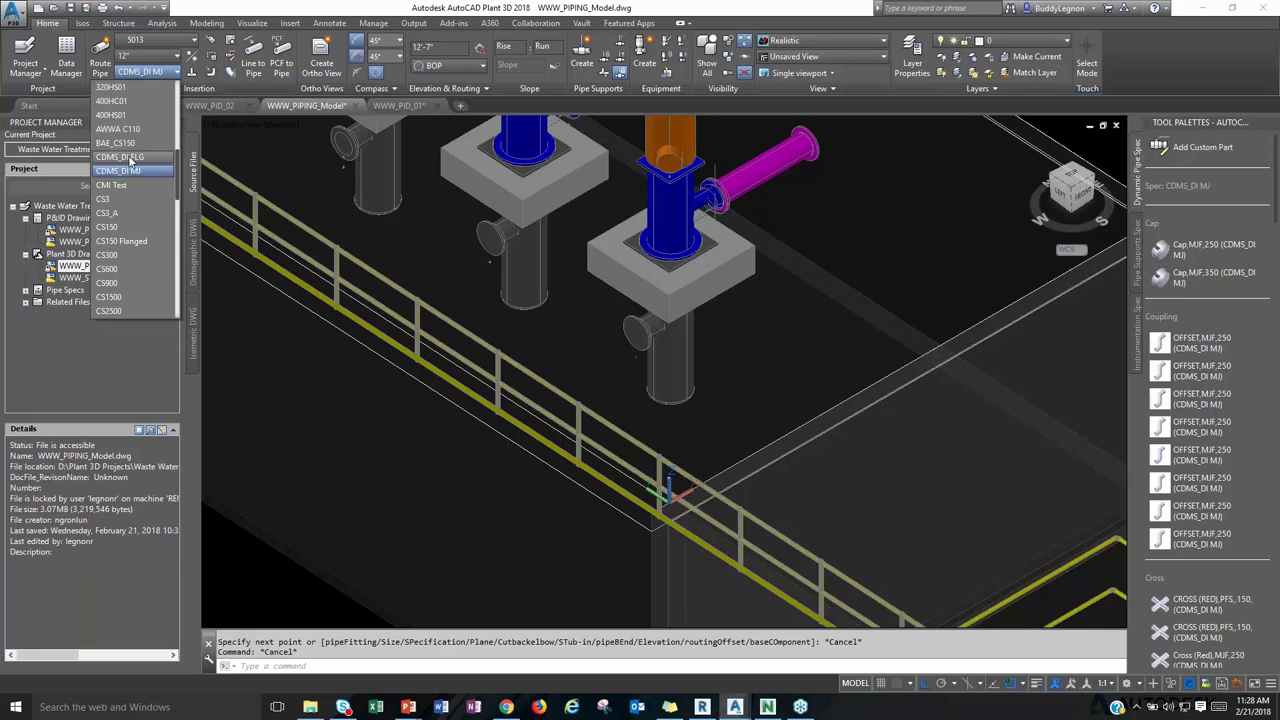
left_click(130, 157)
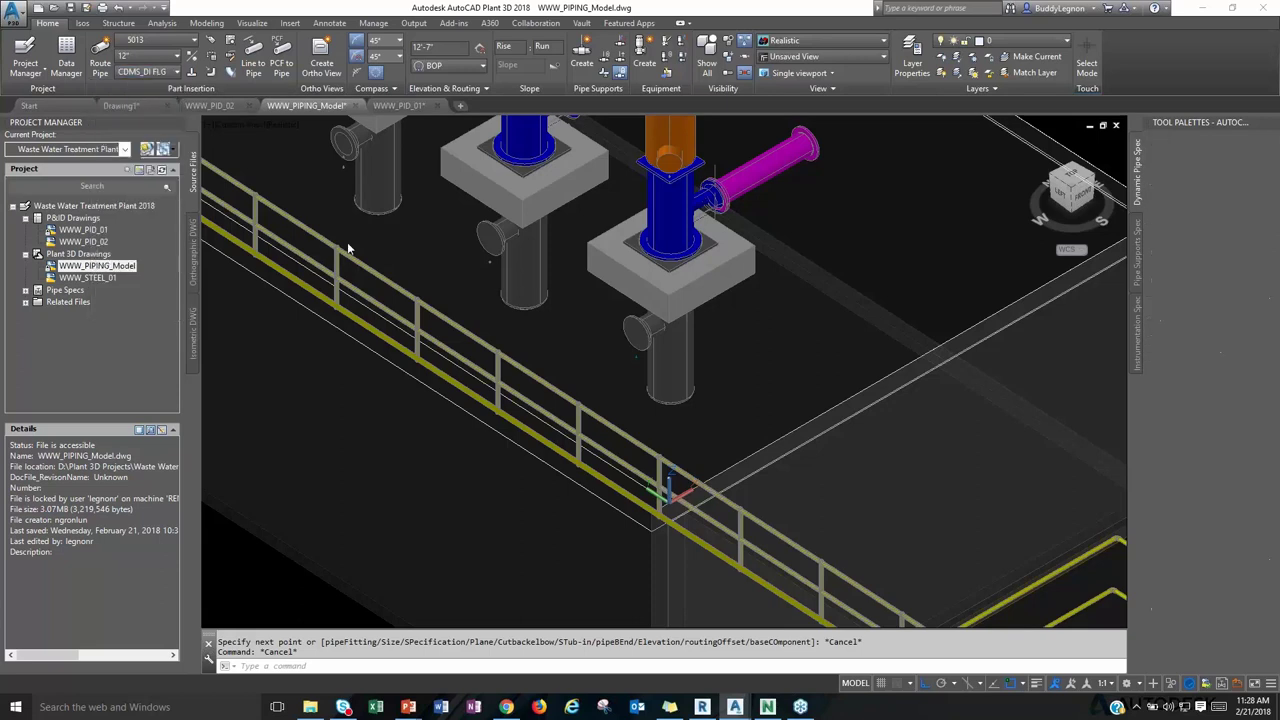
left_click(630, 325)
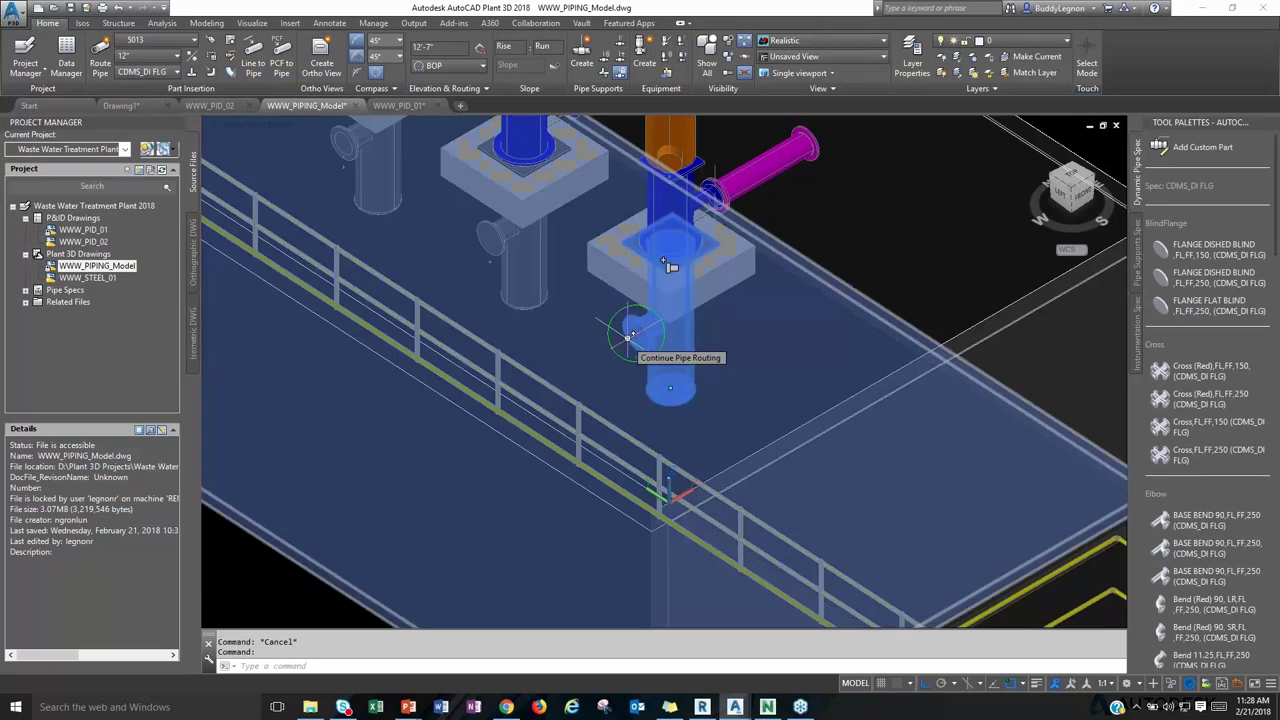
left_click(673, 260)
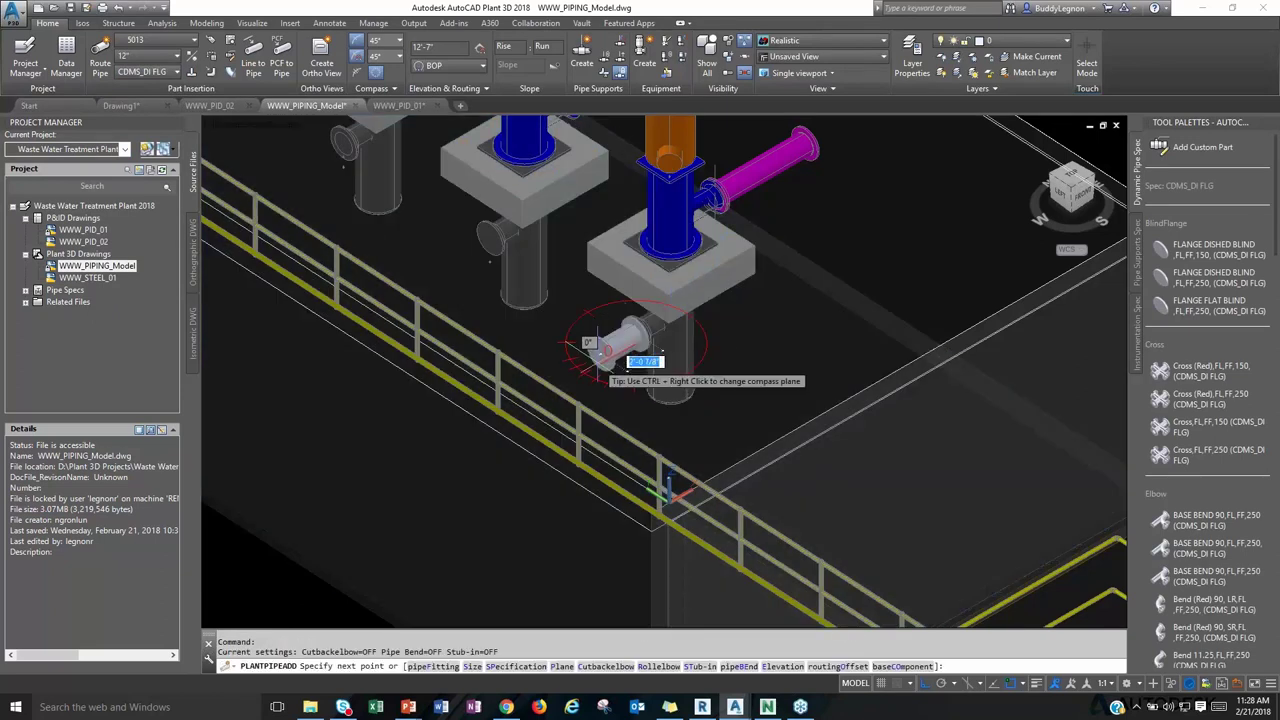
Route the 12" flanged pipe with an elbow toward the left pump's nozzle, dismissing the connection error.
middle_click_drag(590, 352, 630, 290, "shift")
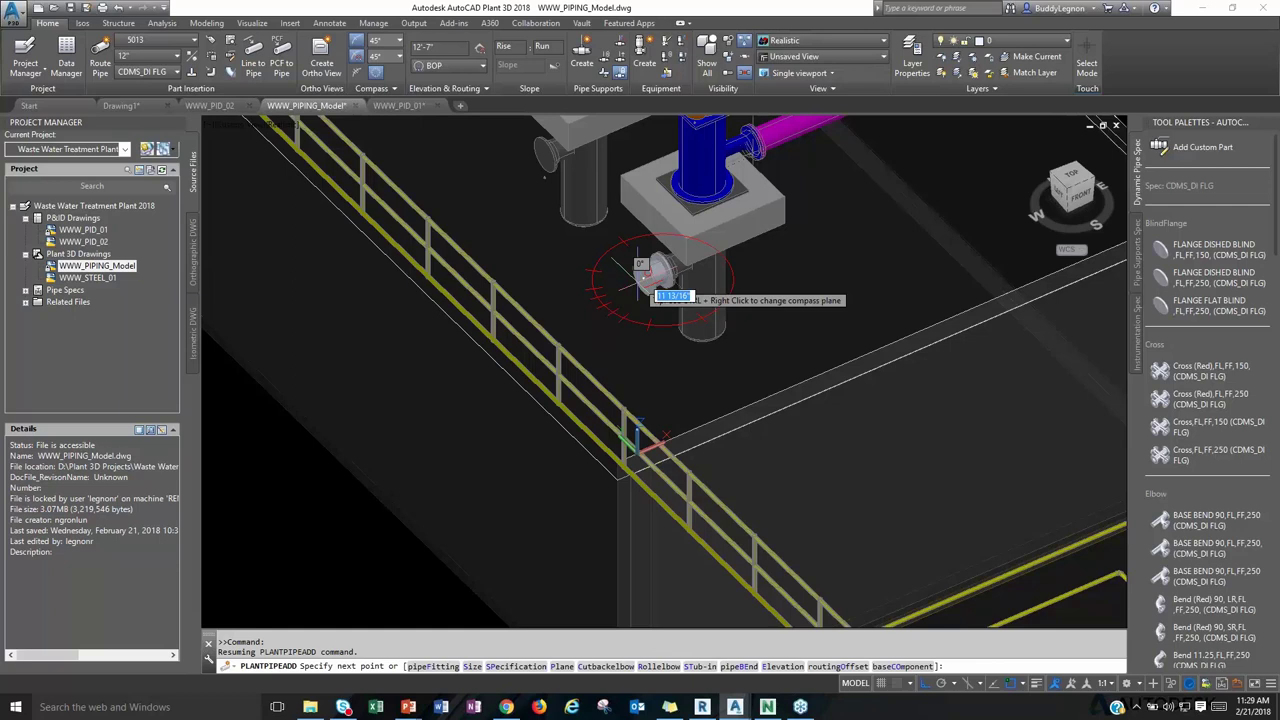
left_click(636, 277)
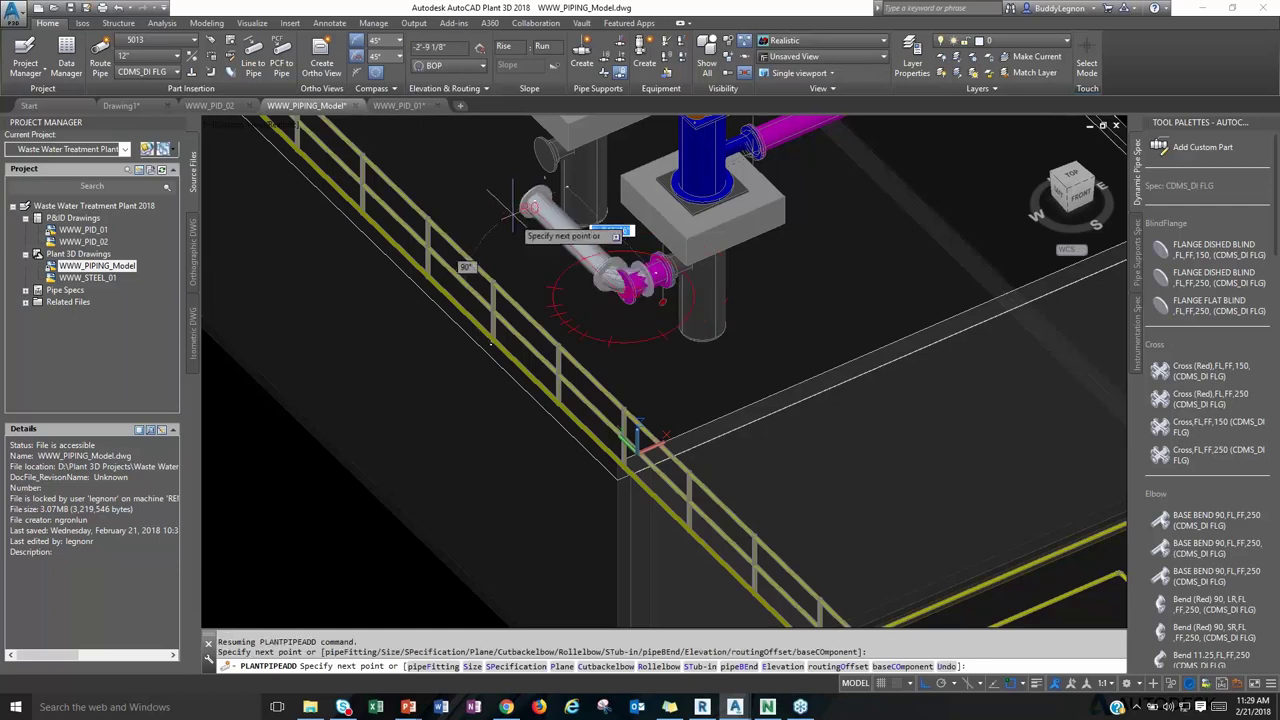
middle_click_drag(514, 209, 606, 351)
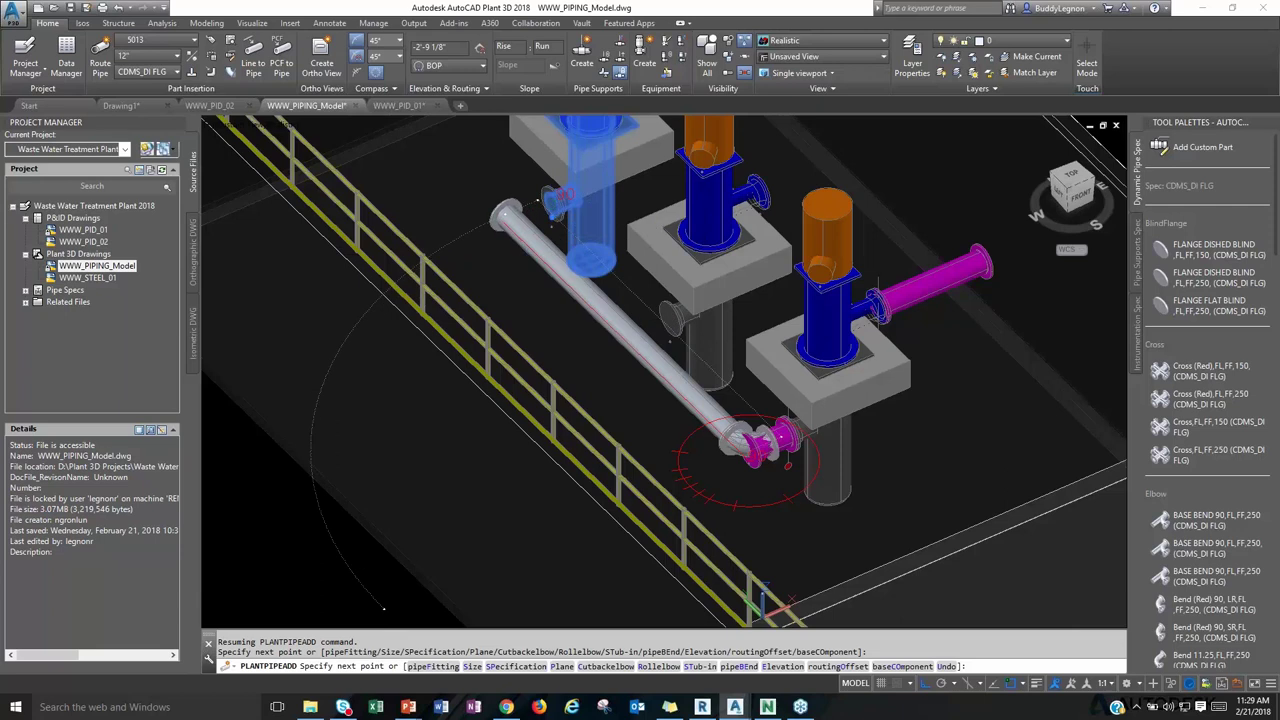
left_click(545, 198)
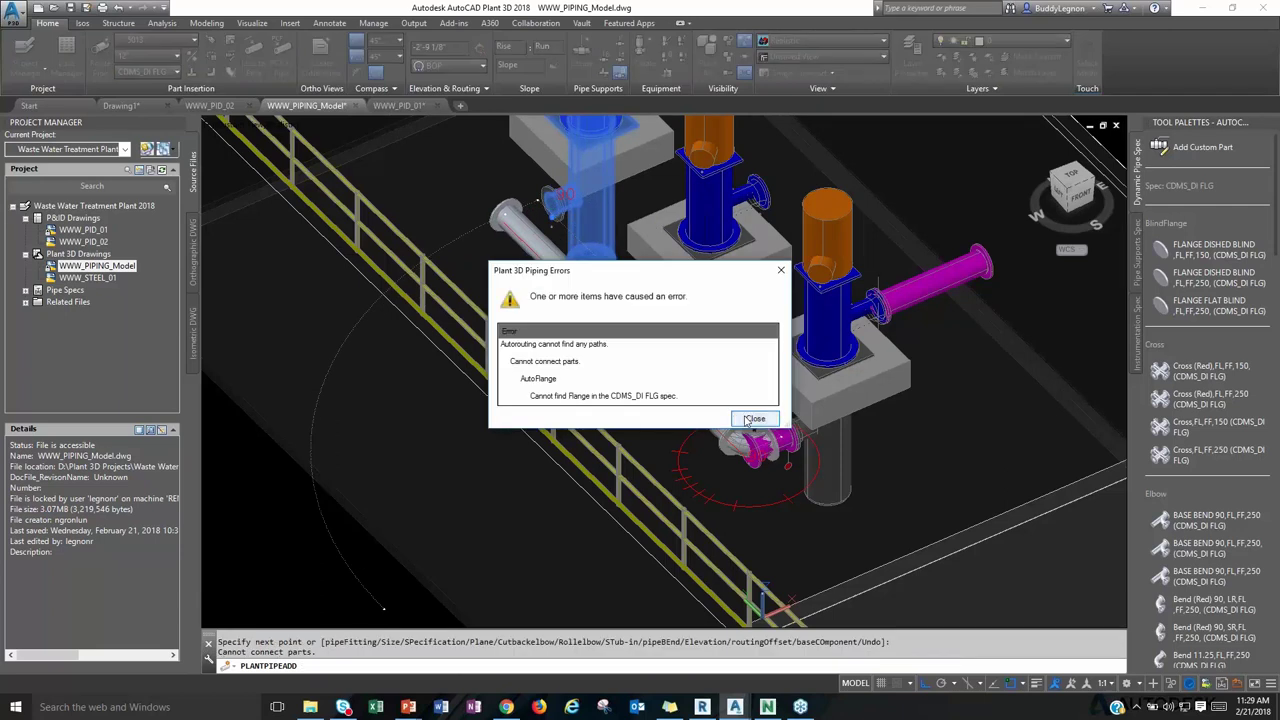
left_click(752, 419)
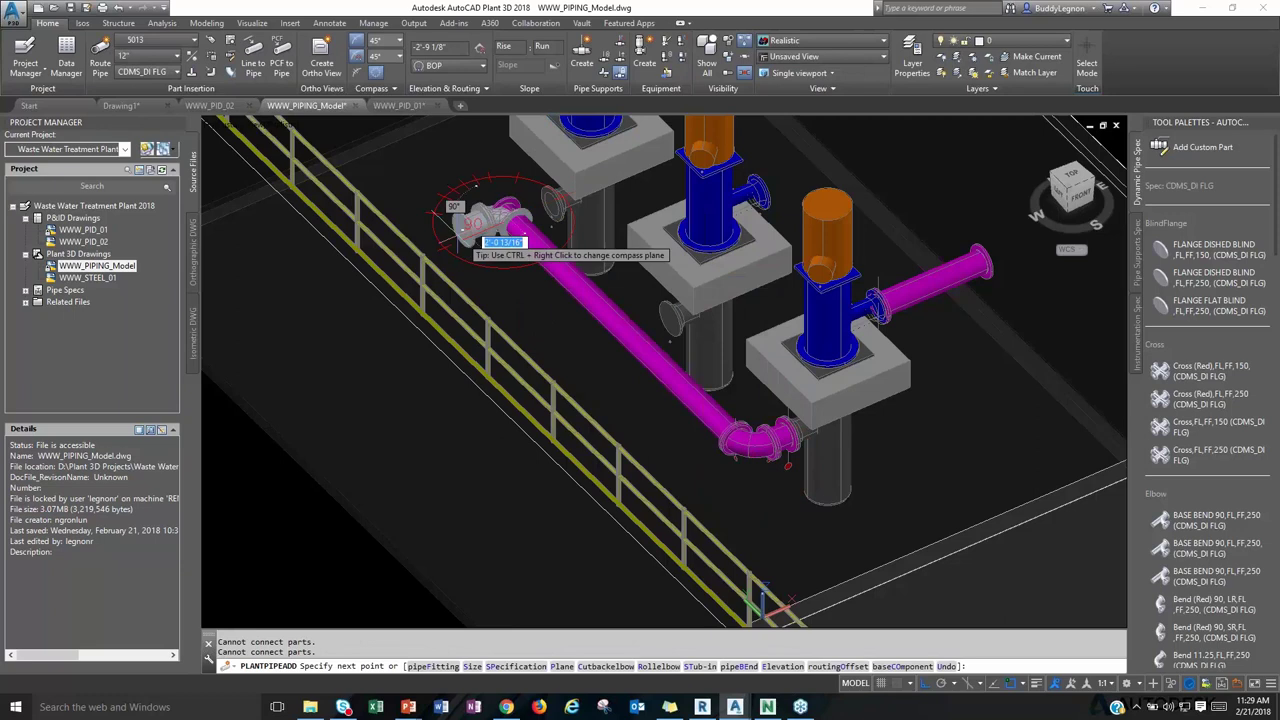
Move the new diagonal pipe and try connecting it to the upper nozzle, dismissing the error.
key("Escape")
left_click(618, 322)
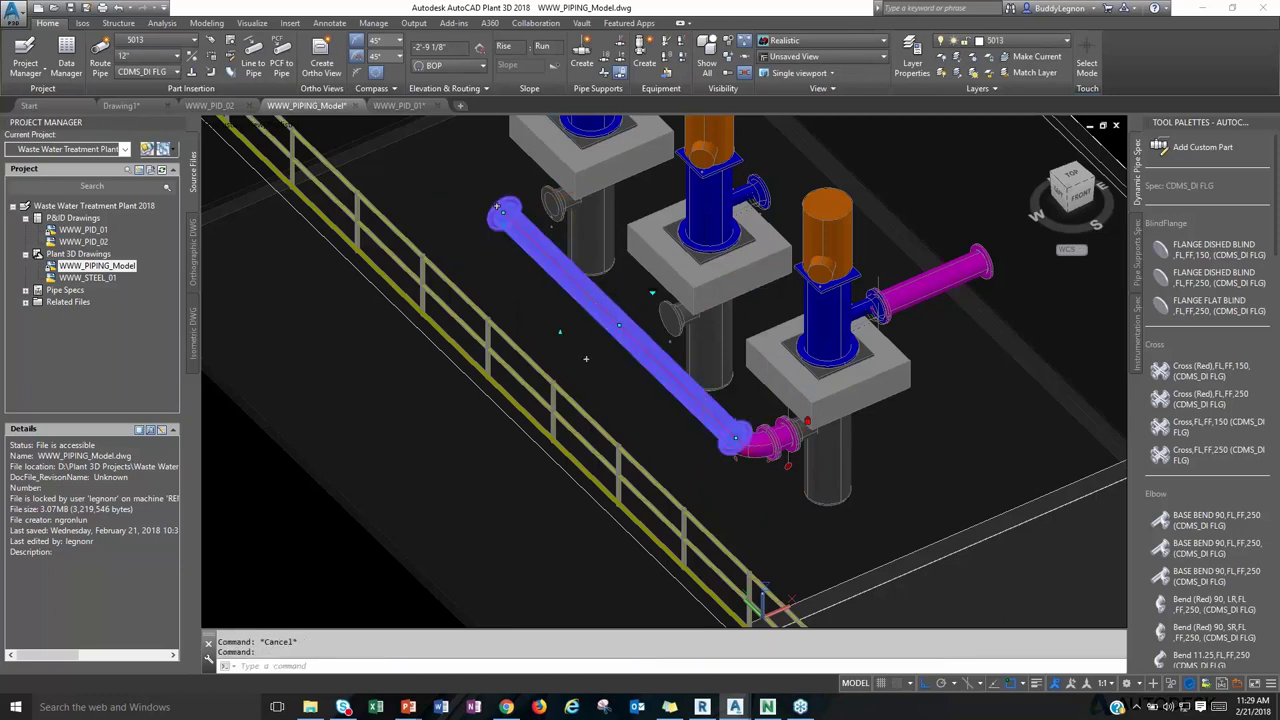
left_click(618, 325)
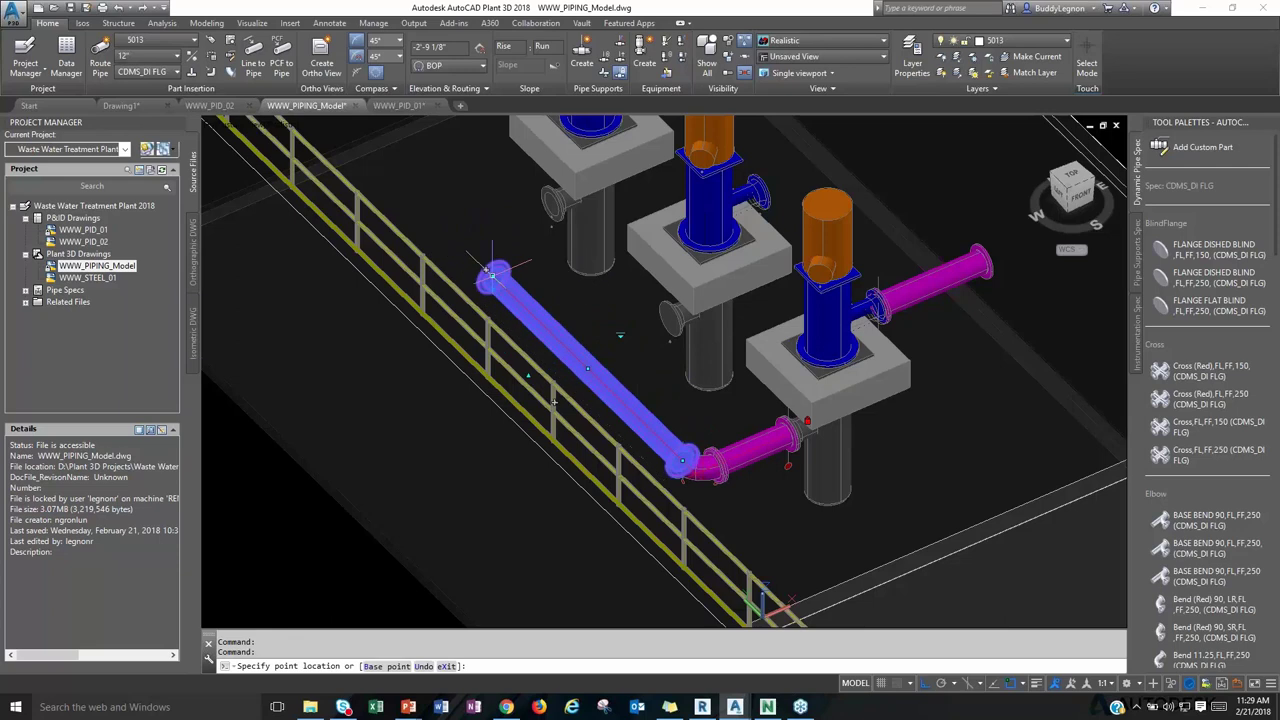
left_click(486, 270)
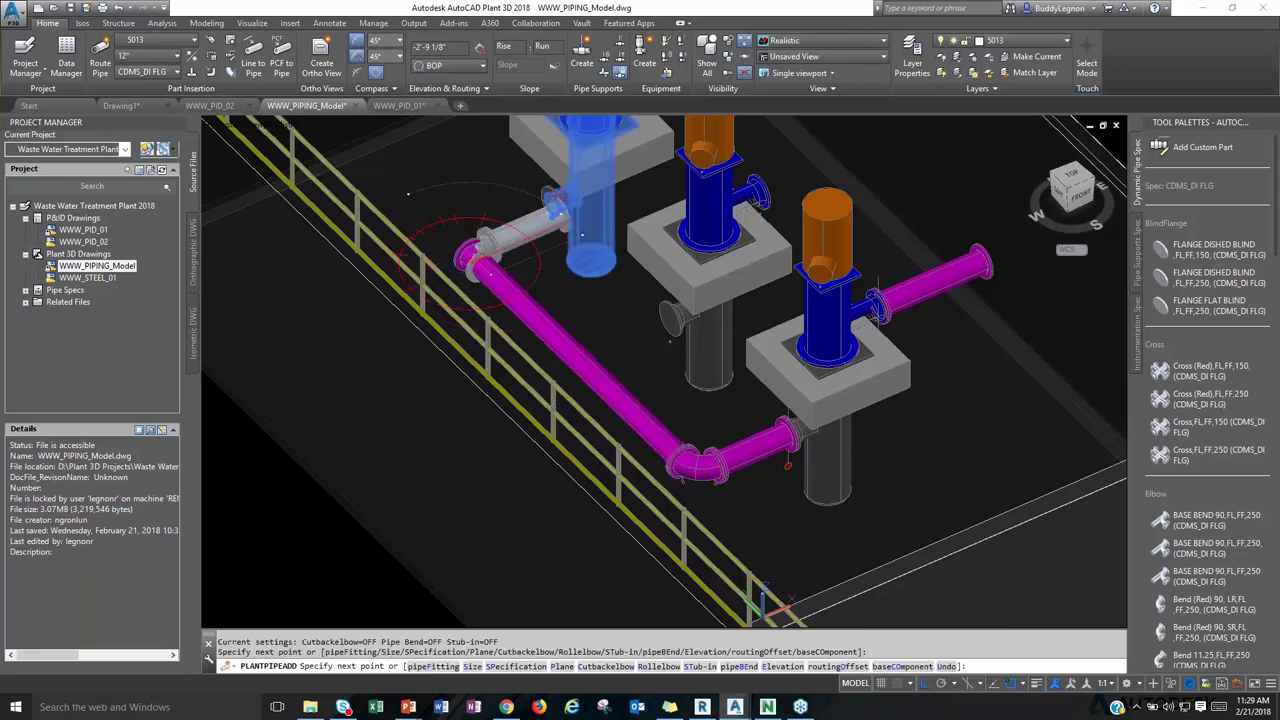
left_click(550, 212)
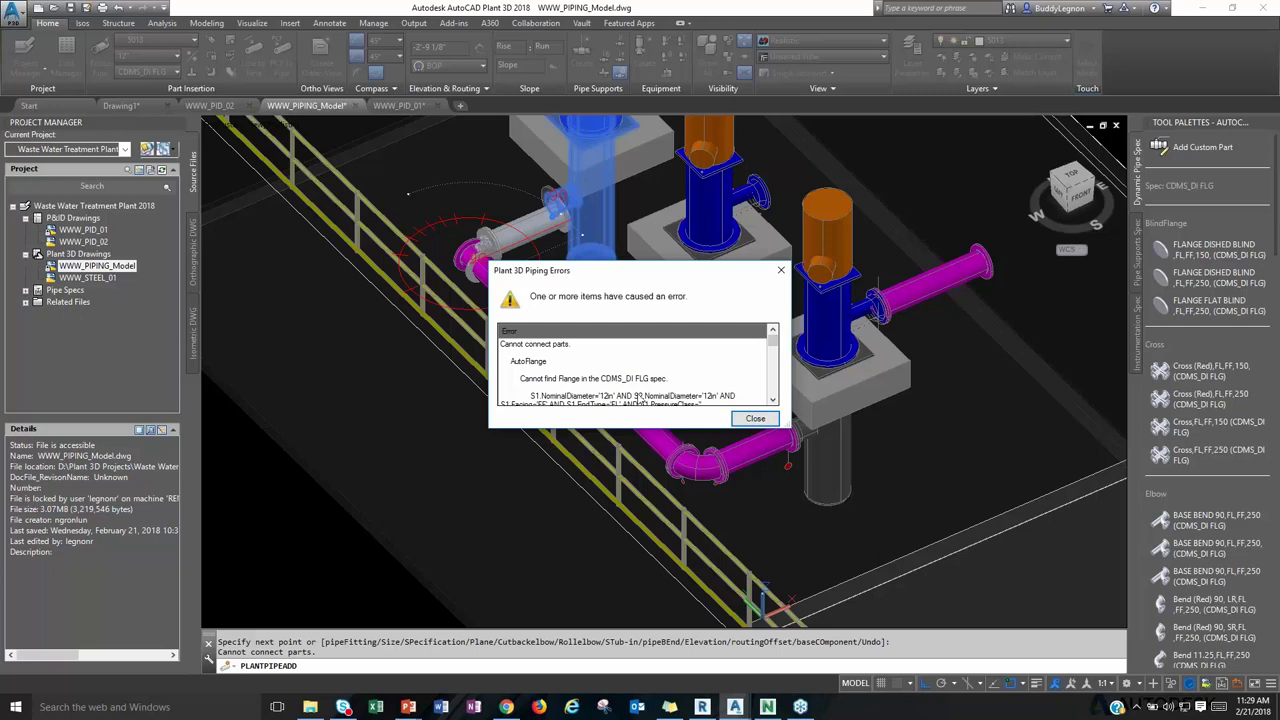
left_click(752, 418)
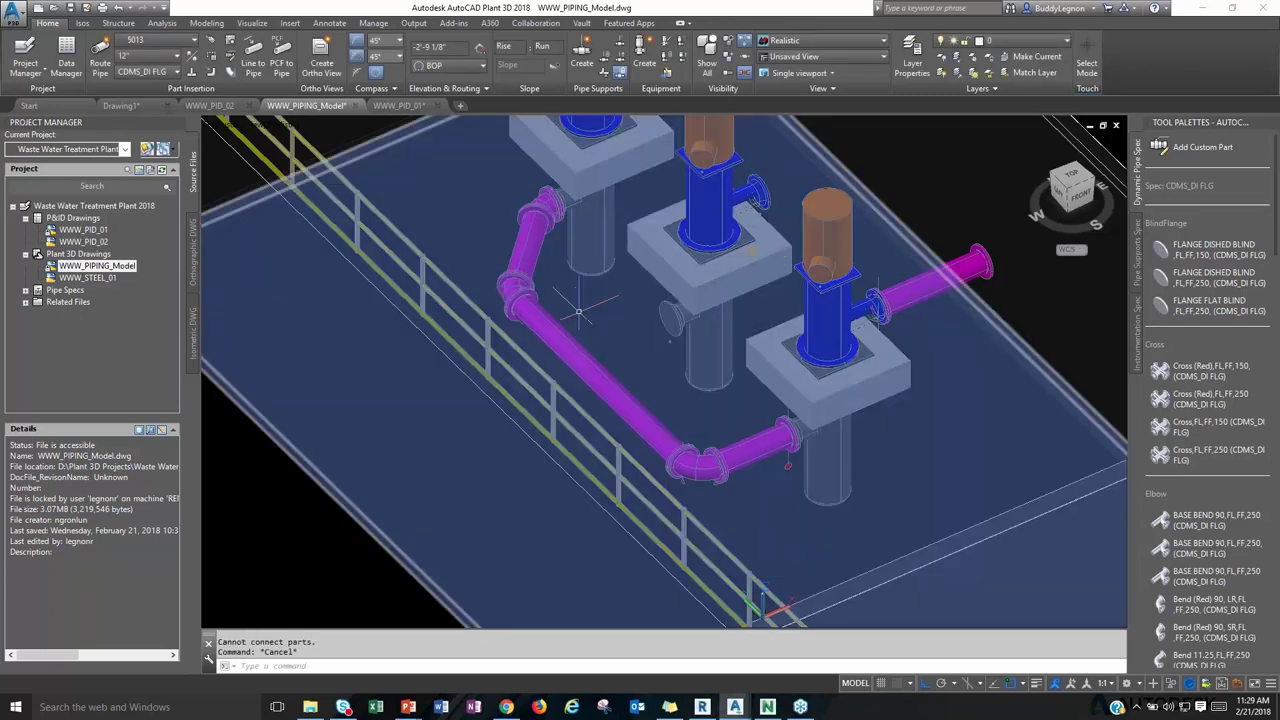
Erase the angled pipe run from the first pump's nozzle.
mouse_move(578, 311)
middle_mouse_down("shift")
mouse_move(514, 451)
mouse_move(458, 366)
middle_mouse_up("shift")
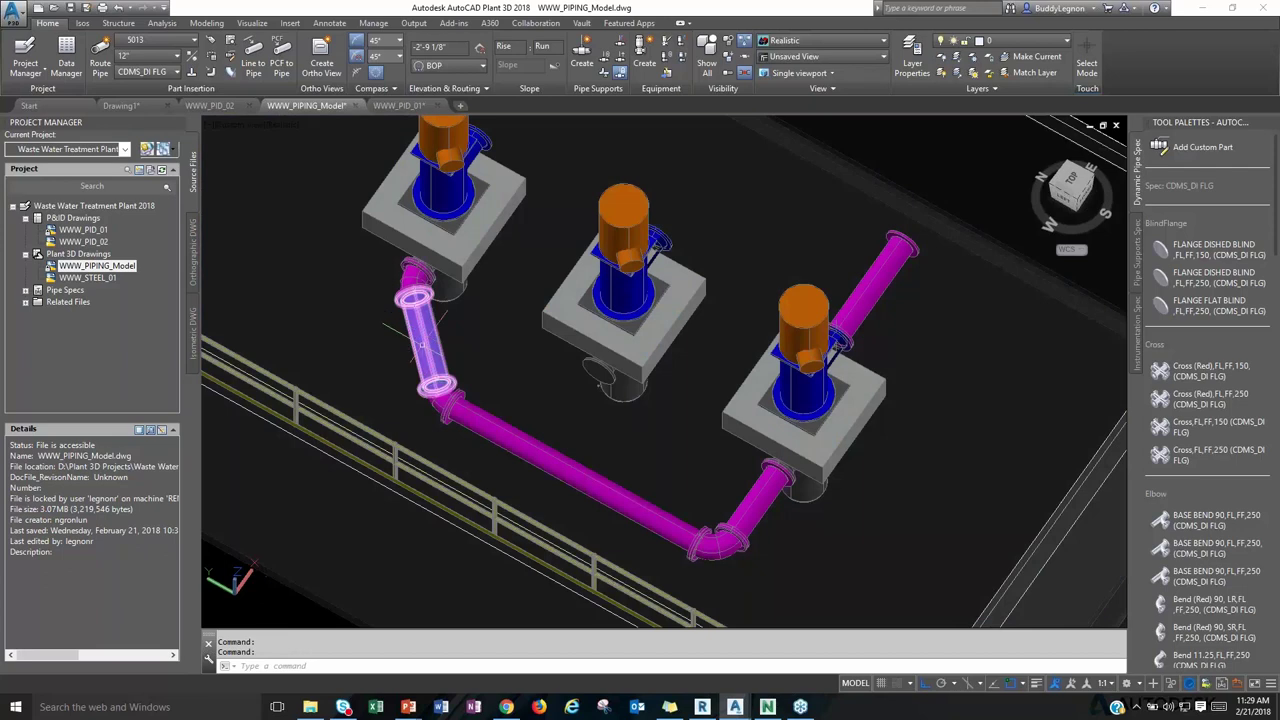
left_click(421, 330)
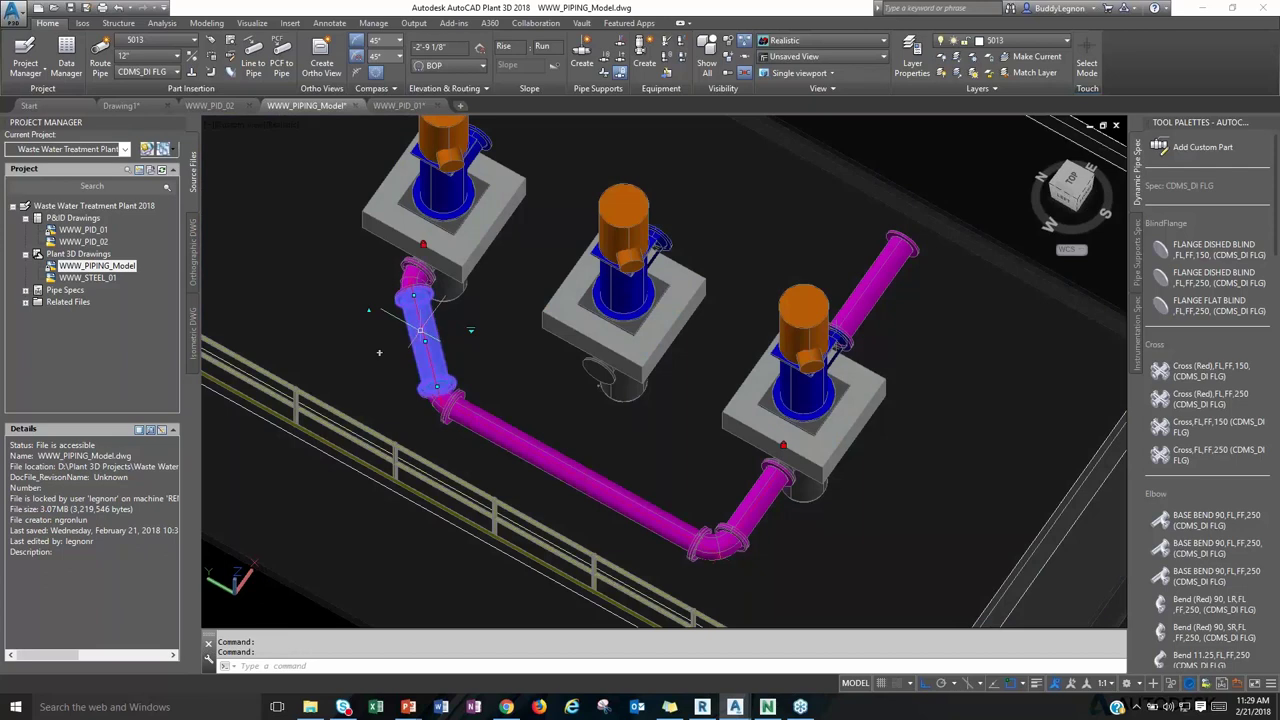
key("Delete")
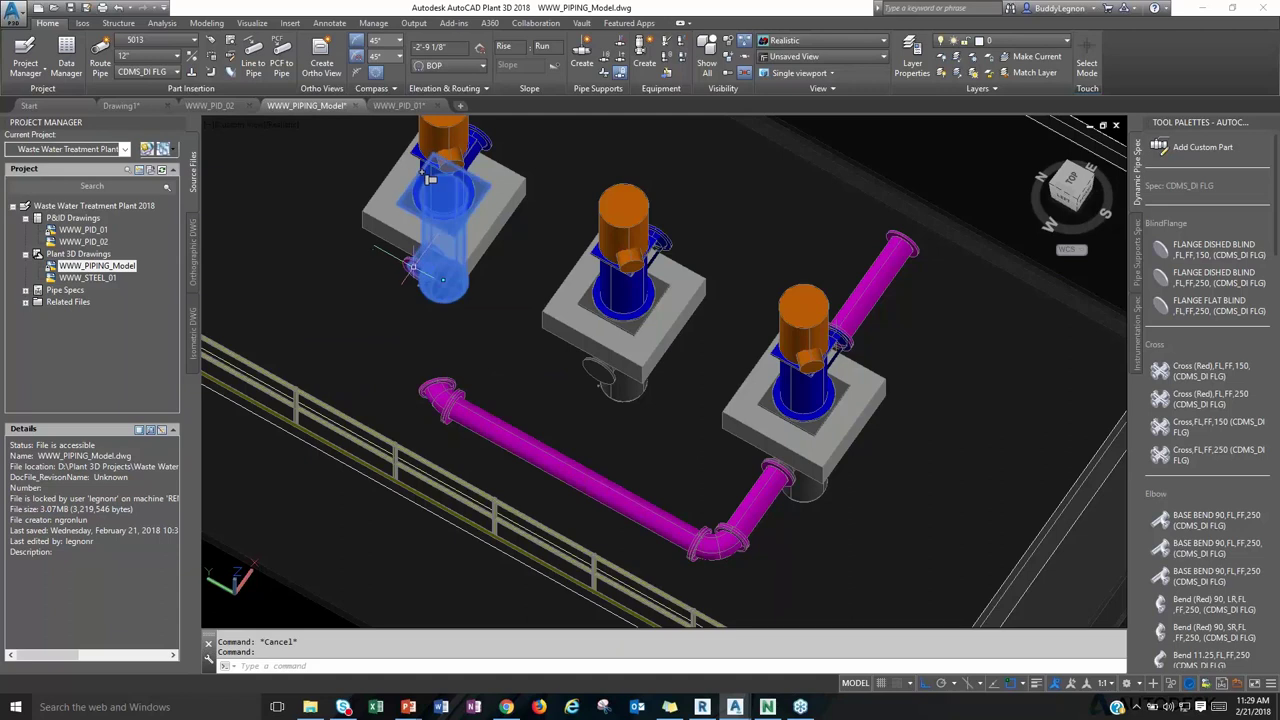
key("Escape")
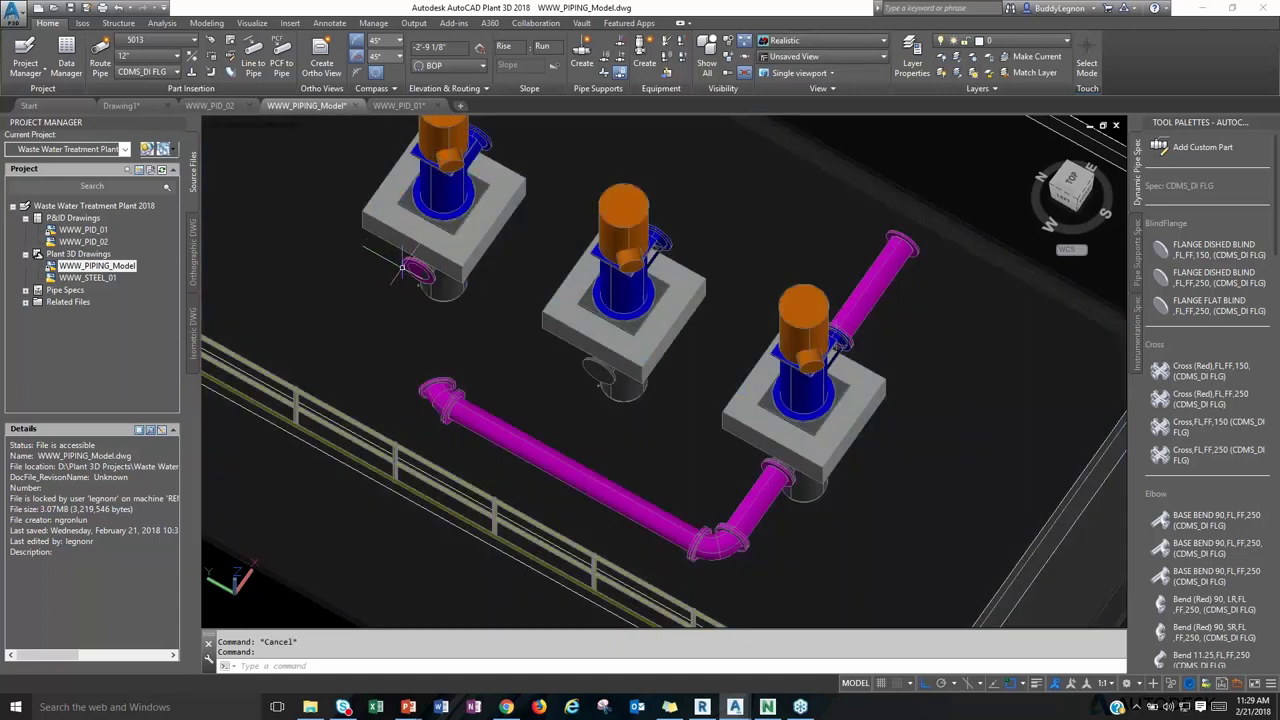
scroll(408, 262, "up", 2)
scroll(436, 257, "up", 1)
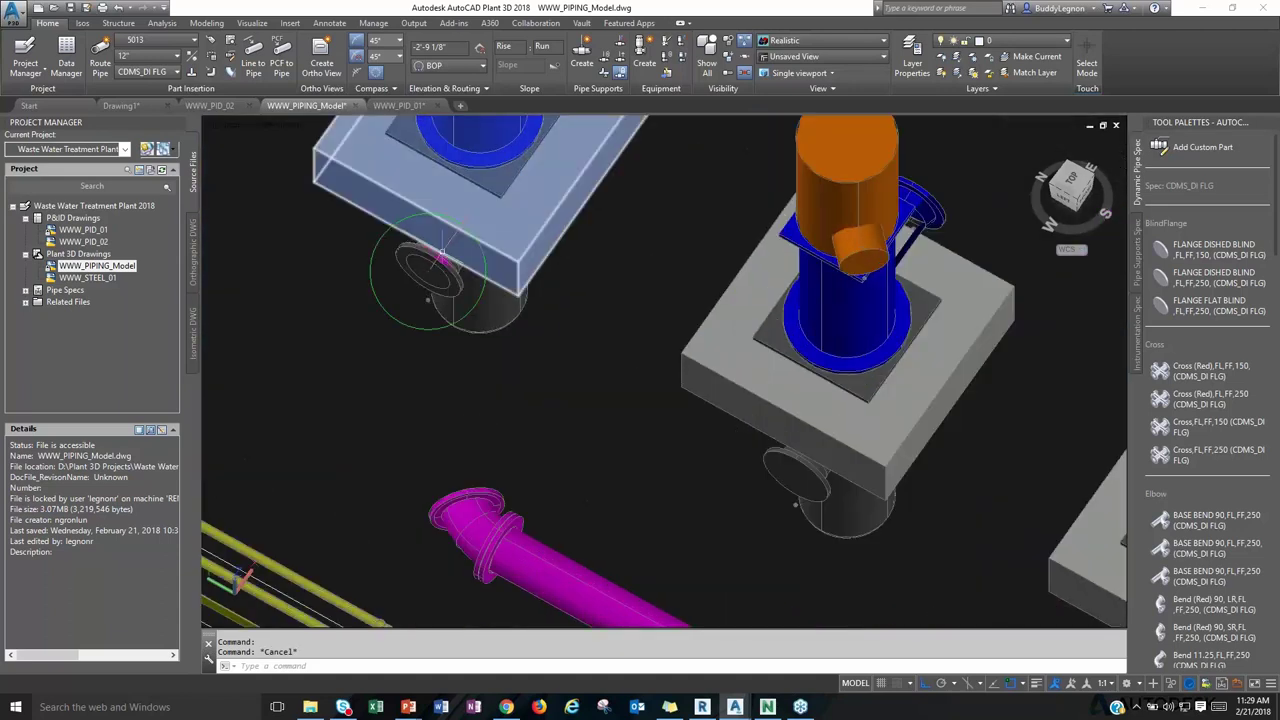
scroll(436, 257, "up", 2)
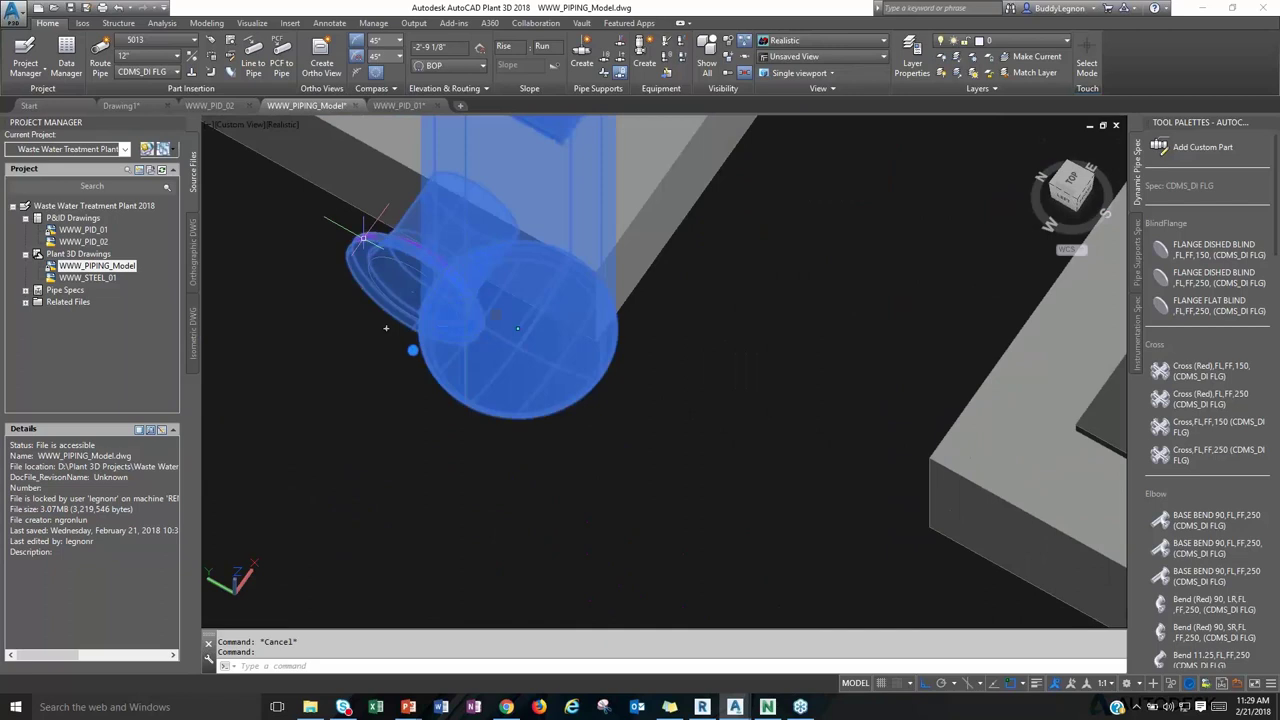
scroll(412, 350, "down", 3)
scroll(380, 341, "down", 5)
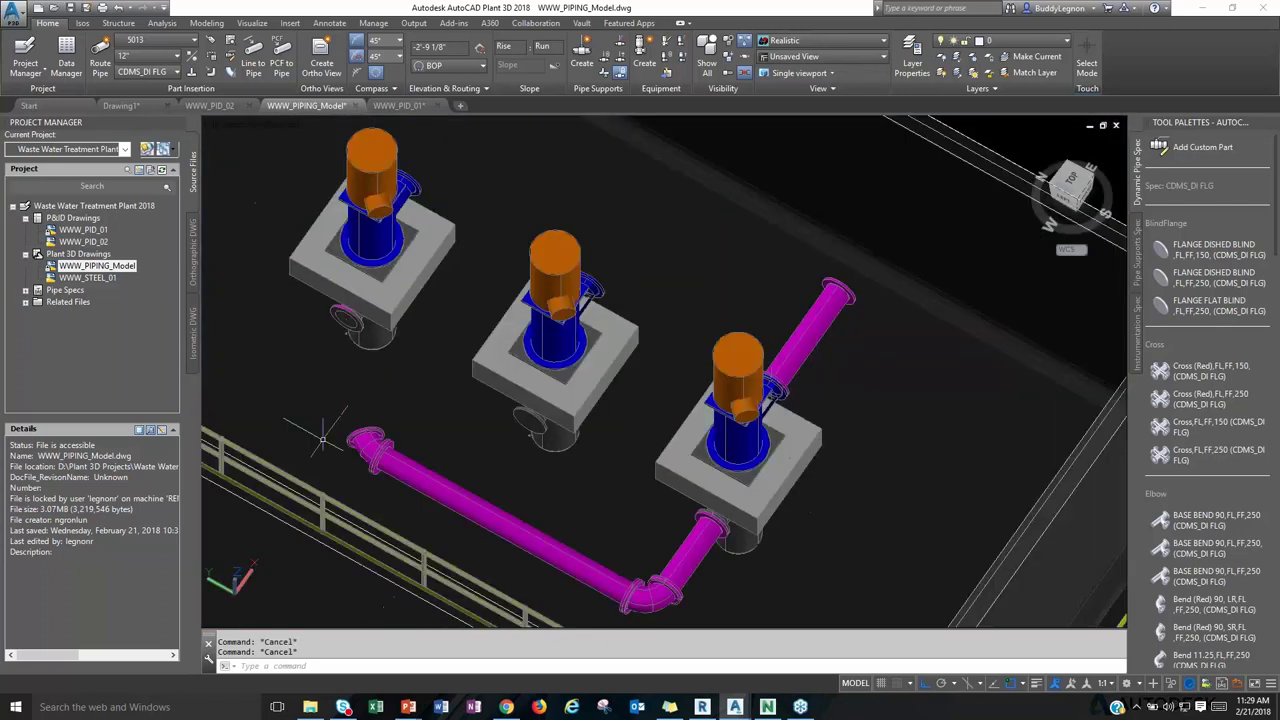
scroll(315, 431, "down", 8)
Window-select the items around the pumps and delete them.
middle_click_drag(232, 608, 277, 459)
left_click(286, 461)
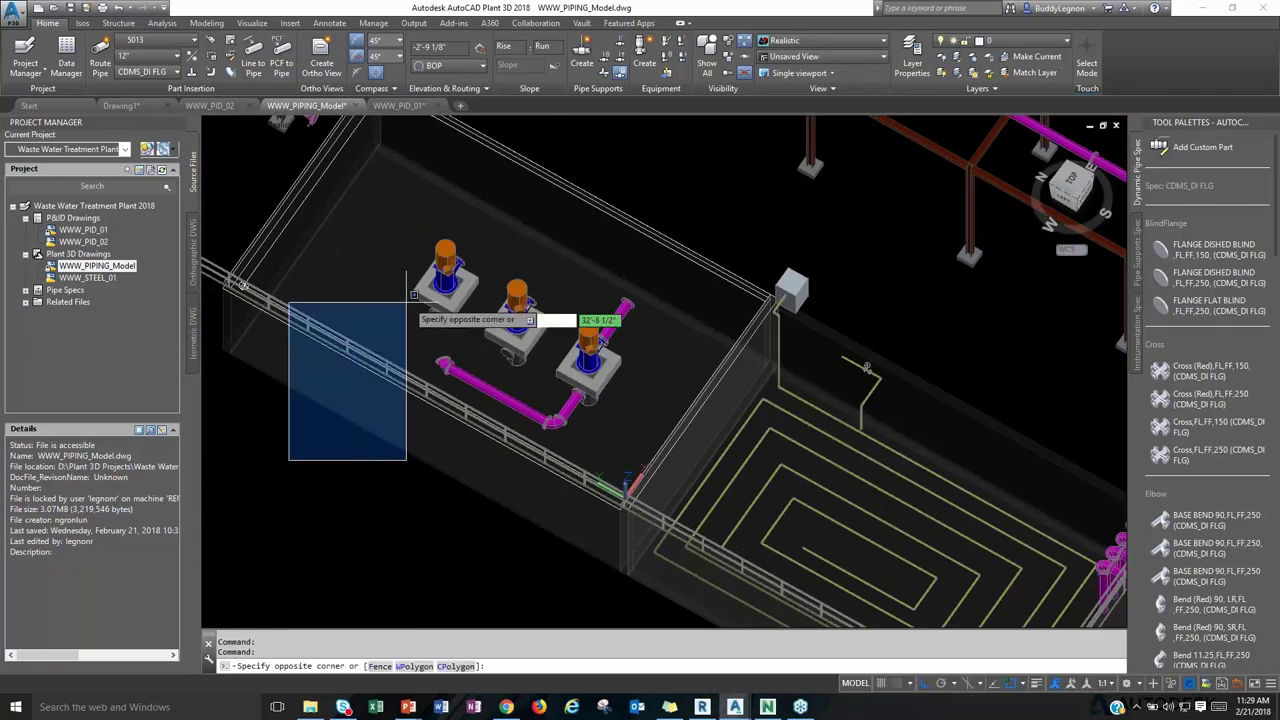
left_click(437, 312)
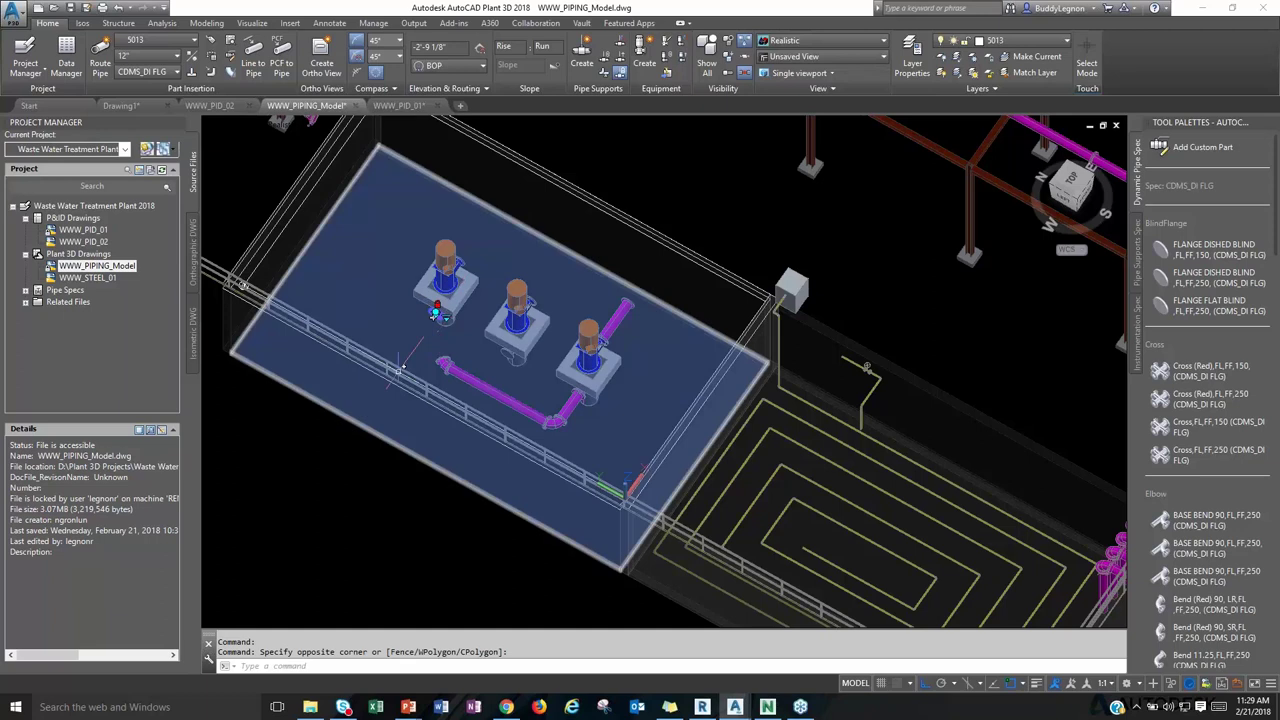
key("Delete")
Erase the header's end flange and grip-stretch the magenta header shorter.
scroll(437, 312, "up", 2)
scroll(437, 369, "up", 3)
left_click(461, 358)
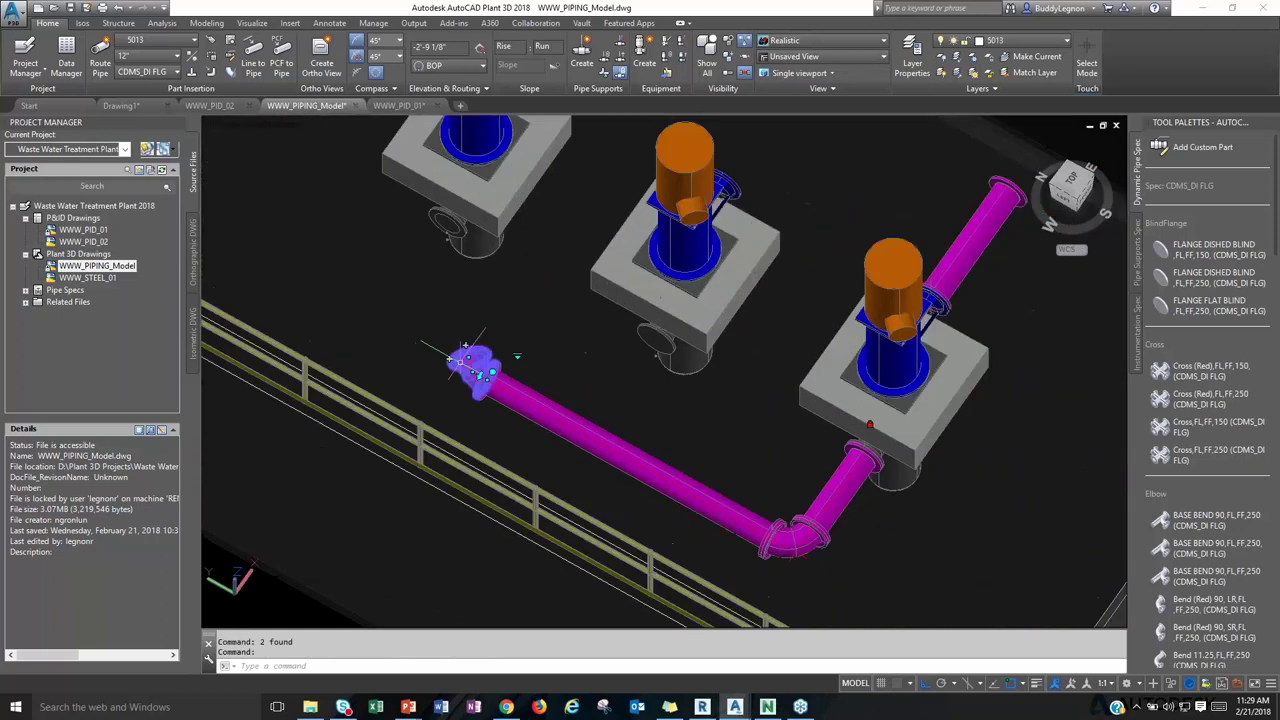
key("Delete")
left_click(505, 385)
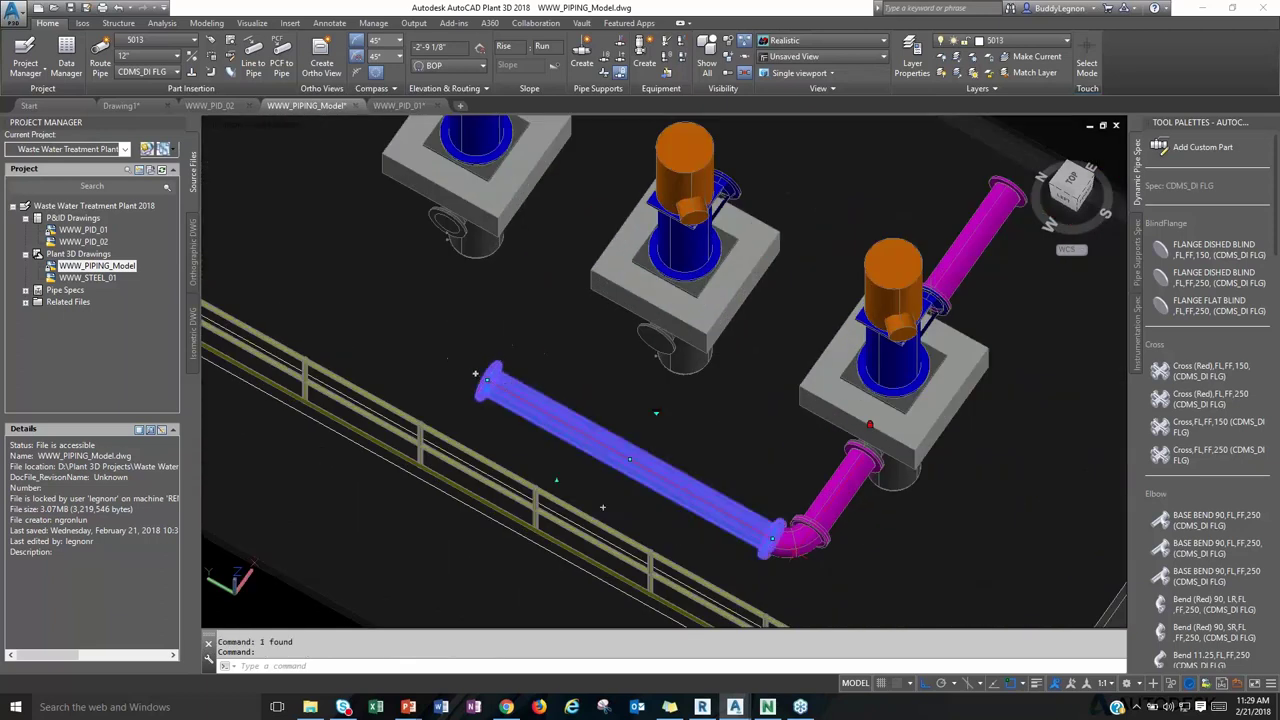
left_click(487, 380)
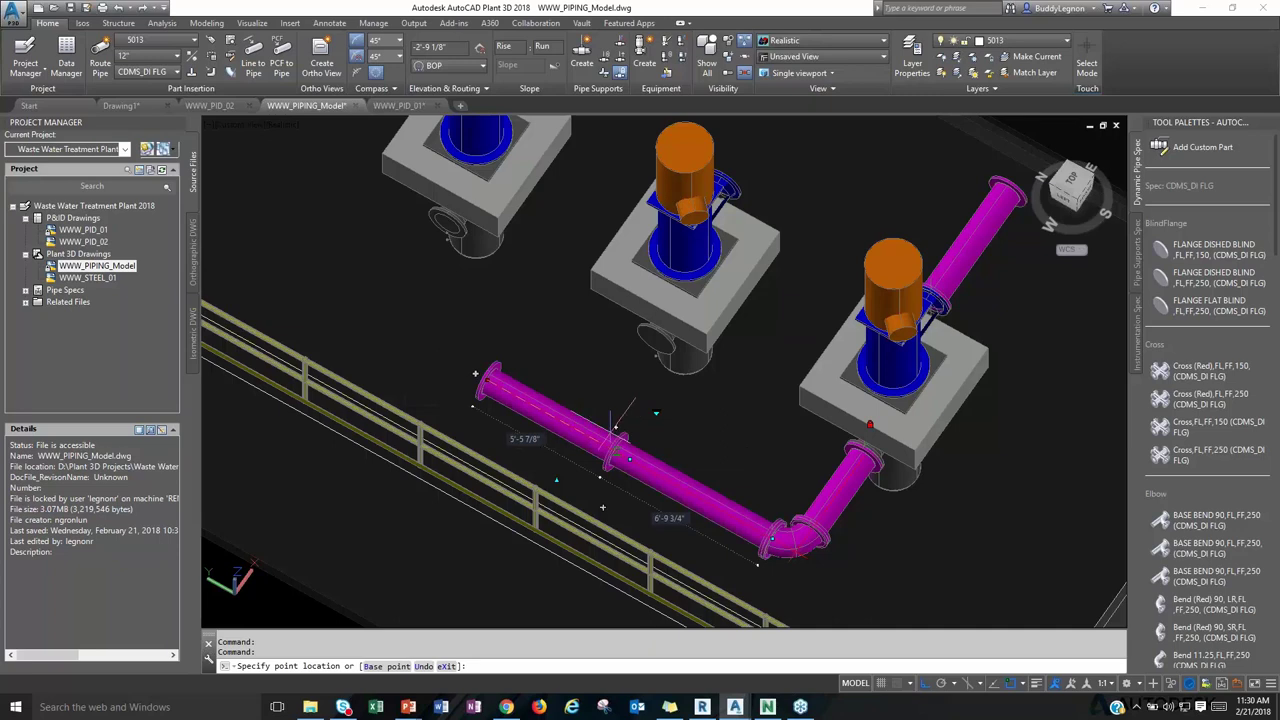
left_click(676, 447)
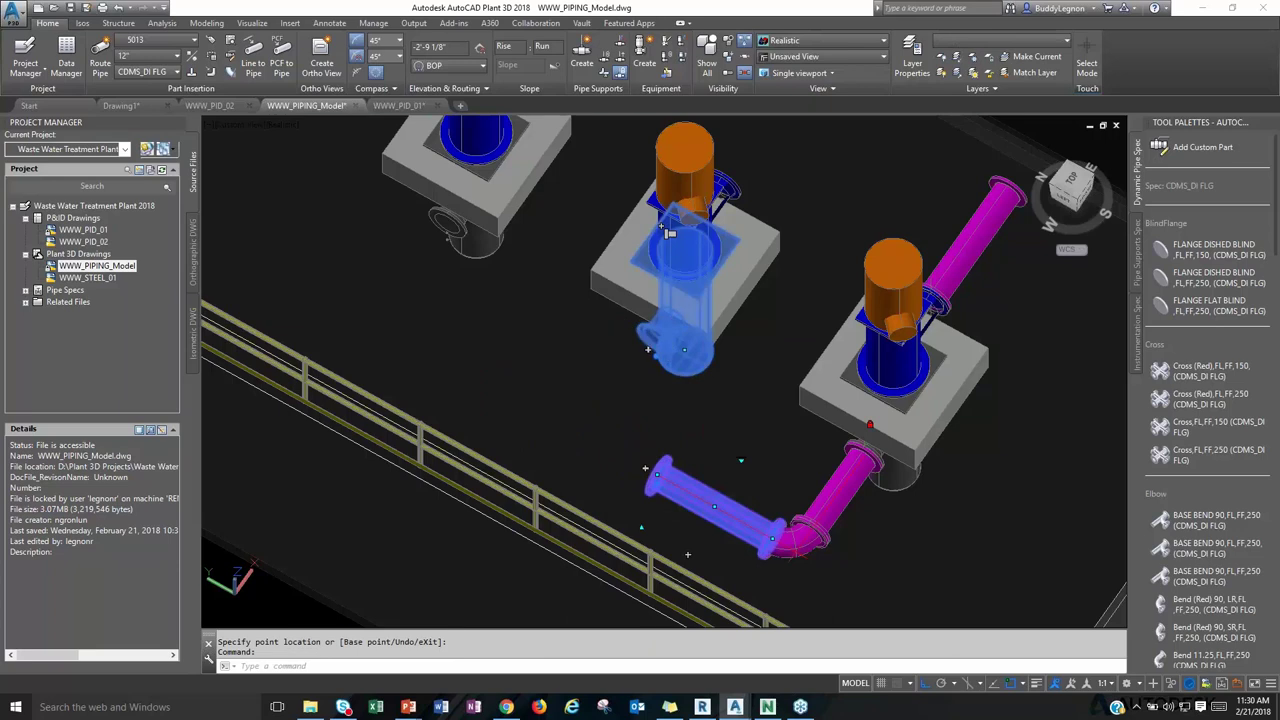
Route a pipe from the middle pump's nozzle to the header's free end and accept it.
left_click(648, 350)
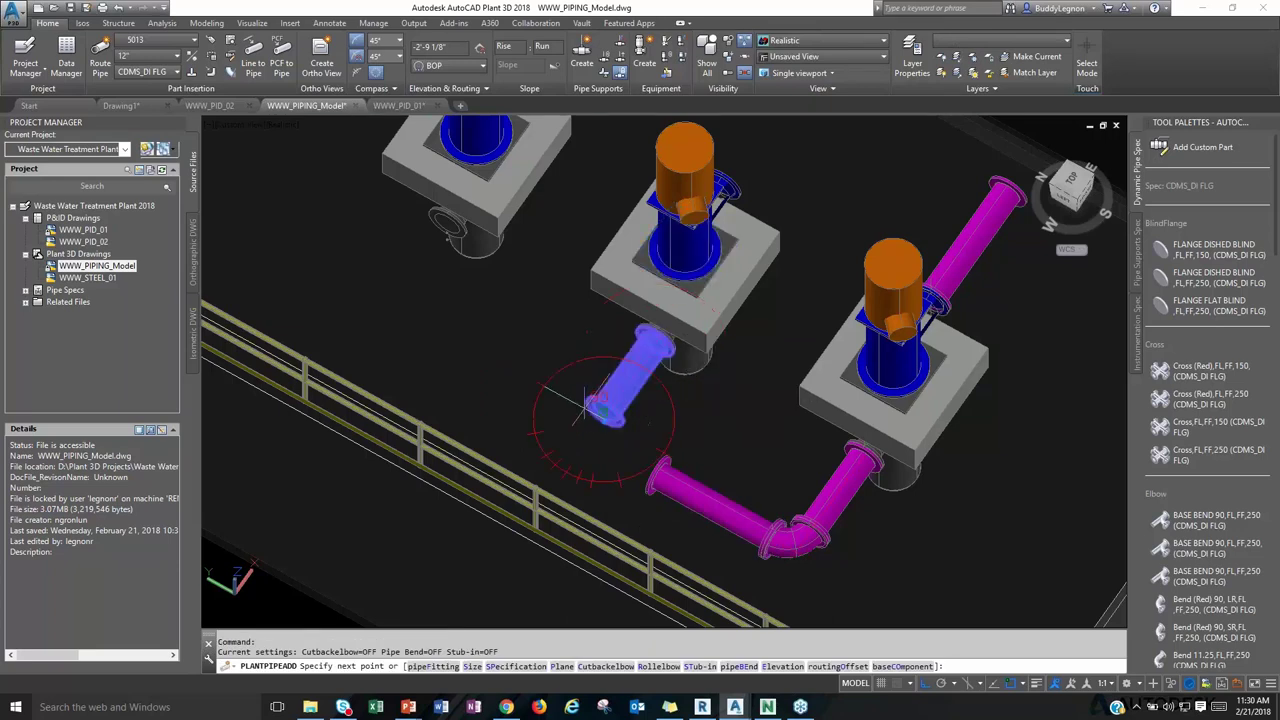
left_click(655, 468)
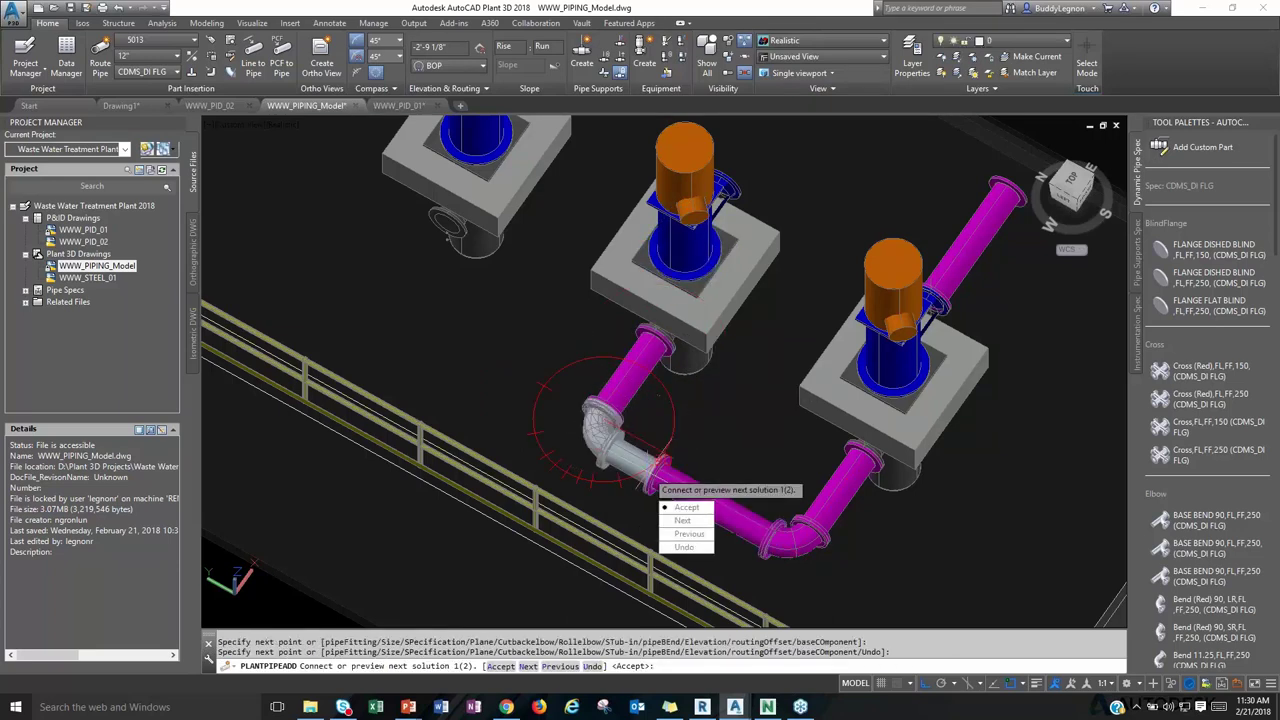
left_click(685, 508)
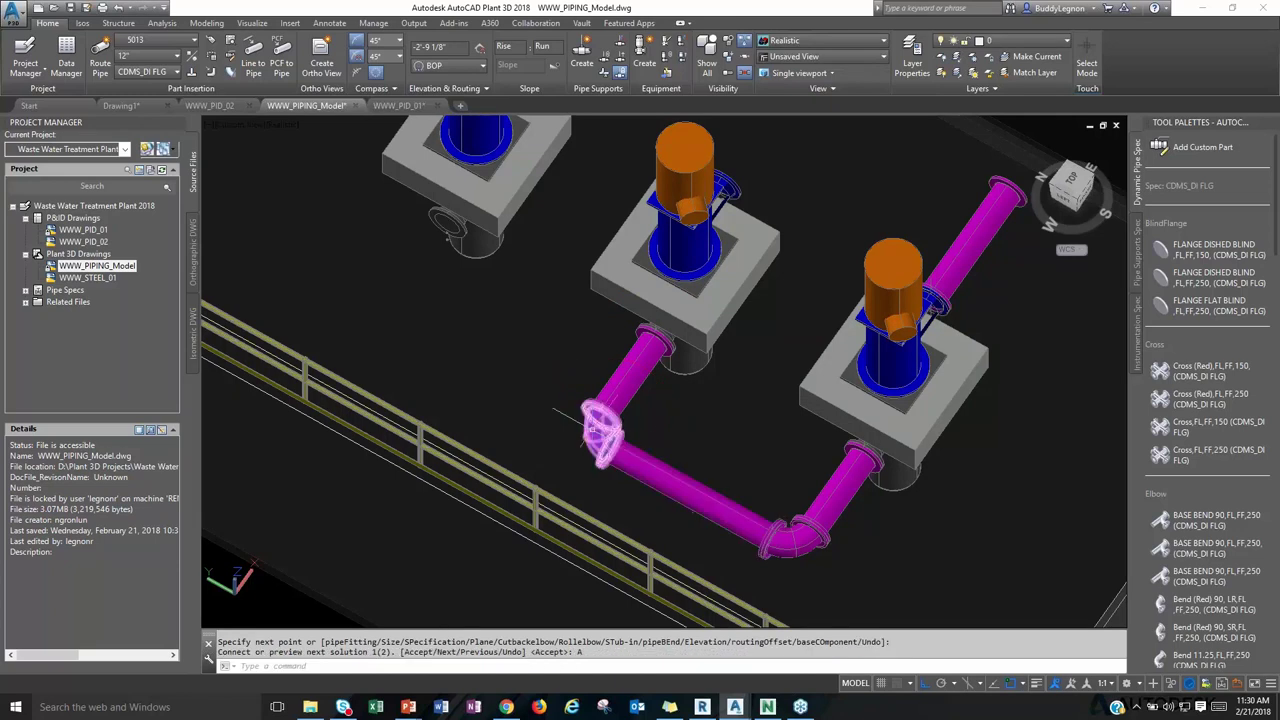
type("A")
key("Return")
Extend the run from the new elbow up toward the first pump's nozzle, dismissing the error.
left_click(563, 423)
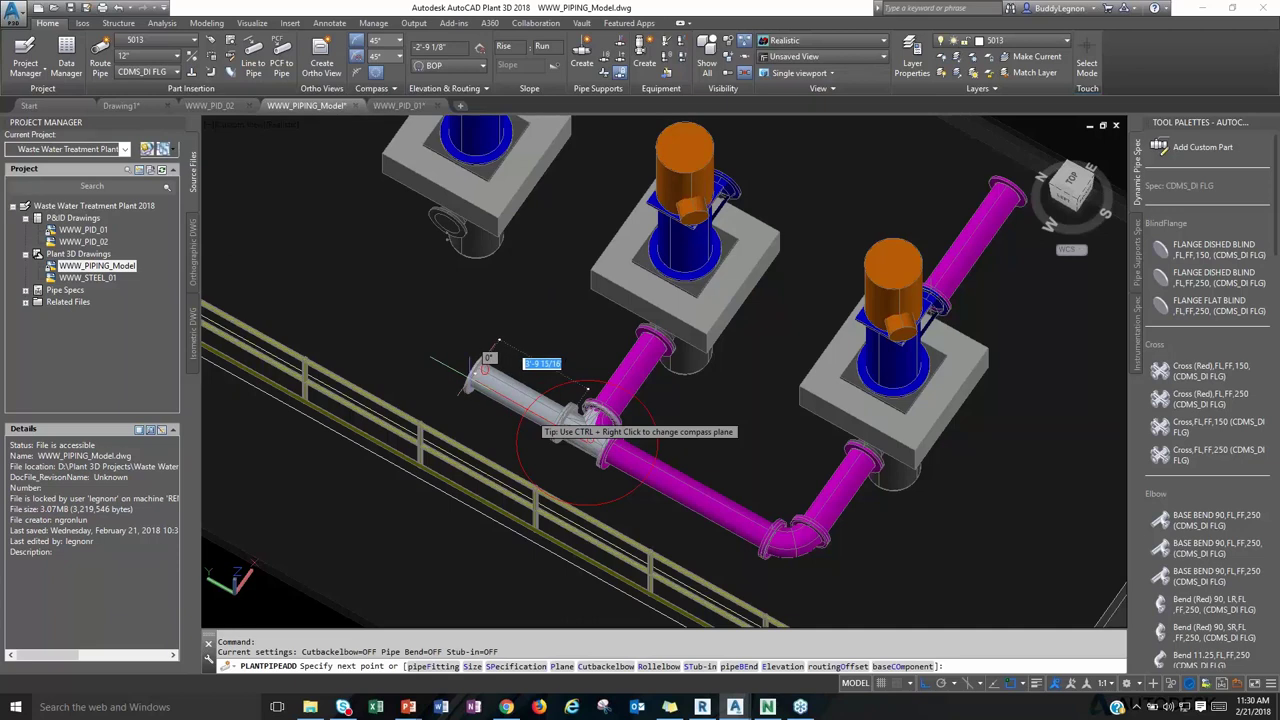
left_click(462, 365)
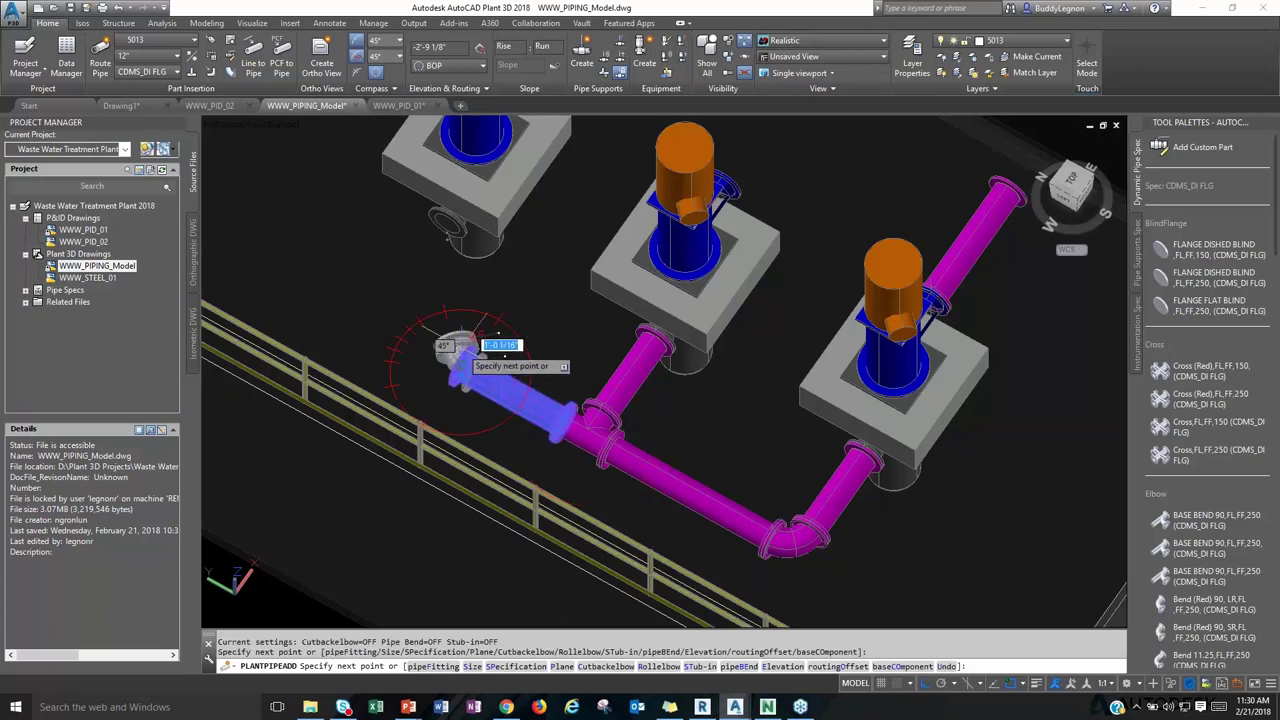
left_click(458, 214)
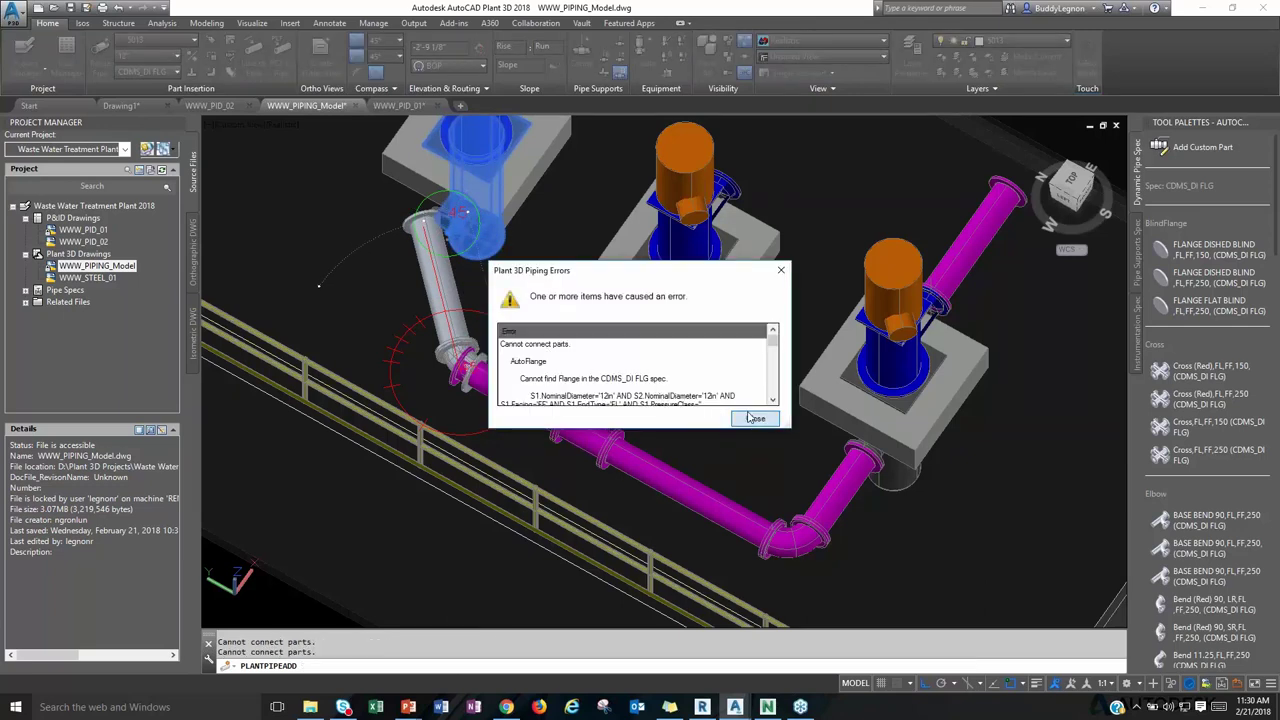
left_click(755, 418)
Erase the extra flange and pipe segment at the first pump's nozzle.
left_click(423, 256)
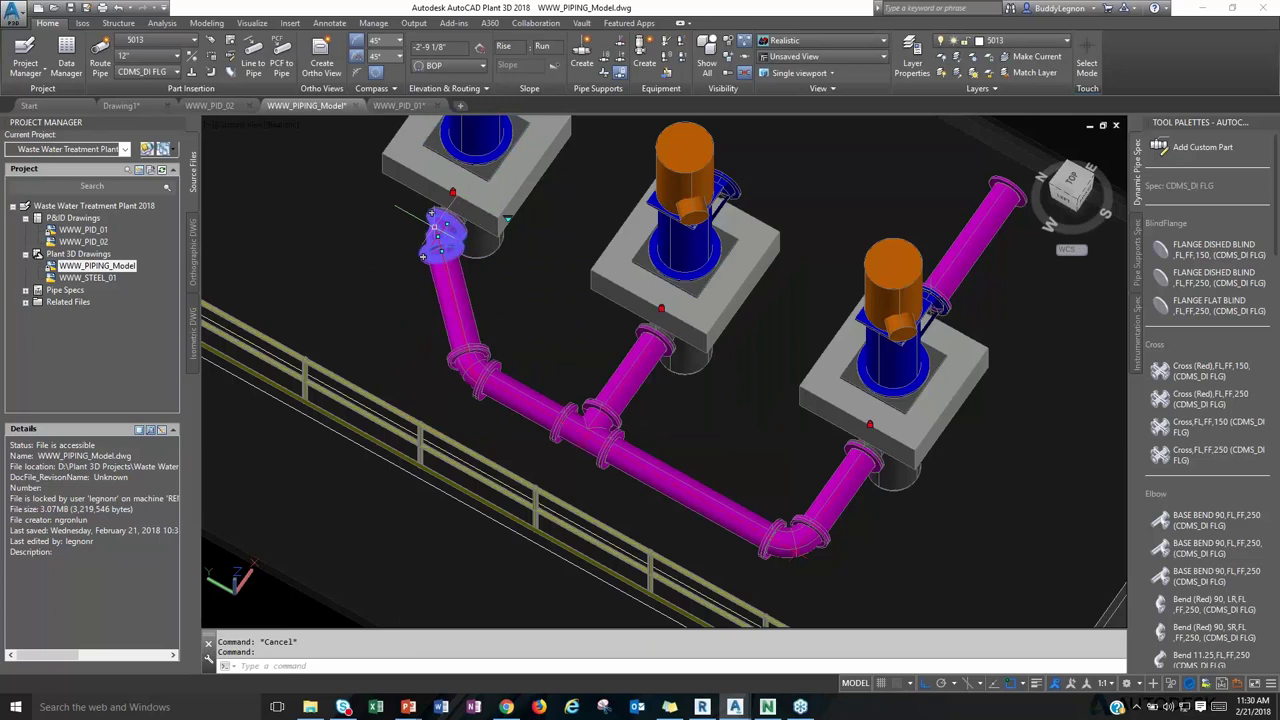
key("Delete")
left_click(440, 280)
key("Delete")
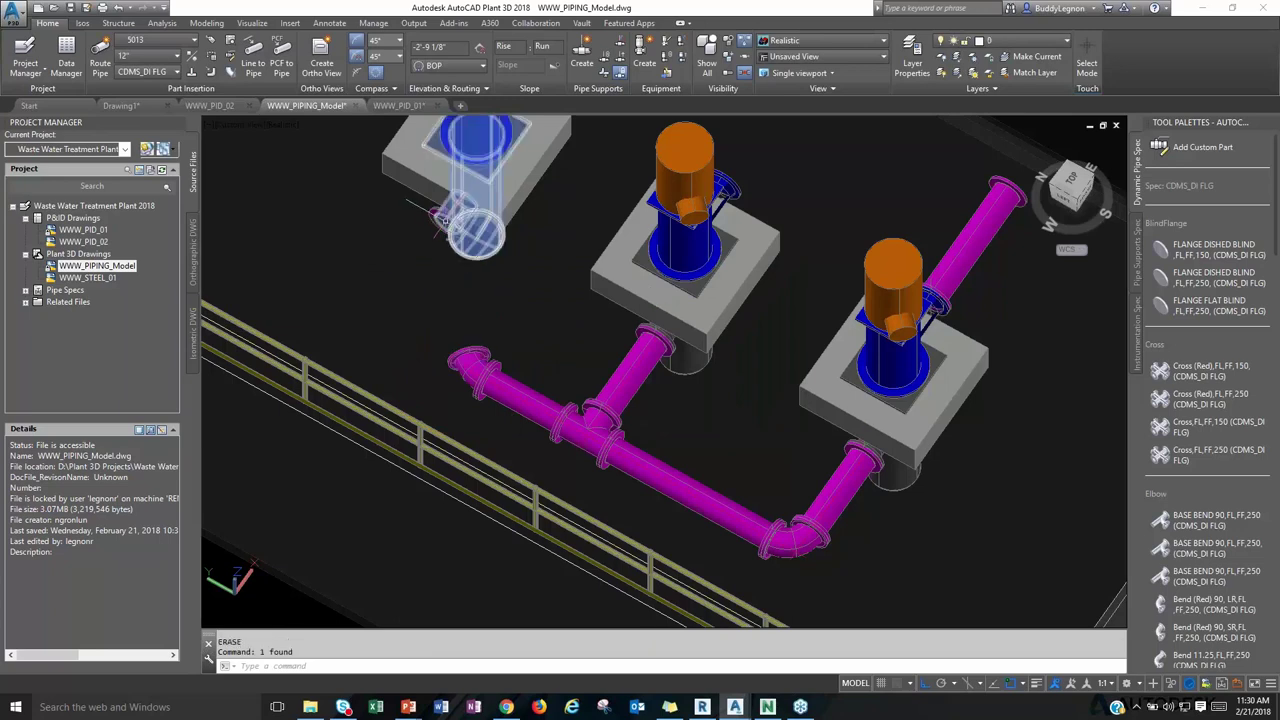
key("Escape")
key("Escape")
scroll(500, 350, "down", 5)
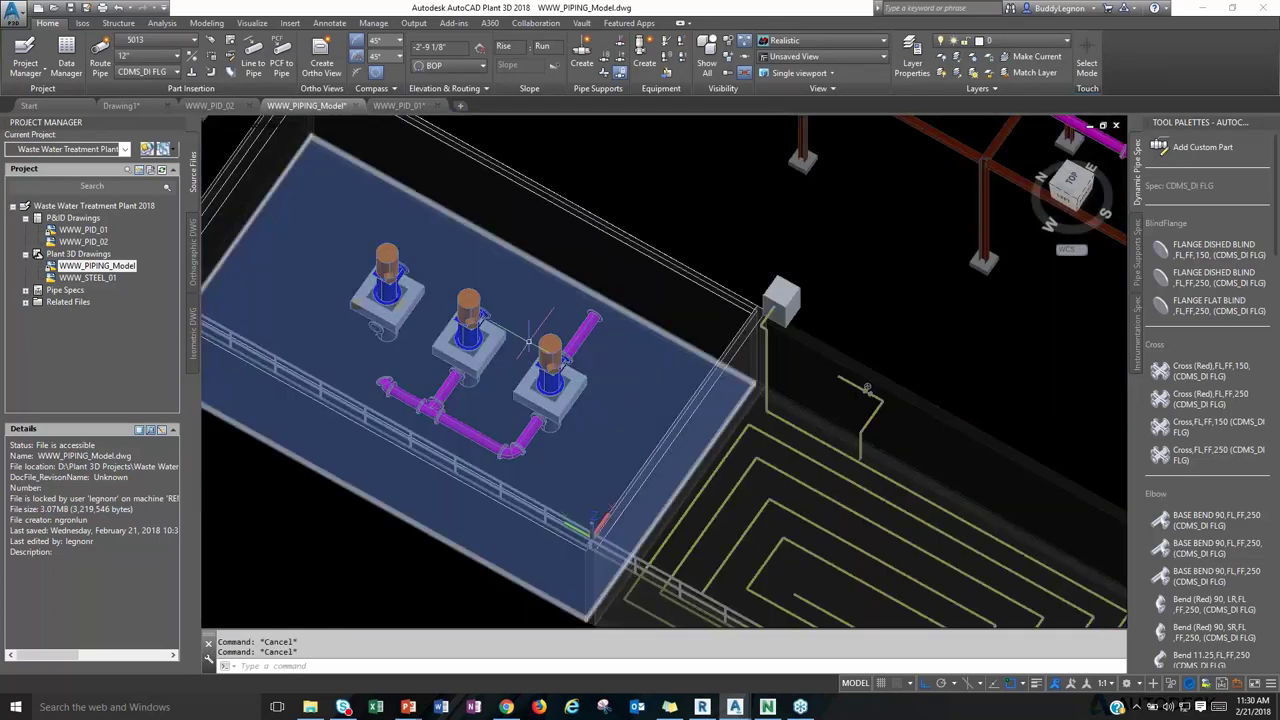
Continue the vertical pipe's run down to a pump nozzle and accept the routing.
middle_click_drag(867, 388, 470, 420, "shift")
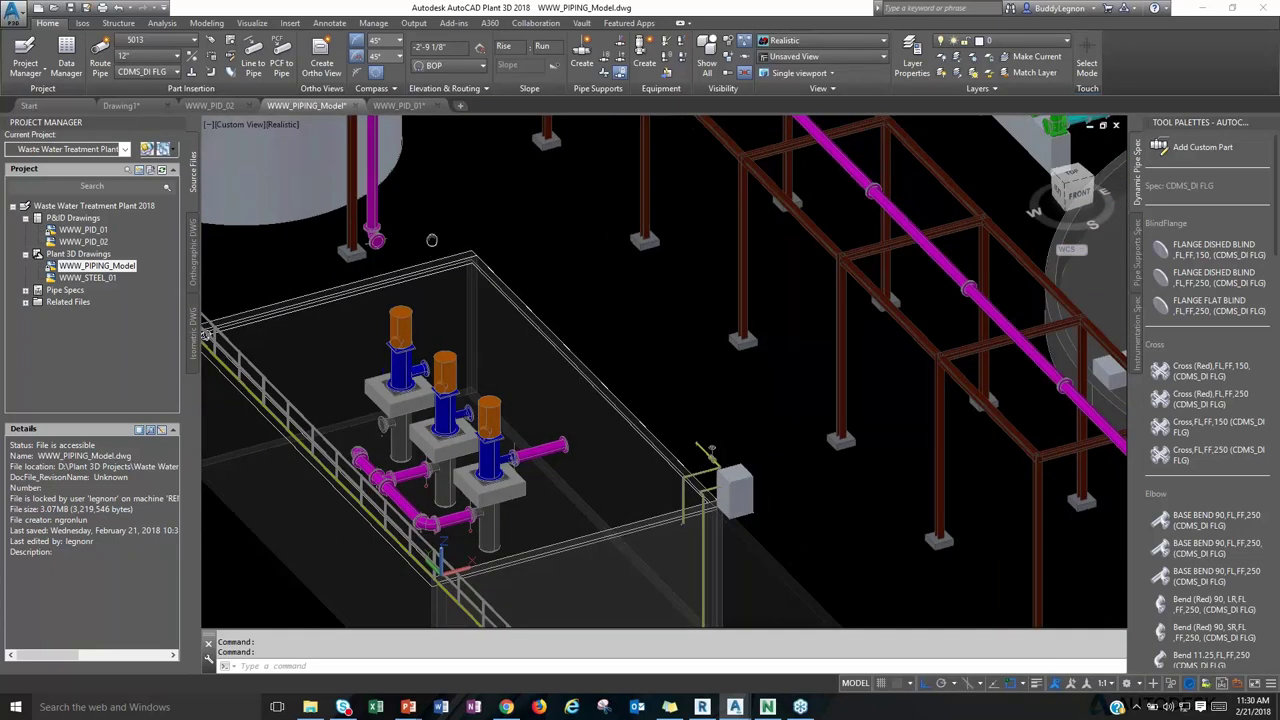
middle_click_drag(432, 240, 522, 487)
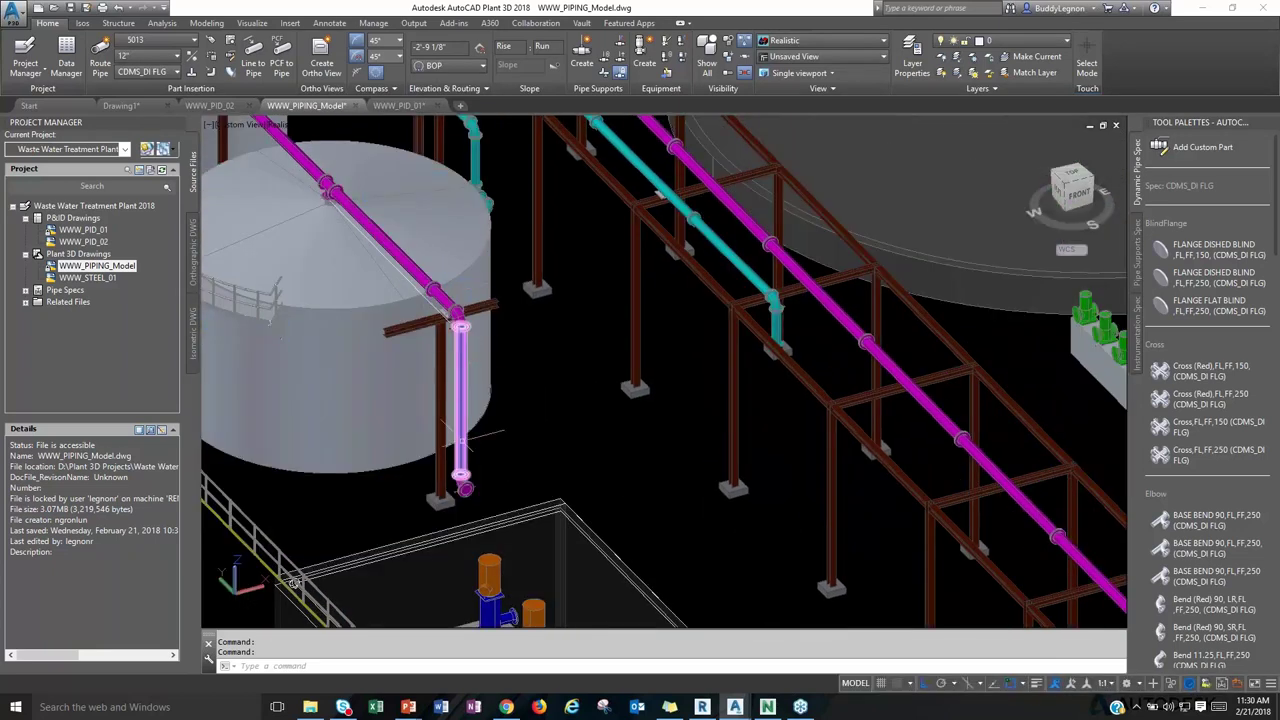
left_click(466, 489)
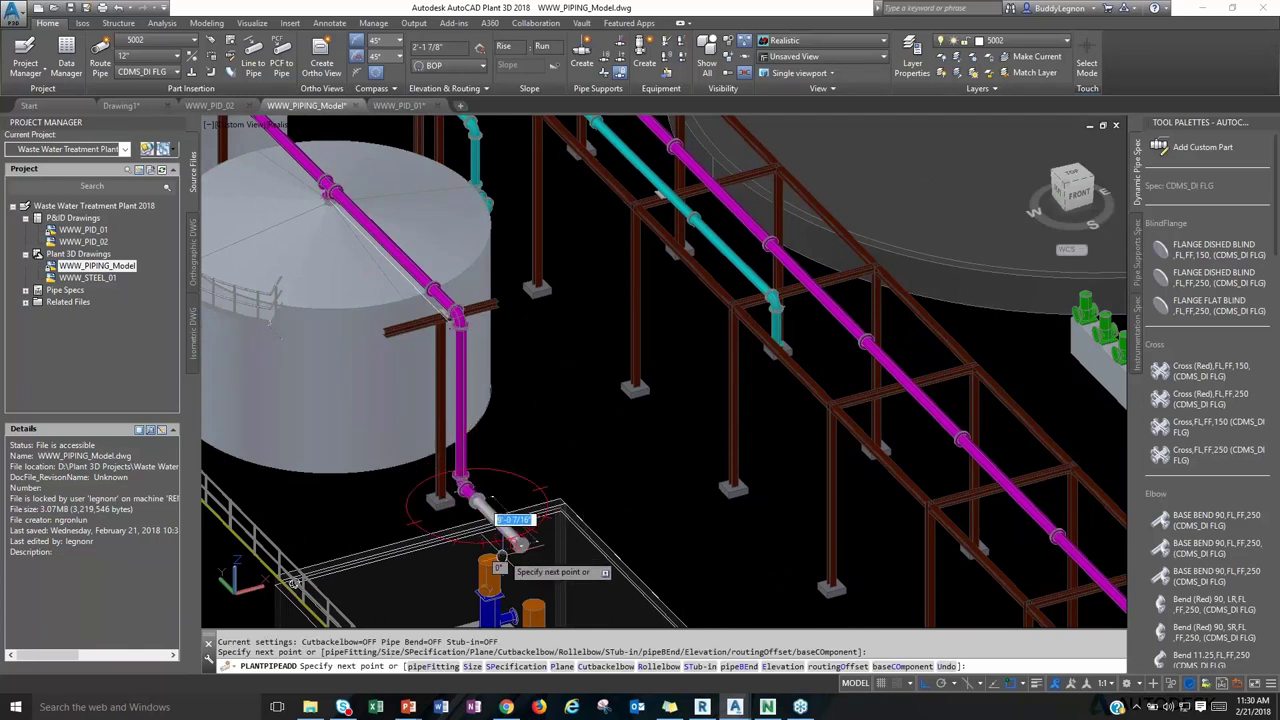
middle_click_drag(518, 545, 508, 432)
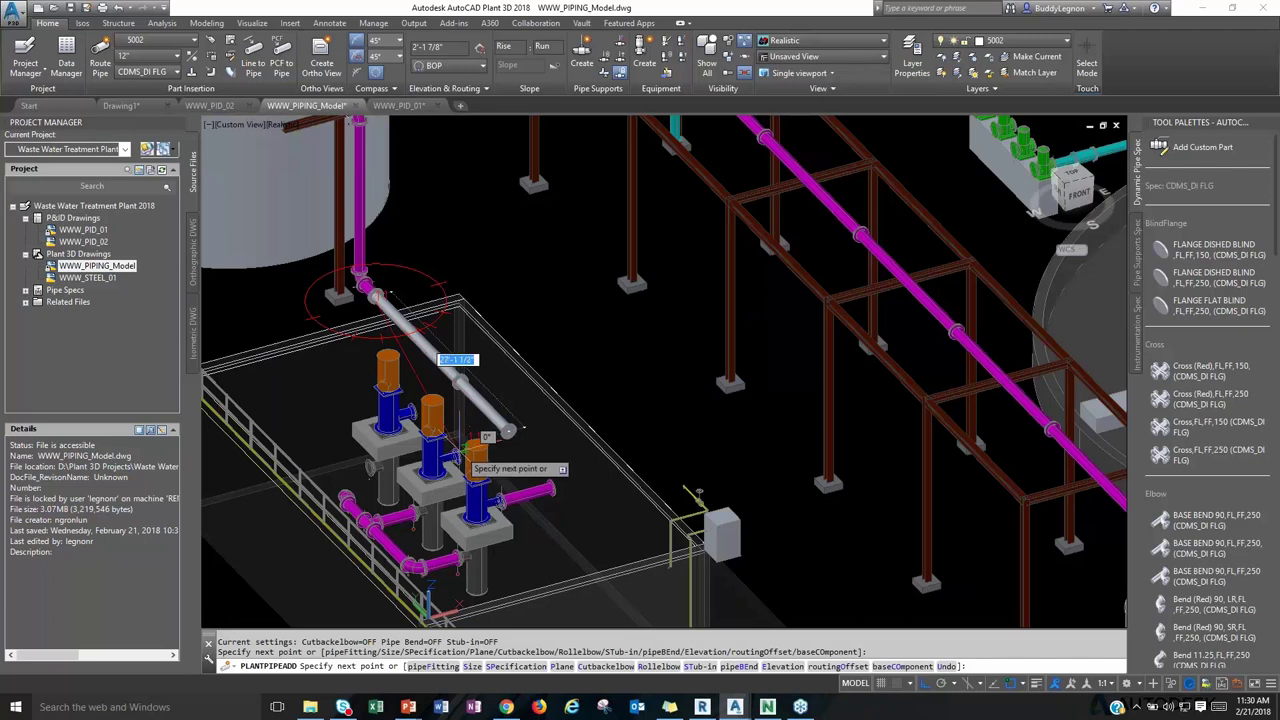
left_click(469, 463)
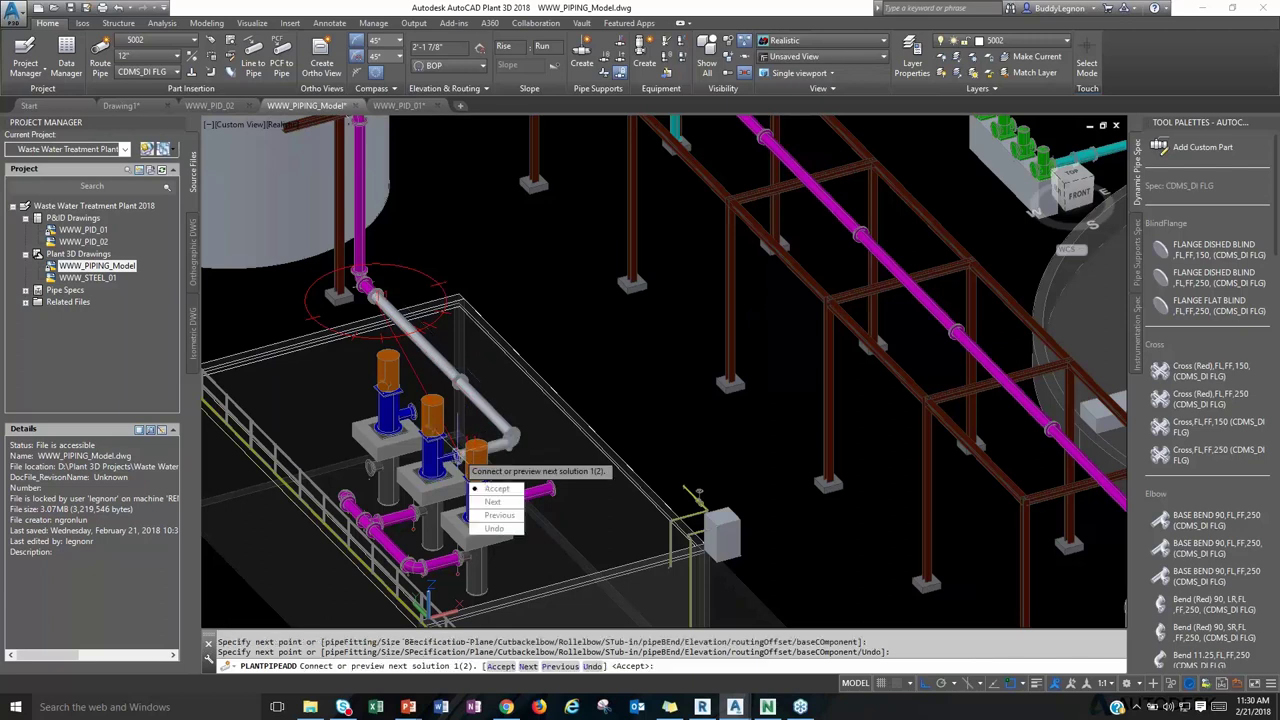
left_click(490, 487)
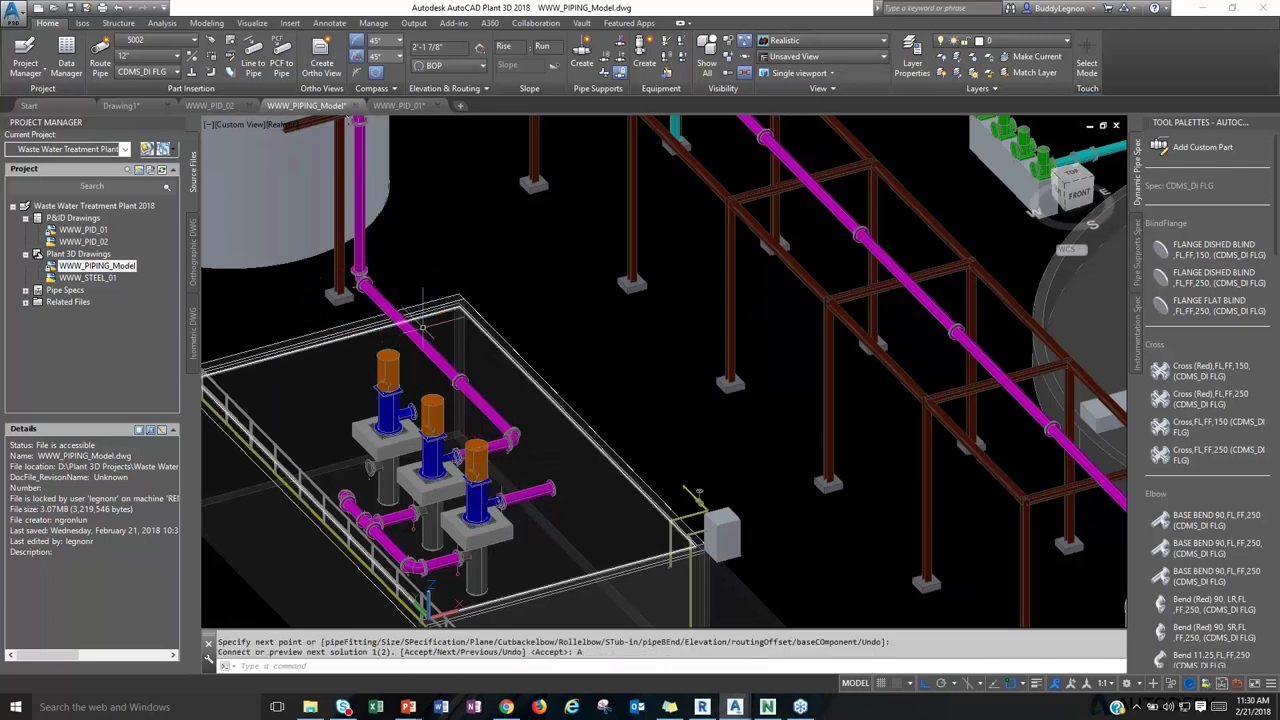
type("A")
key("Return")
Route a new pipe from the pump nozzle into the vertical pipe and end routing.
middle_click_drag(772, 372, 425, 250, "shift")
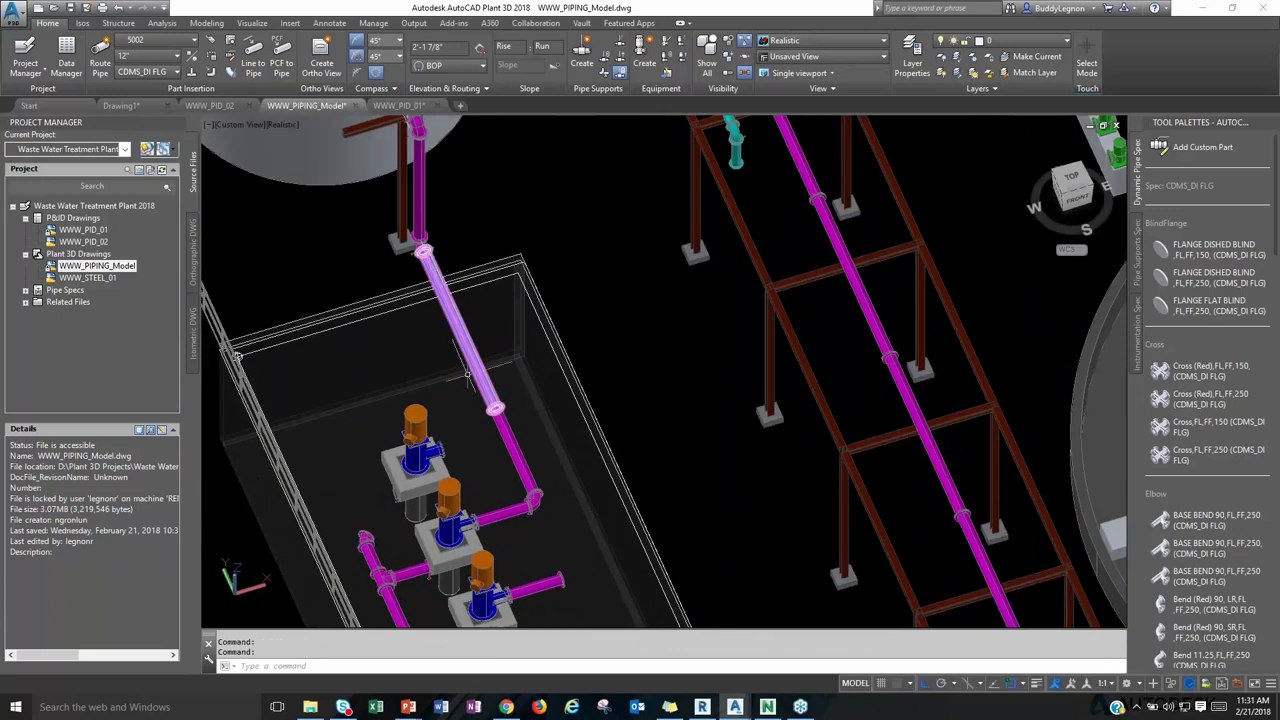
scroll(493, 408, "up", 2)
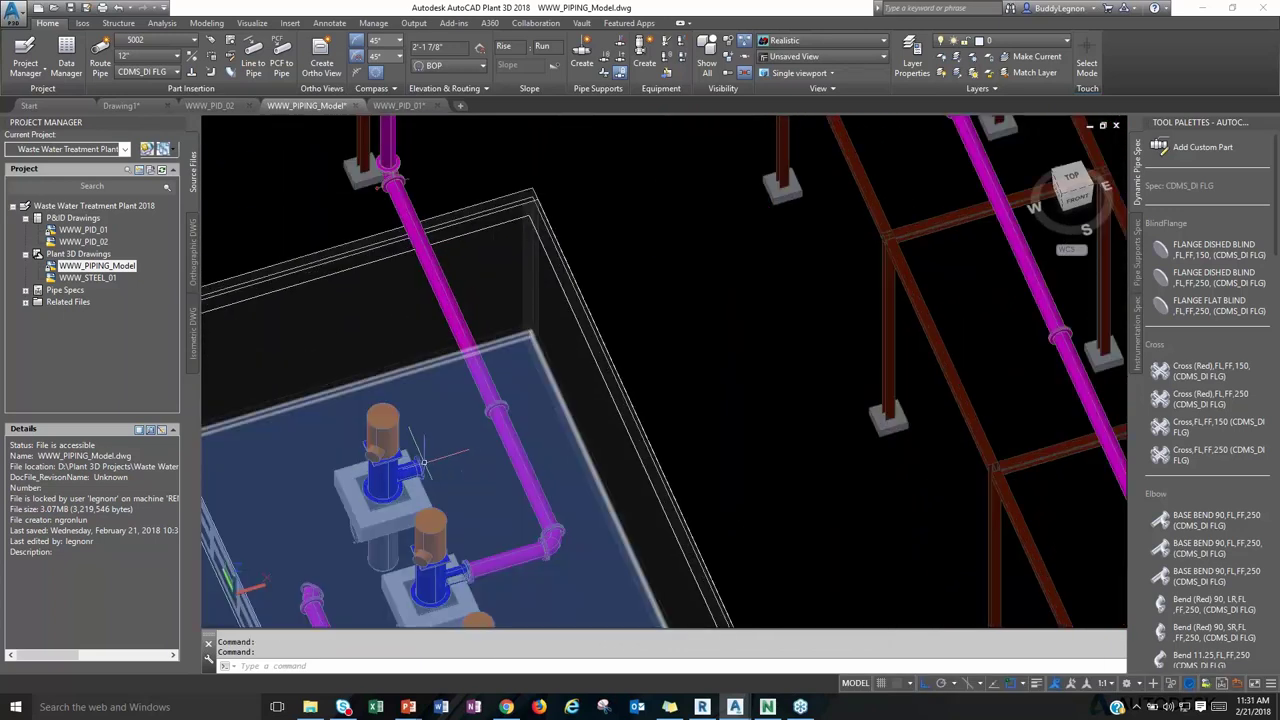
left_click(426, 465)
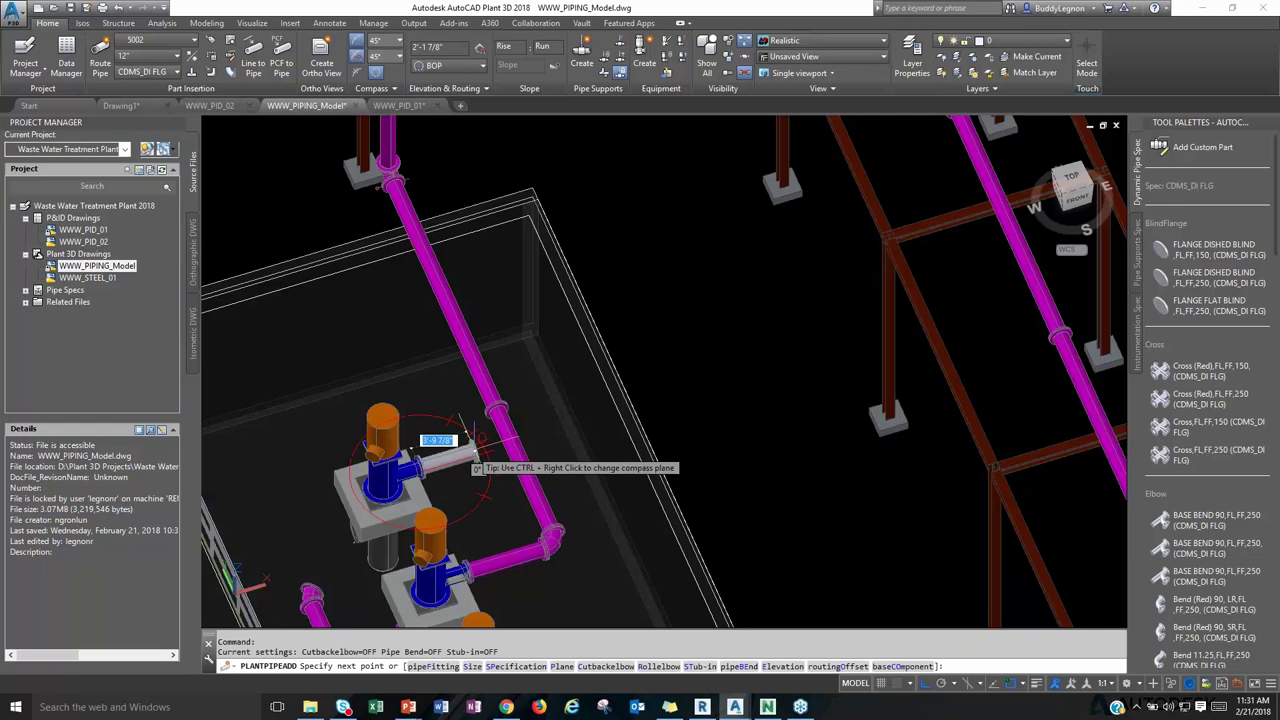
left_click(509, 439)
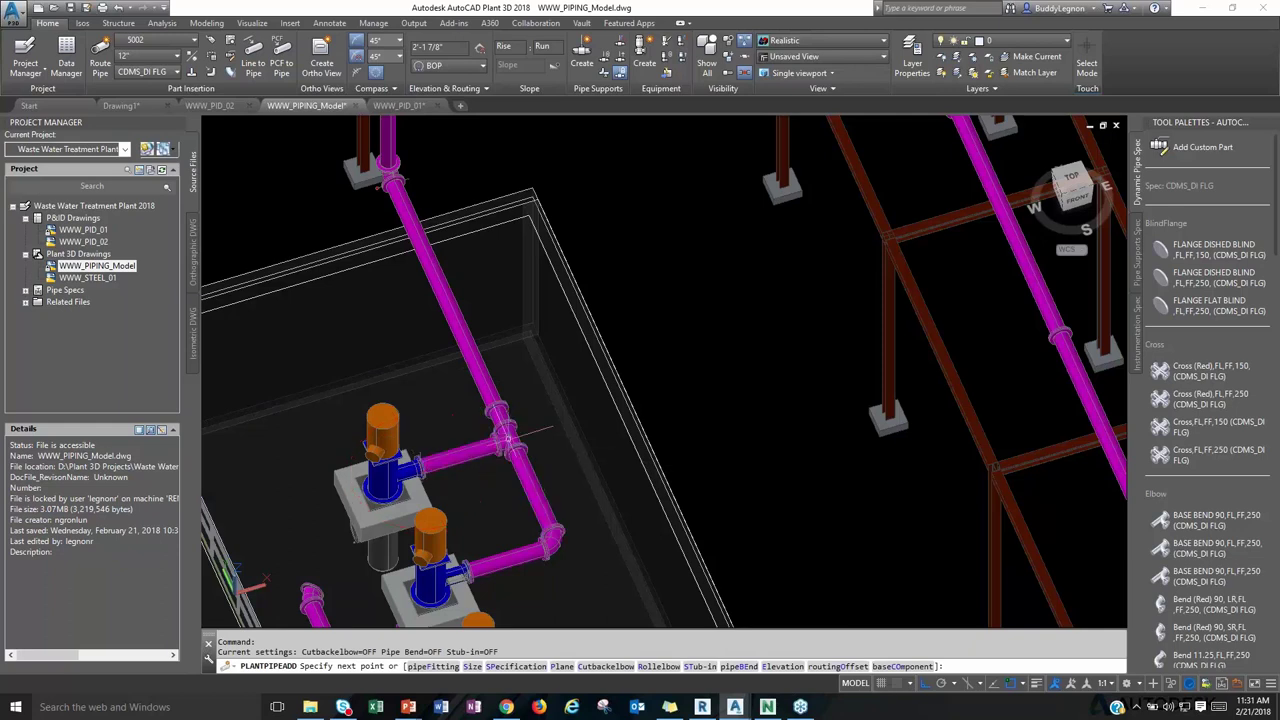
scroll(520, 415, "up", 2)
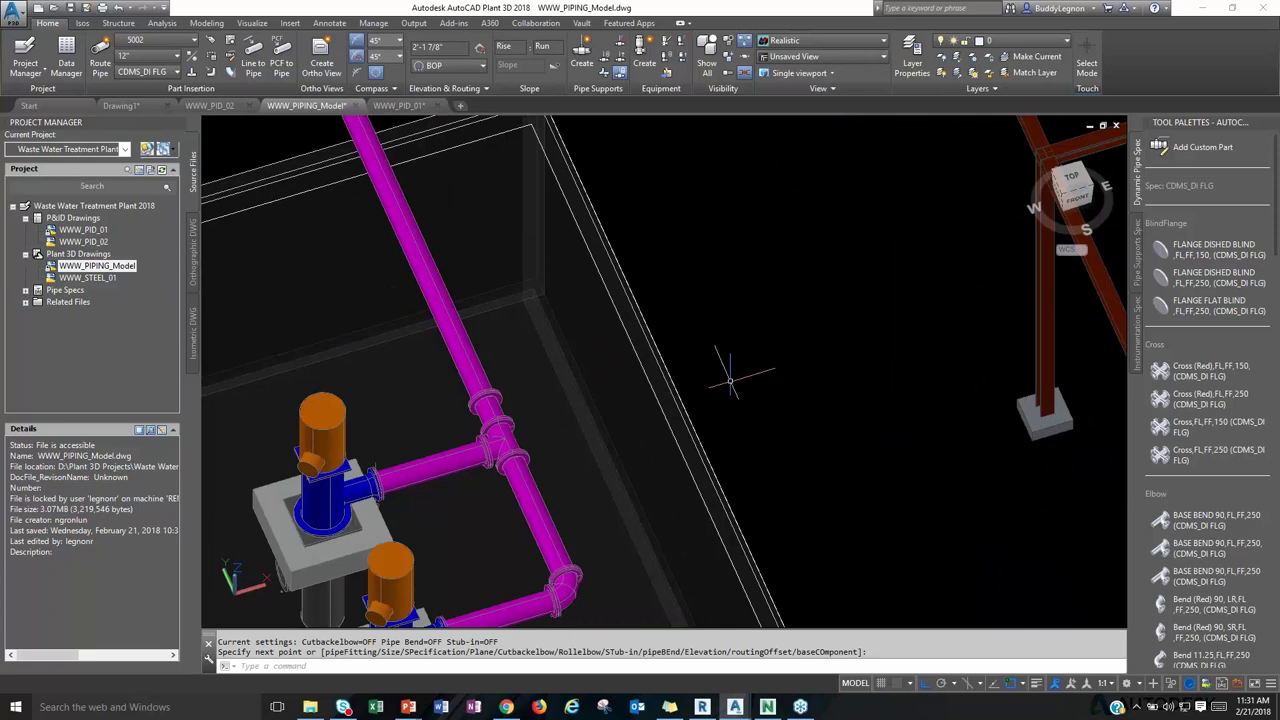
key("Escape")
middle_click_drag(730, 380, 552, 521, "shift")
Check the cyan and magenta pipes' specs in their rollover properties.
scroll(700, 320, "down", 5)
scroll(655, 320, "up", 3)
scroll(655, 329, "down", 3)
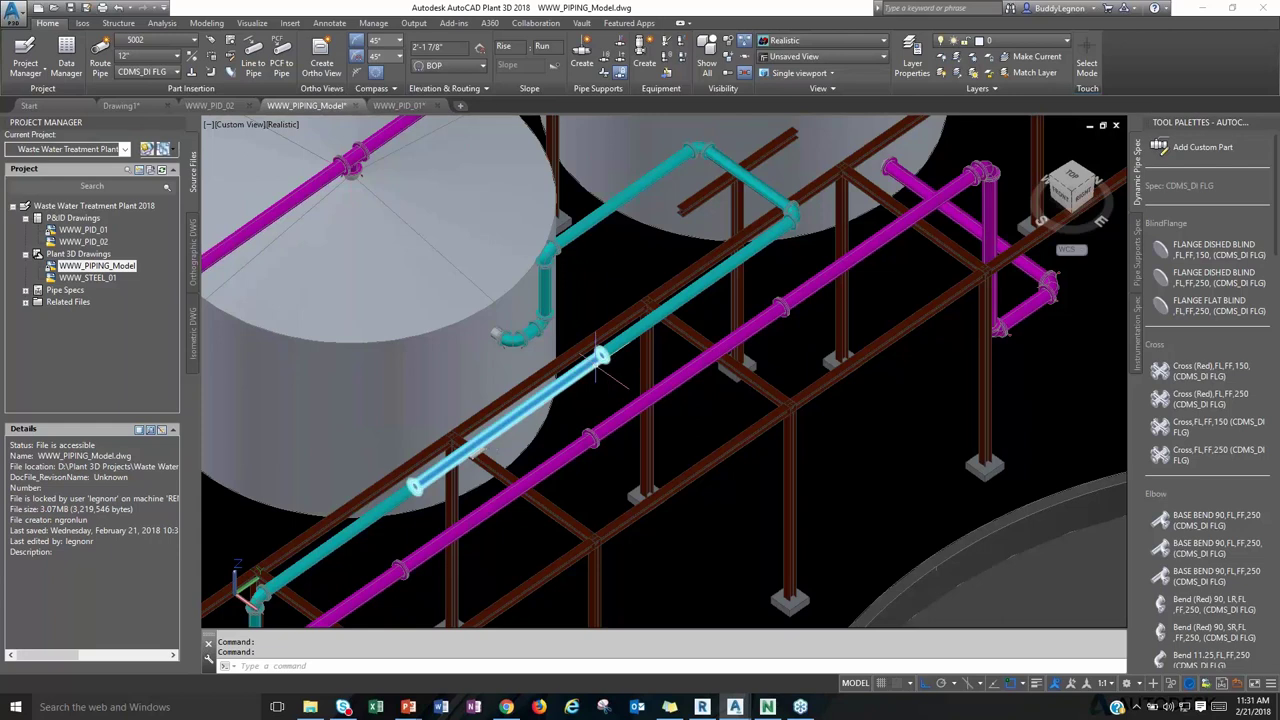
mouse_move(598, 358)
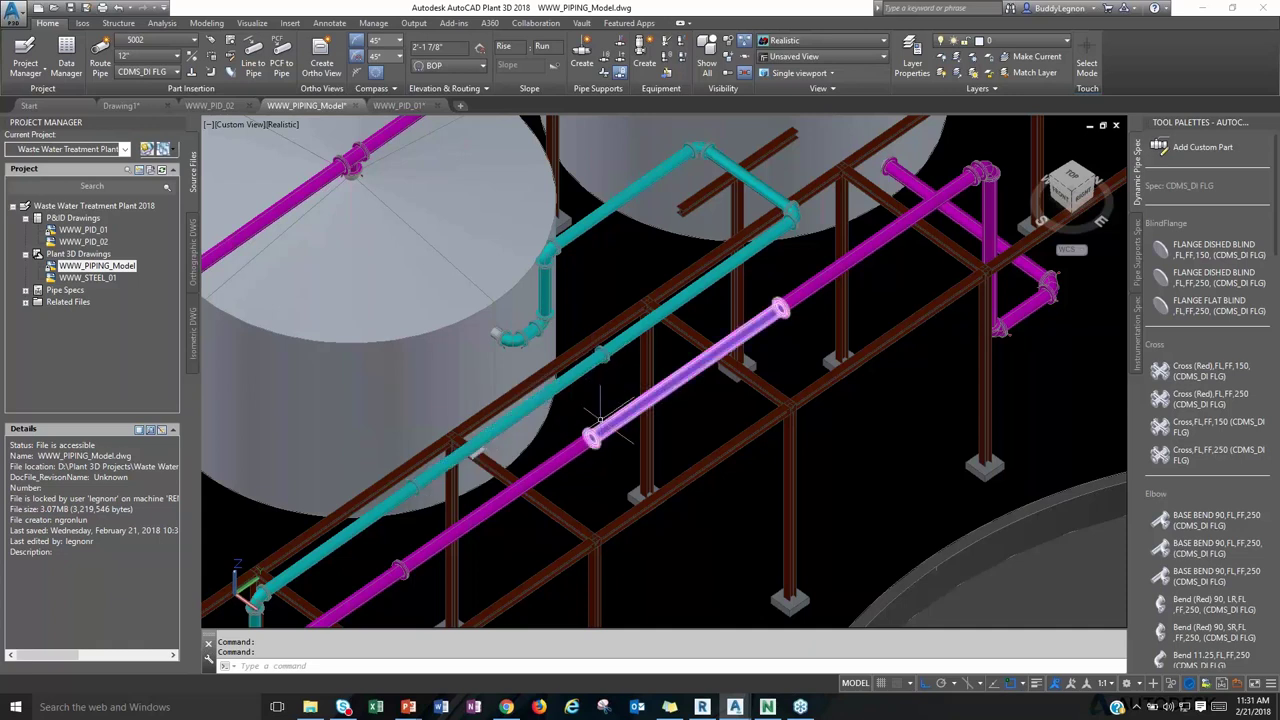
mouse_move(598, 418)
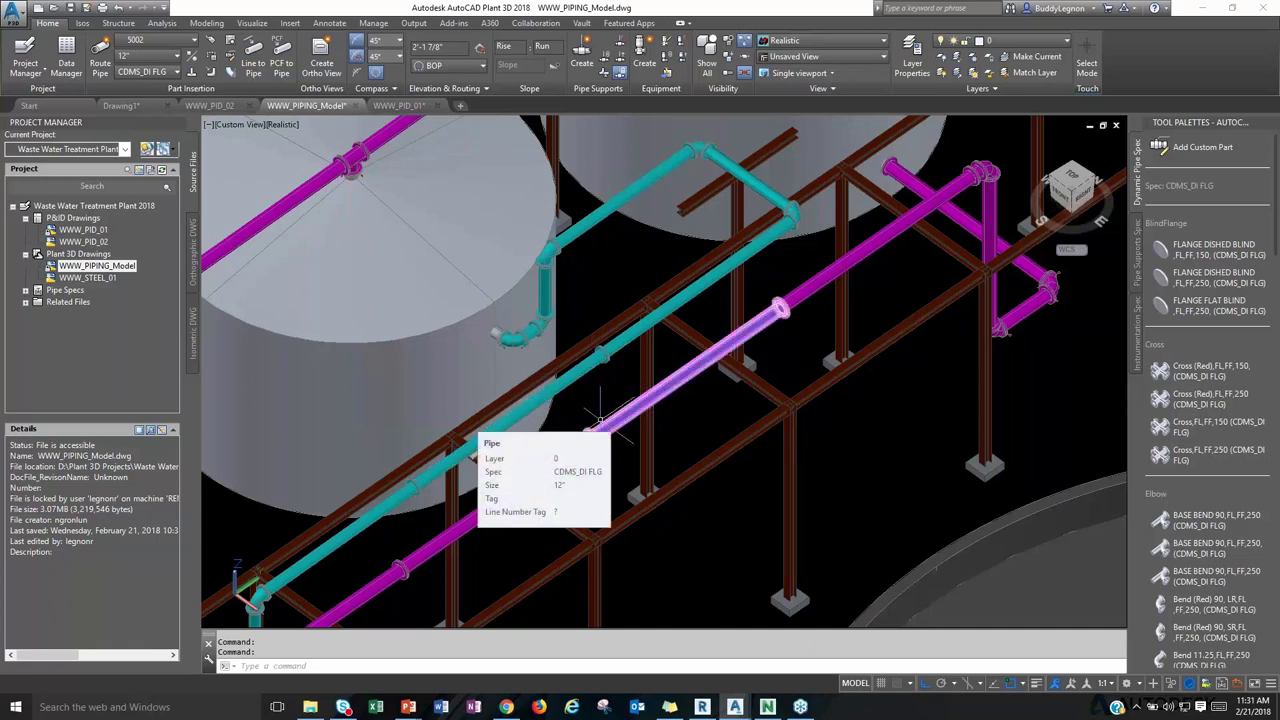
Bring the cyan pipe crossing the steel frame beside the tank into close view.
middle_click_drag(748, 362, 633, 592)
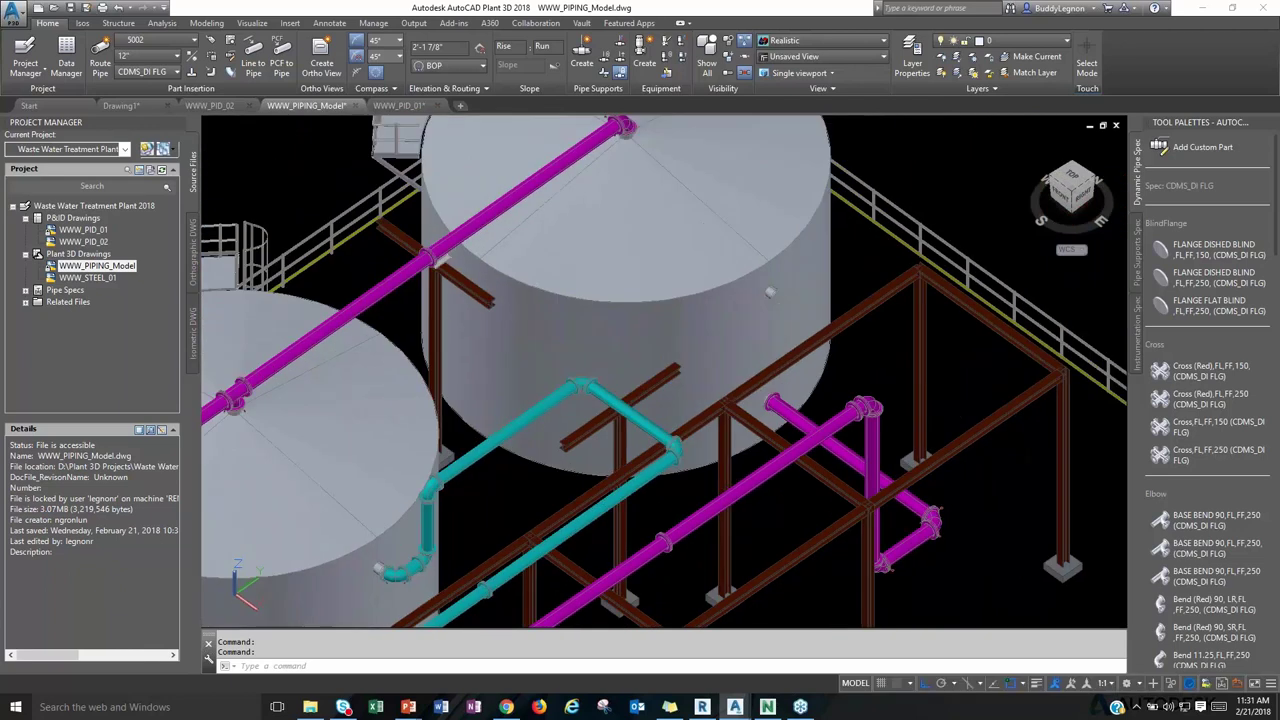
middle_click_drag(701, 217, 701, 217)
key("Escape")
scroll(600, 395, "down", 1)
scroll(610, 398, "up", 4)
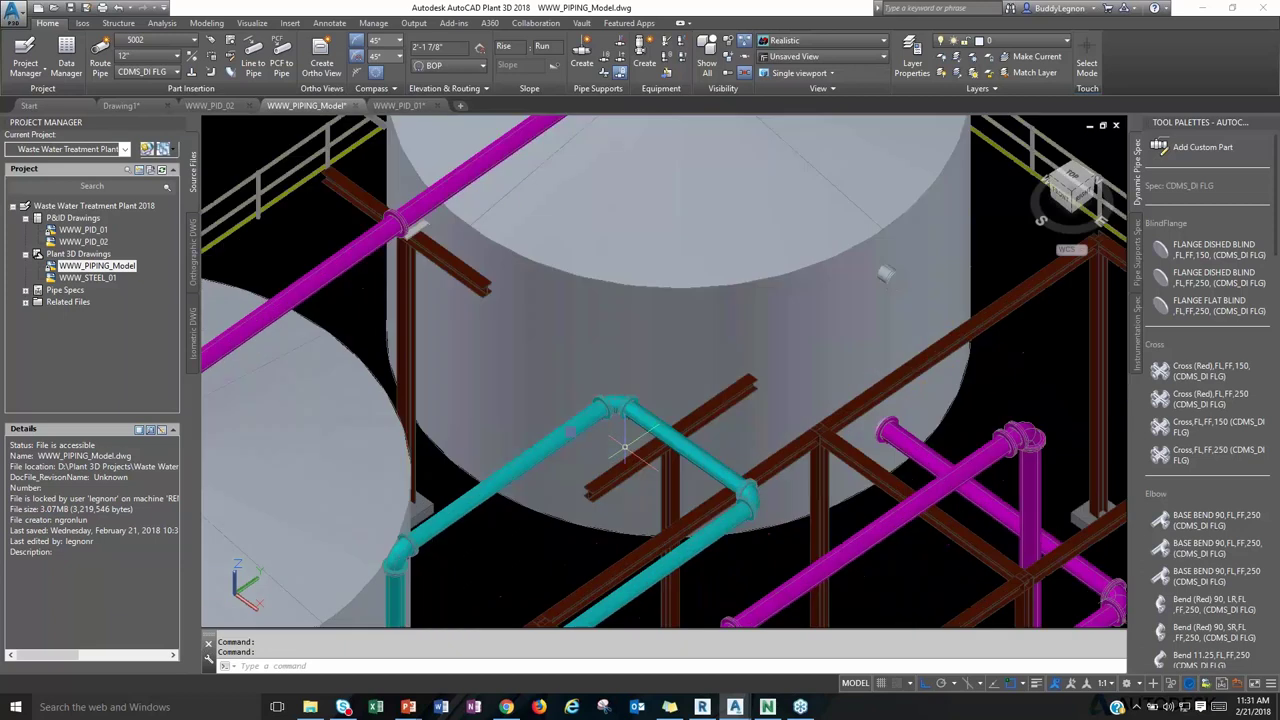
middle_click_drag(610, 398, 760, 385, "shift")
Query the coordinates of a point on the steel beam with ID.
type("ID")
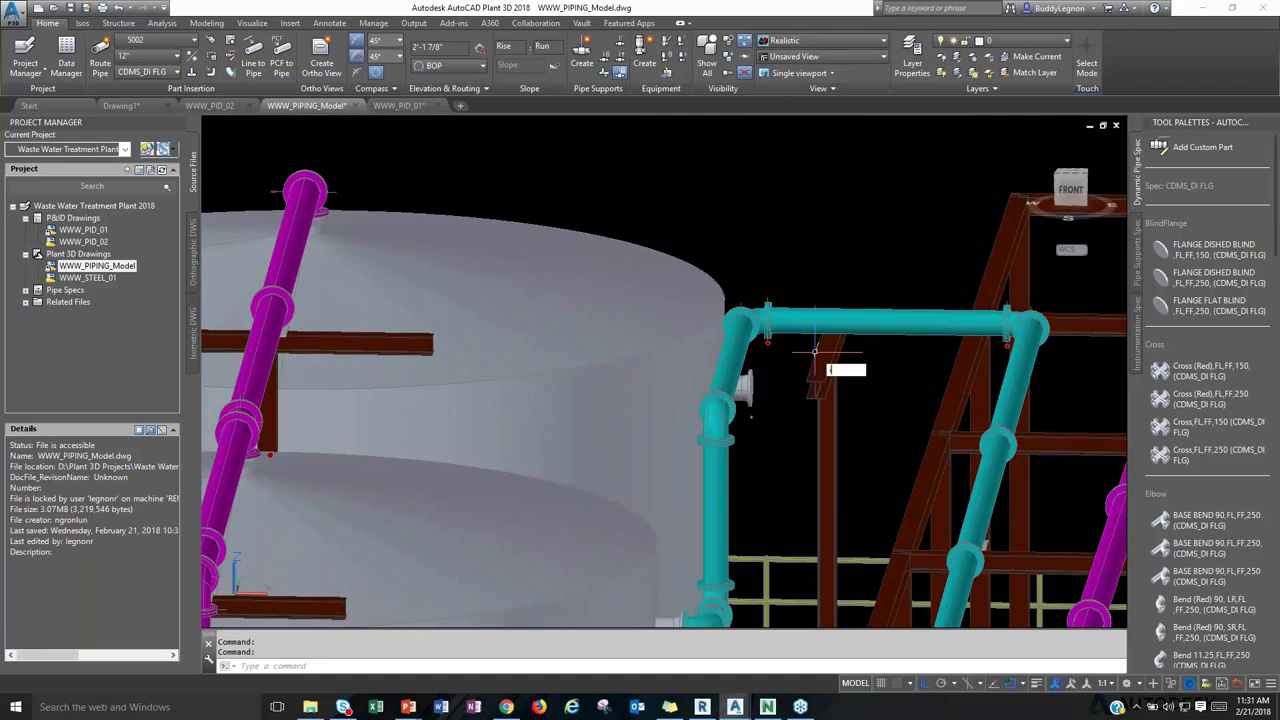
key("Return")
left_click(807, 375)
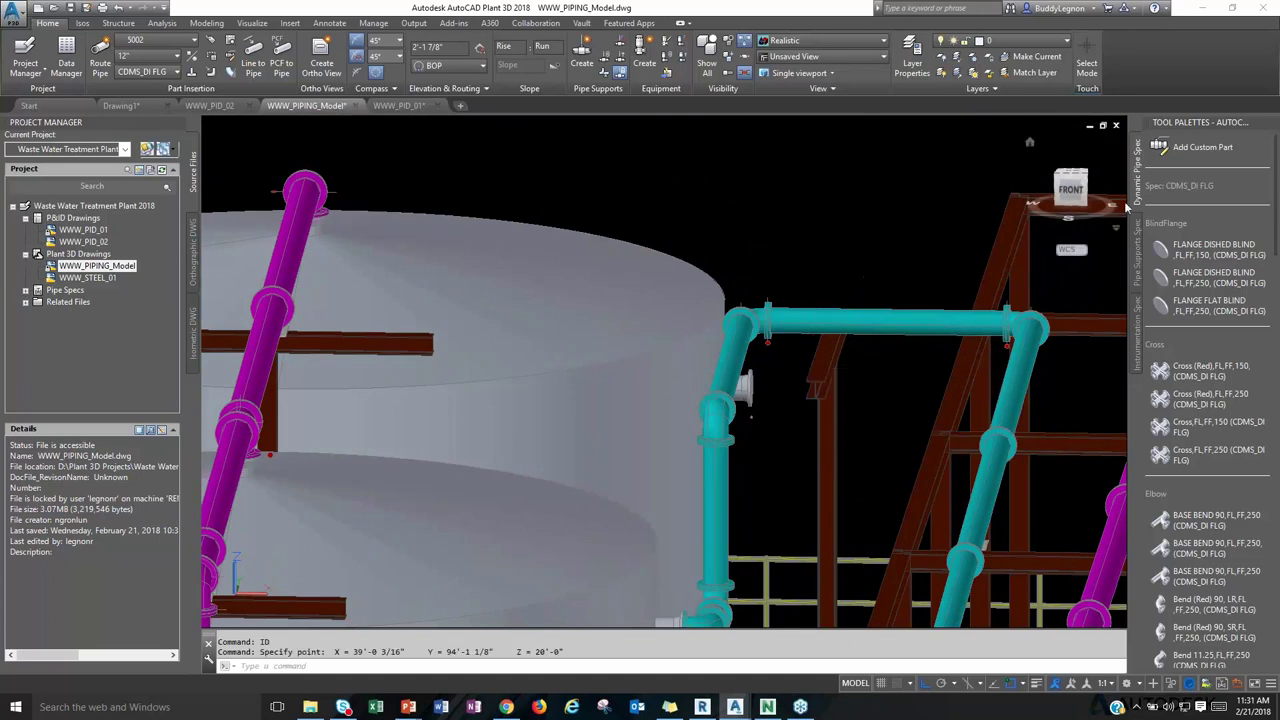
Place a Pipe shoe T-bar support on the horizontal cyan pipe above the beam.
left_click(1137, 260)
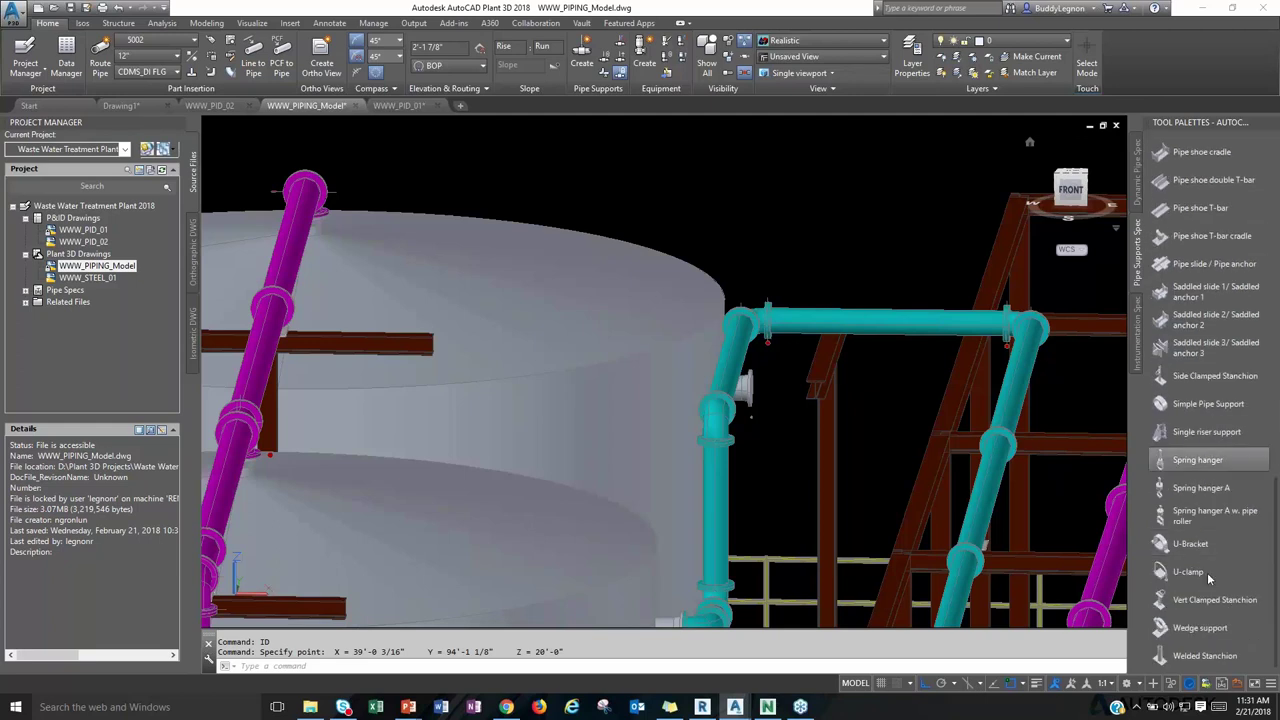
scroll(1193, 430, "up", 1)
left_click(1200, 291)
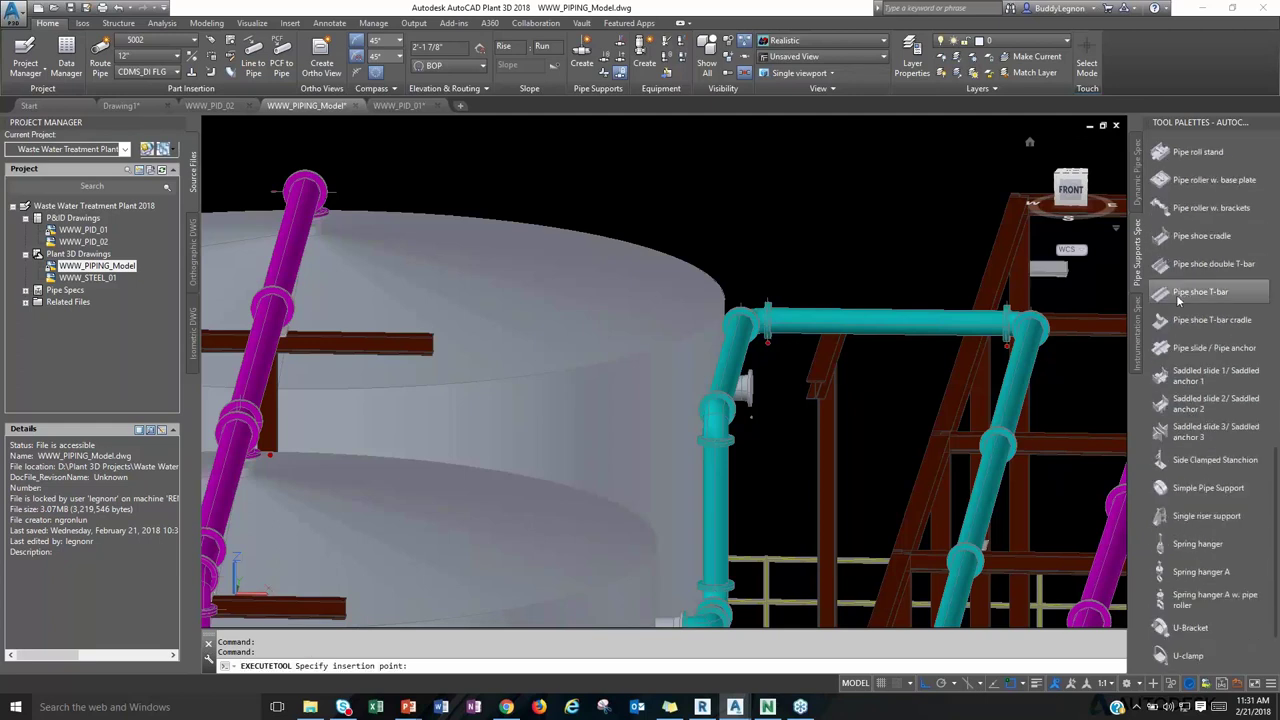
left_click(824, 320)
key("Escape")
scroll(825, 372, "up", 5)
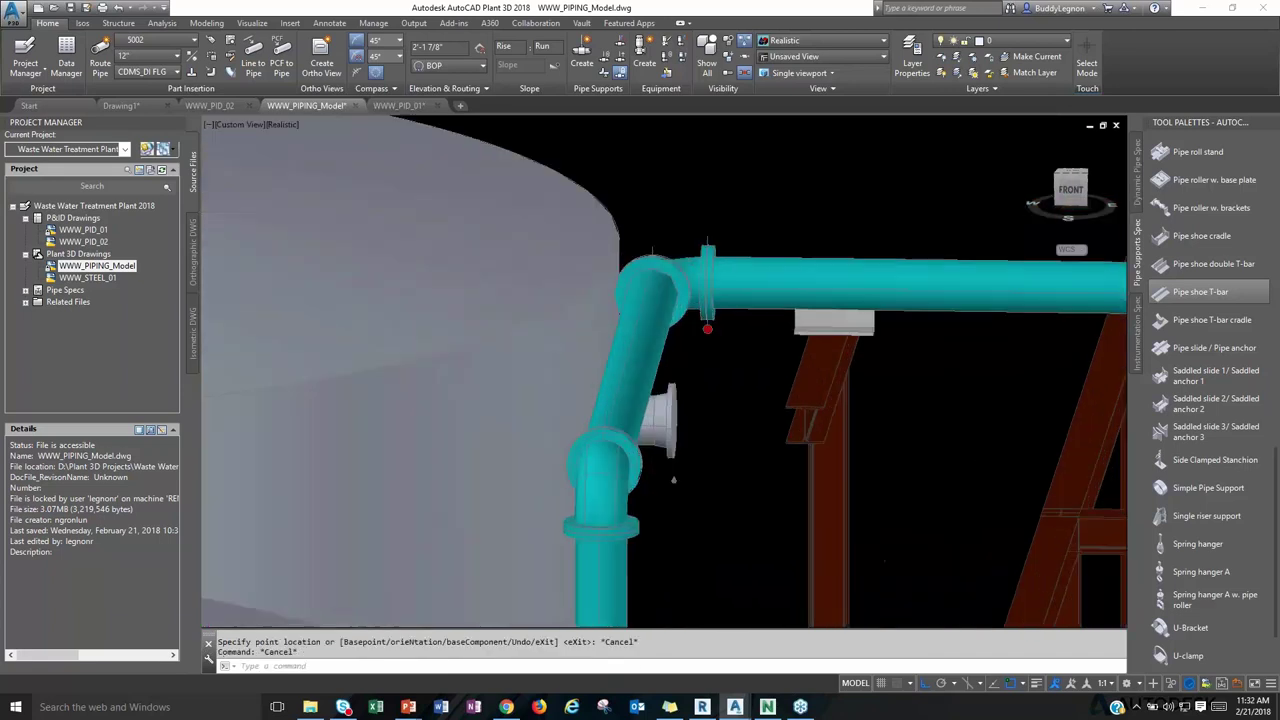
middle_click_drag(968, 432, 965, 404, "shift")
left_click(845, 376)
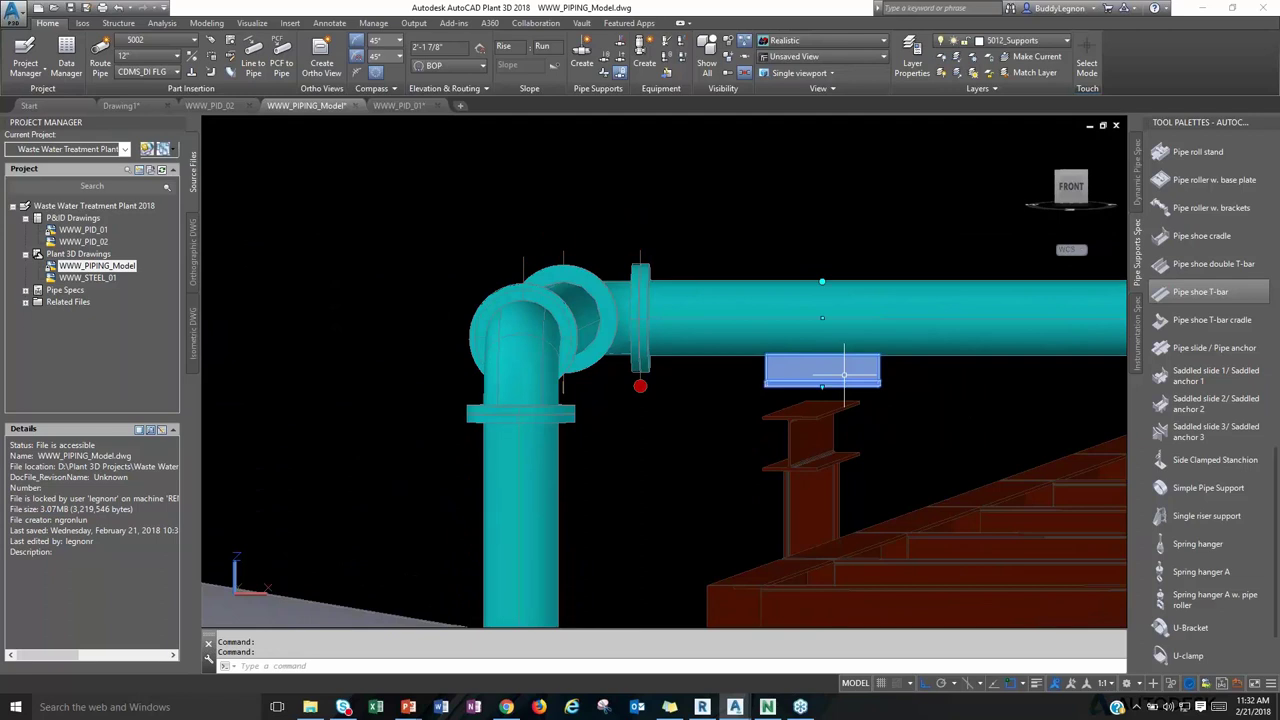
In the support's Properties, change the T-bar shoe's SH dimension to 7 1/4".
right_click(845, 376)
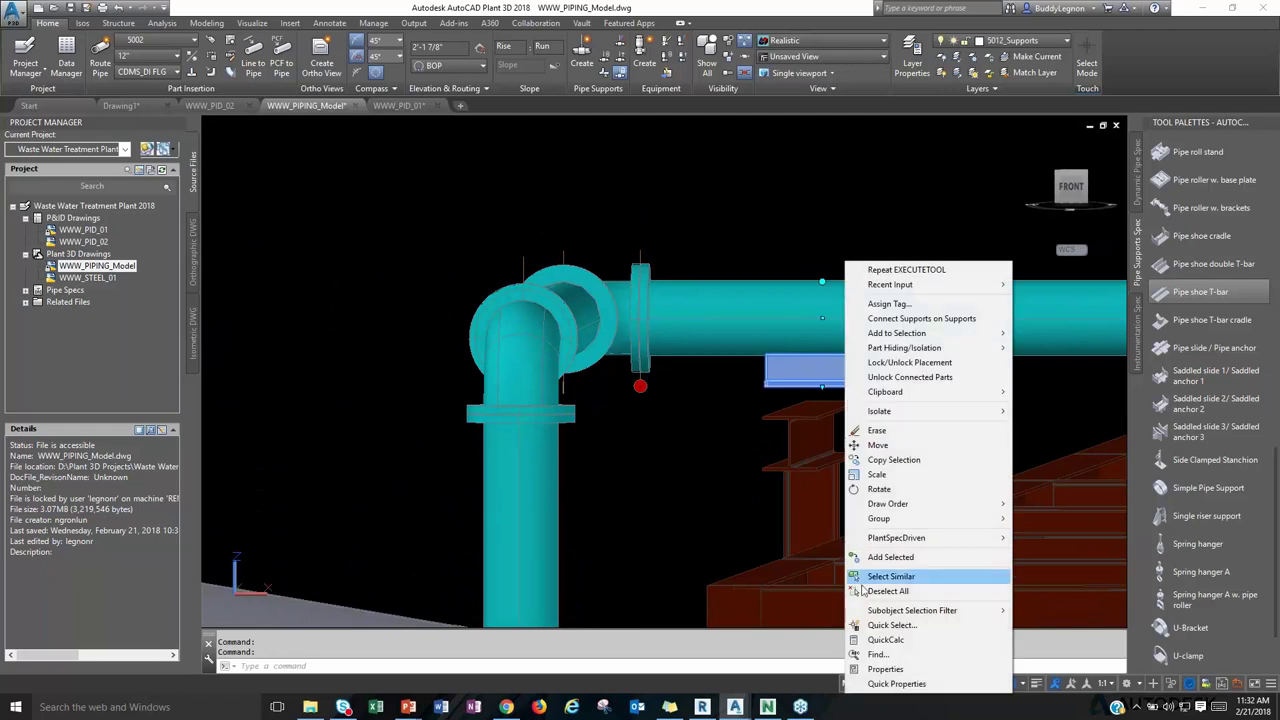
left_click(885, 669)
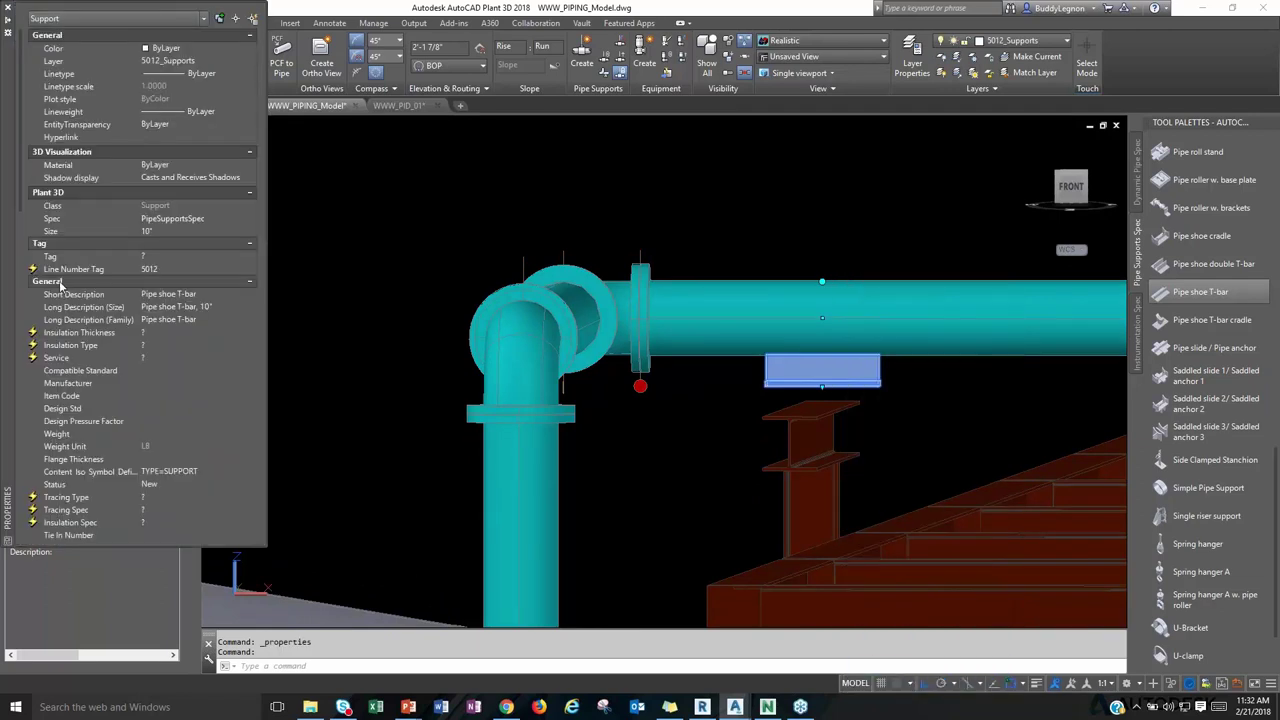
scroll(170, 337, "down", 10)
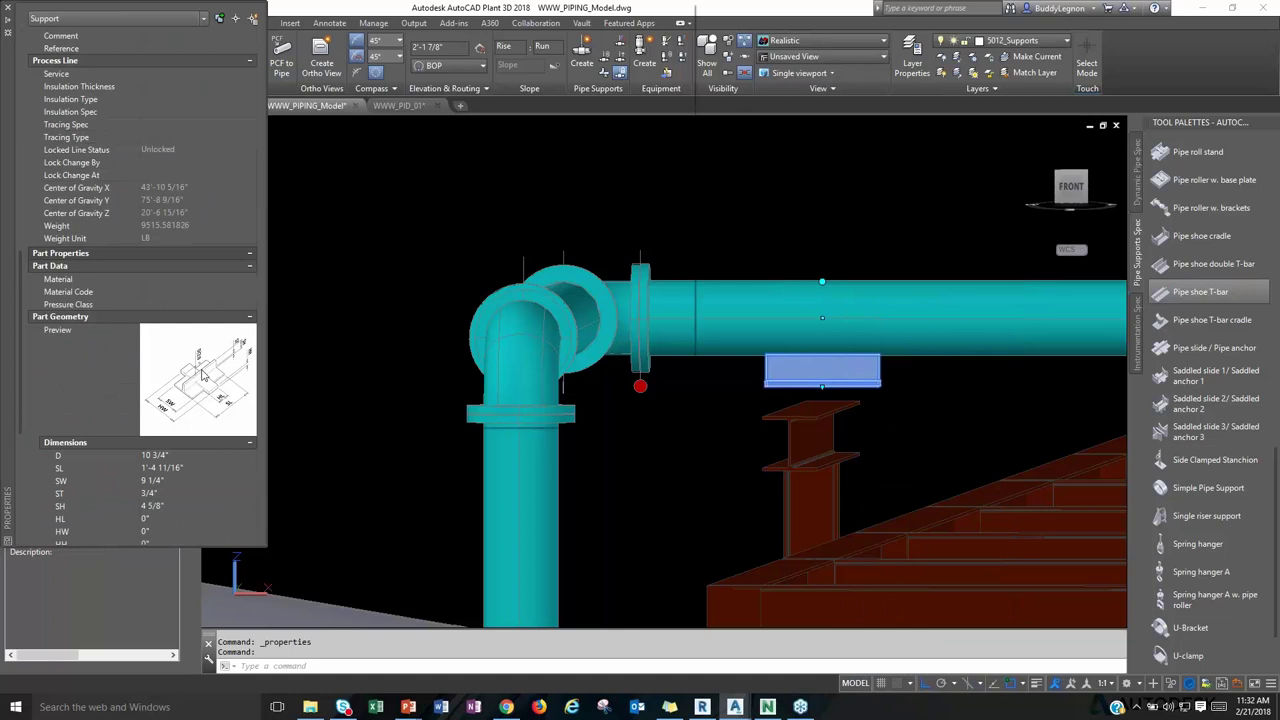
mouse_move(203, 375)
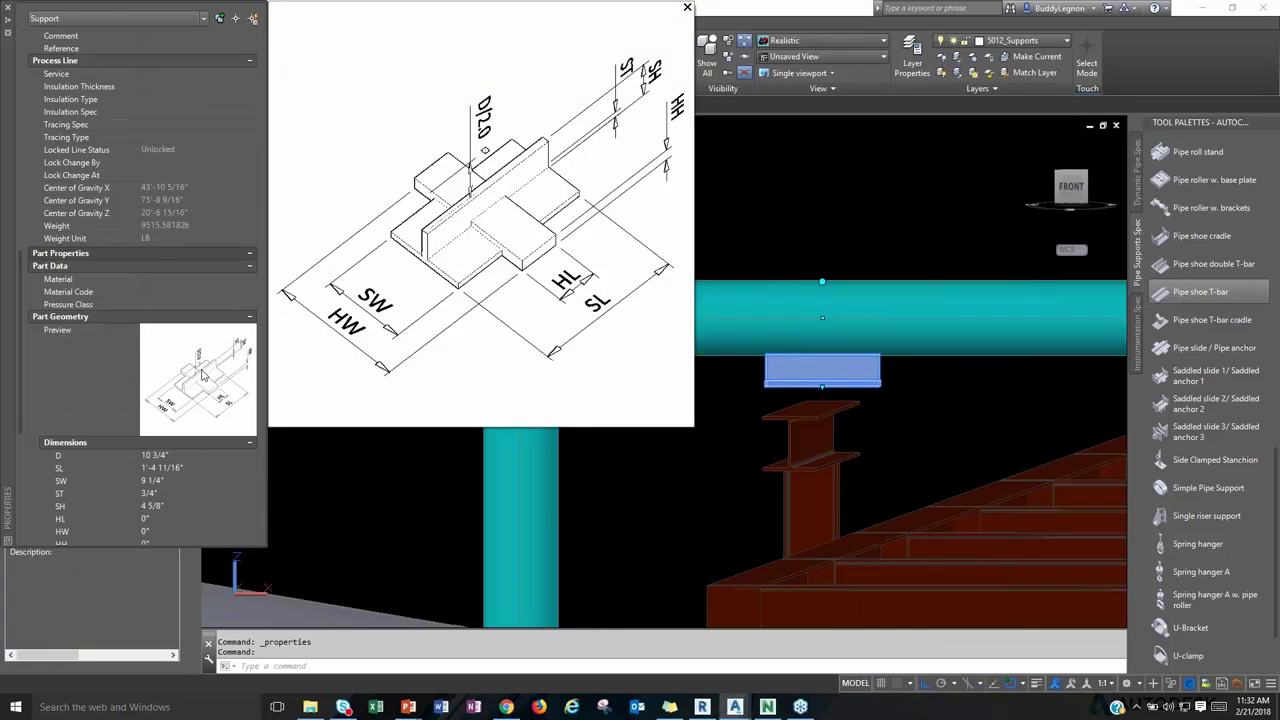
left_click(155, 506)
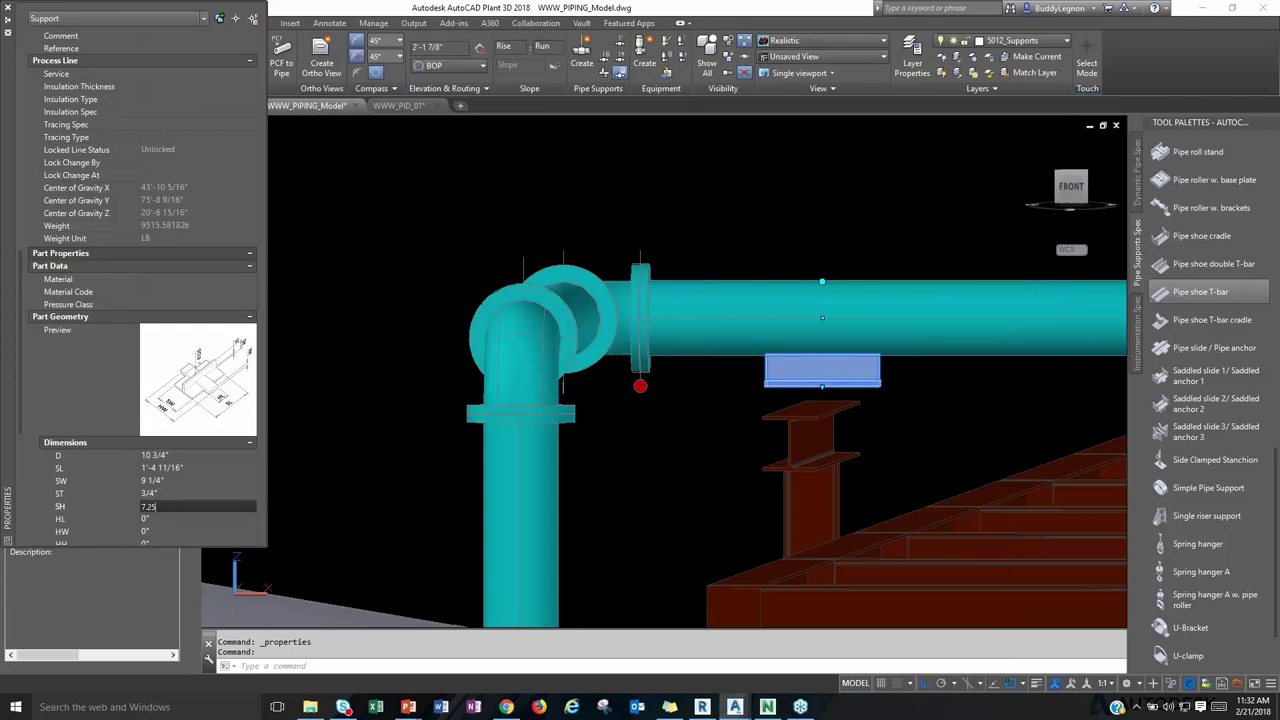
key("Tab")
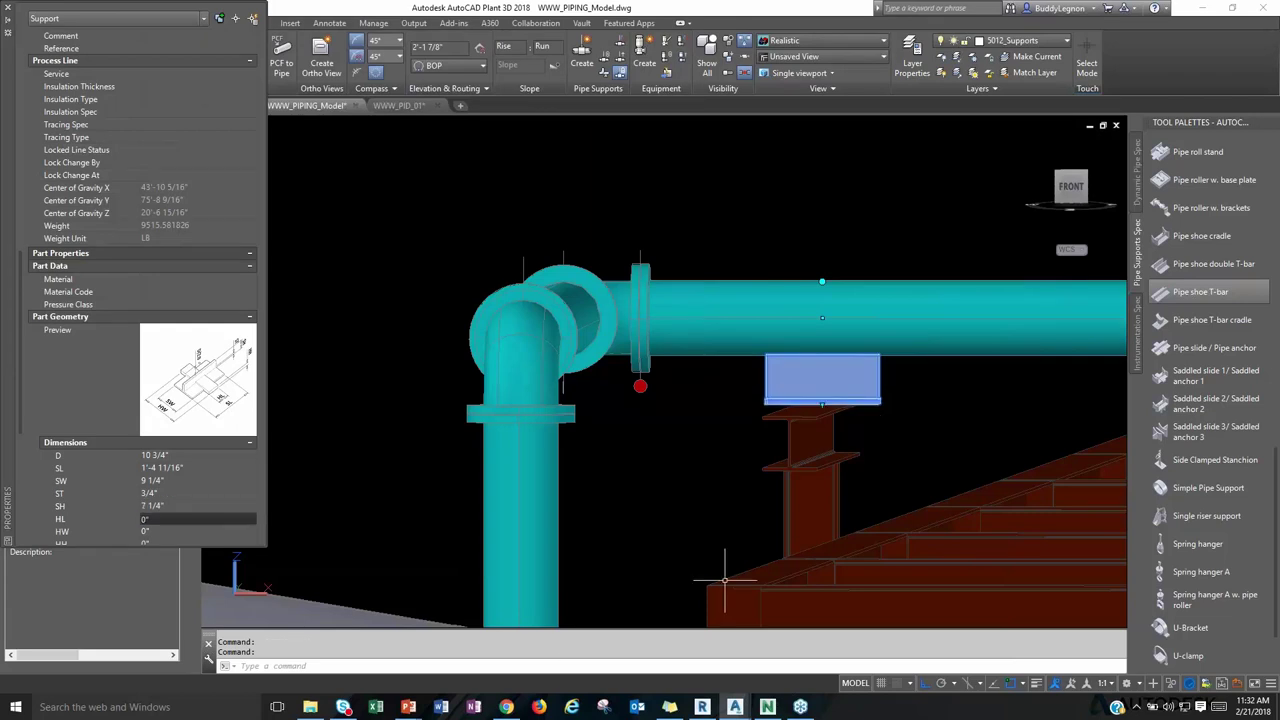
key("Escape")
key("Escape")
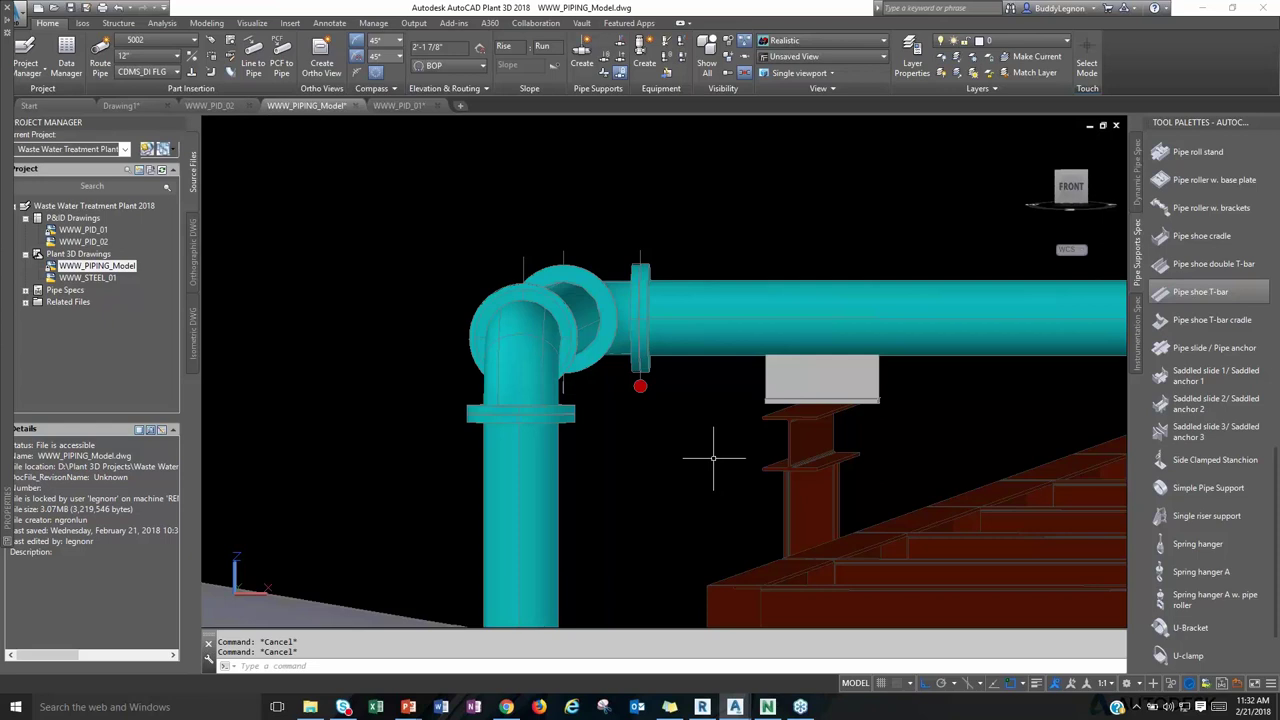
Start a new pipe from the rightmost green pump's nozzle and fix its first segment.
scroll(814, 443, "down", 5)
middle_click_drag(814, 443, 840, 470, "shift")
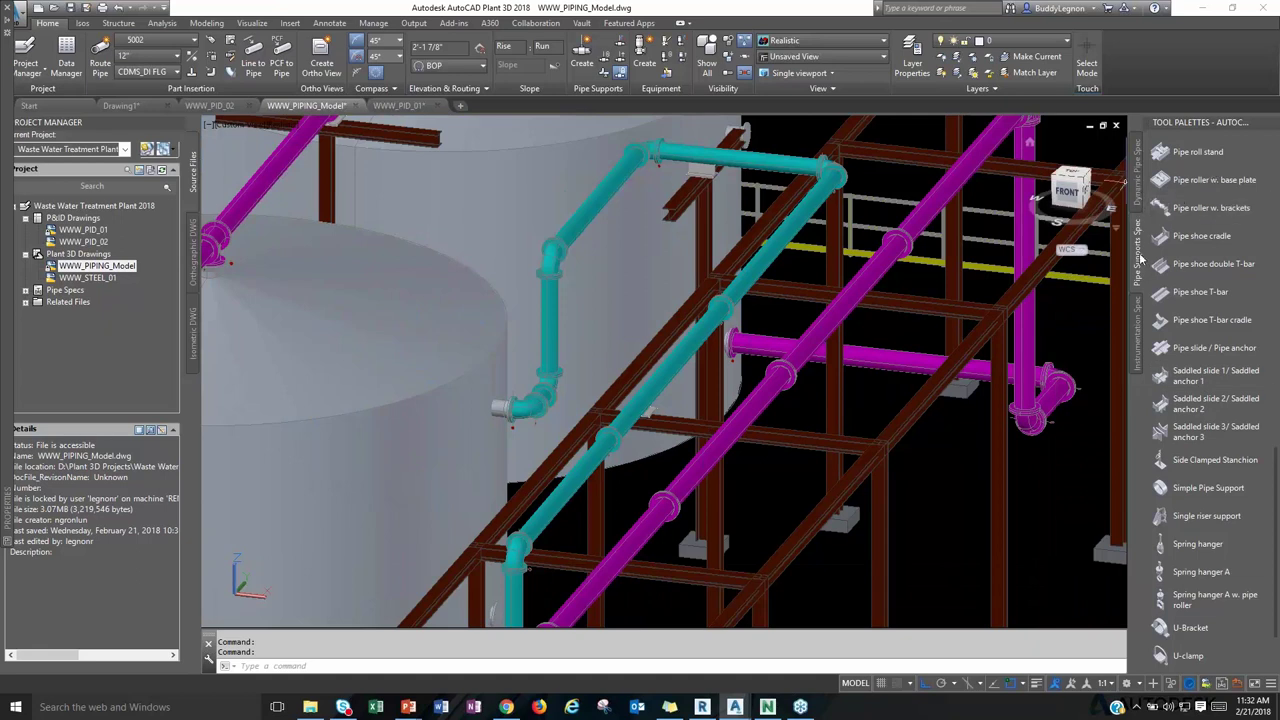
scroll(1003, 475, "up", 10)
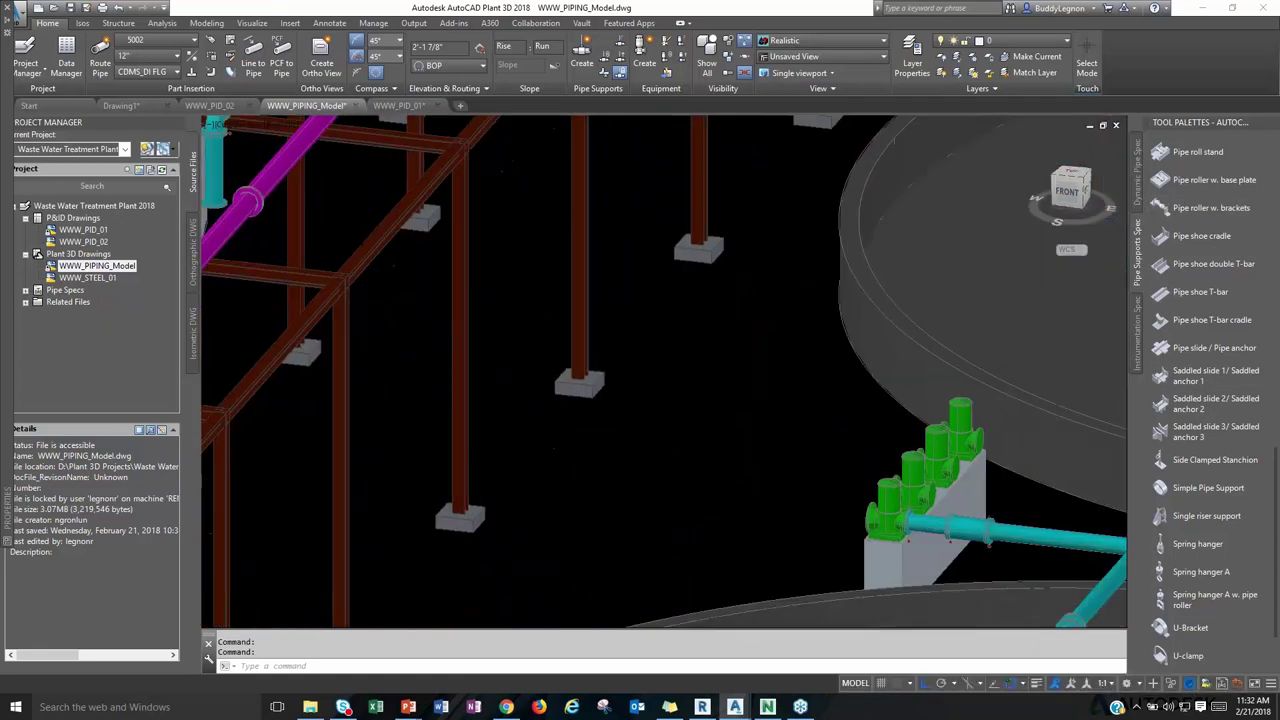
scroll(680, 460, "down", 10)
middle_click_drag(700, 455, 600, 330, "shift")
scroll(595, 320, "up", 6)
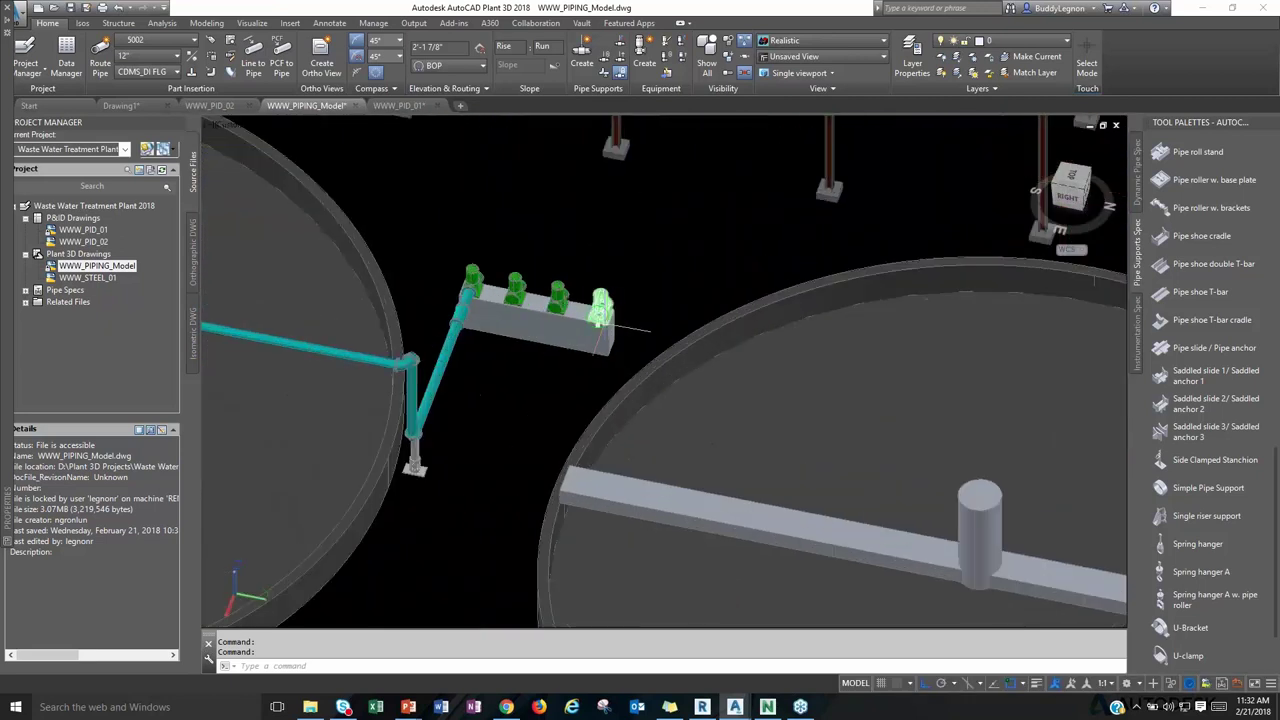
left_click(588, 318)
left_click(587, 315)
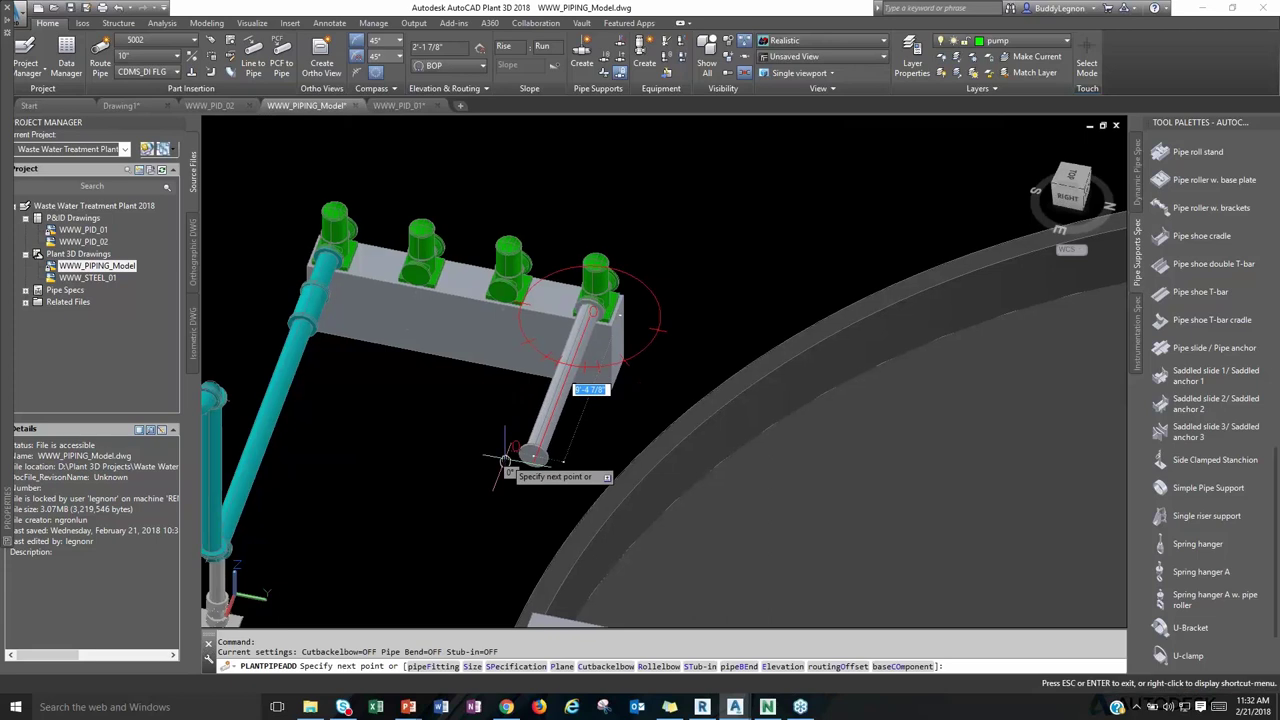
middle_click_drag(523, 529, 554, 343)
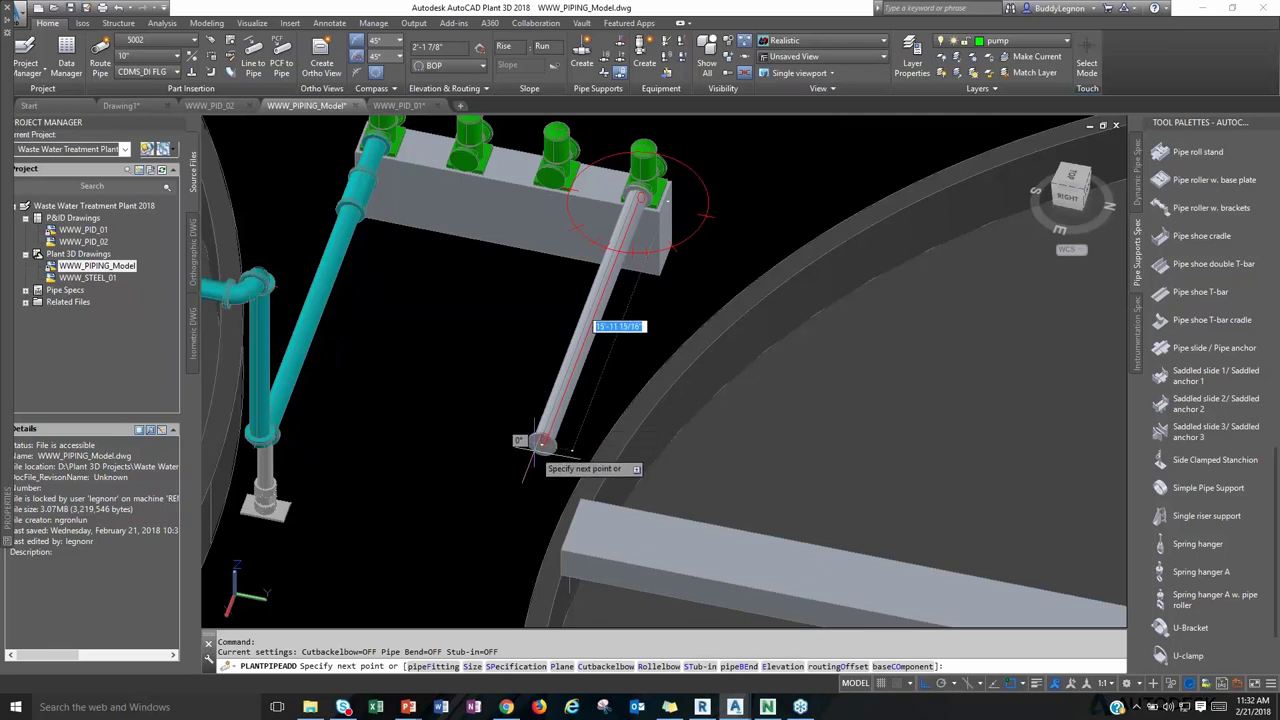
left_click(540, 442)
Connect the pipe to the vessel nozzle and accept routing solution 3.
scroll(697, 457, "down", 2)
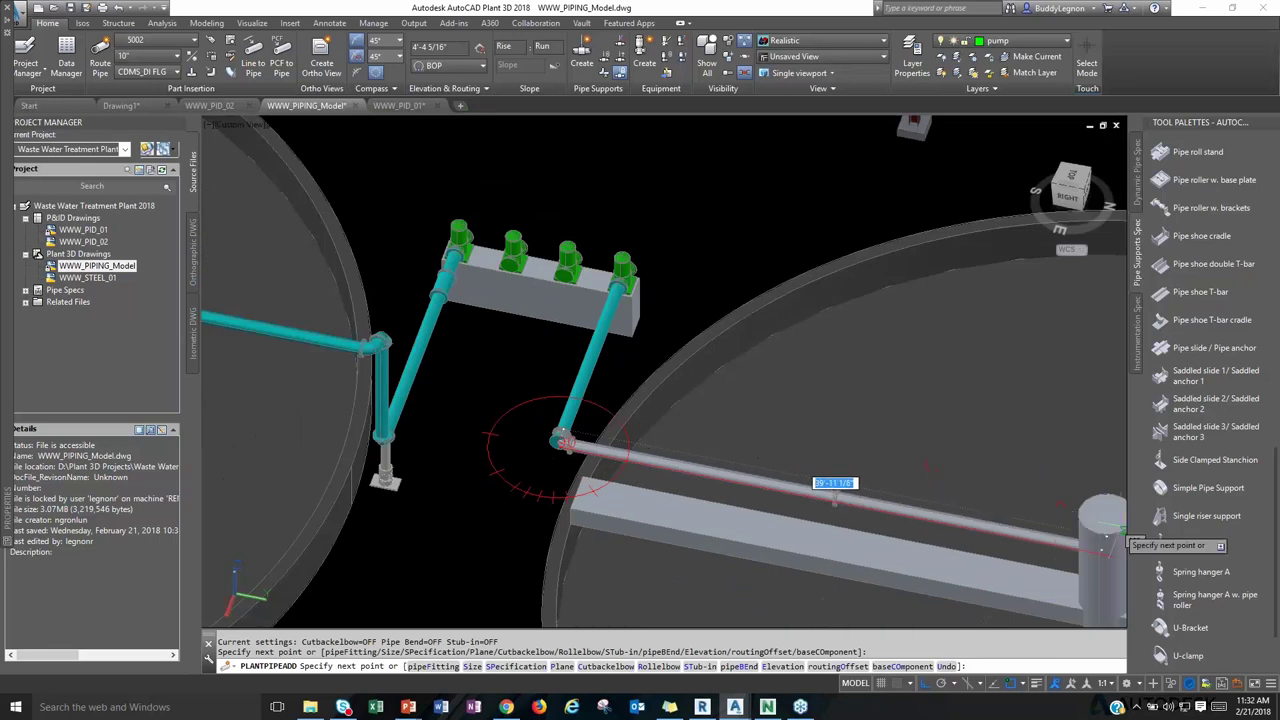
left_click(1106, 525)
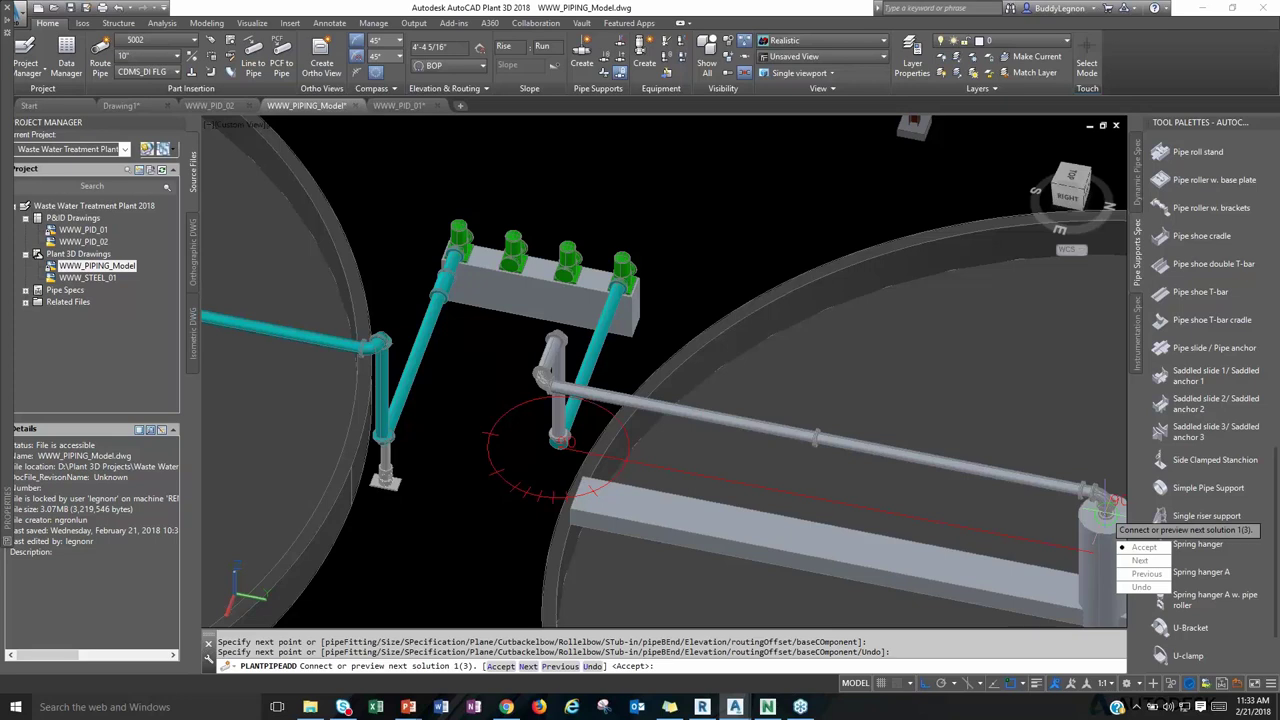
left_click(1141, 561)
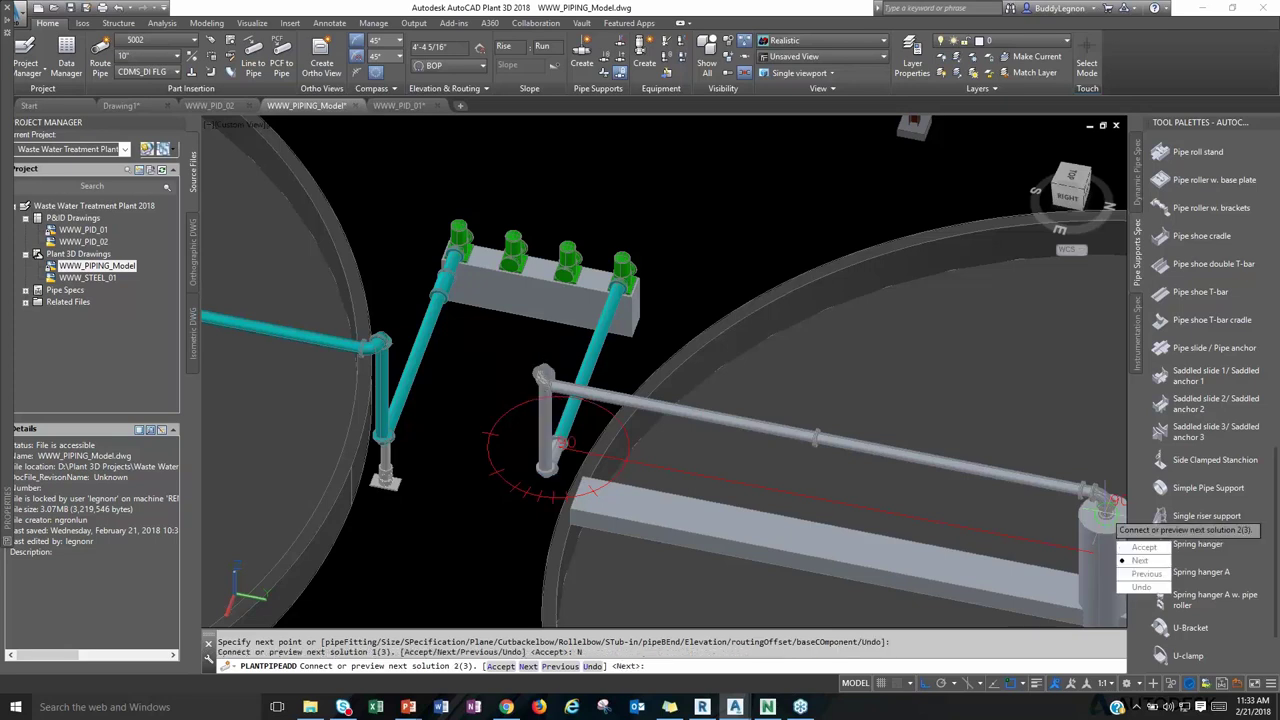
left_click(1129, 563)
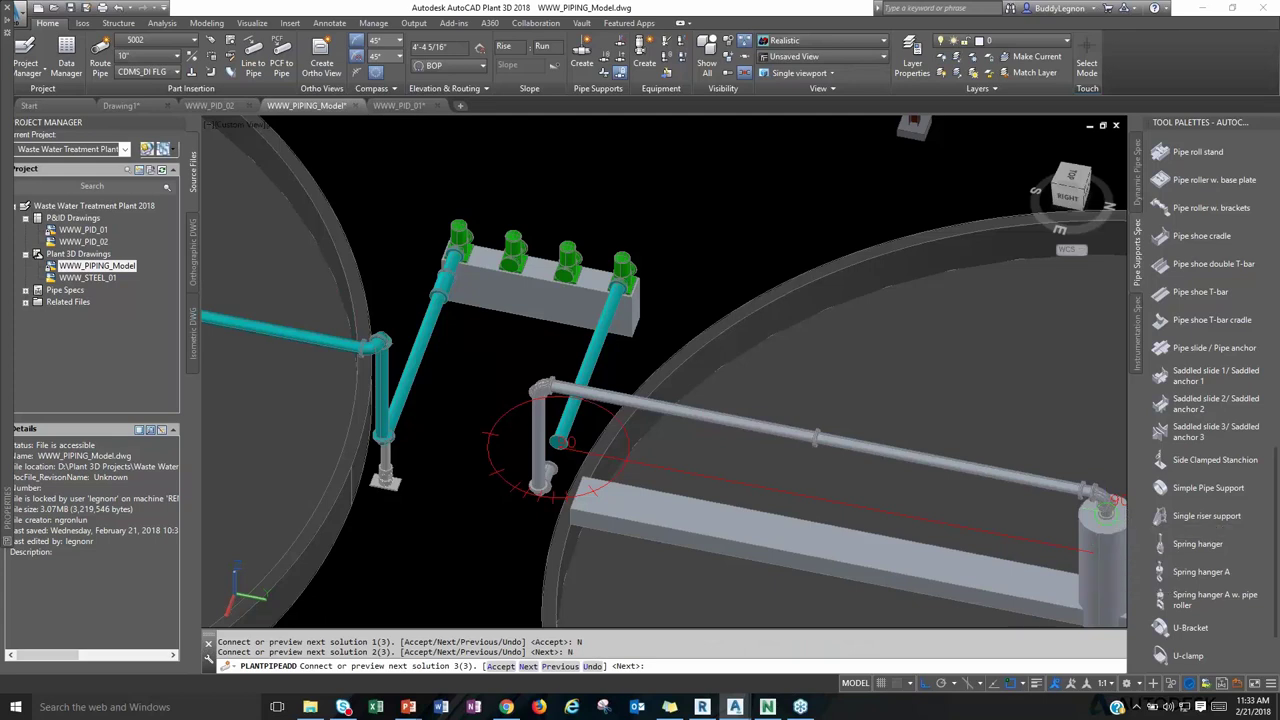
type("a")
key("Return")
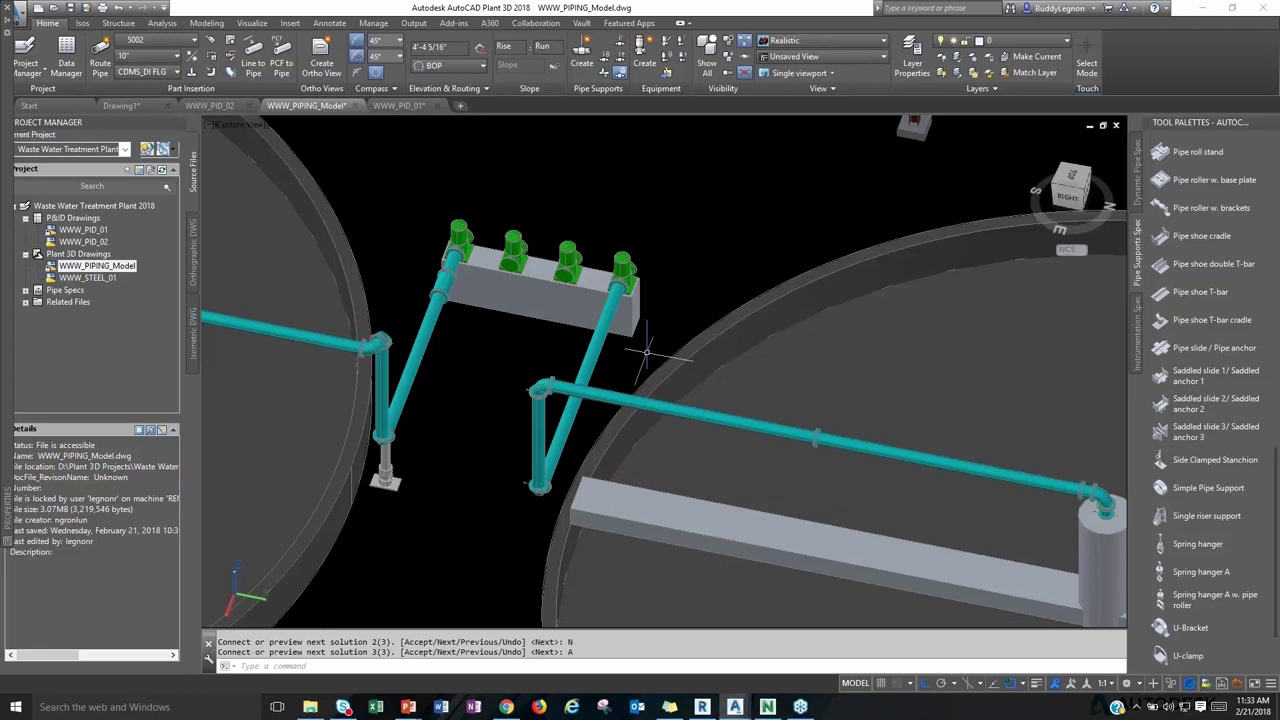
middle_click_drag(647, 352, 804, 304, "shift")
scroll(613, 364, "up", 5)
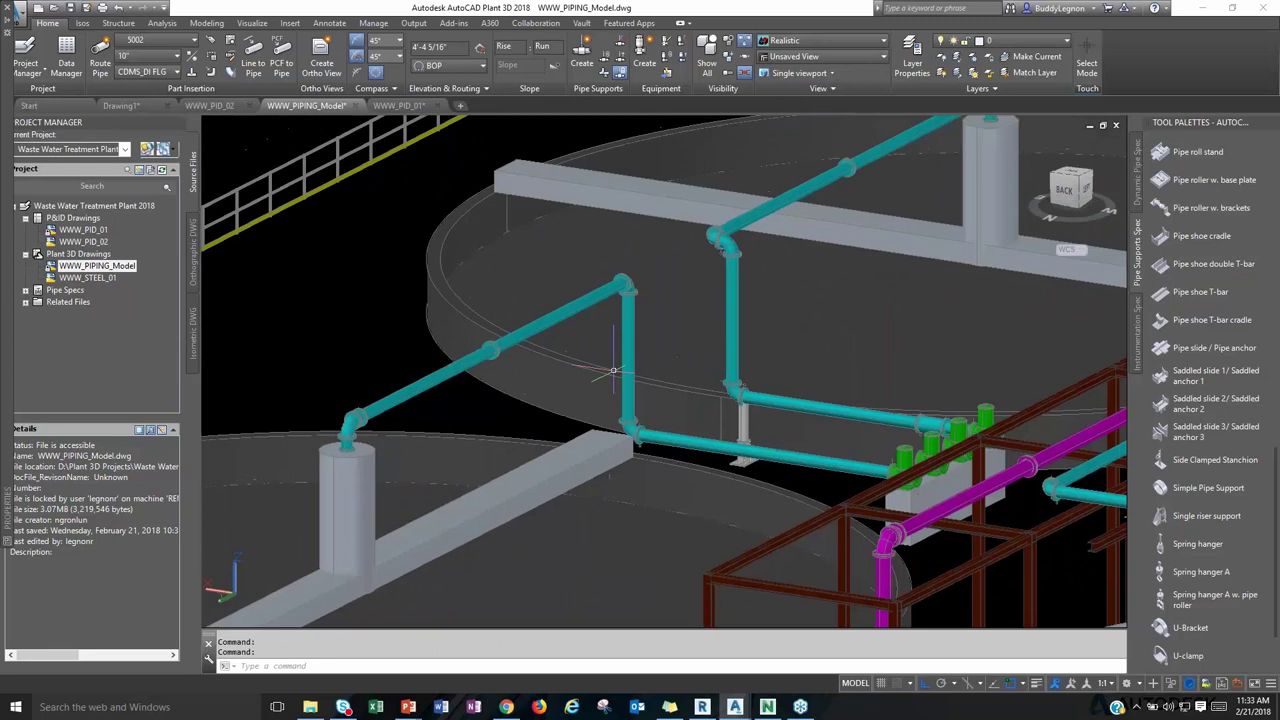
mouse_move(634, 394)
middle_mouse_down("shift")
mouse_move(623, 408)
mouse_move(609, 399)
middle_mouse_up("shift")
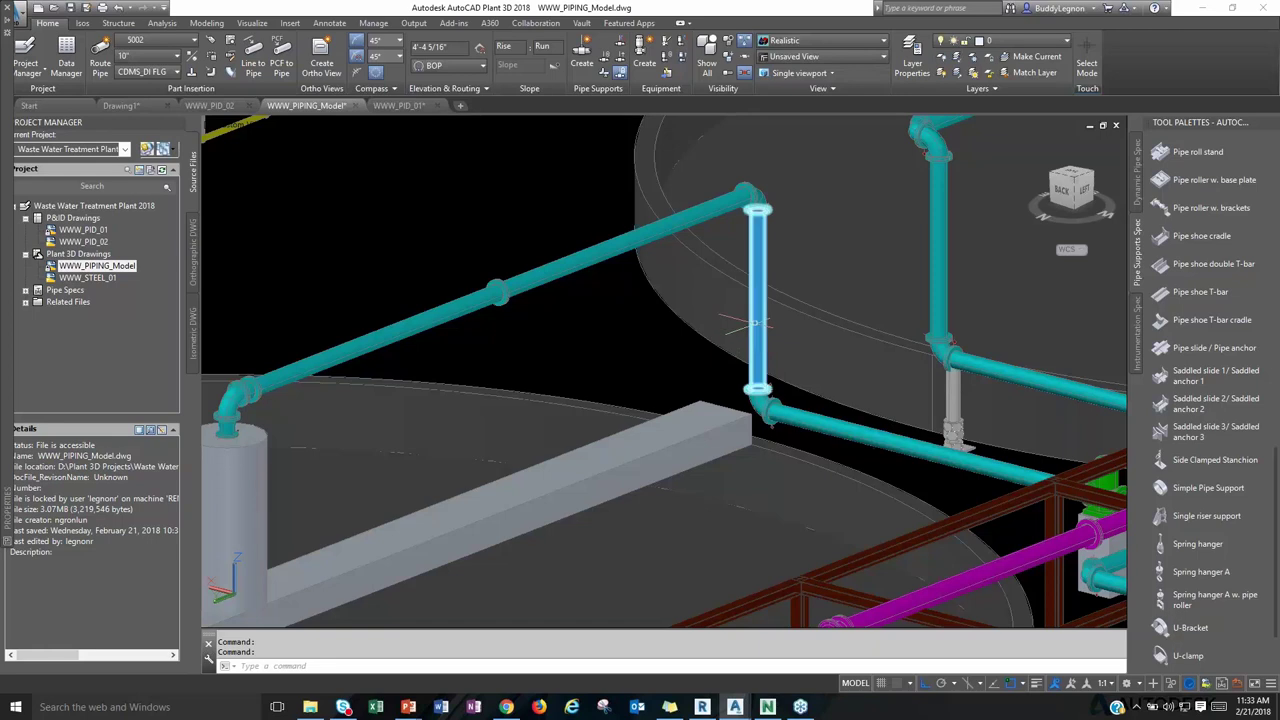
left_click(590, 256)
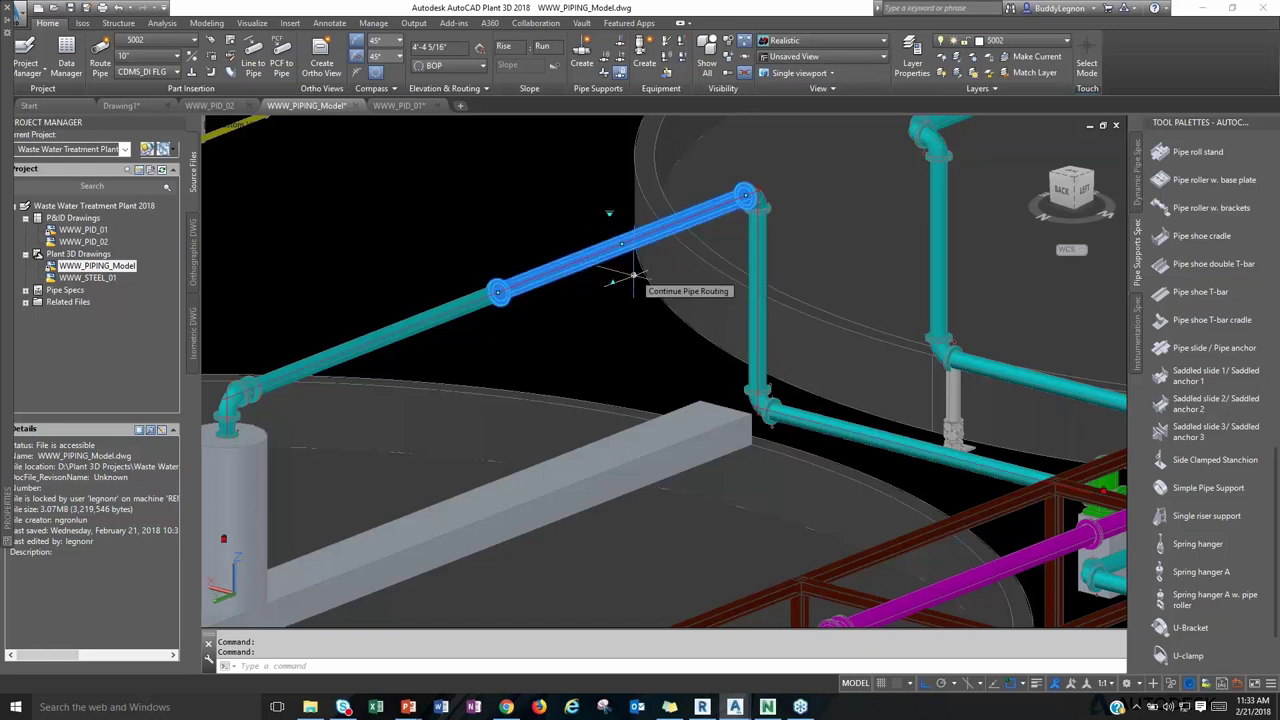
middle_click_drag(632, 272, 443, 318)
key("Escape")
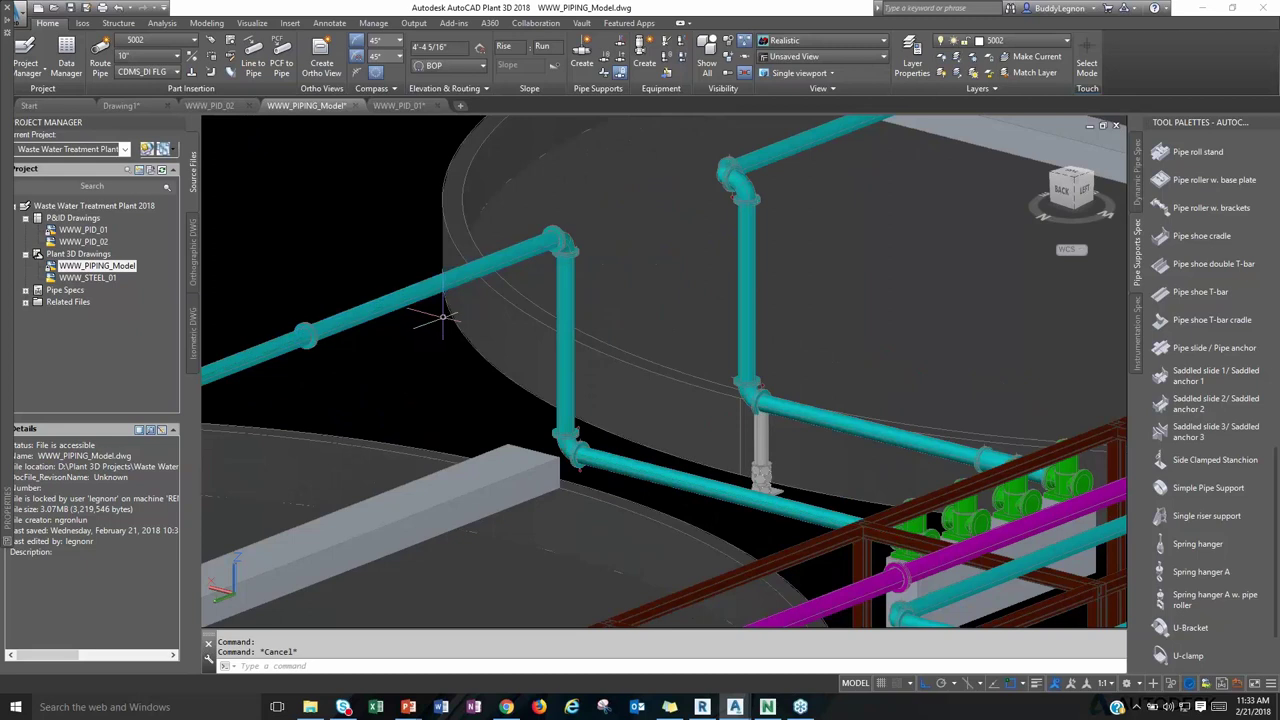
left_click(405, 304)
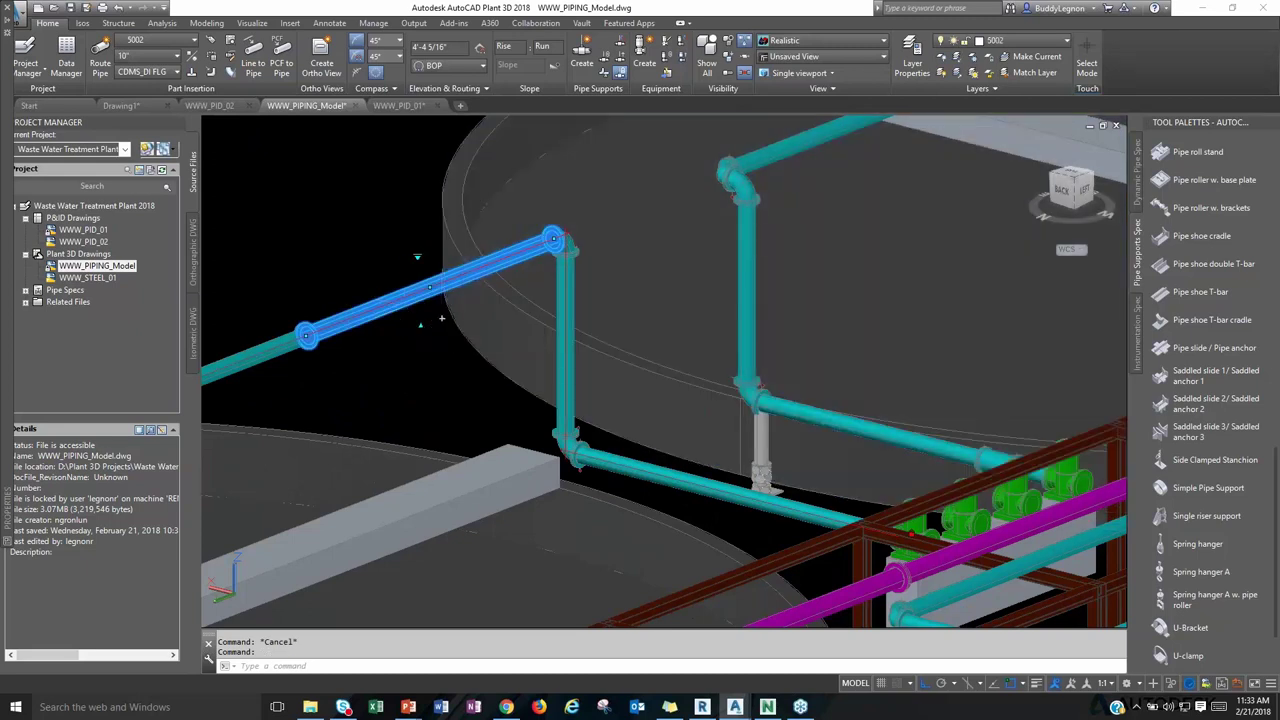
left_click(429, 287)
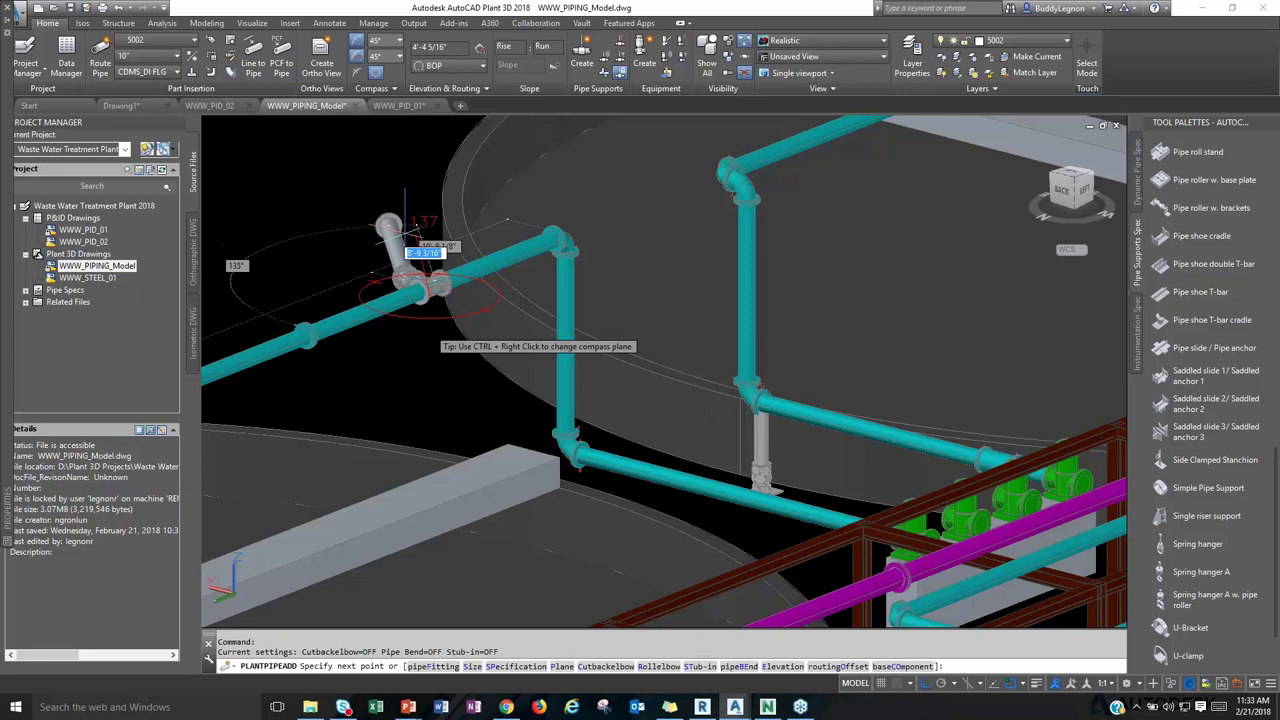
key("Escape")
key("Escape")
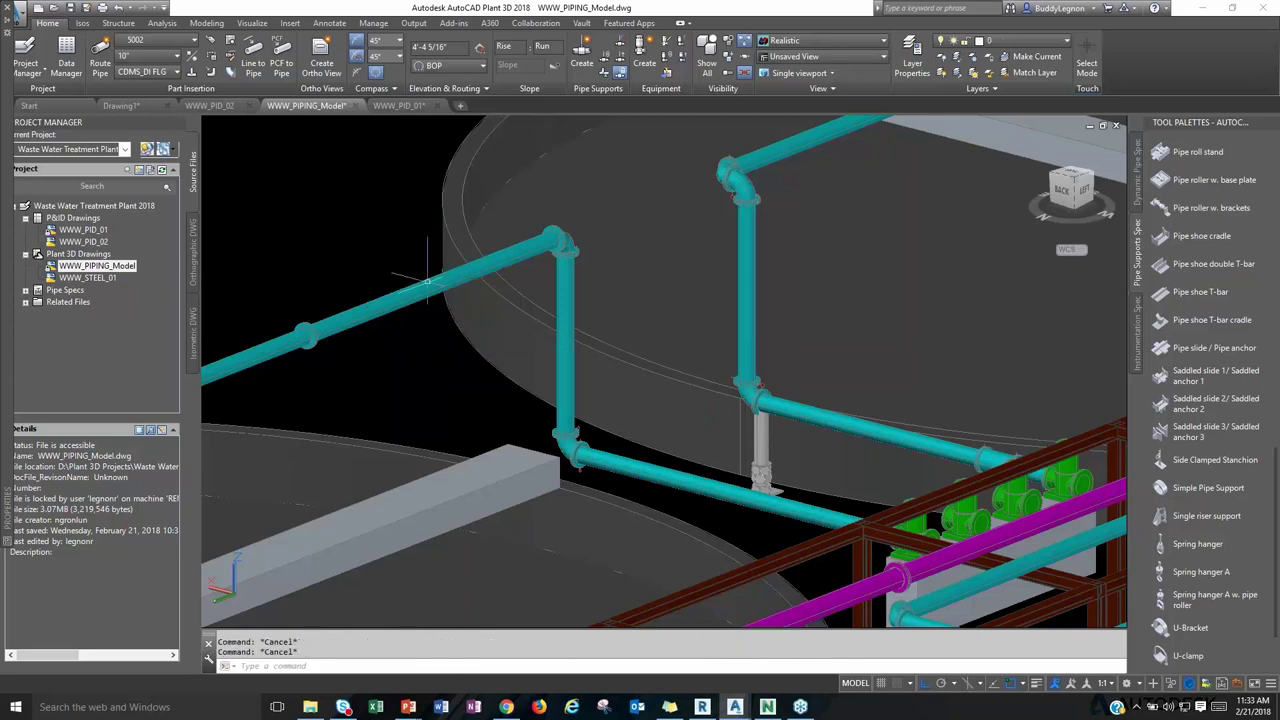
middle_click_drag(565, 402, 612, 422, "shift")
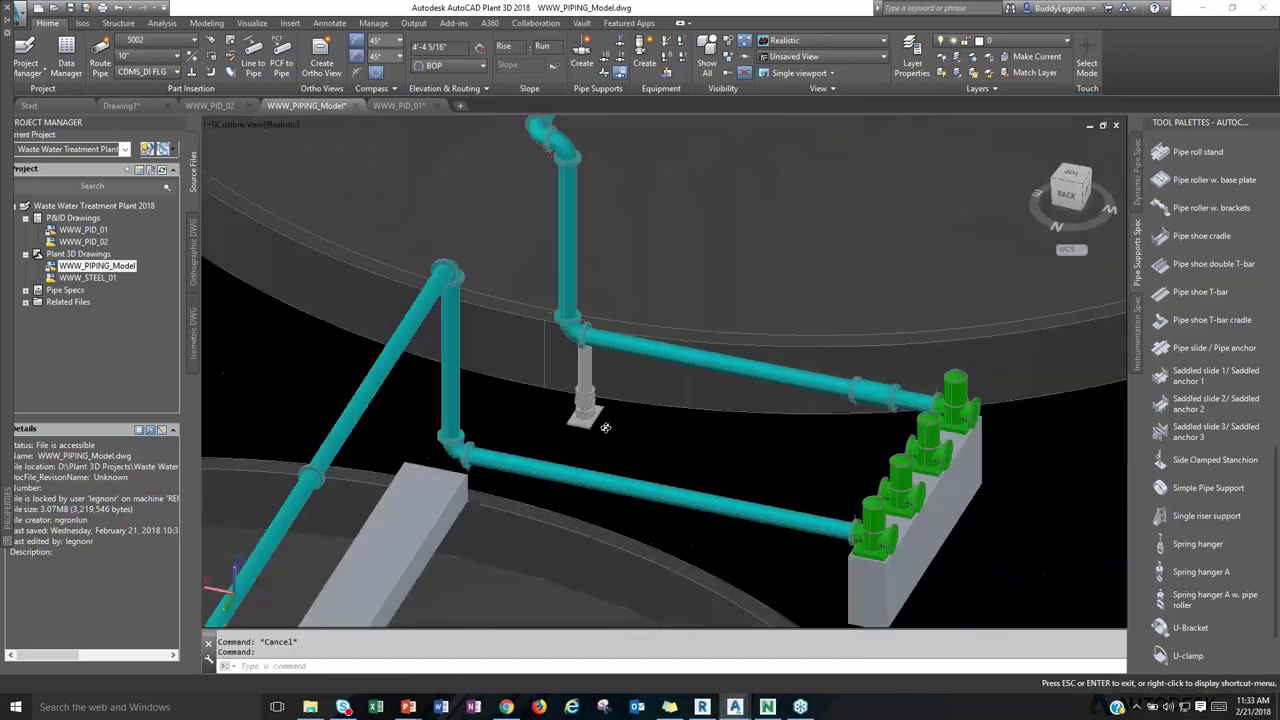
Route a first pipe length out from the second pump's nozzle.
left_click(880, 484)
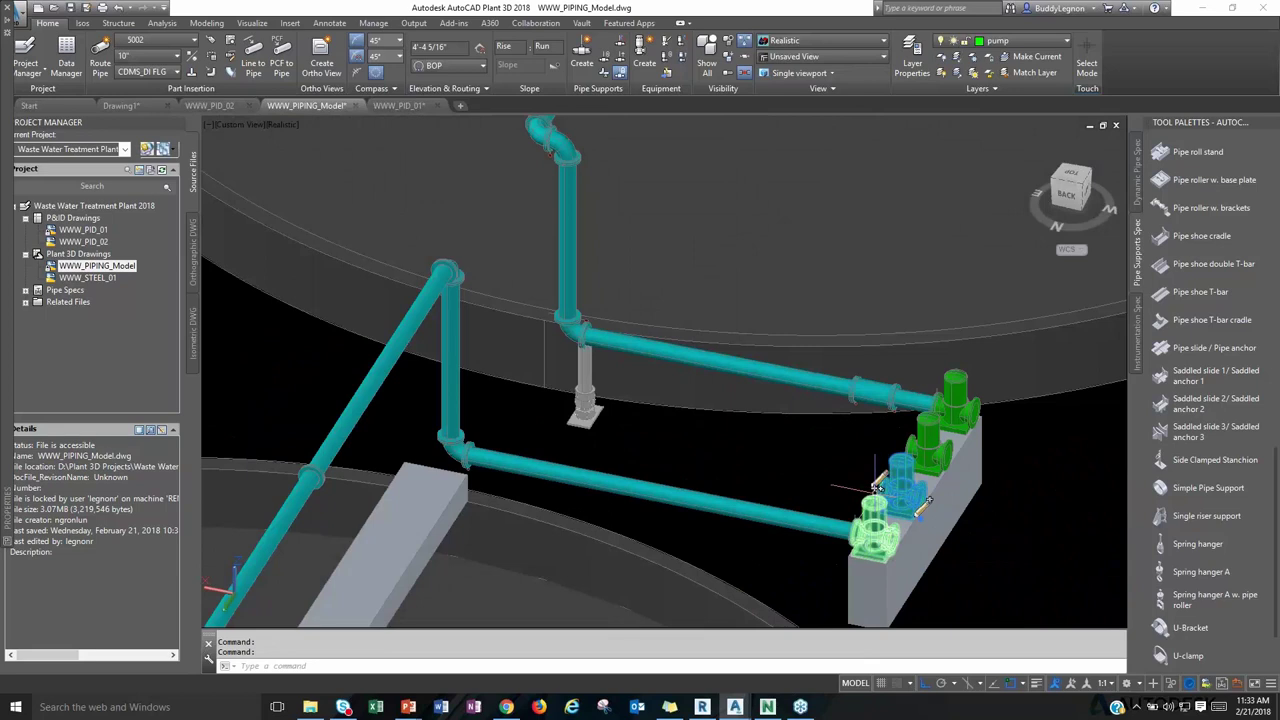
left_click(876, 484)
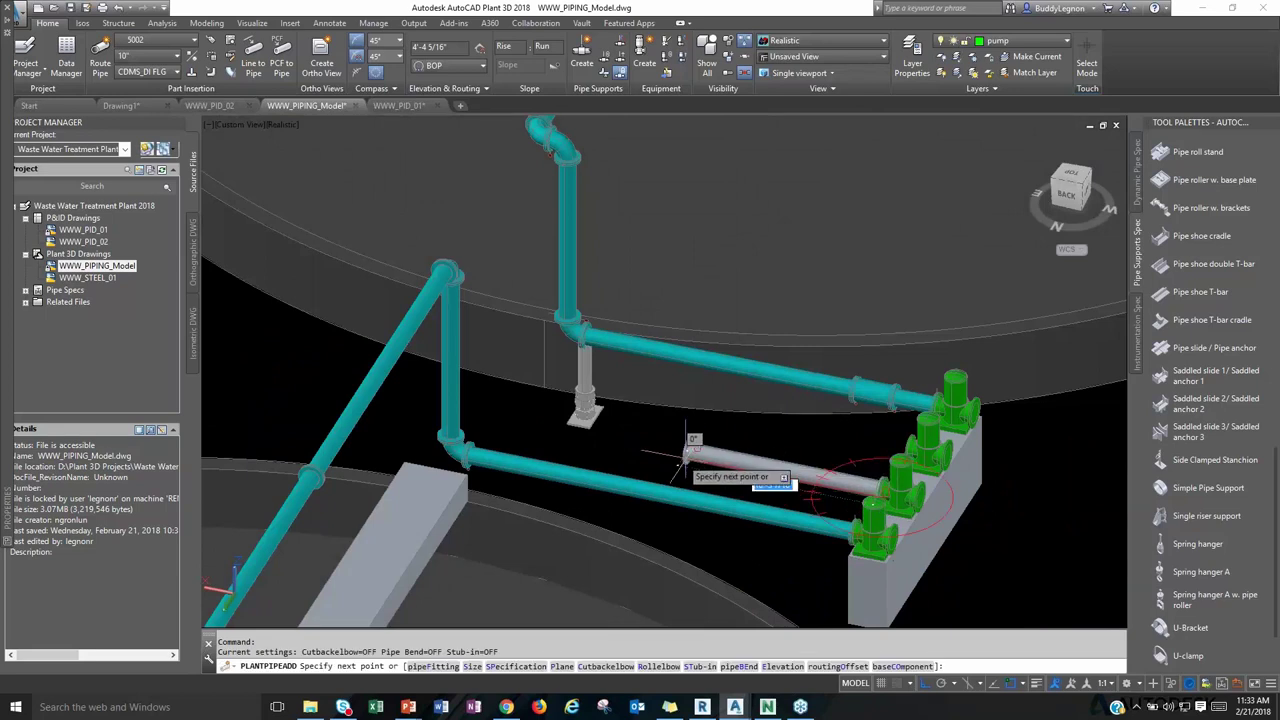
left_click(624, 438)
key("Escape")
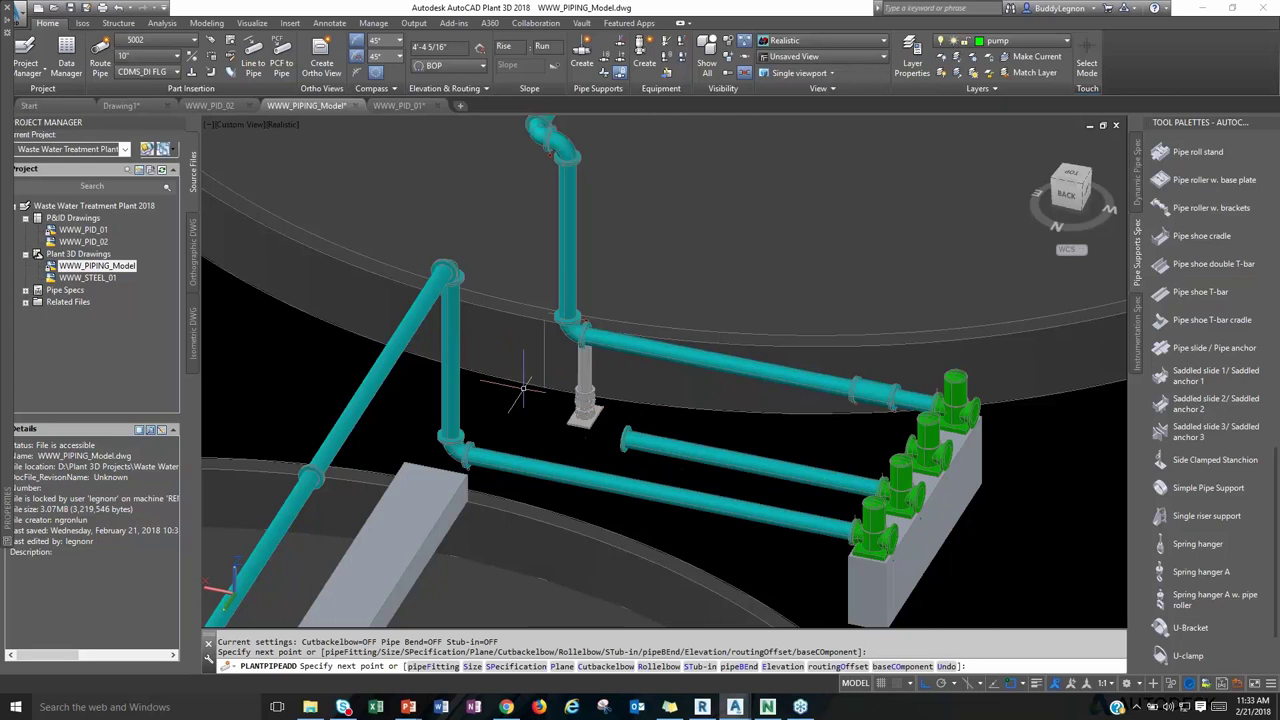
middle_click_drag(473, 313, 522, 400, "shift")
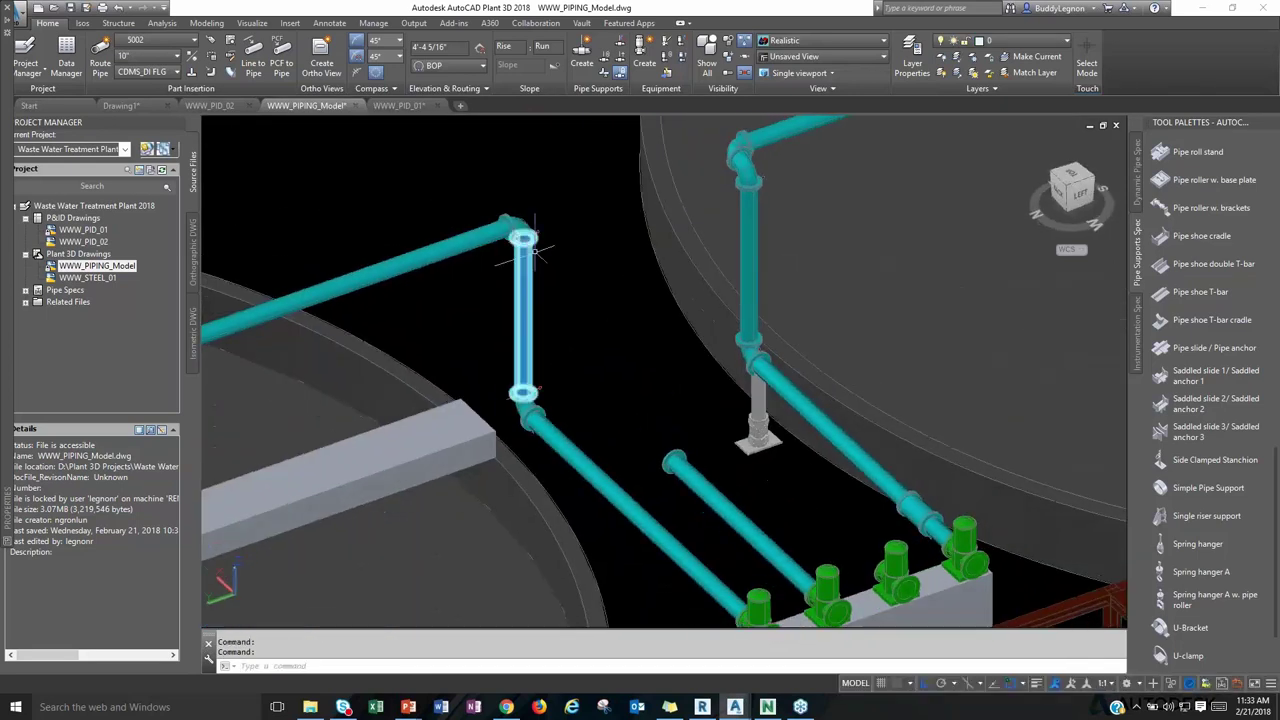
Route a pipe down from the overhead elbow to the pump pipe's end, accepting the third solution.
left_click(518, 226)
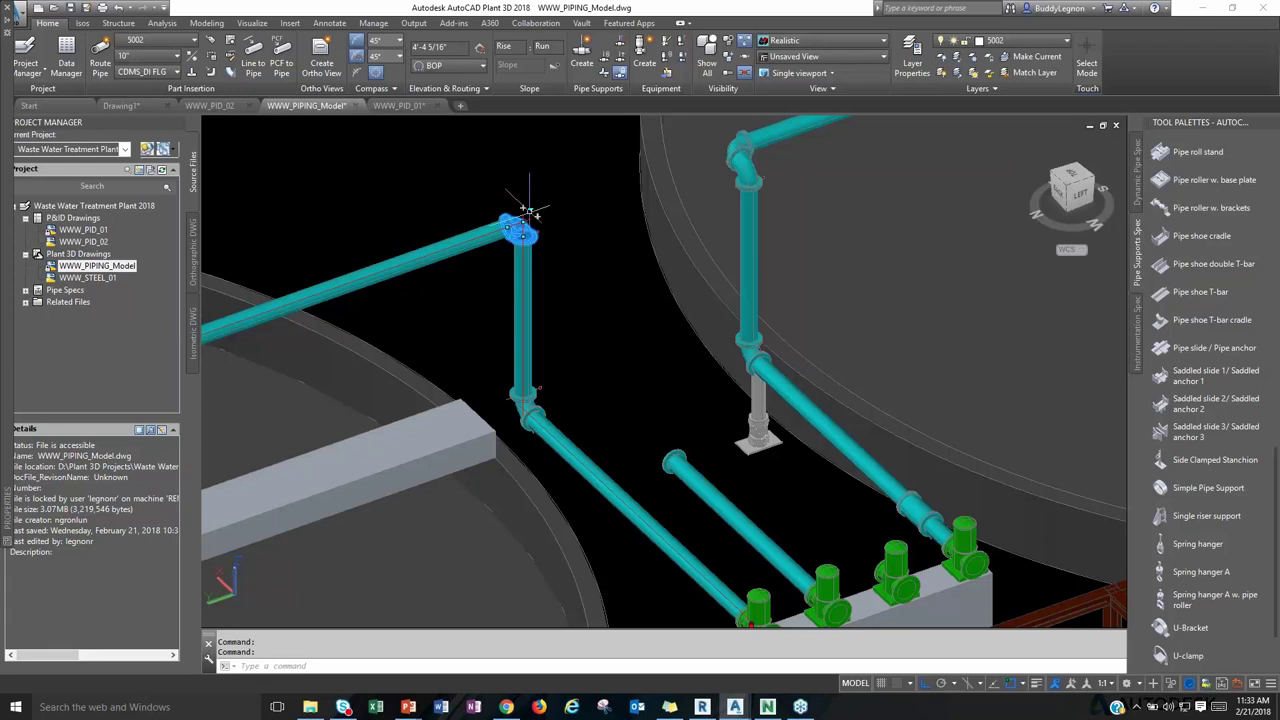
left_click(523, 208)
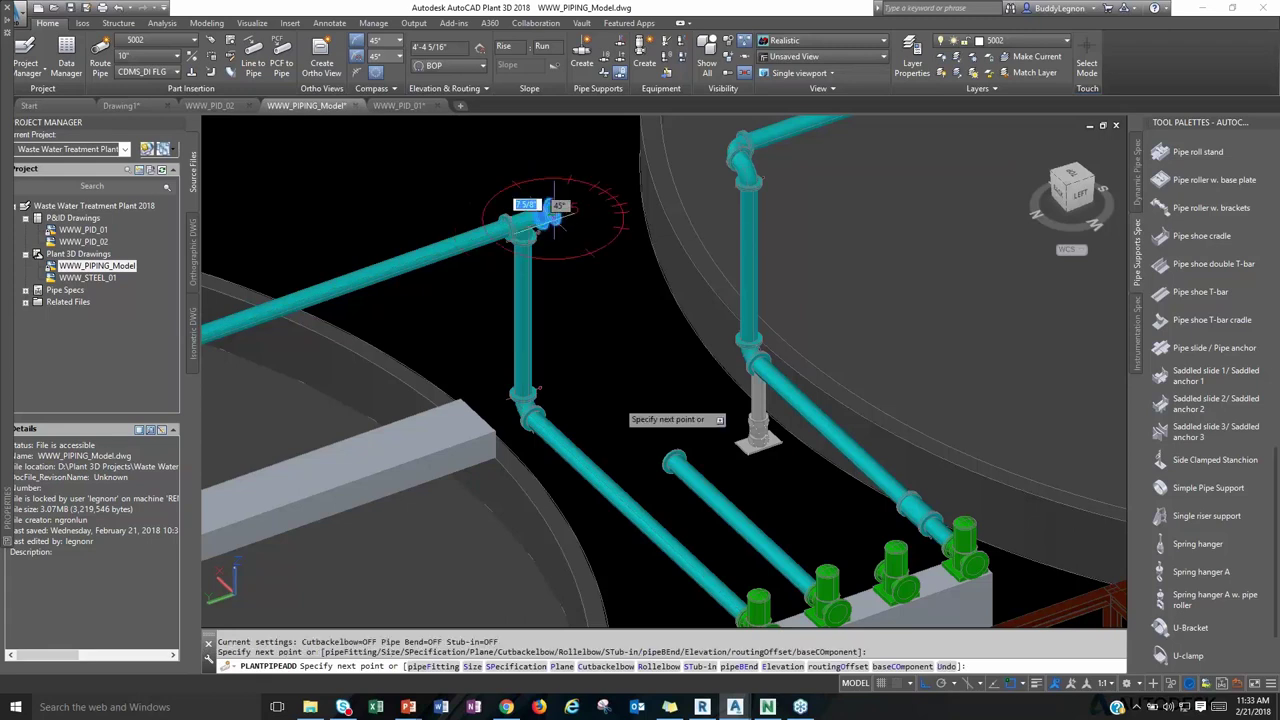
left_click(768, 406)
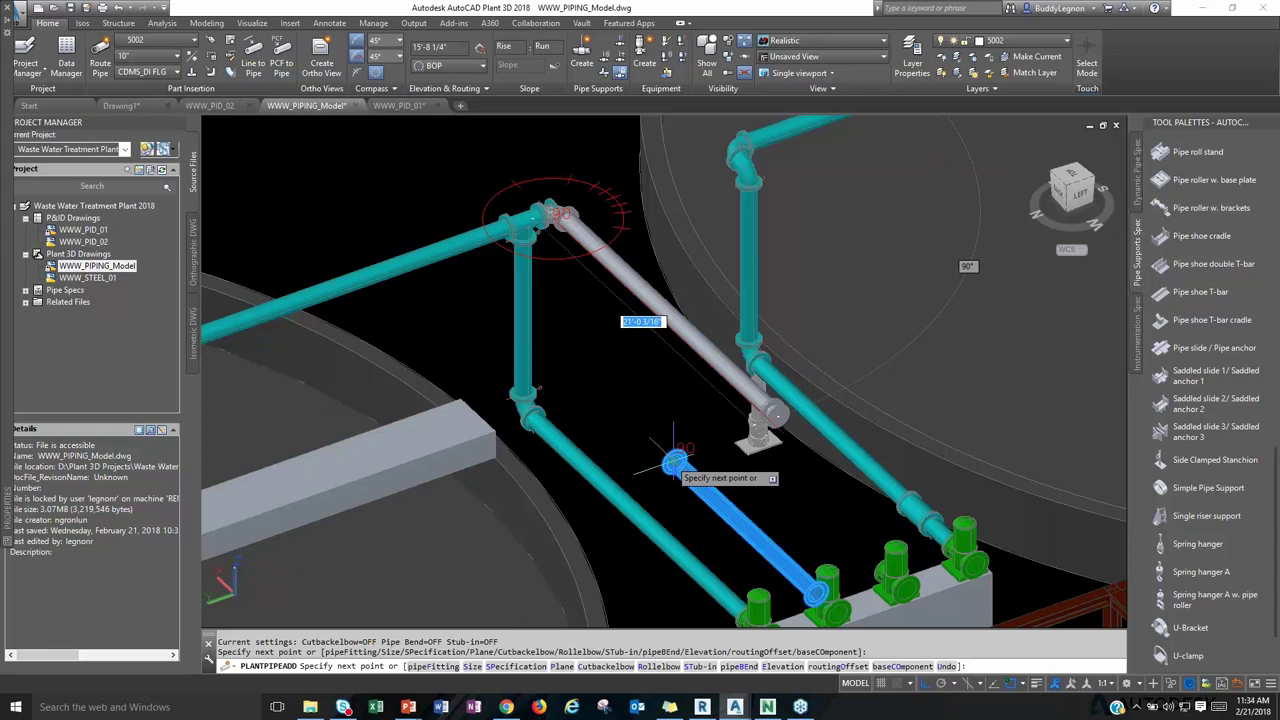
left_click(672, 462)
type("N")
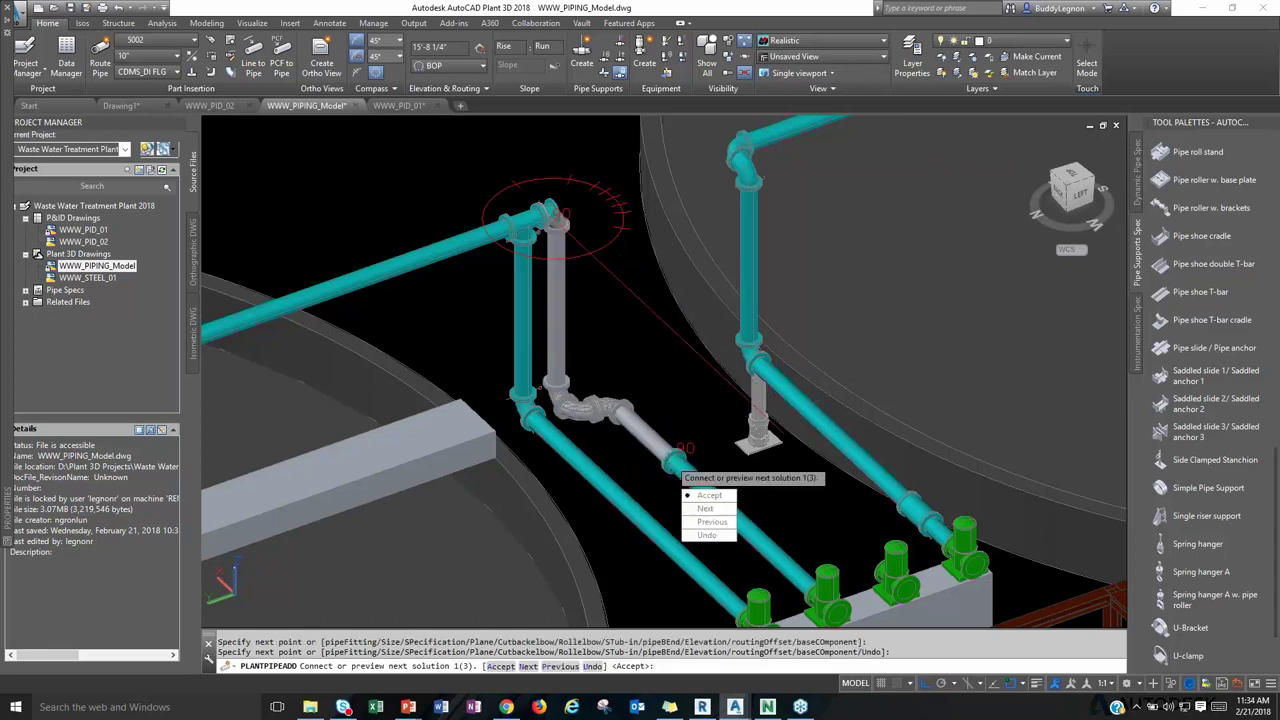
key("Return")
type("N")
key("Return")
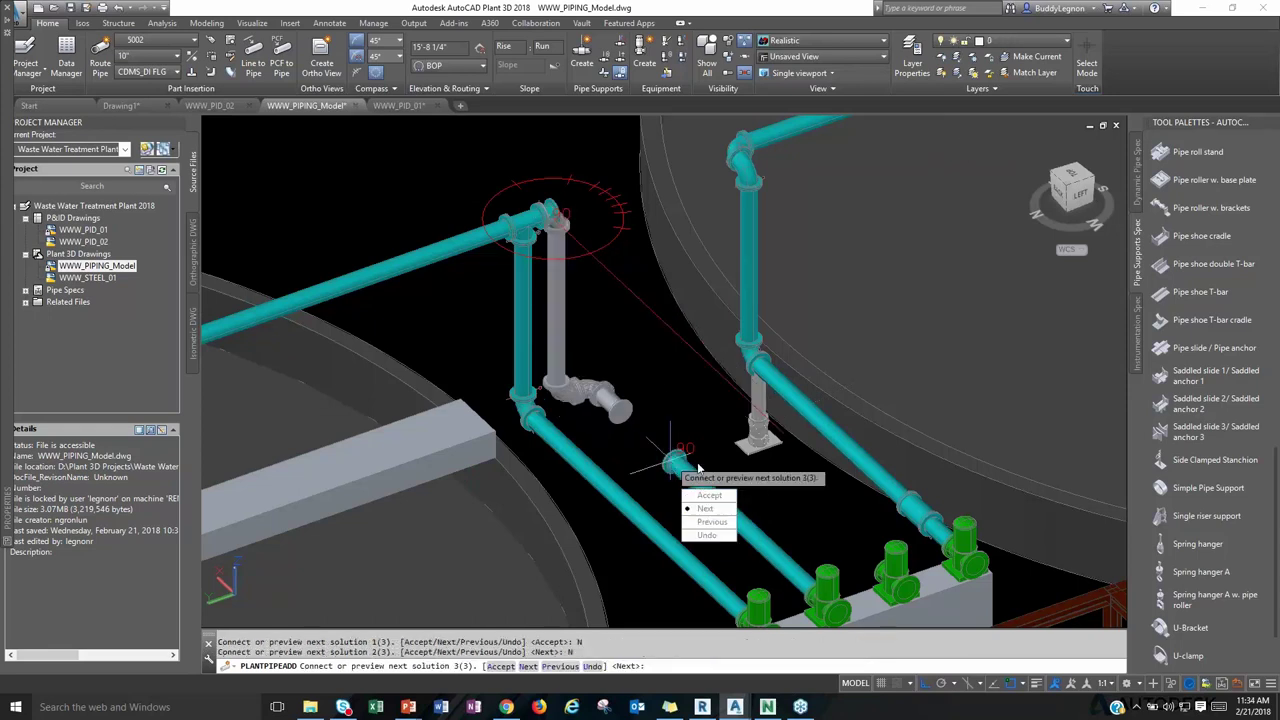
type("A")
key("Return")
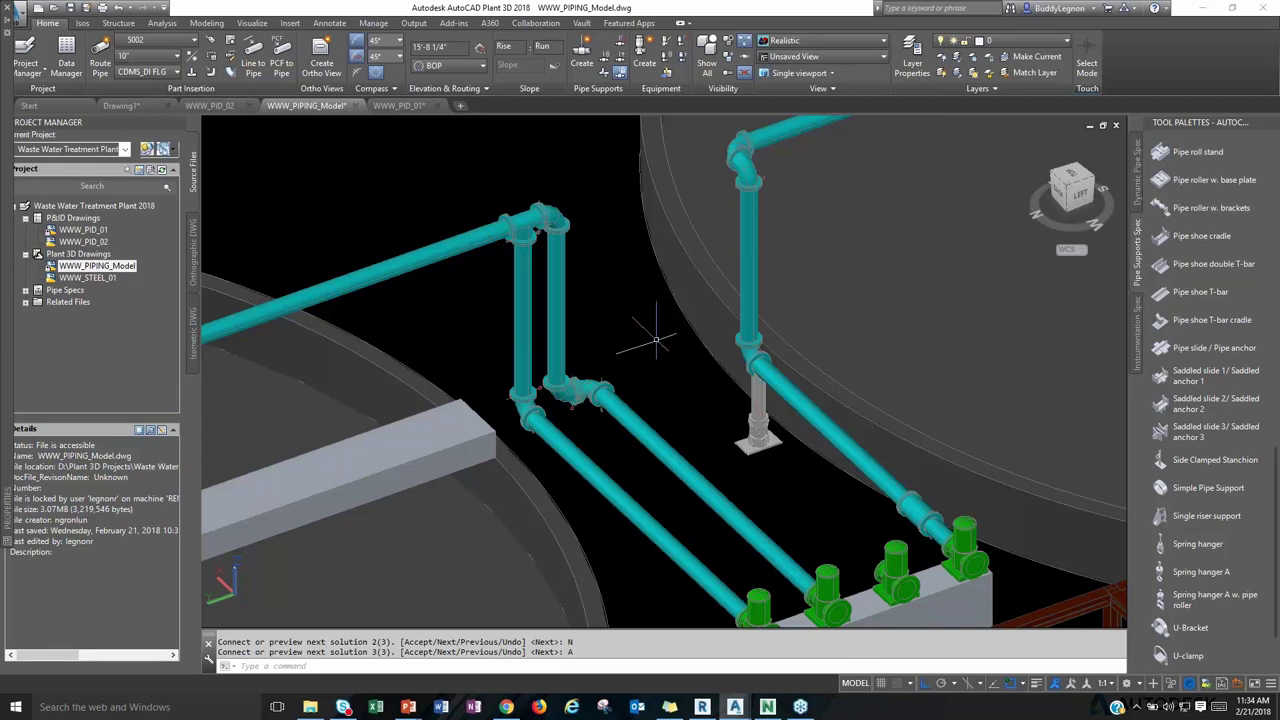
middle_click_drag(560, 330, 614, 334, "shift")
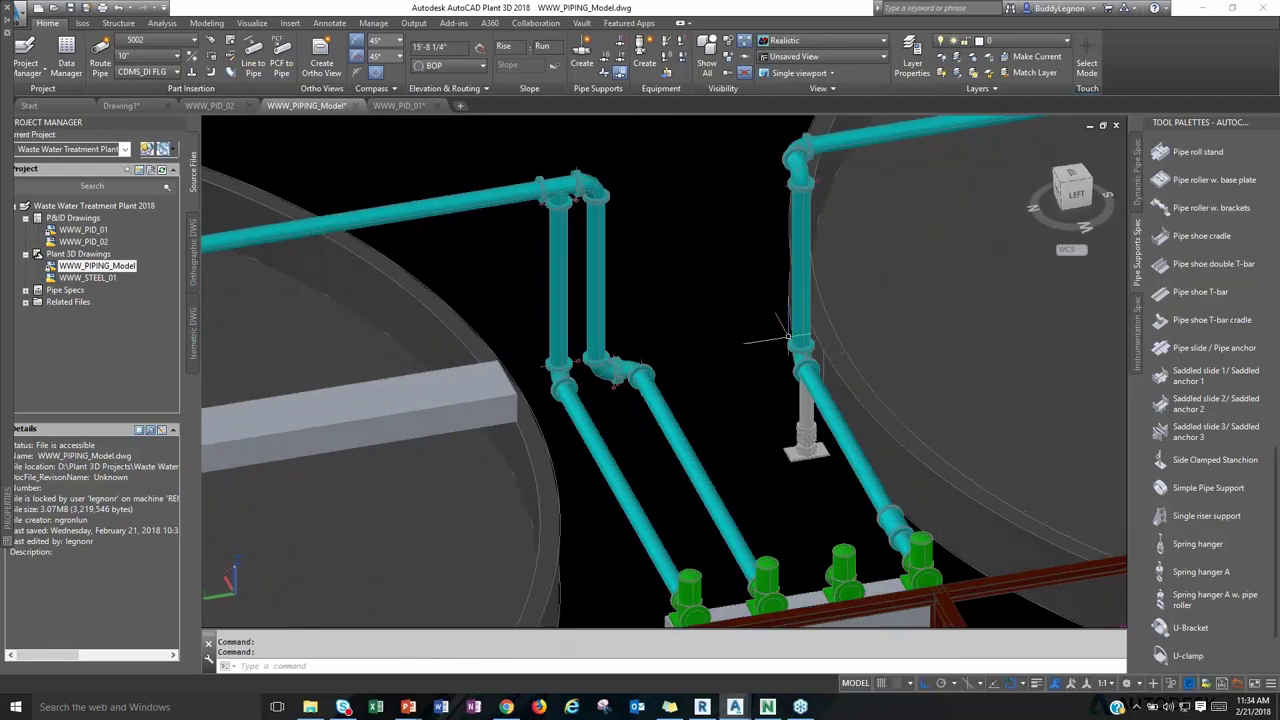
Insert a BALL VALVE,FL,FF,125 on the second pump's diagonal pipe with default rotation.
left_click(1138, 170)
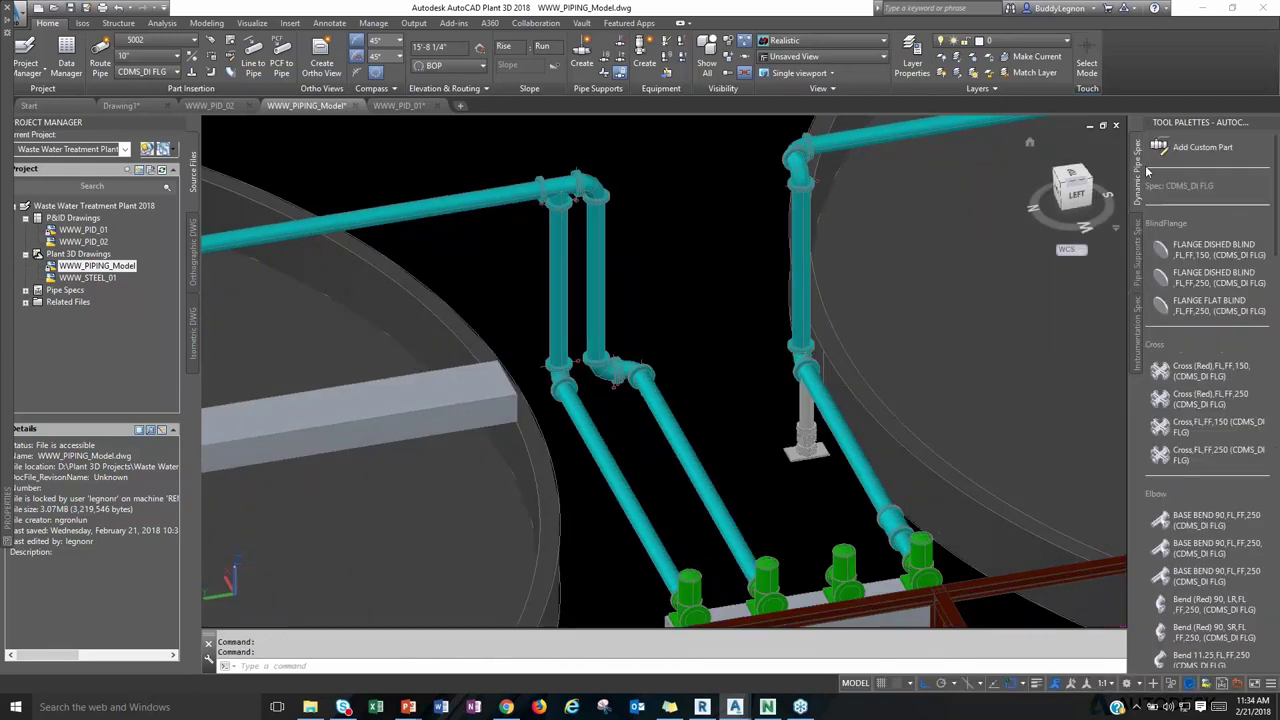
scroll(1217, 376, "down", 10)
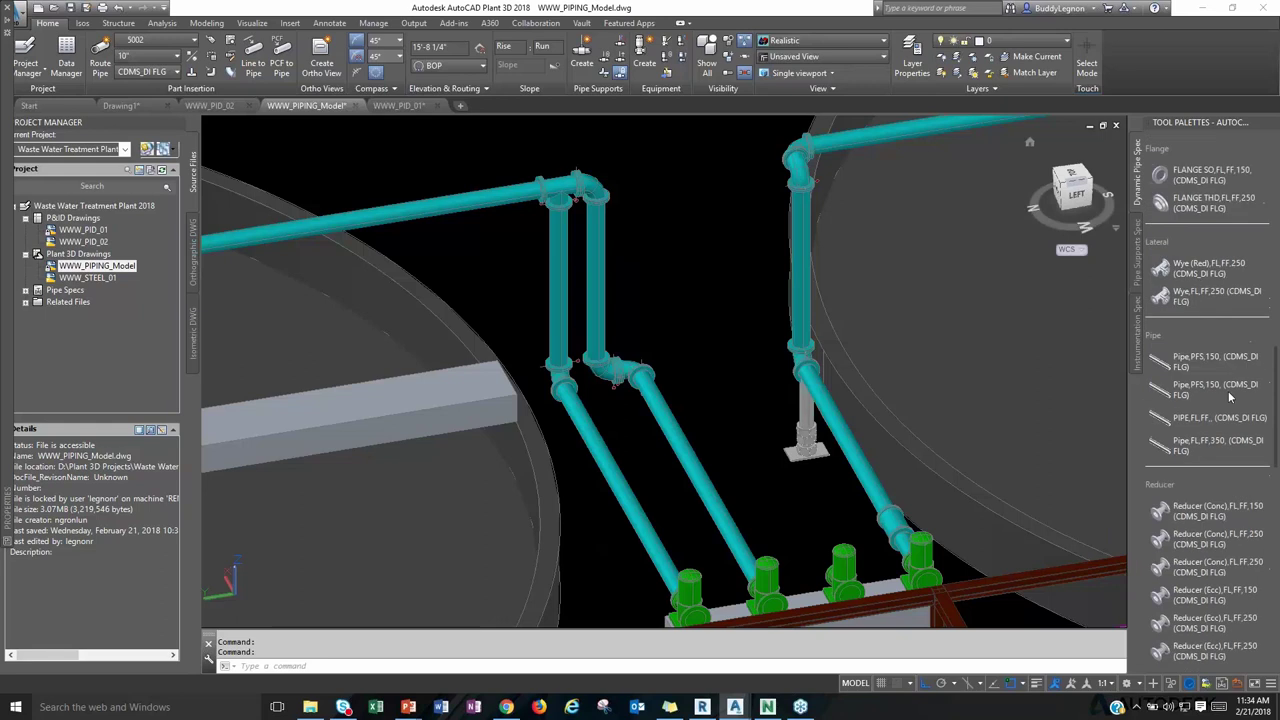
scroll(1230, 510, "down", 8)
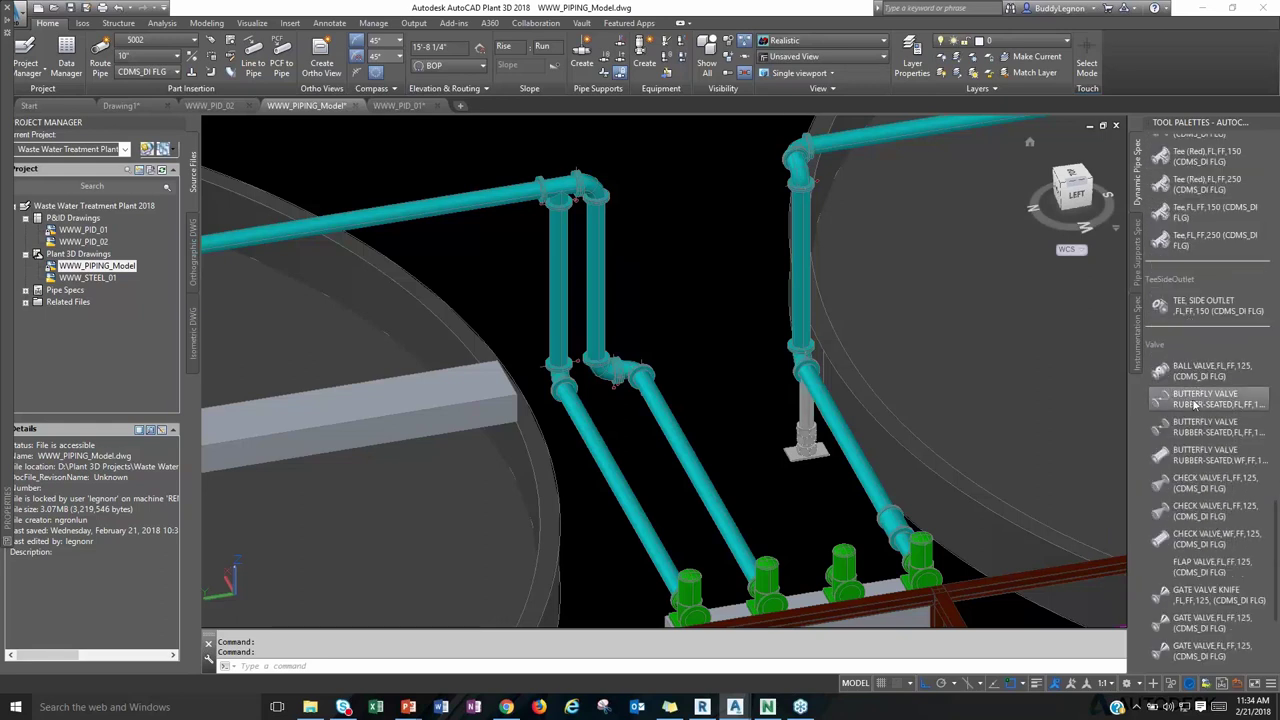
left_click(1210, 370)
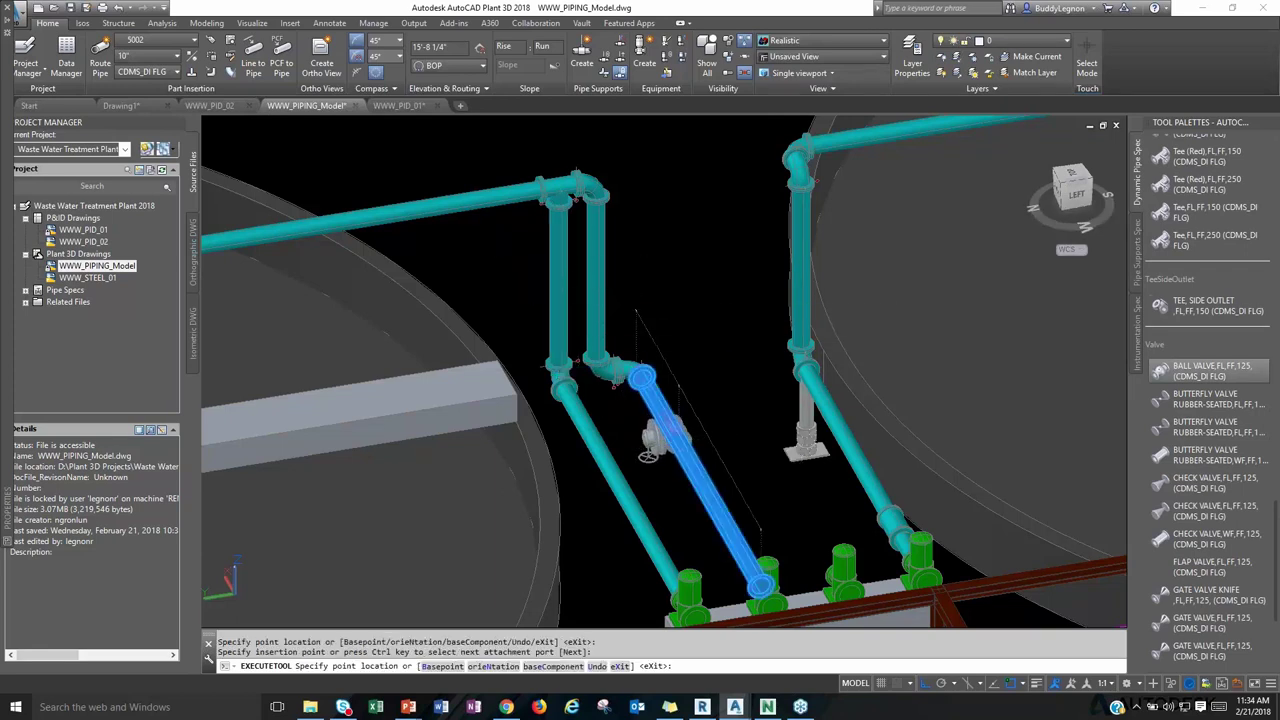
left_click(686, 440)
left_click(720, 349)
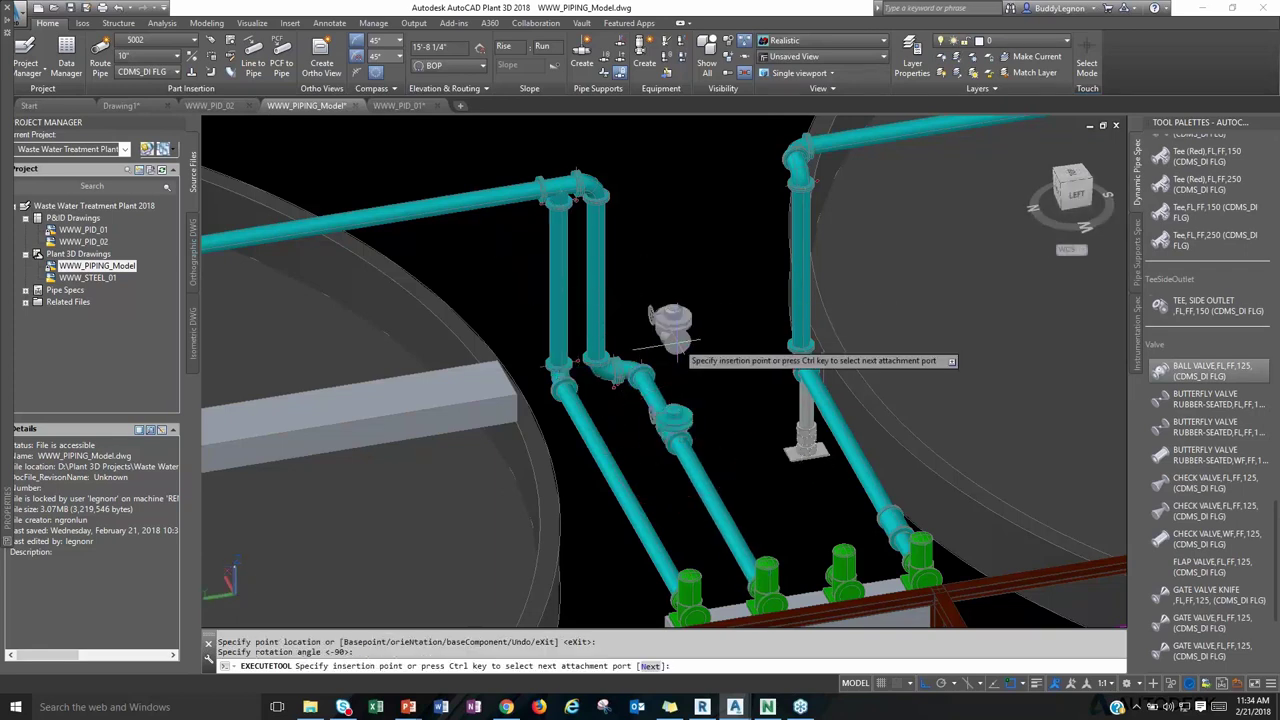
scroll(645, 455, "up", 5)
key("Escape")
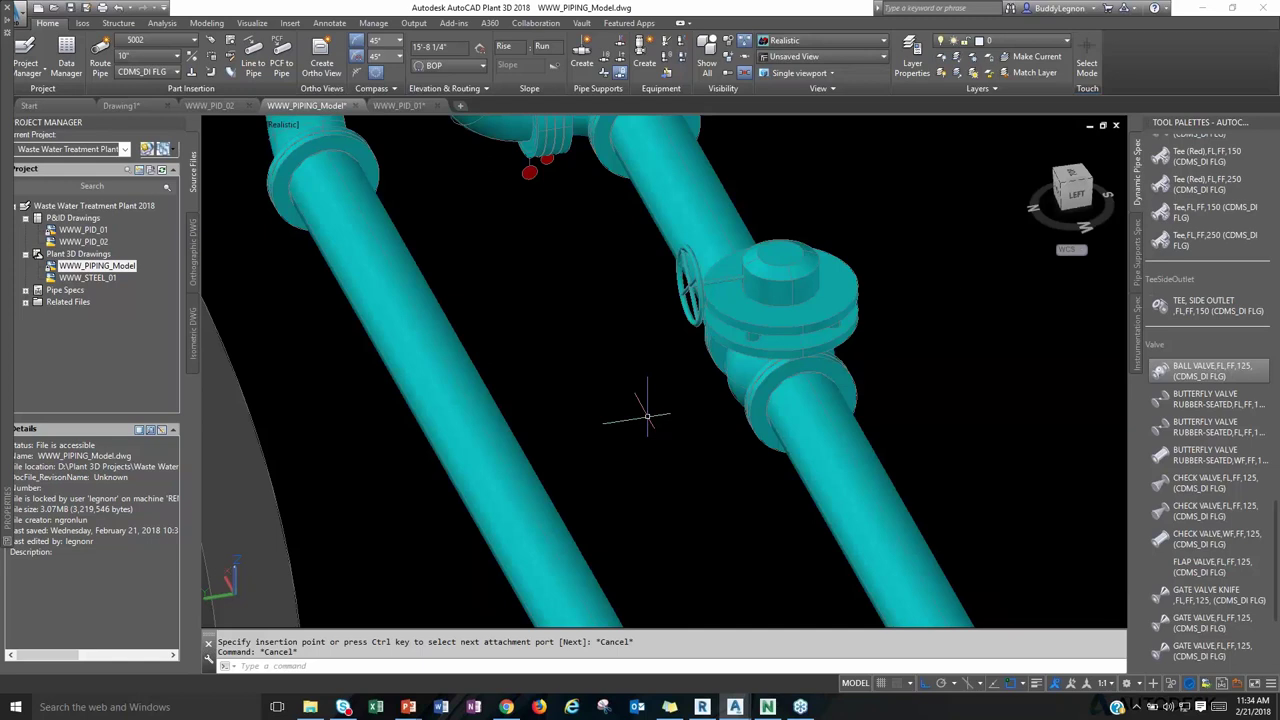
scroll(648, 414, "down", 2)
scroll(648, 414, "down", 2)
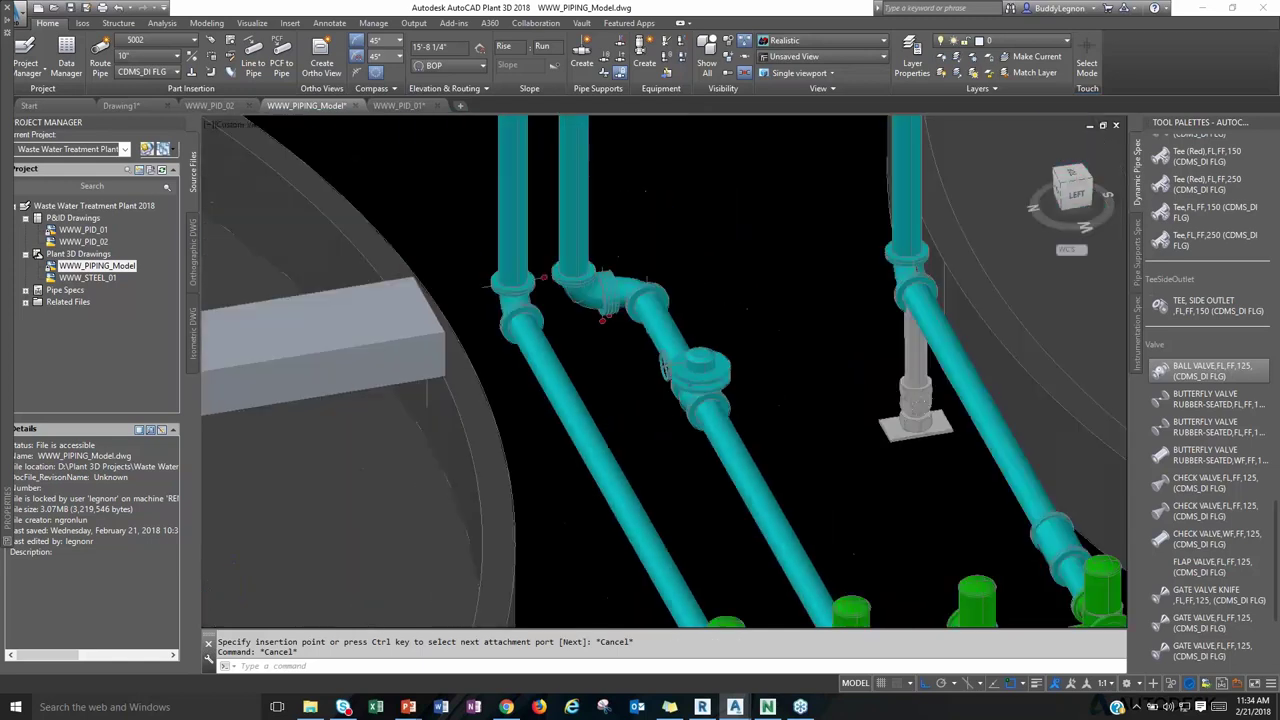
scroll(648, 414, "down", 2)
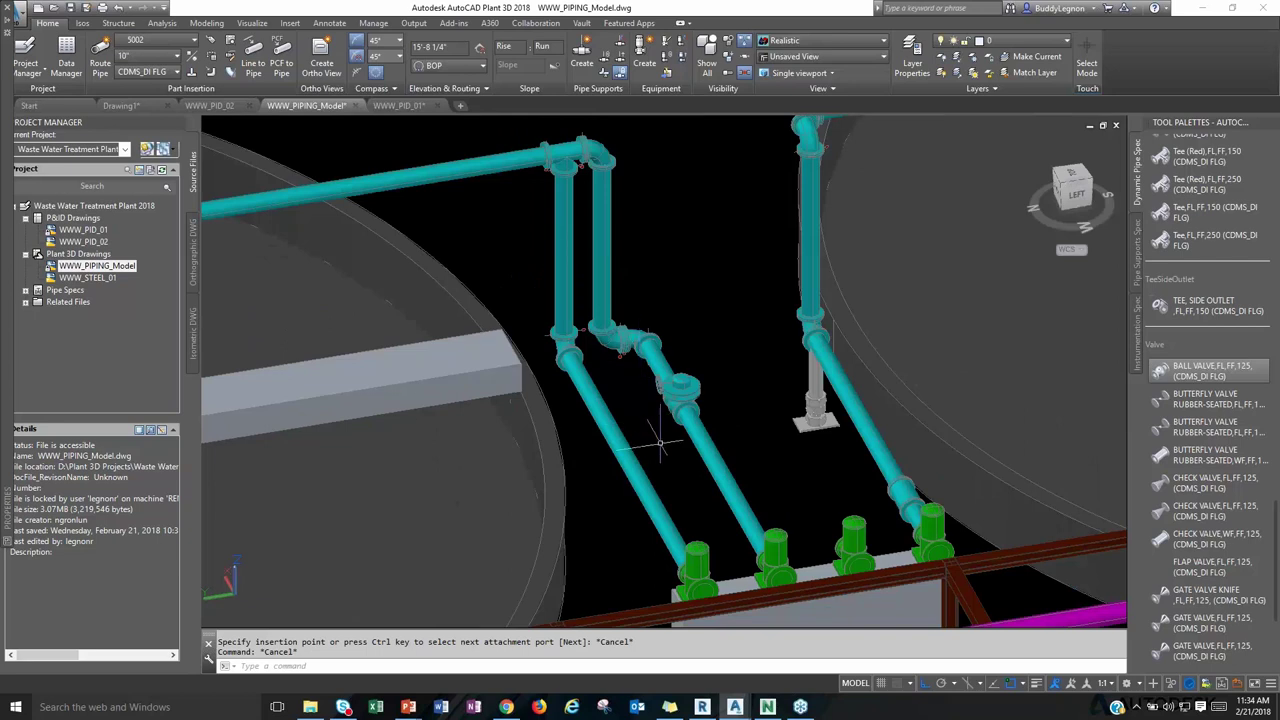
Route a pipe length out from the second pump's nozzle.
middle_click_drag(768, 455, 725, 512, "shift")
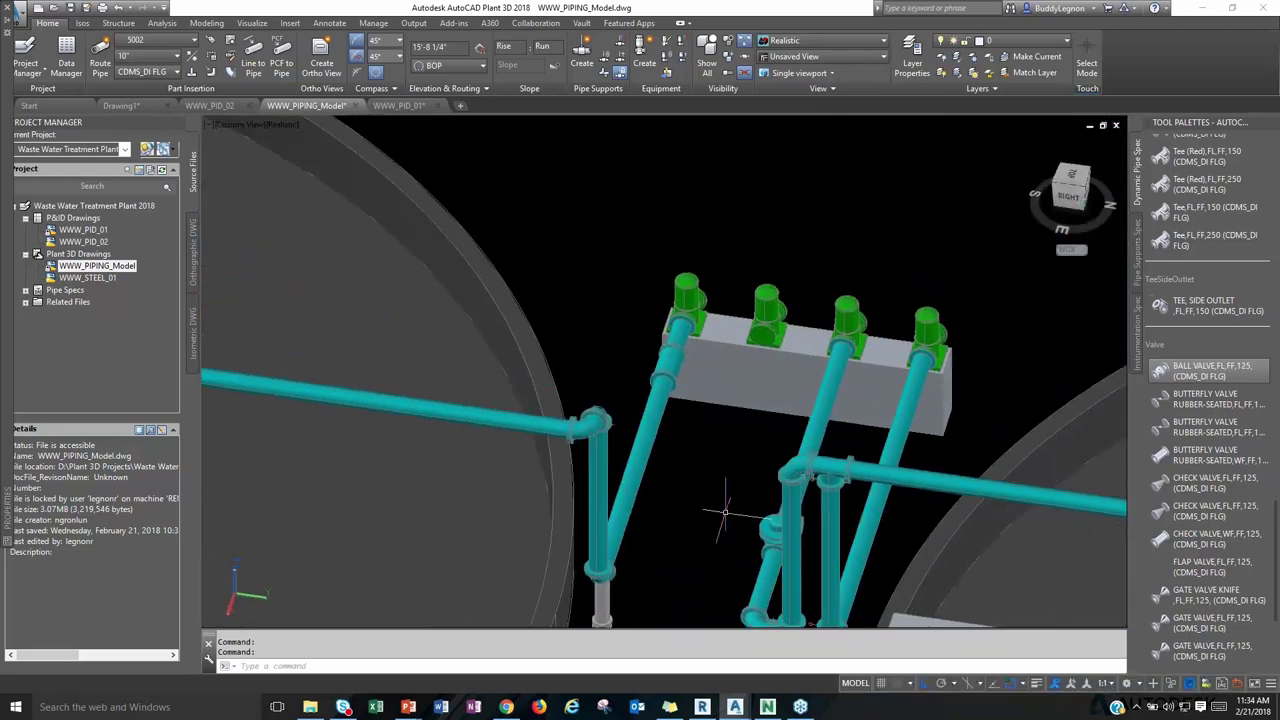
left_click(760, 340)
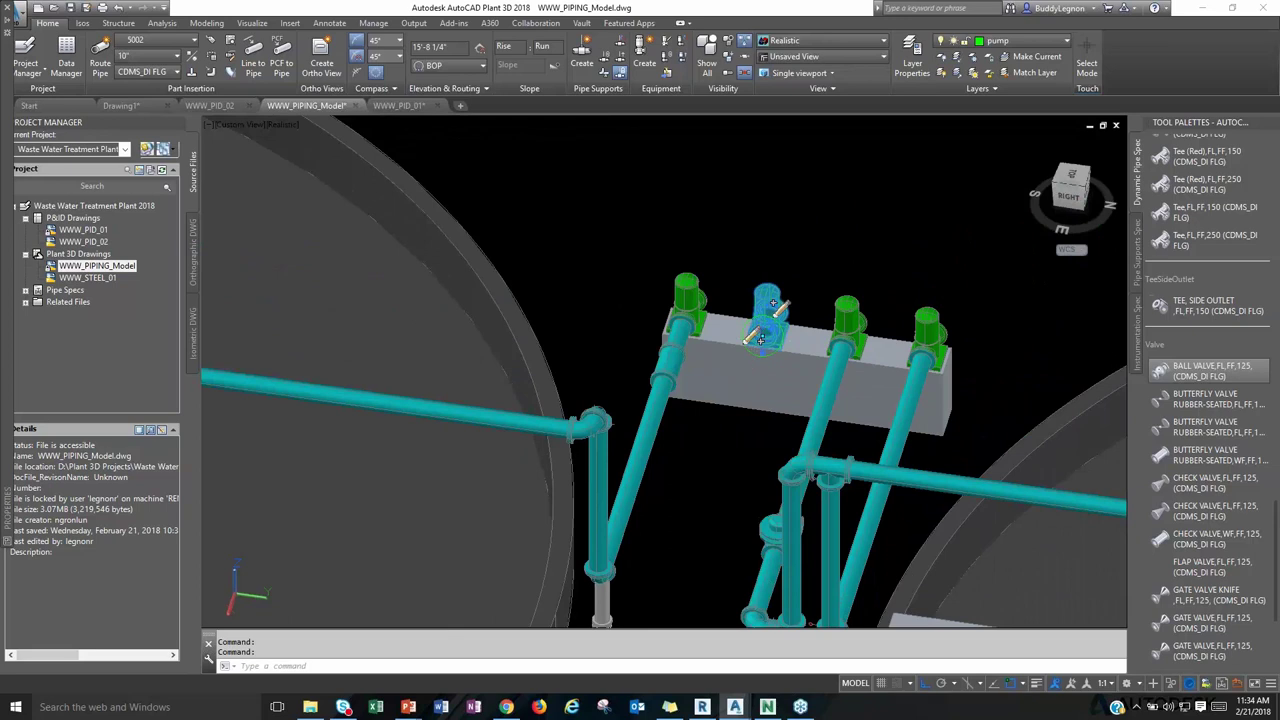
left_click(760, 340)
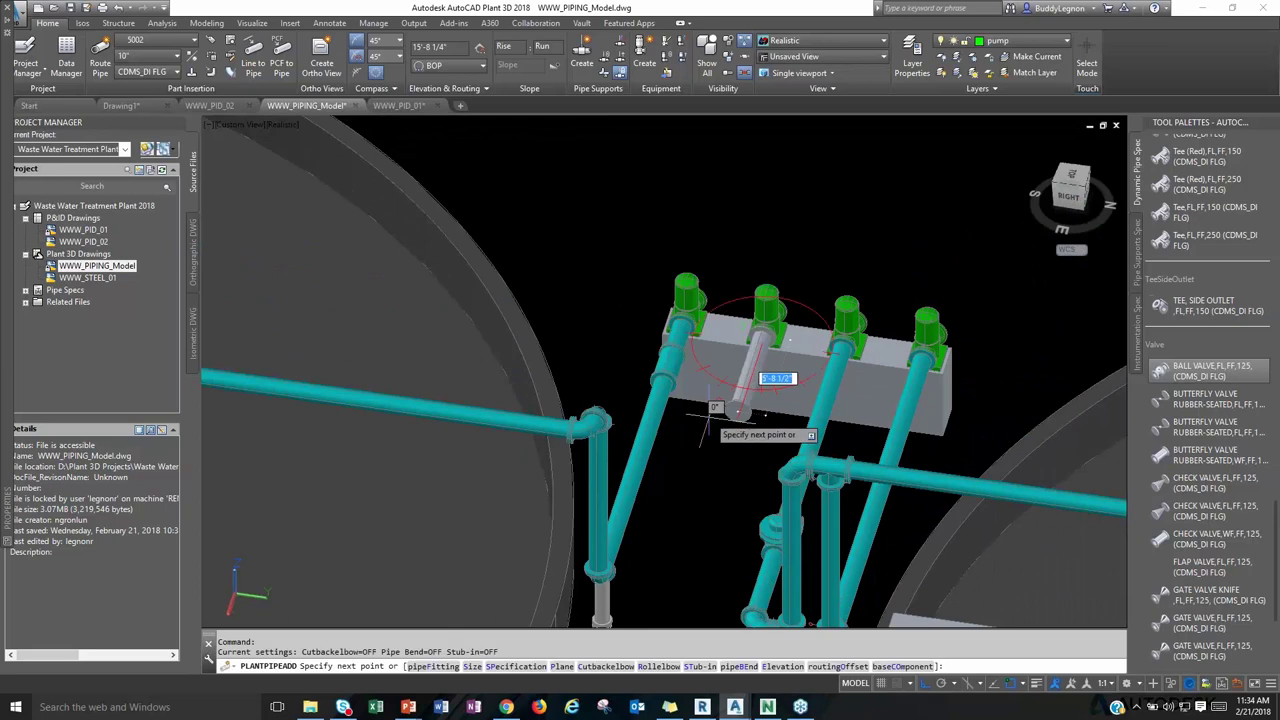
left_click(700, 490)
key("Escape")
key("Escape")
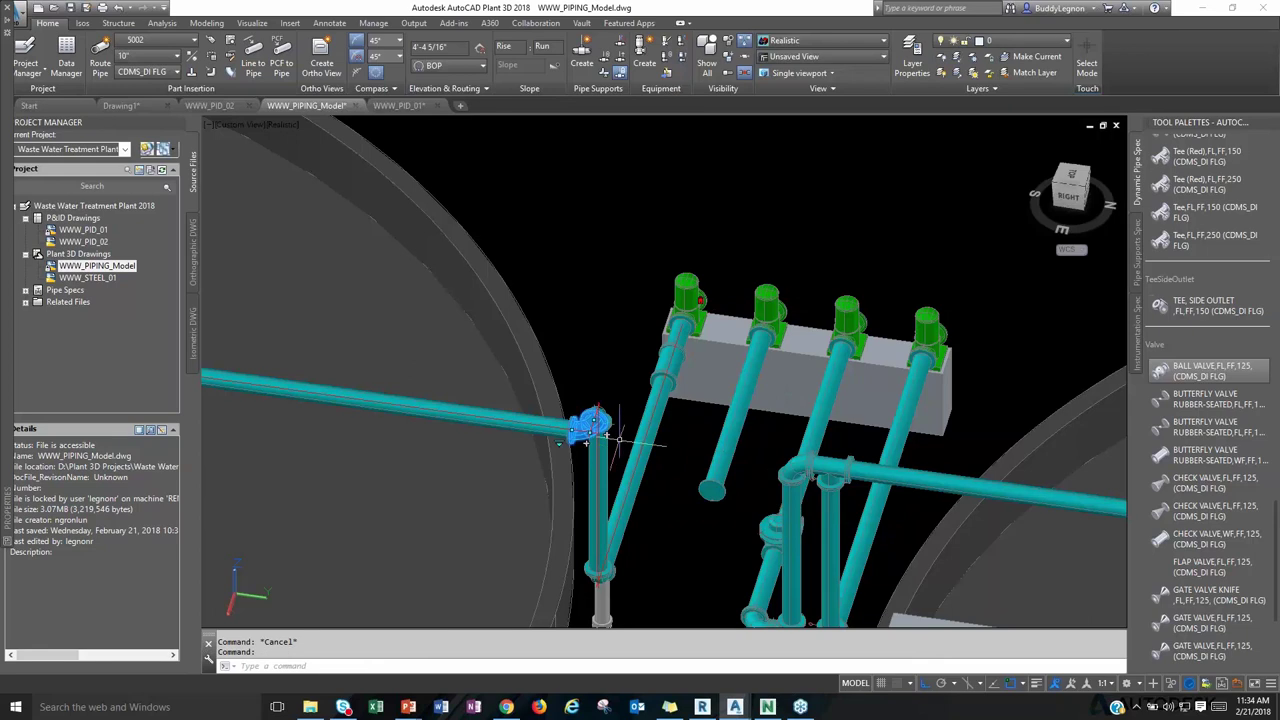
Route a pipe from the overhead elbow through the flange into the diagonal pipe.
left_click(597, 425)
left_click(607, 433)
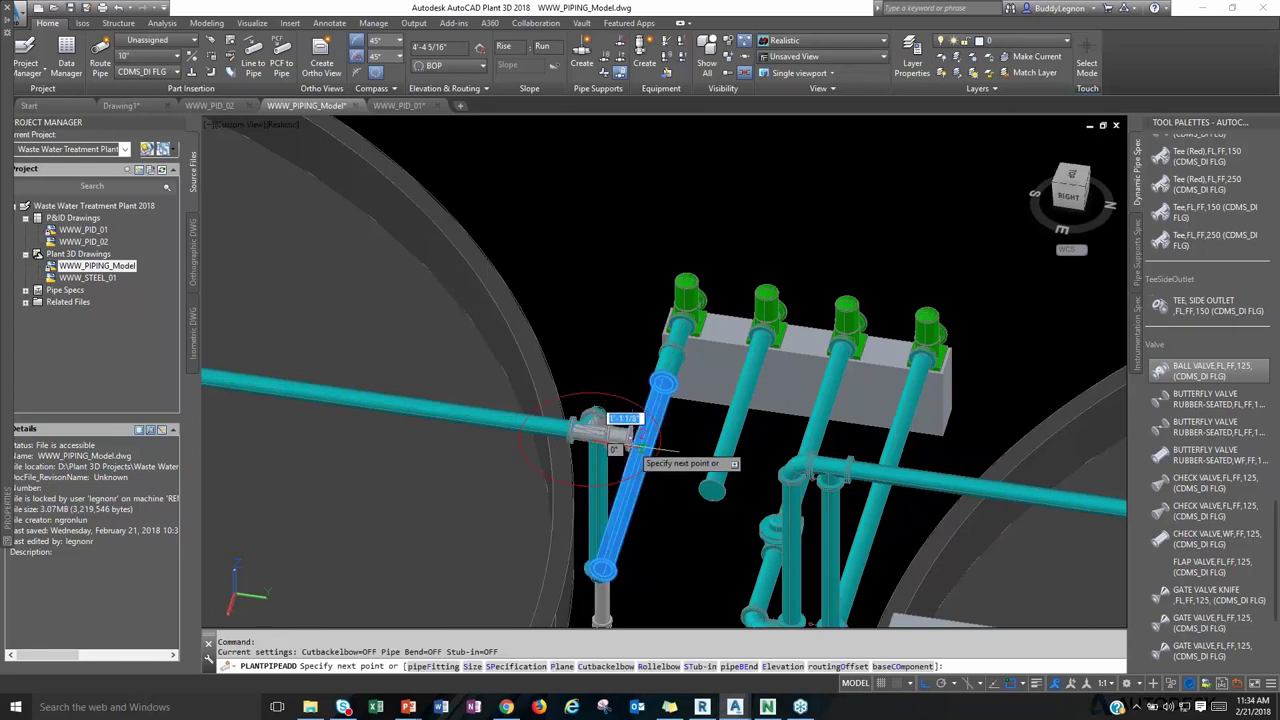
scroll(630, 440, "up", 3)
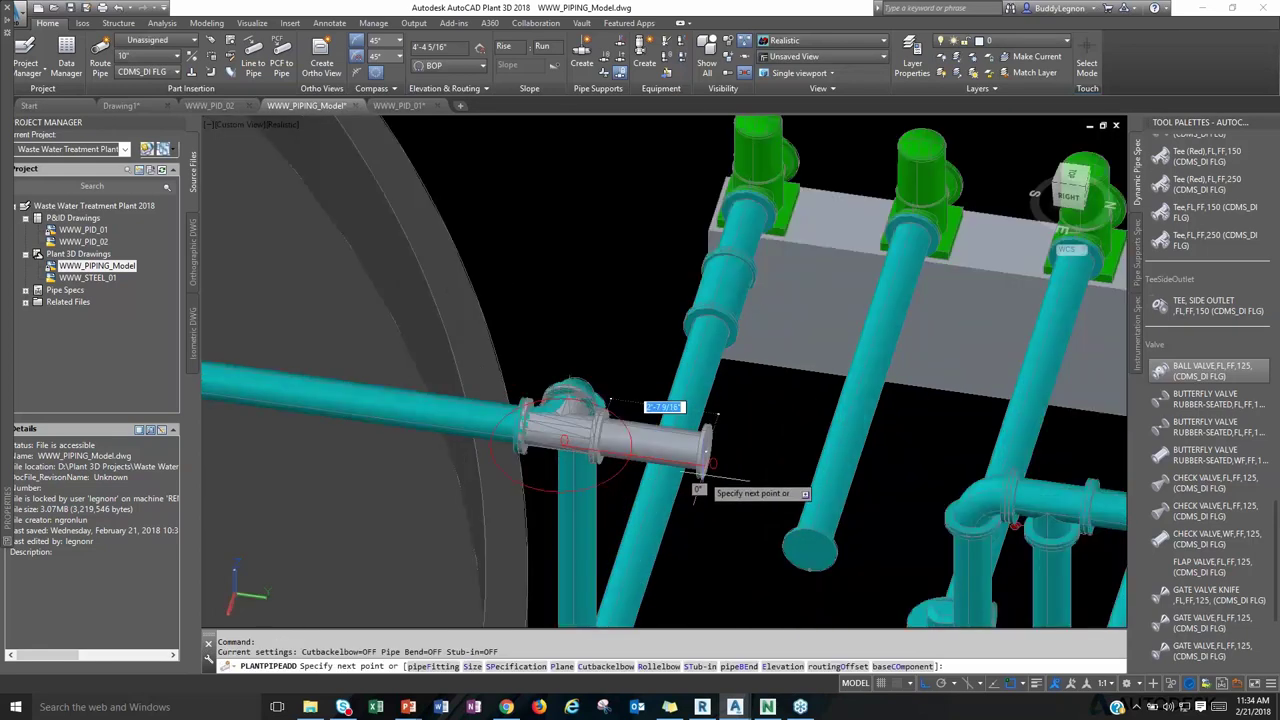
scroll(630, 452, "up", 2)
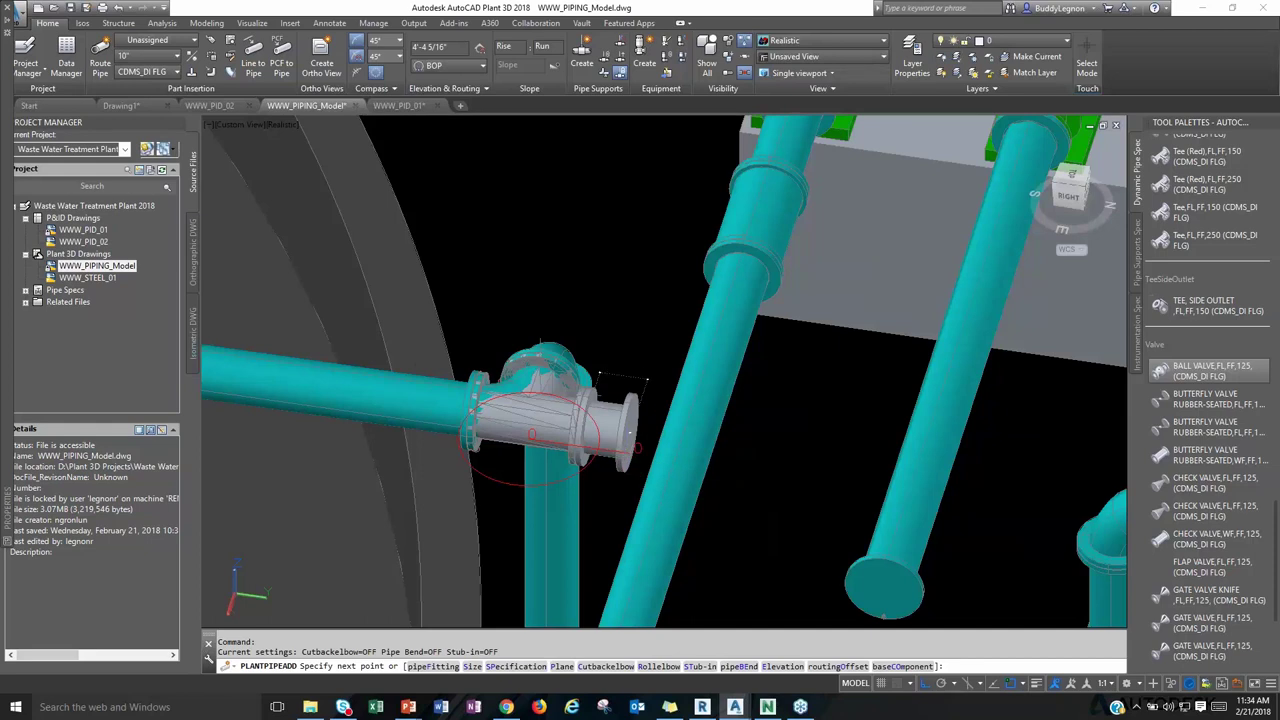
left_click(600, 375)
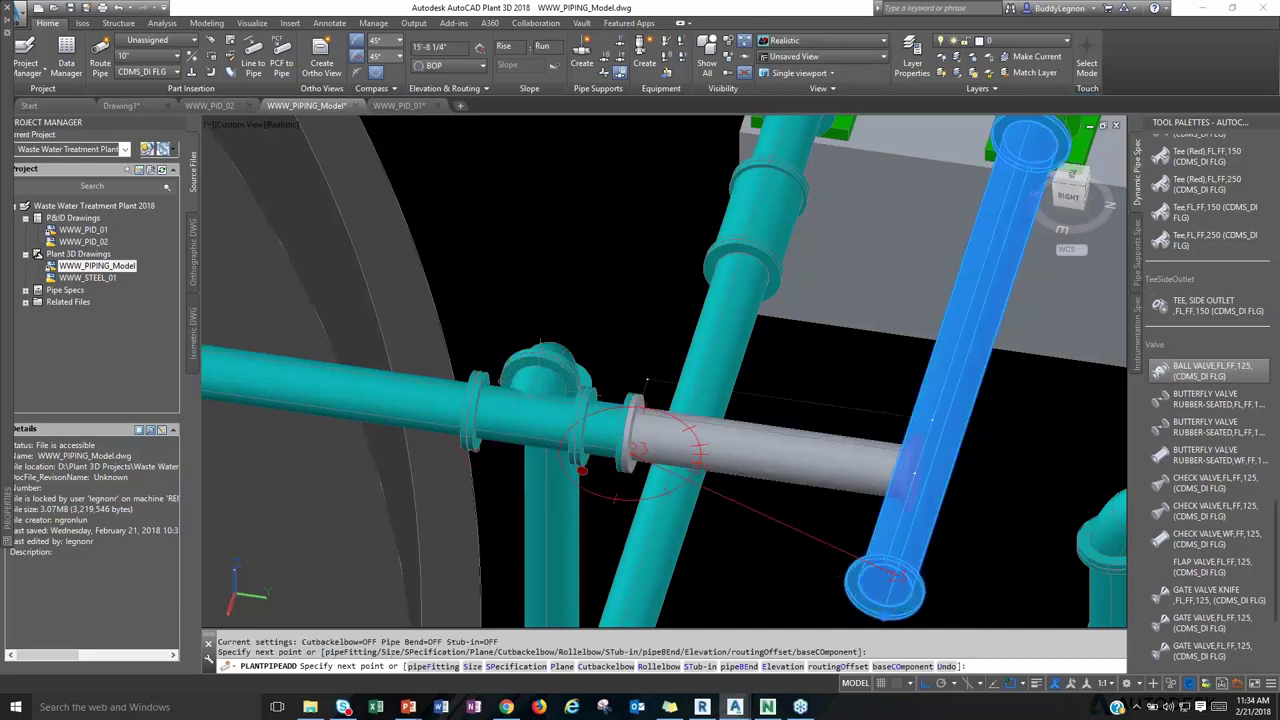
left_click(913, 470)
middle_click_drag(823, 534, 795, 300, "shift")
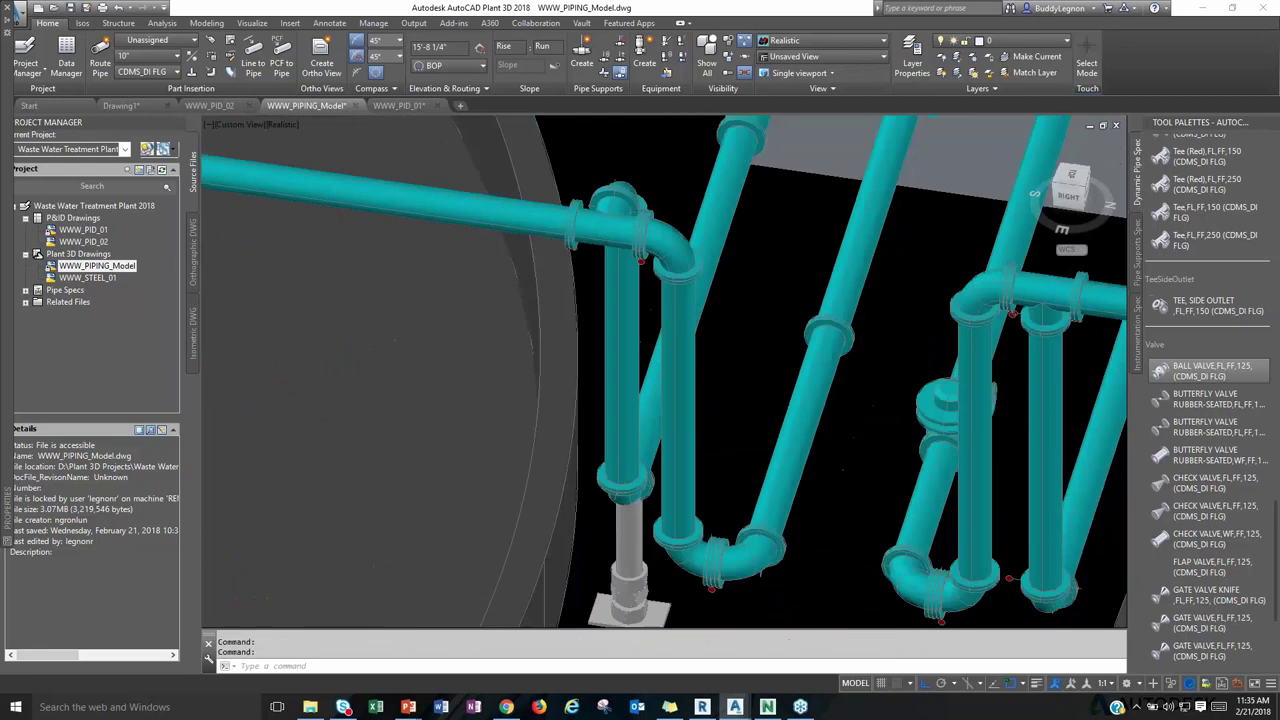
Place a Side Clamped Stanchion support on the middle vertical pipe.
left_click(781, 500)
key("Escape")
middle_click_drag(790, 494, 1058, 278, "shift")
left_click(1139, 256)
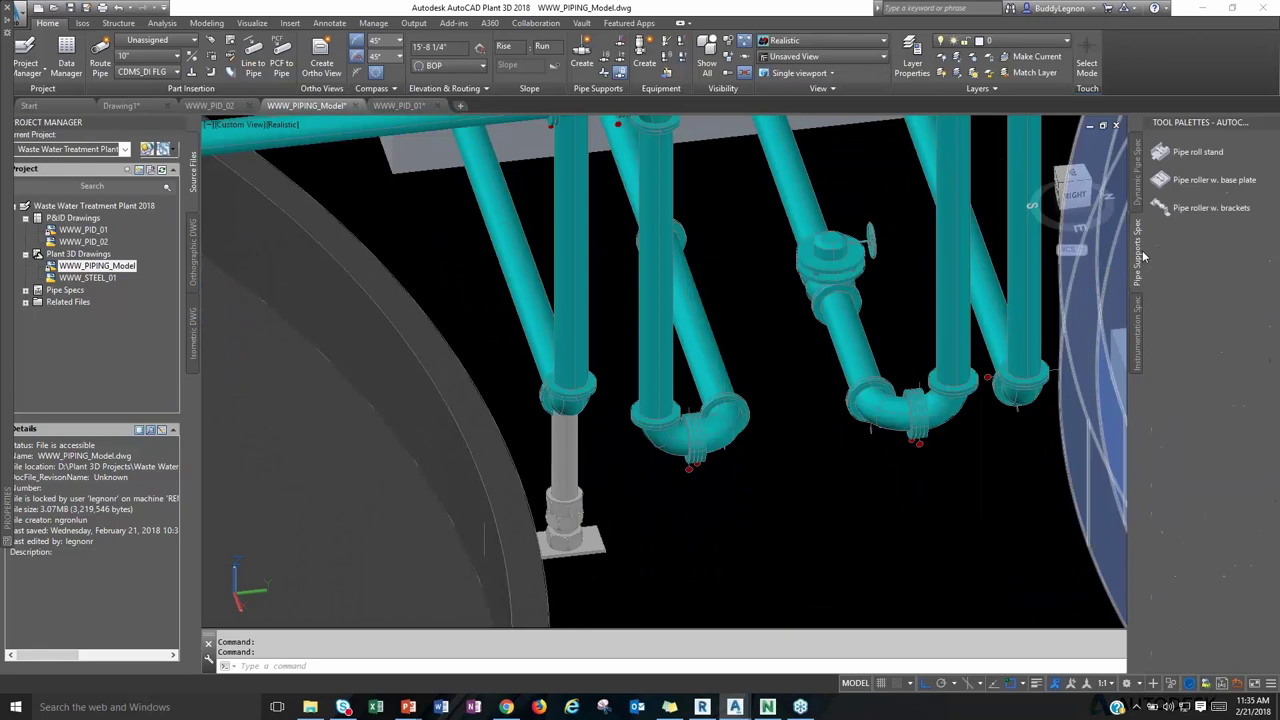
scroll(1214, 462, "up", 3)
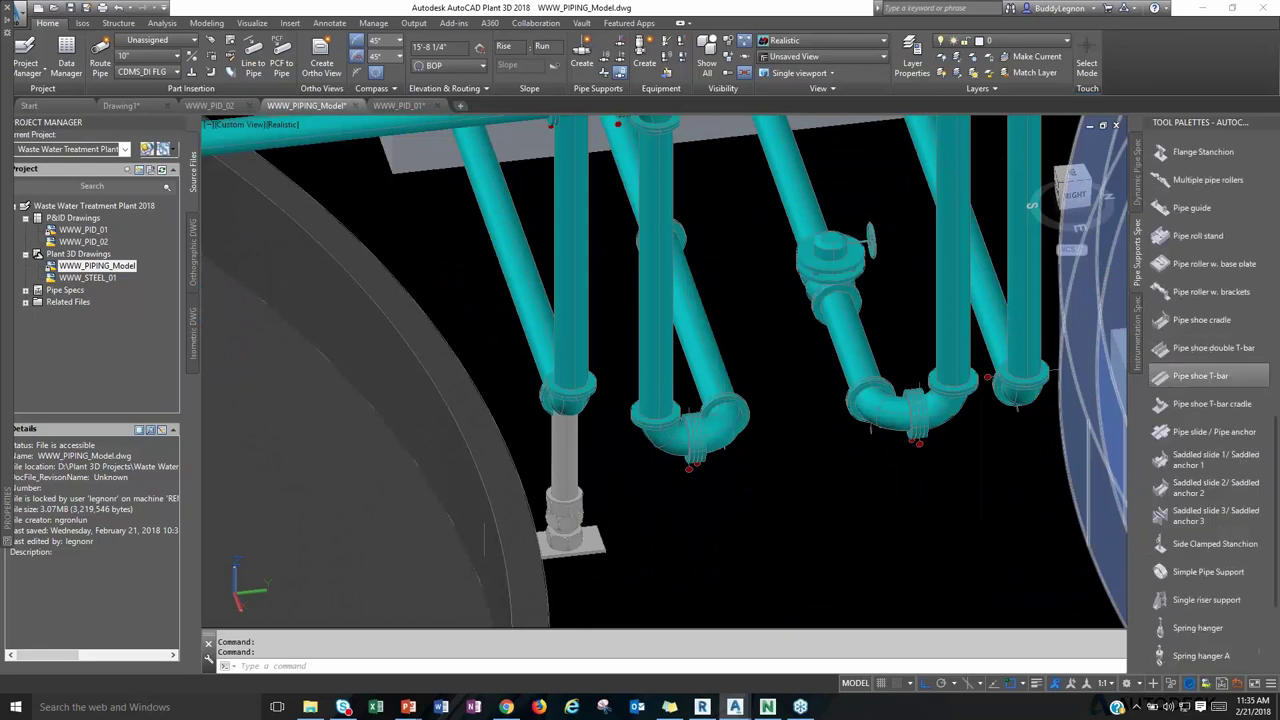
left_click(1212, 543)
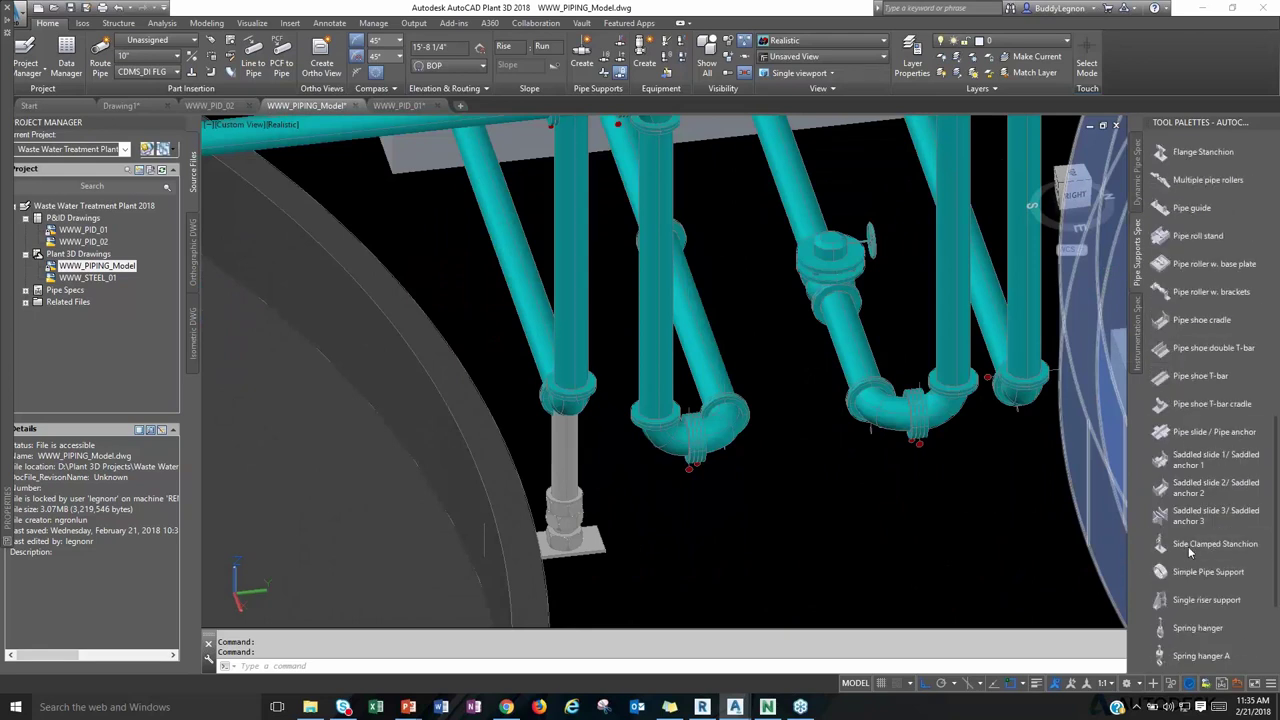
scroll(760, 187, "down", 2)
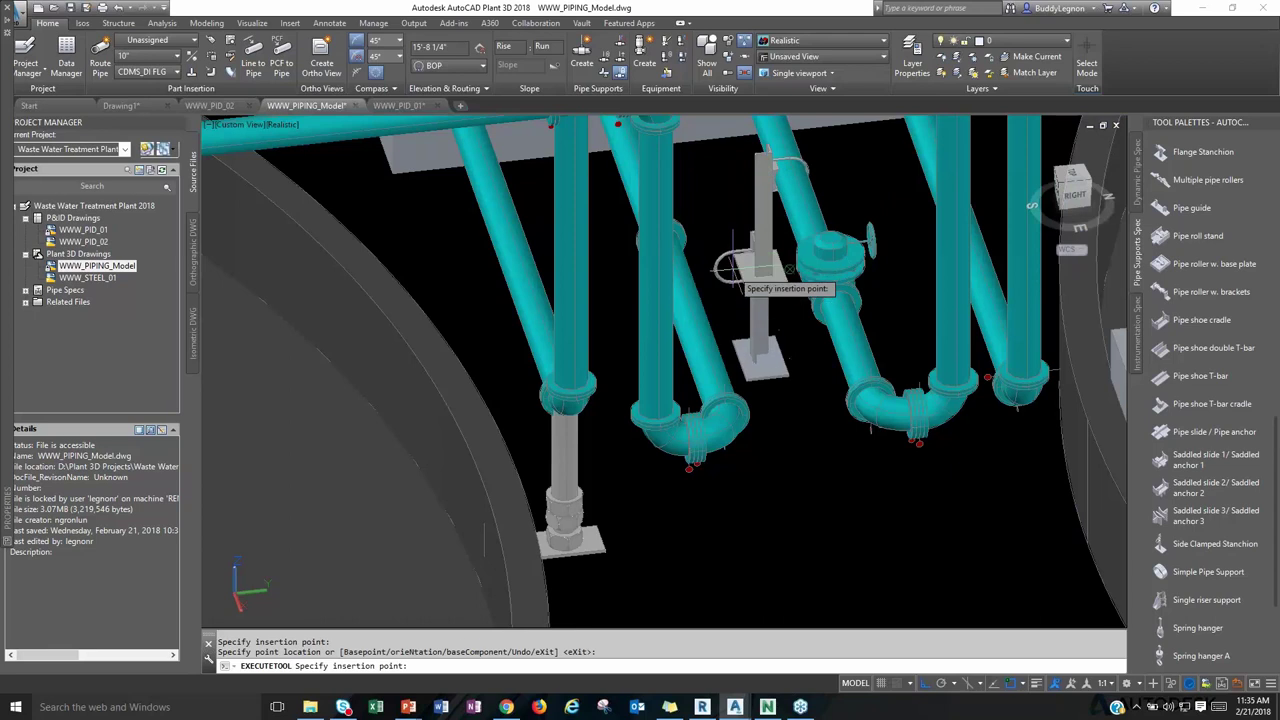
middle_click_drag(757, 243, 743, 300)
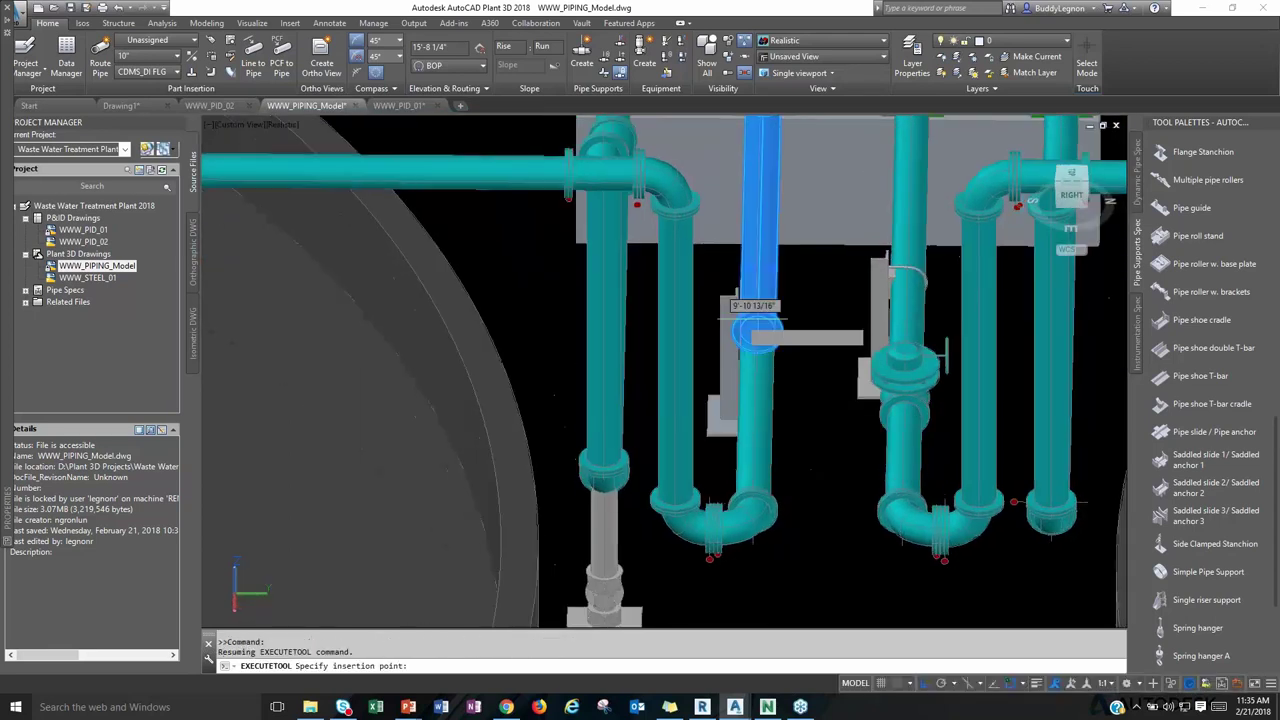
left_click(758, 269)
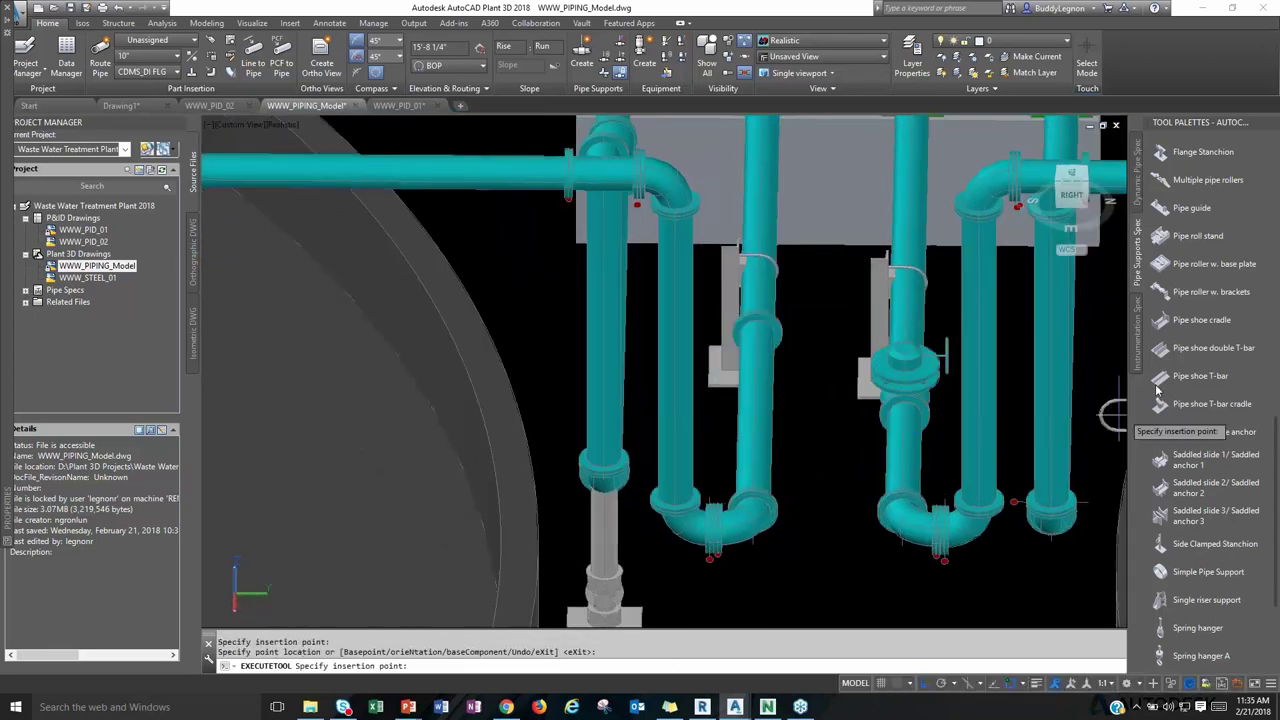
scroll(1213, 310, "up", 3)
scroll(1213, 310, "up", 5)
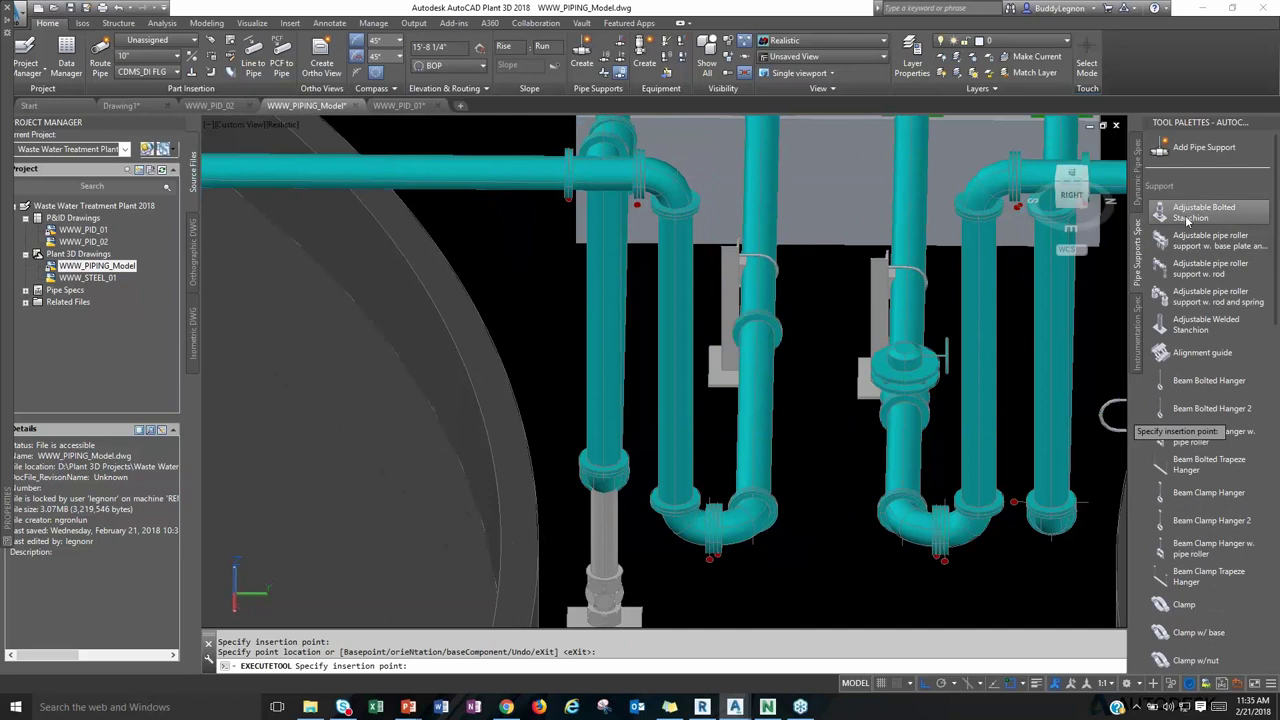
Try placing an Adjustable Bolted Stanchion support, then cancel it.
left_click(1185, 215)
left_click(873, 497)
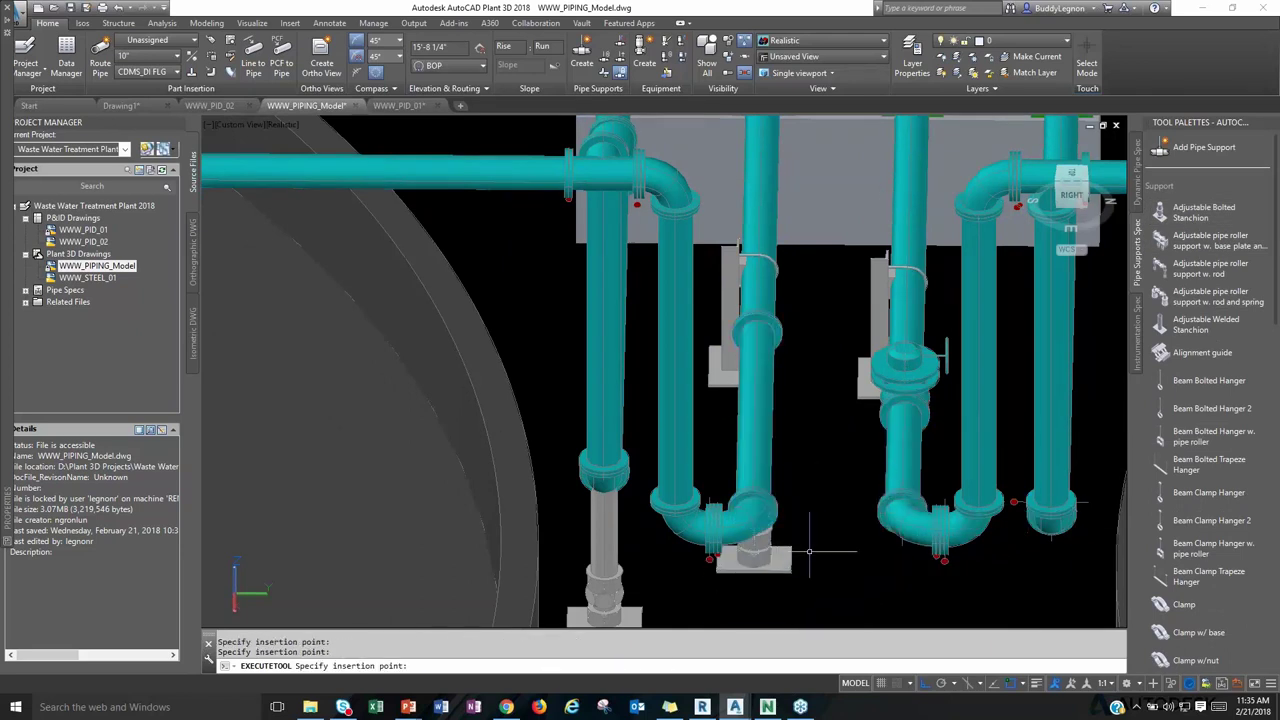
key("Escape")
Extend the stanchion under the middle pipe down to elevation 0.
middle_click_drag(788, 563, 752, 455)
left_click(721, 457)
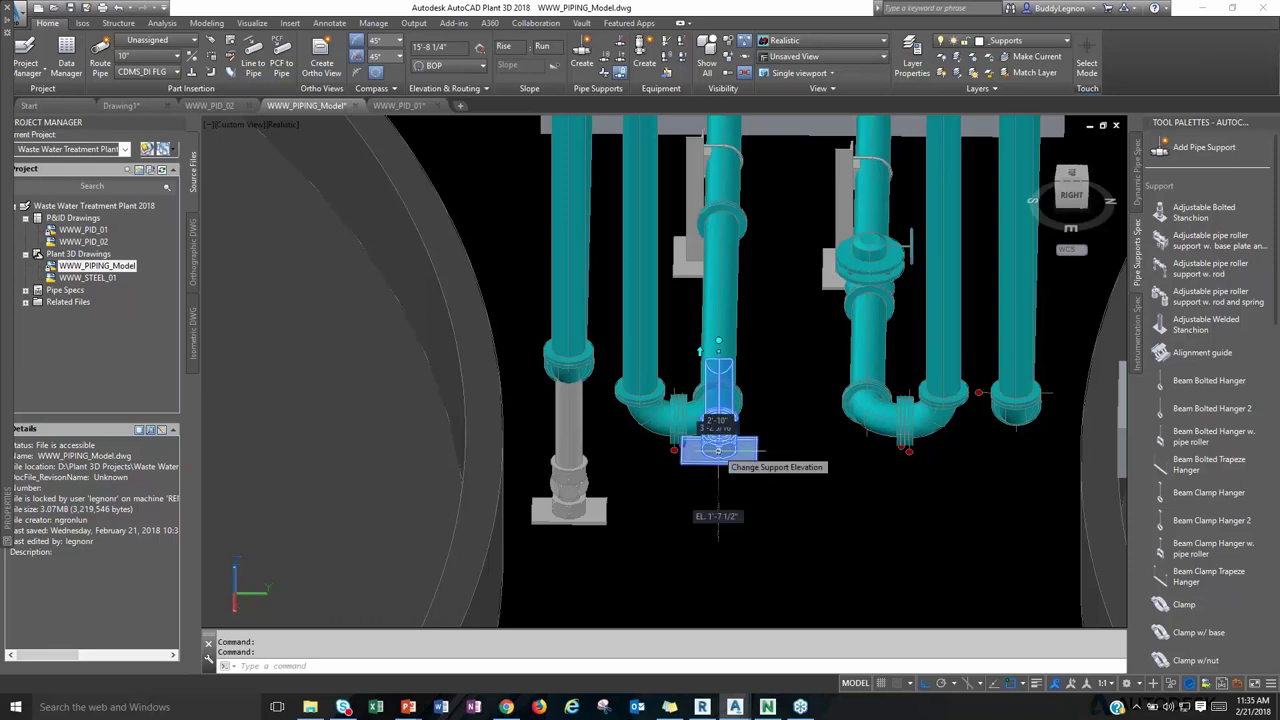
left_click(718, 450)
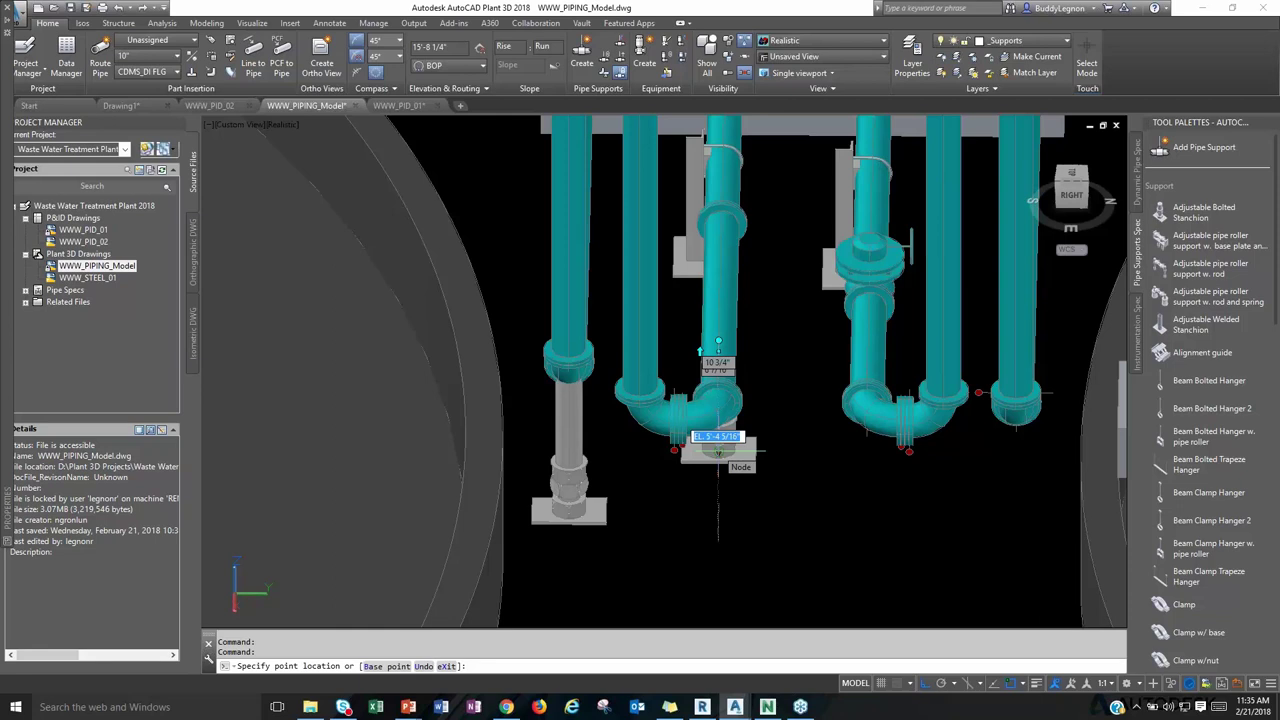
type("0")
key("Escape")
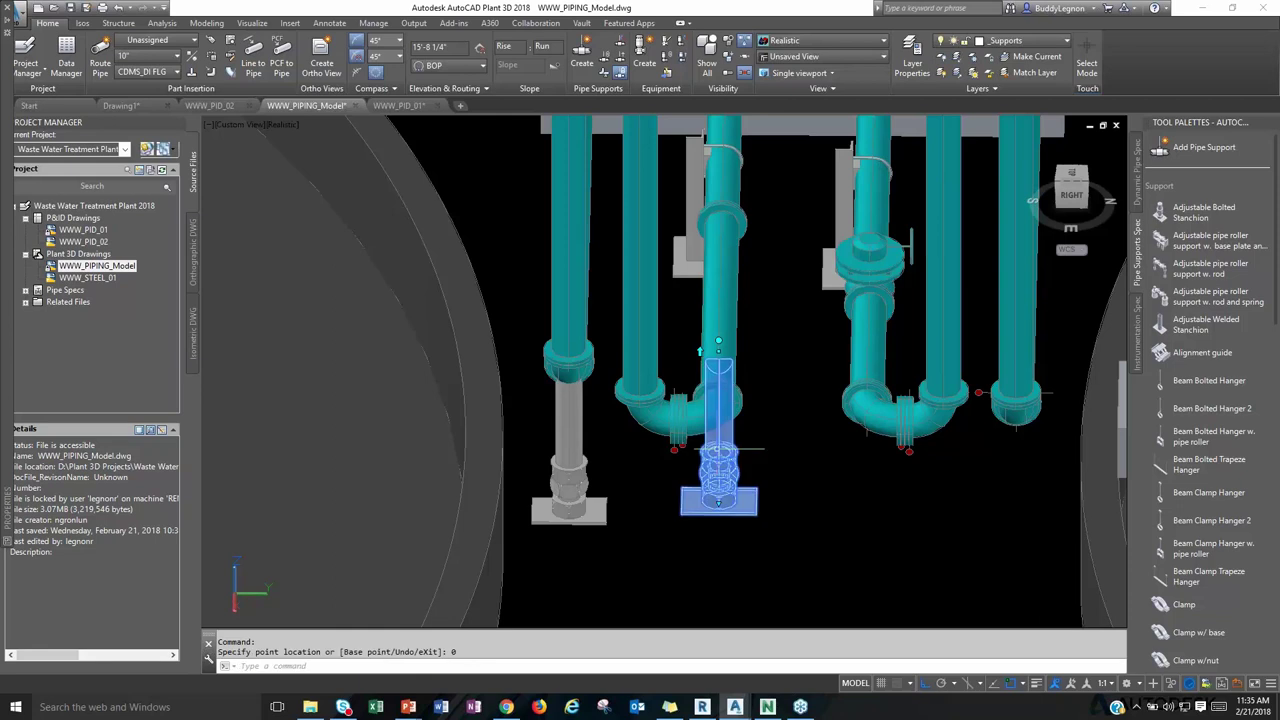
key("Escape")
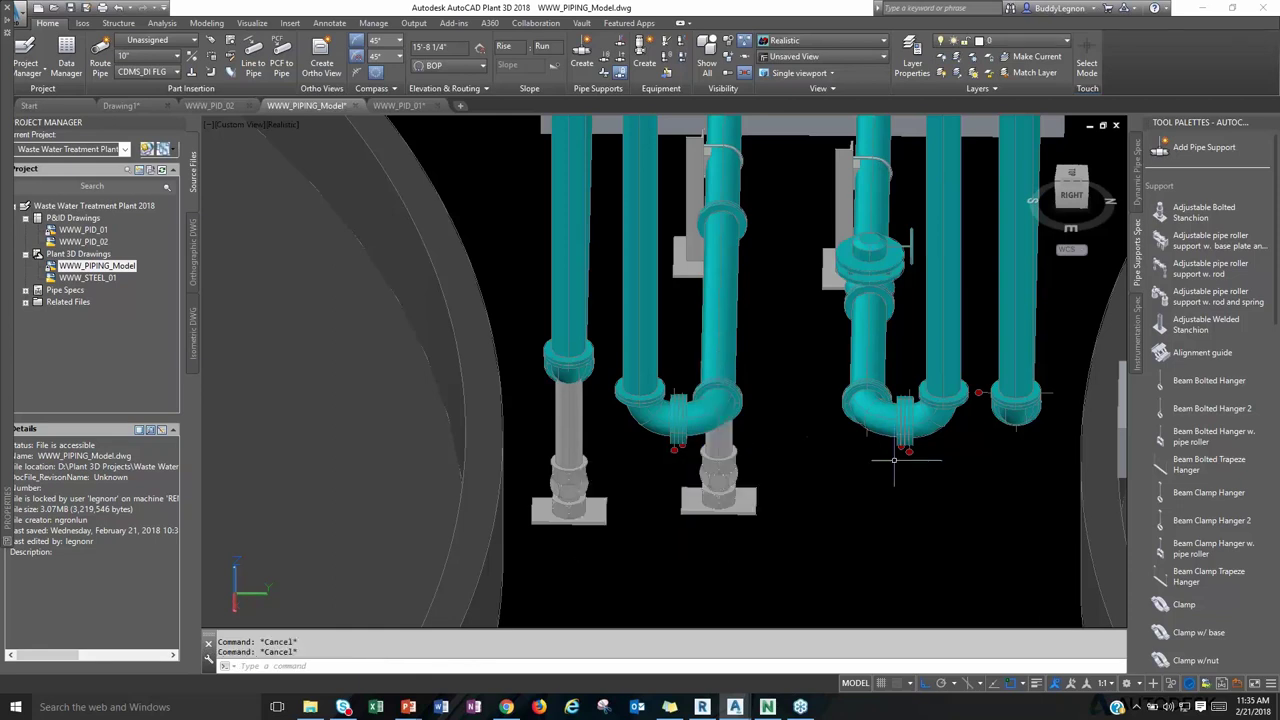
Set the stanchion beside the angled pipes to elevation 0.
middle_click_drag(910, 470, 862, 448, "shift")
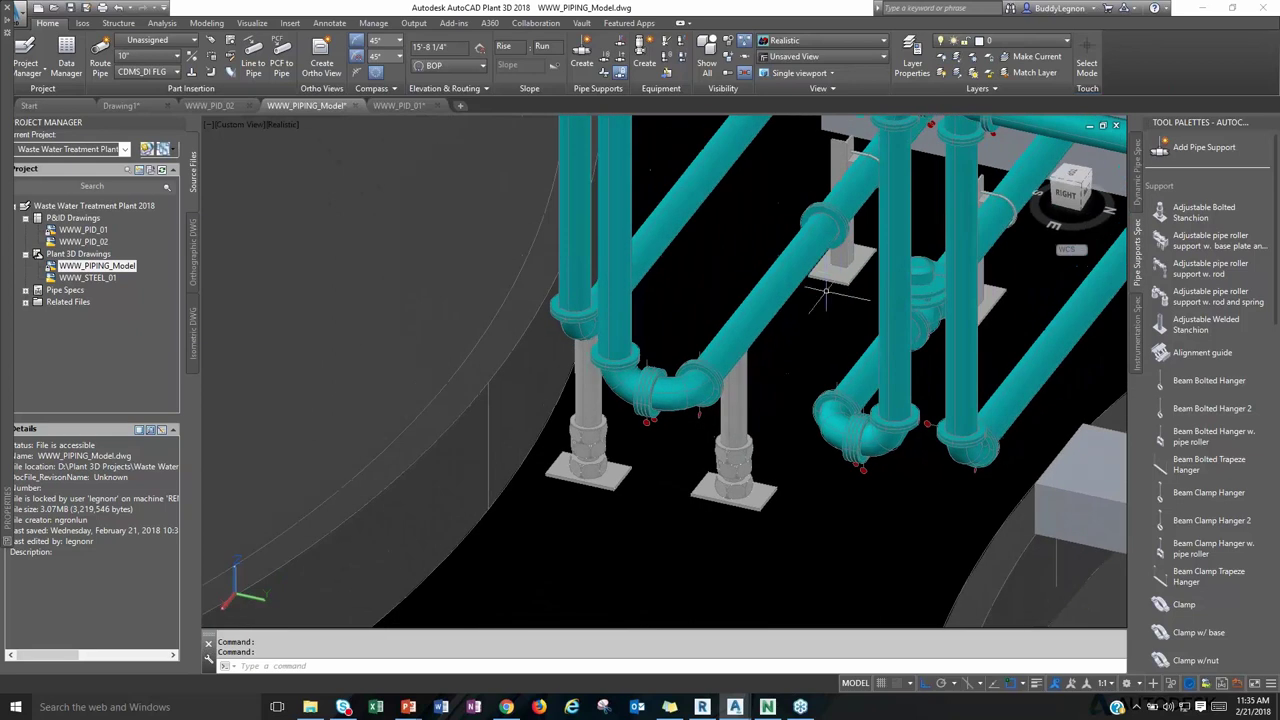
left_click(868, 268)
left_click(868, 268)
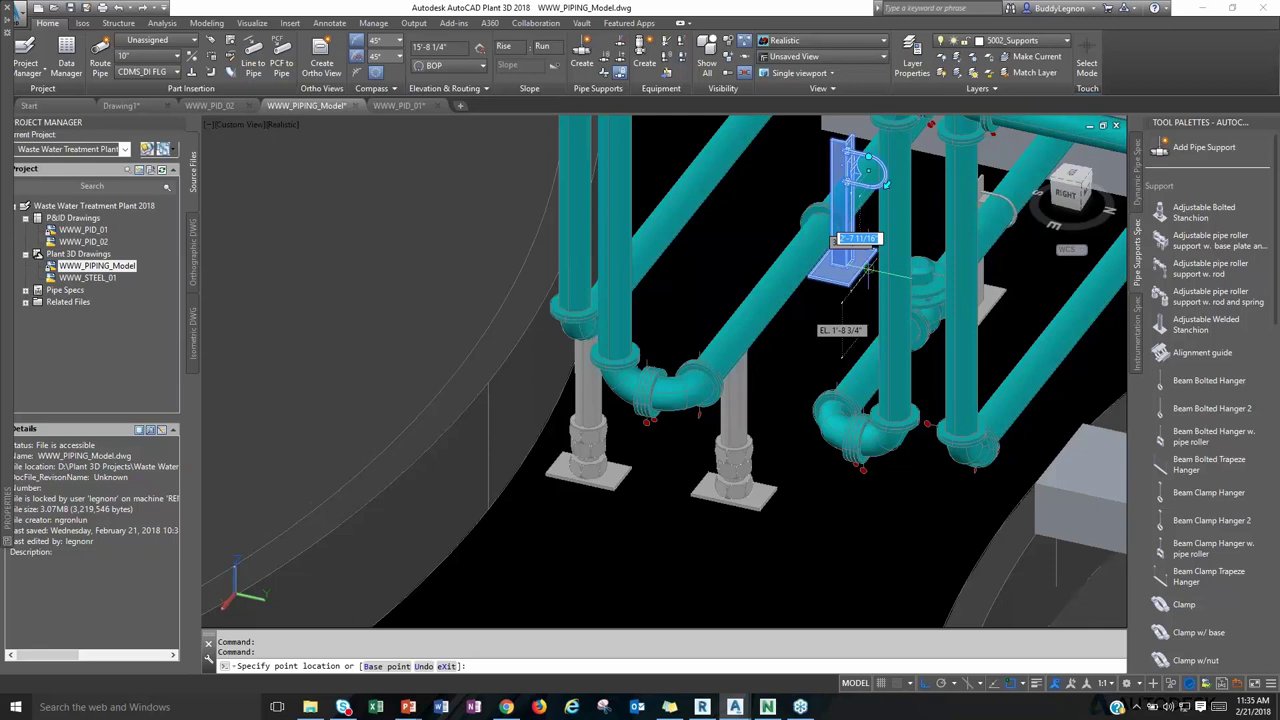
key("Tab")
type("0")
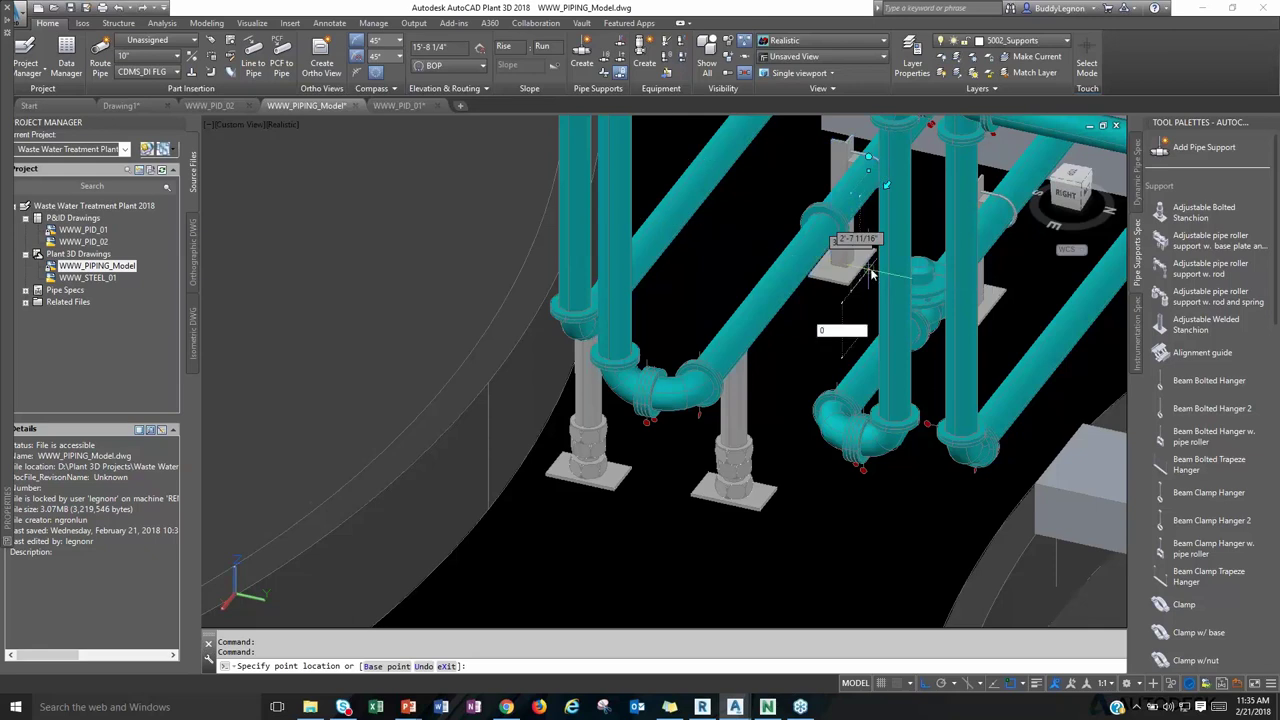
key("Return")
key("Escape")
key("Escape")
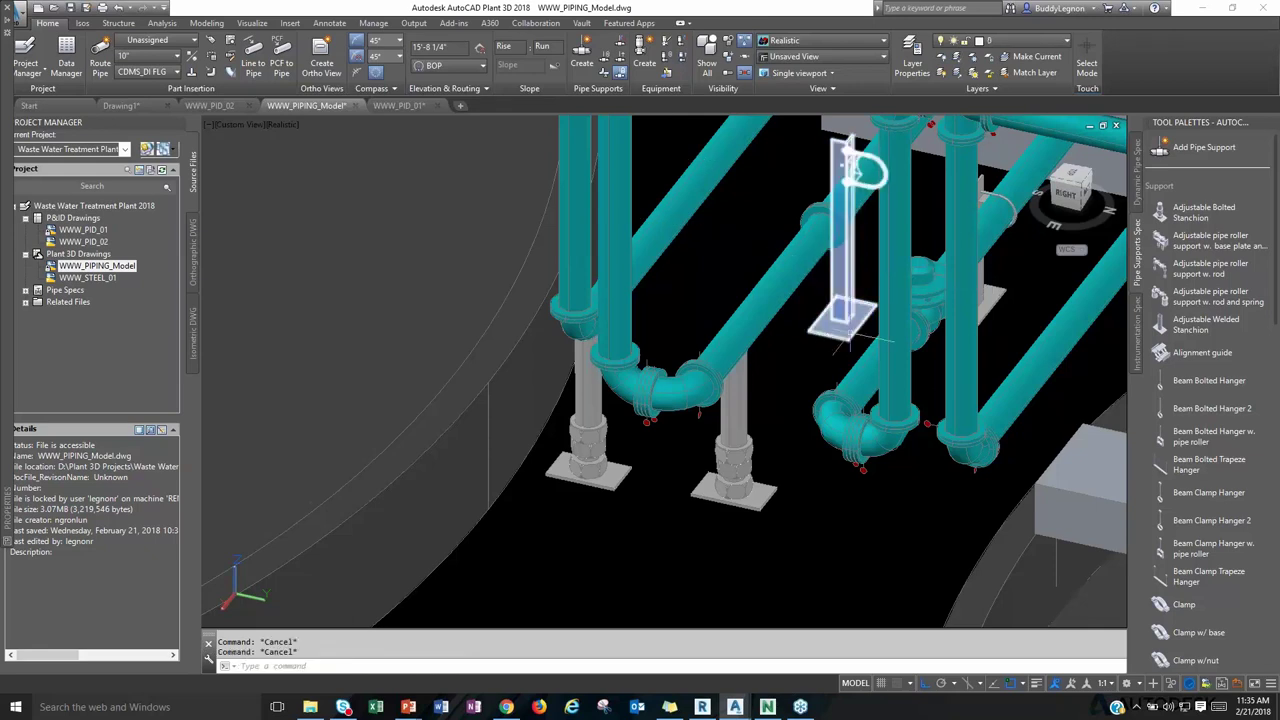
middle_click_drag(822, 340, 830, 437)
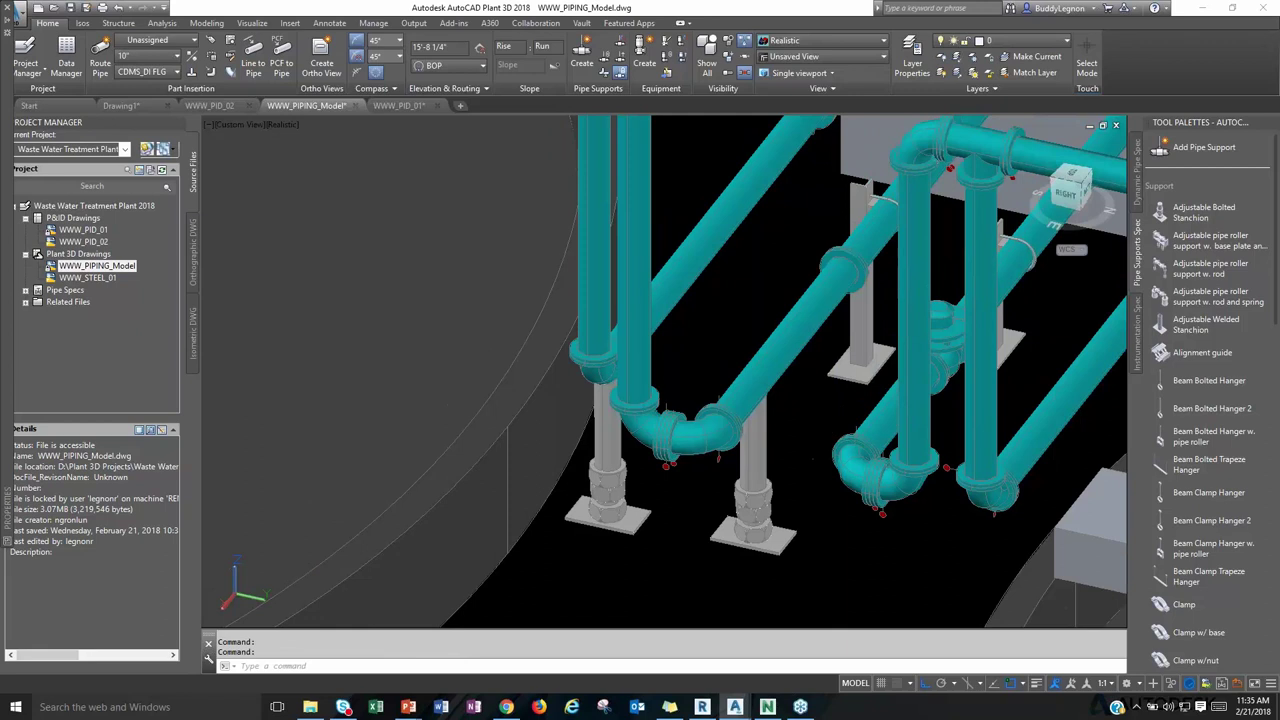
mouse_move(873, 363)
middle_mouse_down("shift")
mouse_move(792, 547)
mouse_move(807, 529)
mouse_move(866, 549)
mouse_move(749, 569)
mouse_move(720, 520)
middle_mouse_up("shift")
Open External References with XREF and select WWW_STEEL_01 among the project drawings.
scroll(757, 388, "down", 6)
middle_click_drag(590, 400, 716, 466, "shift")
type("x")
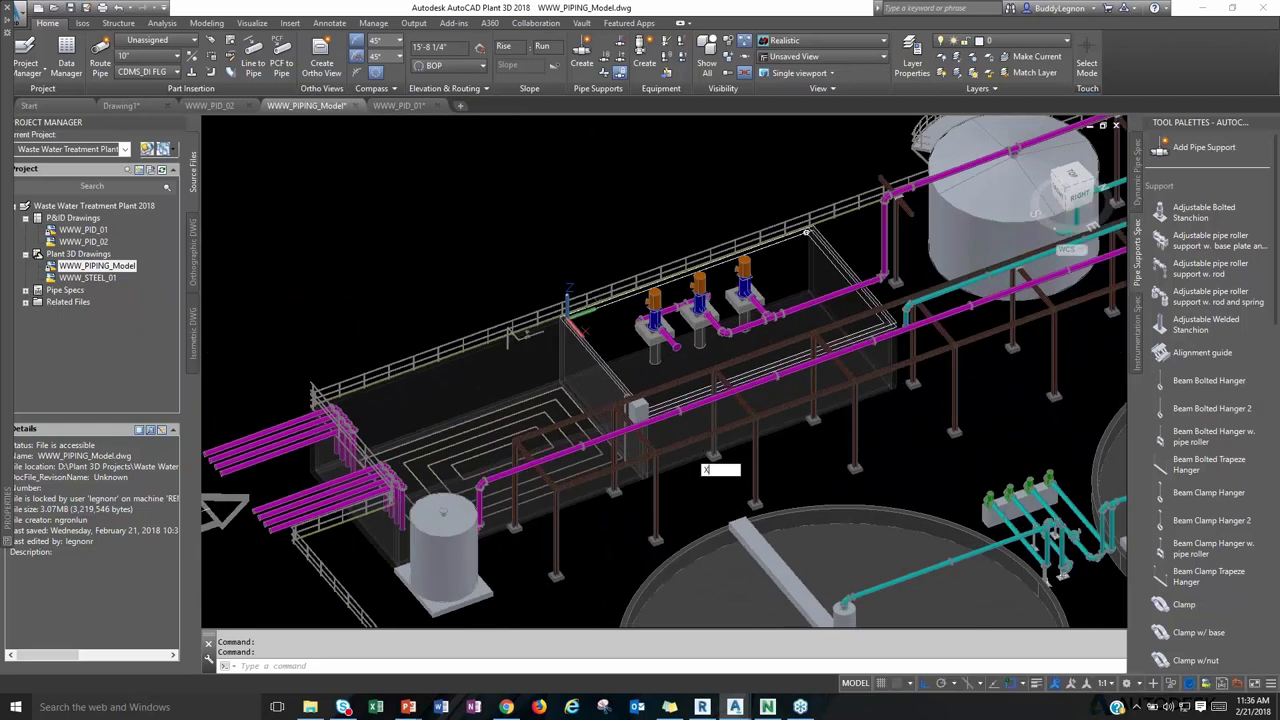
type("ref")
key("Return")
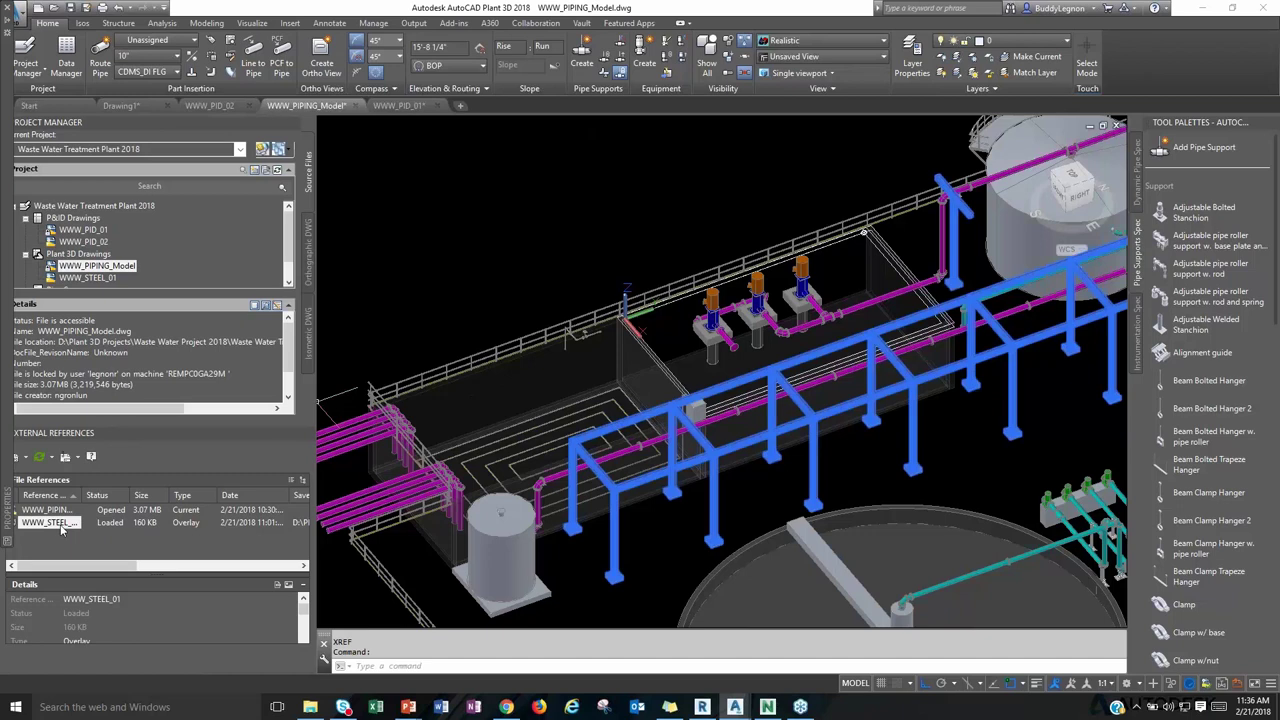
left_click(55, 523)
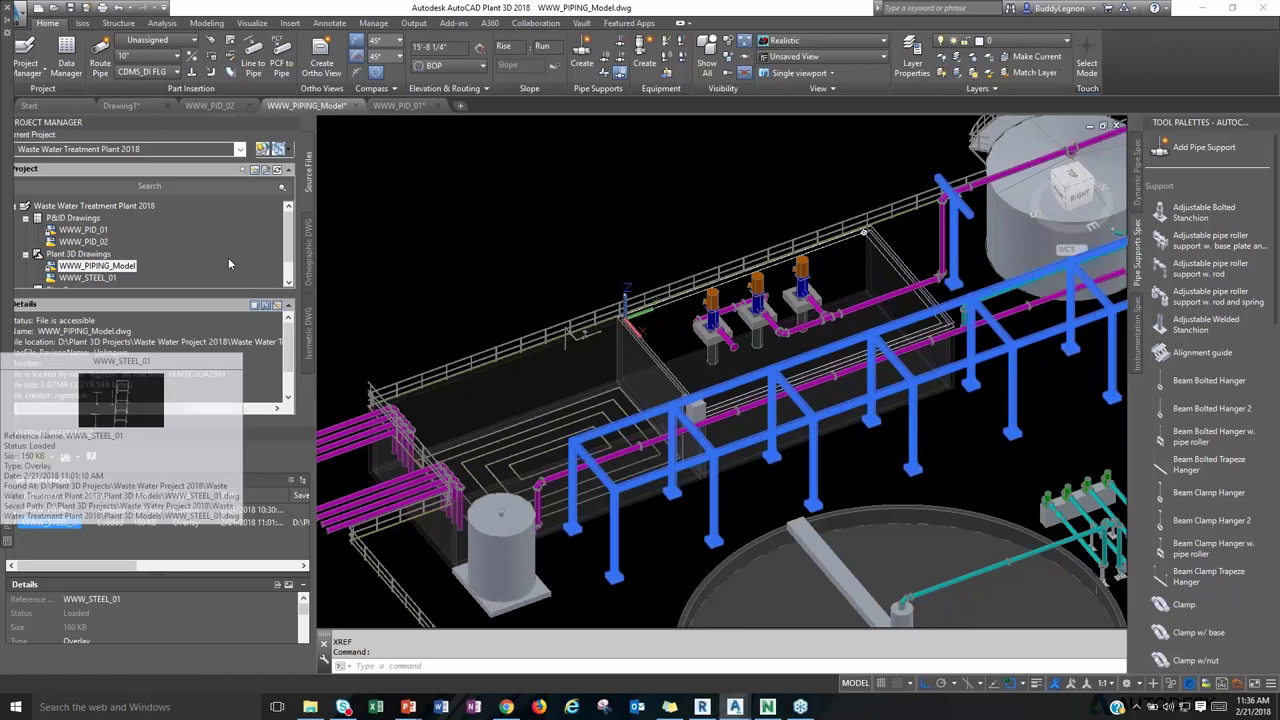
left_click(75, 263)
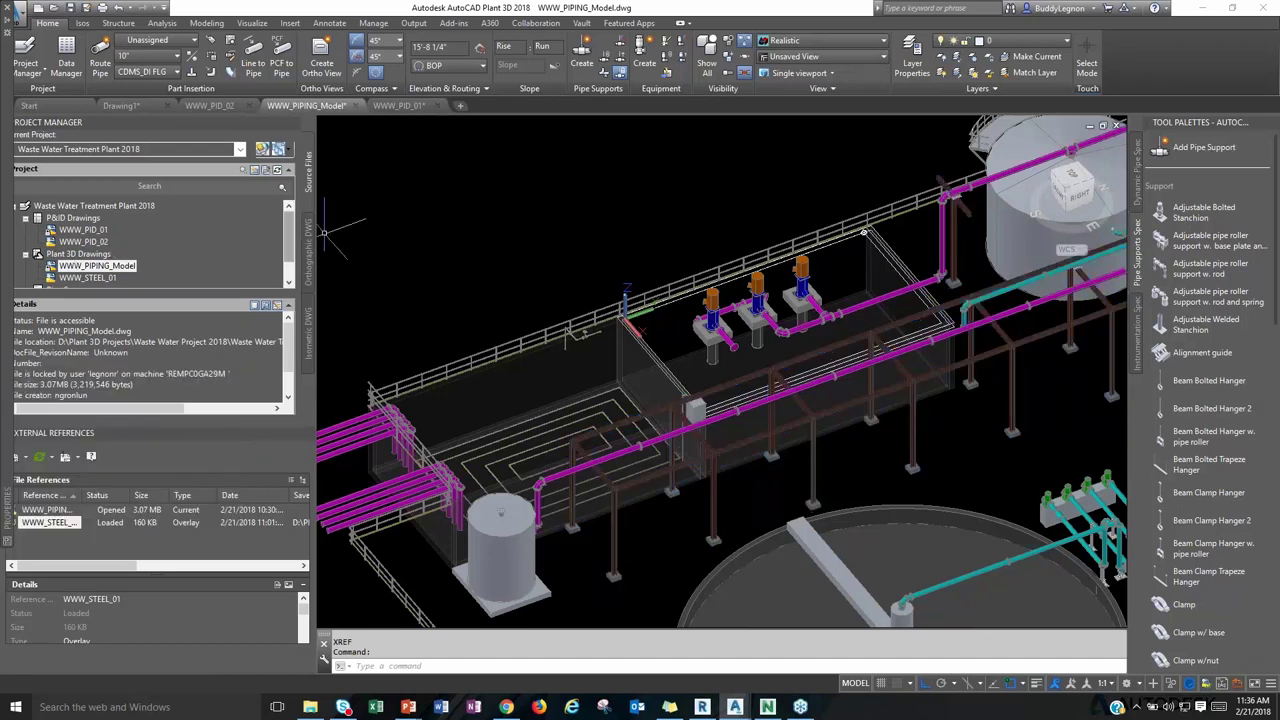
scroll(292, 240, "down", 1)
left_click(88, 266)
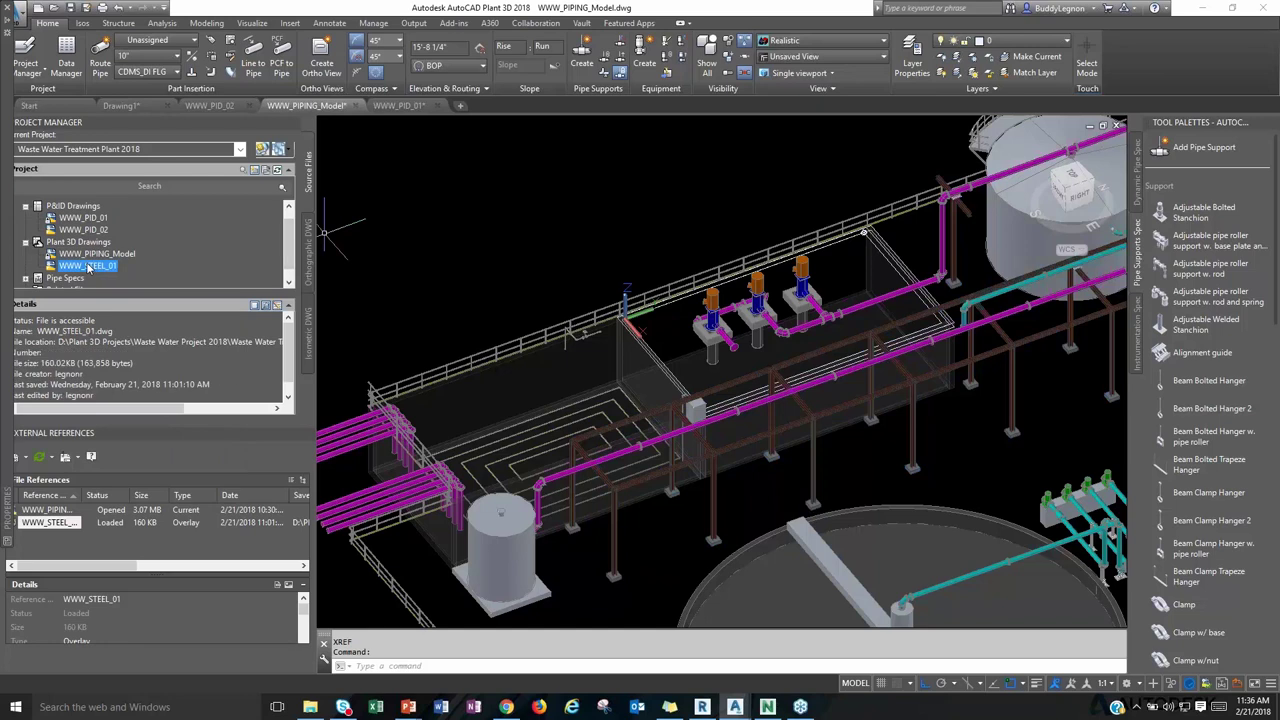
Open the WWW_STEEL_01 drawing and select the thin steel column.
double_click(88, 266)
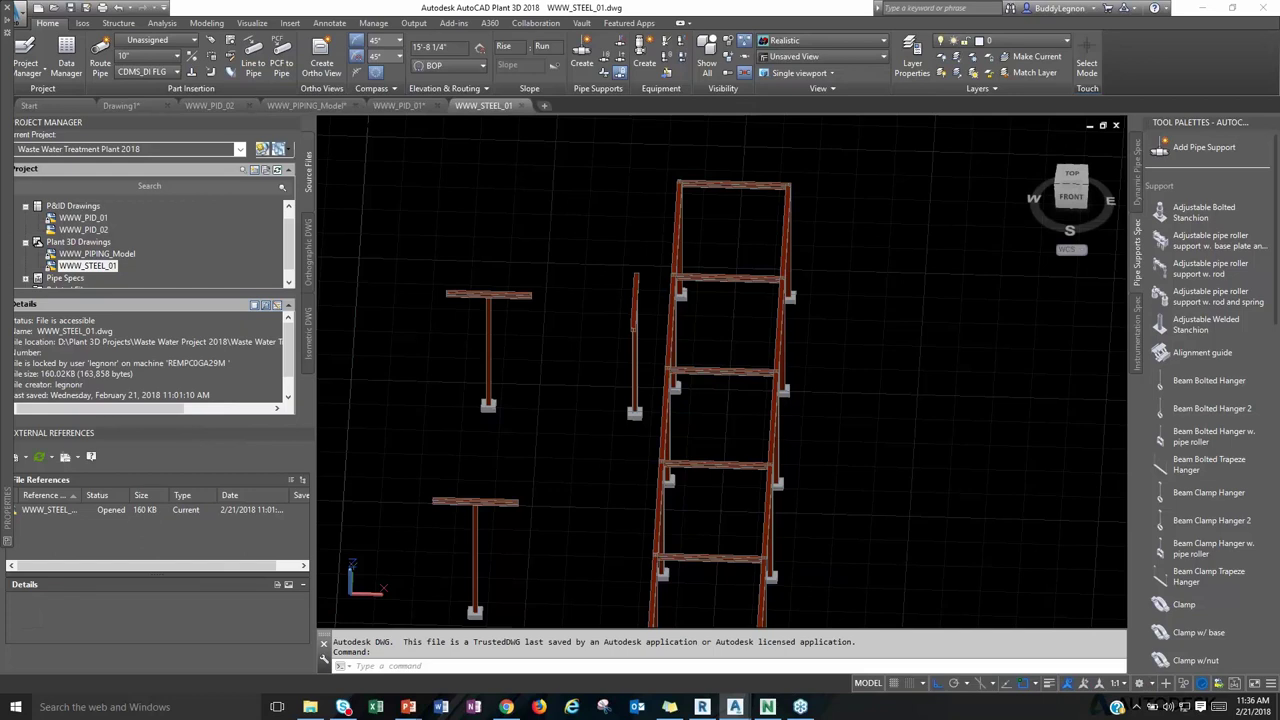
middle_click_drag(618, 548, 640, 462)
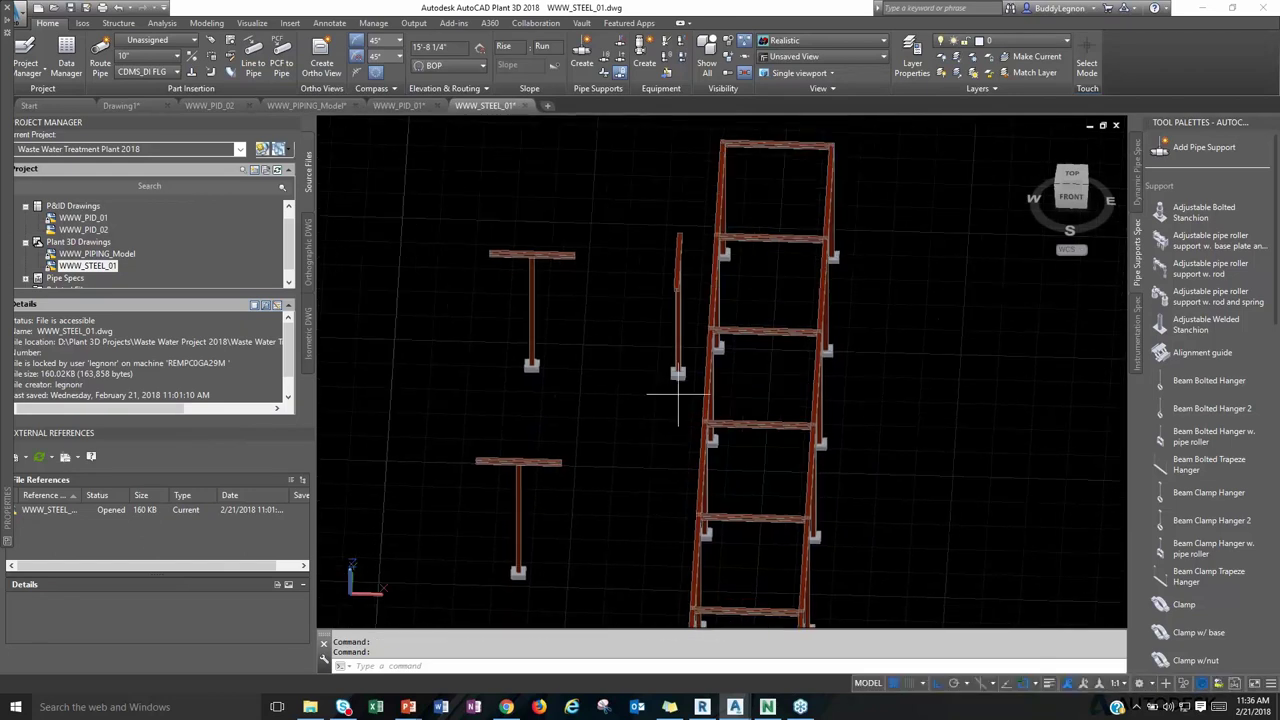
left_click(702, 394)
left_click(660, 231)
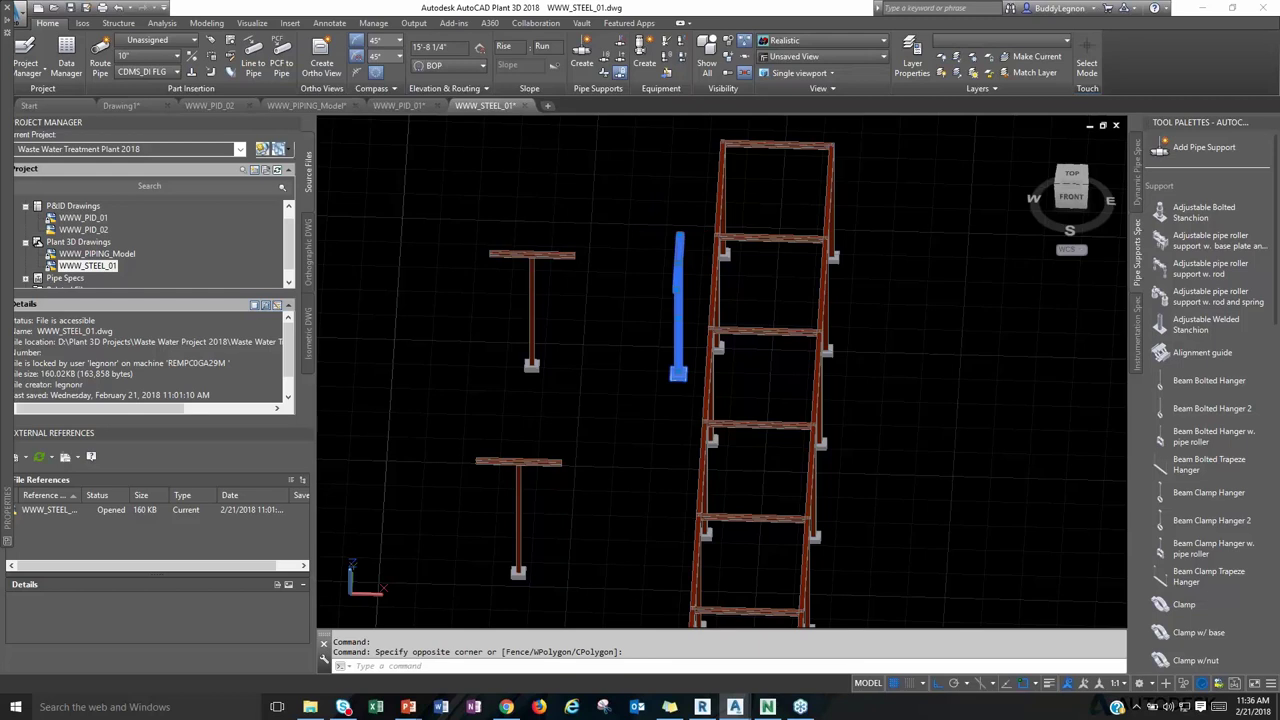
Move the column 1' left, save the steel drawing, and return to WWW_PIPING_Model.
type("m")
key("Return")
left_click(670, 412)
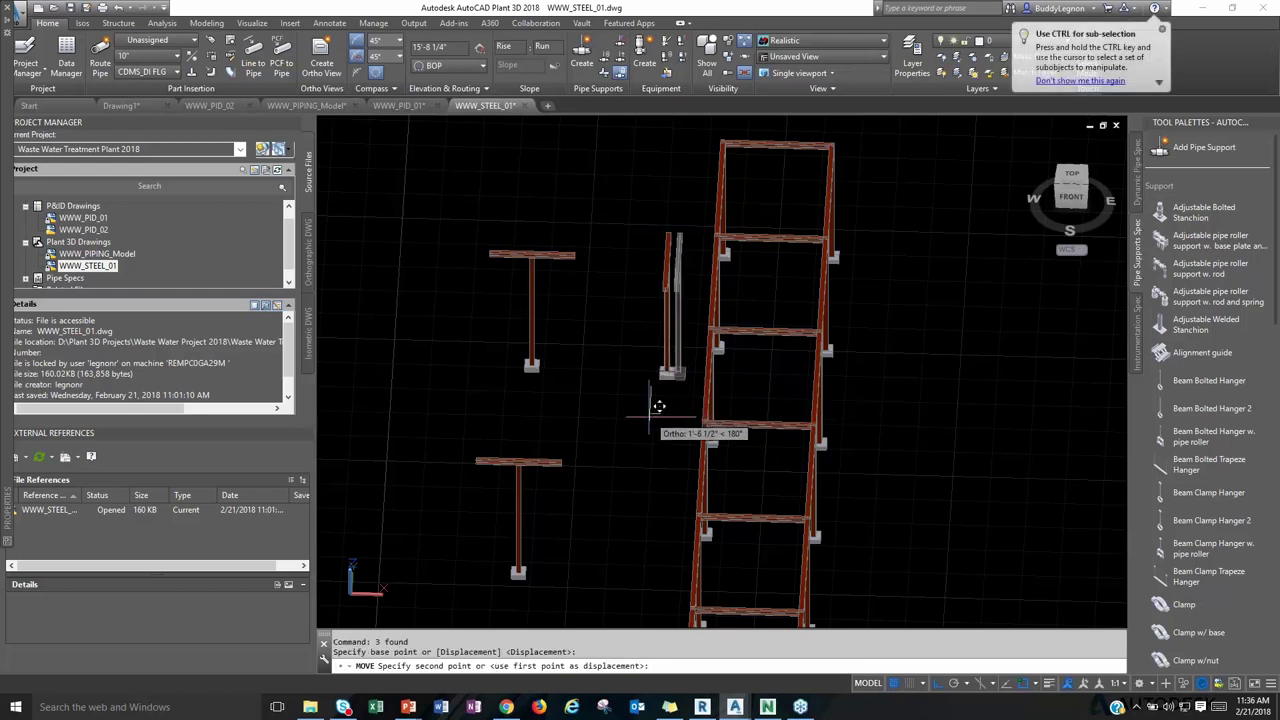
type("1'")
key("Return")
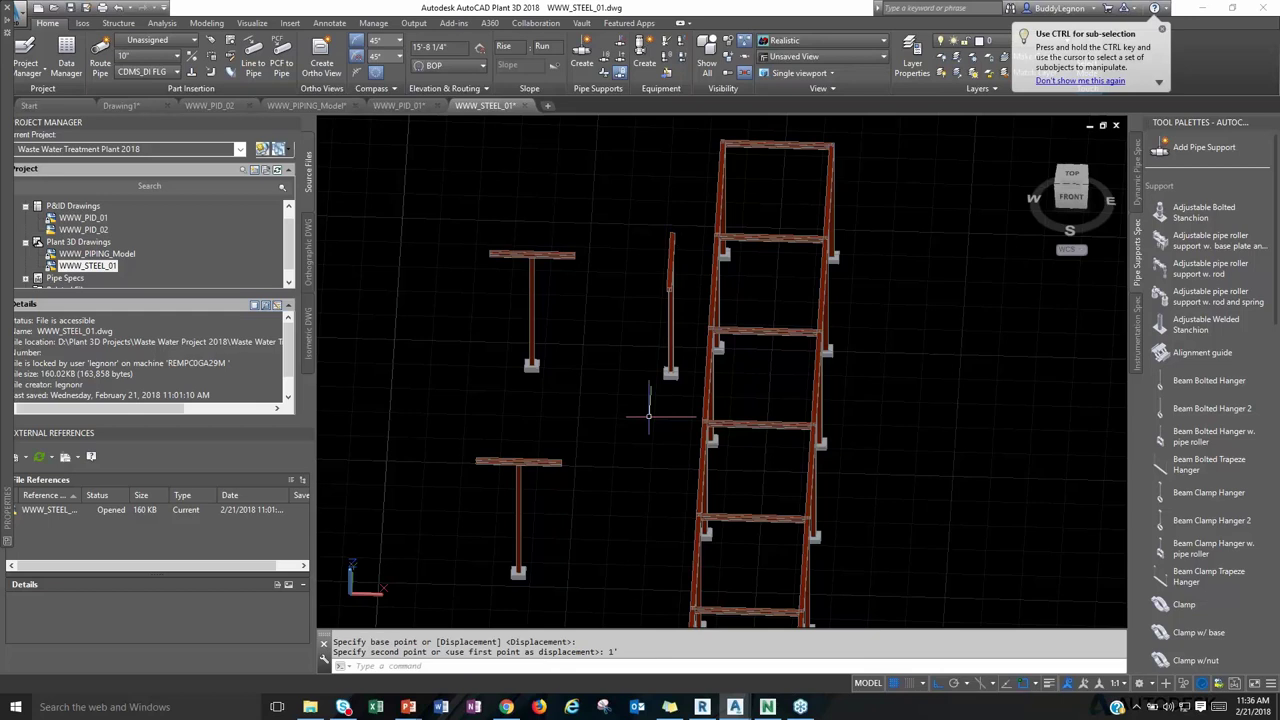
left_click(110, 7)
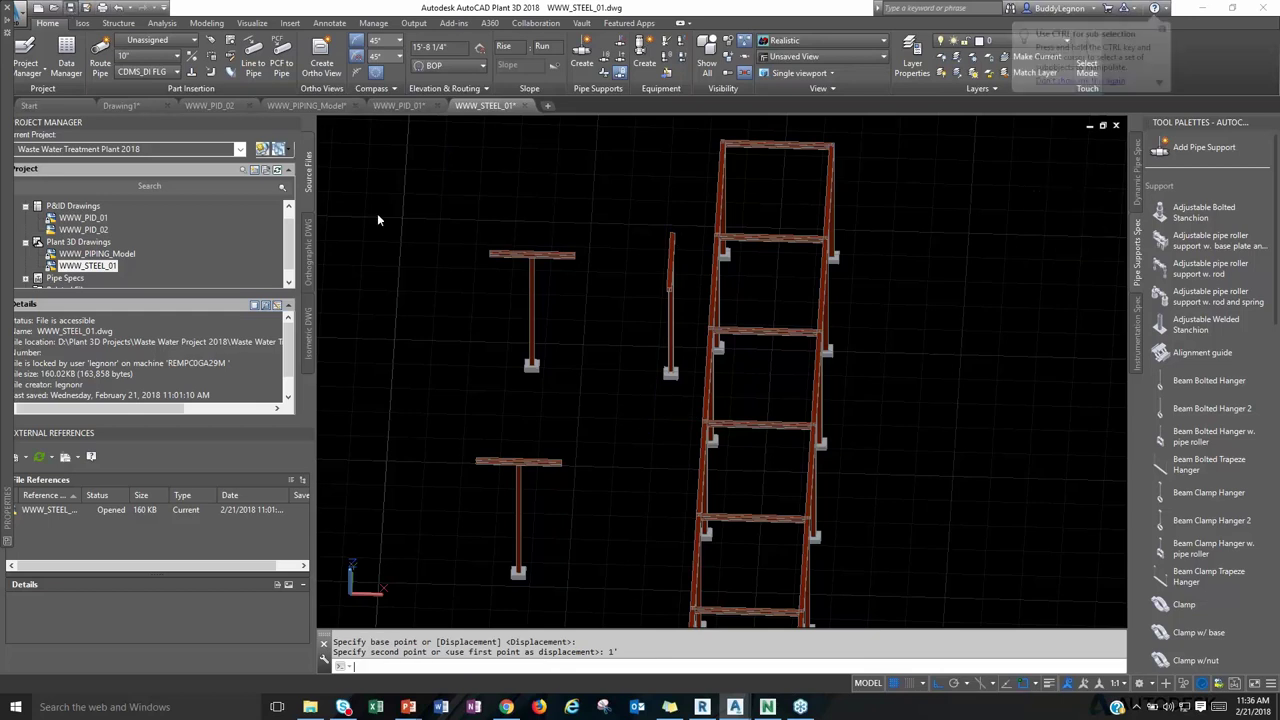
left_click(308, 106)
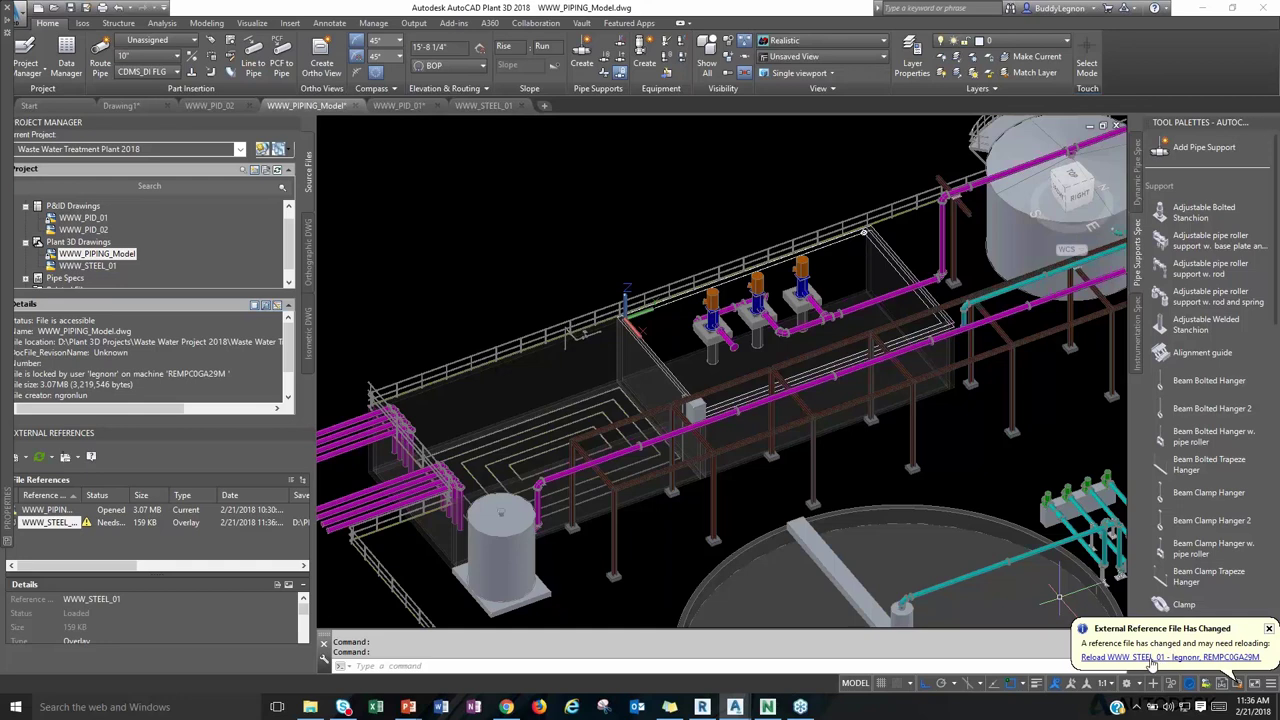
Reload the WWW_STEEL_01 overlay and orbit around the tanks and pump header to inspect it.
left_click(1151, 660)
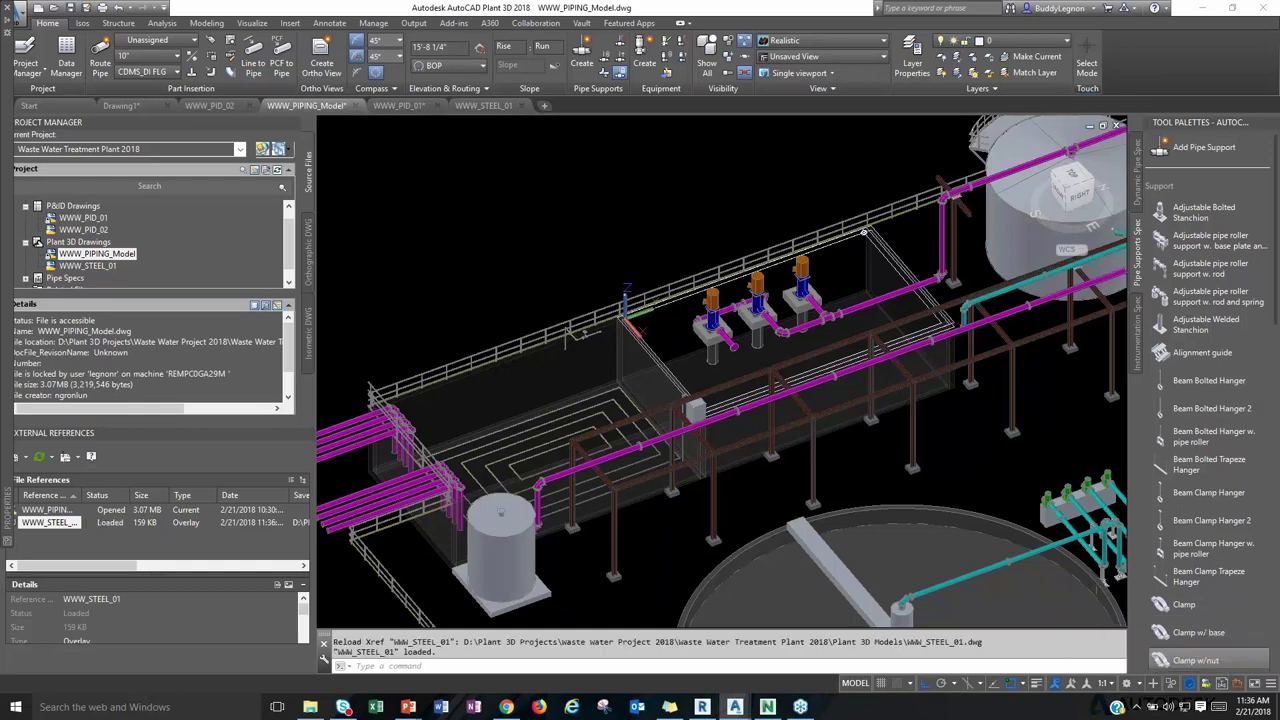
middle_click_drag(979, 475, 834, 535)
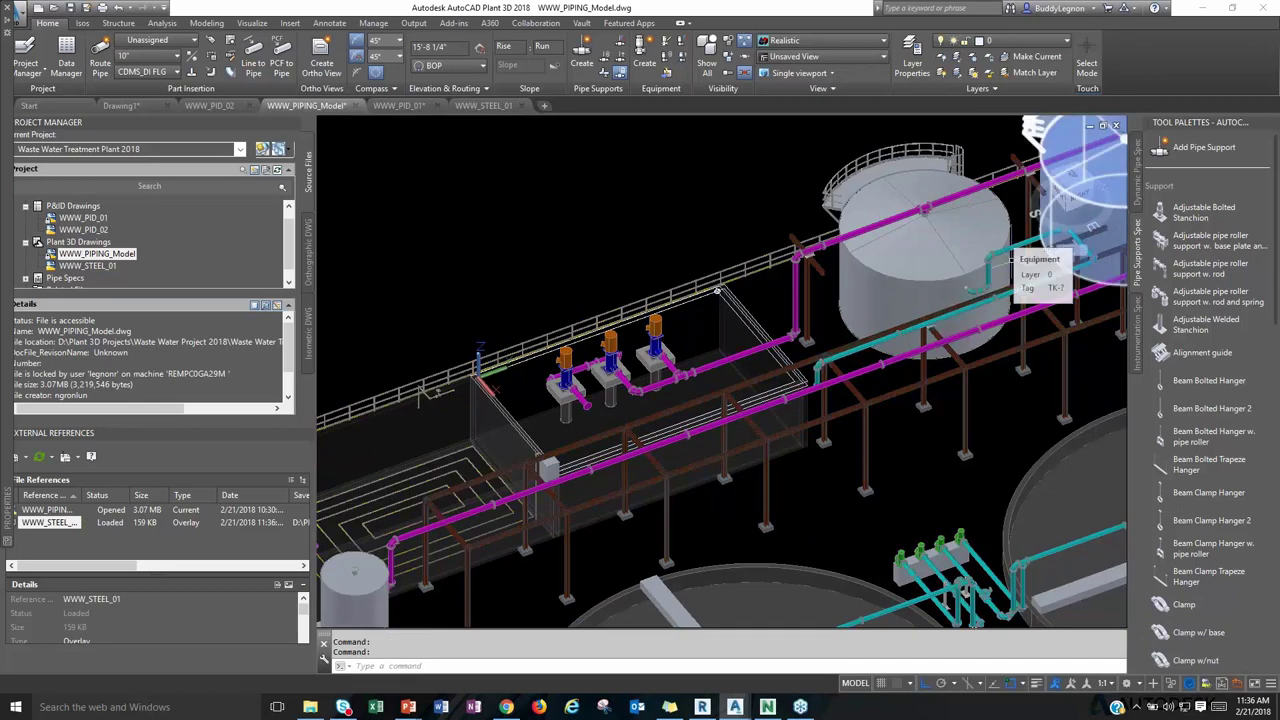
left_click(1065, 243)
scroll(936, 331, "up", 2)
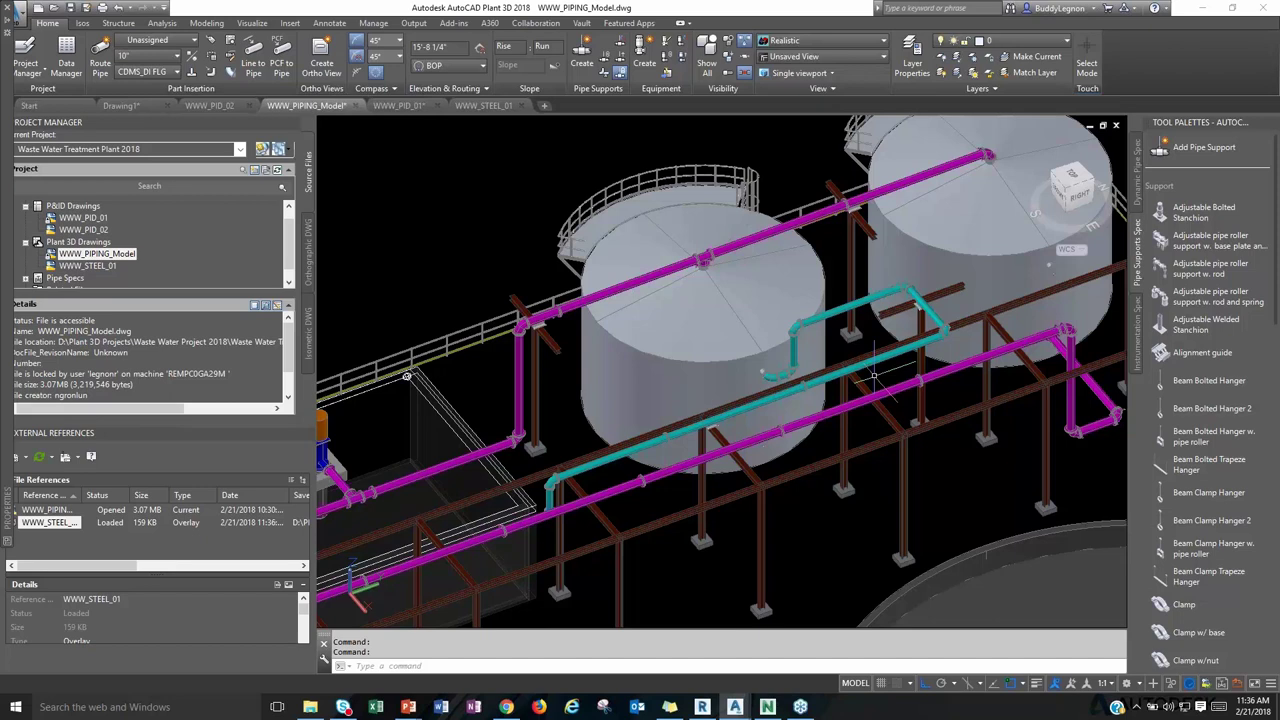
middle_click_drag(407, 375, 908, 498, "shift")
middle_click_drag(811, 614, 756, 457)
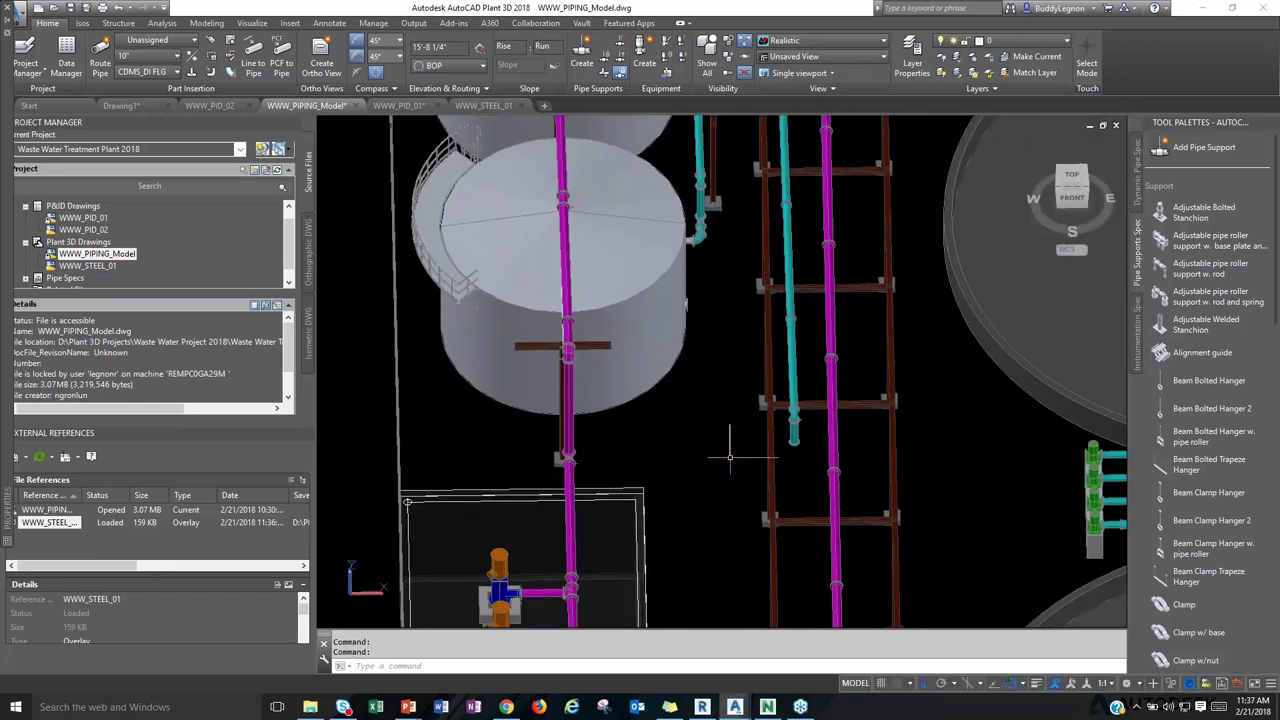
middle_click_drag(407, 503, 760, 423, "shift")
scroll(755, 457, "up", 3)
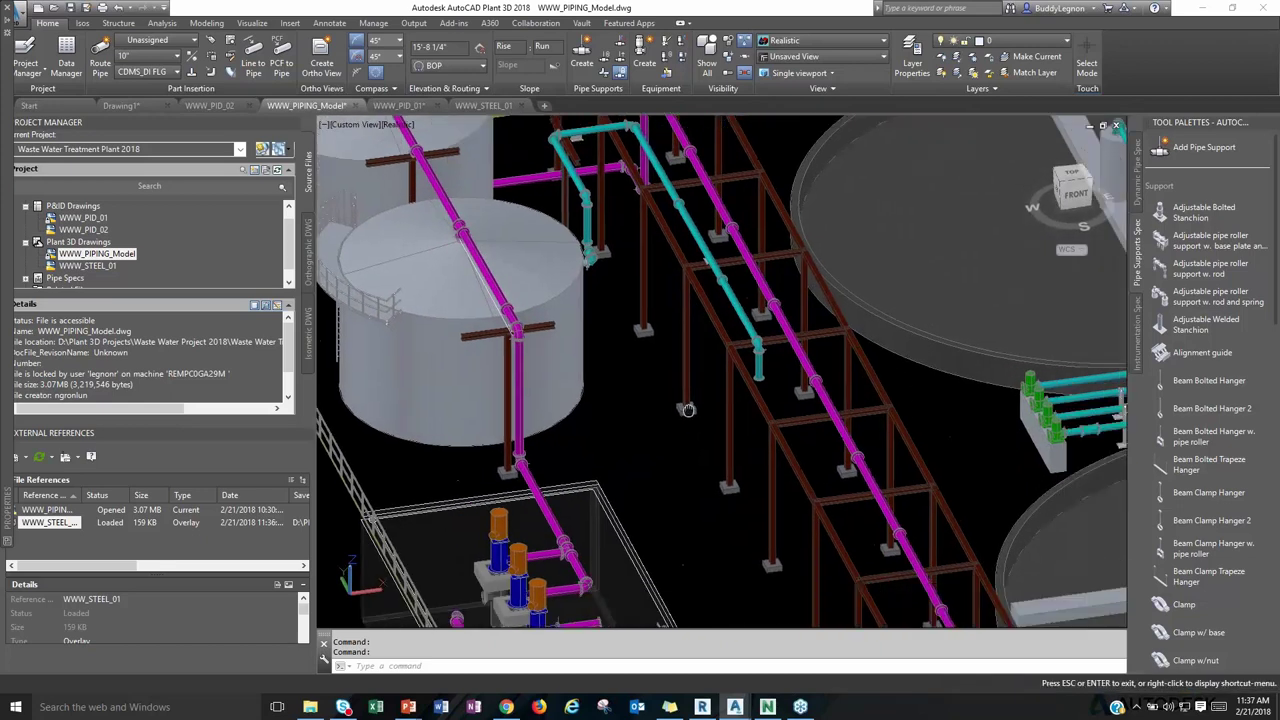
middle_click_drag(878, 435, 697, 457)
middle_click_drag(661, 413, 697, 463)
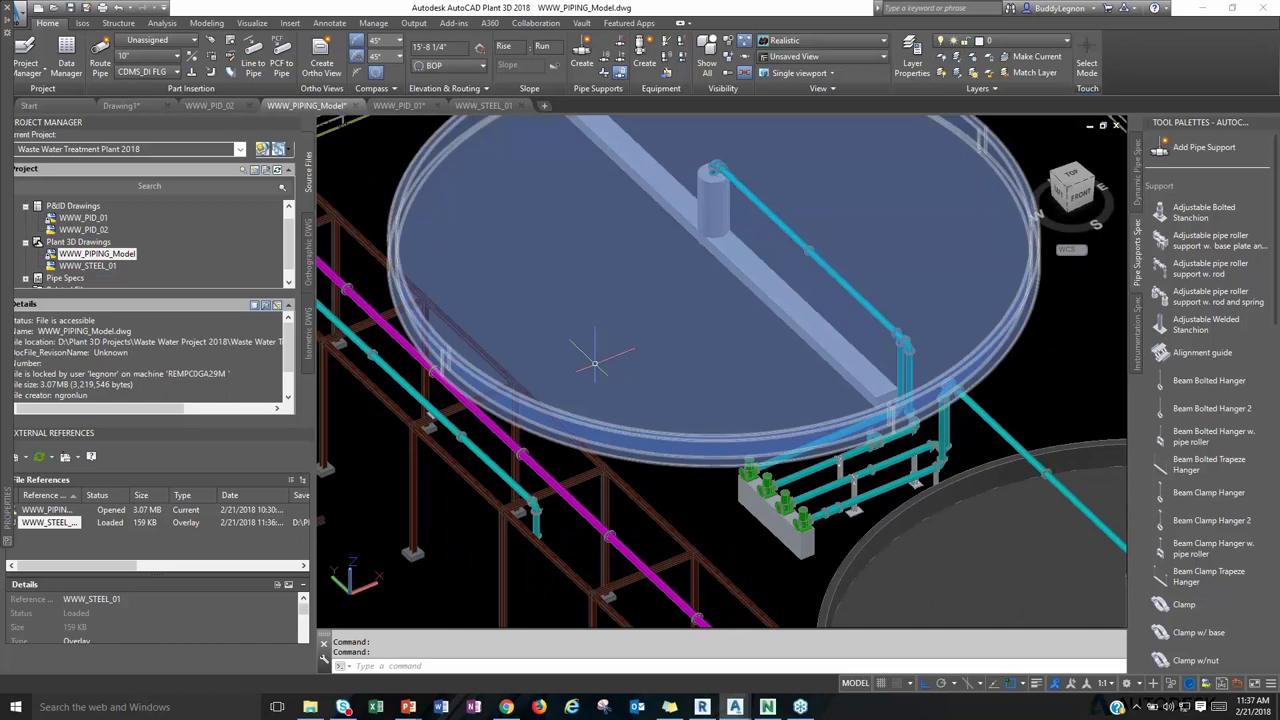
Zoom to the plant's extents and save WWW_PIPING_Model.
key("Return")
type("e")
key("Return")
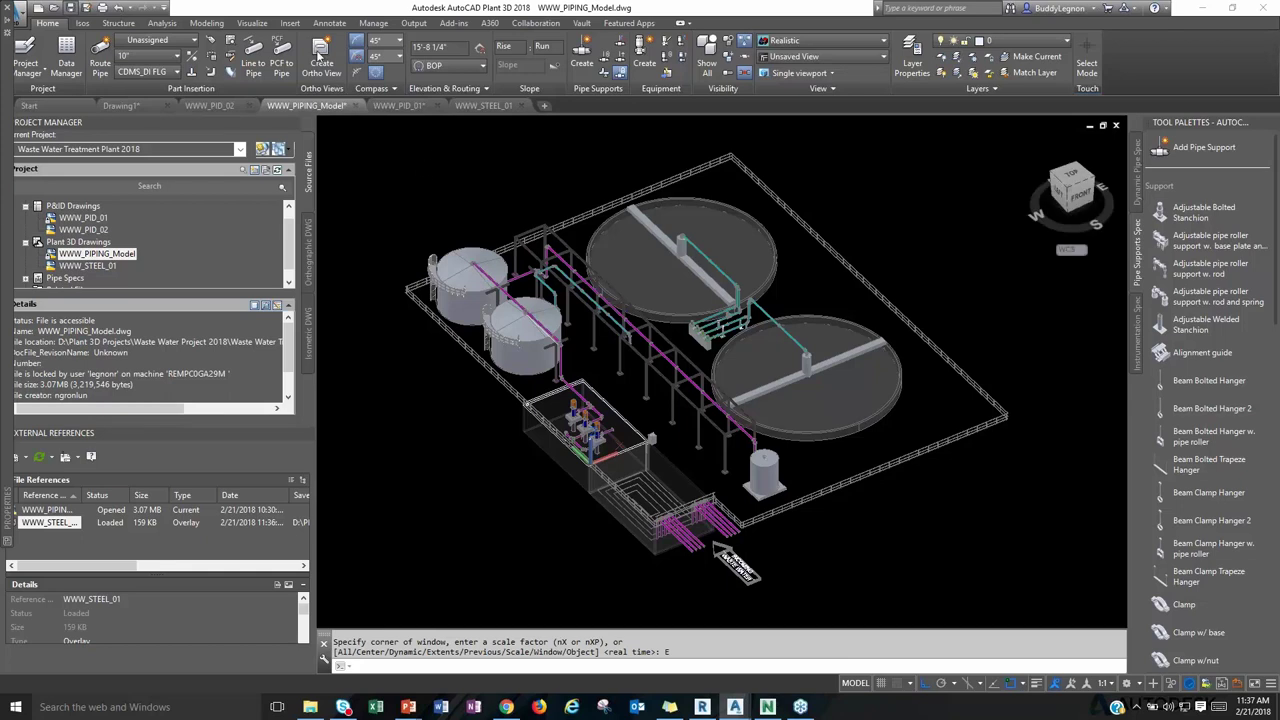
key("ctrl+s")
Create a new orthographic drawing named WWW_ORTHO_01.
left_click(321, 62)
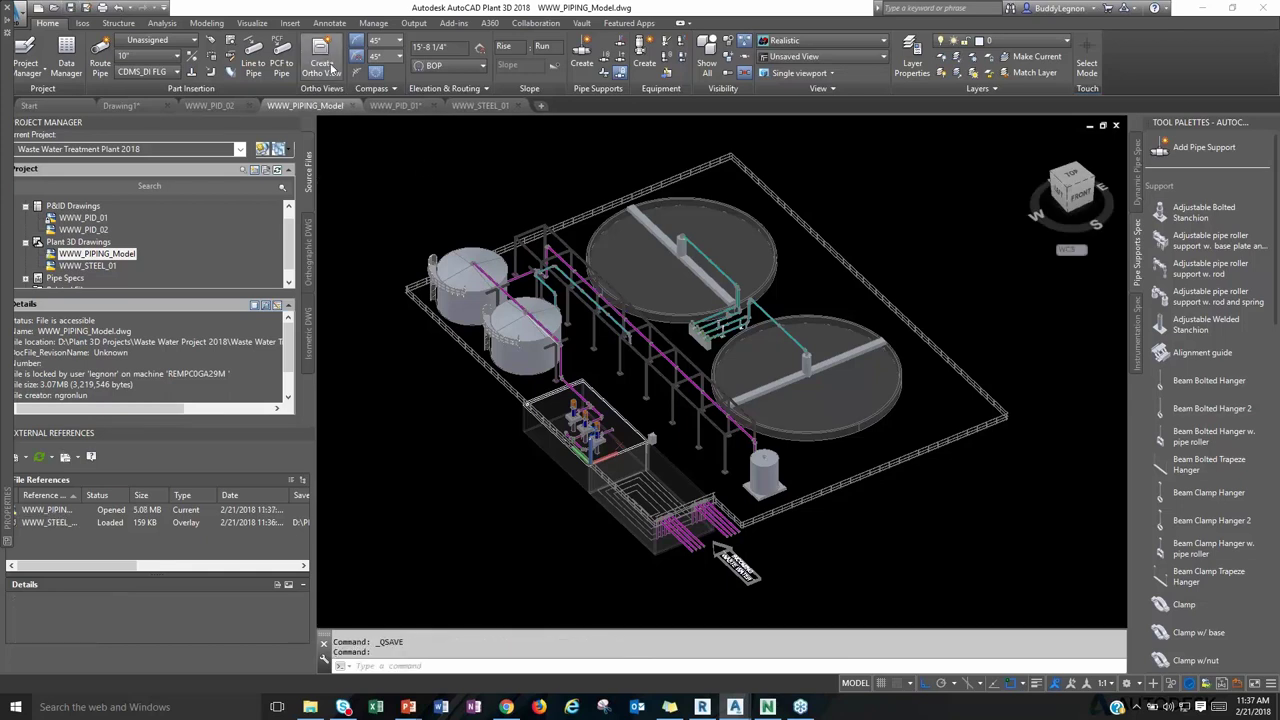
left_click(609, 404)
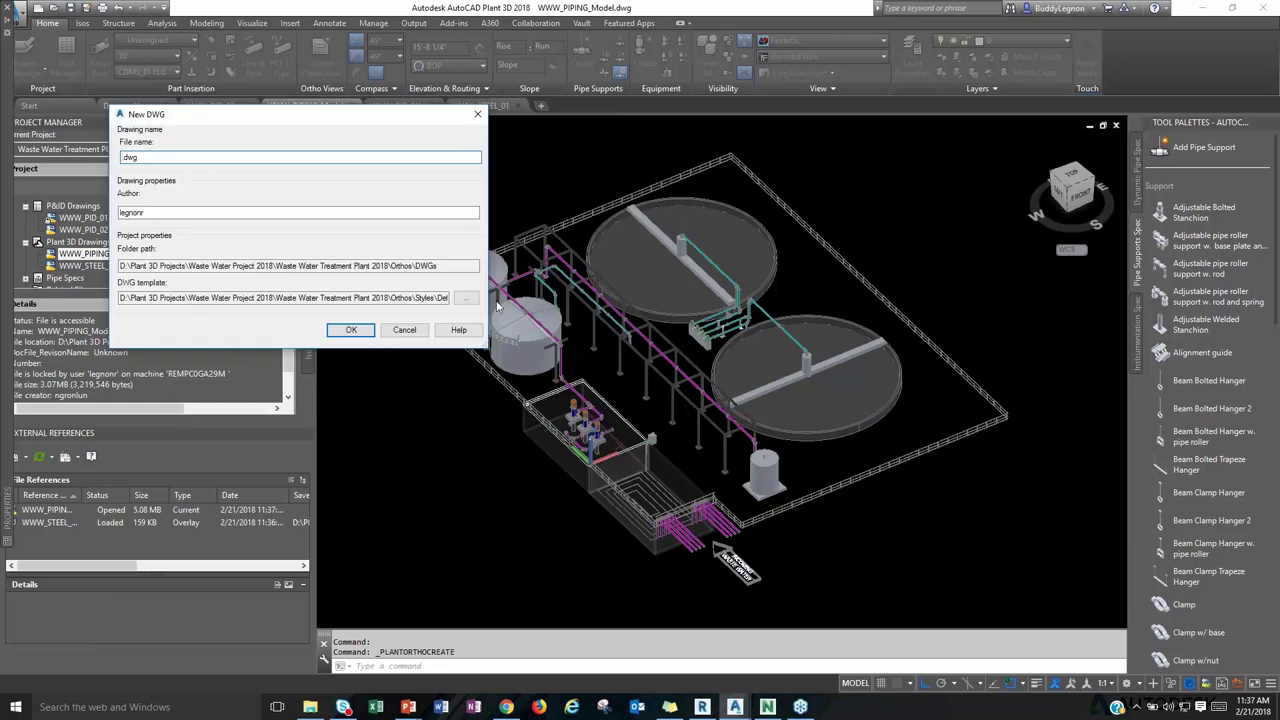
type("ww")
key("BackSpace")
key("BackSpace")
type("W")
left_click(354, 331)
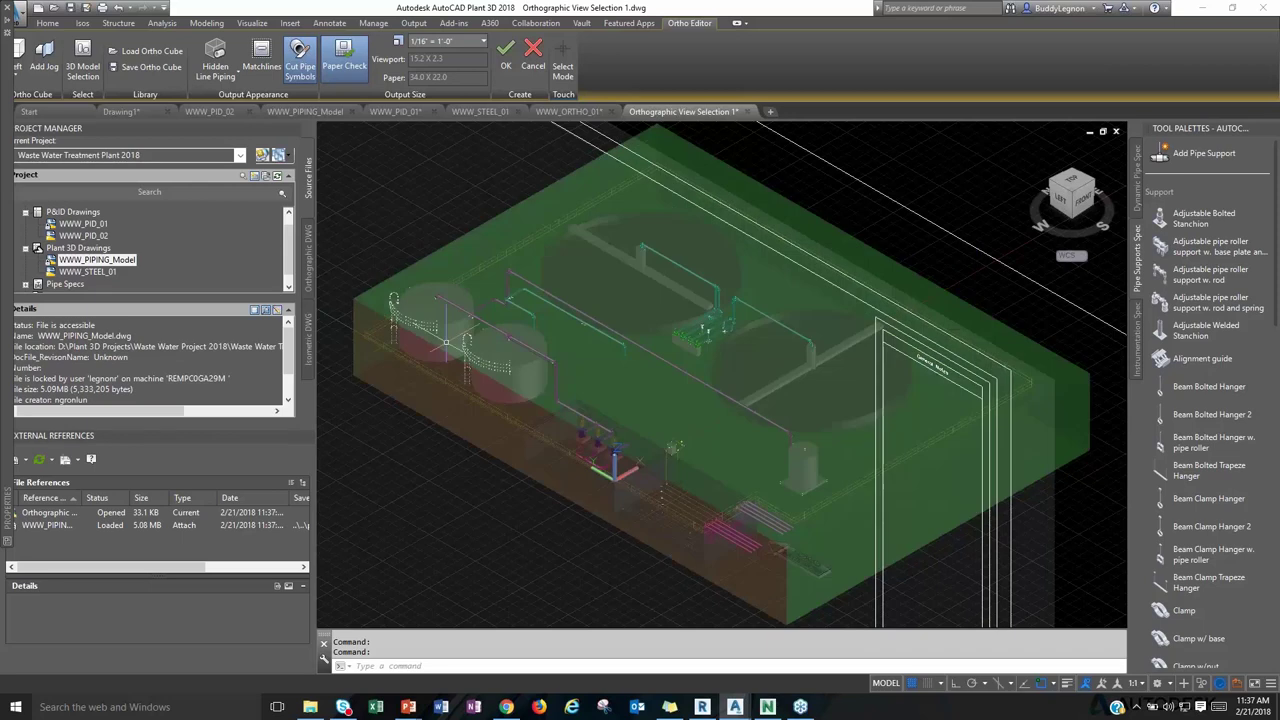
Turn Paper Check off, set the ortho cube direction to Top, and view it from Front.
left_click(344, 58)
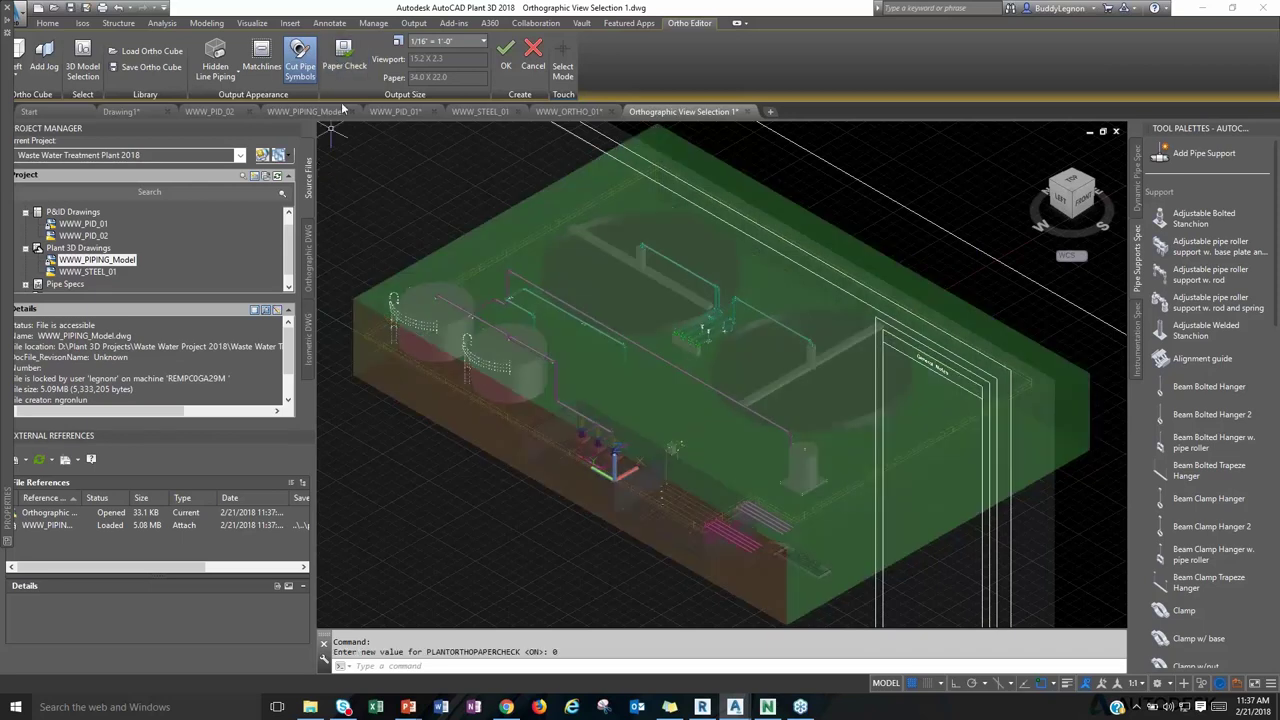
left_click(297, 62)
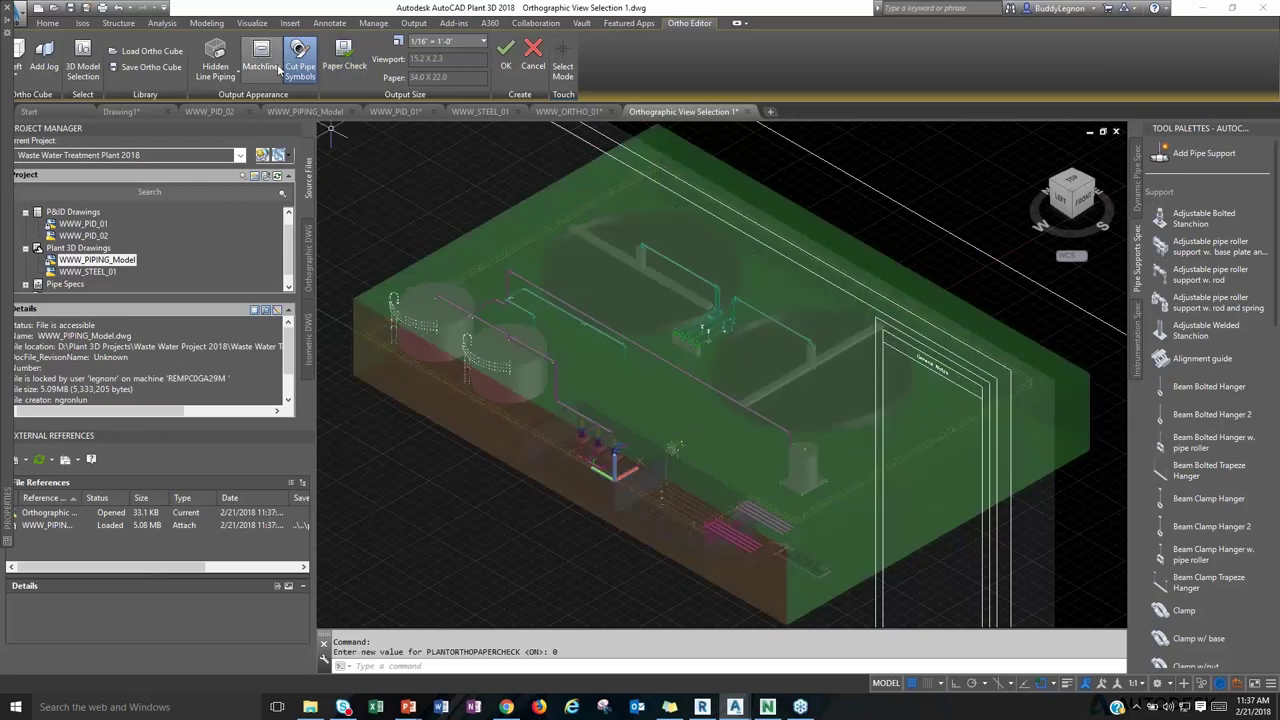
mouse_move(4, 90)
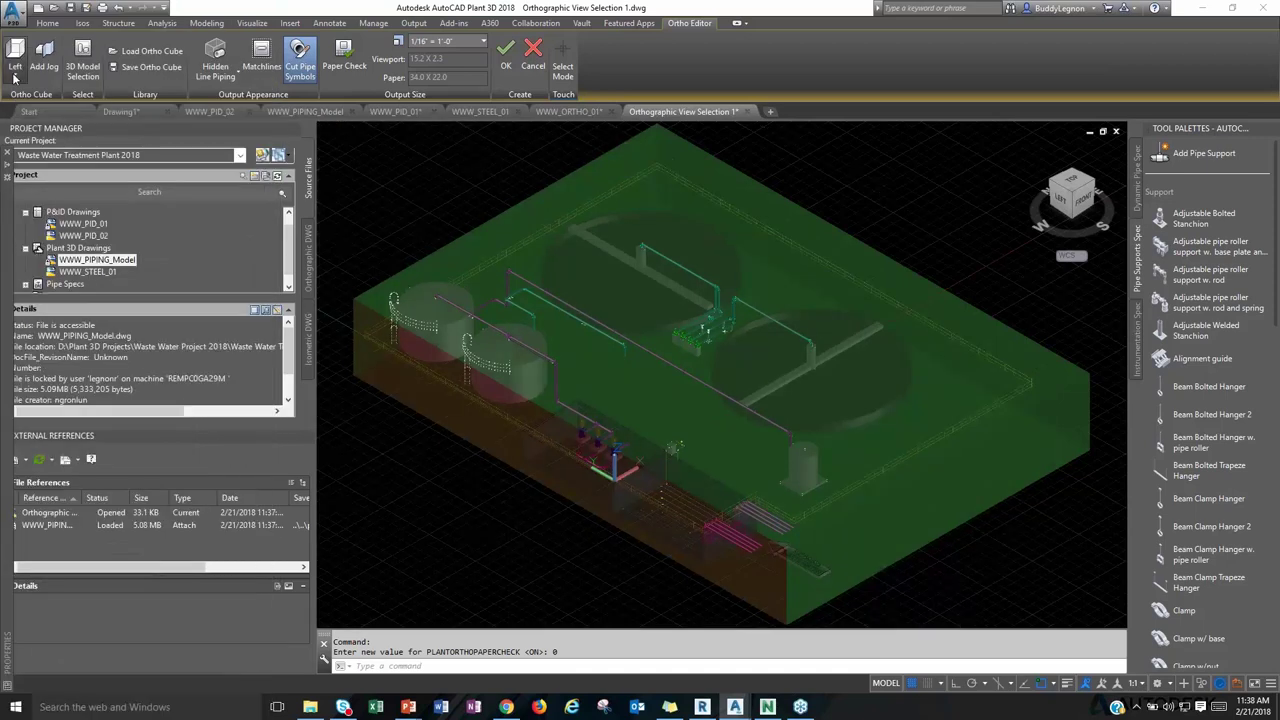
left_click(14, 75)
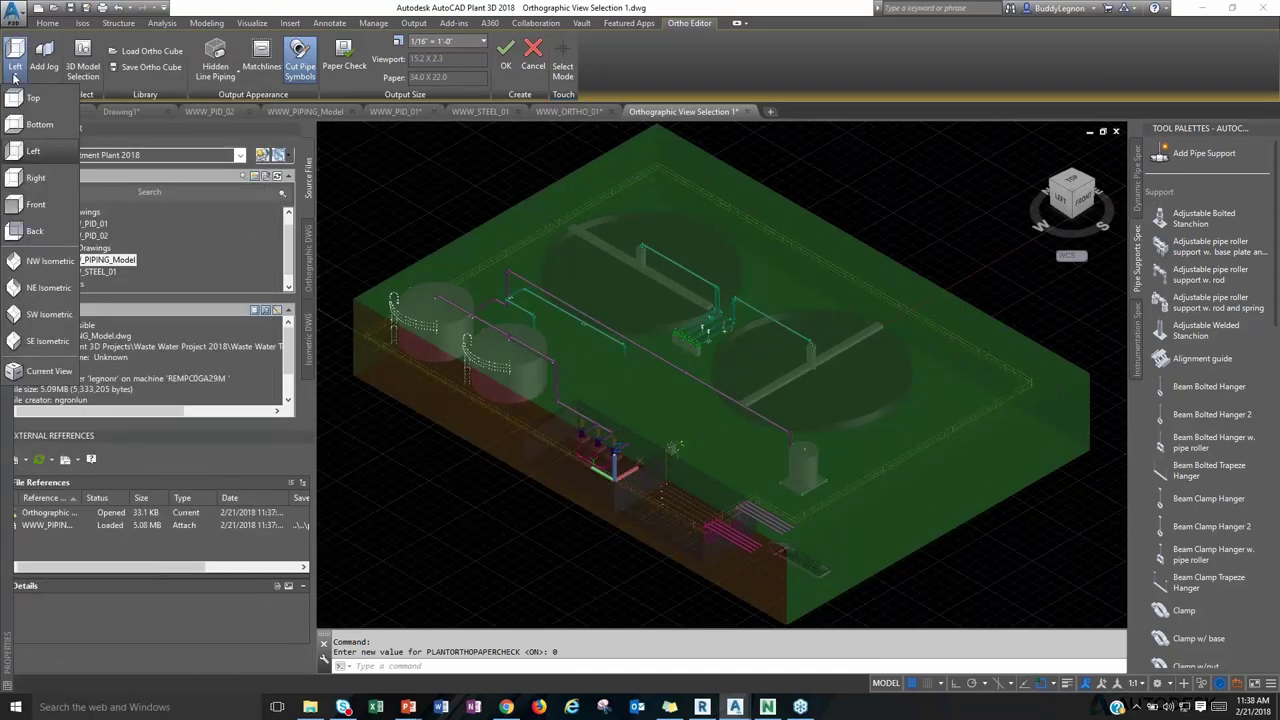
left_click(34, 99)
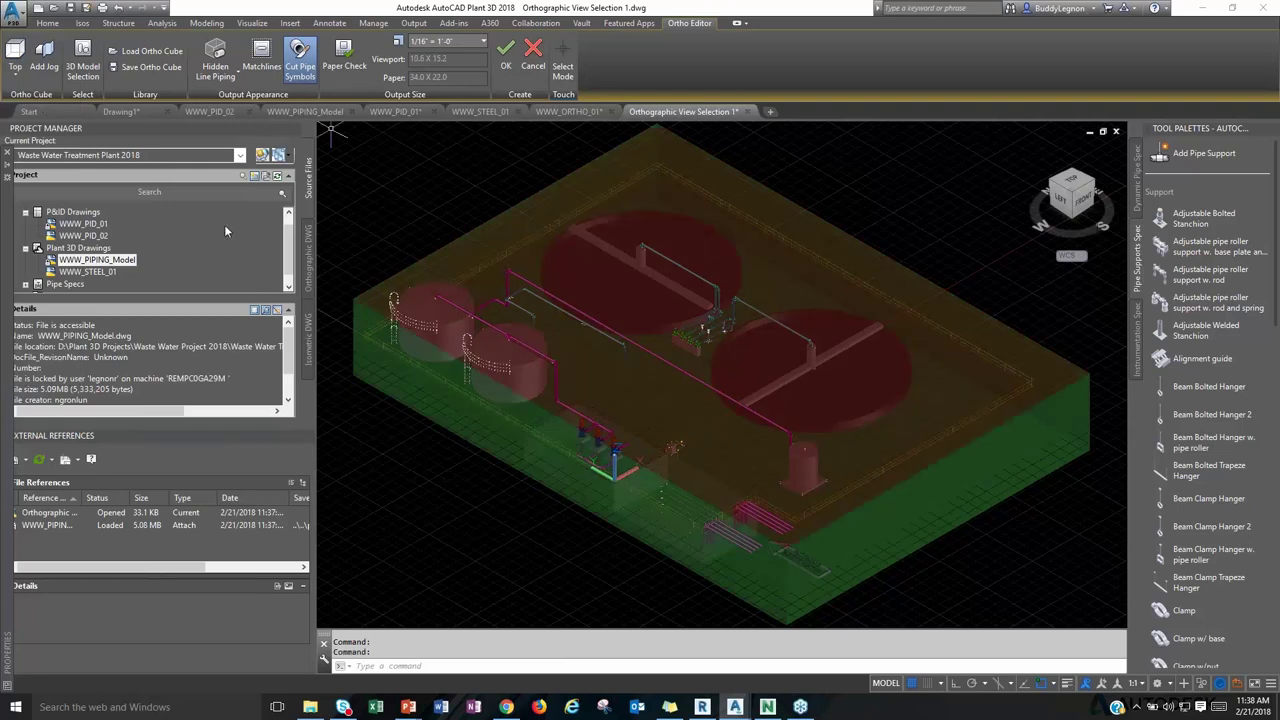
left_click(1085, 203)
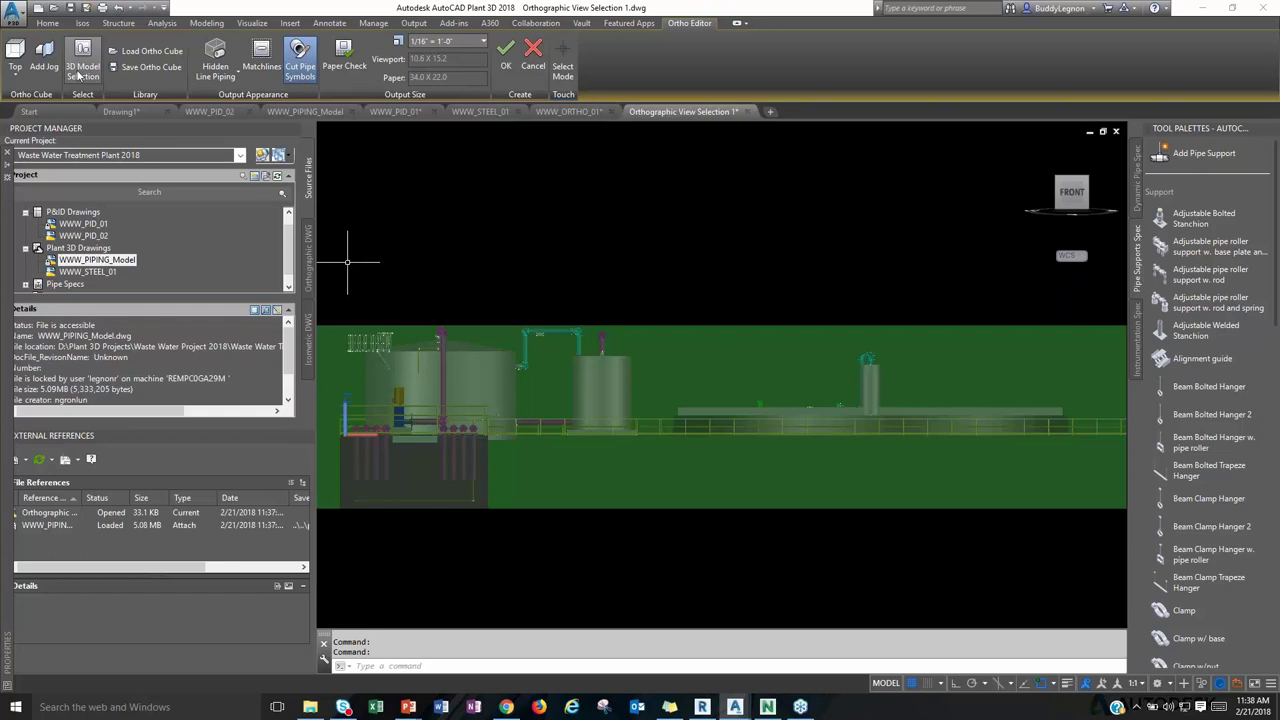
Add the WWW_STEEL_01 reference model to the ortho view, then view from Top.
left_click(80, 64)
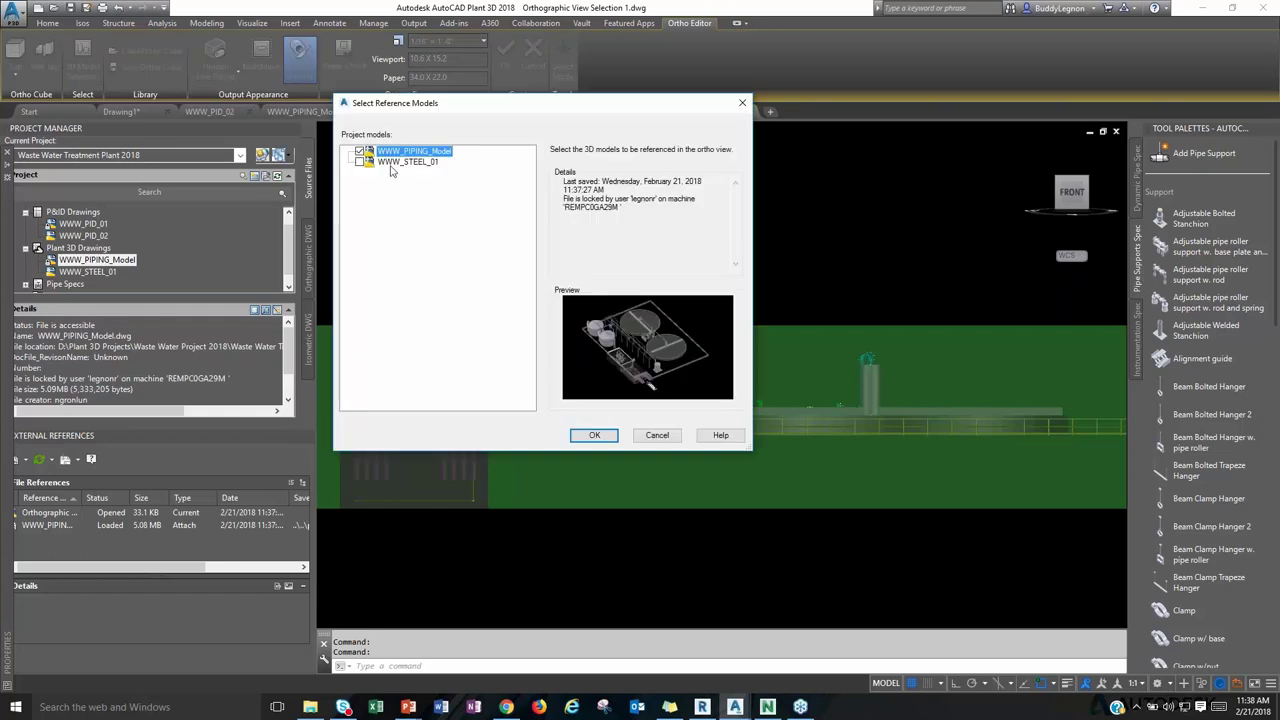
left_click(362, 163)
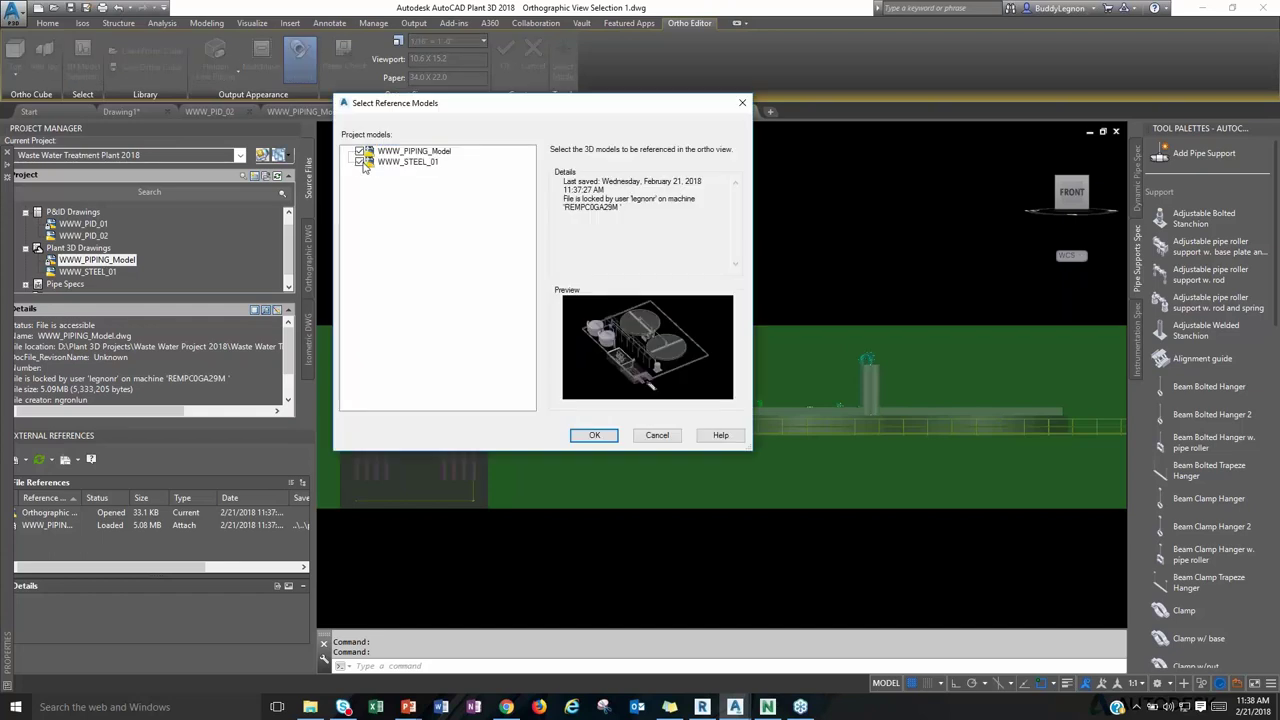
left_click(596, 435)
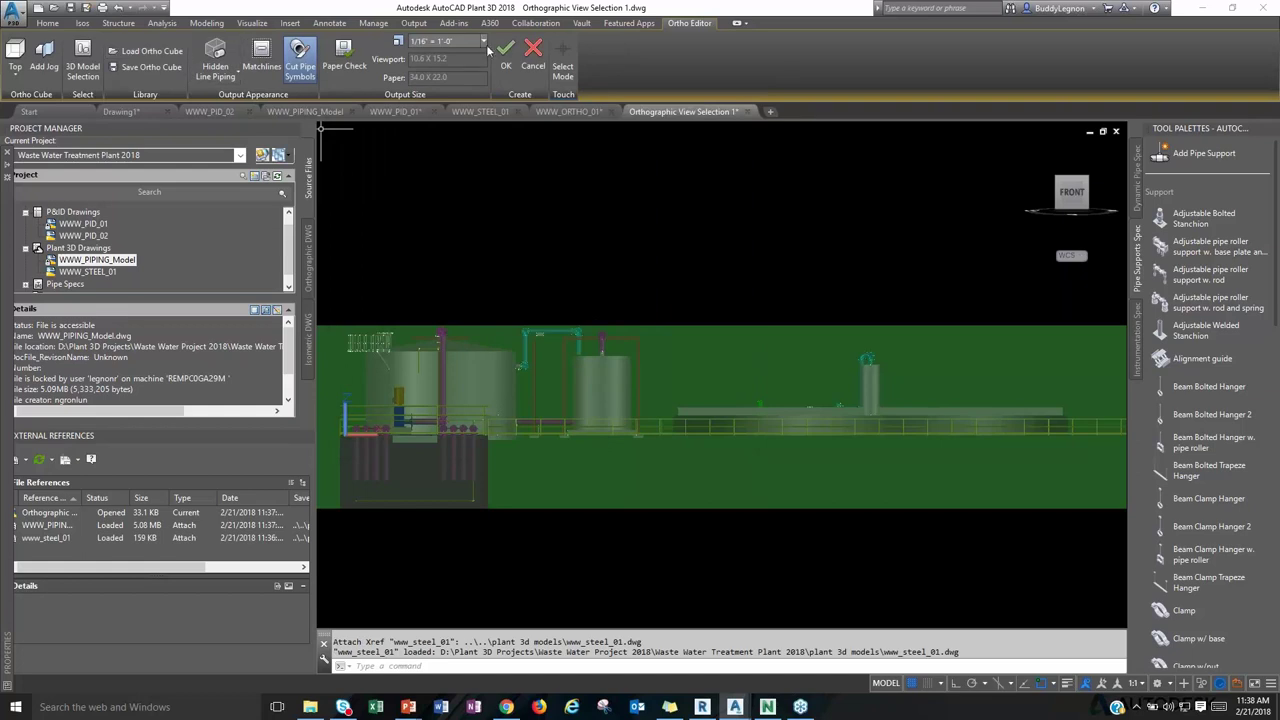
left_click(1071, 171)
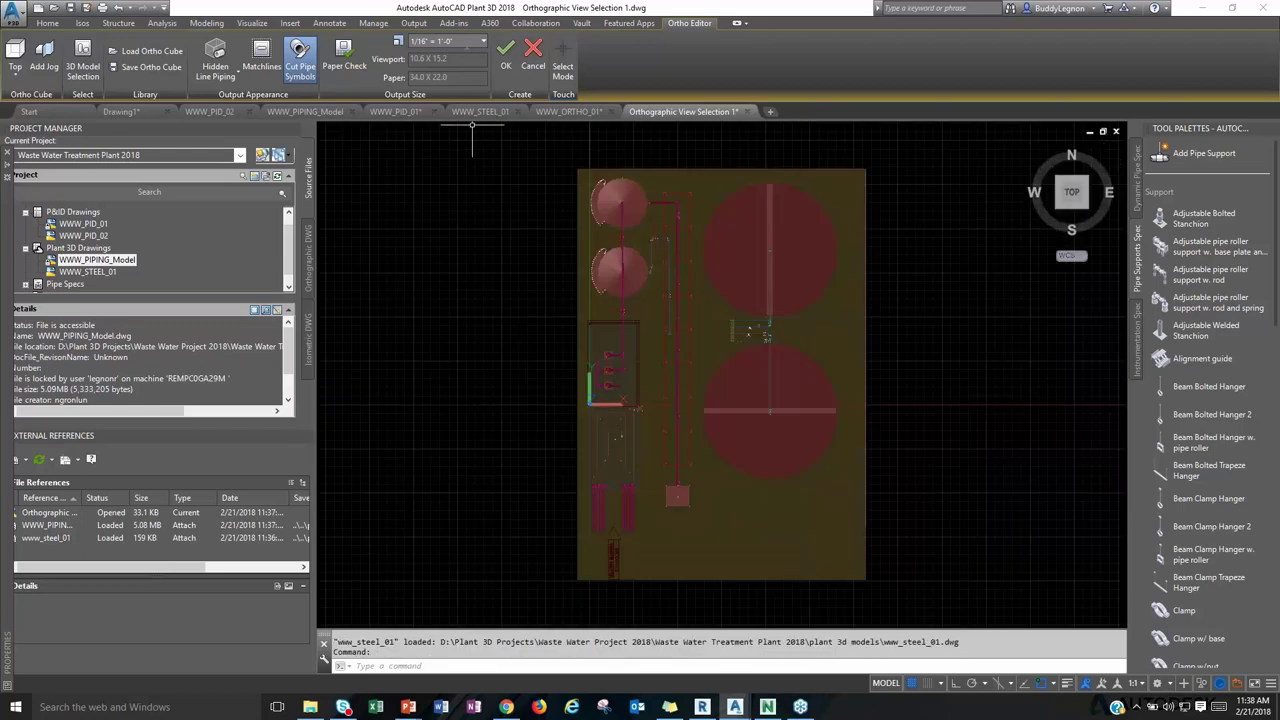
Turn Paper Check on and pull the ortho cube's right edge in past the two tanks.
left_click(343, 55)
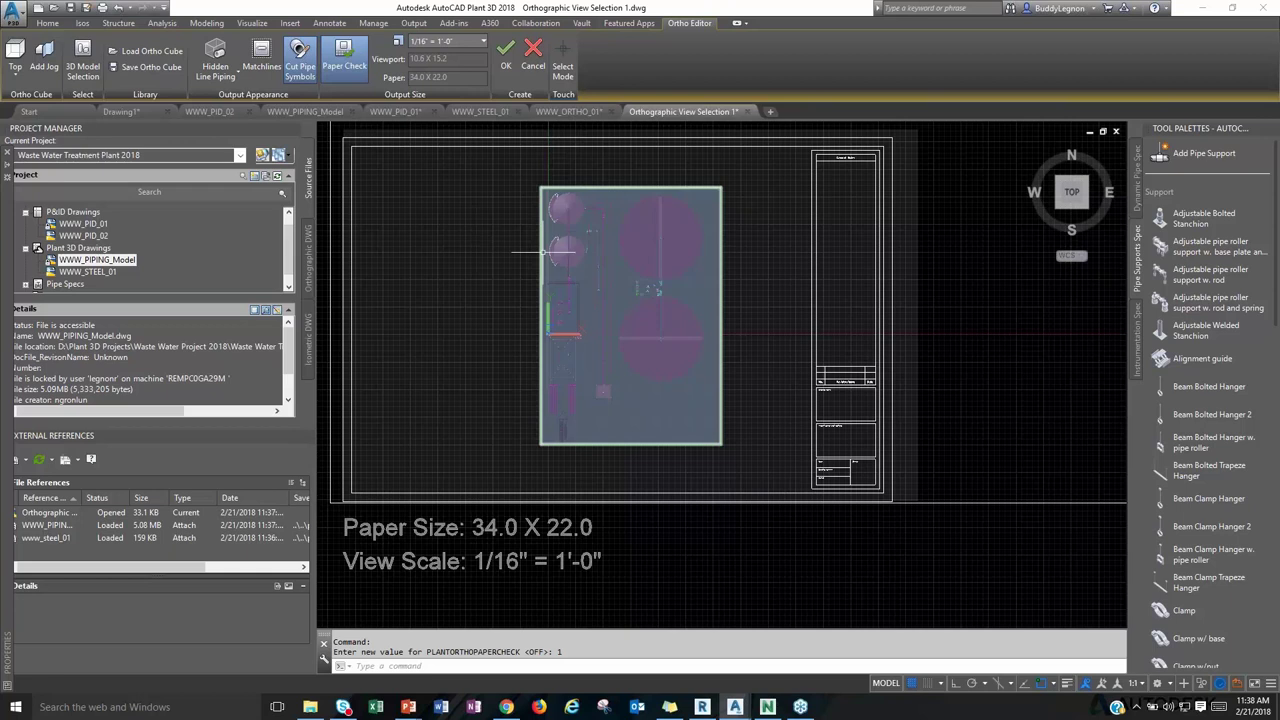
left_click(605, 234)
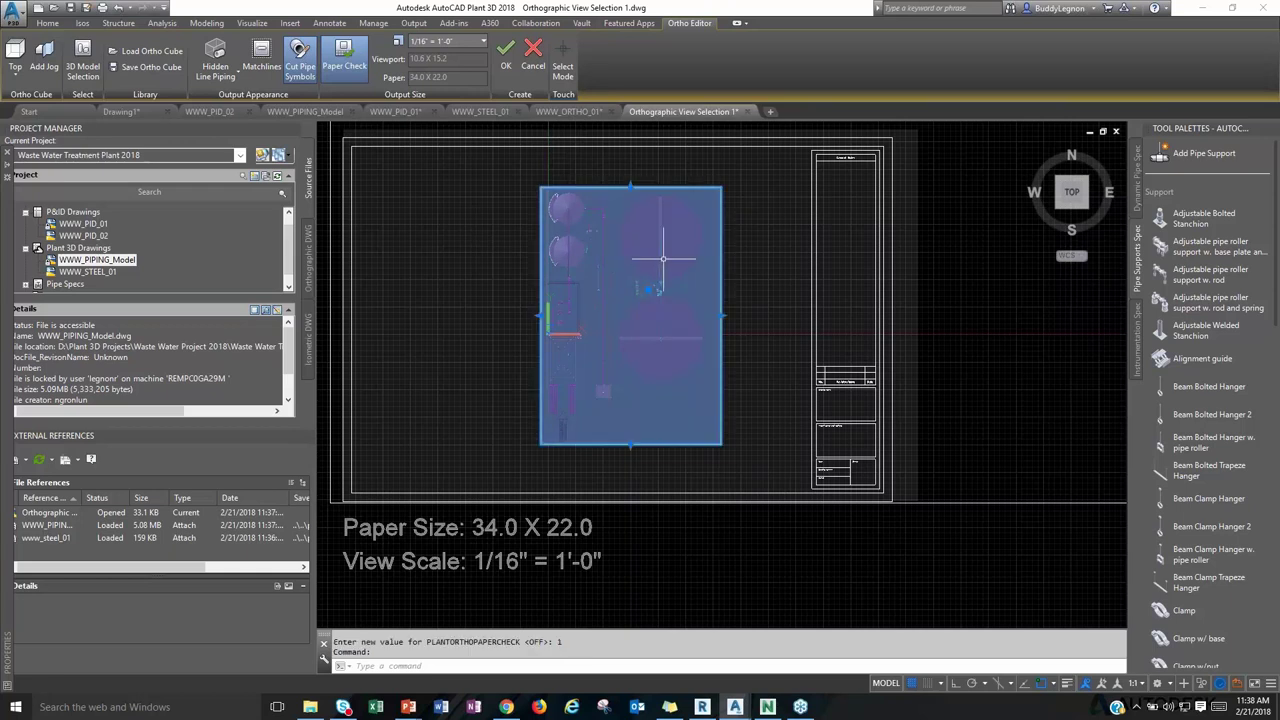
left_click(720, 315)
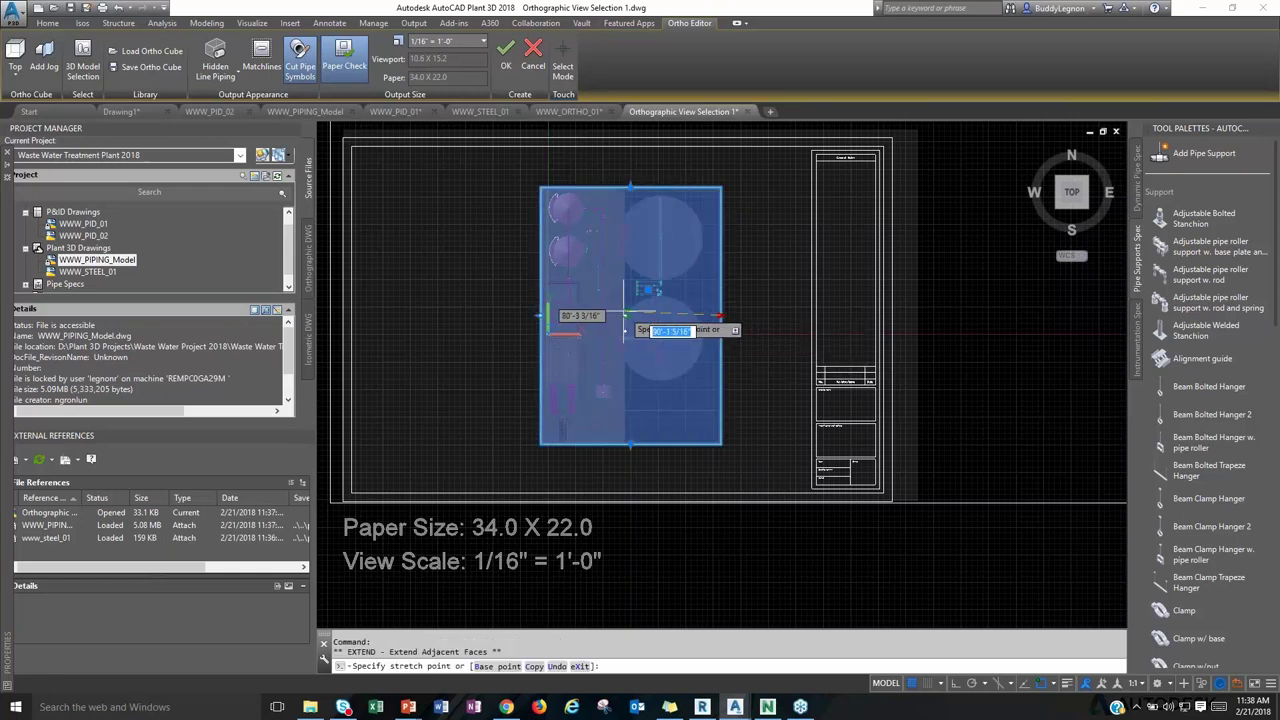
key("Down")
left_click(603, 316)
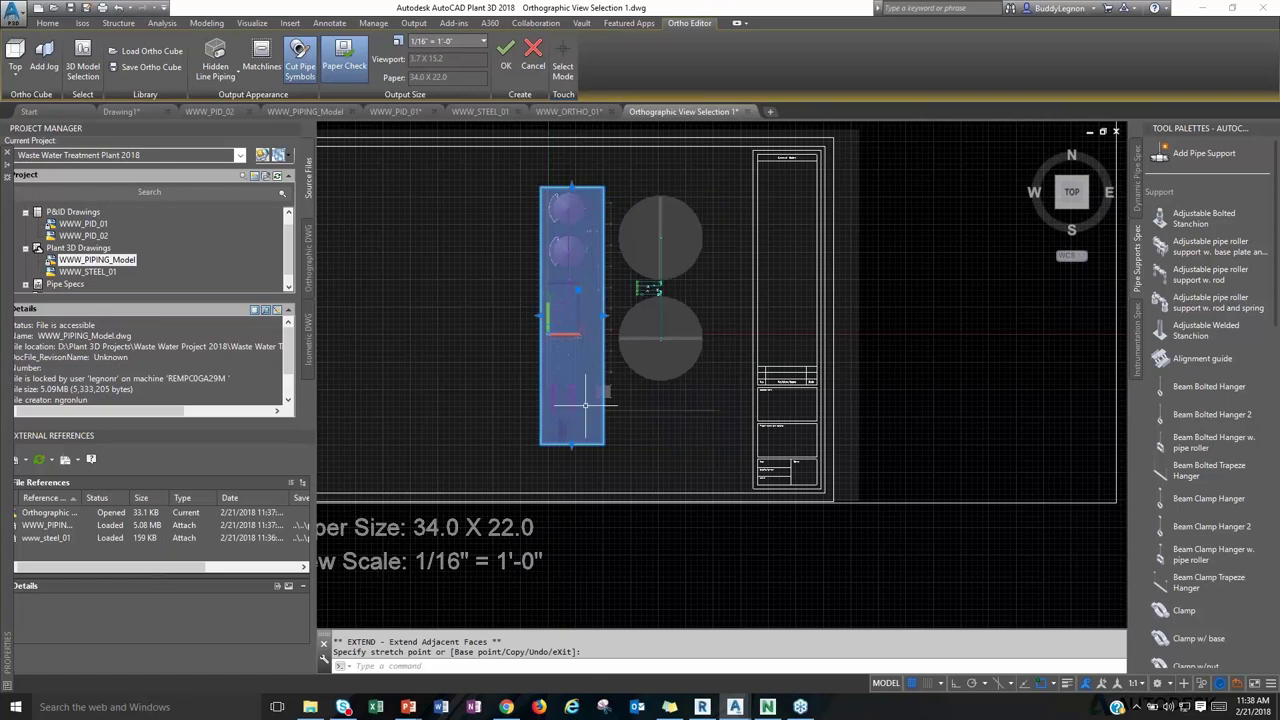
Raise the cube's bottom edge to just below the tanks and accept the 3.7 x 5.6 view.
left_click(571, 443)
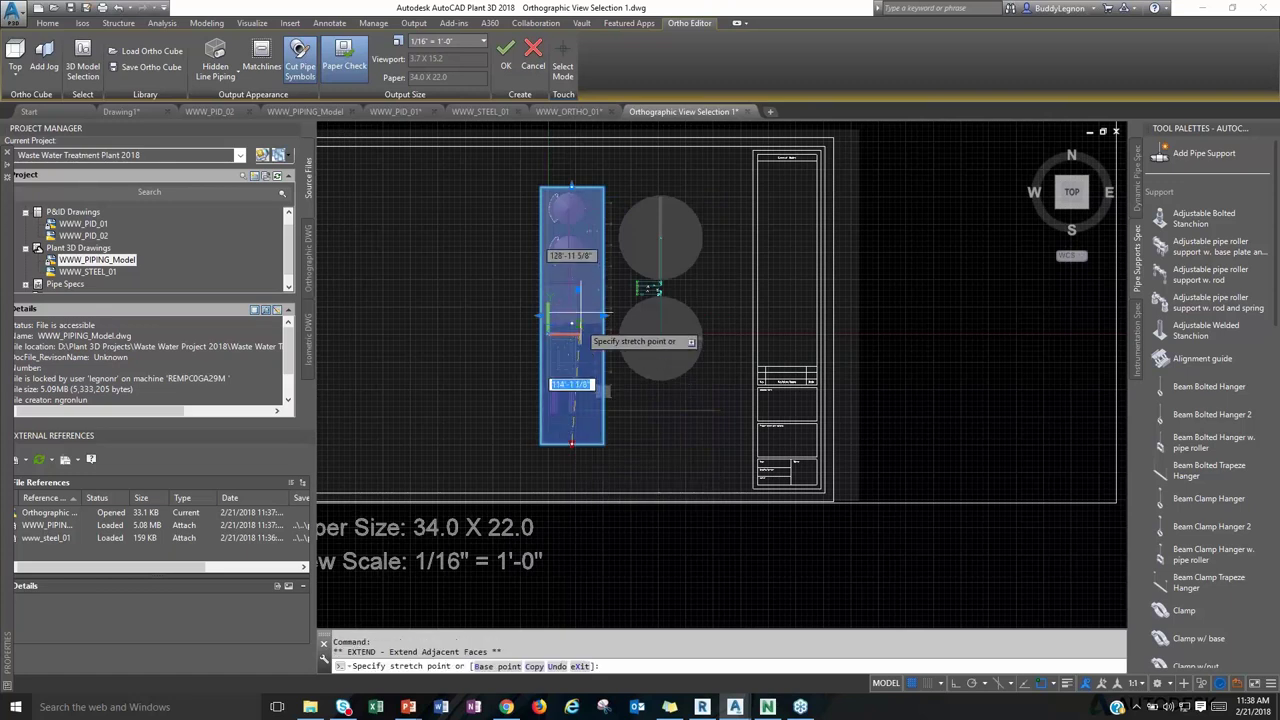
left_click(571, 284)
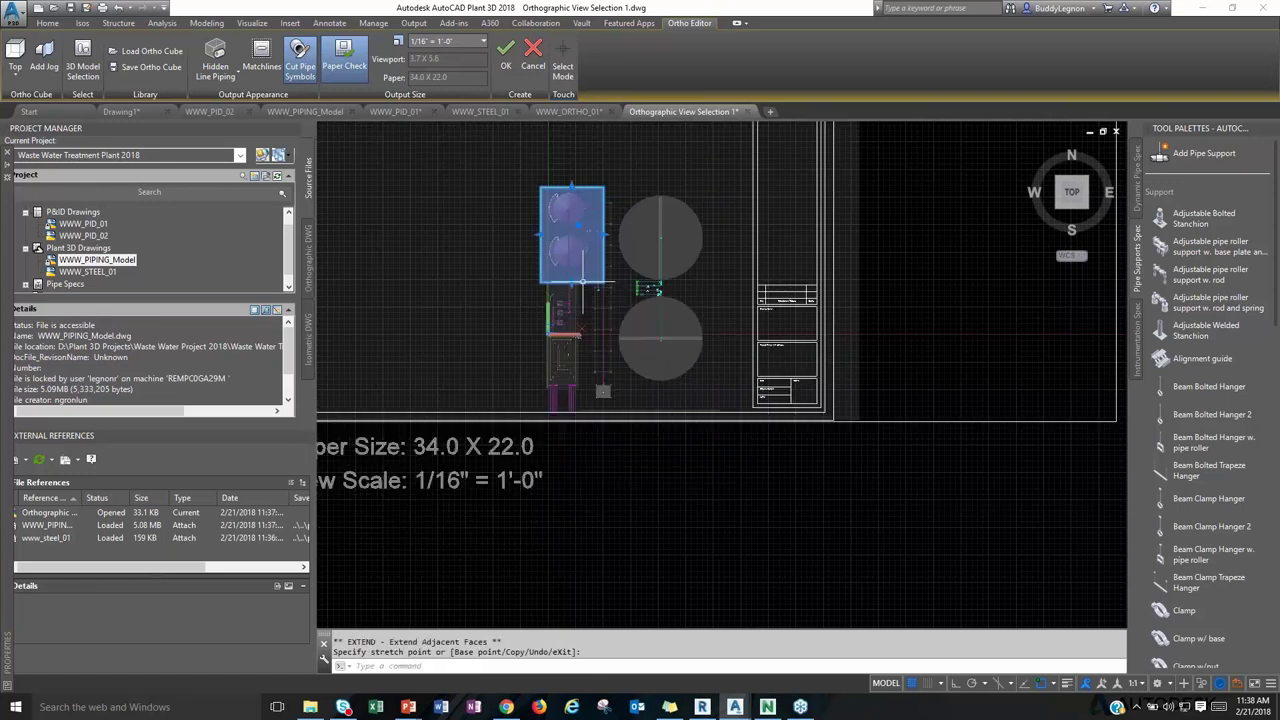
left_click(505, 55)
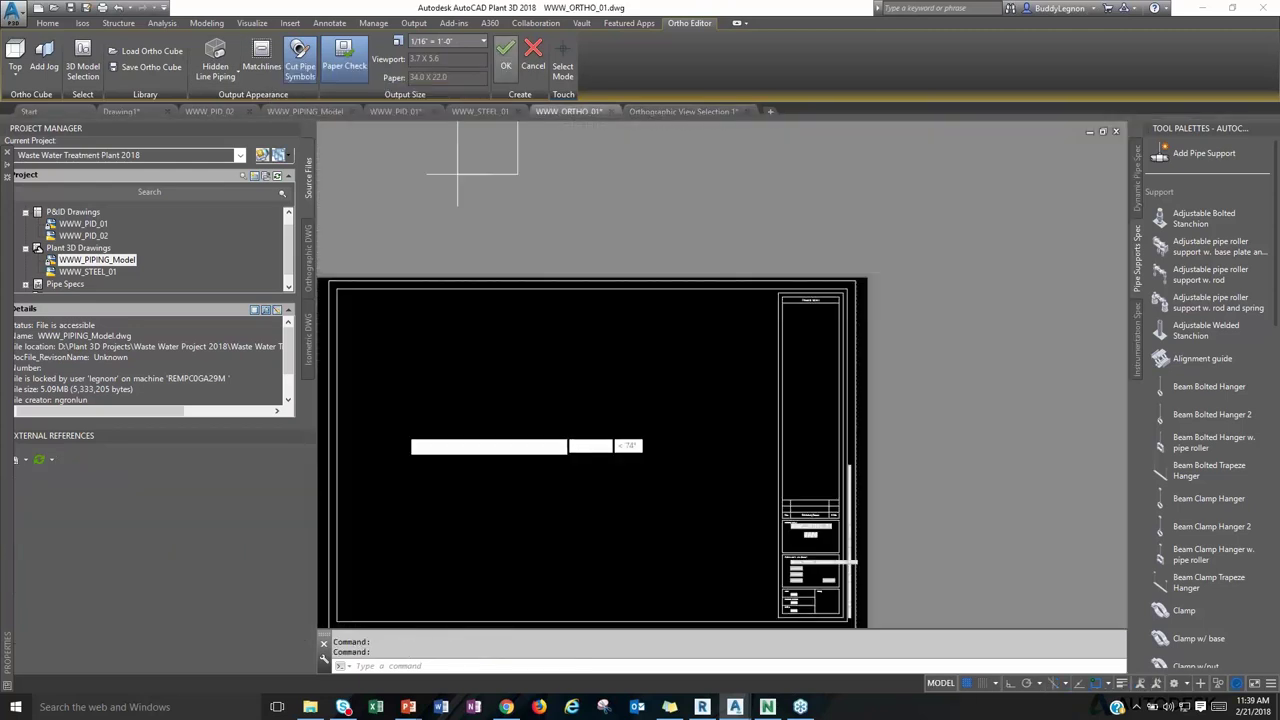
Place the two tanks' top view on the sheet and reopen it with Edit View.
left_click(357, 445)
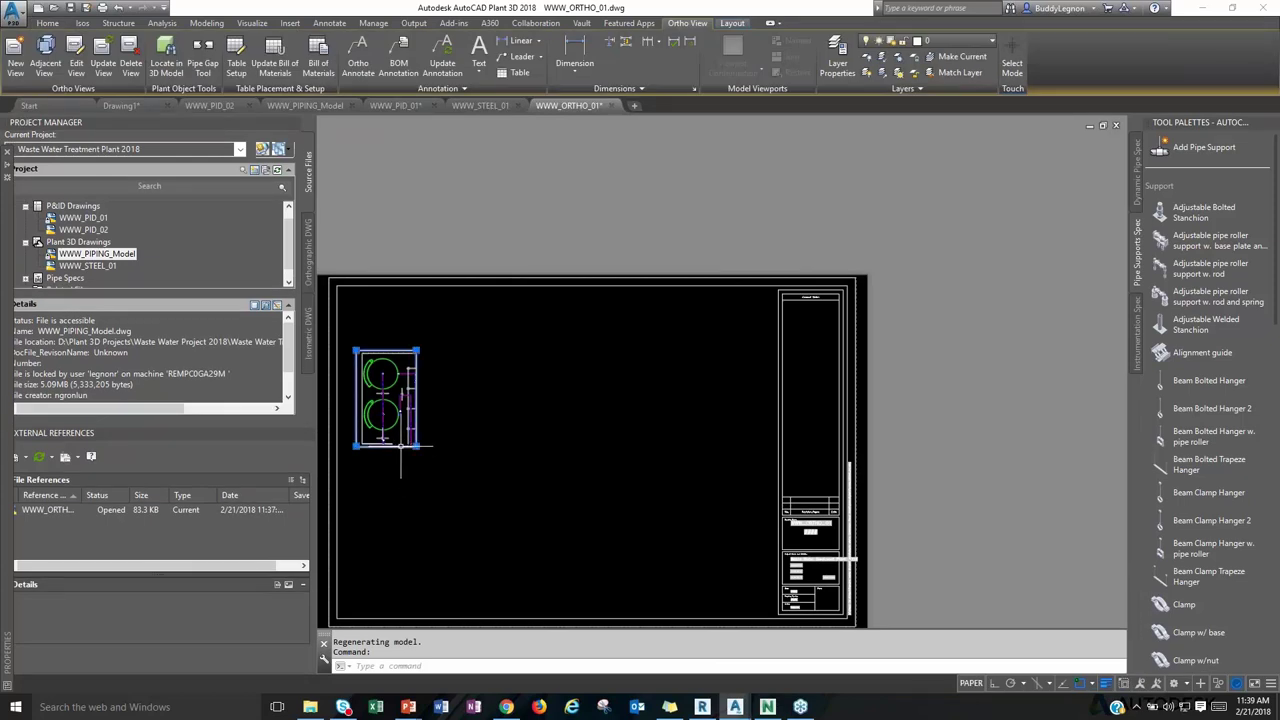
left_click(400, 445)
right_click(400, 446)
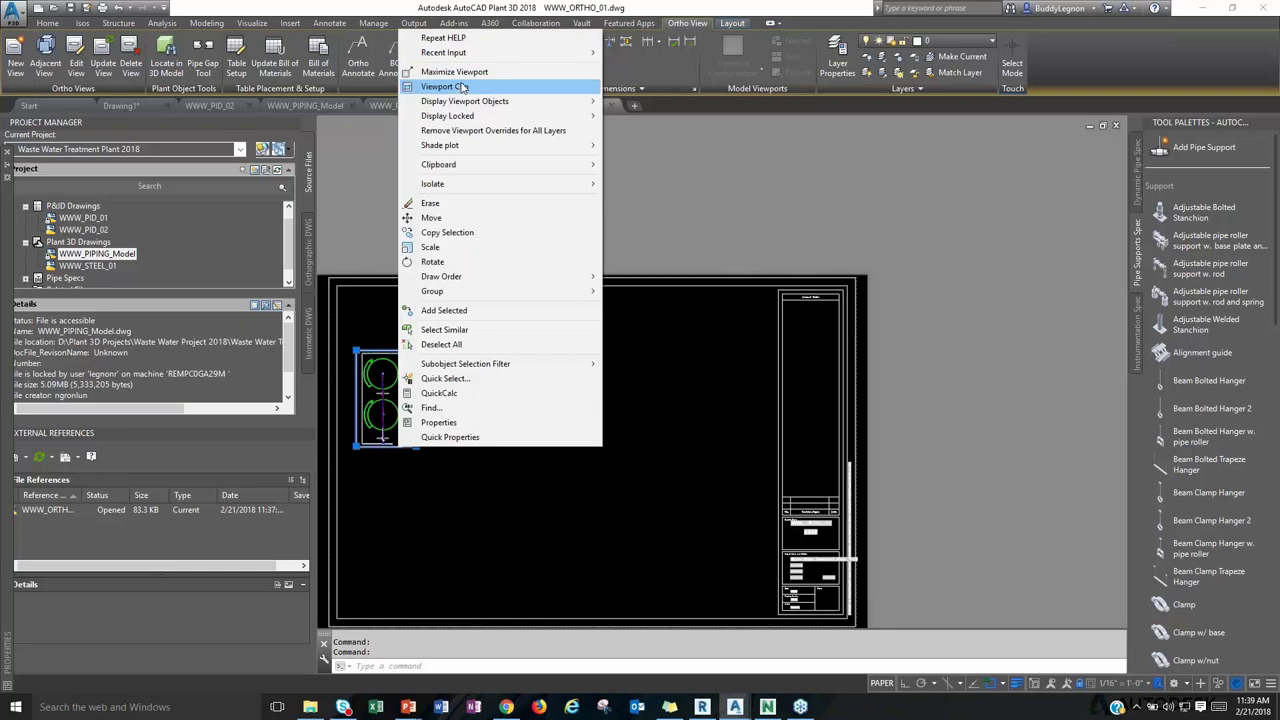
left_click(72, 52)
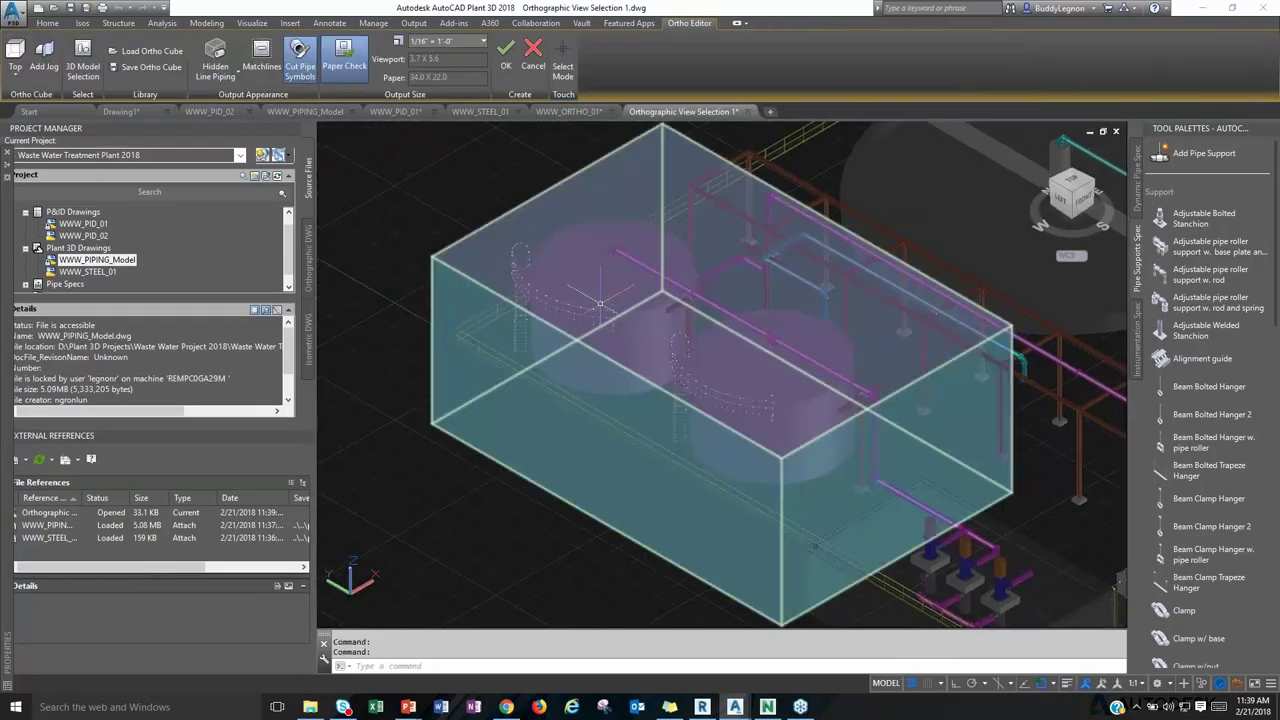
Regenerate the tank area's Top ortho view at 1/8" = 1'-0" scale.
left_click(484, 41)
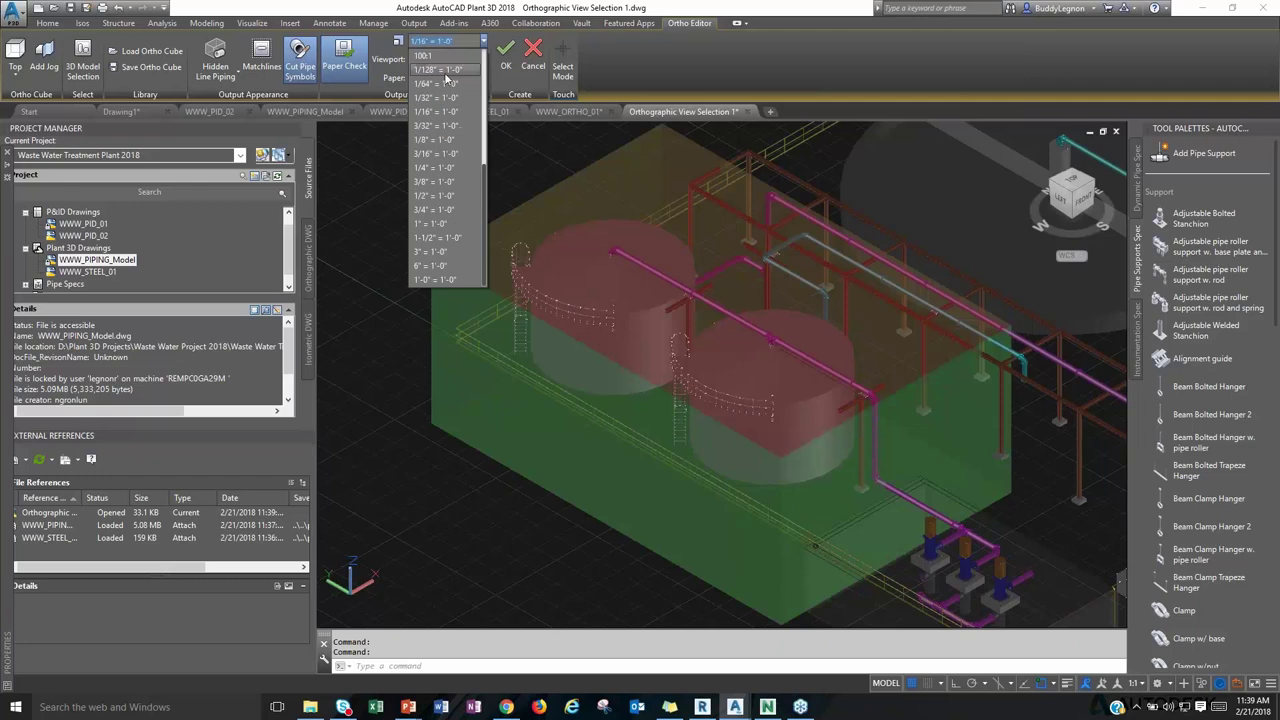
left_click(432, 140)
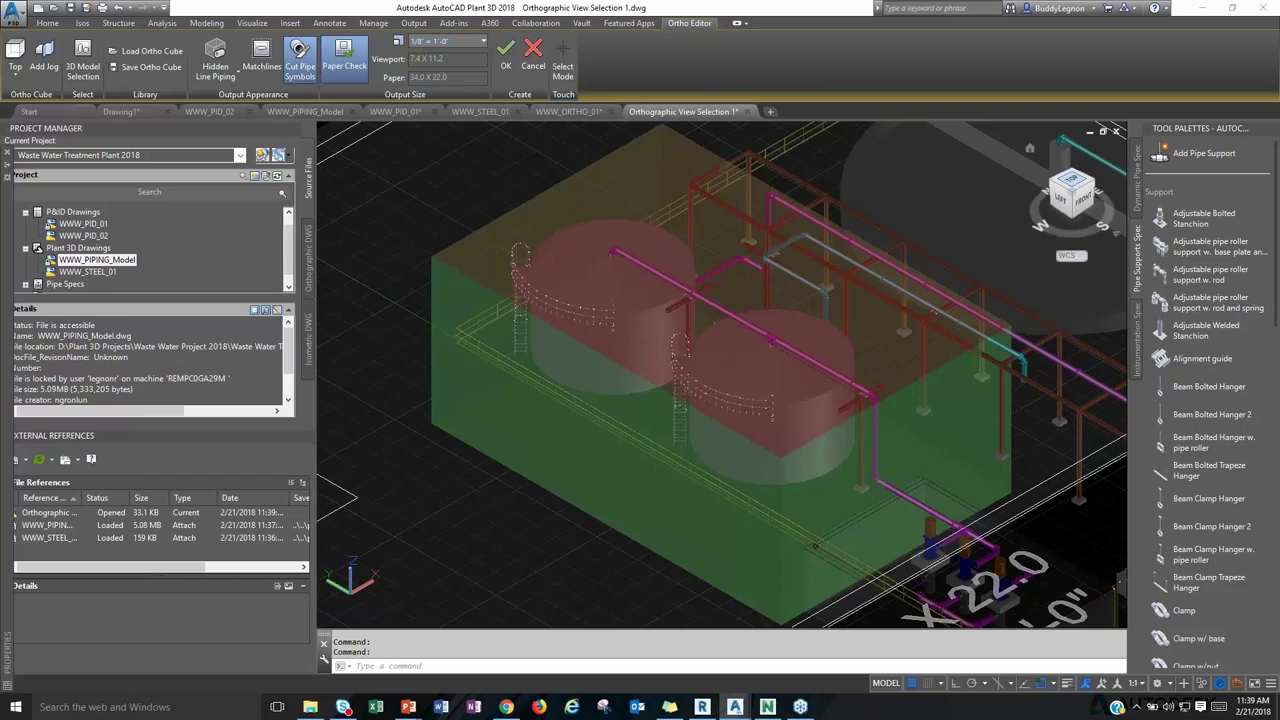
left_click(1071, 180)
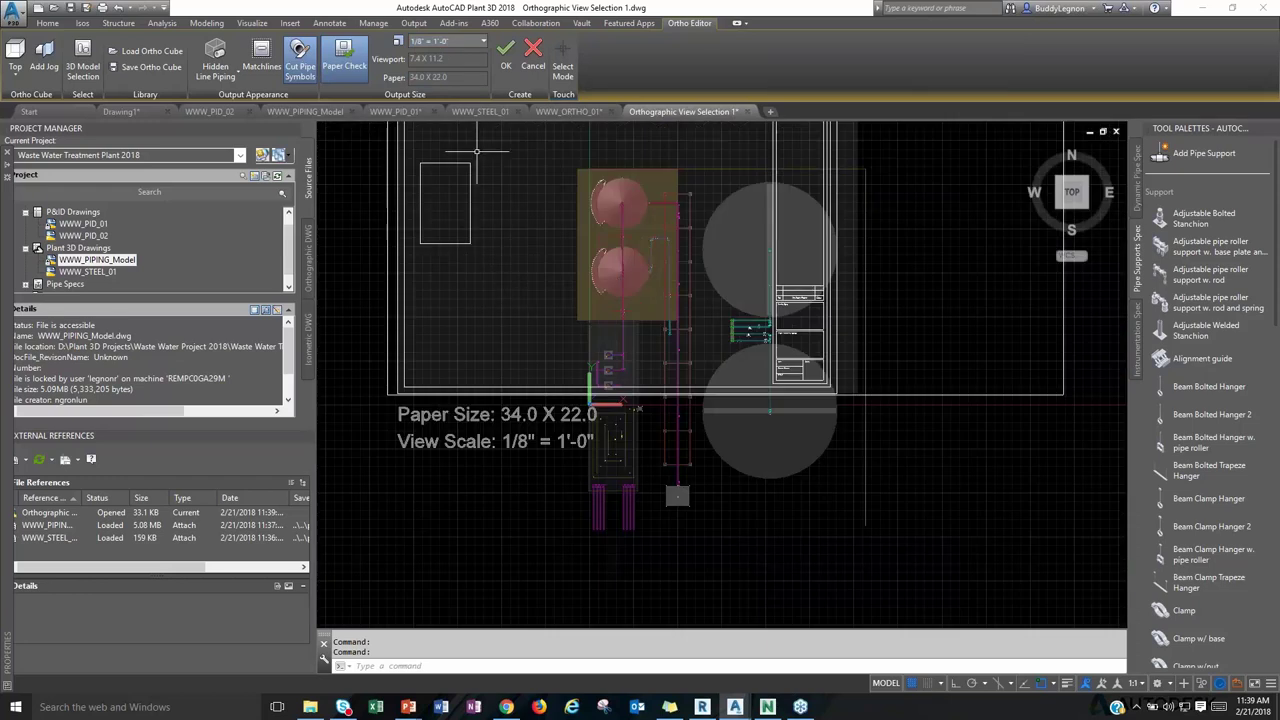
left_click(505, 55)
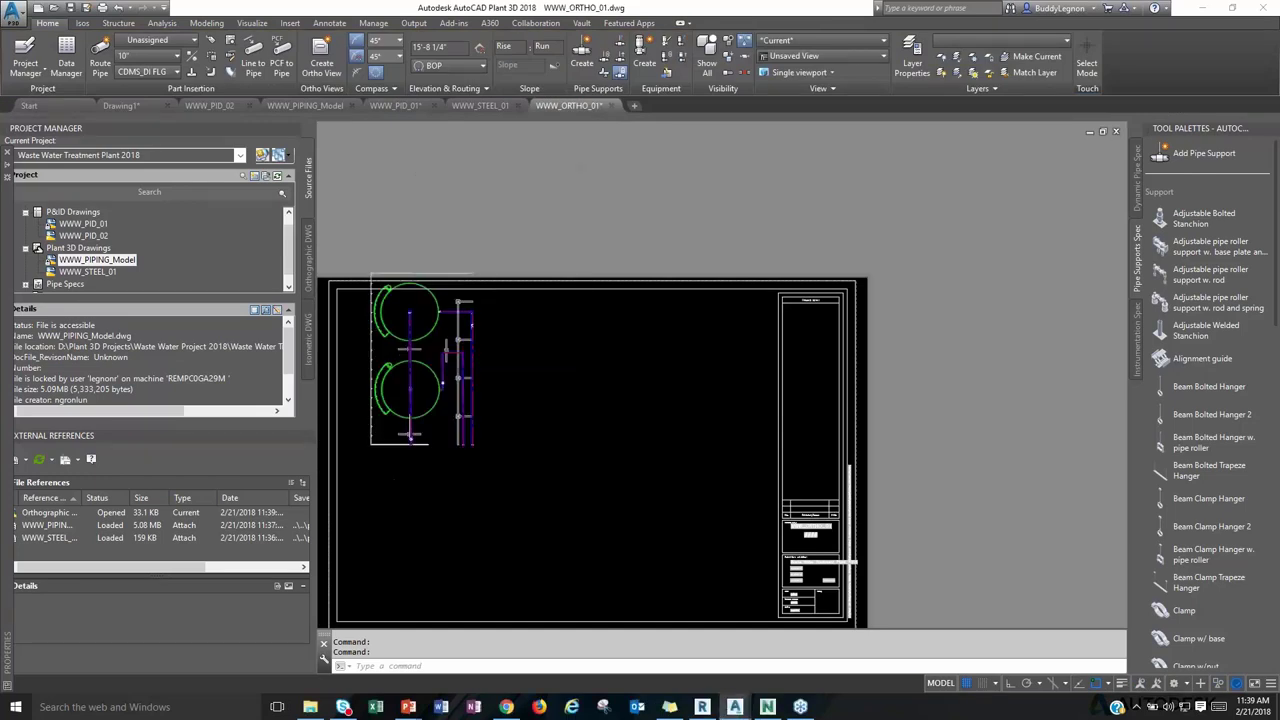
Move the plan viewport down toward the sheet's lower left with the M command.
left_click(450, 448)
type("m")
key("Return")
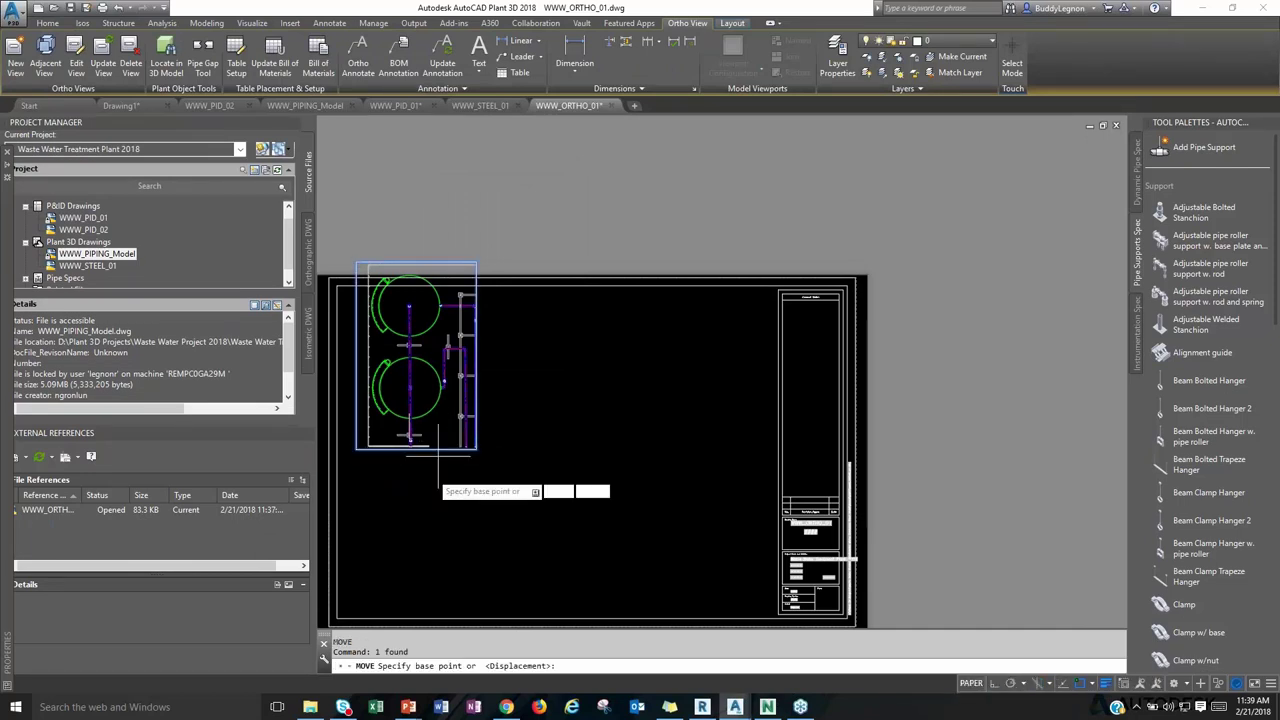
left_click(441, 463)
left_click(437, 548)
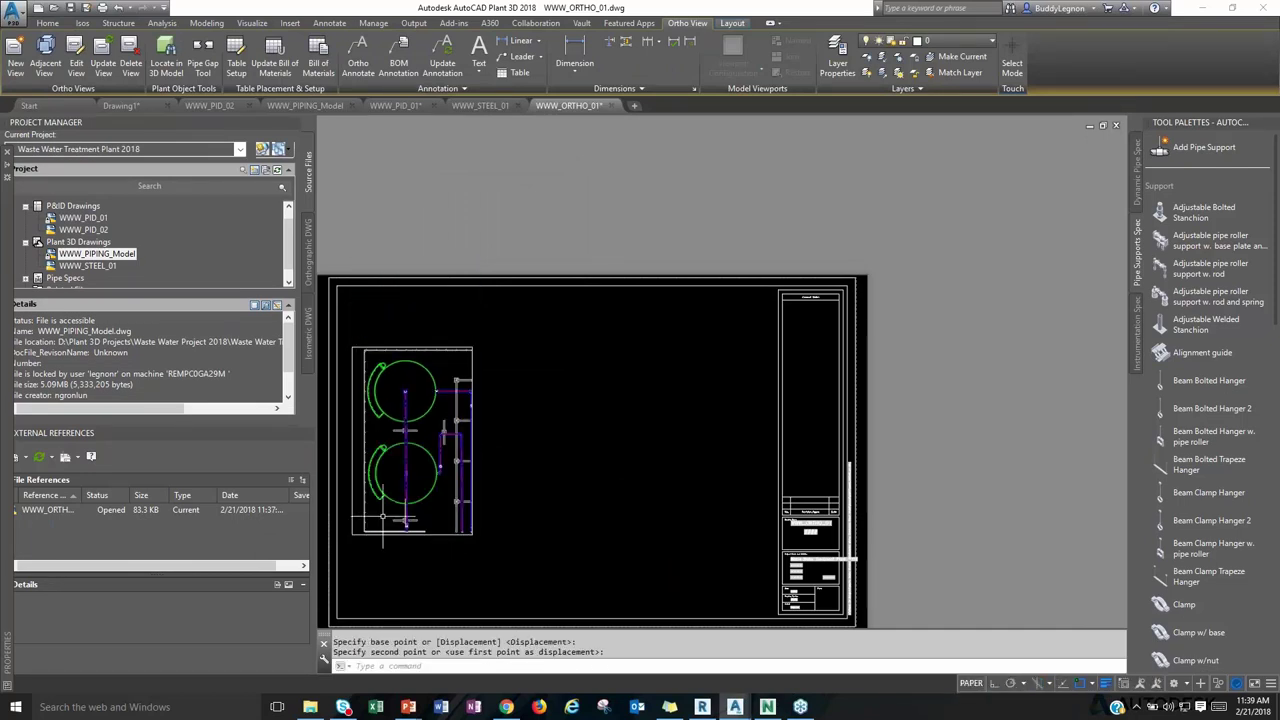
Activate the viewport for model-space work and select the lower tank.
scroll(378, 518, "up", 2)
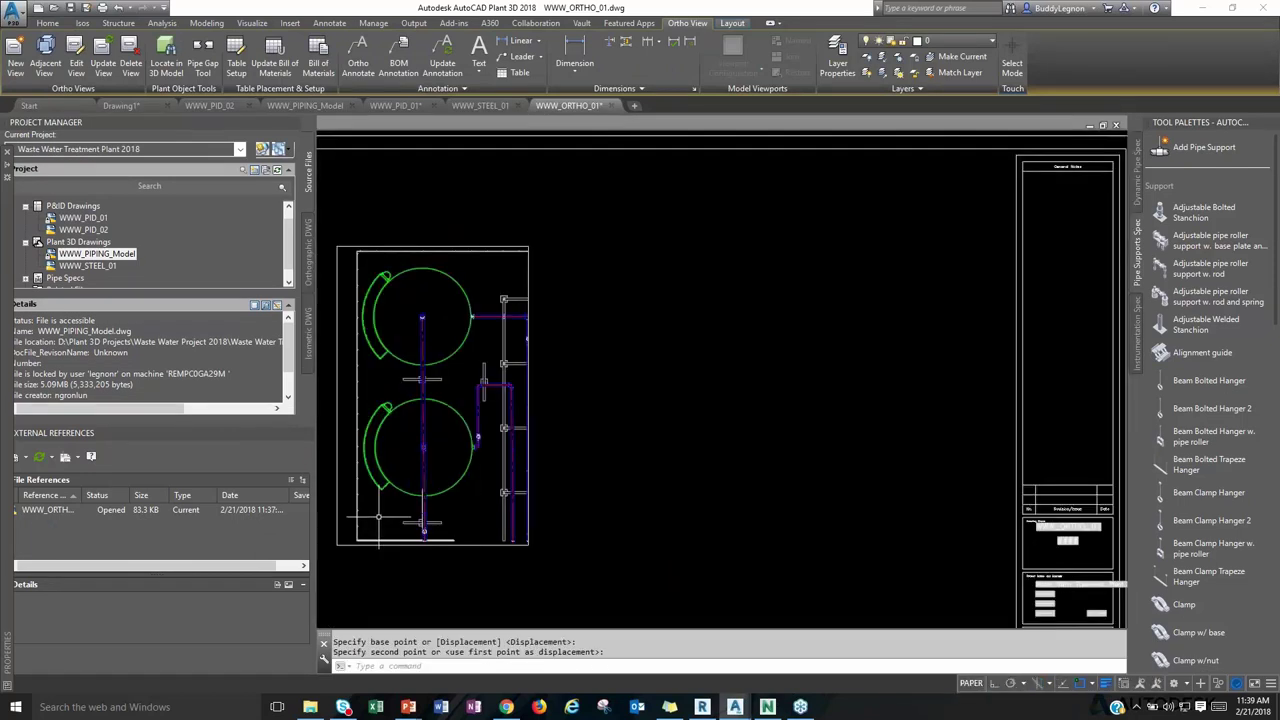
double_click(466, 505)
left_click(469, 455)
Place an Equipment Annotation tag reading TK-? on the lower tank in the plan view.
right_click(464, 478)
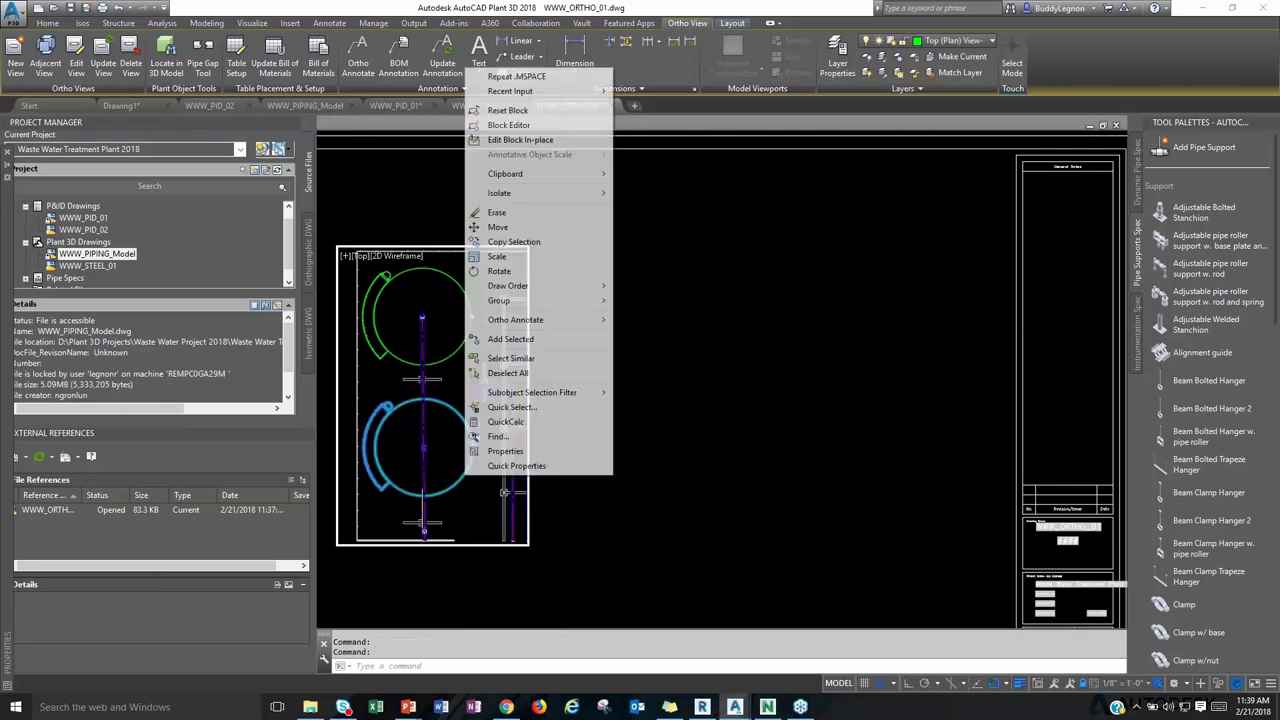
mouse_move(493, 323)
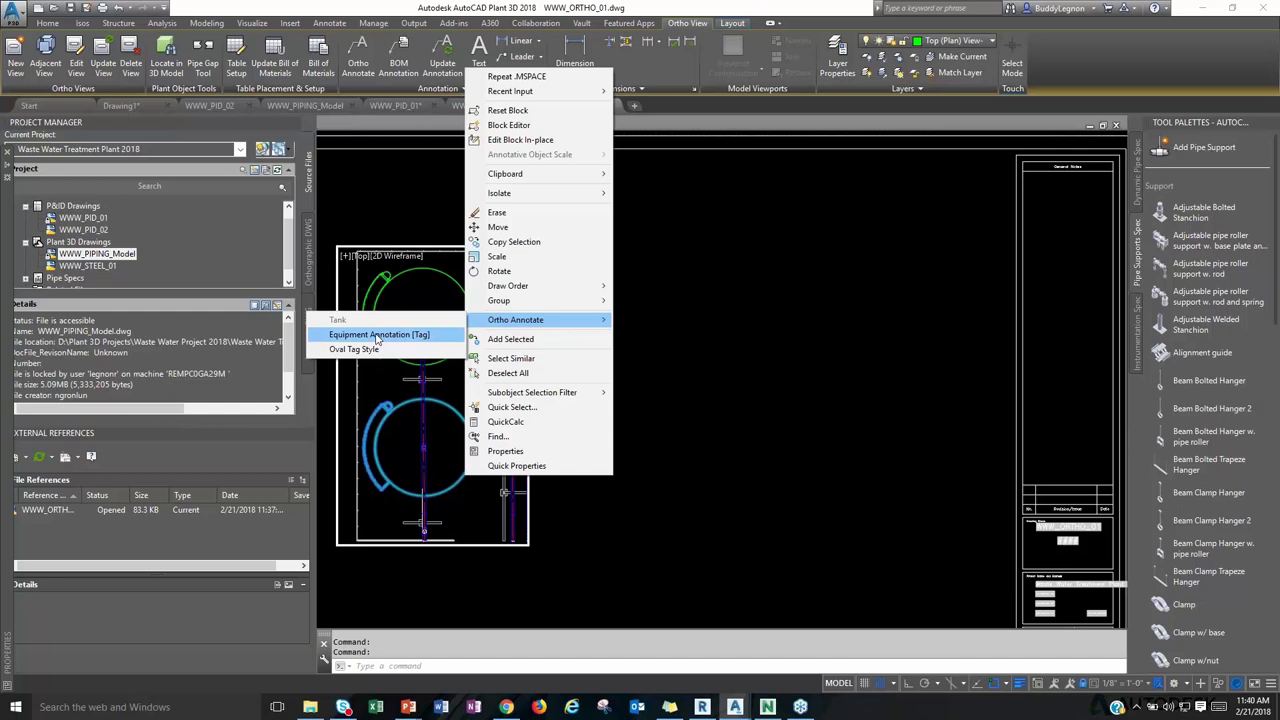
left_click(377, 336)
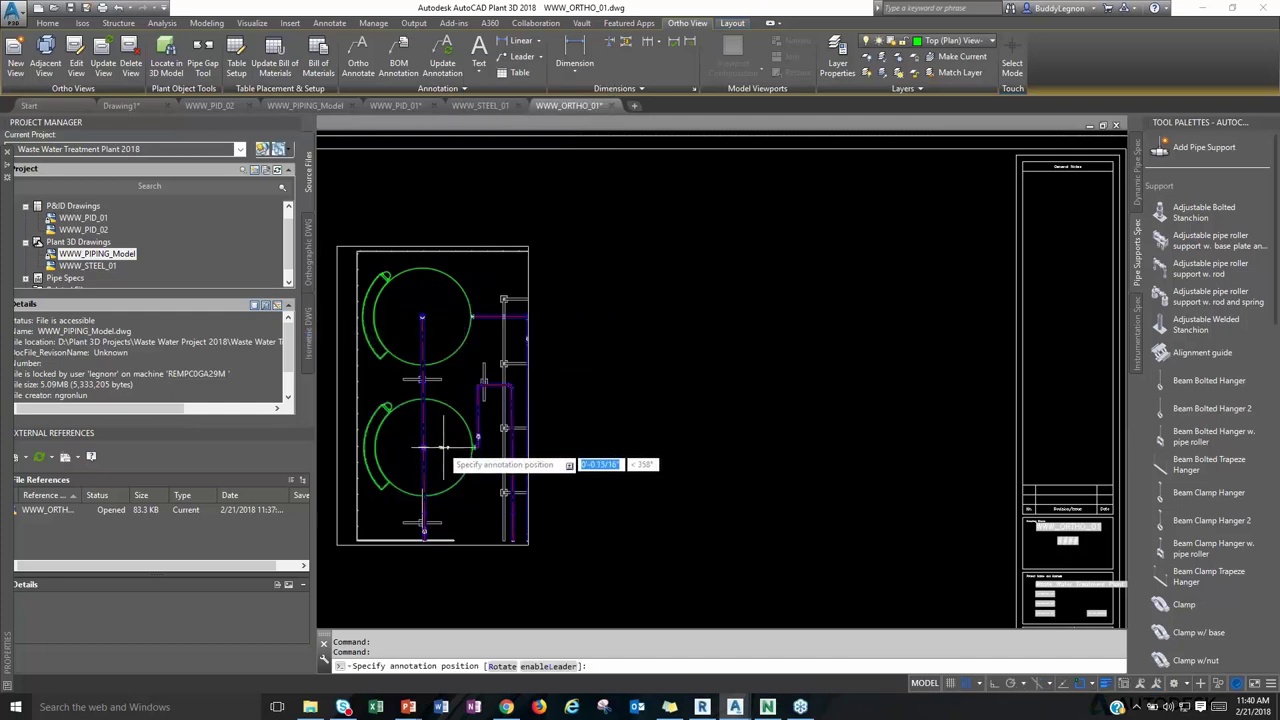
scroll(441, 472, "up", 5)
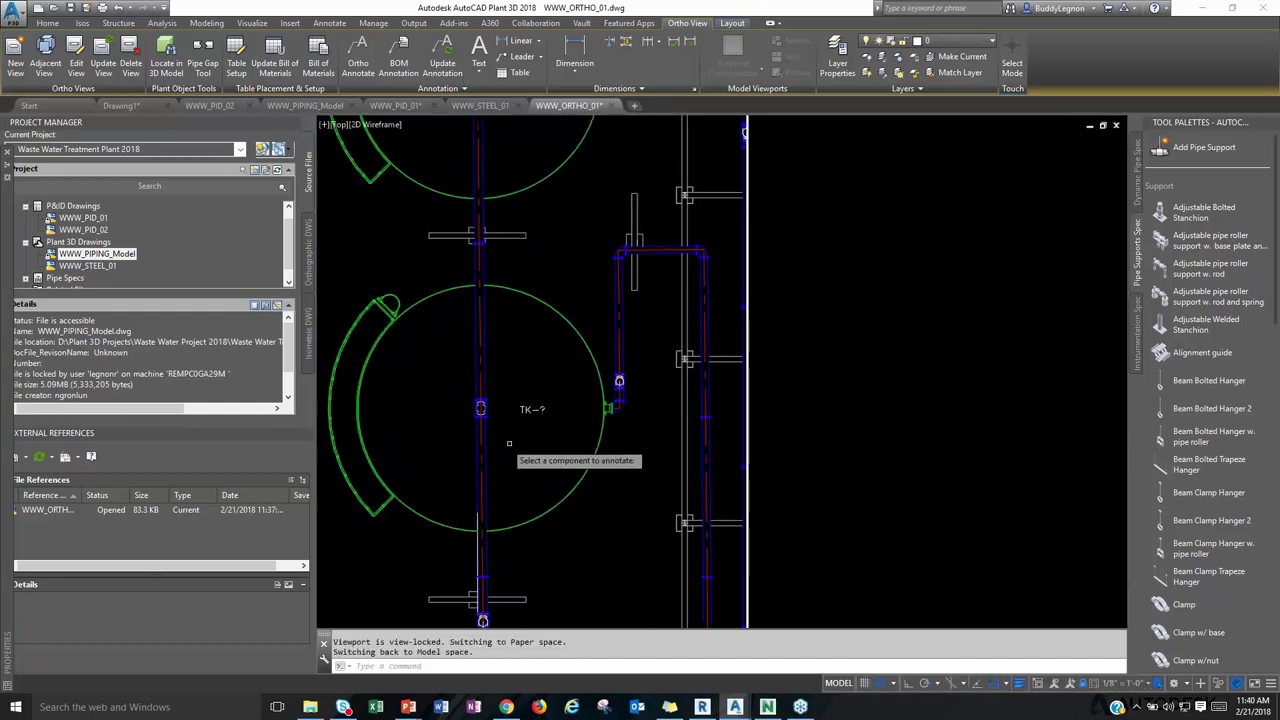
key("Escape")
key("Escape")
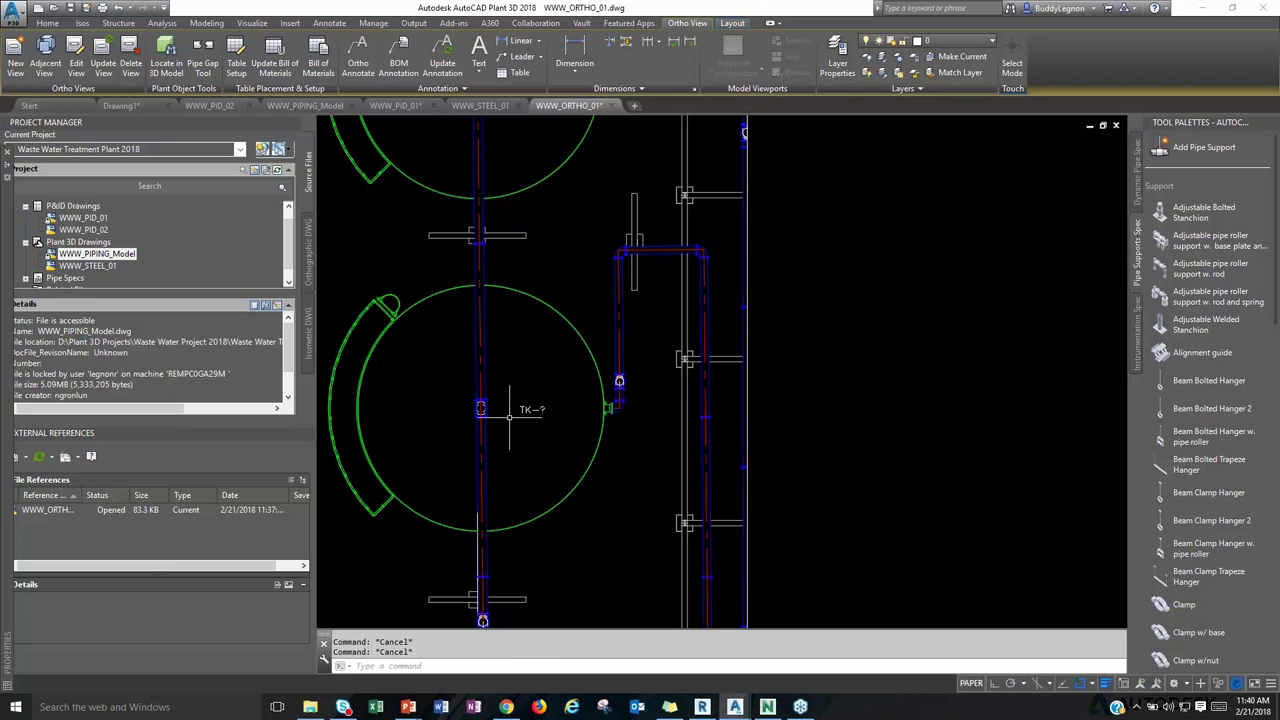
Switch to WWW_PIPING_Model and select the tank in the 3D model.
left_click(311, 111)
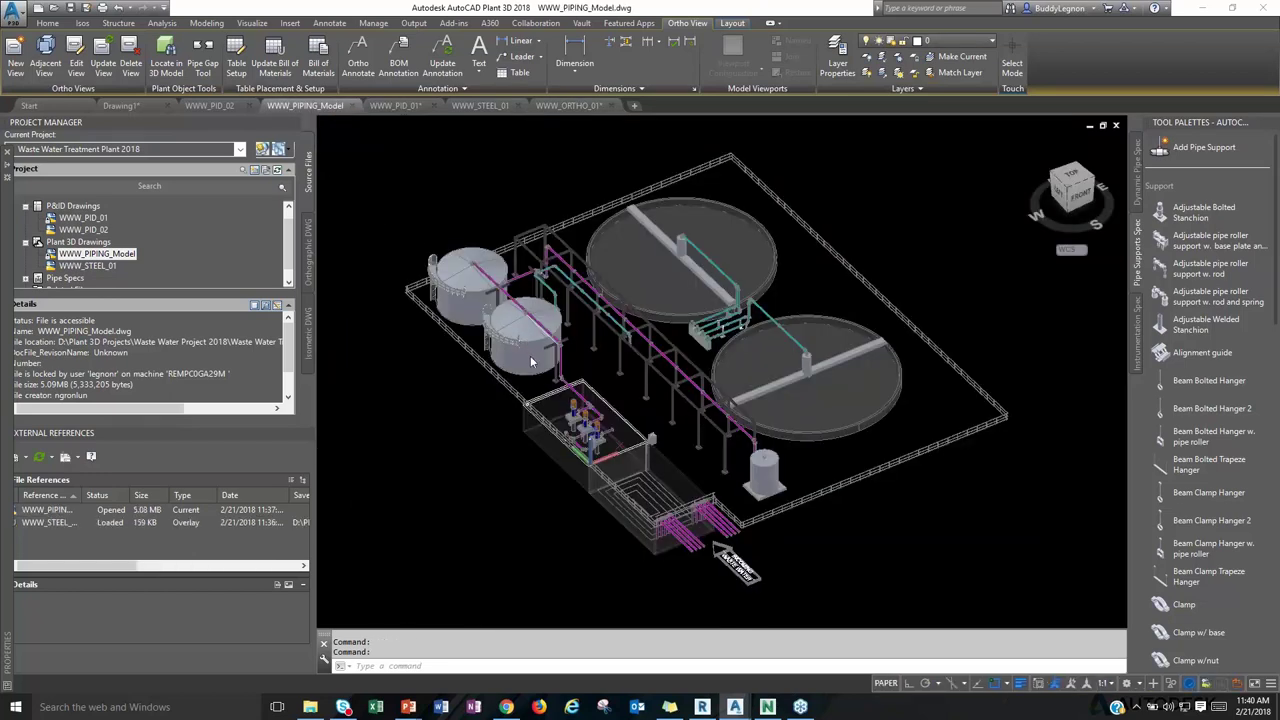
left_click(528, 355)
right_click(530, 352)
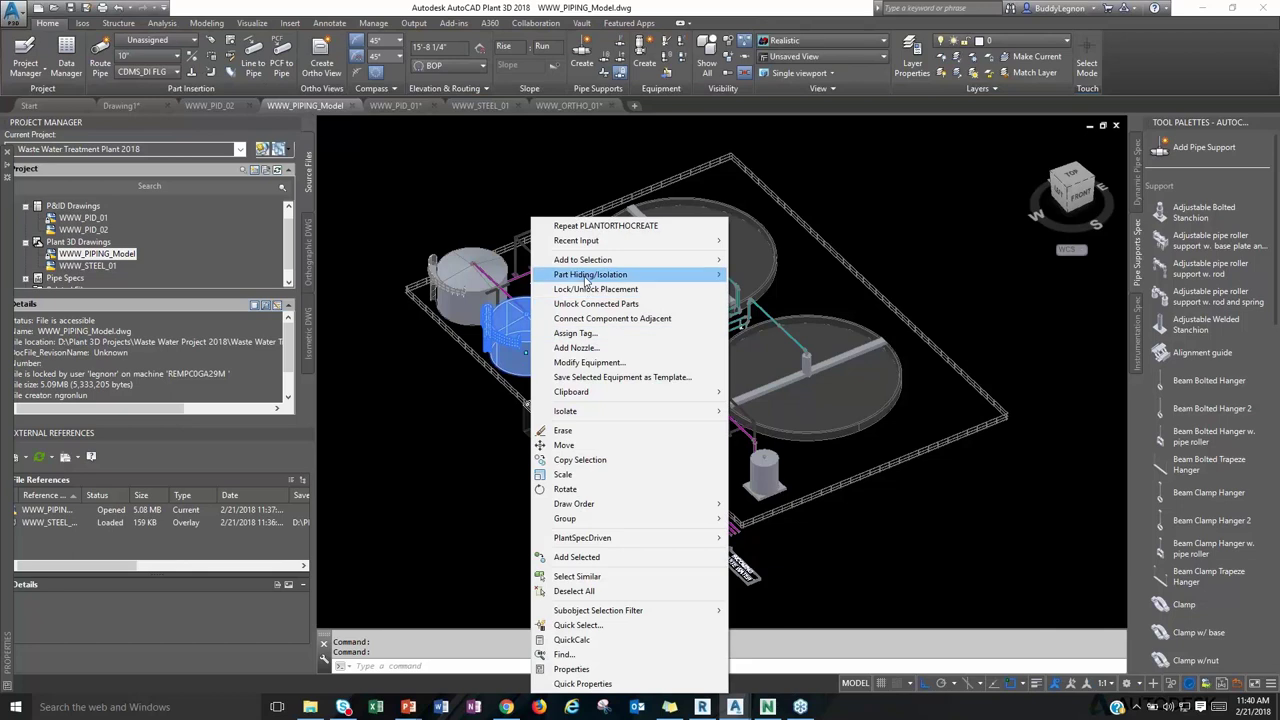
Assign equipment tag TK-5030 to the front tank with tag number 5030.
left_click(588, 340)
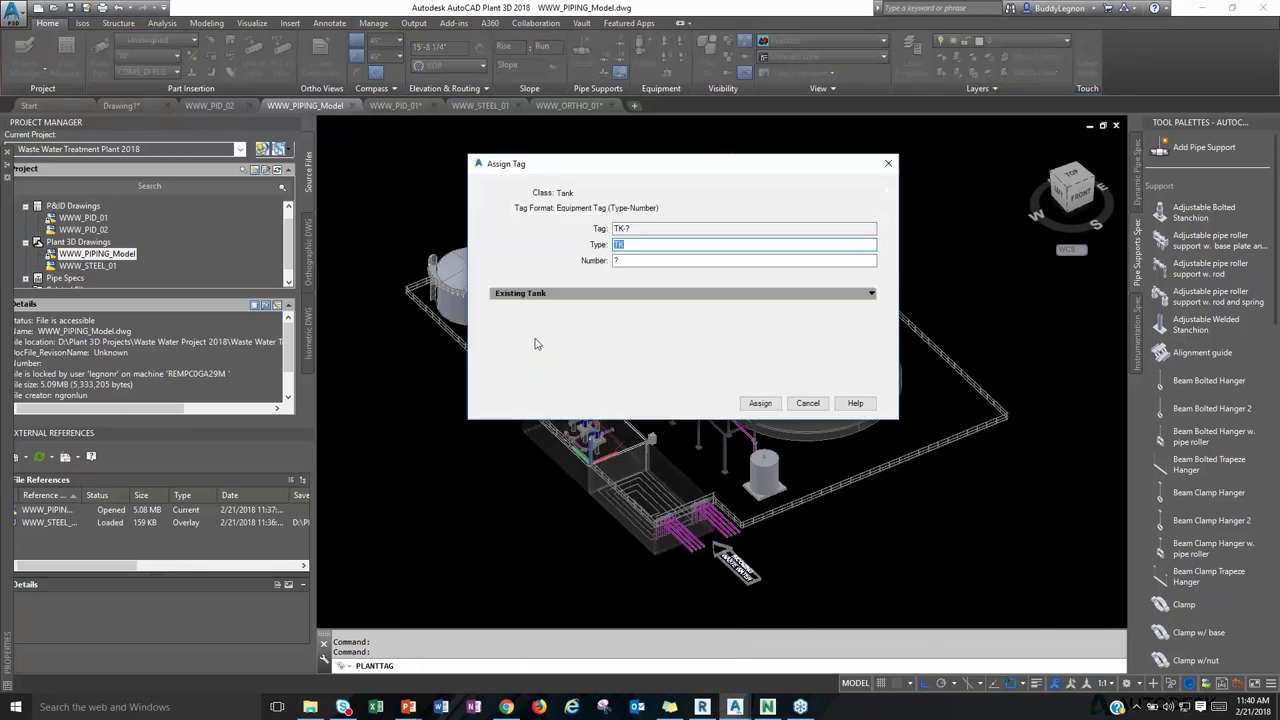
left_click(628, 261)
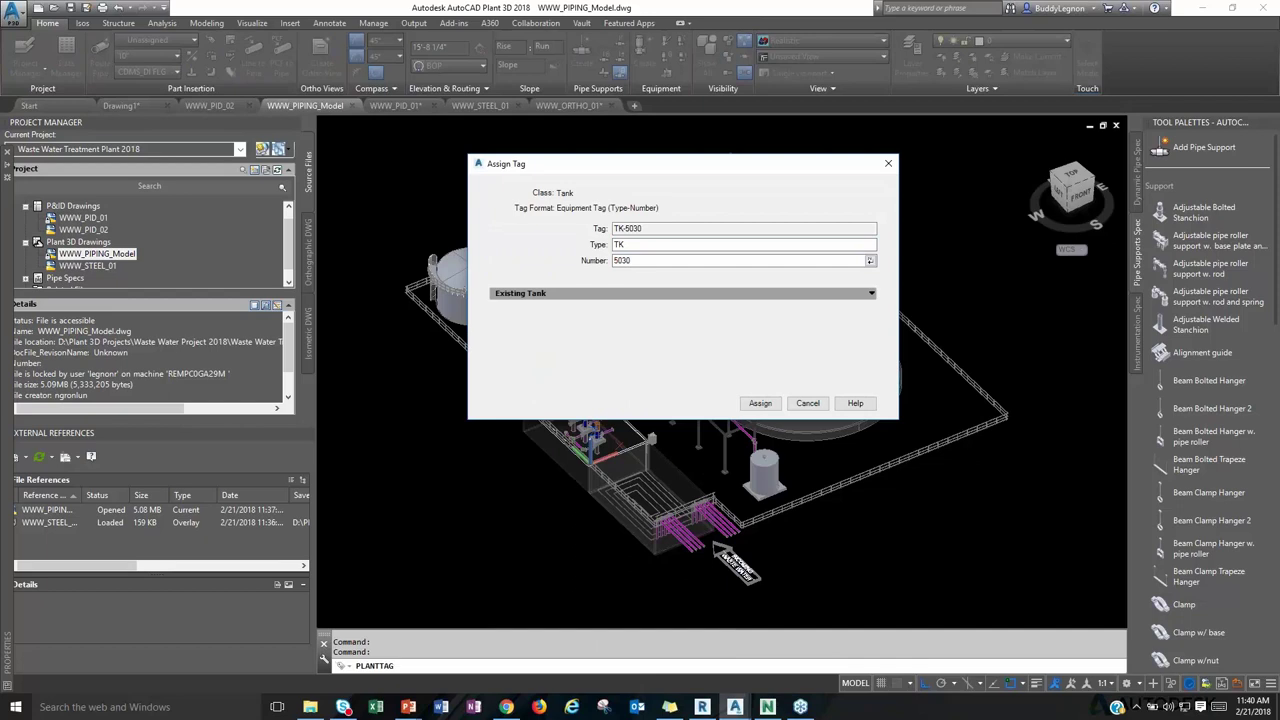
left_click(759, 405)
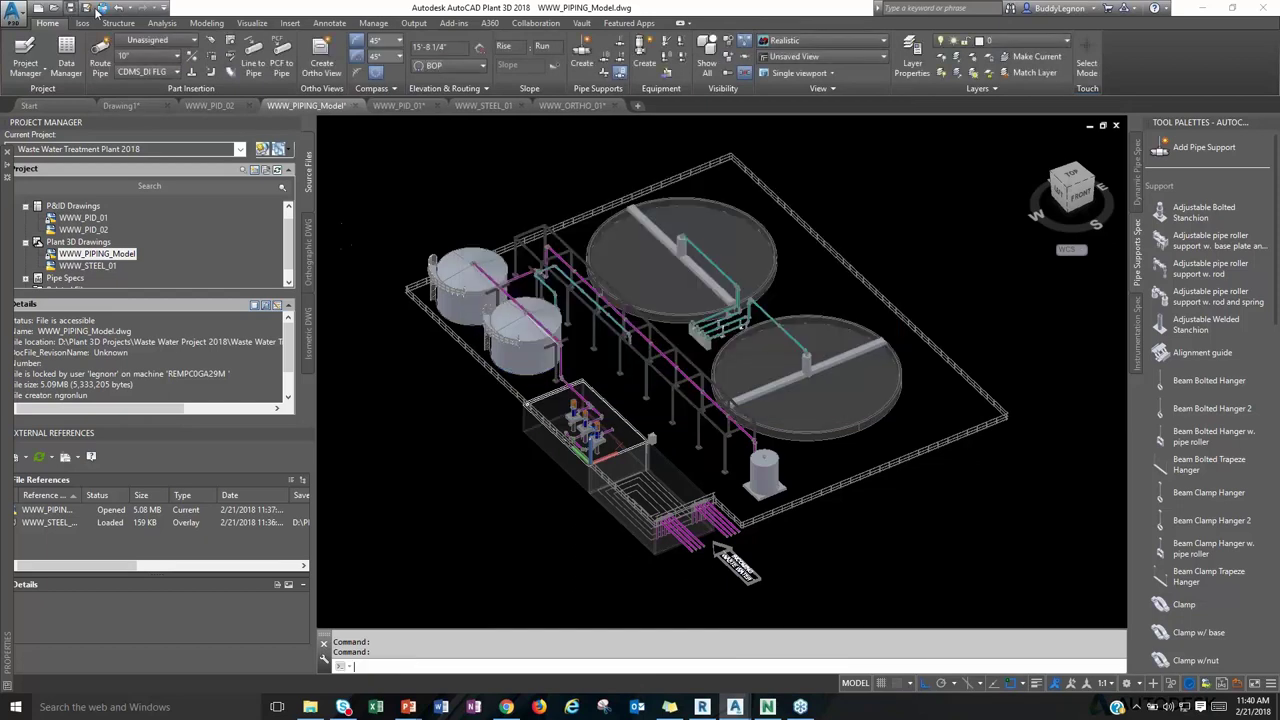
Update the Top (Plan) View in WWW_ORTHO_01 so the lower tank's tag reads TK-5030.
left_click(562, 105)
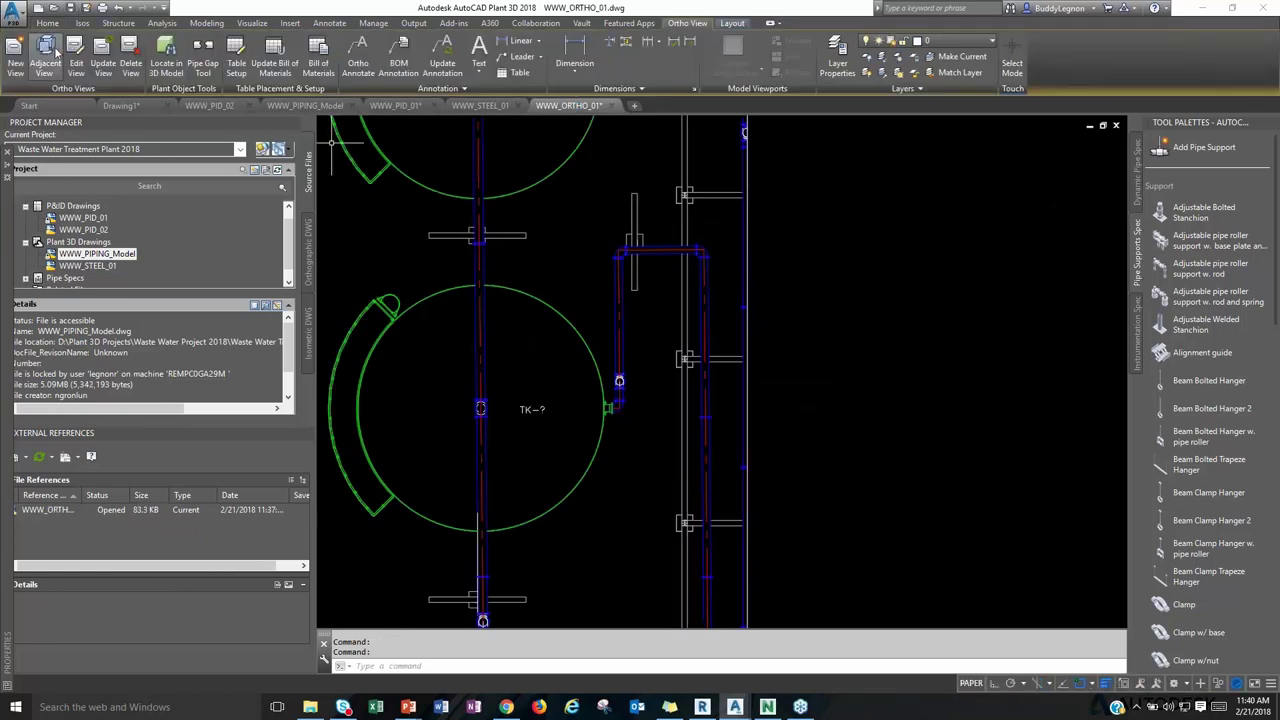
left_click(104, 48)
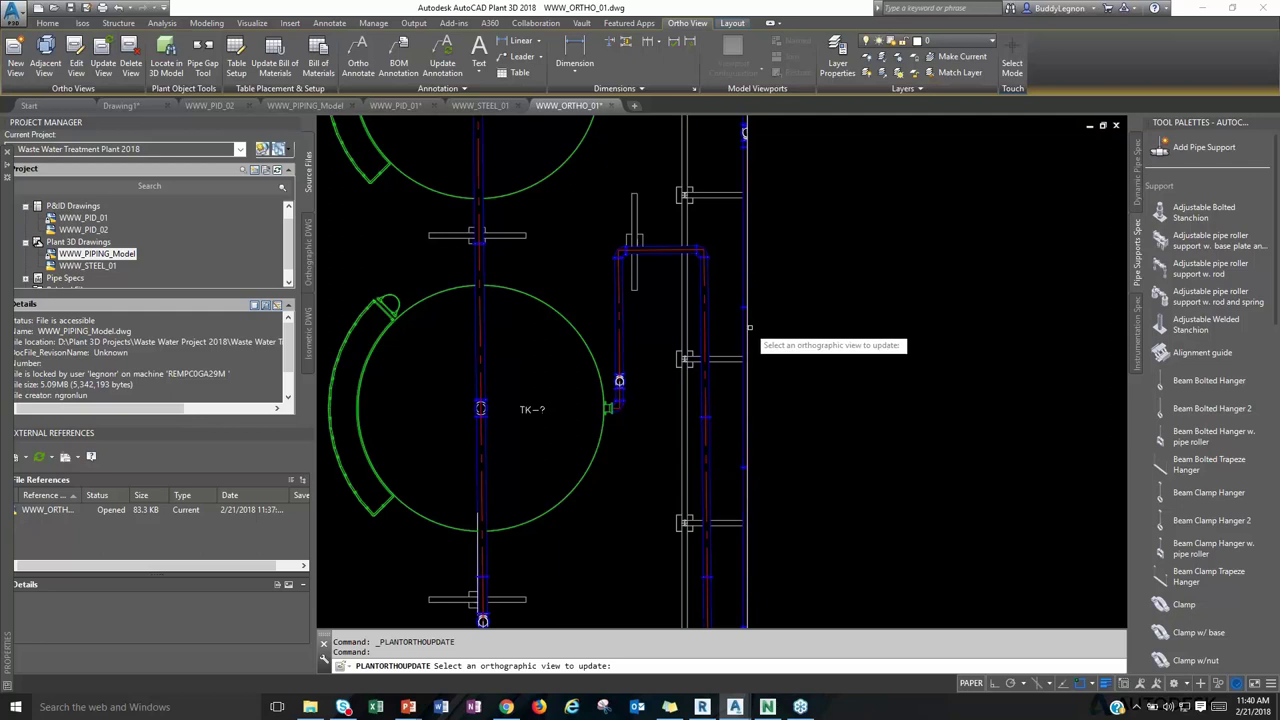
left_click(748, 335)
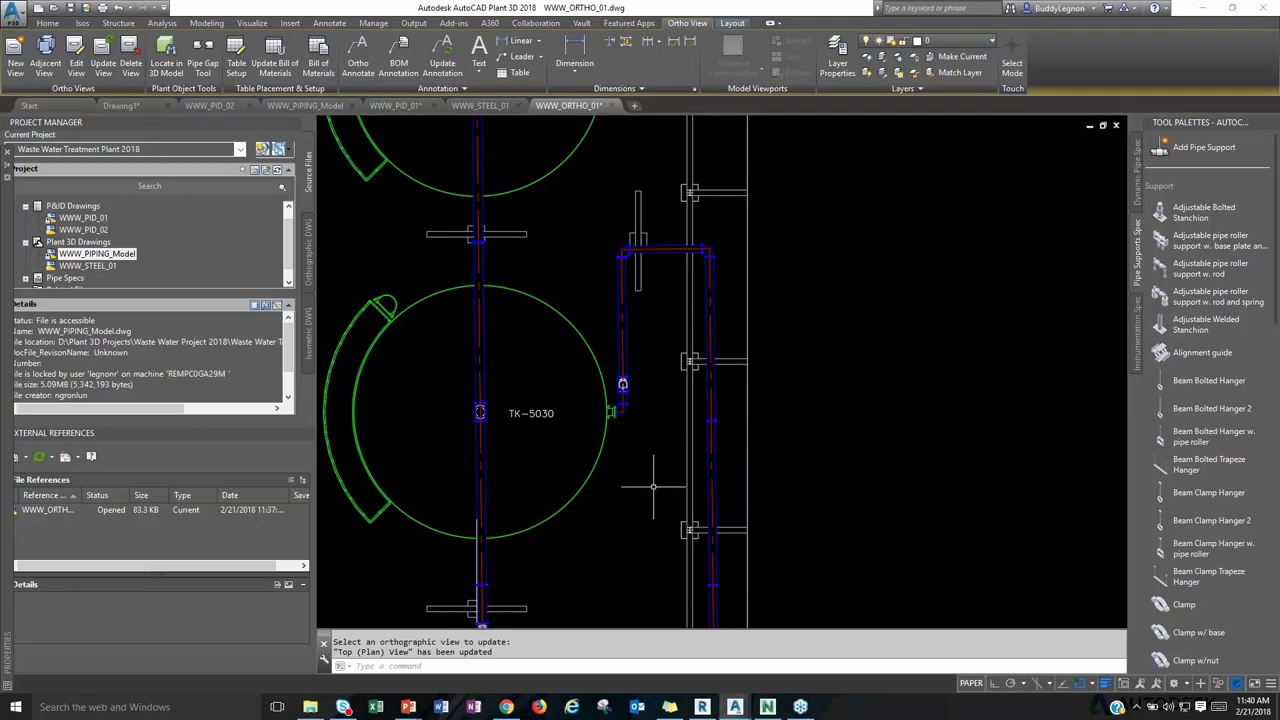
middle_click_drag(656, 491, 652, 494)
scroll(652, 494, "down", 3)
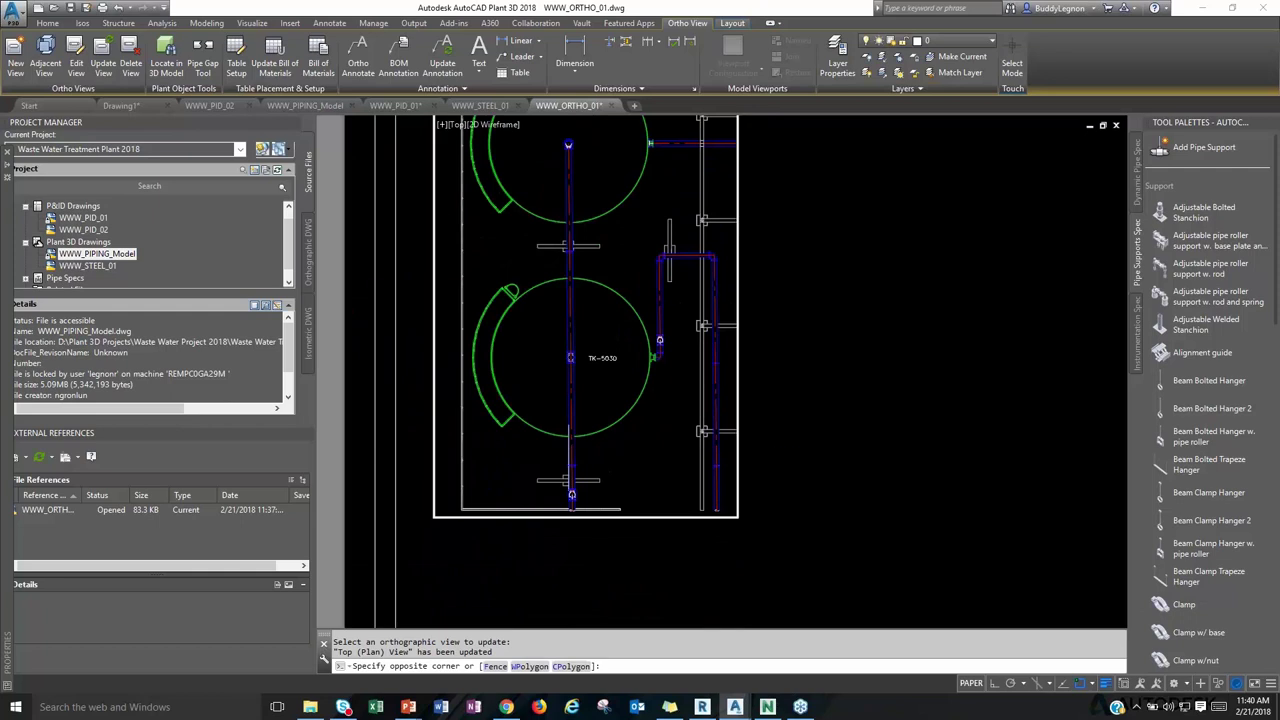
Label the vertical pipe below TK-5030 with a Piping Coordinate elevation annotation, EL. 21'-1 5/8".
double_click(644, 438)
right_click(644, 438)
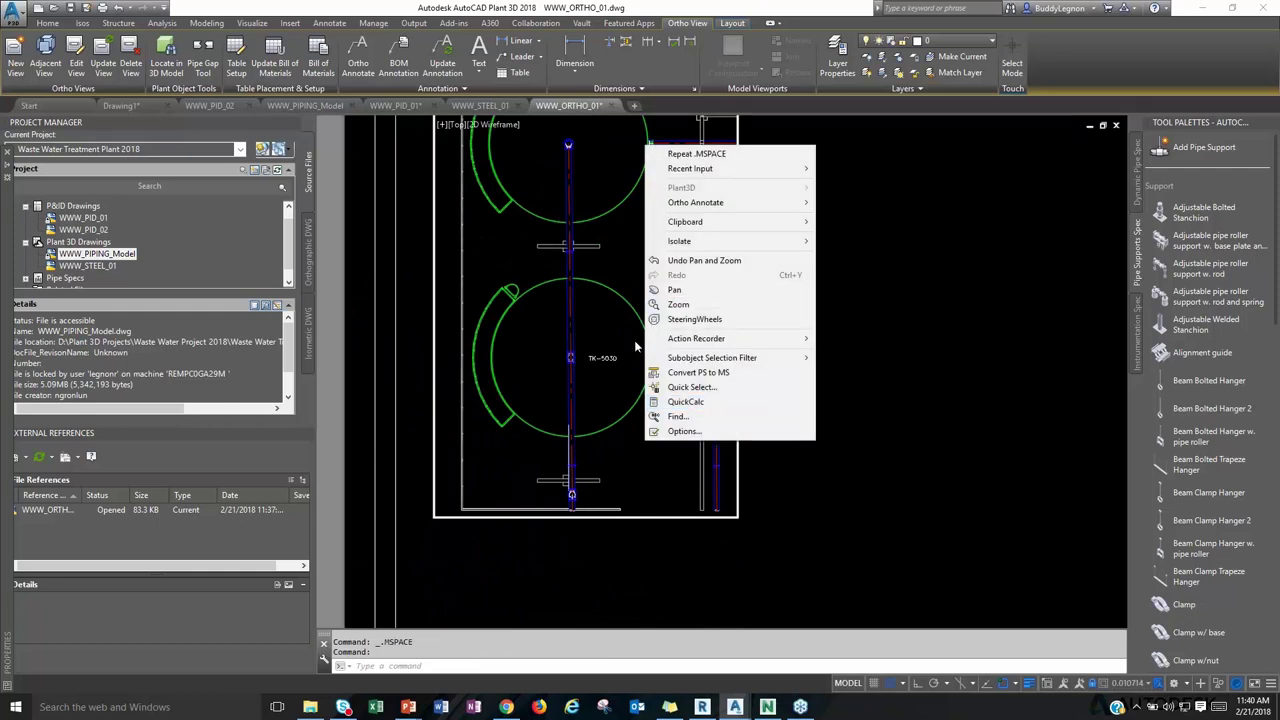
left_click(578, 471)
left_click(573, 464)
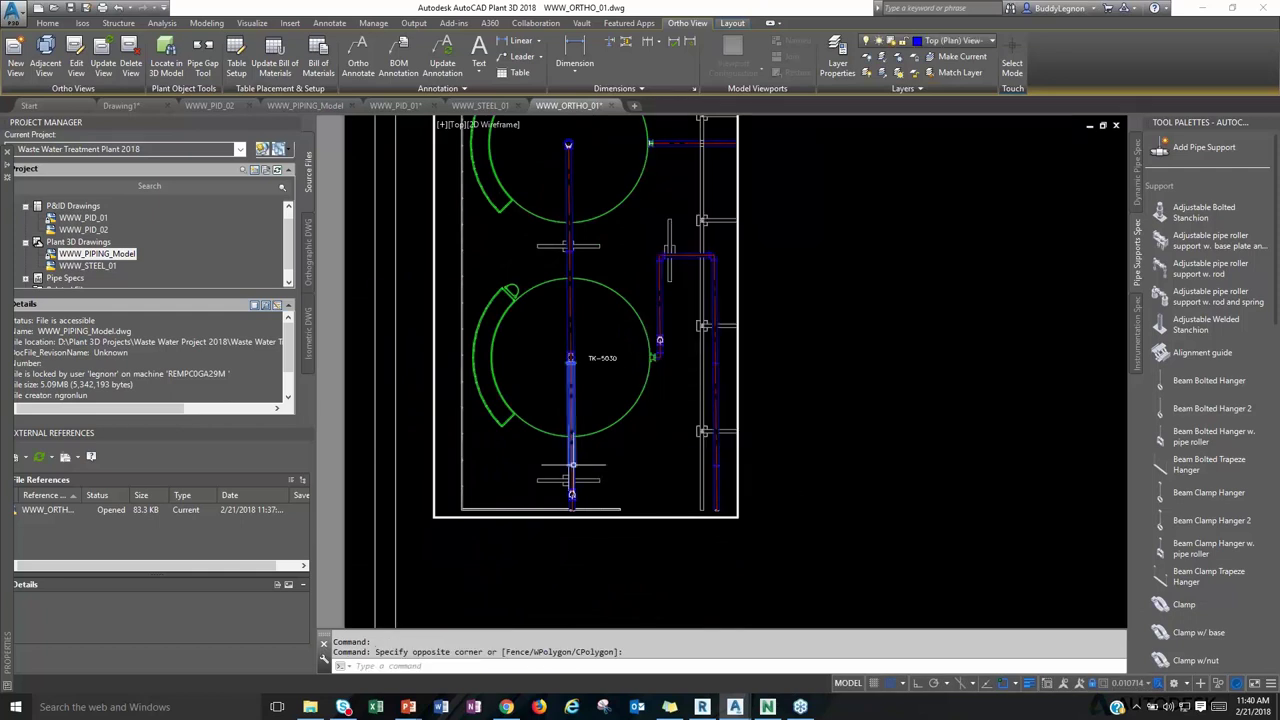
right_click(573, 464)
mouse_move(649, 312)
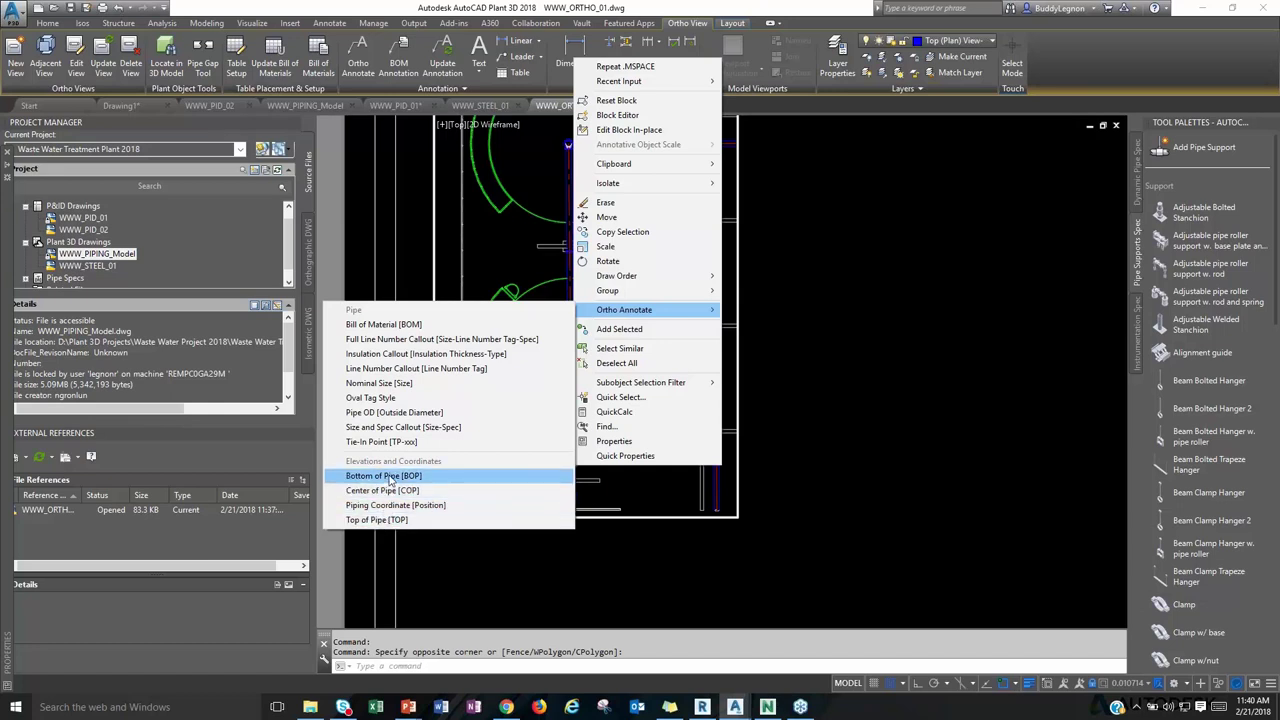
left_click(387, 505)
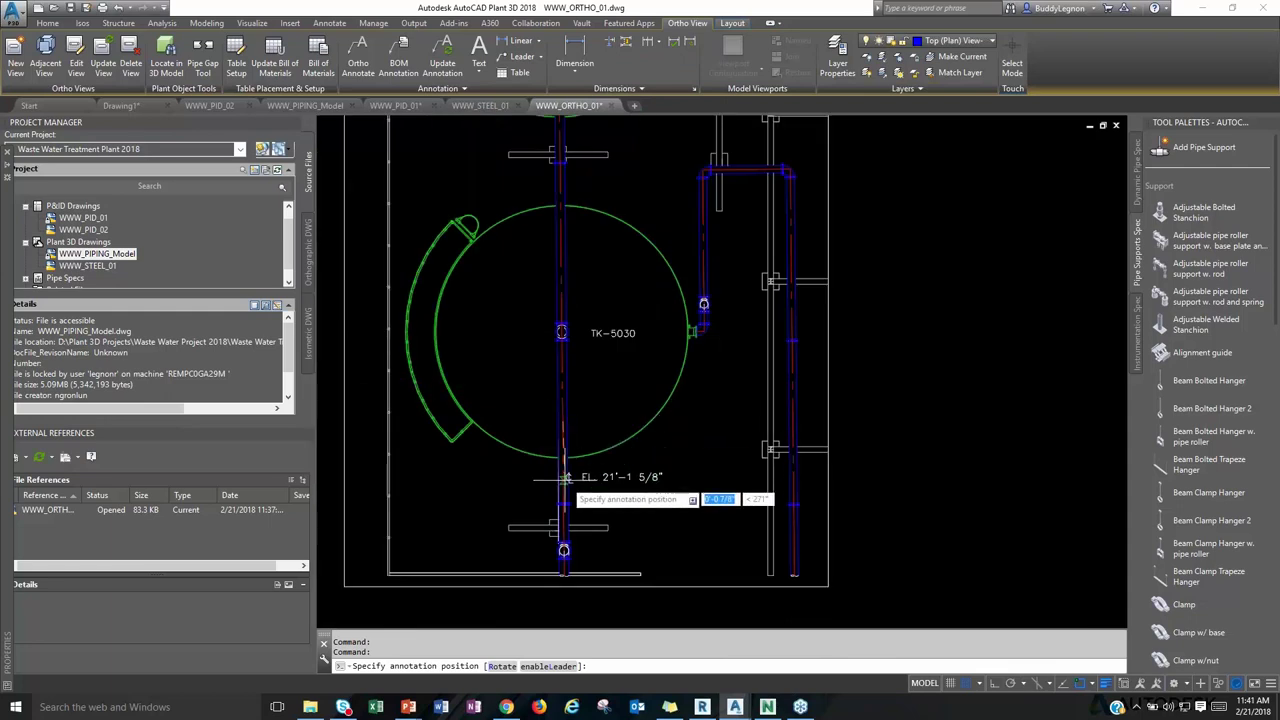
left_click(565, 478)
middle_click_drag(642, 531, 642, 449)
key("Escape")
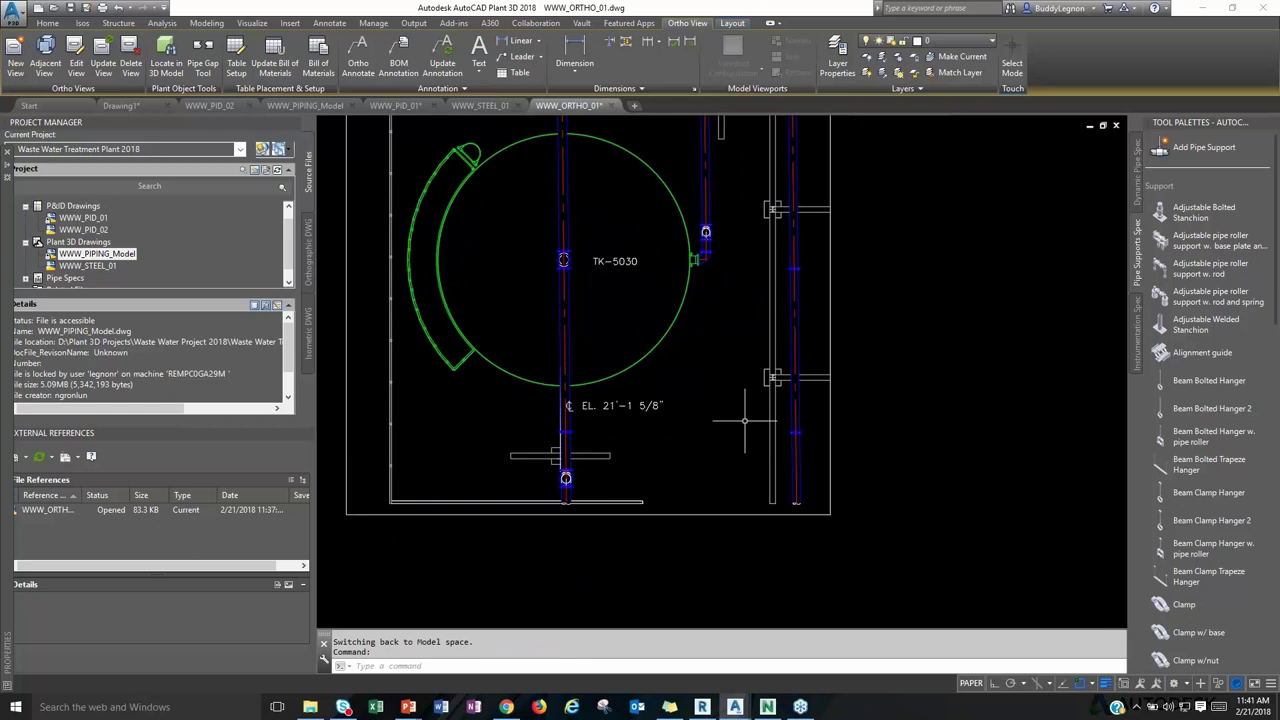
scroll(744, 420, "down", 5)
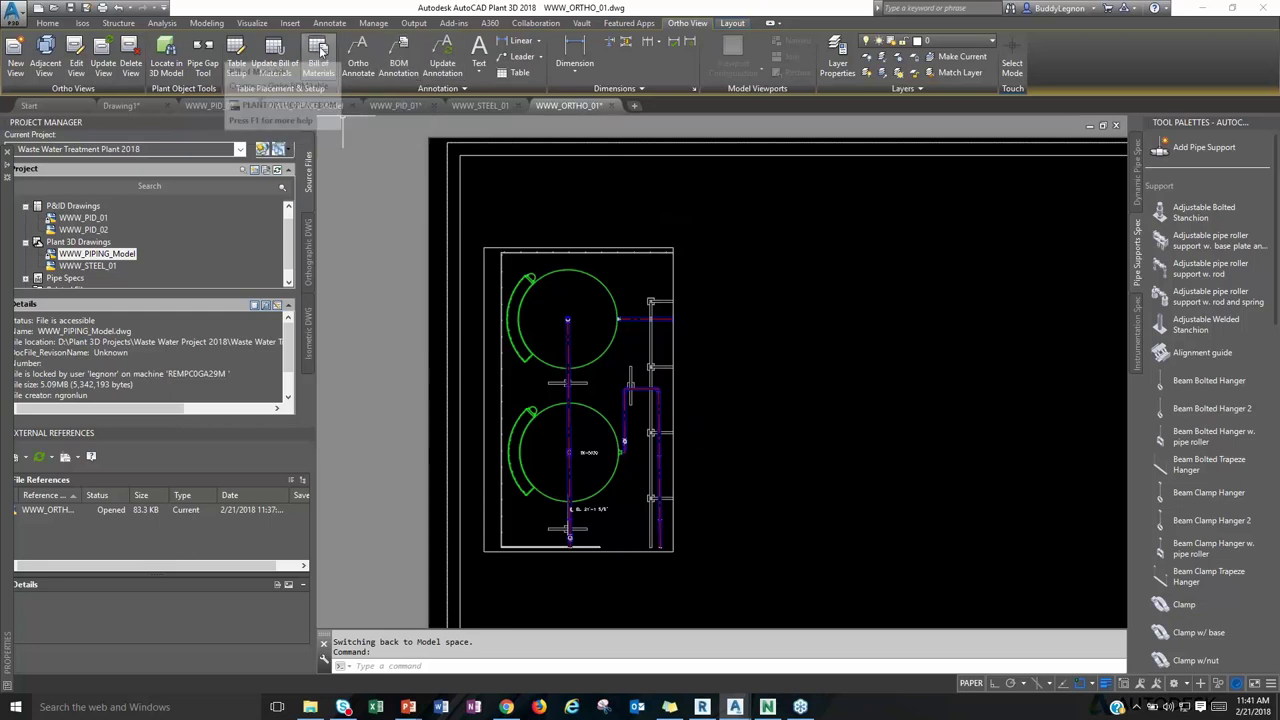
Place a bill of materials table for the plan viewport on the sheet.
left_click(399, 55)
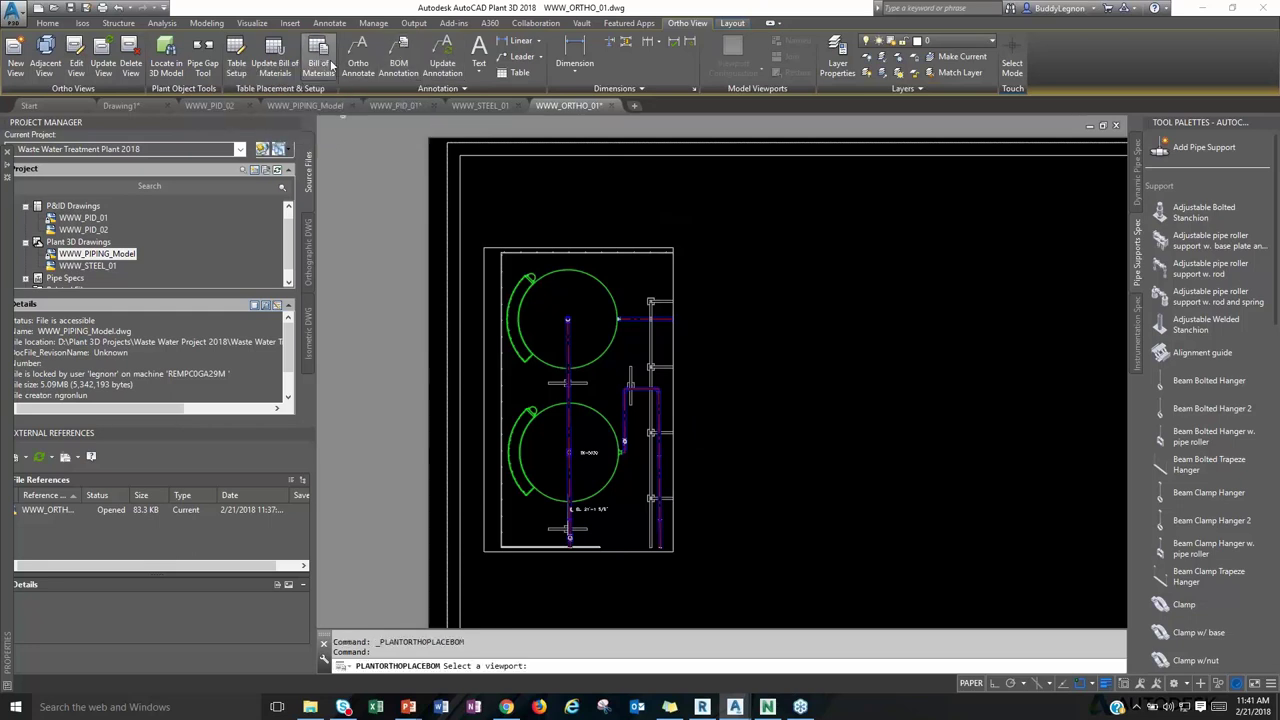
left_click(673, 262)
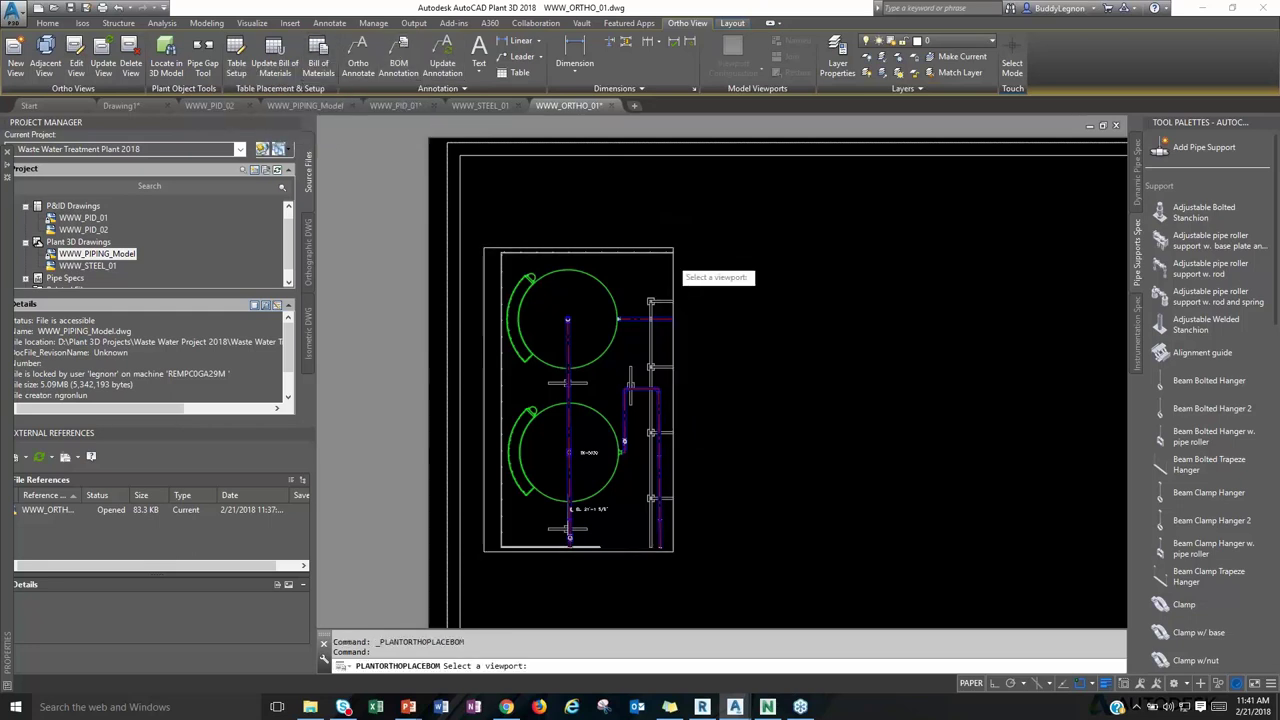
left_click(729, 195)
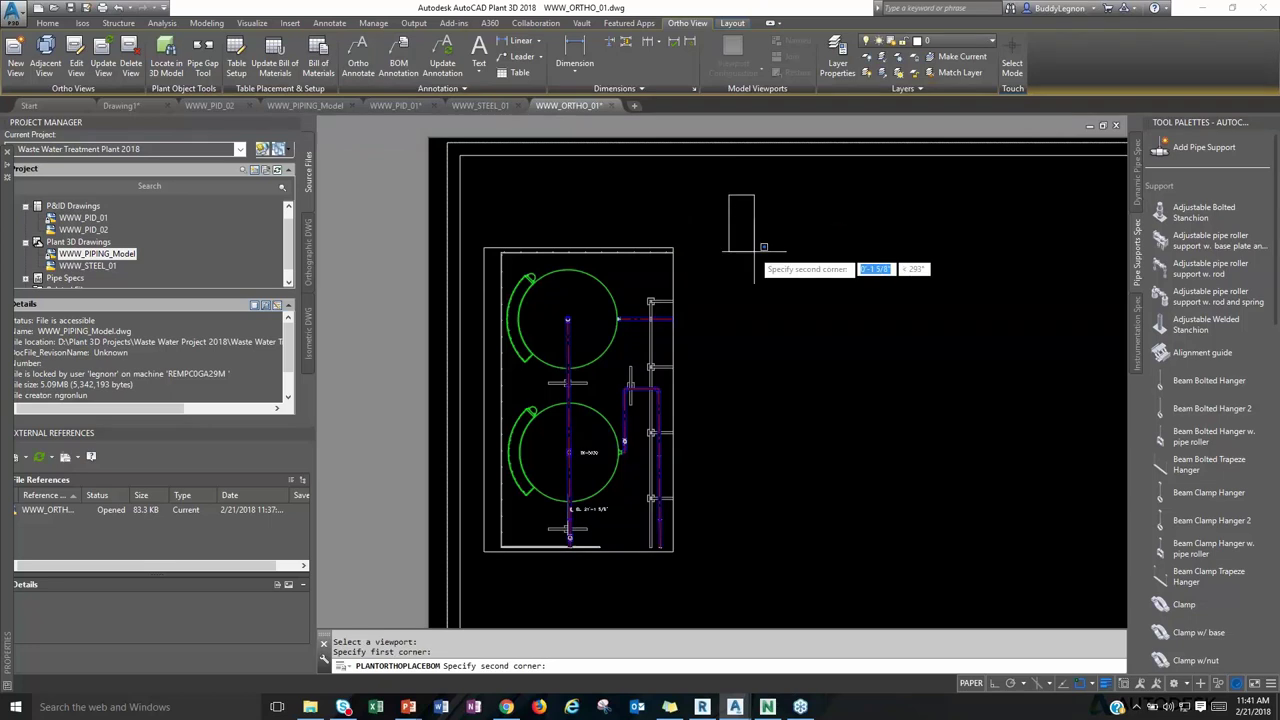
left_click(1031, 598)
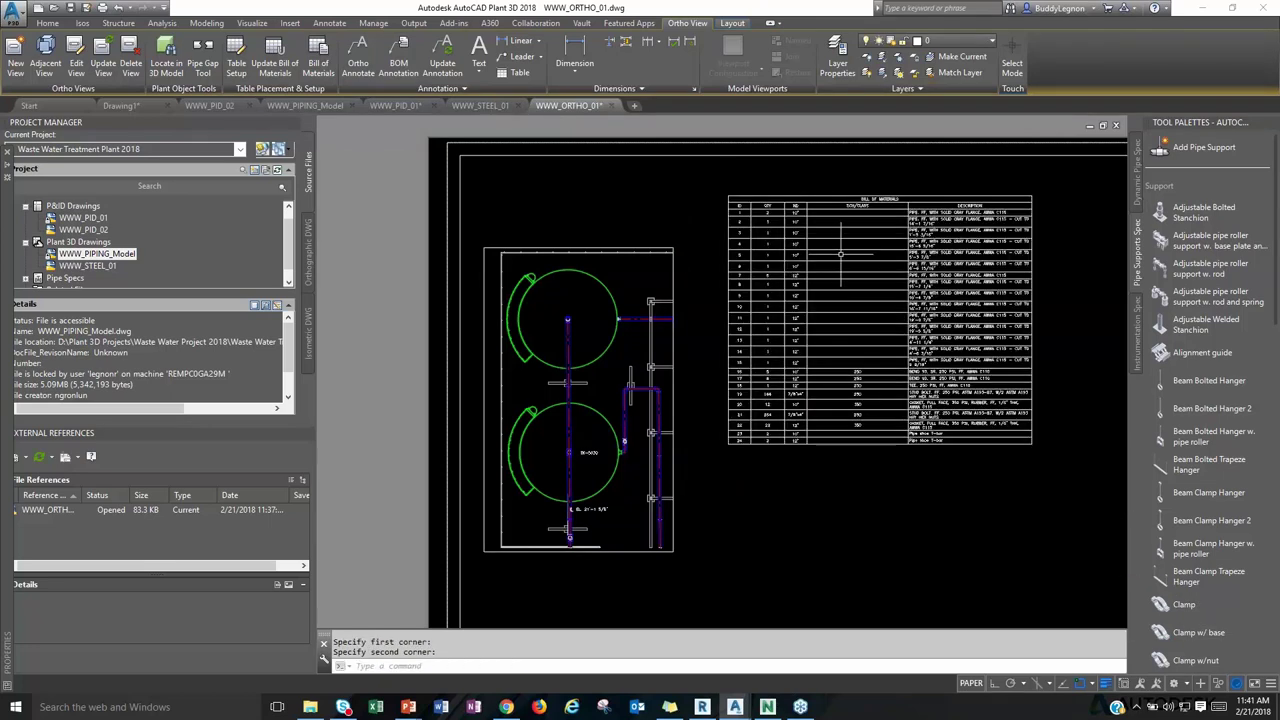
Add BOM balloons tagging the pipe in the plan view, including one for row 2.
left_click(399, 50)
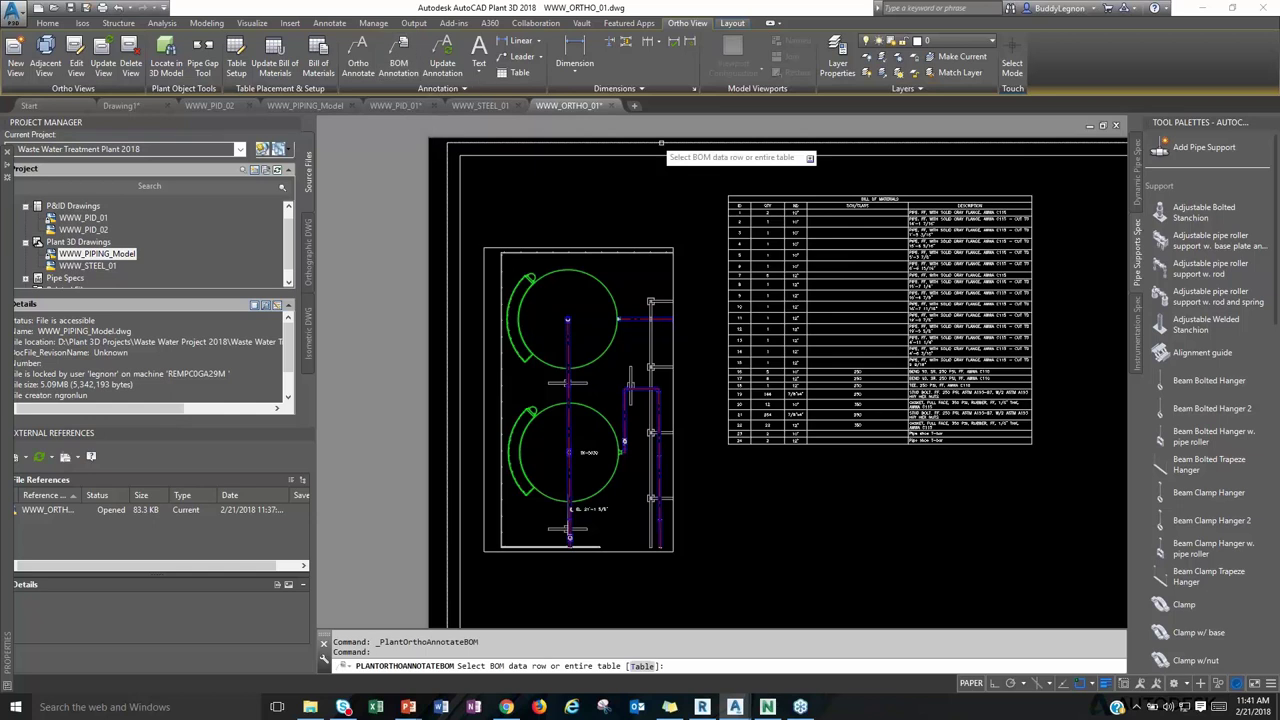
left_click(745, 222)
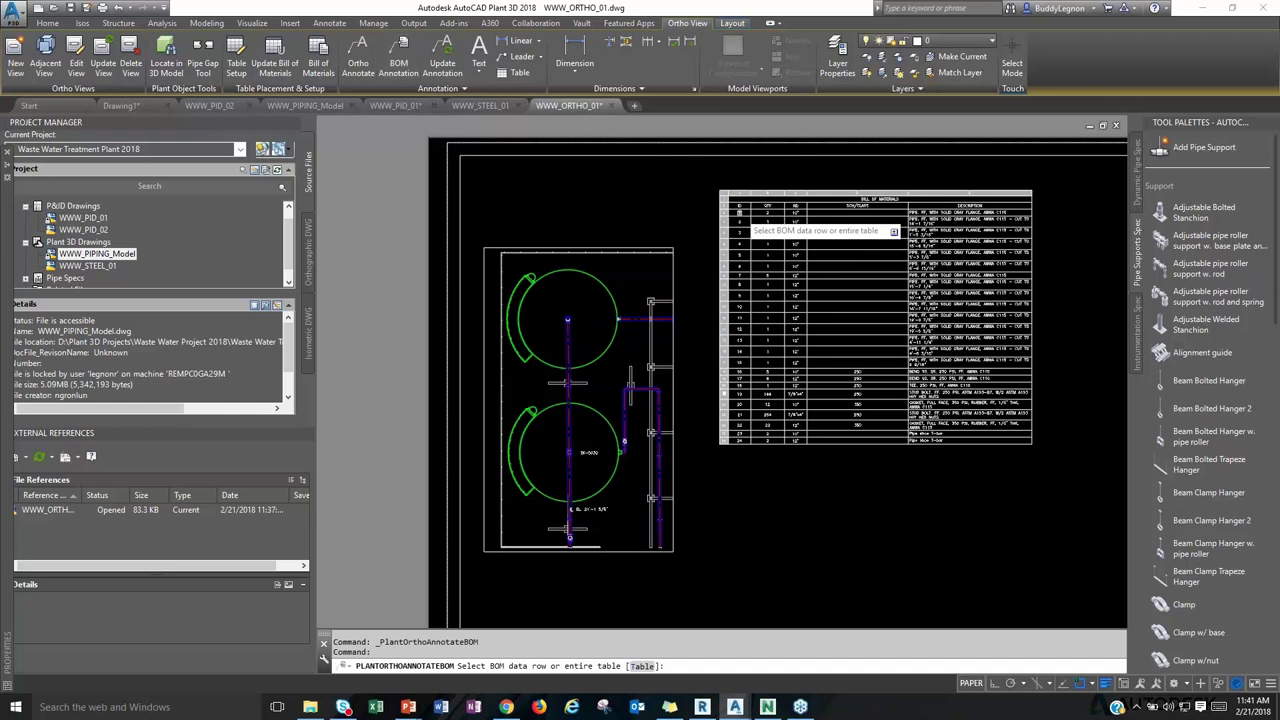
scroll(648, 426, "up", 4)
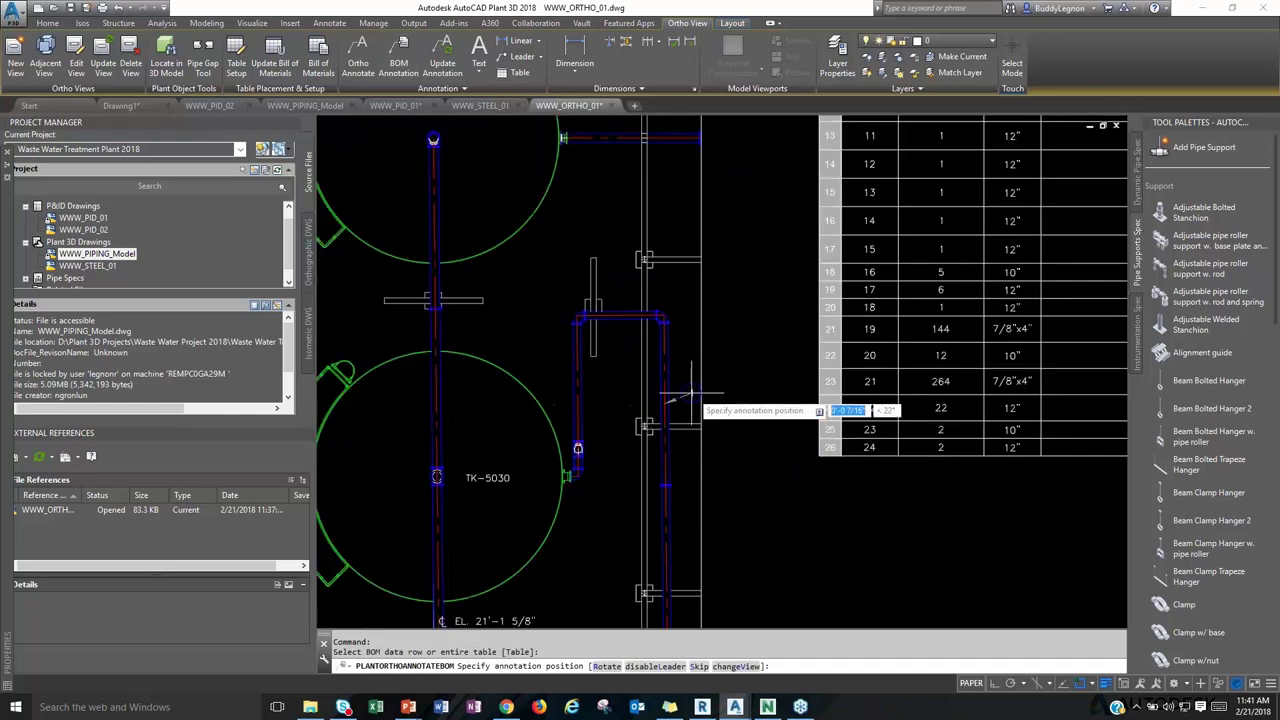
left_click(731, 394)
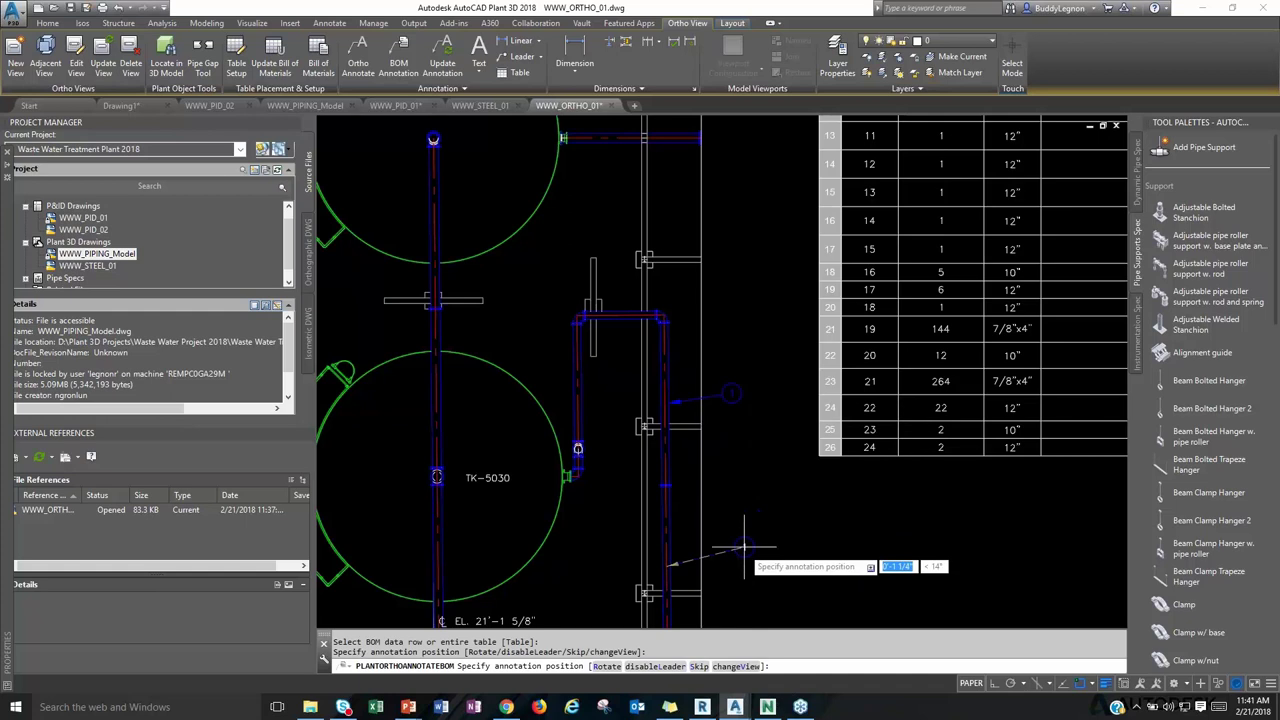
key("Return")
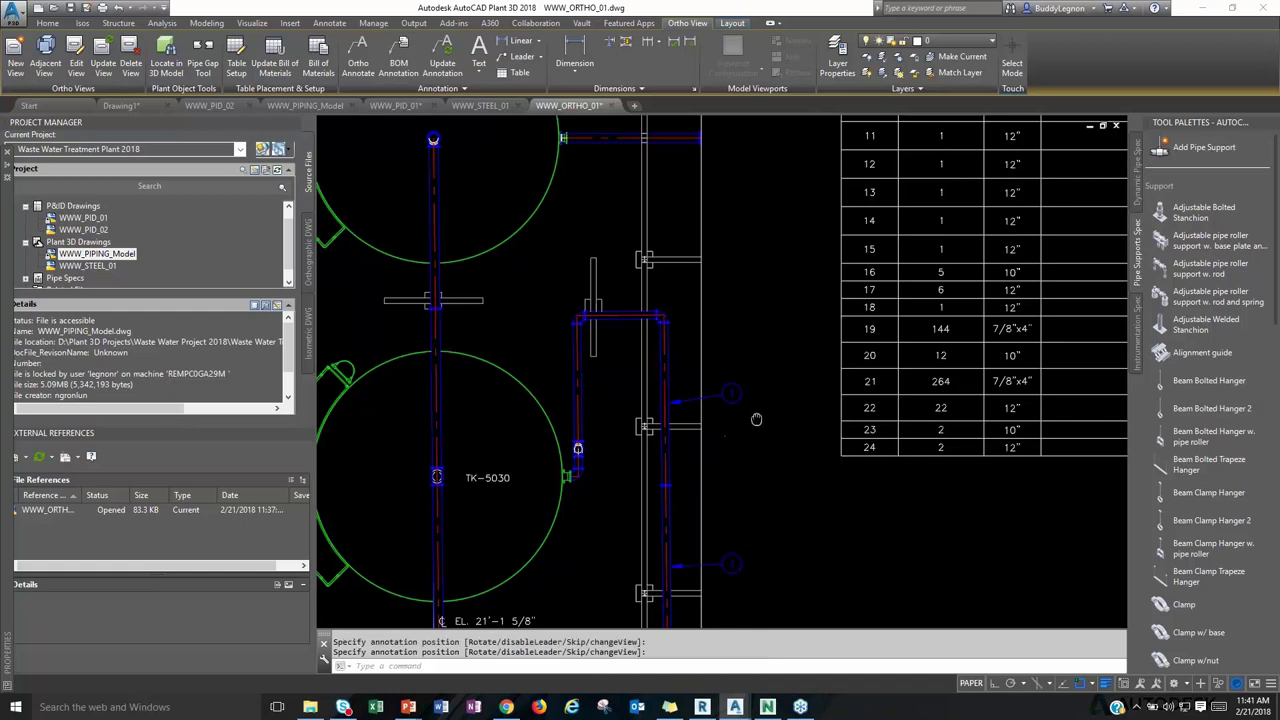
scroll(662, 393, "down", 2)
left_click(398, 63)
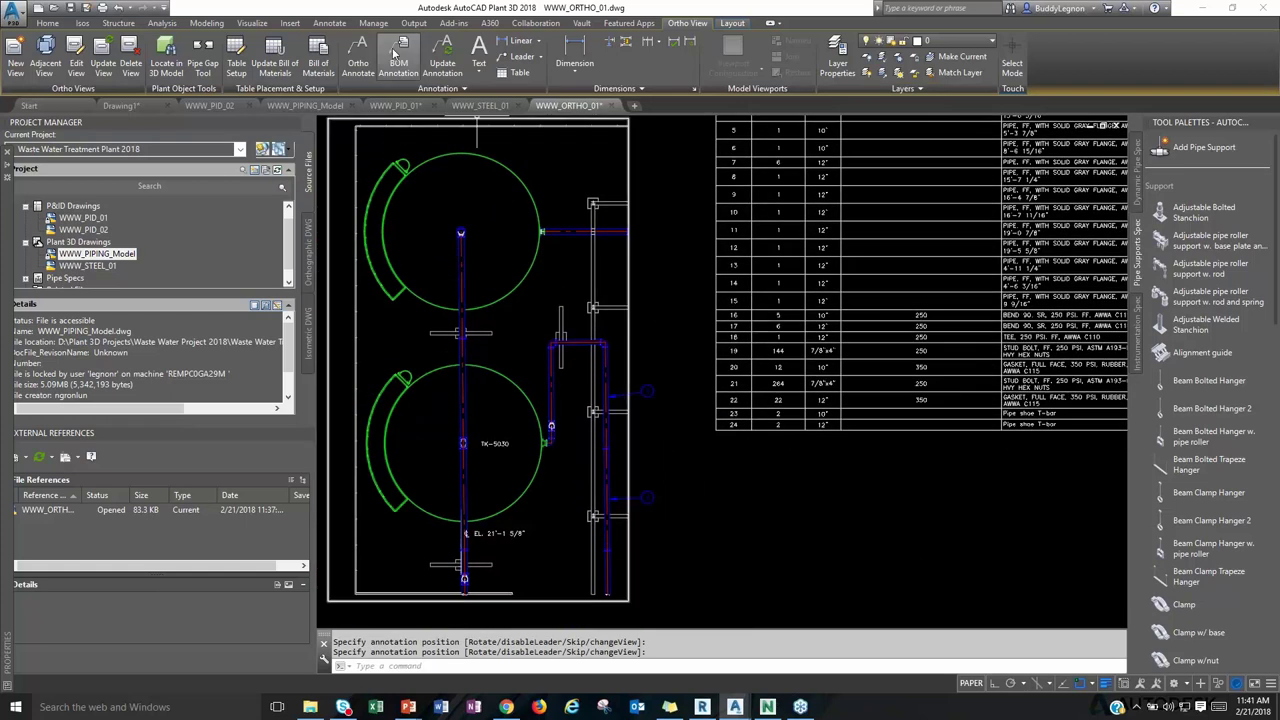
left_click(730, 190)
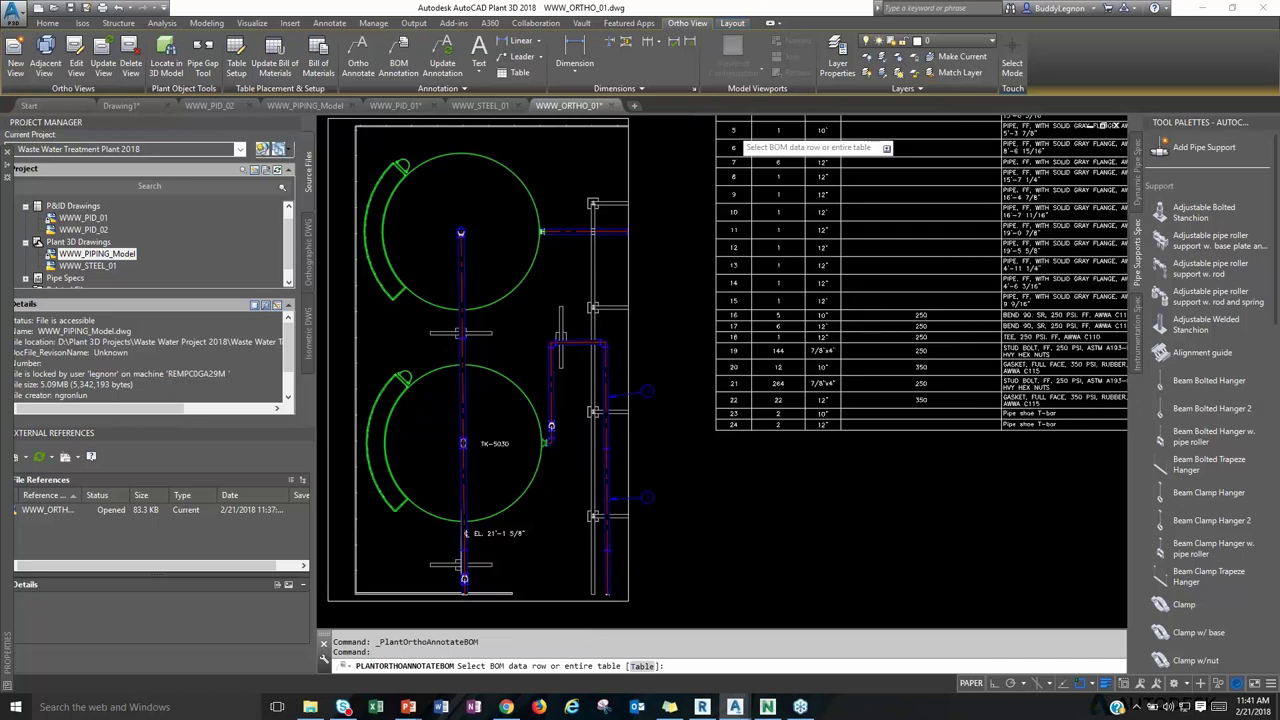
middle_click_drag(600, 150, 576, 256)
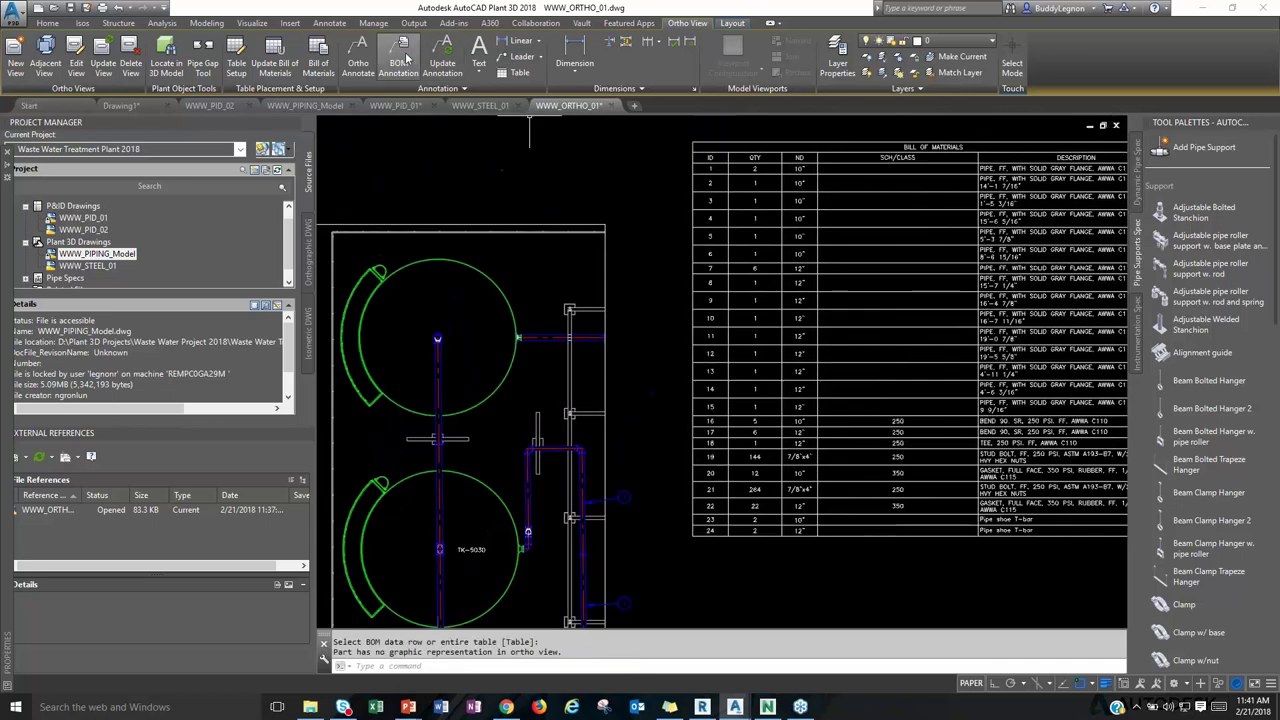
left_click(398, 63)
left_click(740, 183)
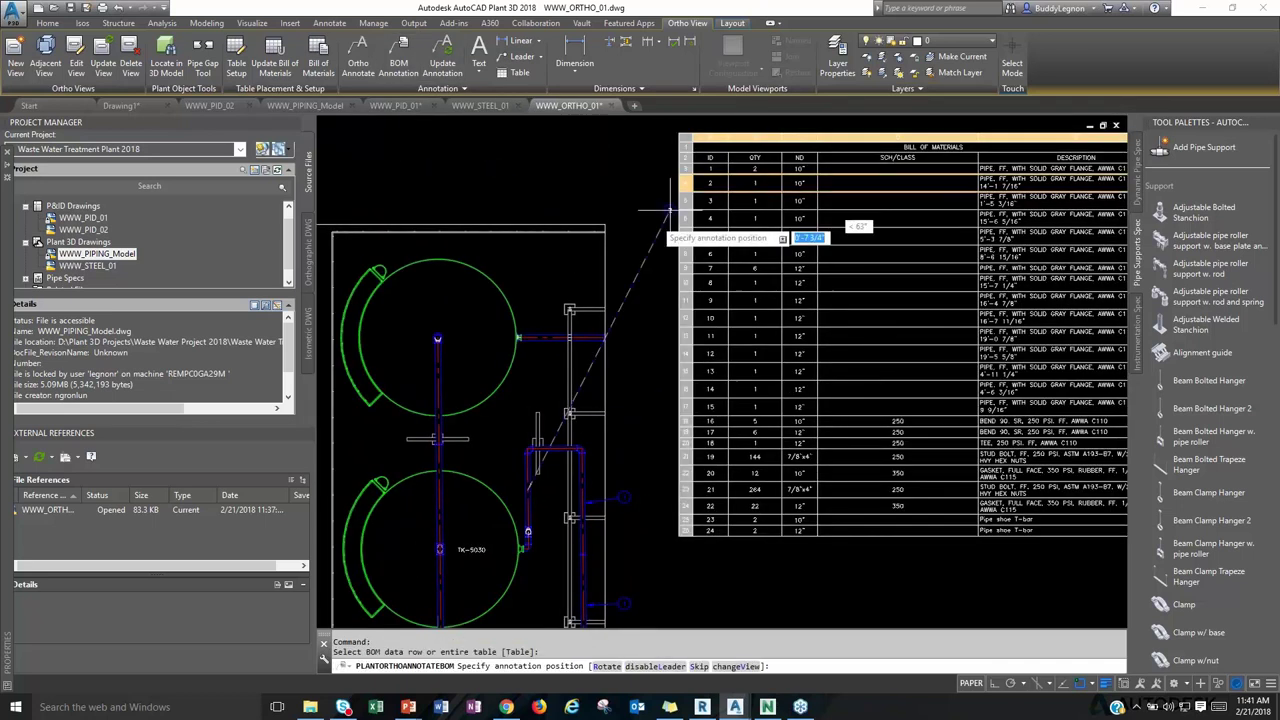
left_click(514, 480)
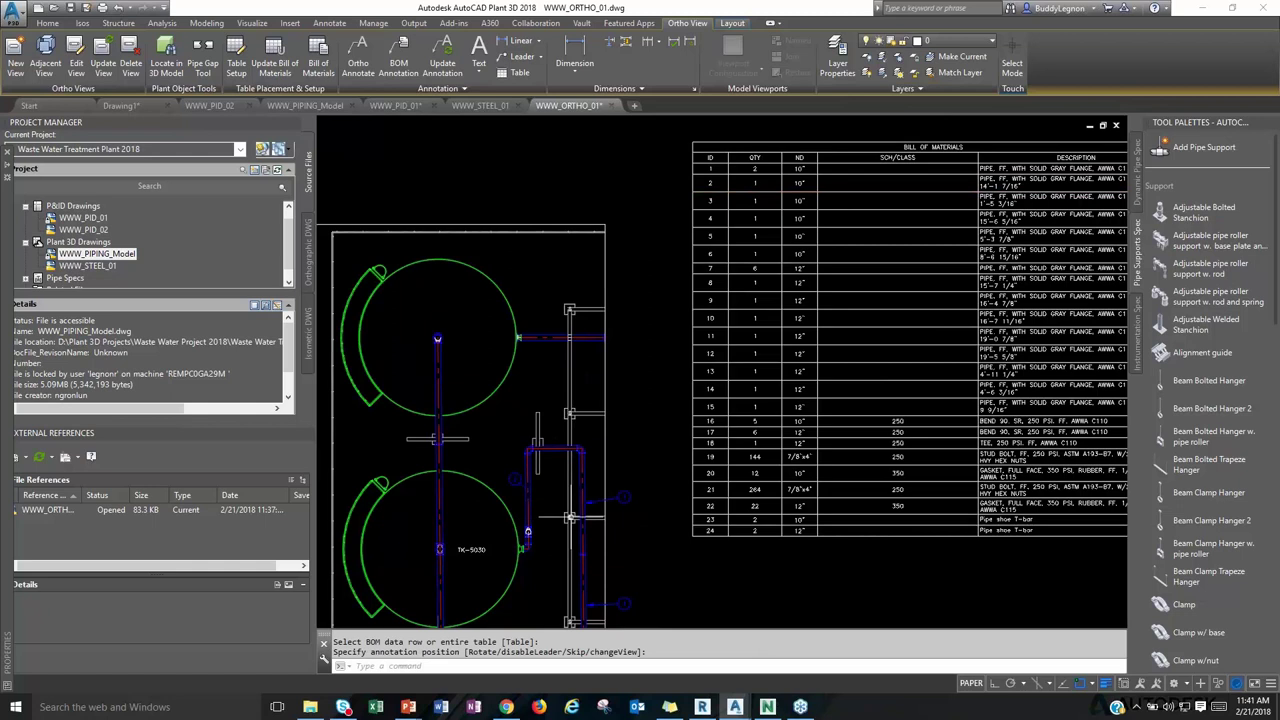
Window-select the bill of materials table and delete it.
scroll(655, 429, "down", 5)
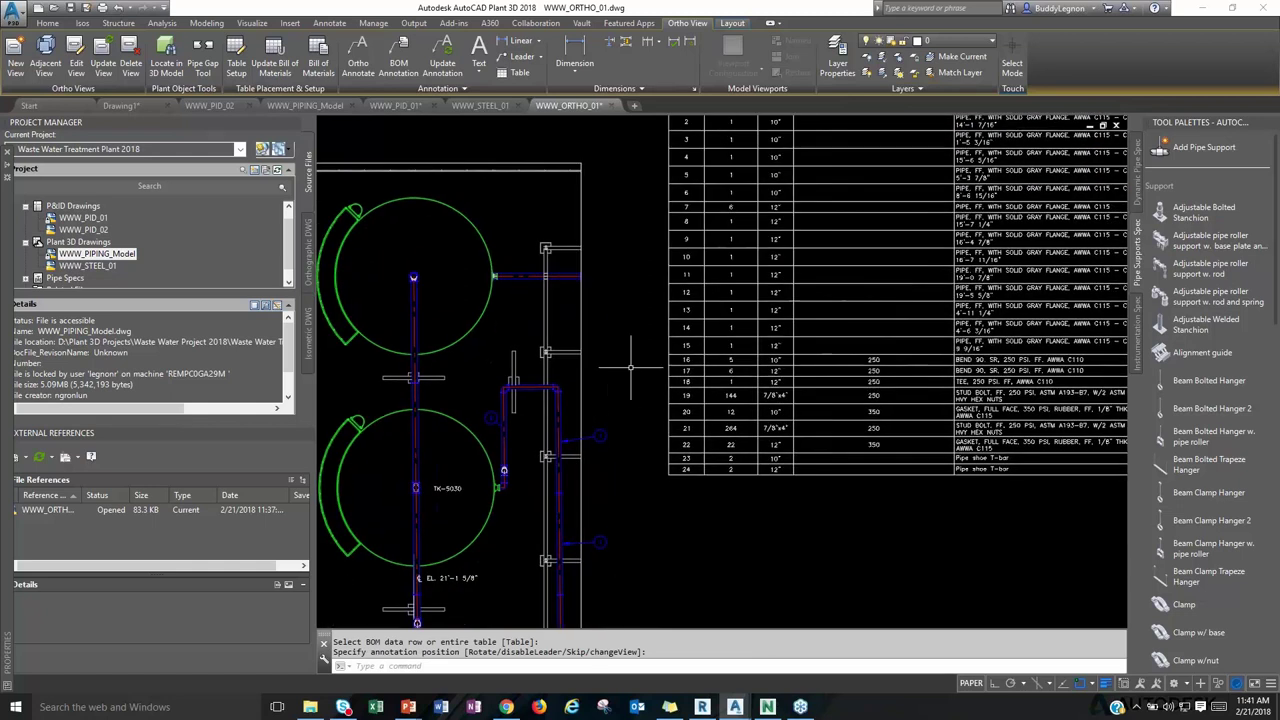
left_click(914, 478)
left_click(657, 182)
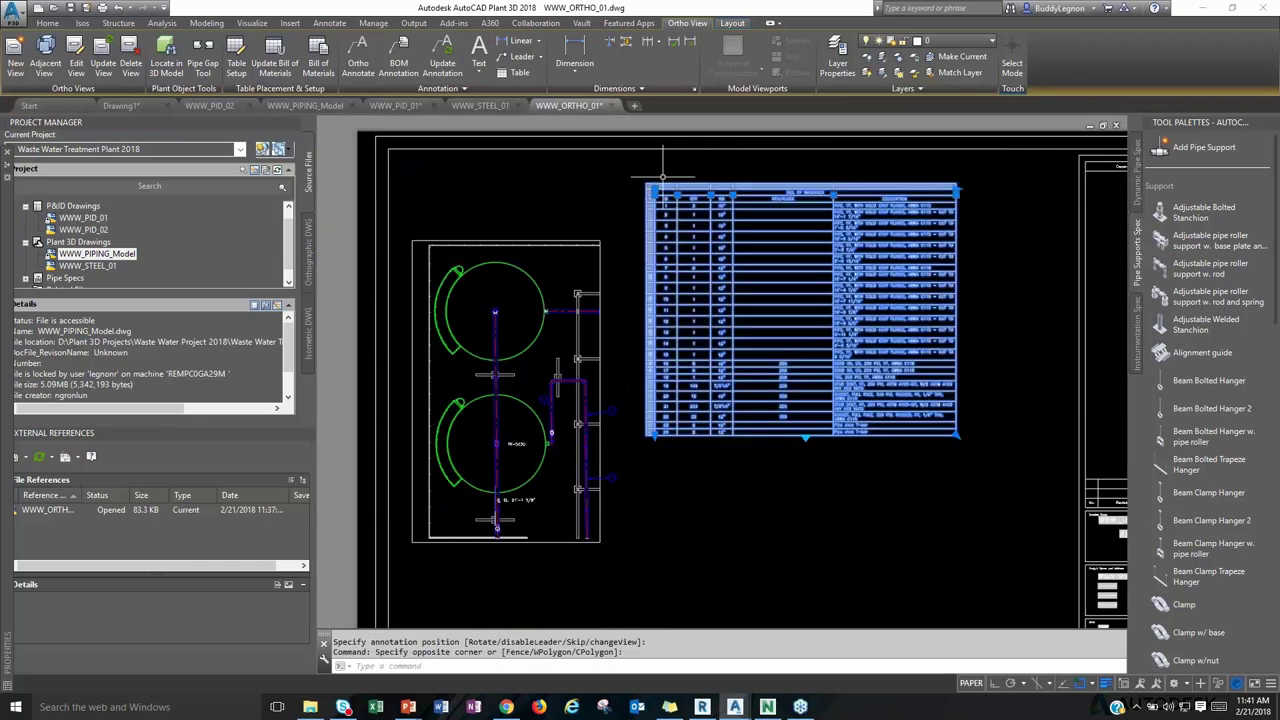
key("Delete")
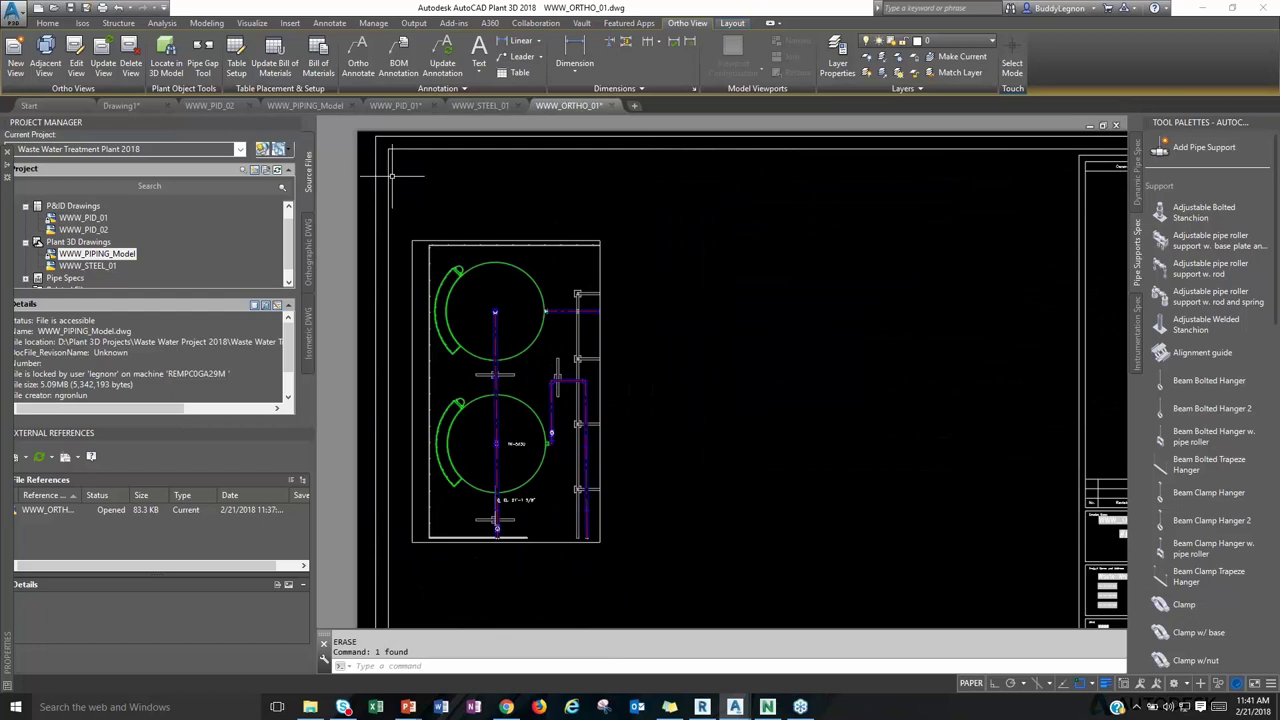
Create a Front adjacent view from the plan viewport and place it to the right.
left_click(55, 62)
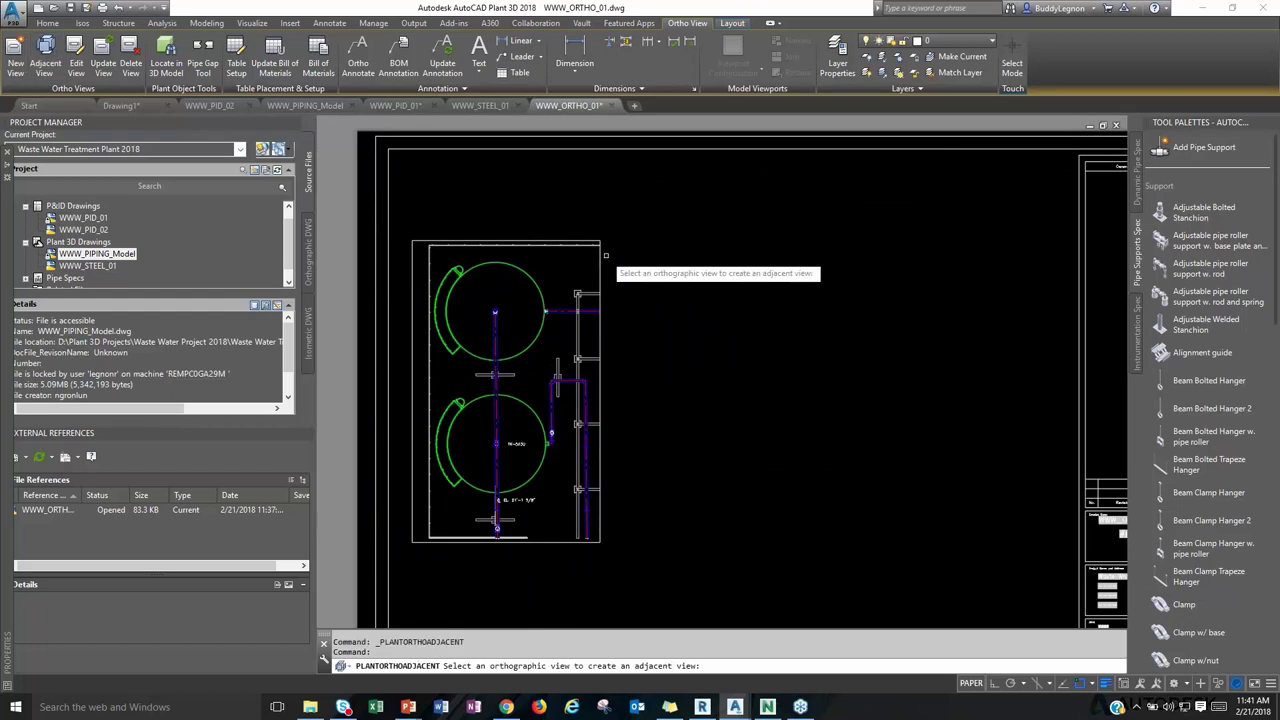
left_click(598, 262)
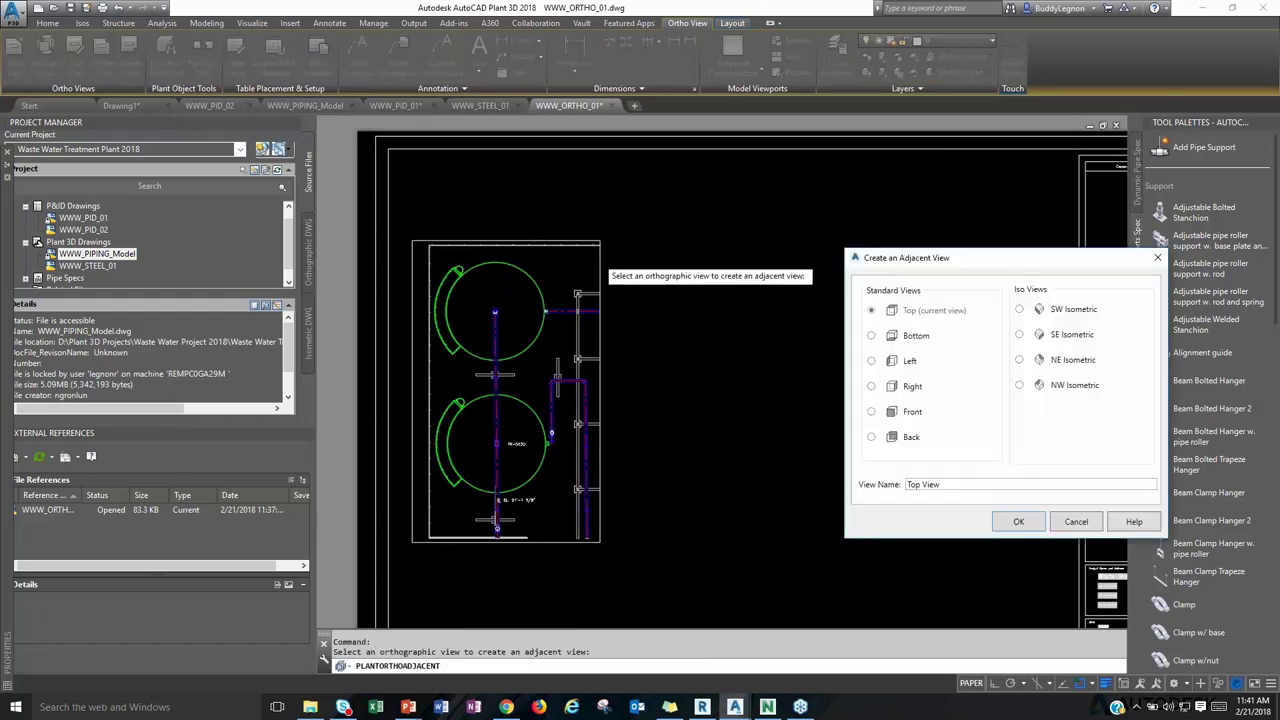
left_click(871, 412)
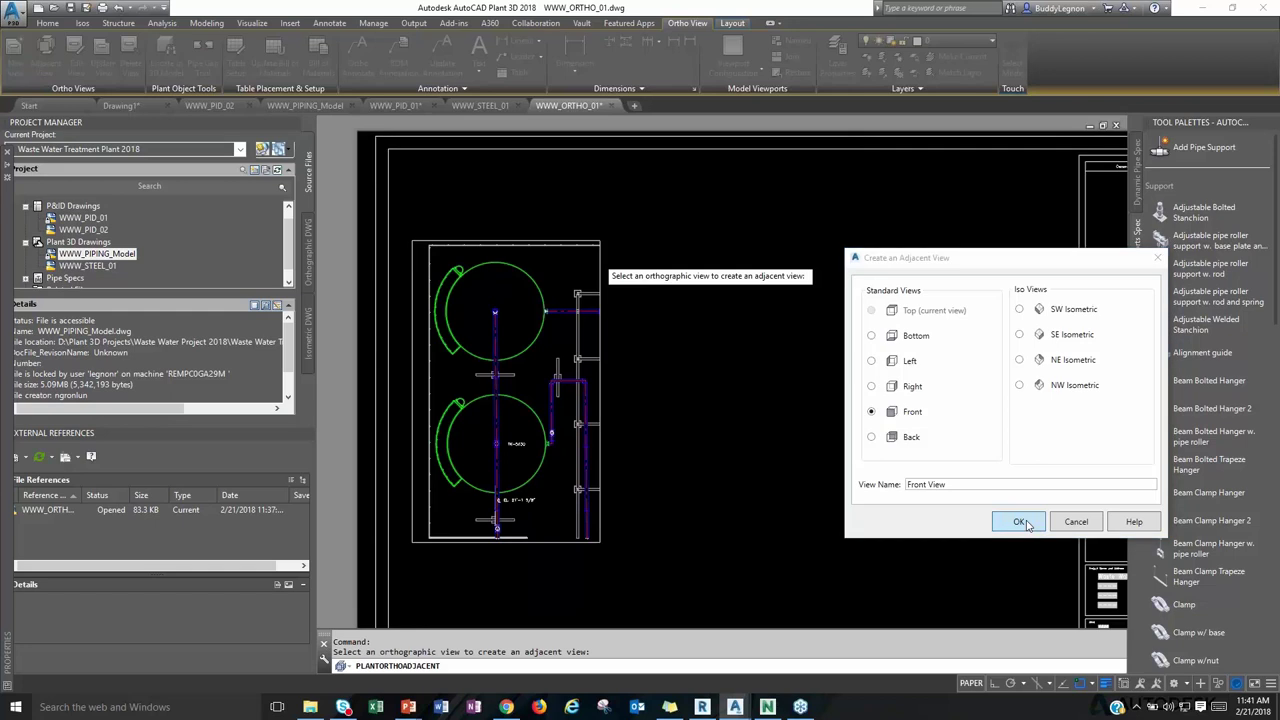
left_click(1018, 521)
left_click(618, 358)
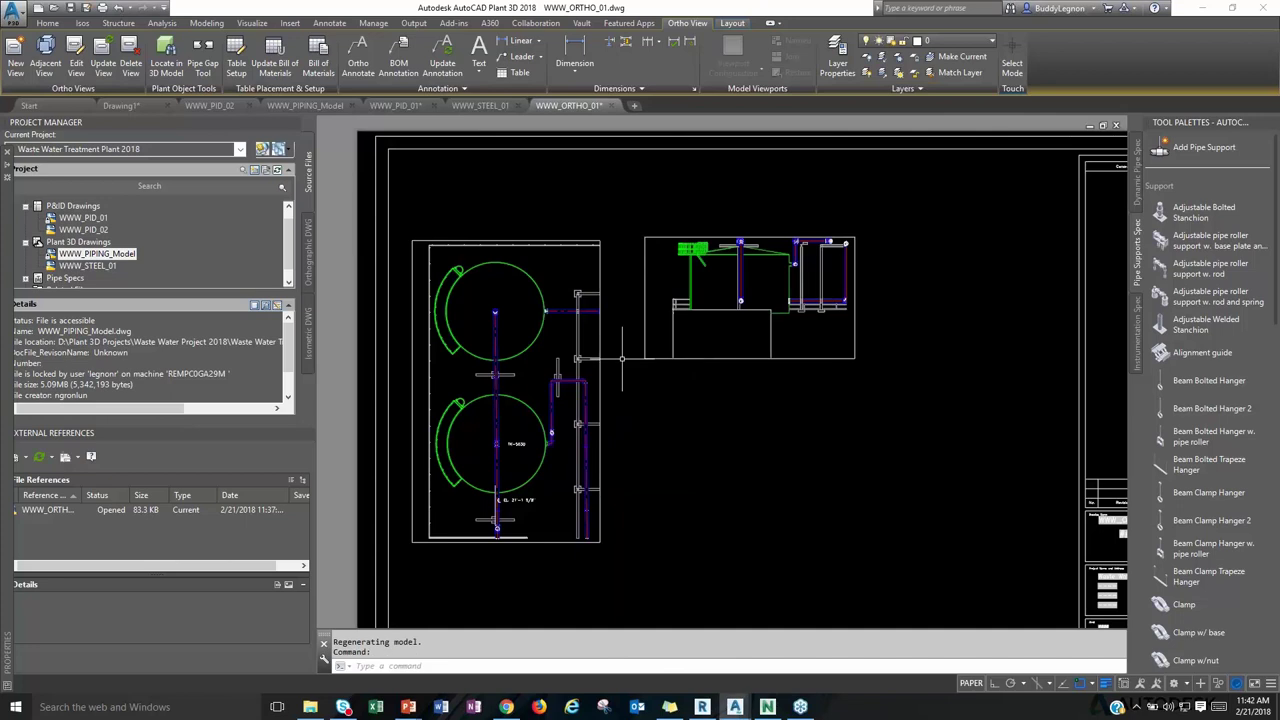
scroll(773, 263, "up", 4)
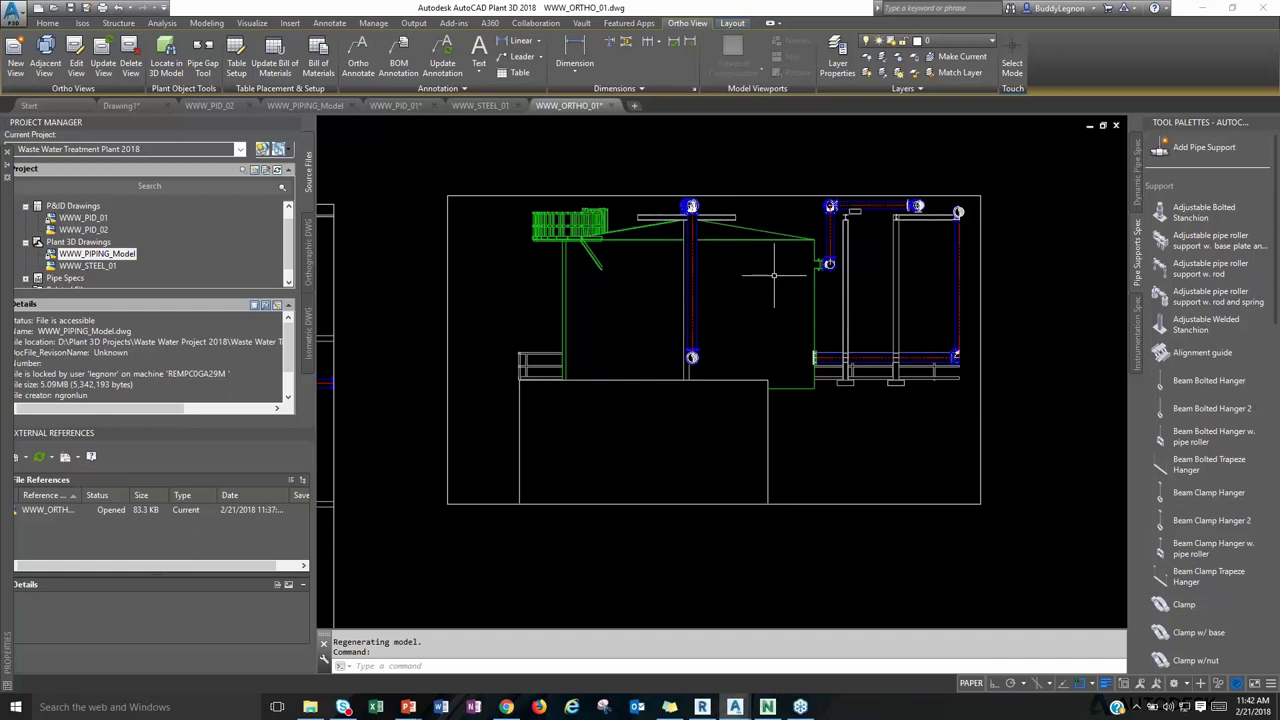
scroll(895, 385, "up", 5)
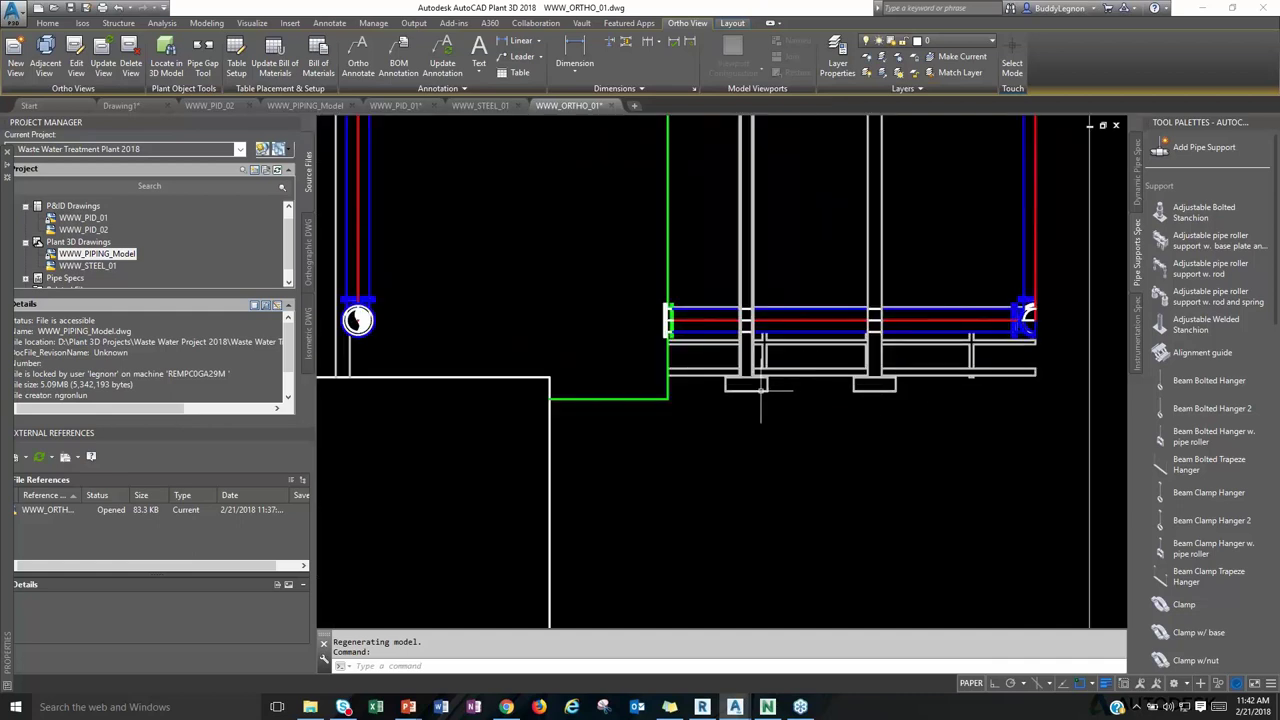
scroll(762, 390, "down", 6)
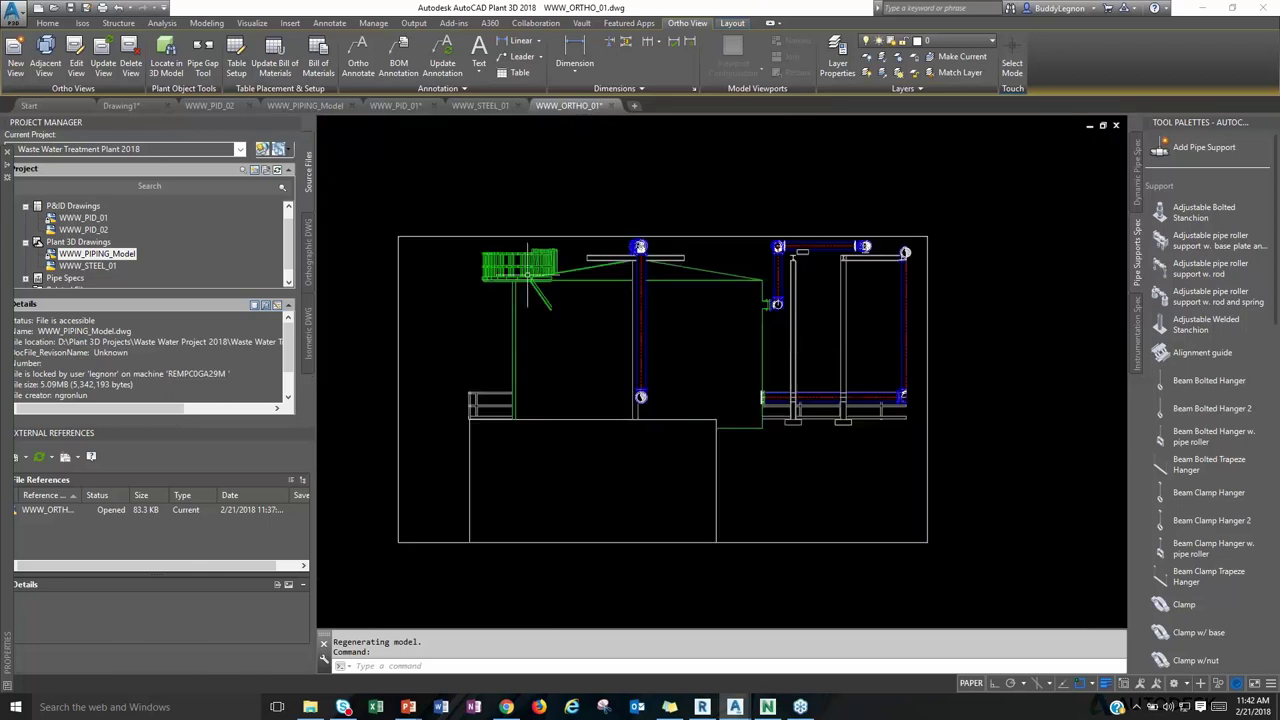
scroll(520, 266, "up", 4)
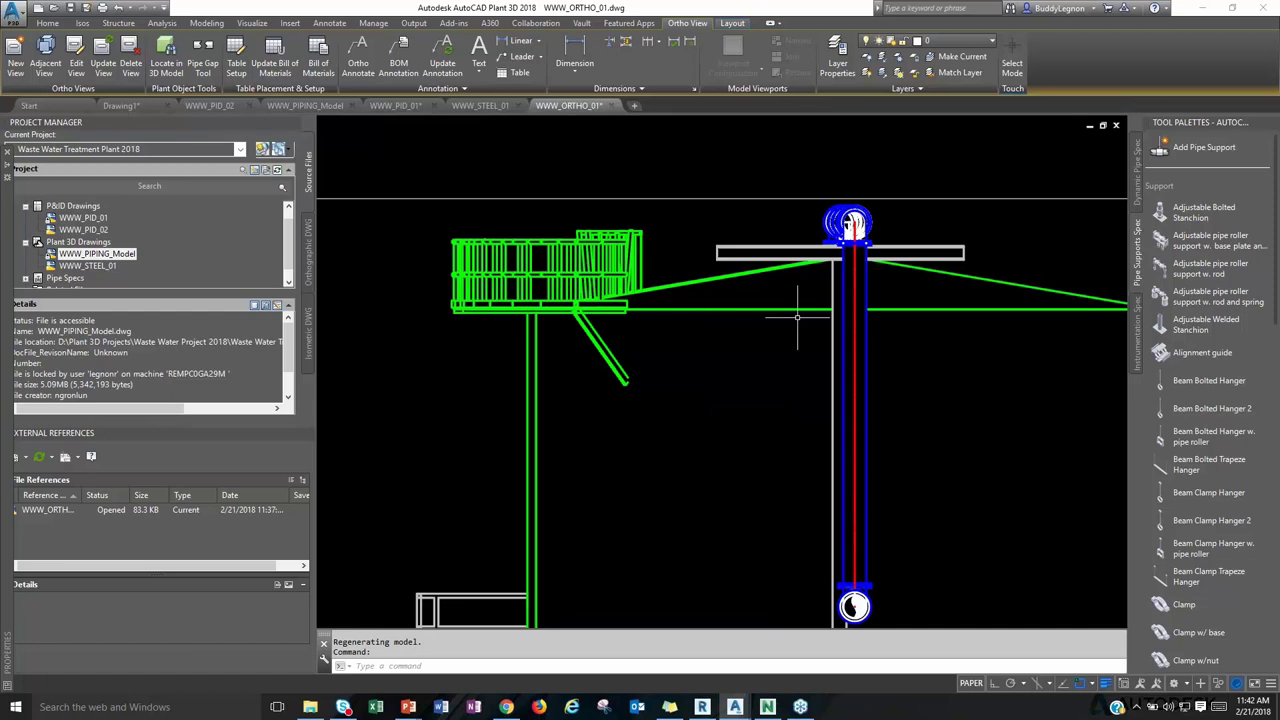
middle_click_drag(830, 301, 681, 239)
scroll(683, 240, "down", 7)
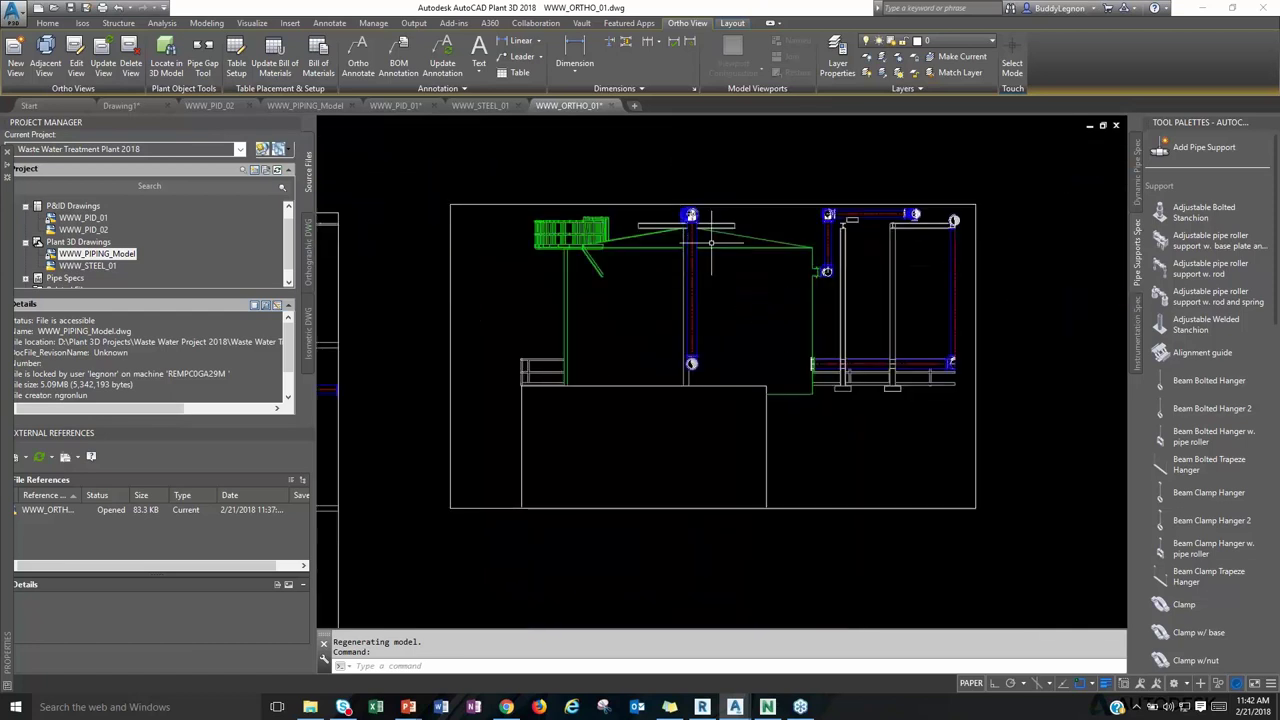
scroll(530, 254, "up", 1)
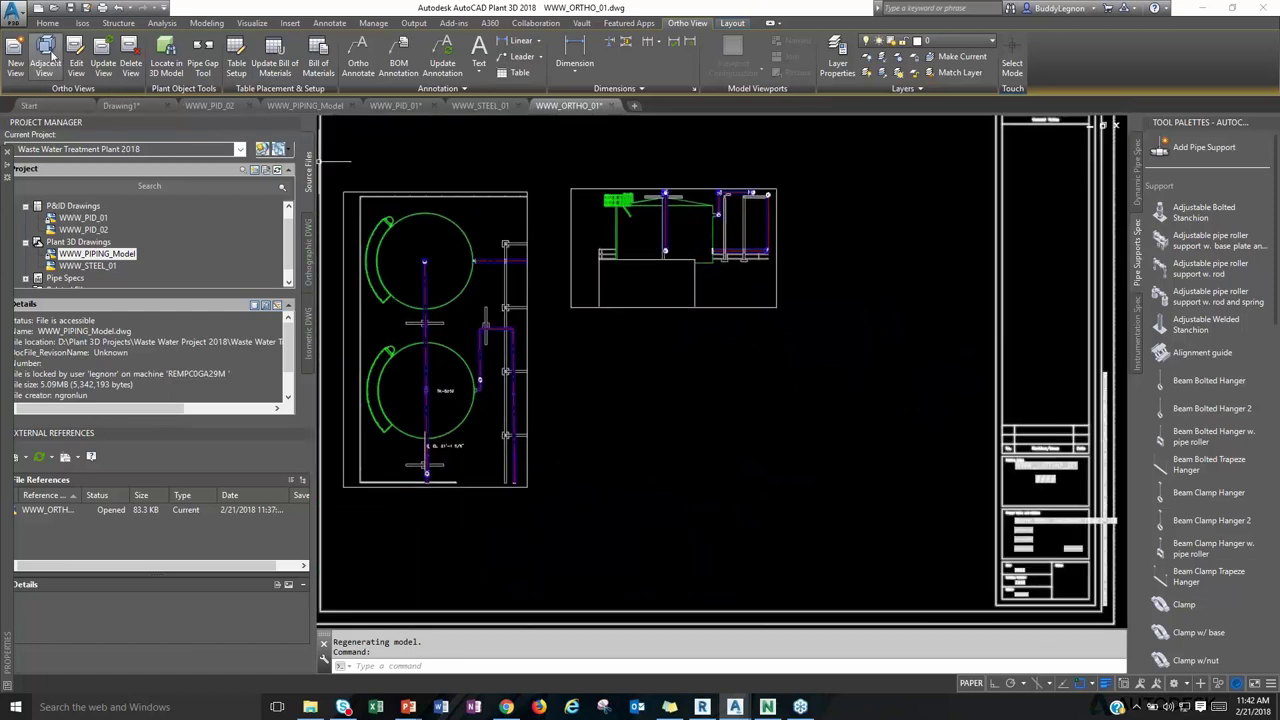
Create an SE Isometric adjacent view from the plan viewport, placed below the front view.
left_click(44, 55)
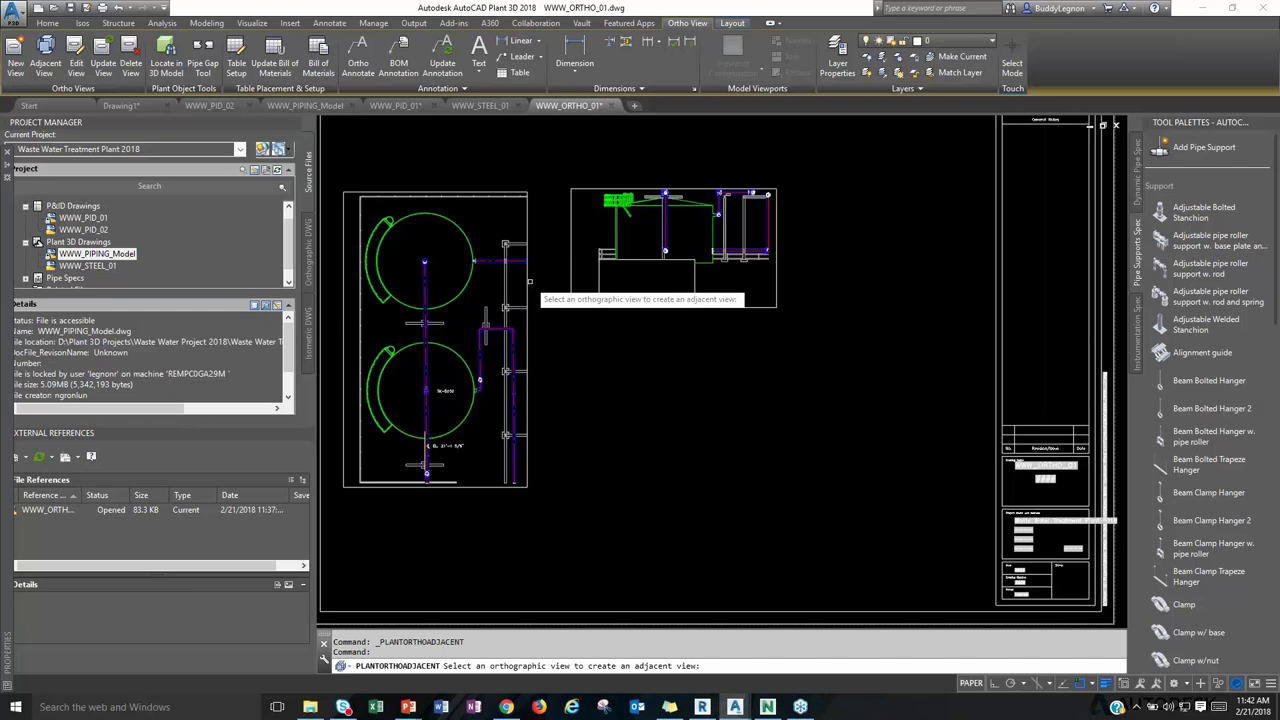
left_click(530, 282)
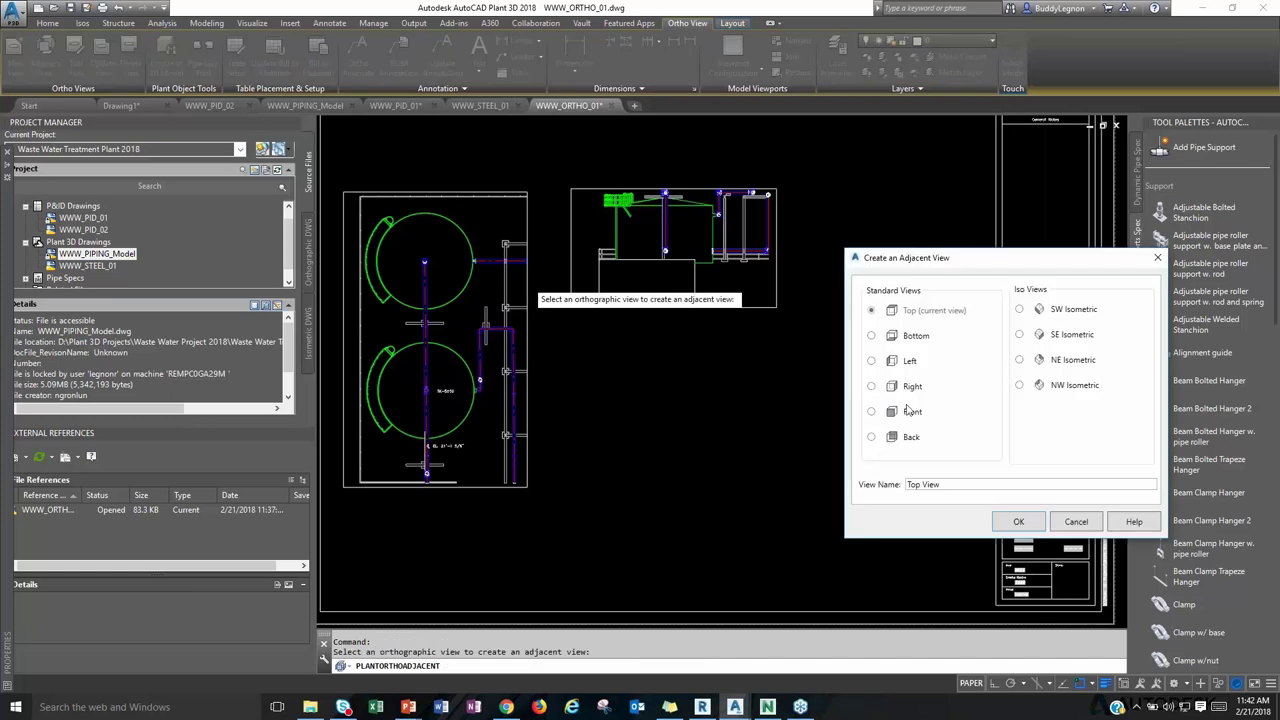
left_click(1021, 336)
left_click(1010, 522)
left_click(630, 570)
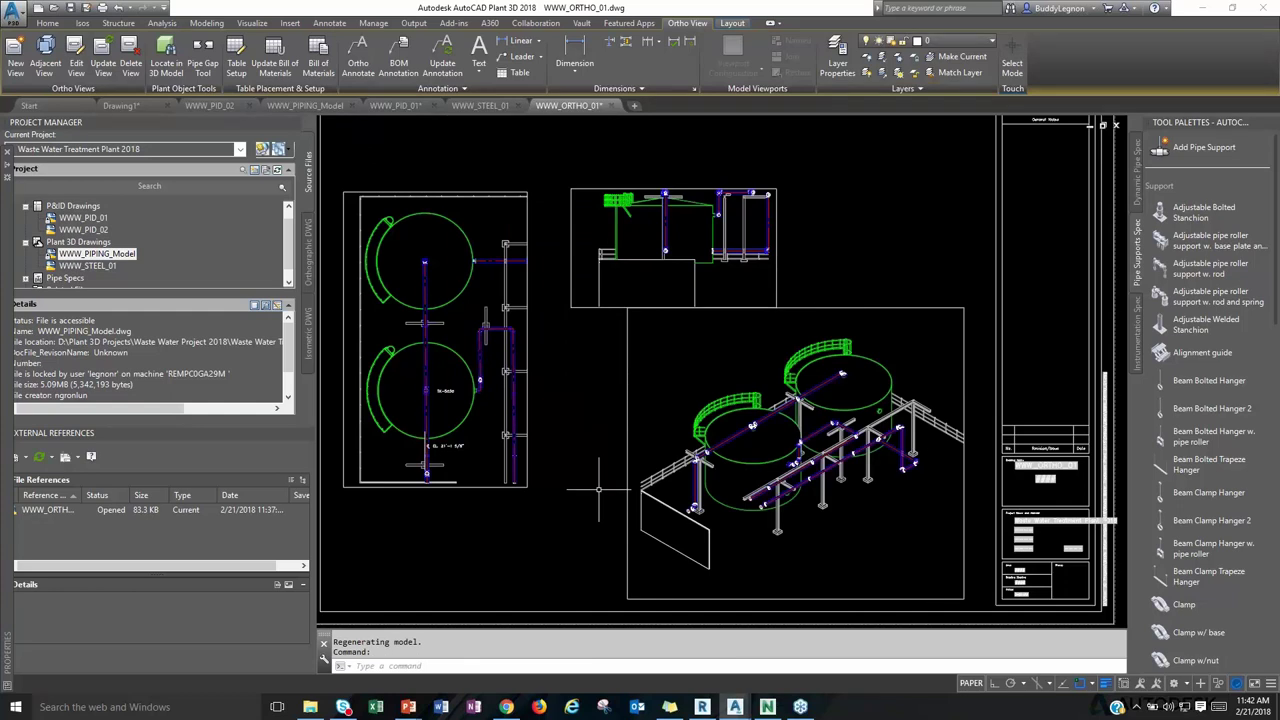
middle_click_drag(598, 490, 610, 490)
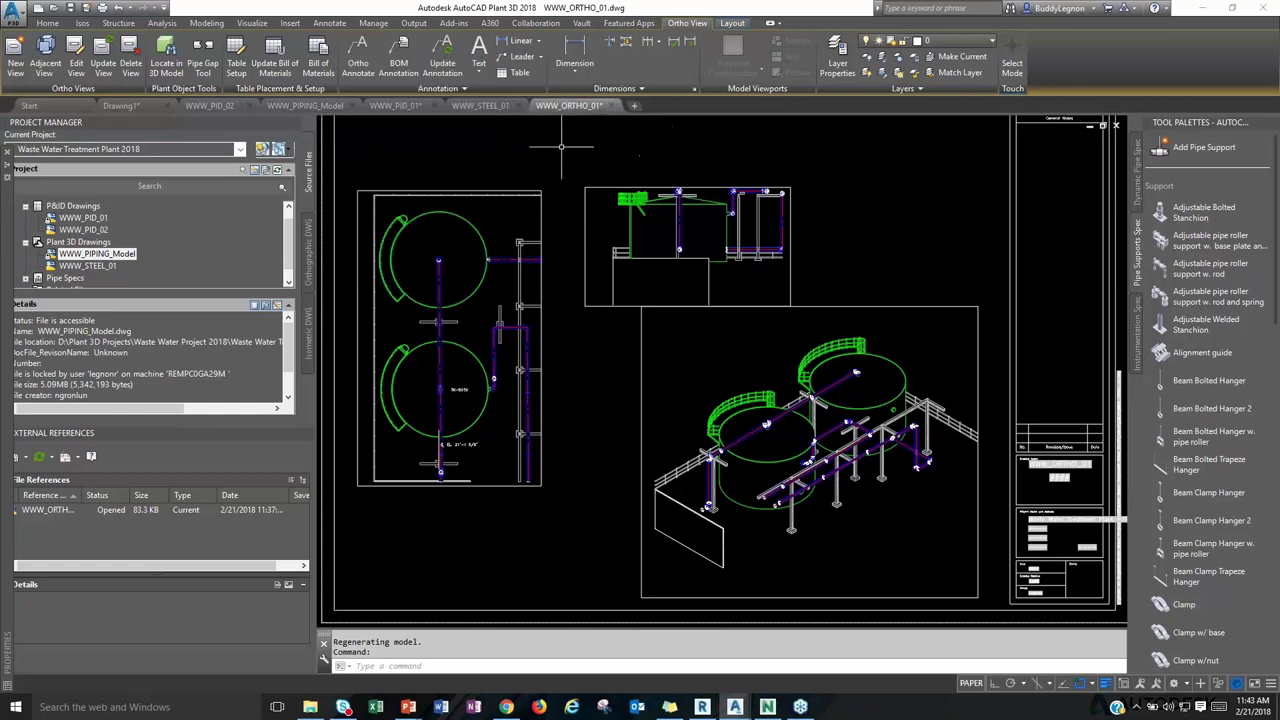
Bring Navisworks Manage 2018 to the front from the Windows taskbar.
left_click(766, 707)
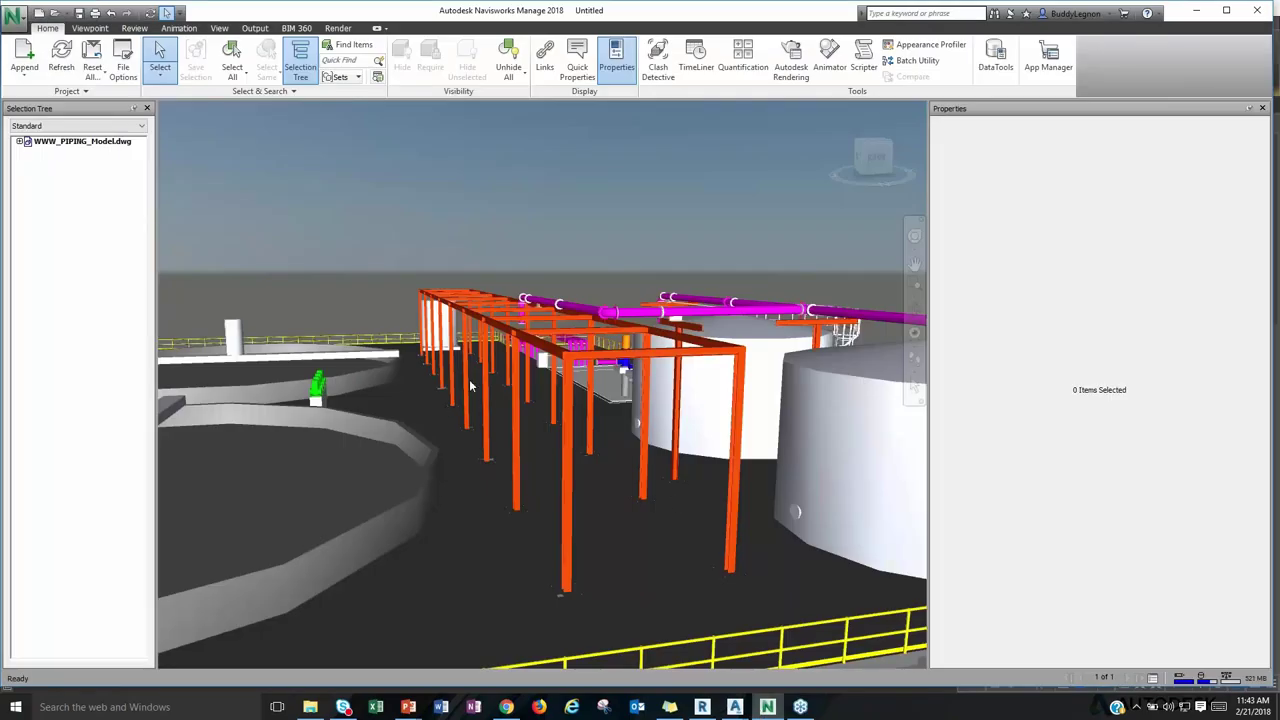
Append WWW_STEEL_01.dwg to the scene.
left_click(21, 54)
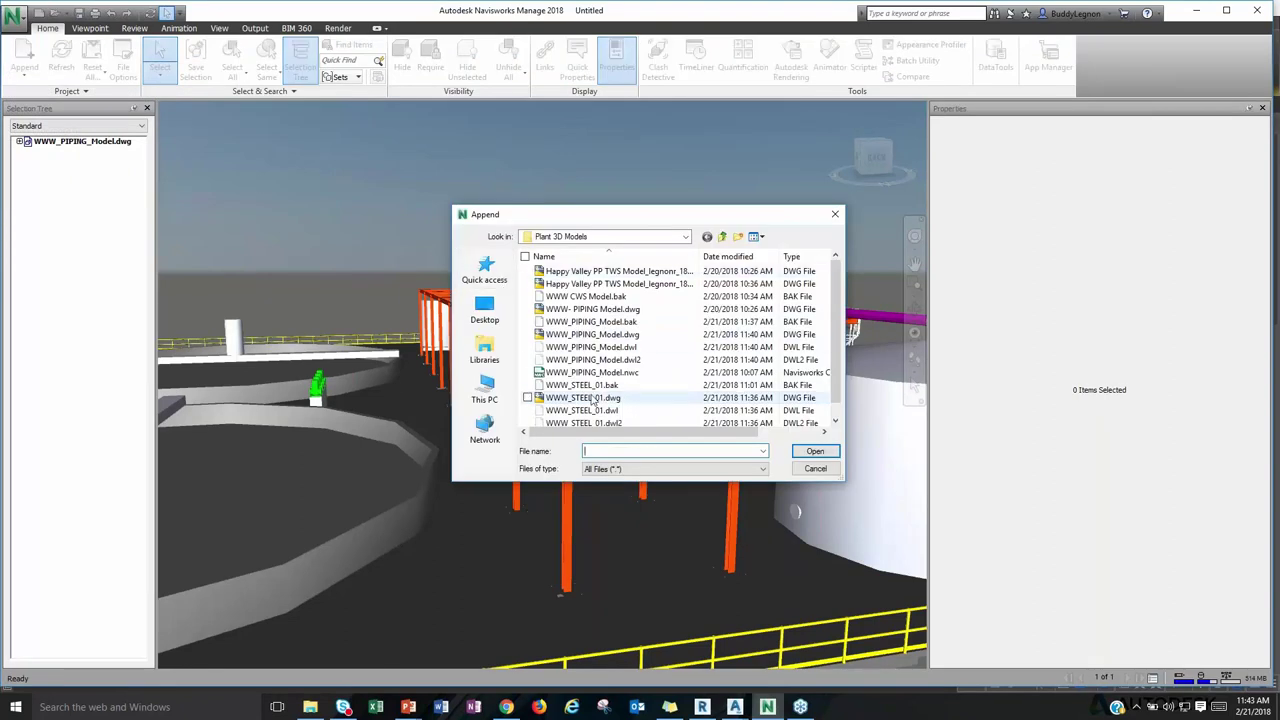
left_click(598, 398)
left_click(815, 451)
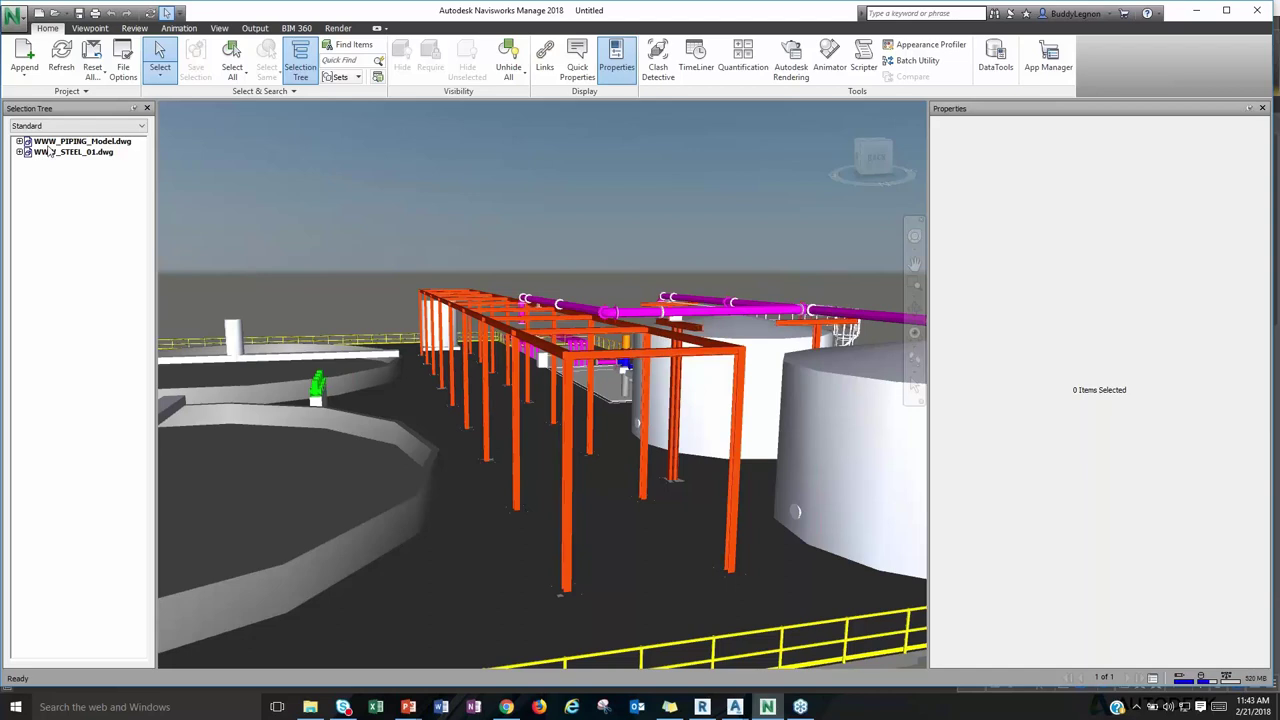
Expand WWW_PIPING_Model.dwg in the Selection Tree to list its layers, then orbit the view.
left_click(48, 143)
left_click(20, 142)
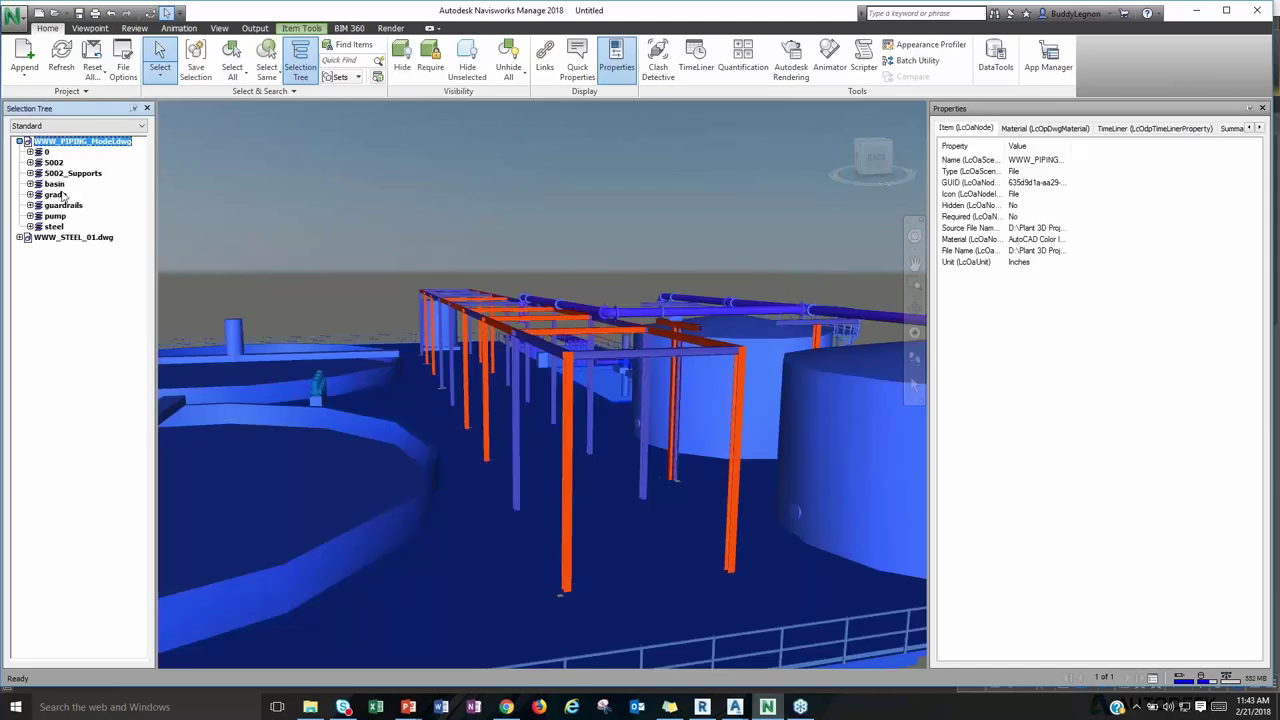
left_click(483, 276)
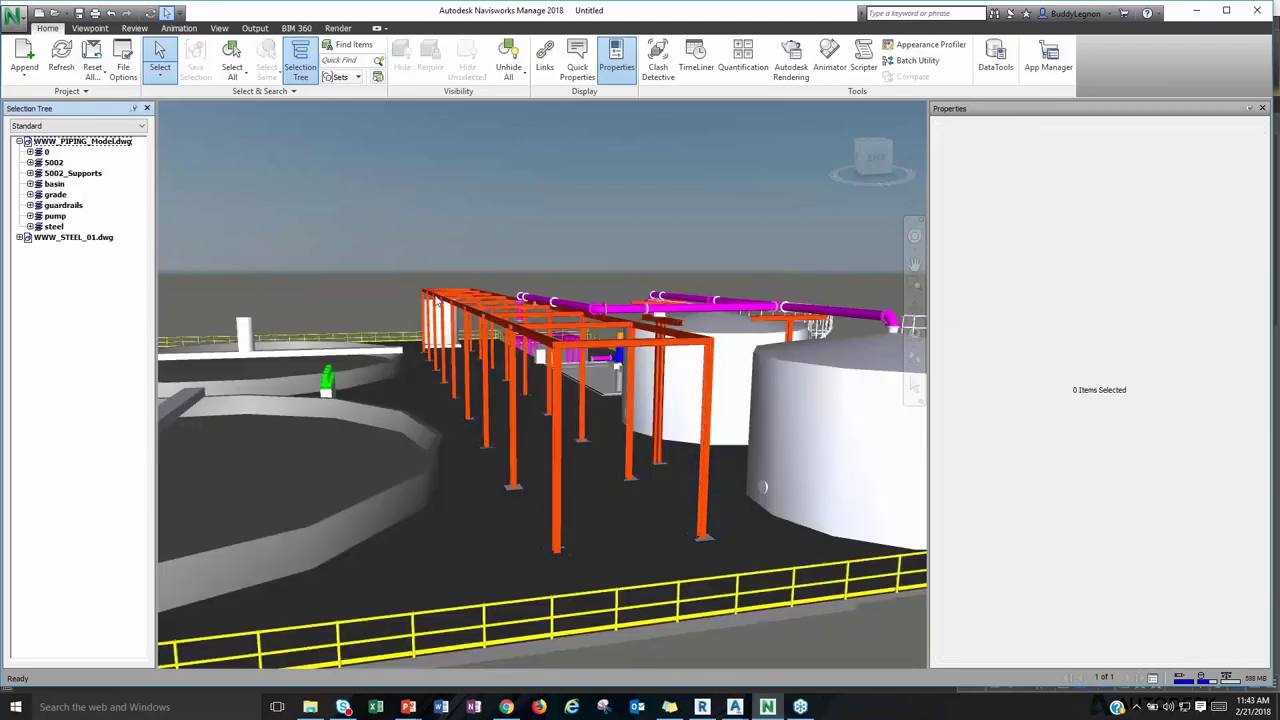
mouse_move(483, 276)
middle_mouse_down("shift")
mouse_move(431, 298)
mouse_move(512, 304)
mouse_move(440, 260)
middle_mouse_up("shift")
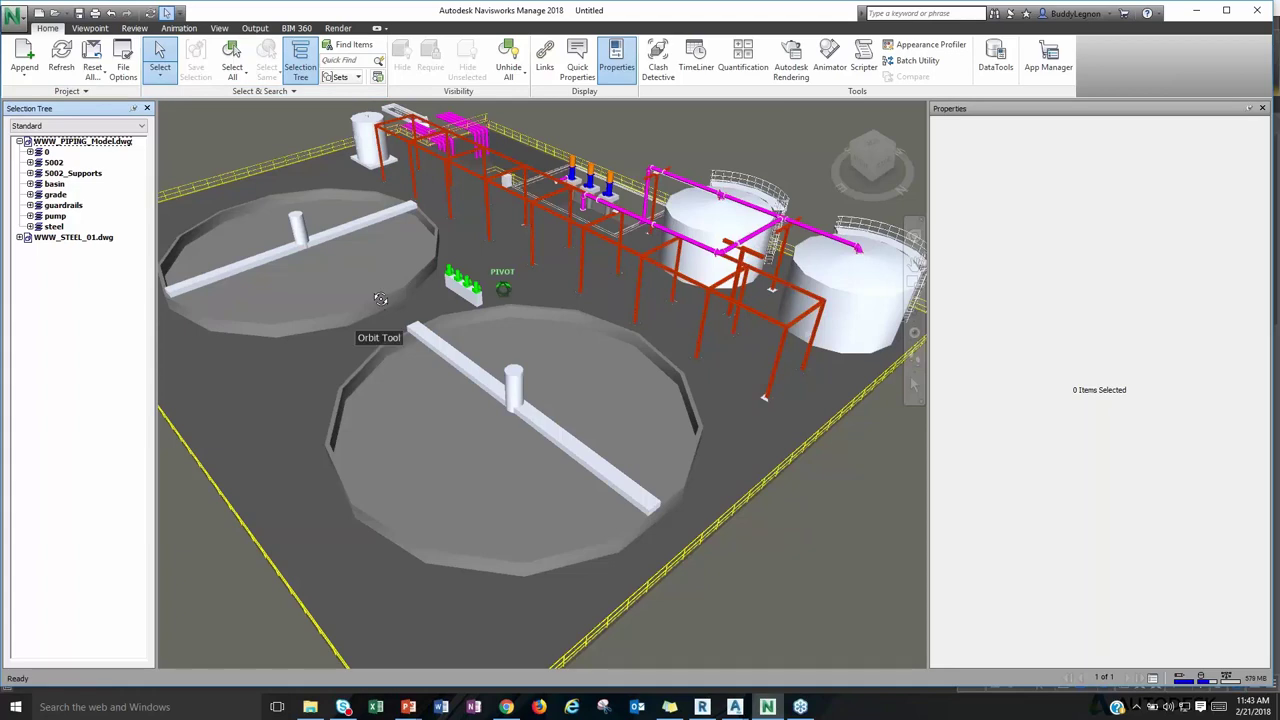
scroll(490, 280, "up", 5)
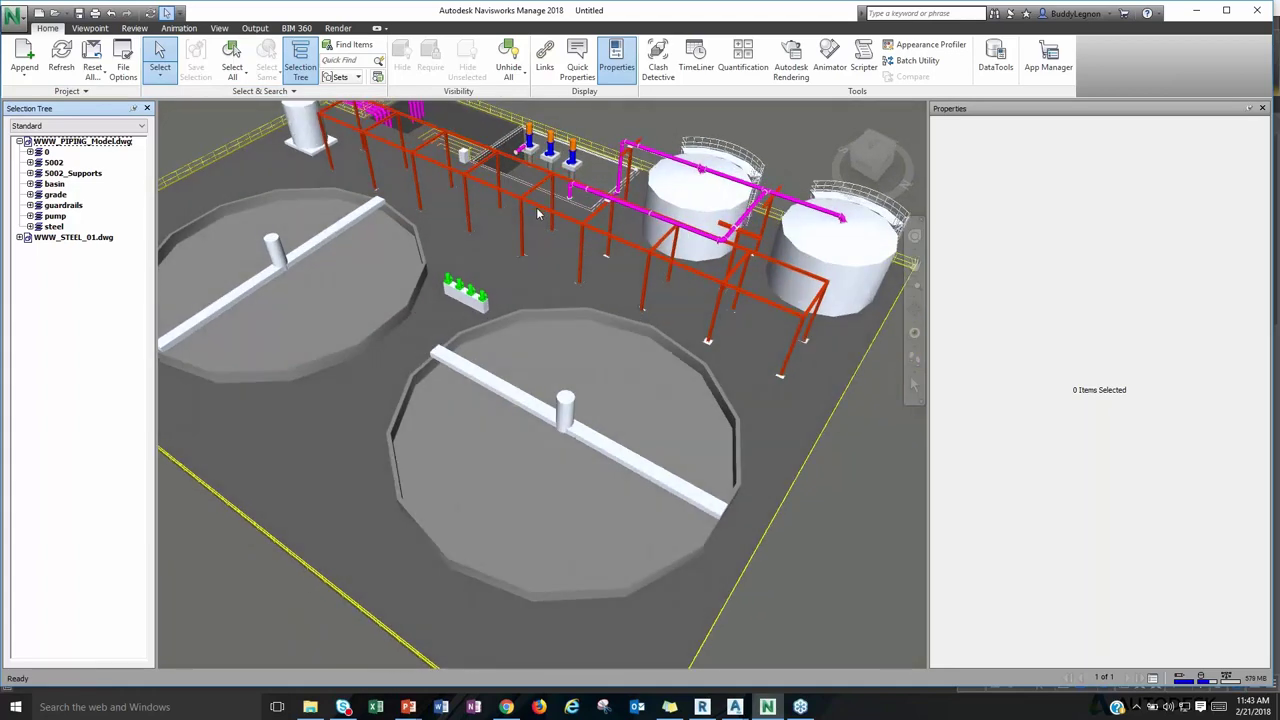
left_click(538, 209)
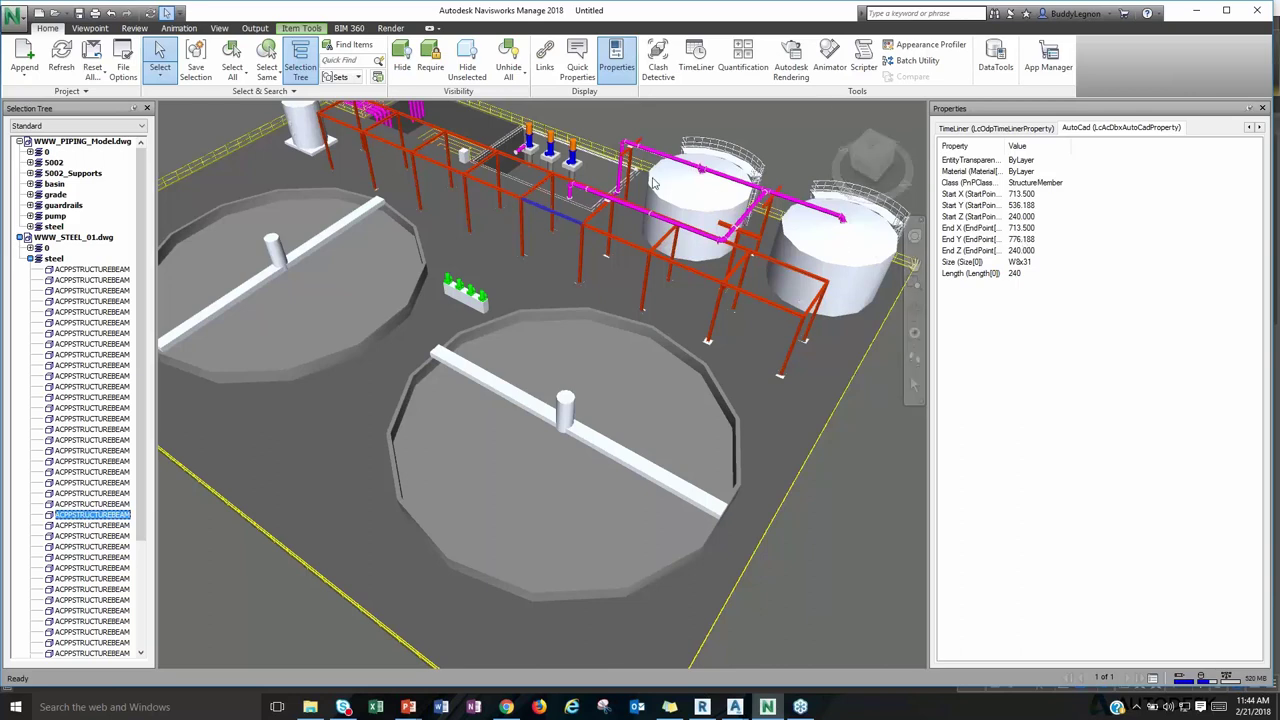
key("Escape")
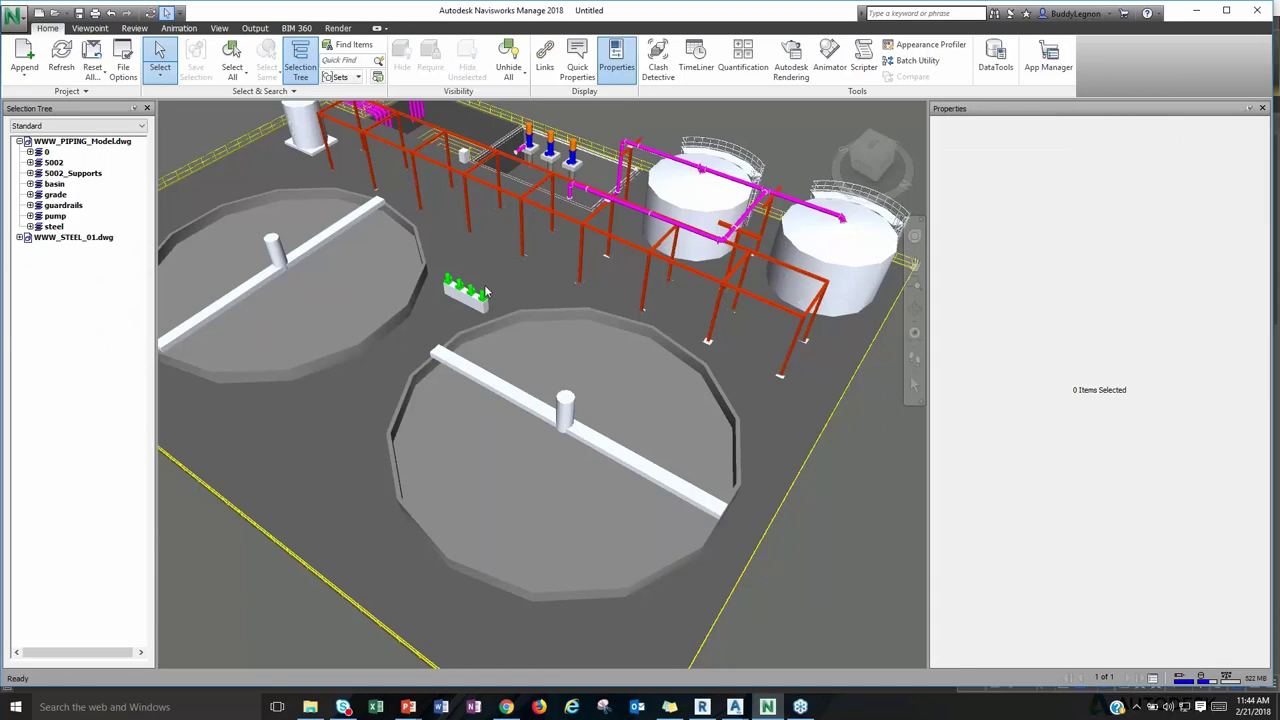
left_click(481, 298)
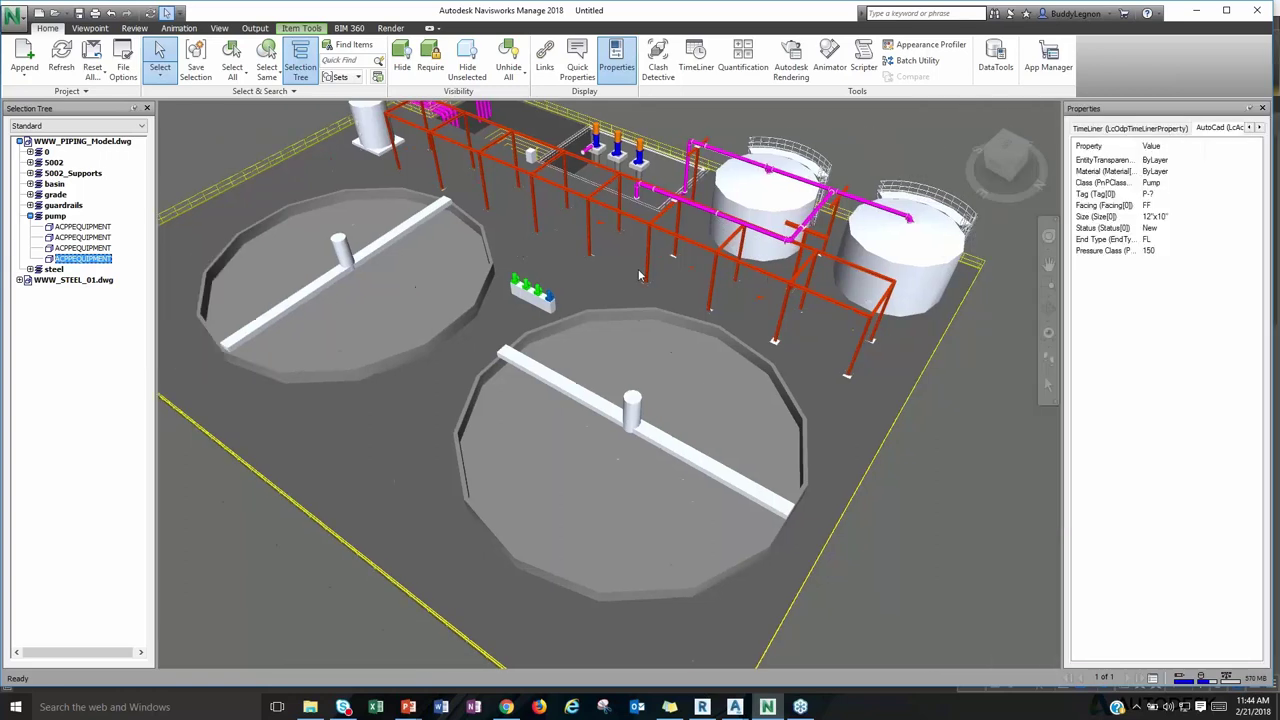
left_click(636, 277)
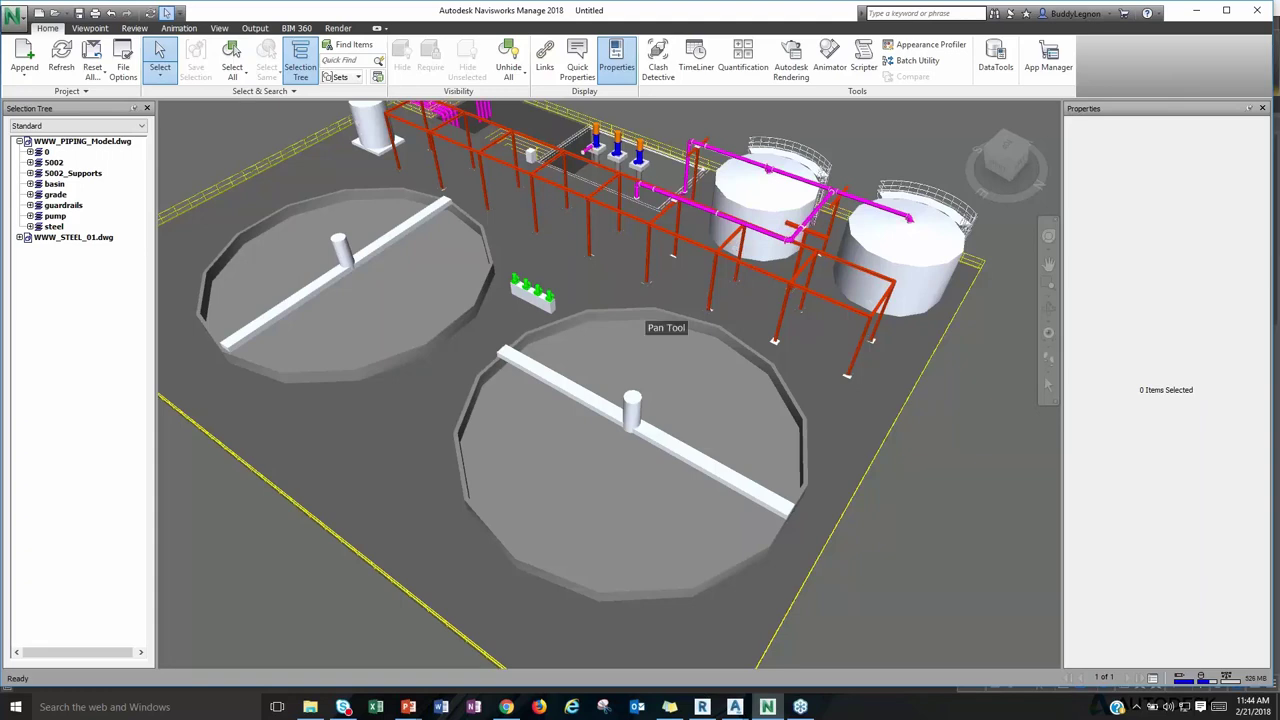
middle_click_drag(668, 293, 666, 390)
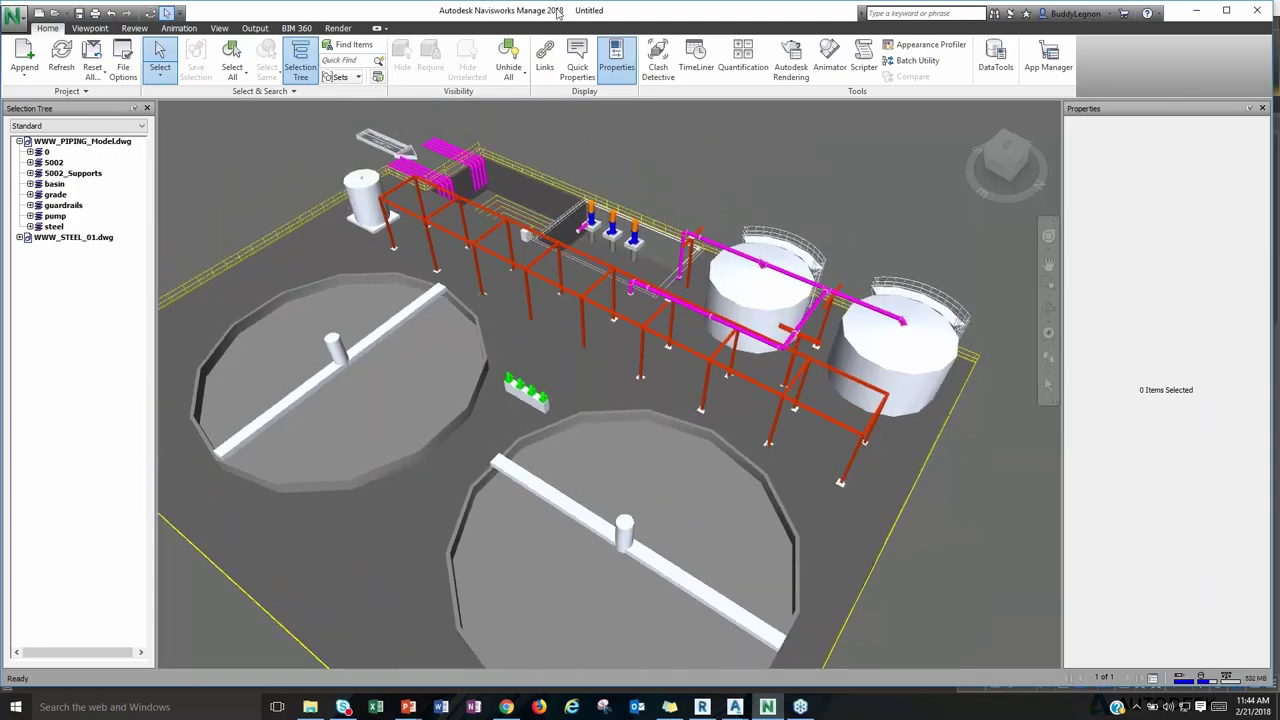
Add a Hard clash test of WWW_PIPING_Model.dwg against WWW_STEEL_01.dwg and run it.
left_click(660, 60)
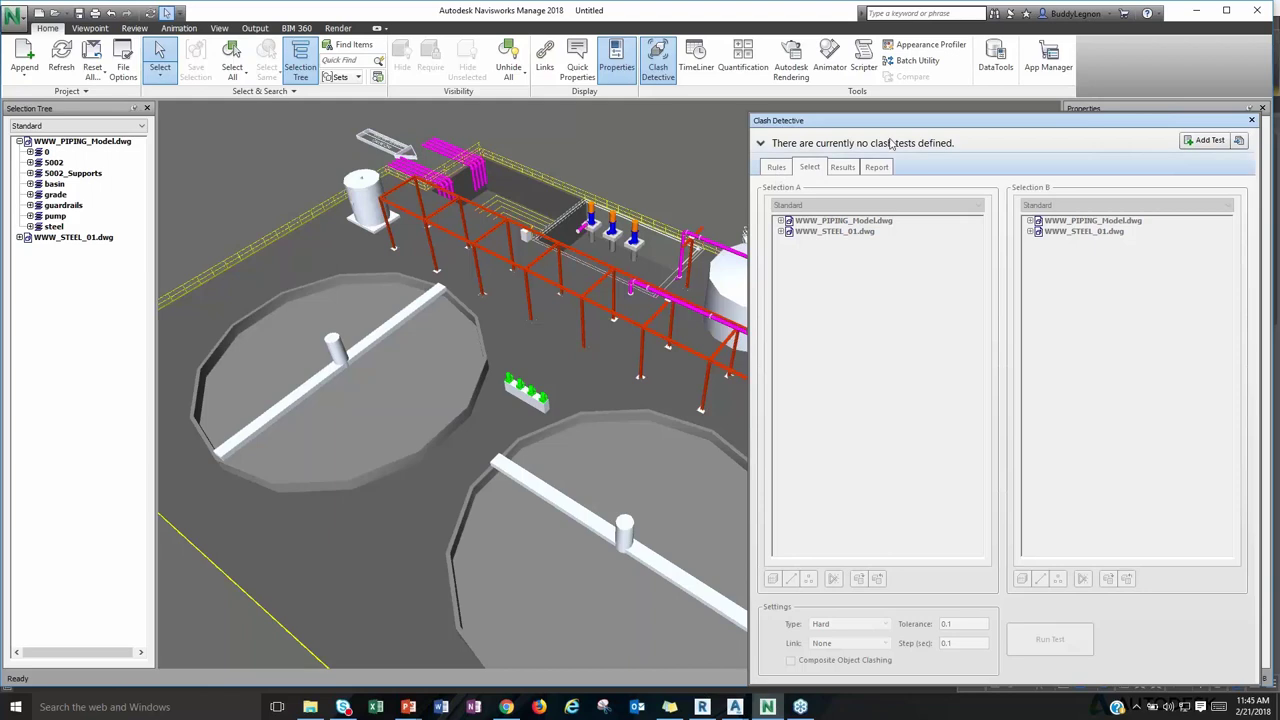
left_click_drag(899, 121, 750, 98)
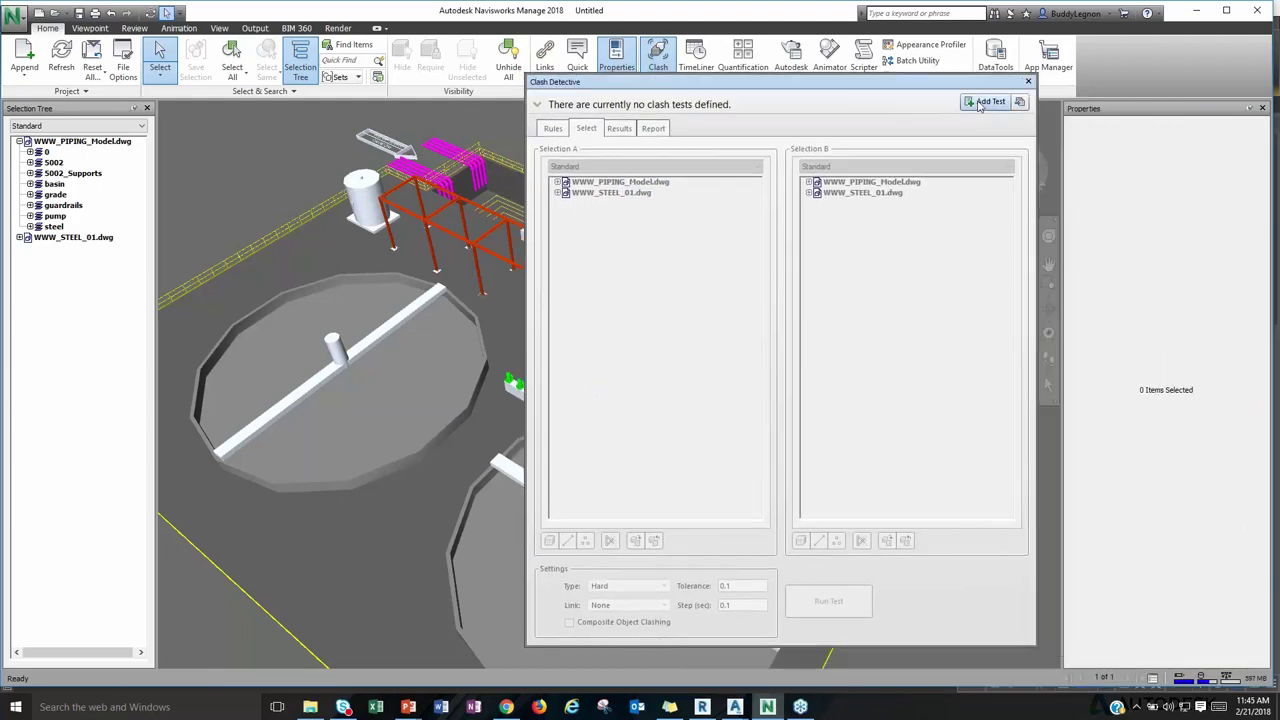
left_click(984, 101)
left_click(588, 321)
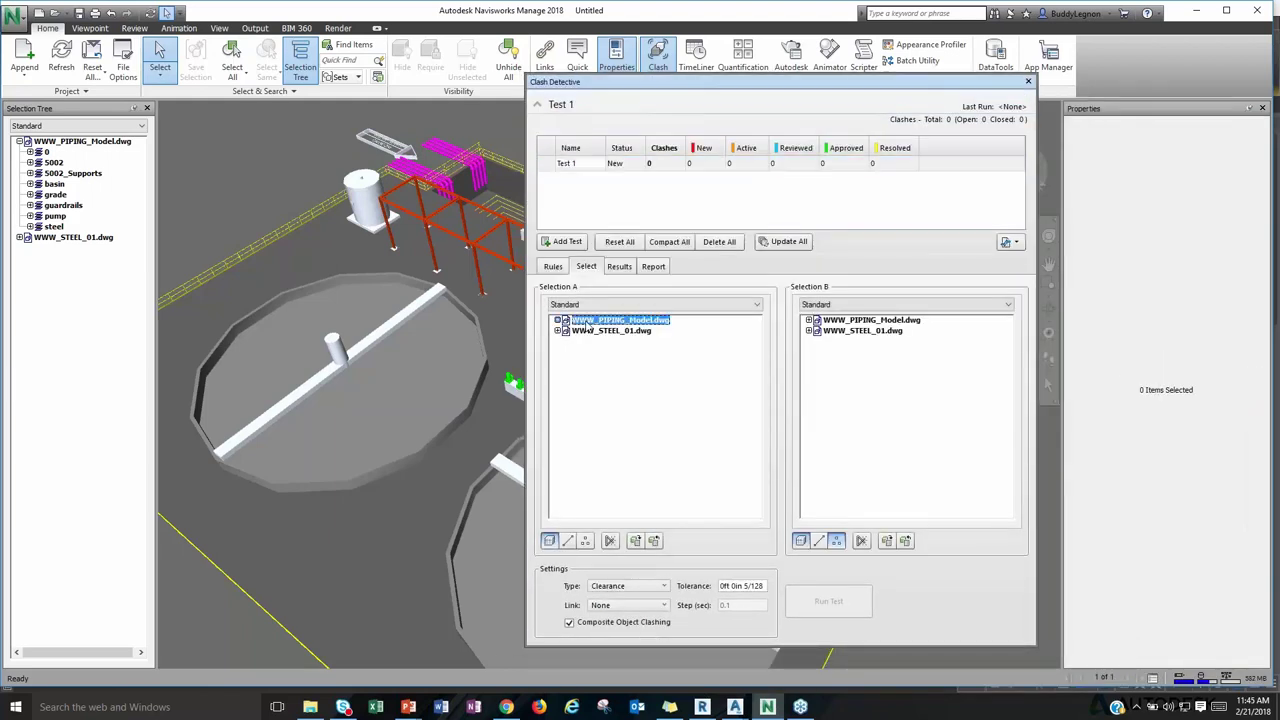
left_click(866, 331)
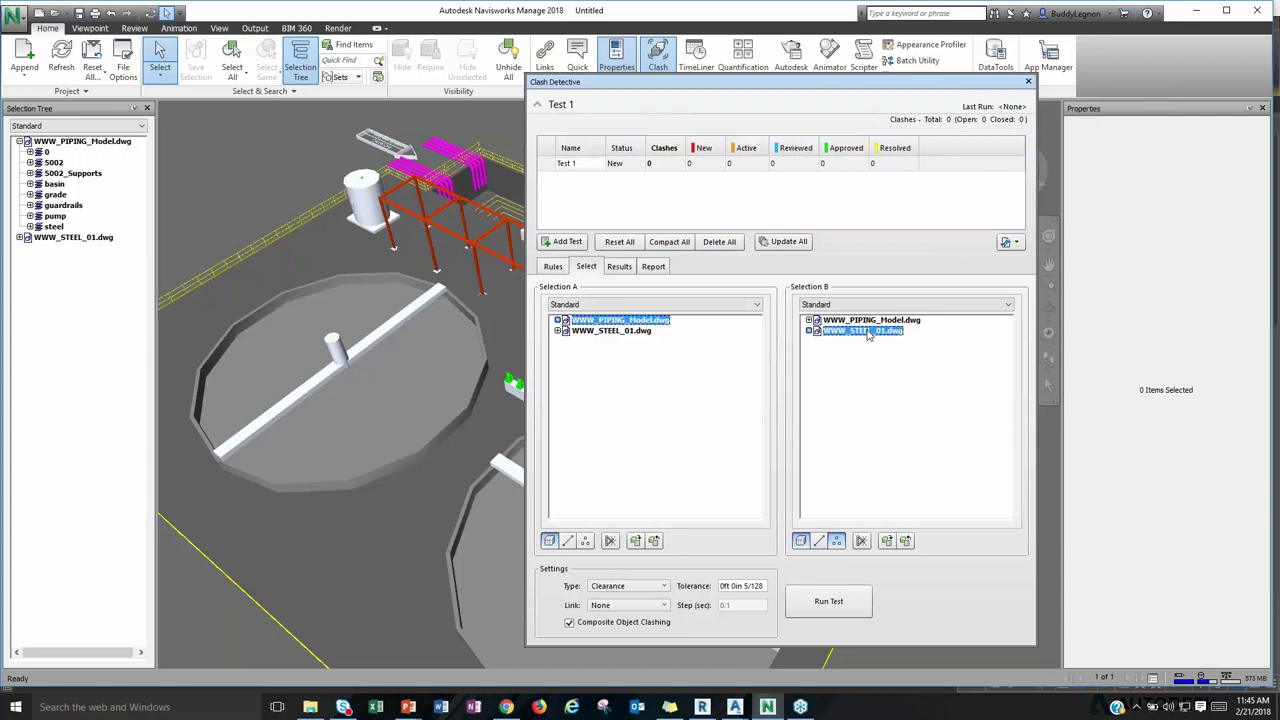
left_click(662, 586)
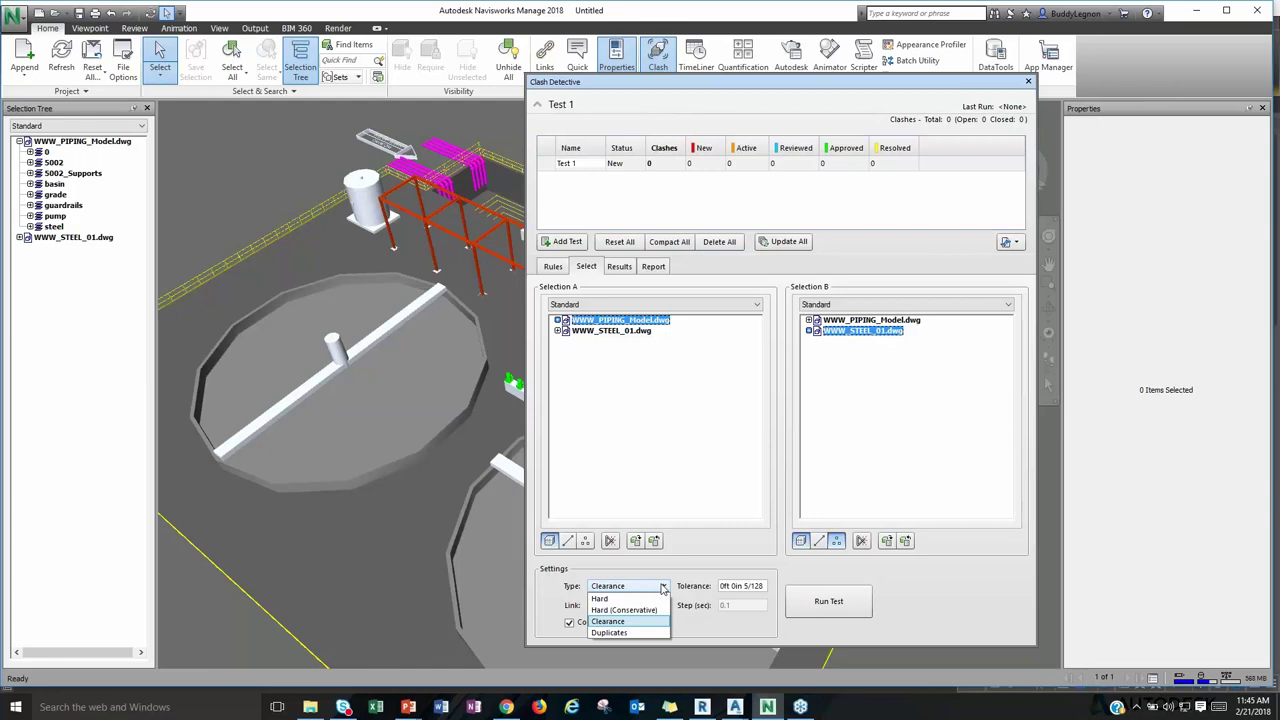
left_click(635, 598)
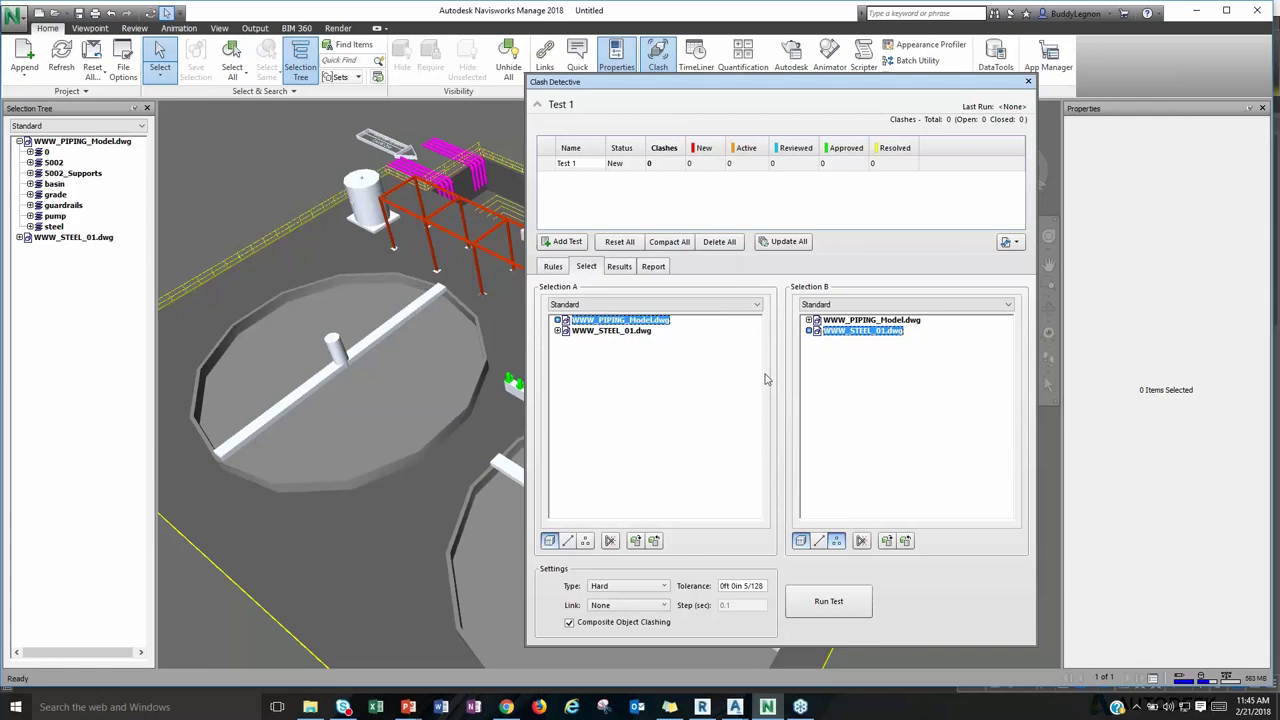
left_click(834, 598)
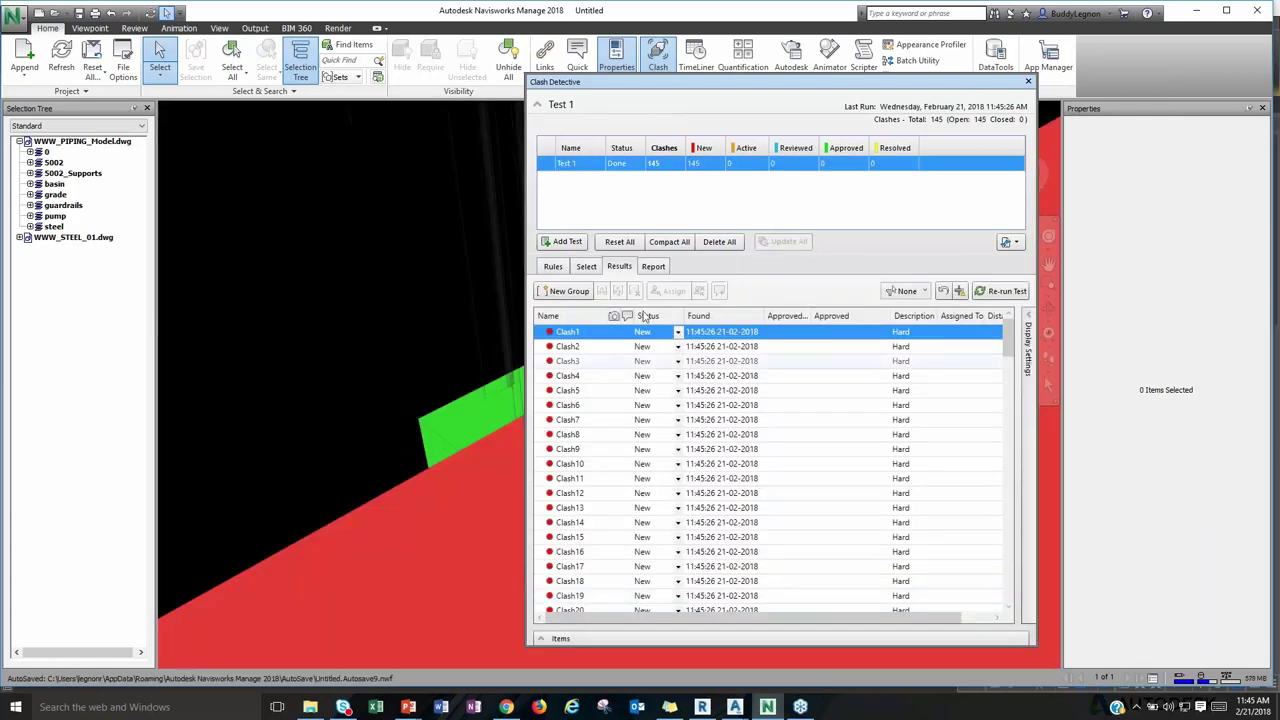
Float the Clash Detective results over the view and enlarge them to show more clashes.
left_click_drag(657, 96, 1150, 110)
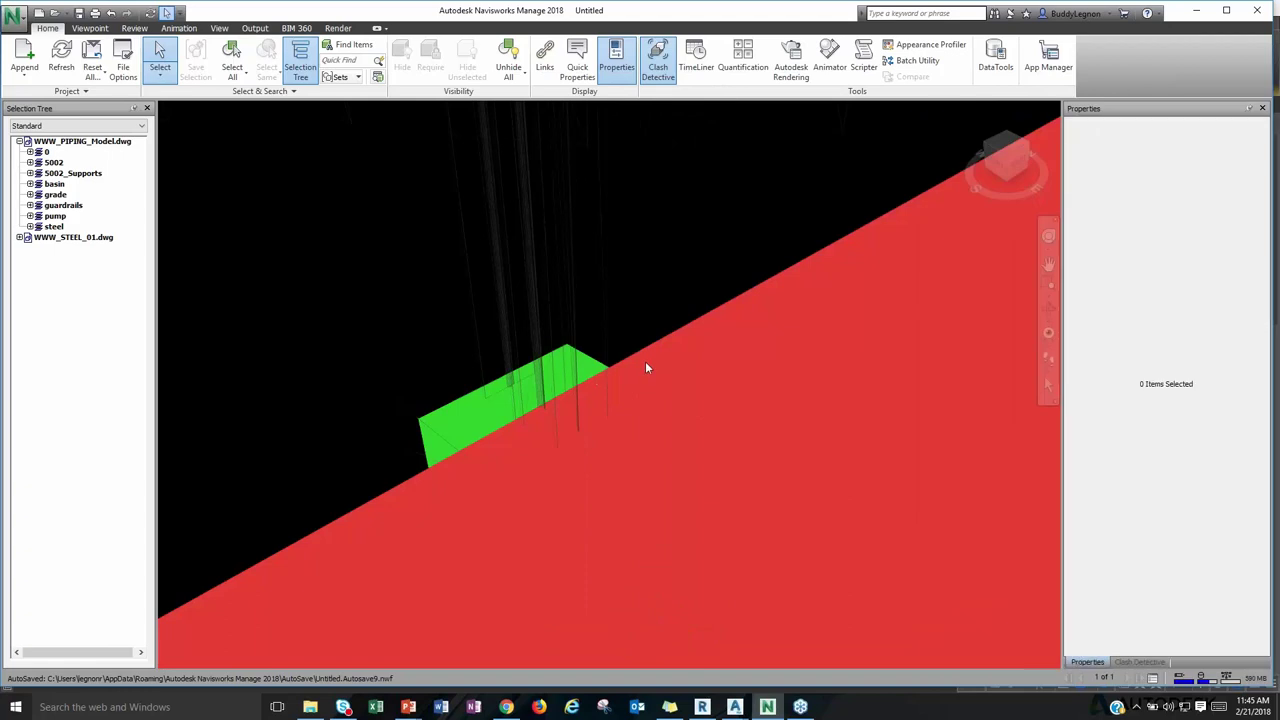
scroll(620, 370, "up", 3)
scroll(599, 431, "down", 5)
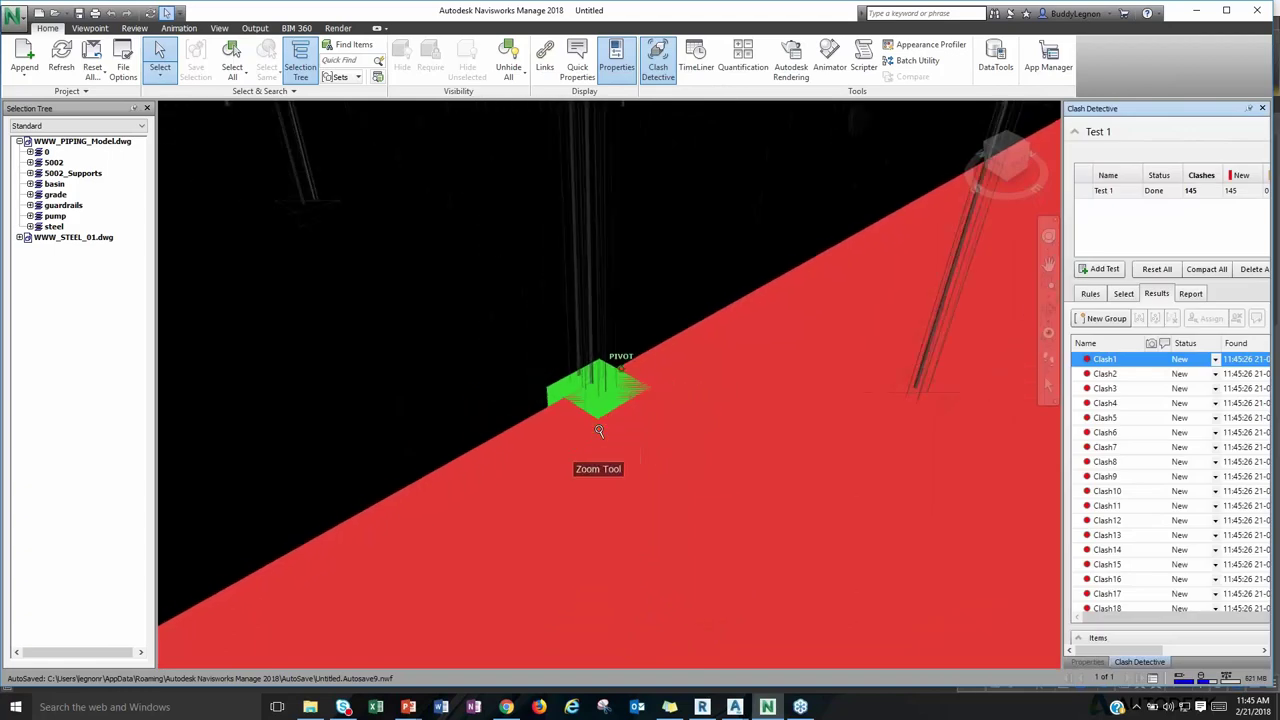
mouse_move(599, 431)
middle_mouse_down()
mouse_move(617, 376)
mouse_move(771, 375)
mouse_move(771, 363)
mouse_move(730, 382)
middle_mouse_up()
left_click_drag(1150, 110, 755, 168)
left_click_drag(834, 287, 1172, 648)
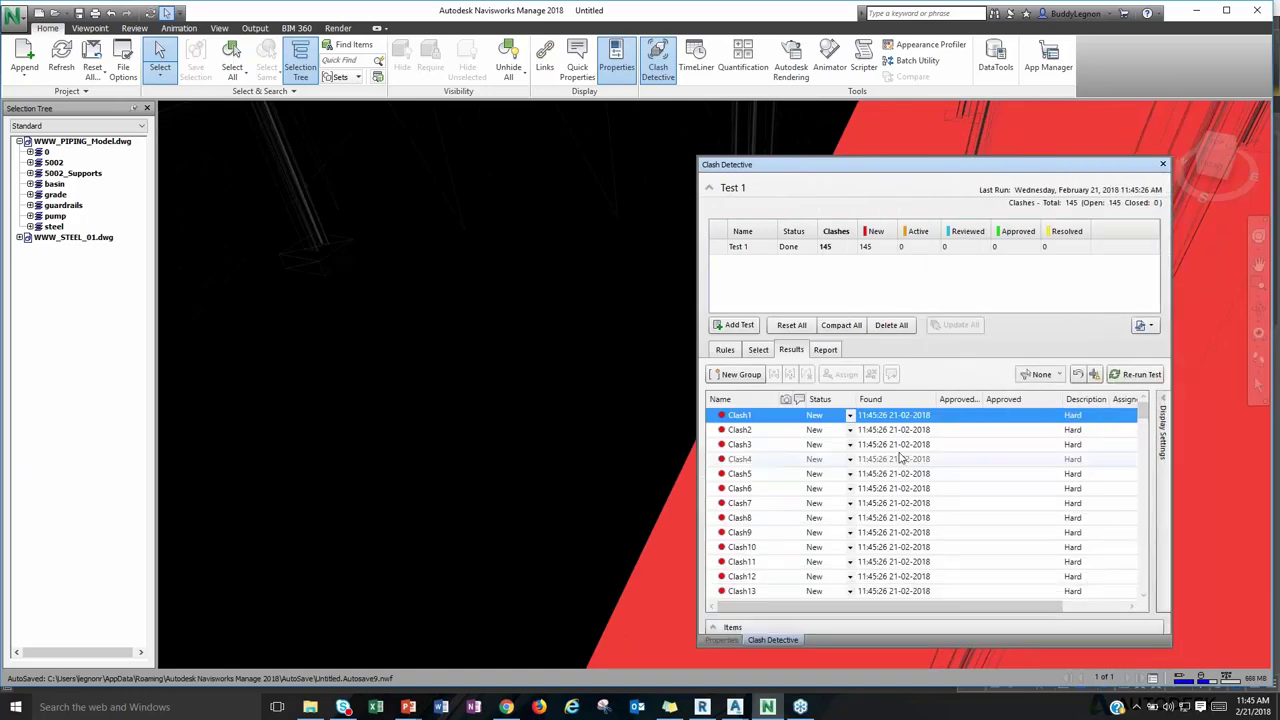
Set Clash1's status to Resolved and Clash2's status to Reviewed.
left_click(849, 415)
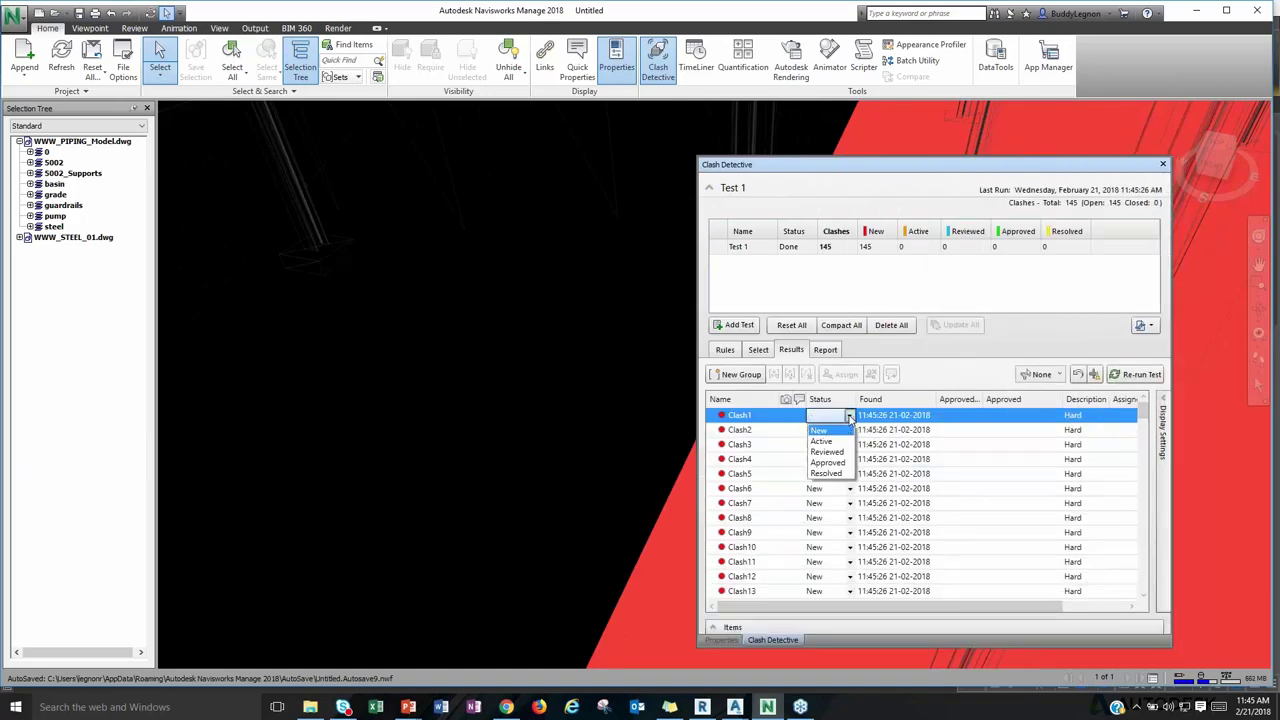
left_click(827, 474)
left_click(786, 431)
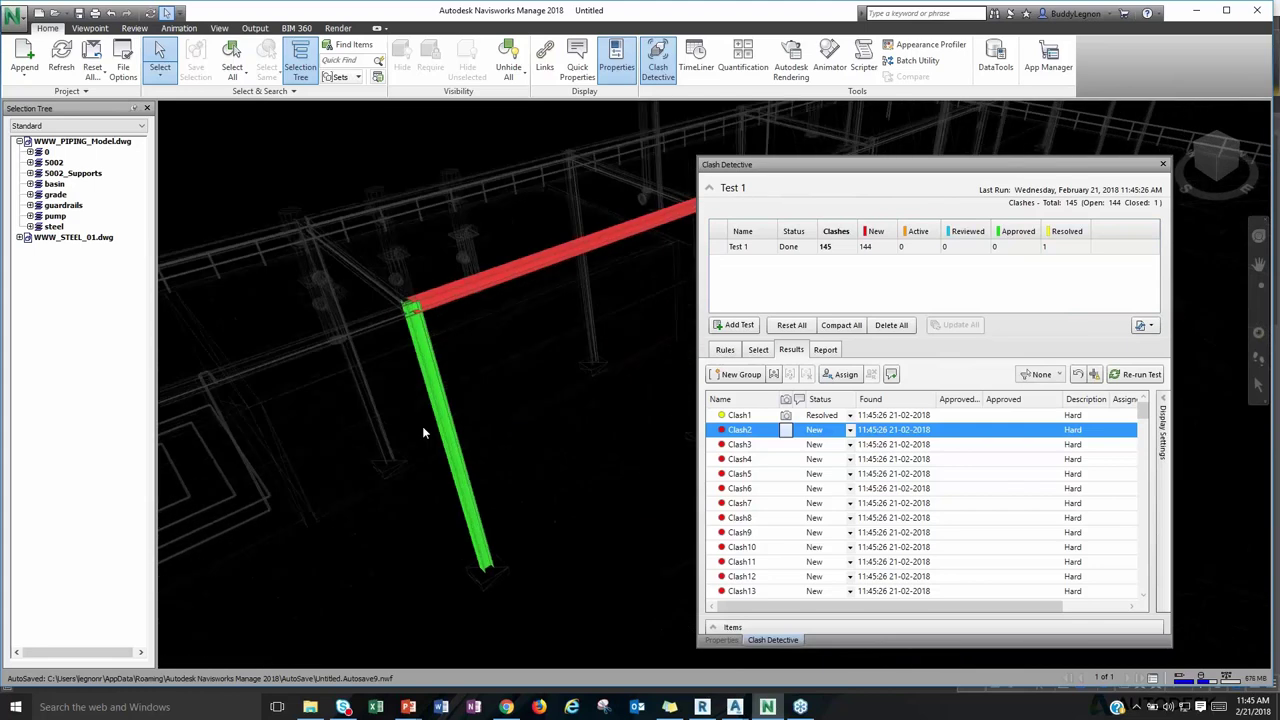
scroll(412, 300, "up", 5)
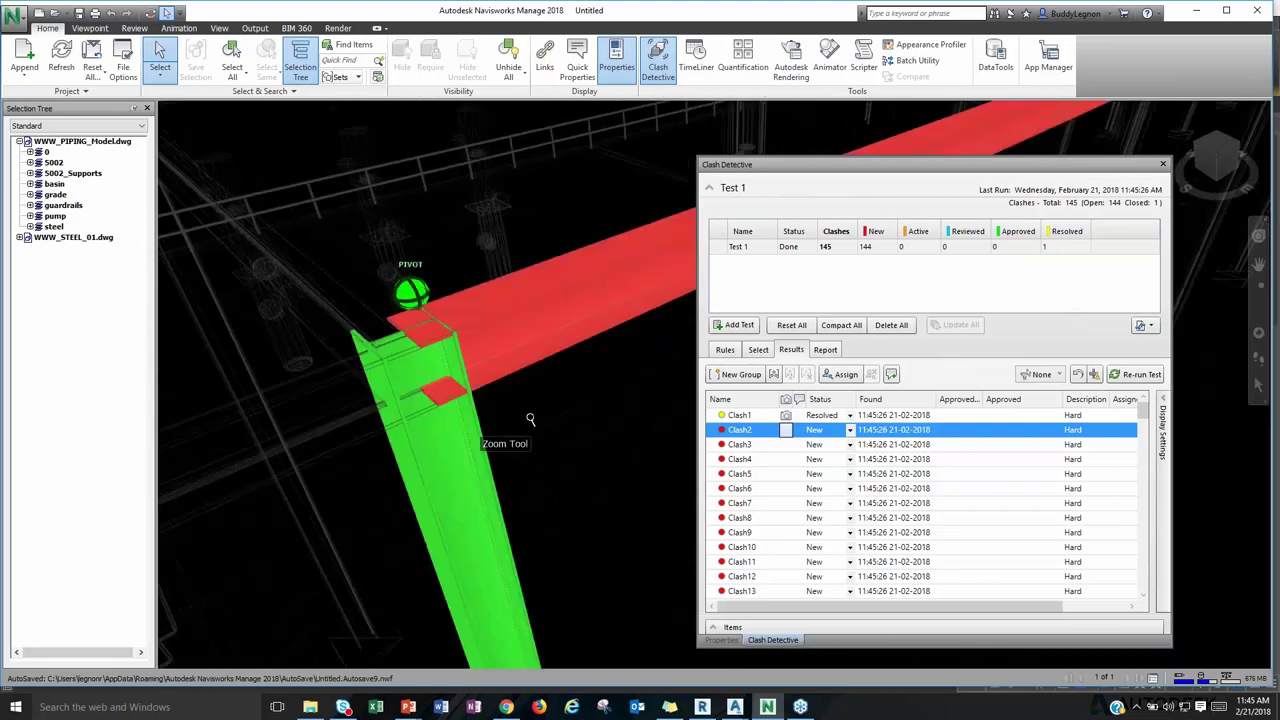
scroll(529, 420, "up", 1)
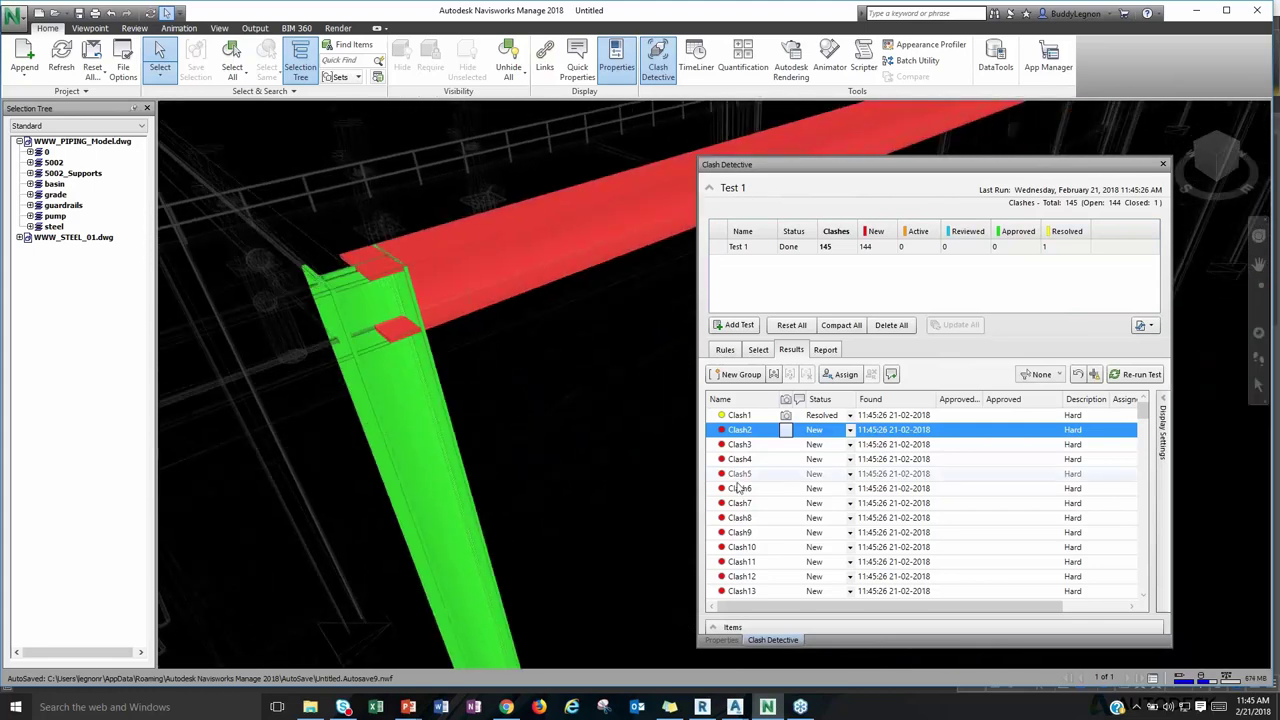
left_click(849, 430)
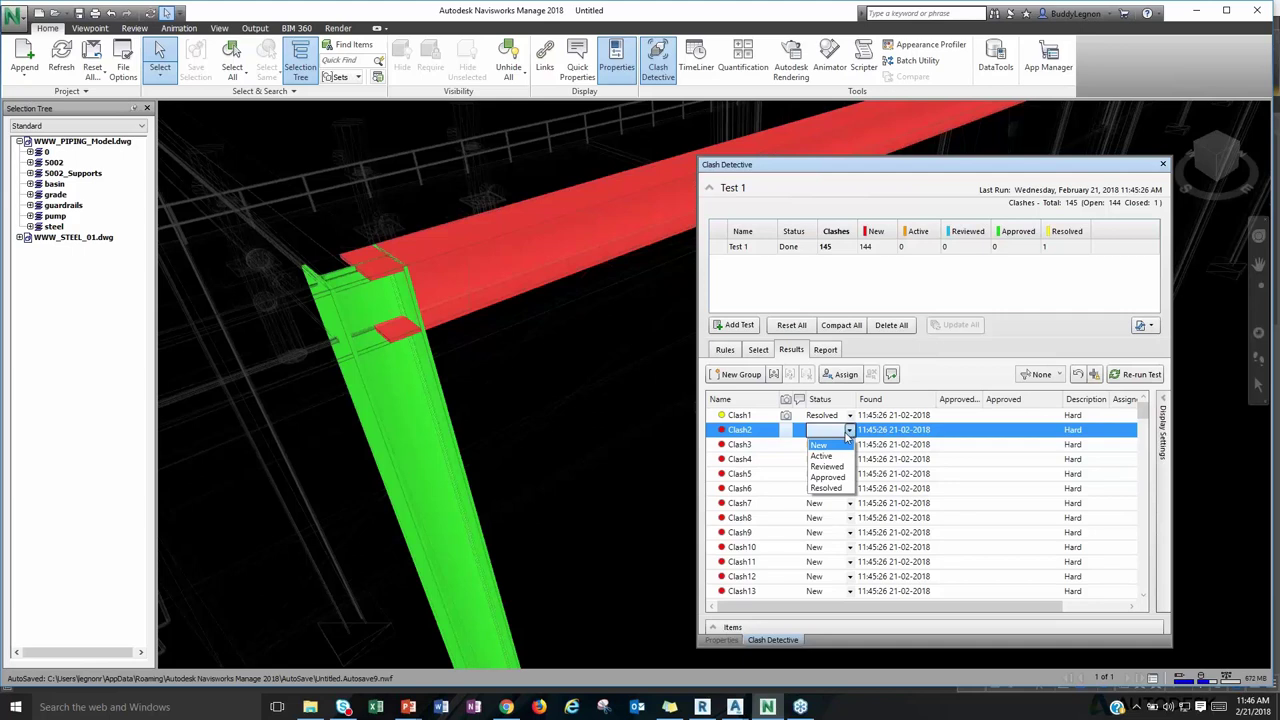
left_click(832, 467)
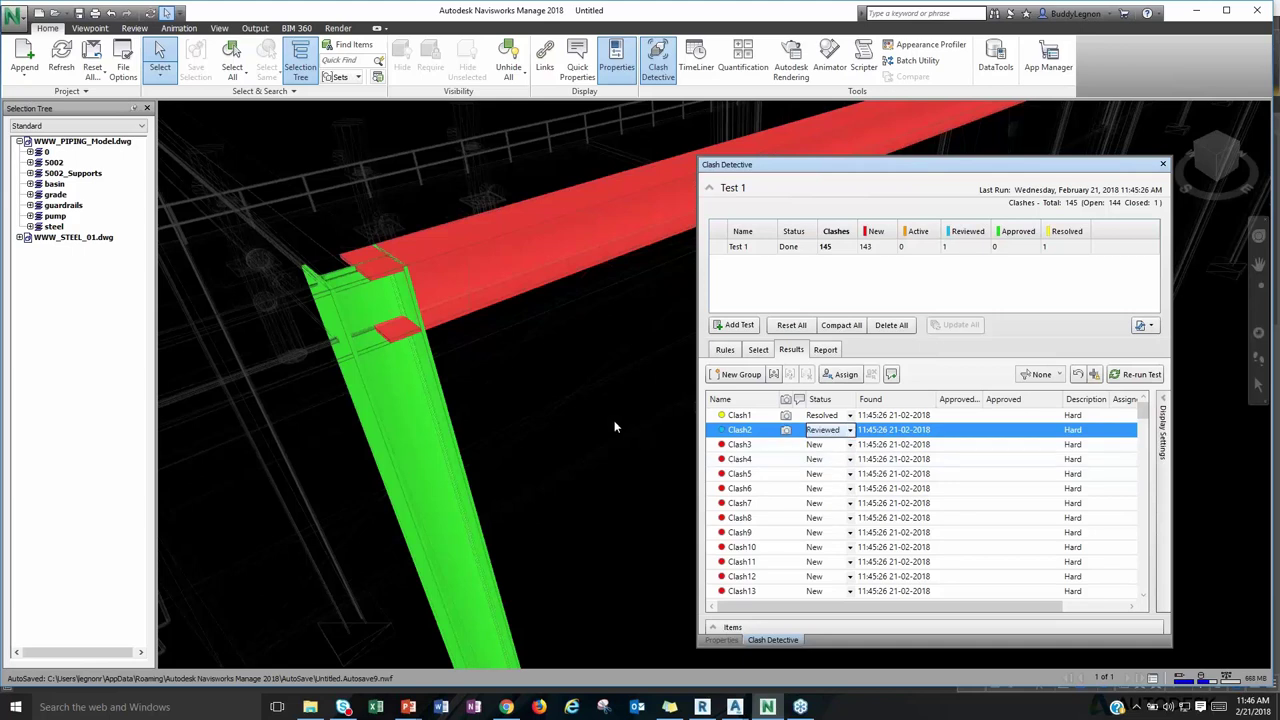
Scroll through the clash results, then close Clash Detective to restore normal colours.
scroll(787, 492, "down", 2)
scroll(787, 492, "down", 20)
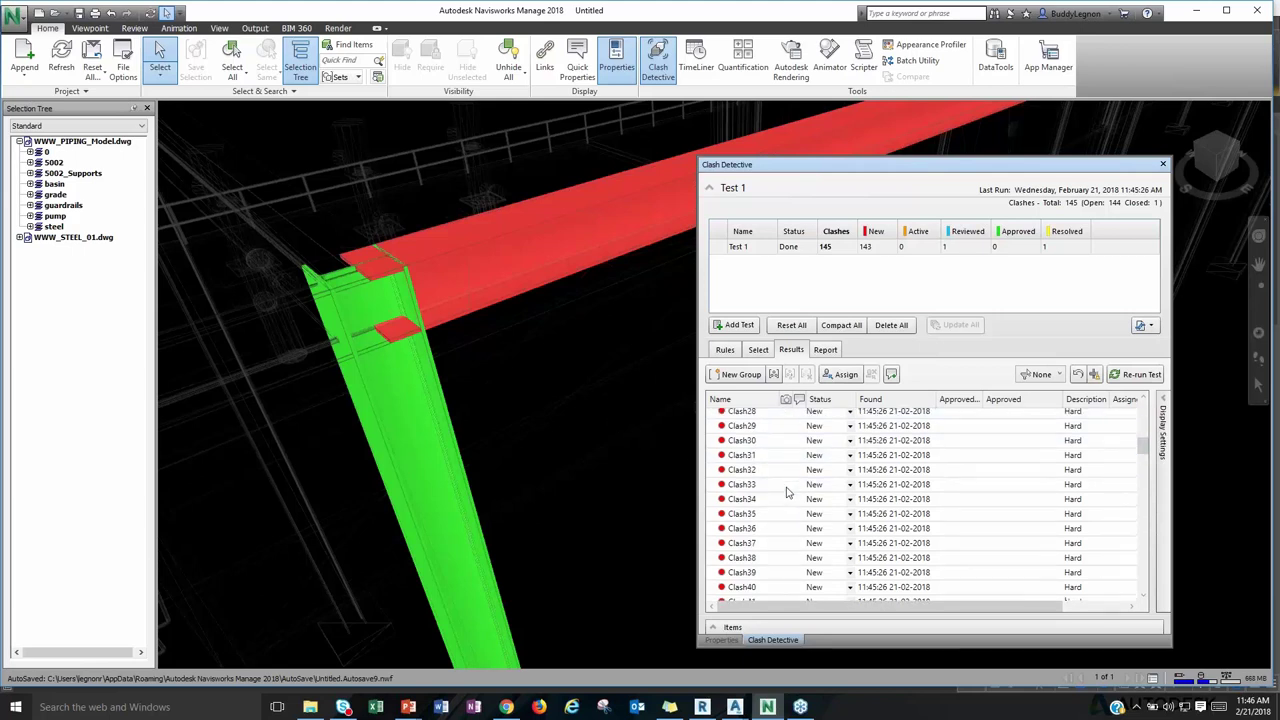
scroll(787, 492, "down", 12)
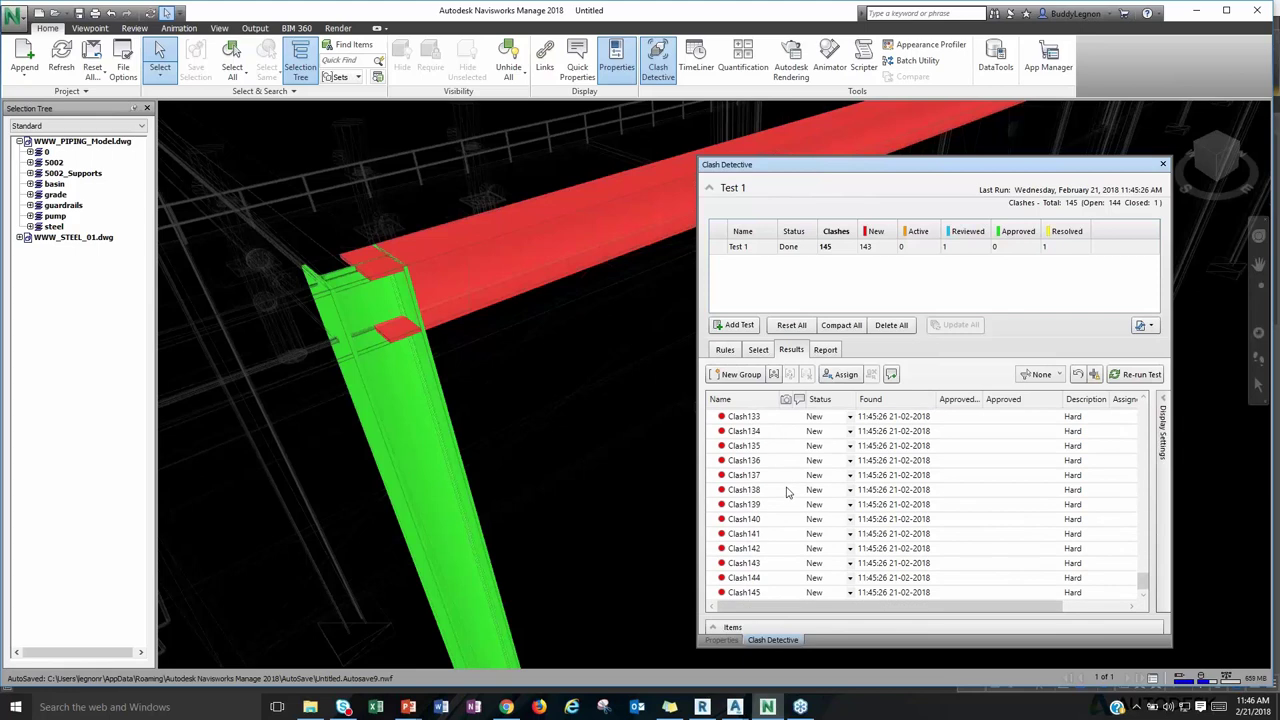
scroll(787, 492, "up", 15)
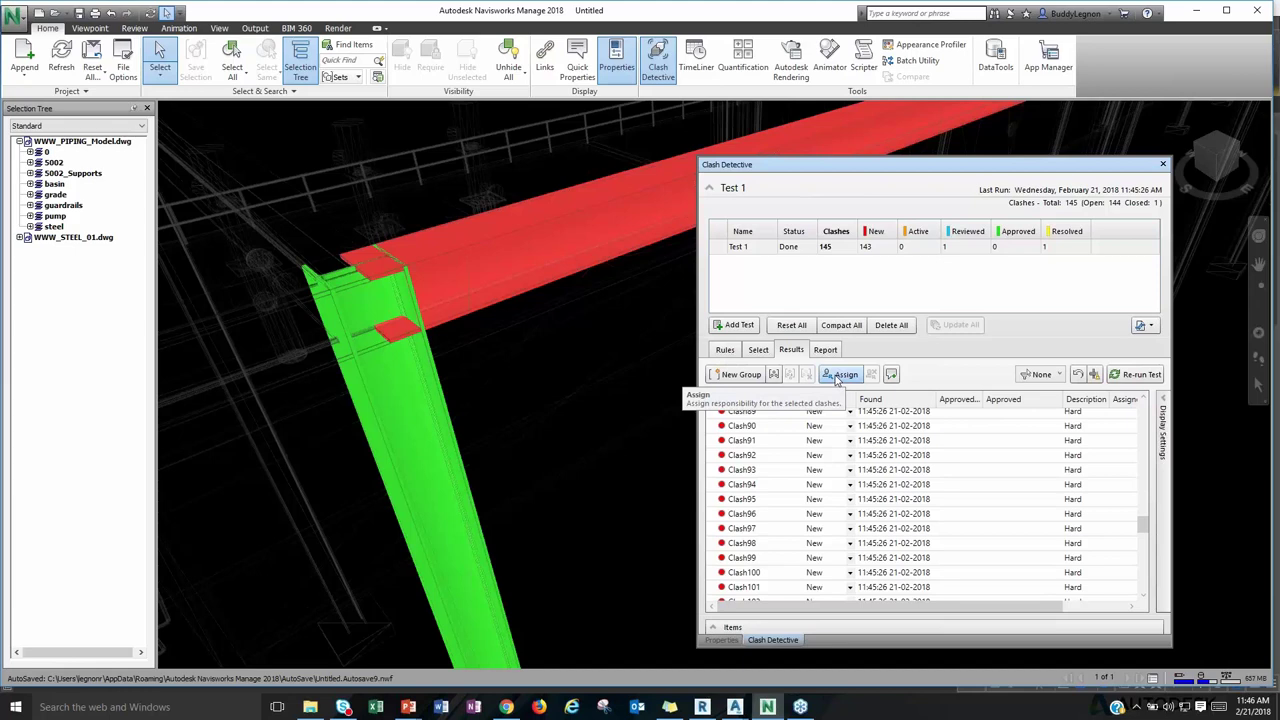
left_click(1162, 165)
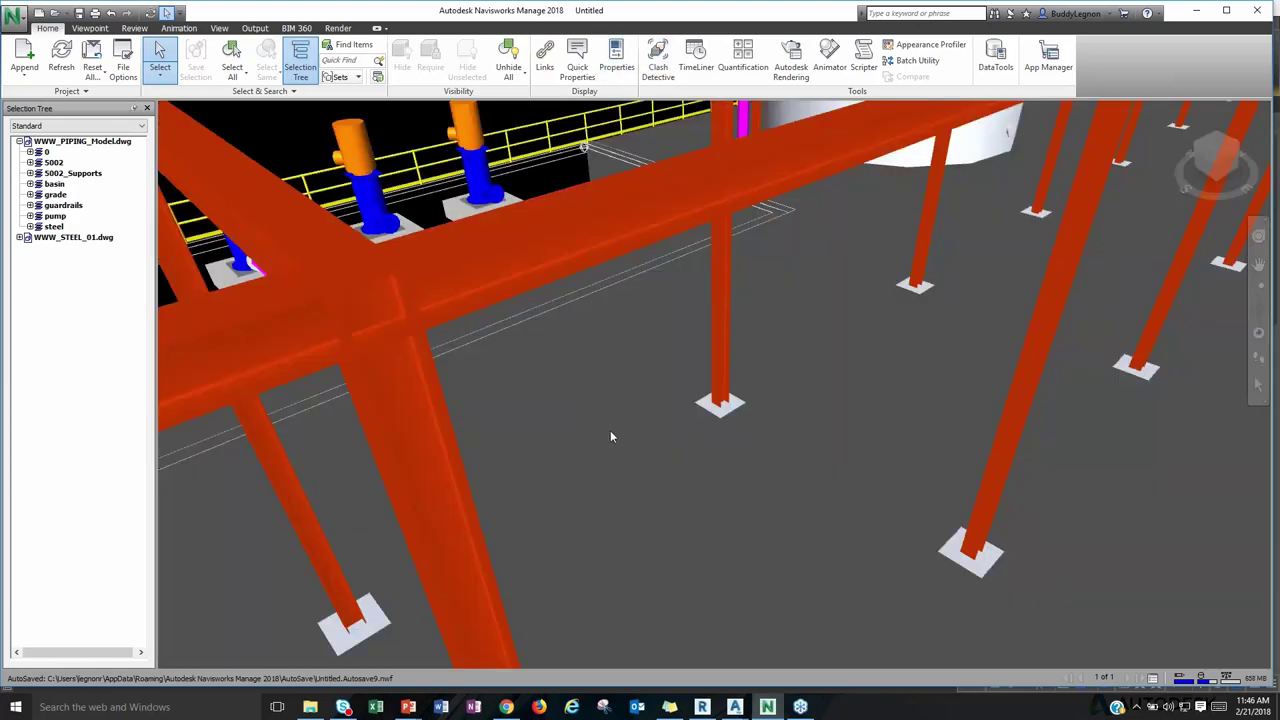
Zoom out and orbit to show the tanks, pipe rack and pumps, then minimize Navisworks.
scroll(612, 436, "down", 10)
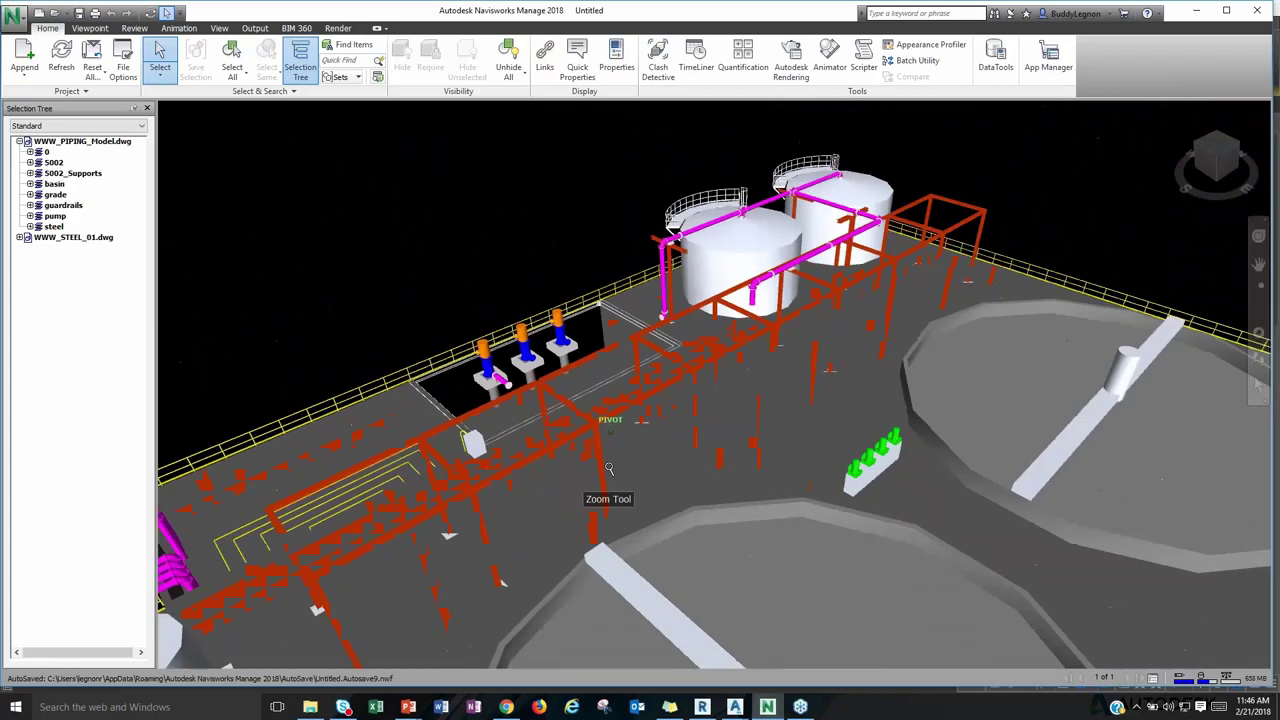
scroll(608, 468, "down", 3)
middle_click_drag(608, 468, 908, 445, "shift")
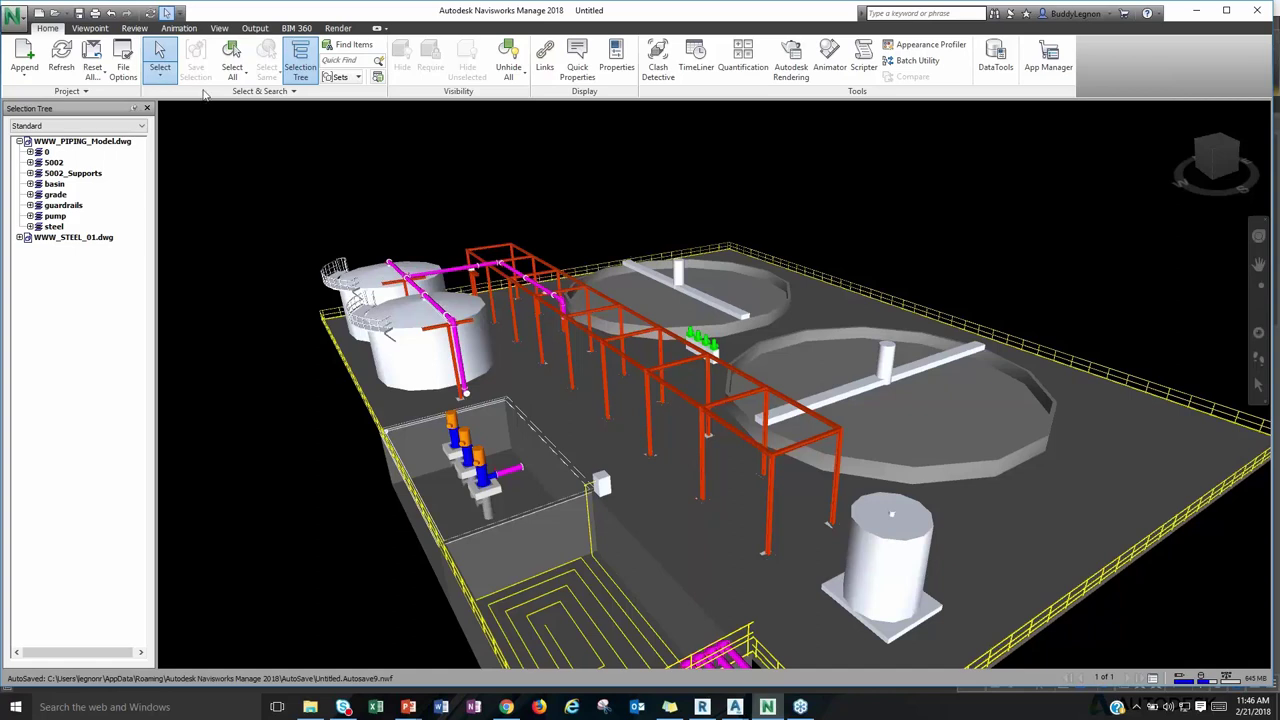
left_click(1197, 10)
Switch to WWW_PIPING_Model and zoom, pan and orbit onto the yellow valved pipe run.
left_click(305, 105)
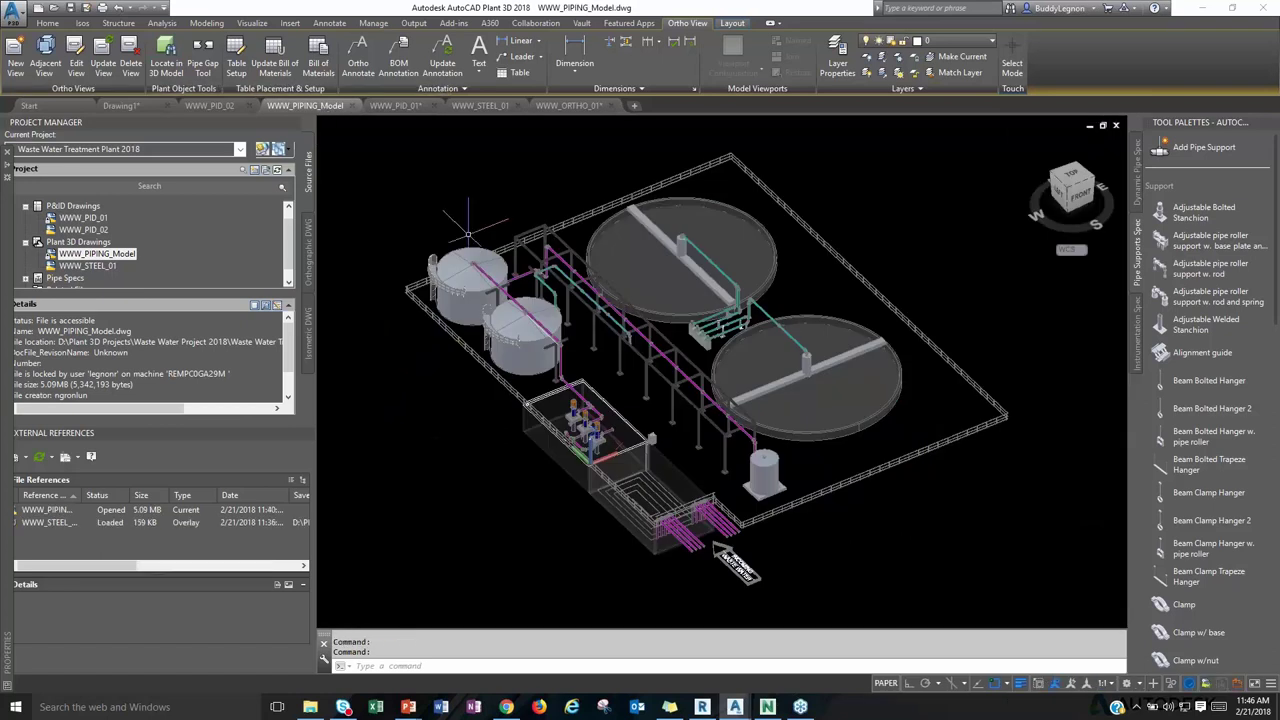
scroll(667, 452, "up", 5)
scroll(667, 452, "up", 3)
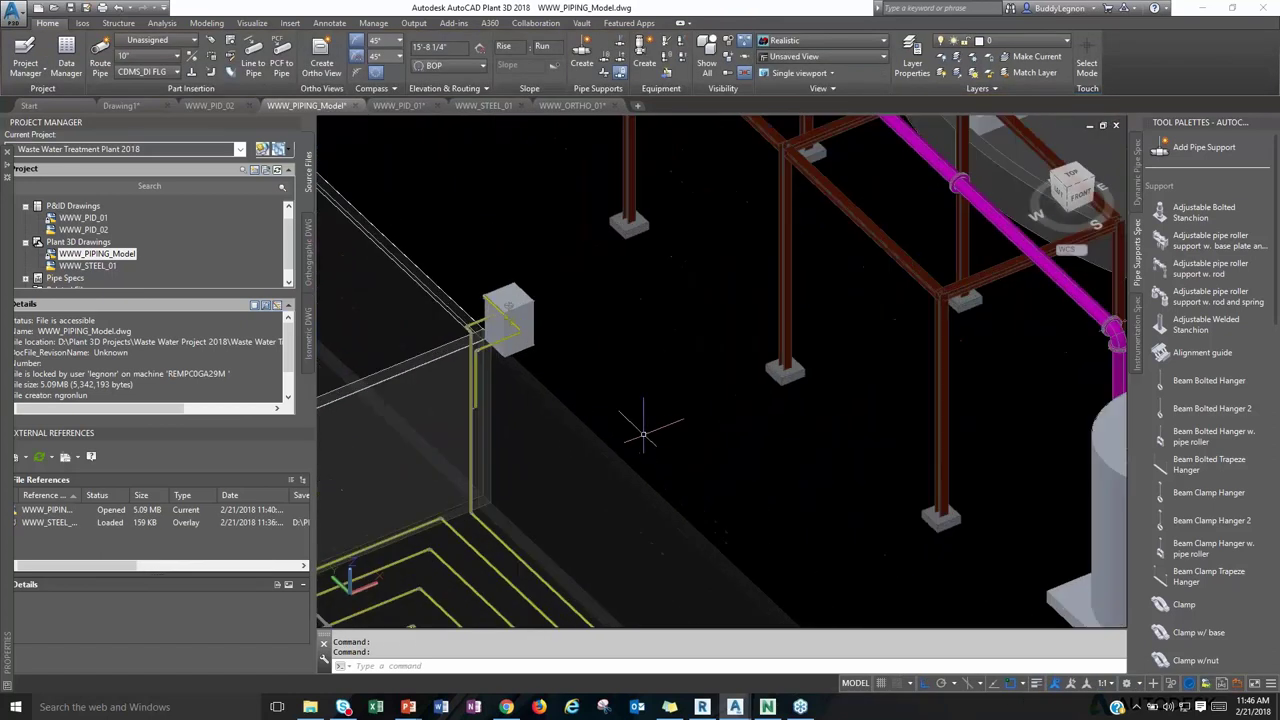
scroll(640, 390, "up", 4)
middle_click_drag(623, 343, 677, 408)
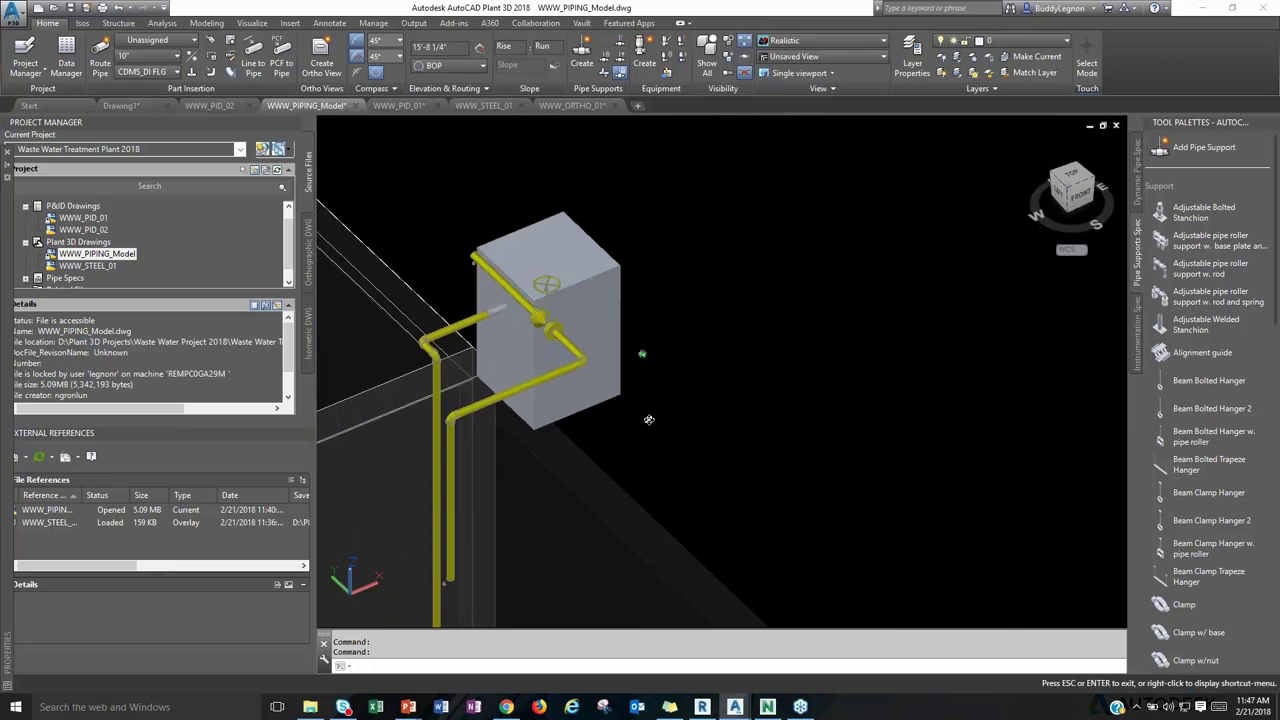
middle_click_drag(644, 418, 679, 420, "shift")
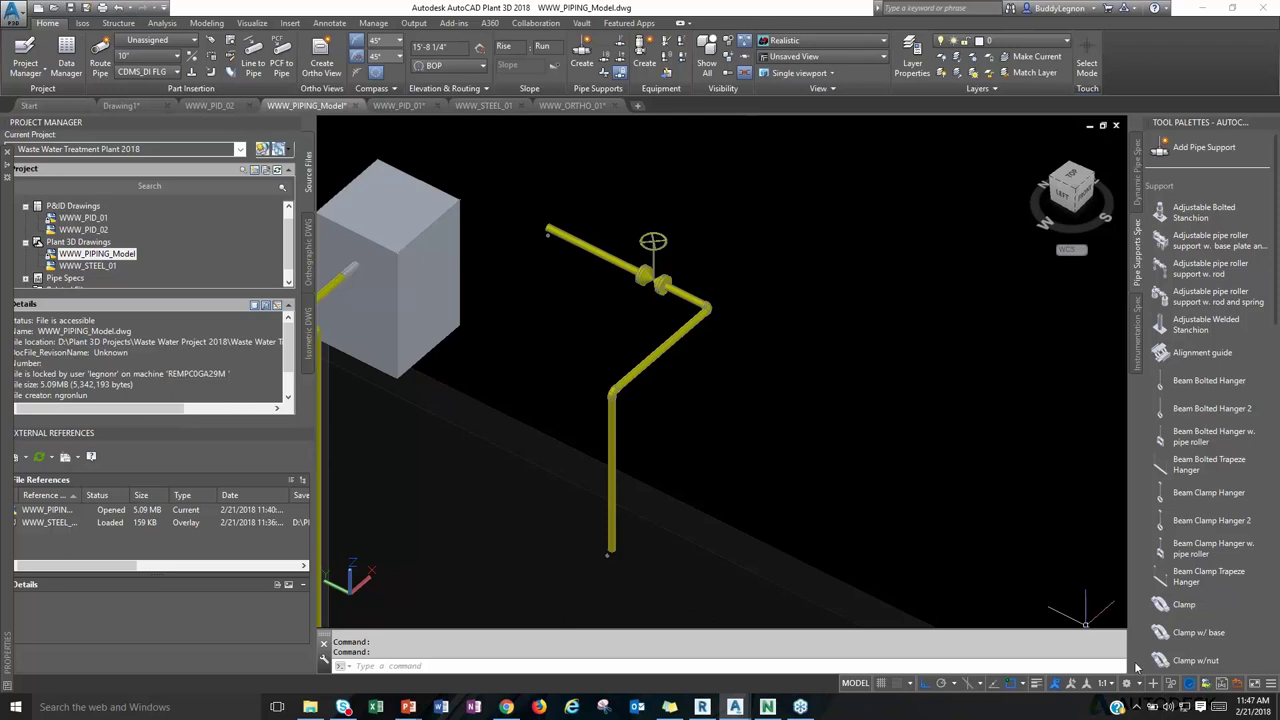
Open Spec Update Settings and check now for pipe spec updates.
left_click(1226, 684)
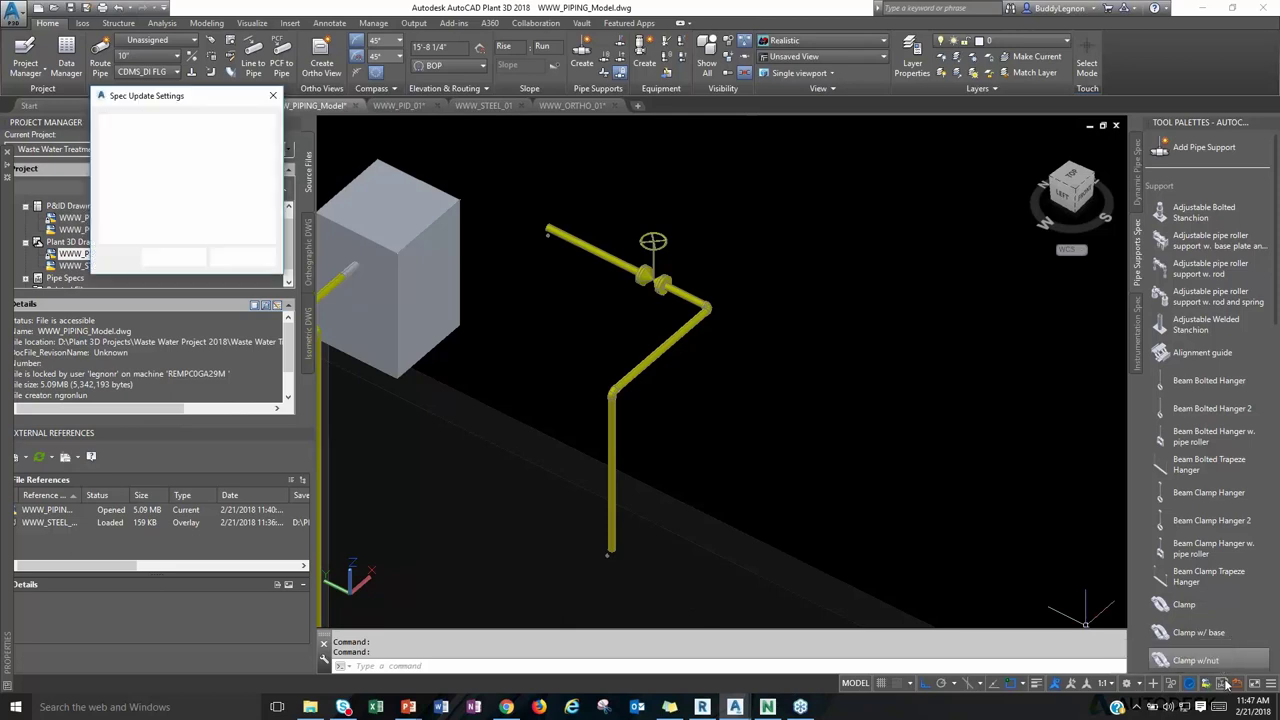
left_click_drag(213, 103, 827, 253)
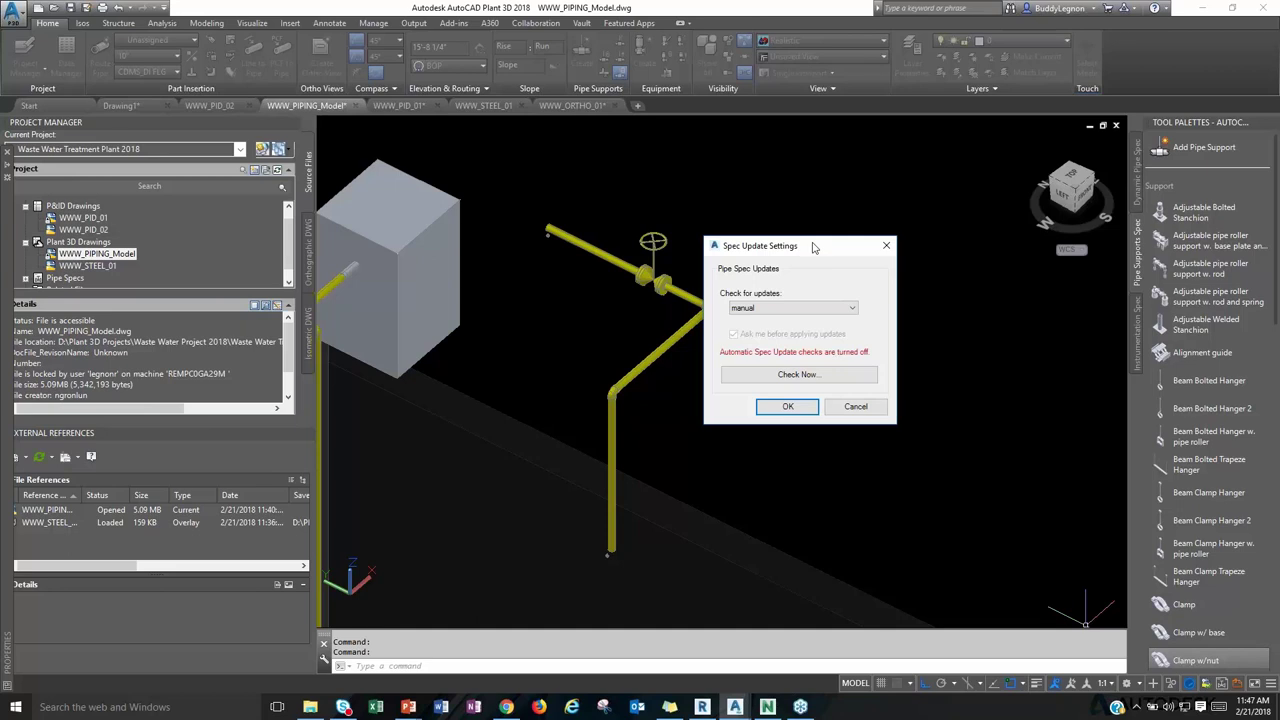
left_click_drag(815, 249, 846, 243)
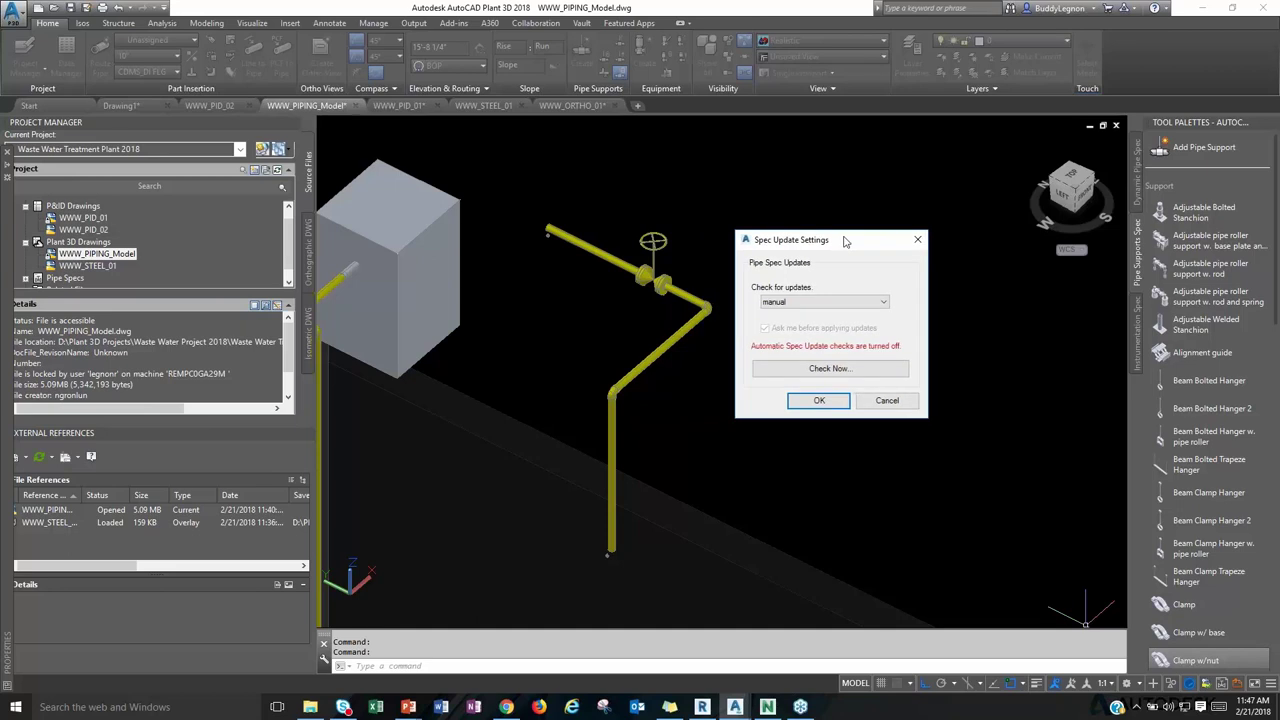
left_click(800, 370)
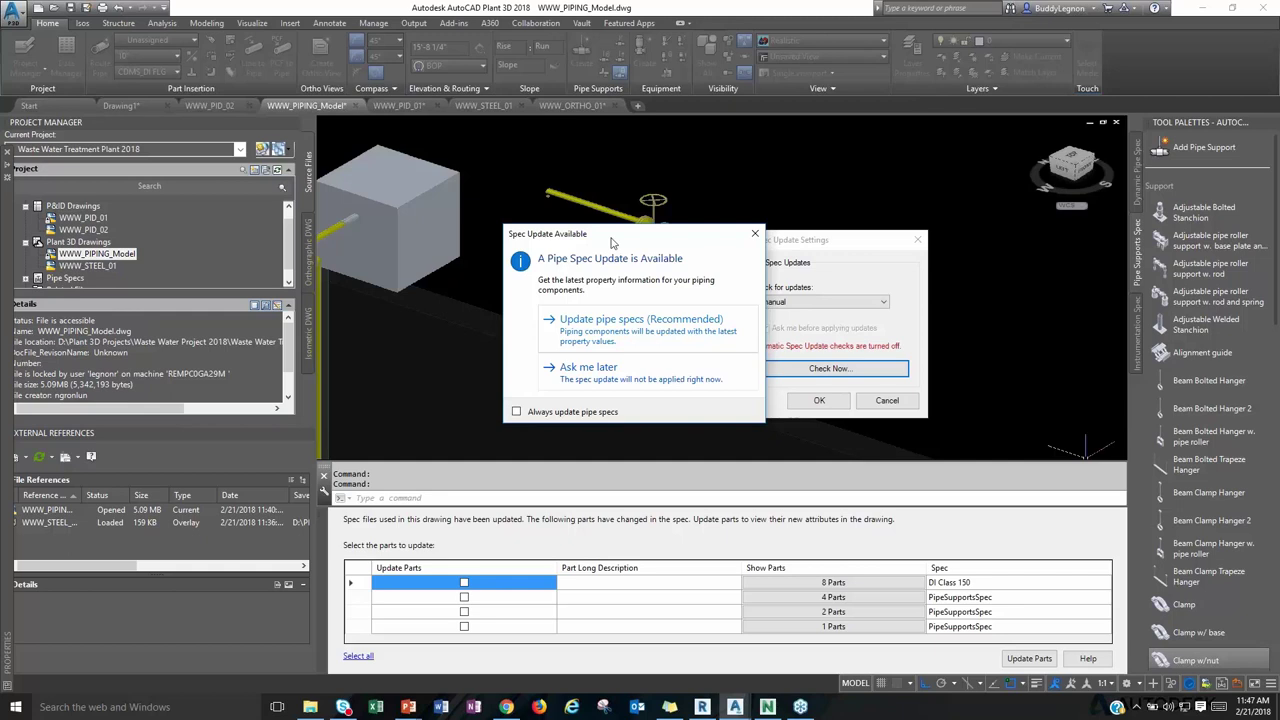
Choose Ask me later for the available spec update and cancel the settings.
left_click_drag(614, 240, 556, 242)
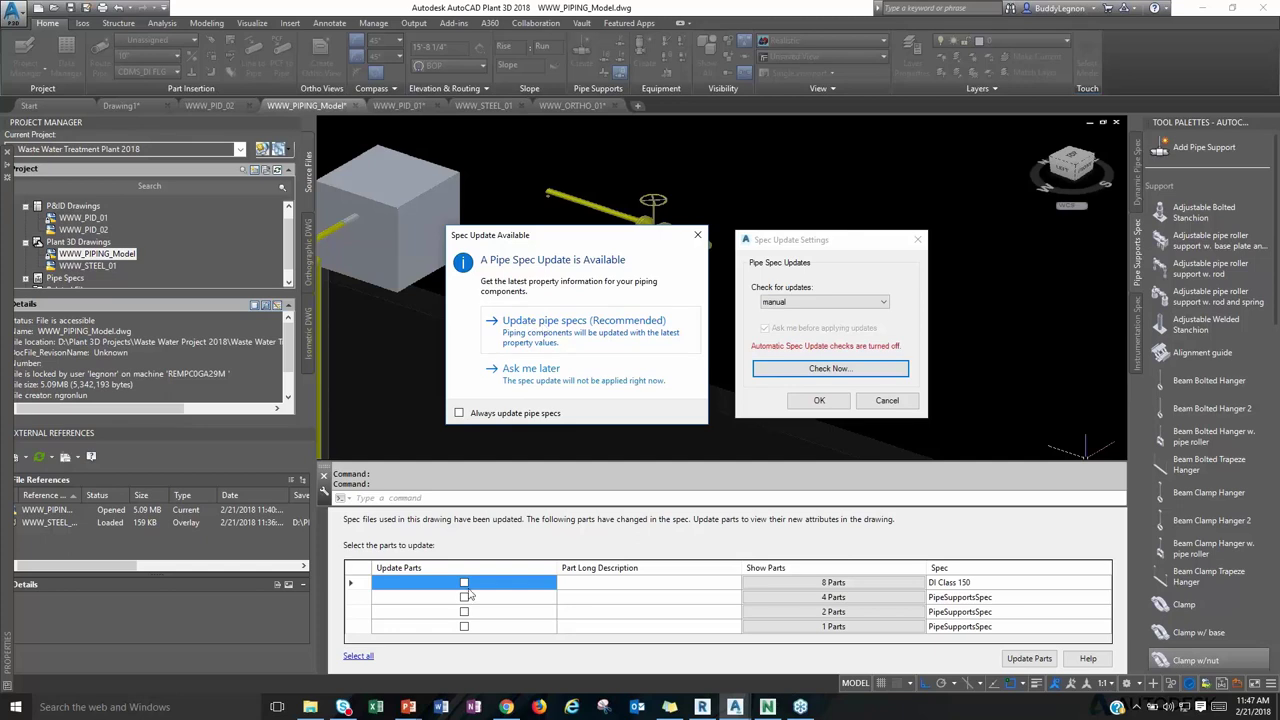
left_click(548, 372)
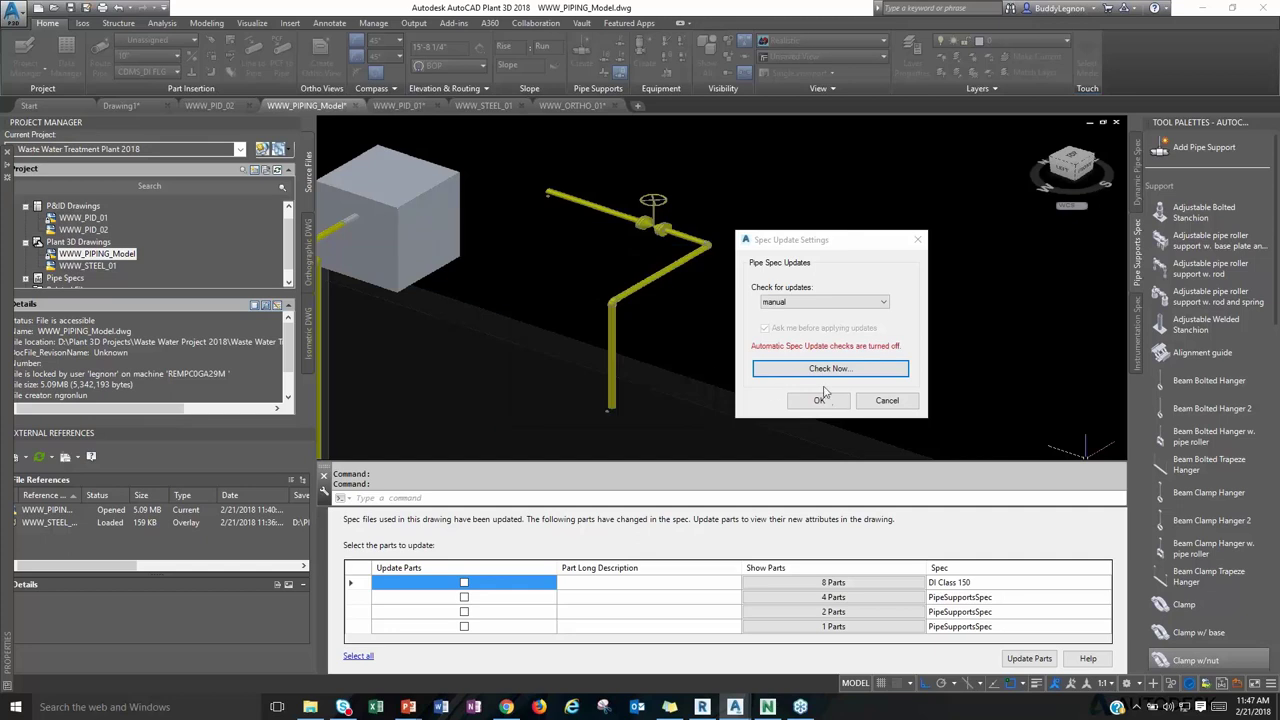
left_click(887, 402)
left_click(860, 450)
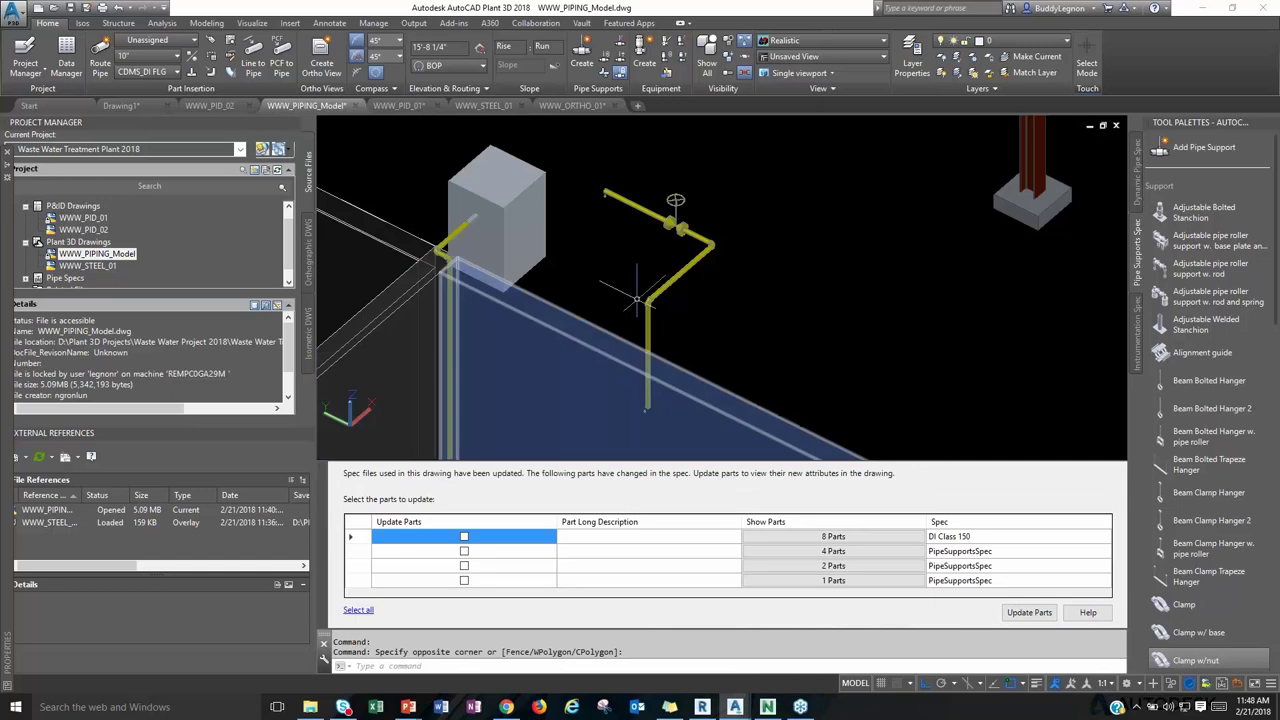
Select the yellow pipe run with a crossing window and view its properties, then clear it.
left_click(730, 330)
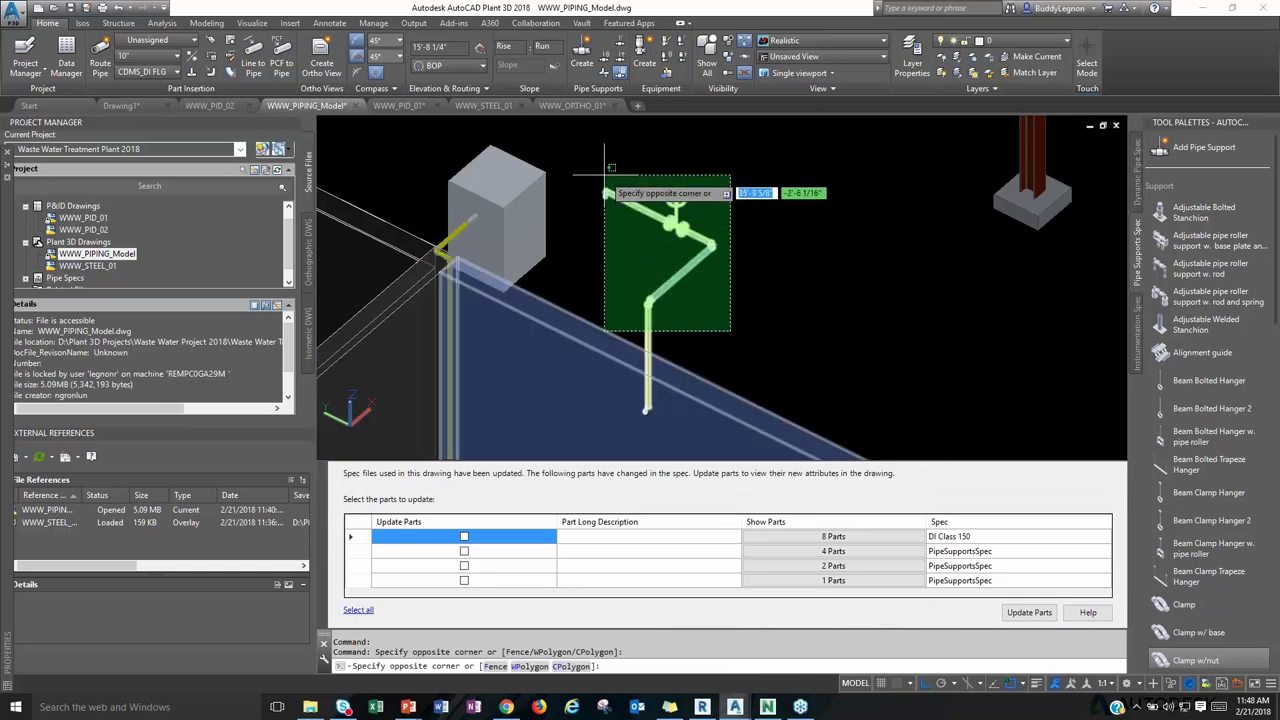
left_click(599, 196)
right_click(697, 263)
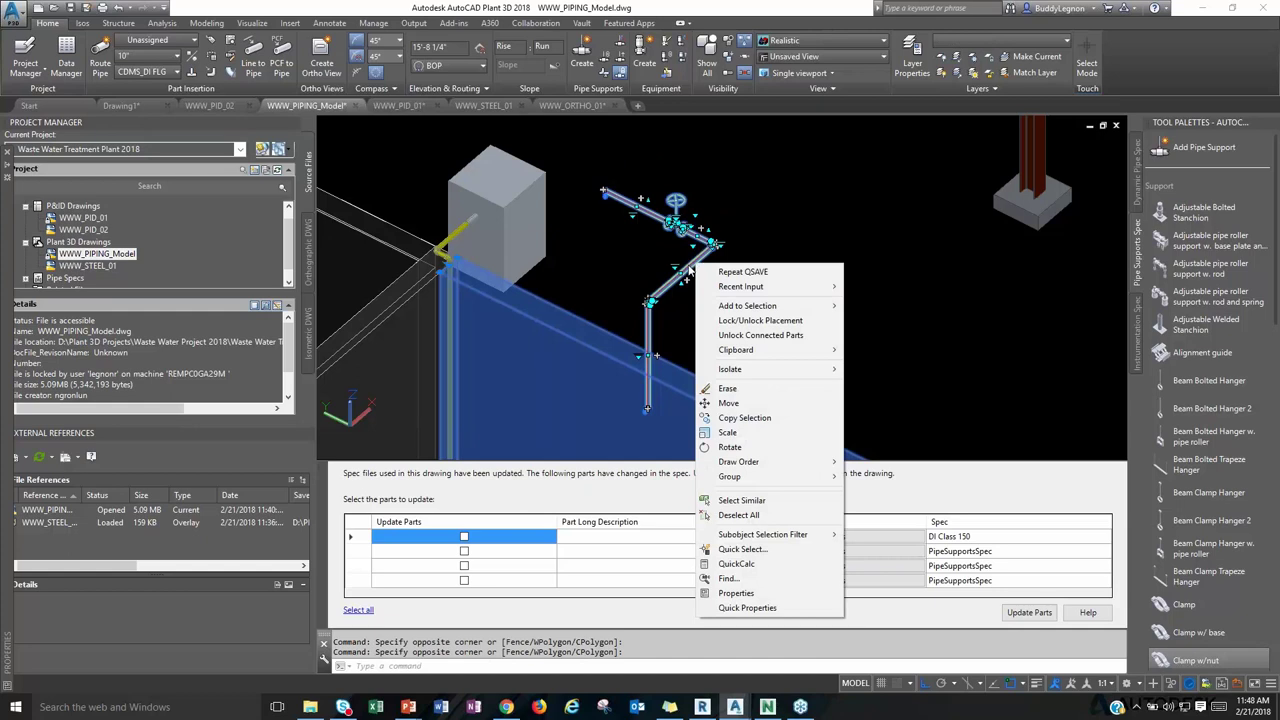
left_click(736, 594)
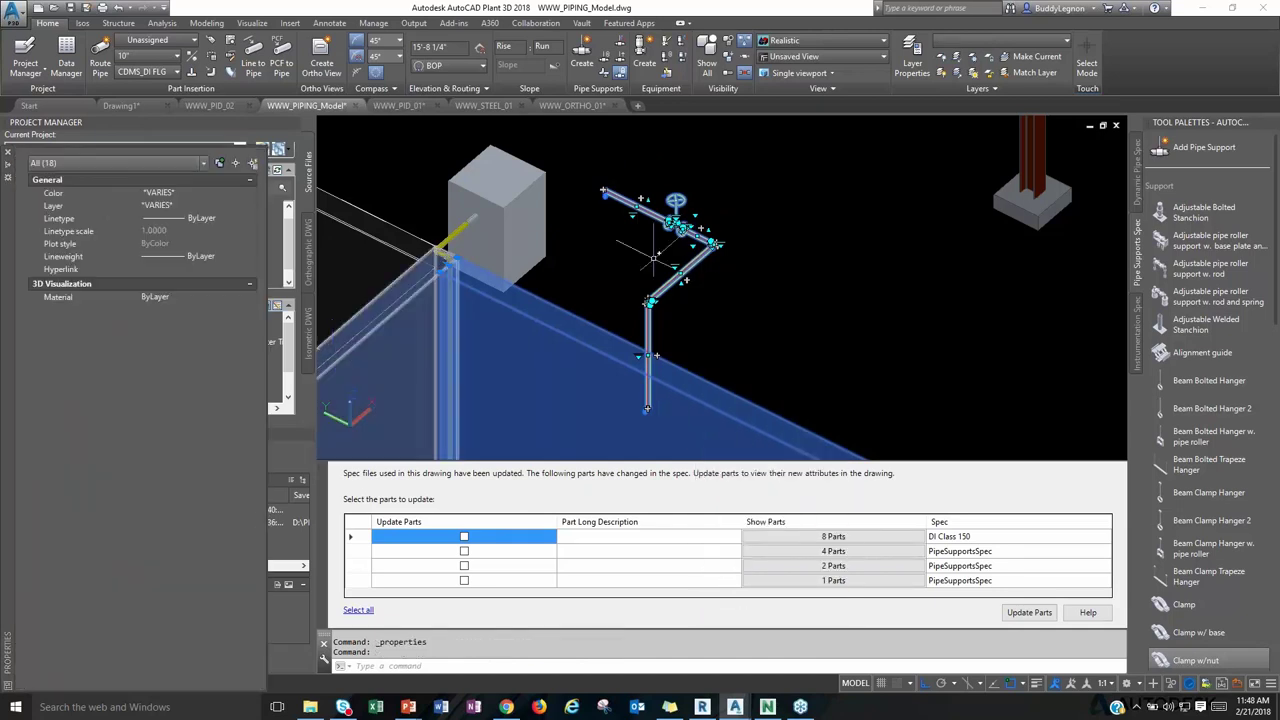
key("Escape")
left_click(710, 190)
key("Escape")
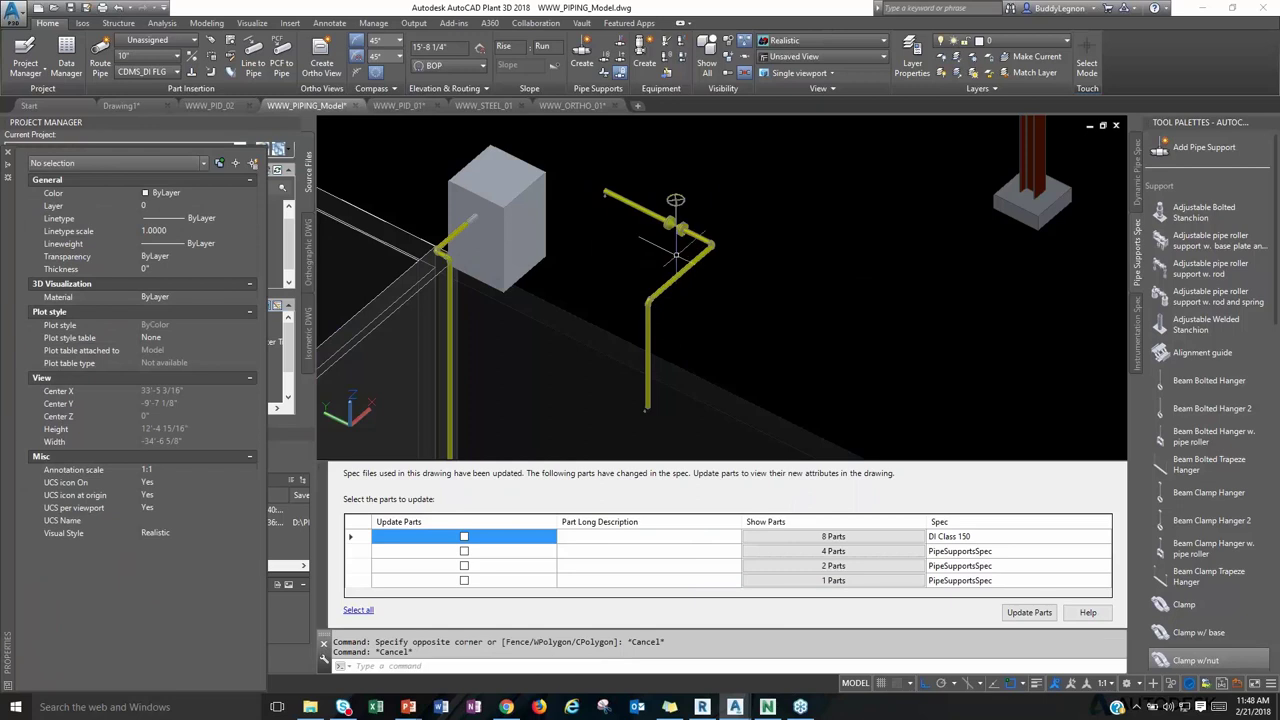
key("ctrl+1")
Select all parts connected to the pipe segment and show their properties.
right_click(700, 275)
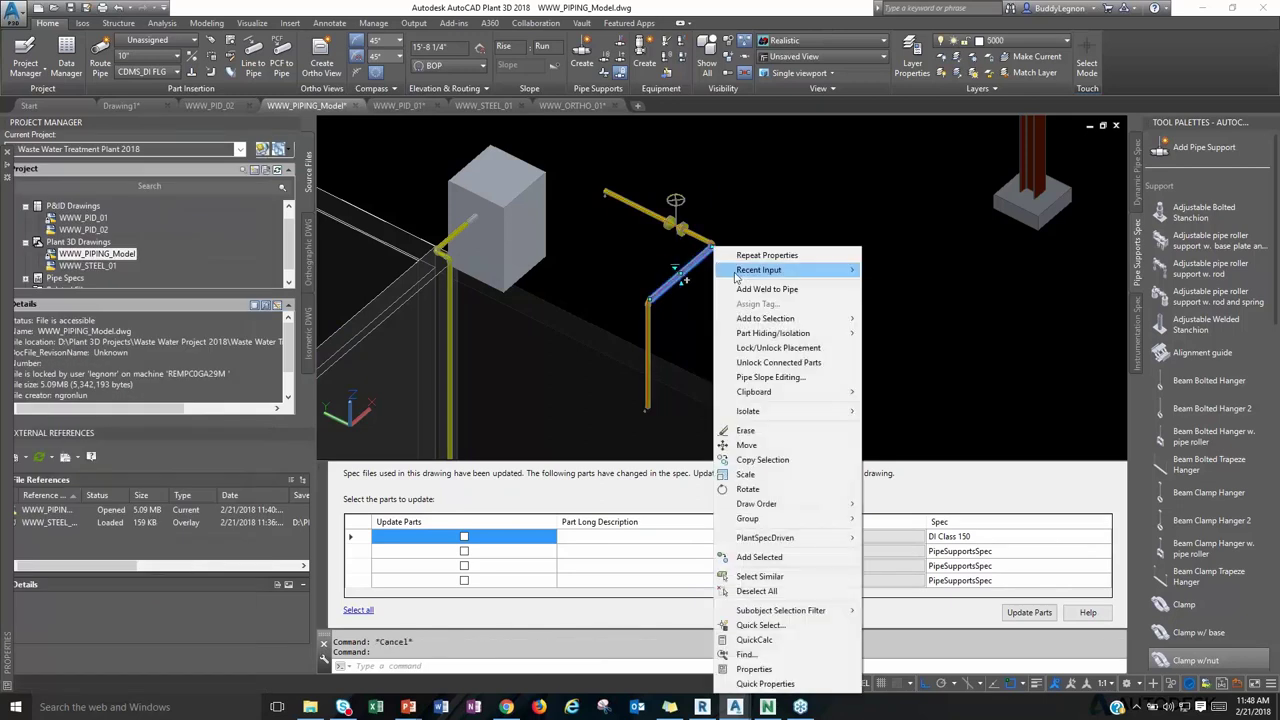
mouse_move(766, 320)
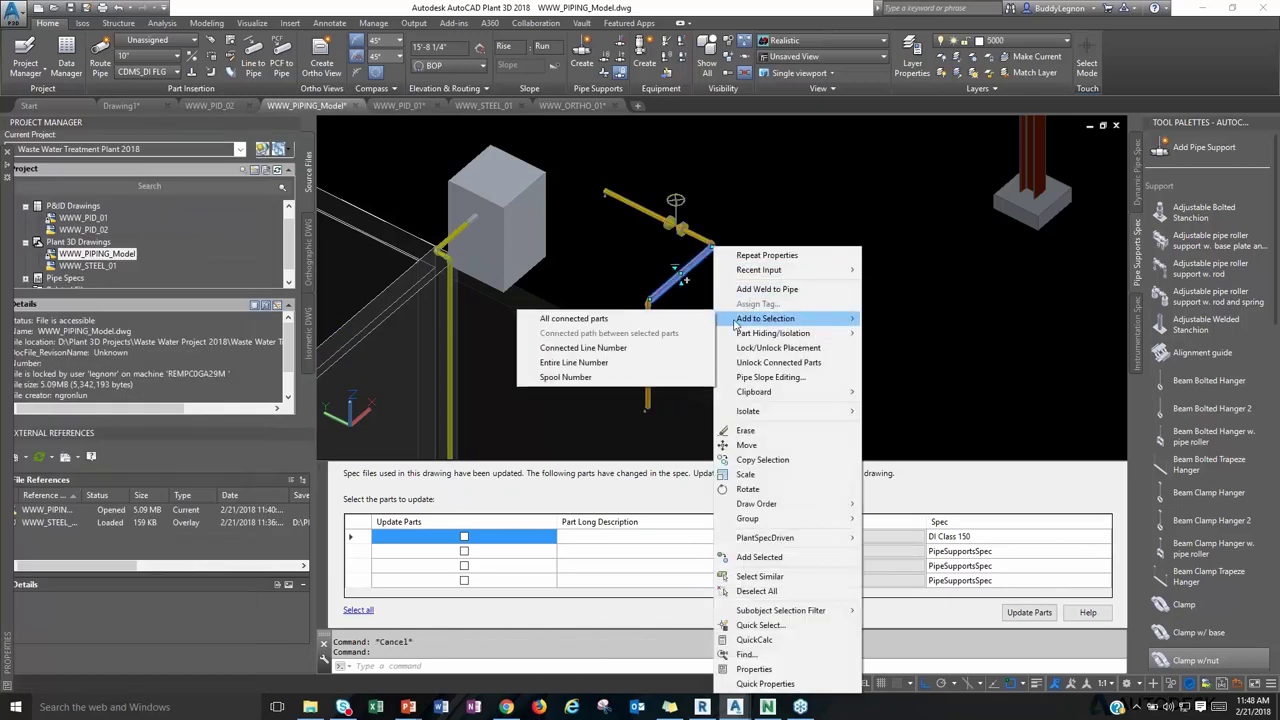
left_click(616, 347)
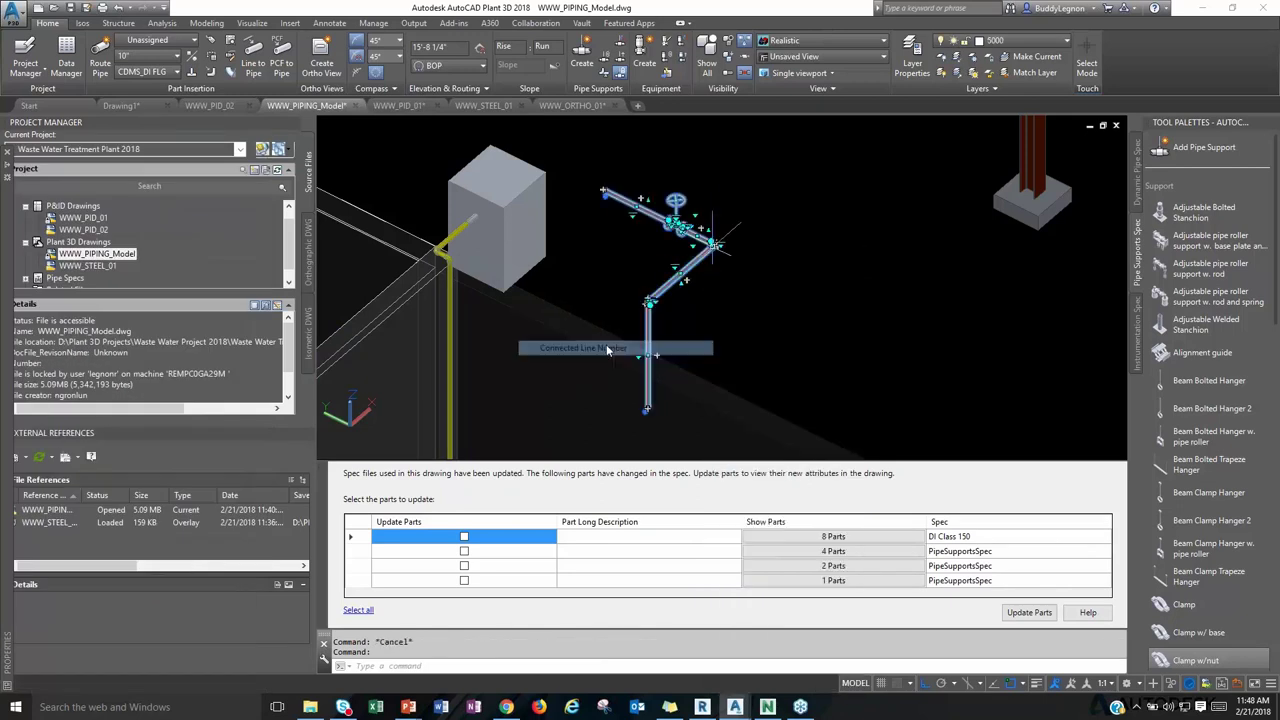
right_click(668, 288)
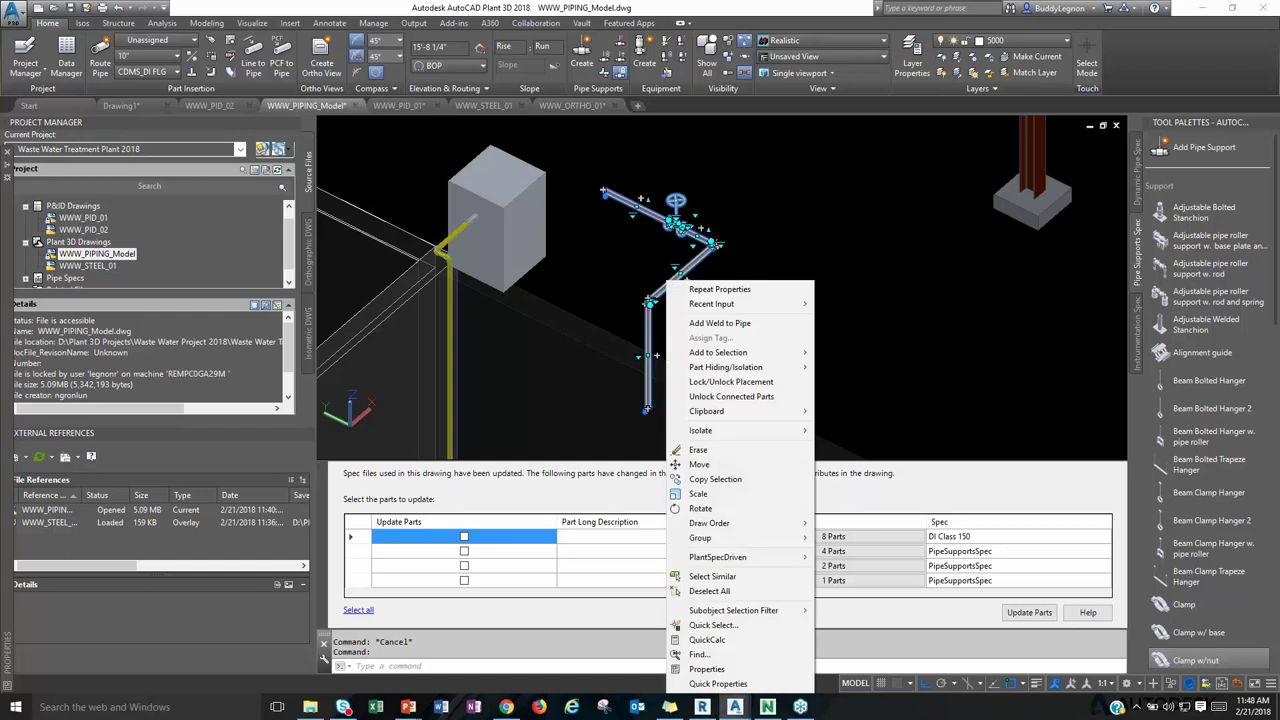
left_click(707, 669)
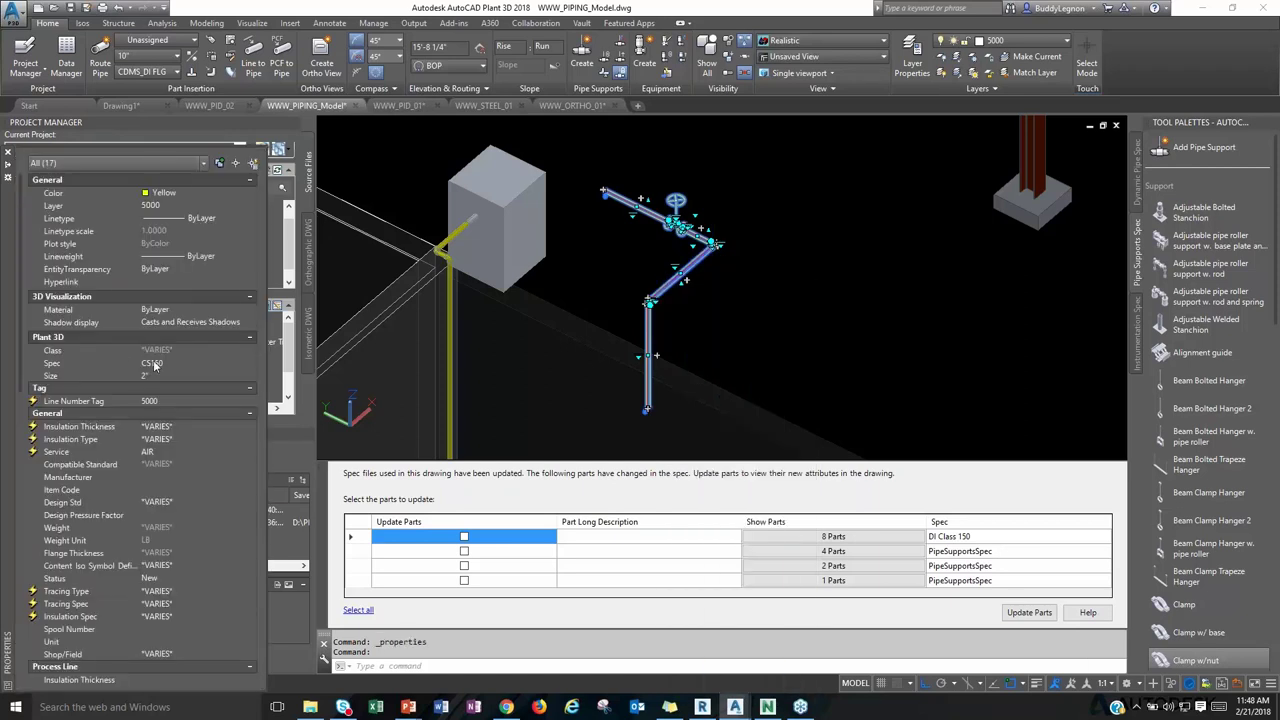
Change the selected pipe run's spec to SS150.
left_click(182, 362)
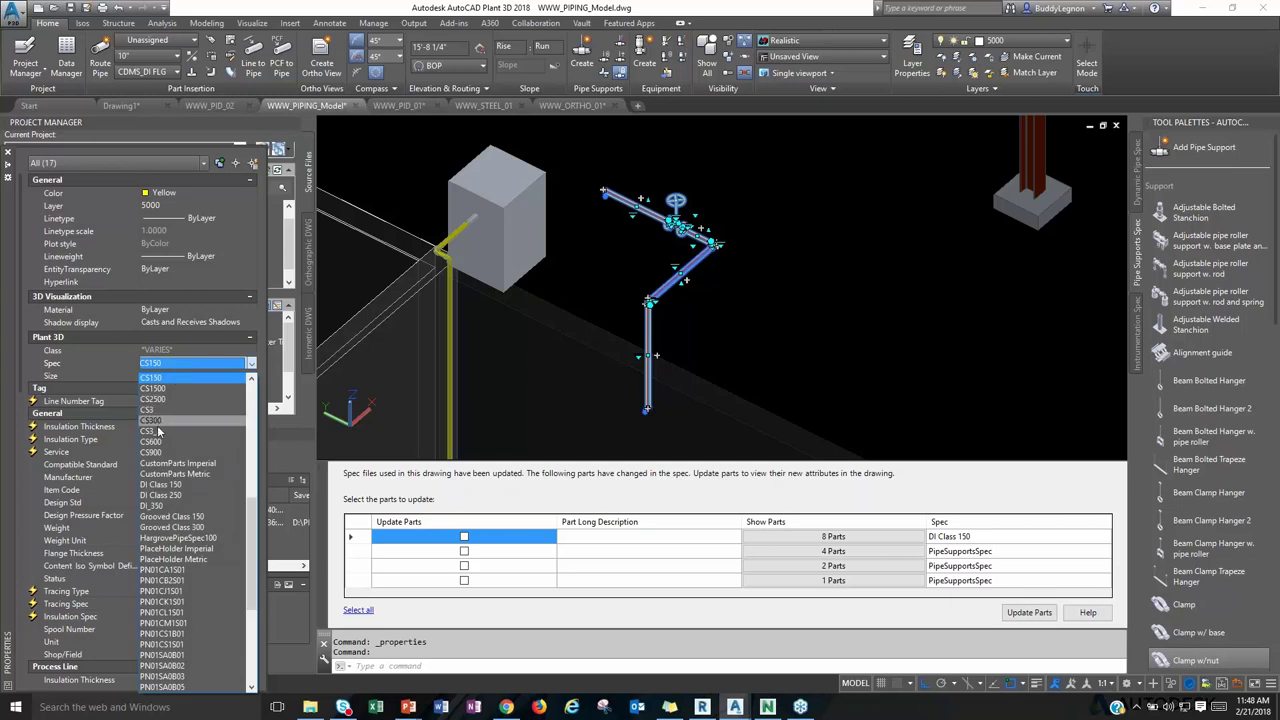
scroll(163, 470, "down", 4)
scroll(160, 460, "down", 3)
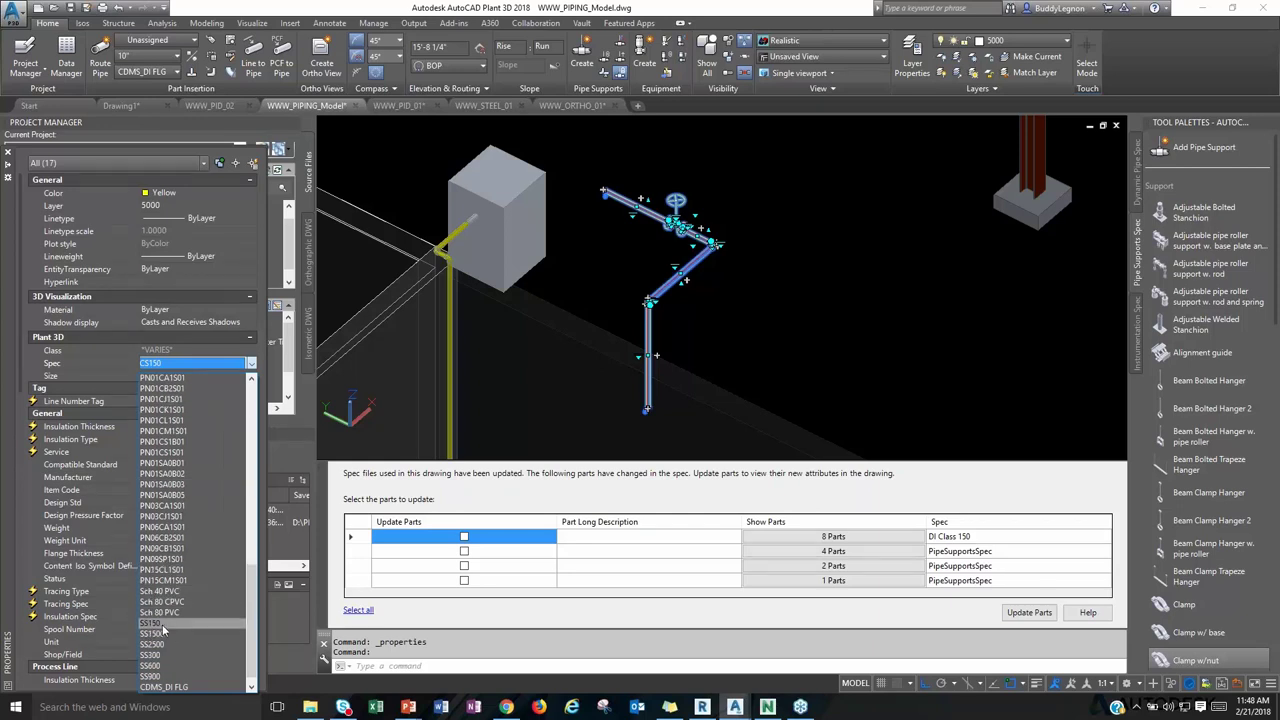
left_click(162, 622)
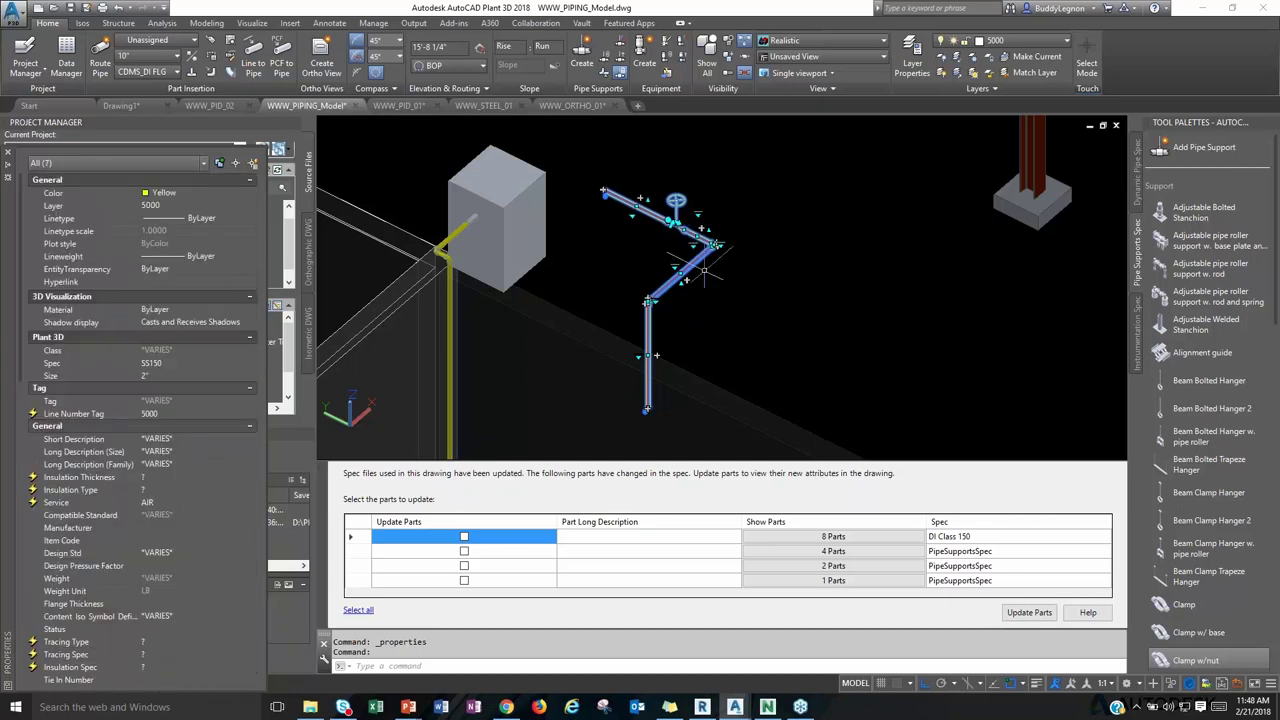
key("Escape")
key("Escape")
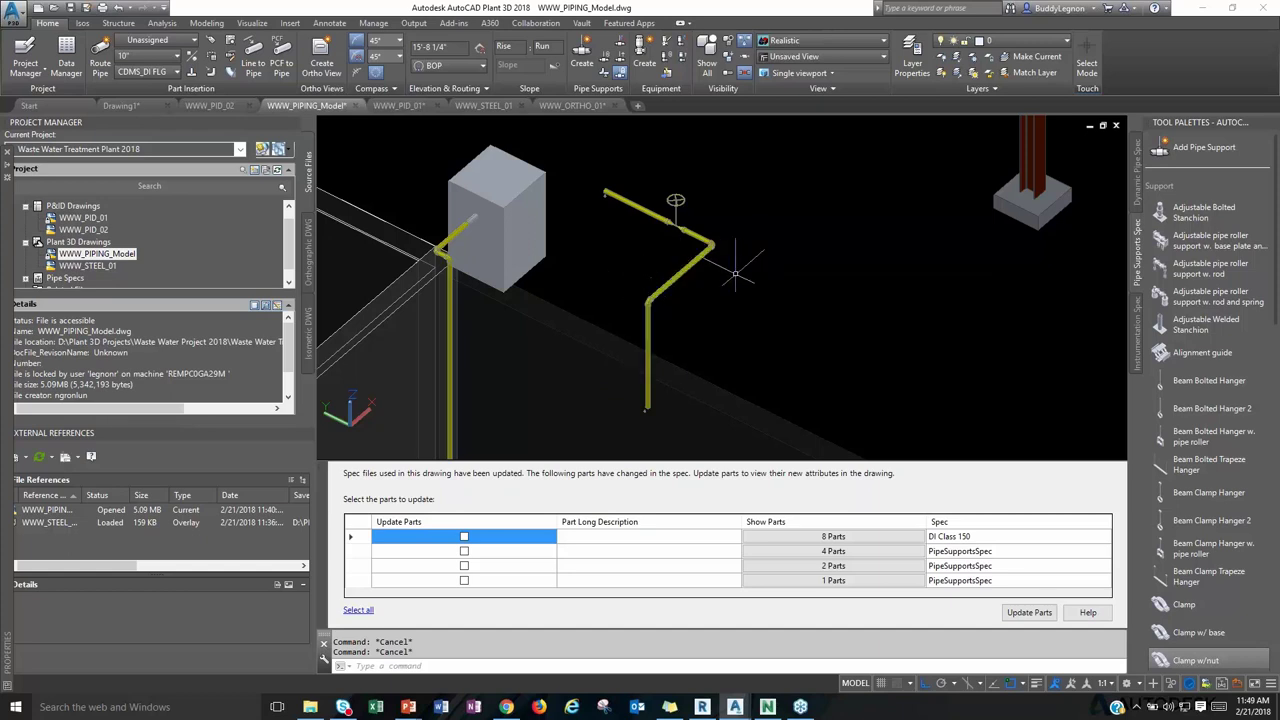
Change the diagonal pipe segment's size from 2" to 3".
left_click(680, 274)
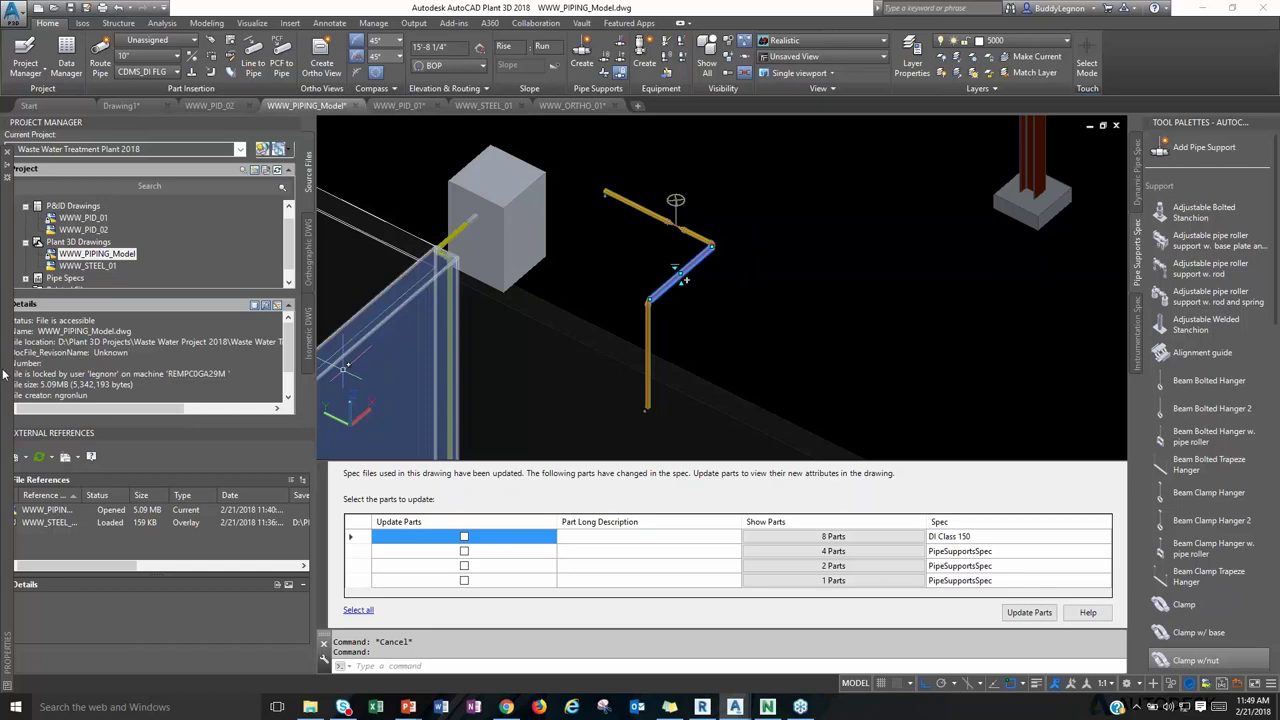
mouse_move(6, 374)
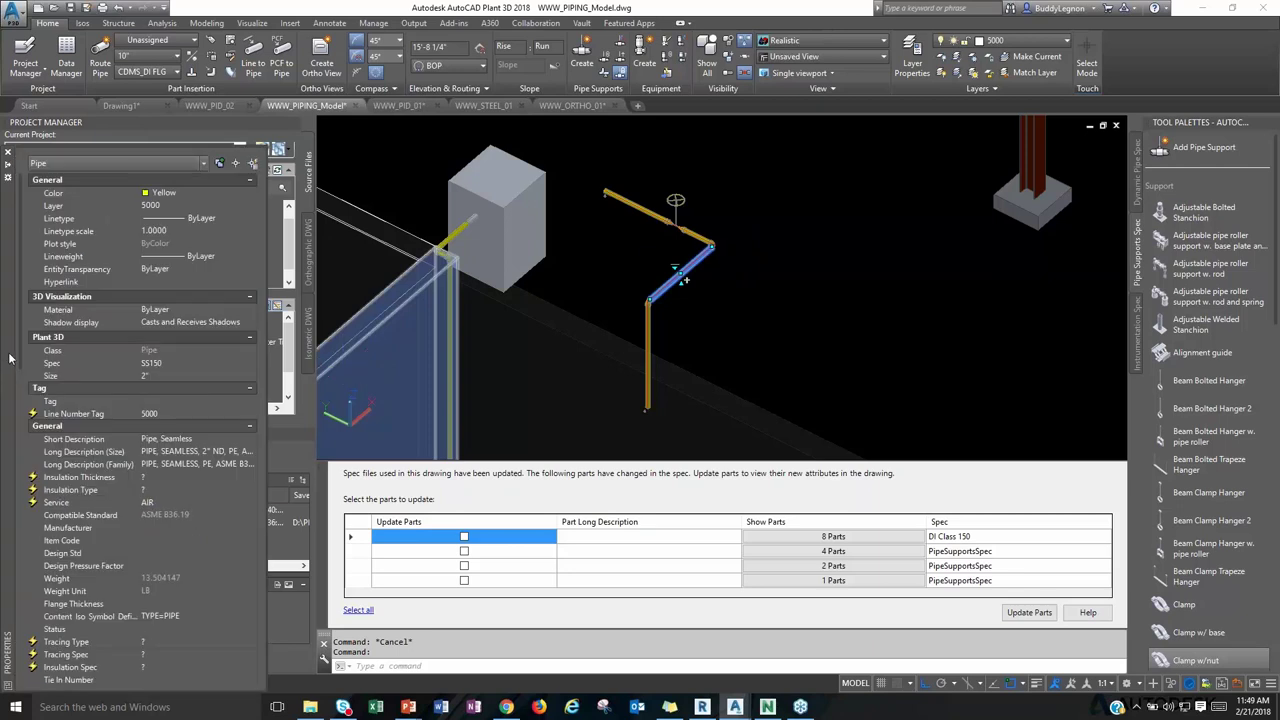
left_click(174, 375)
left_click(150, 375)
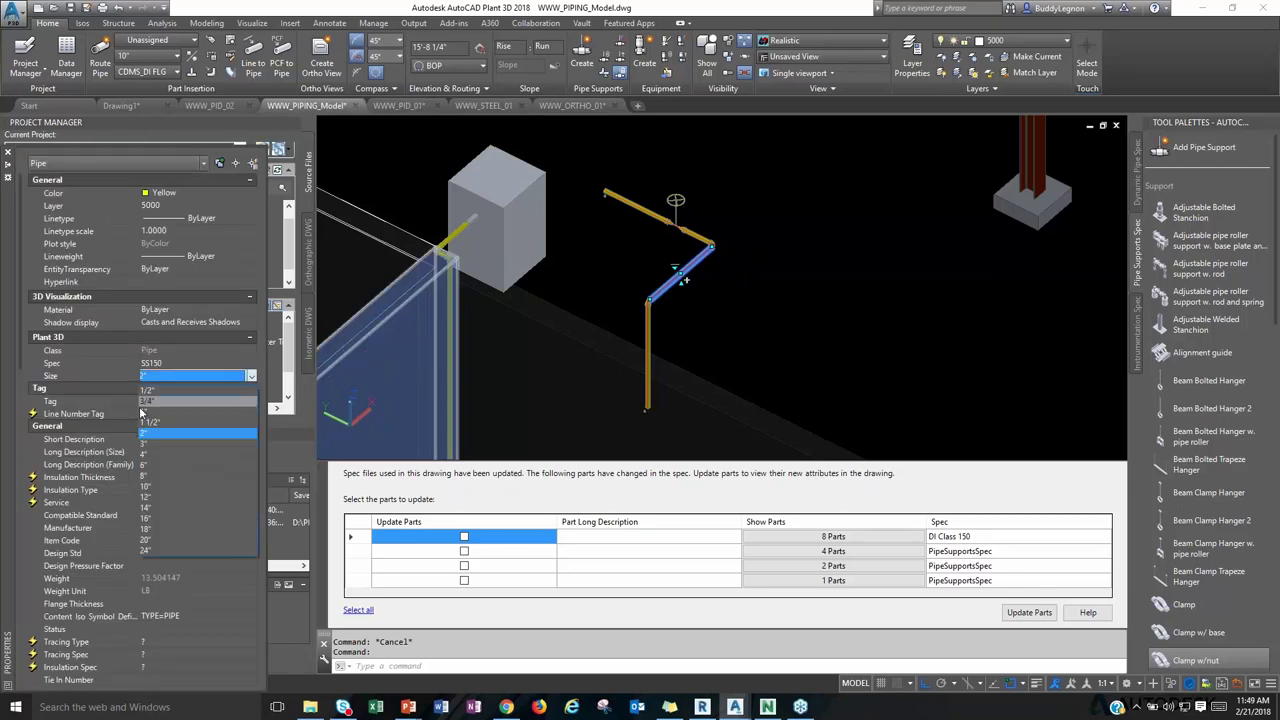
left_click(159, 443)
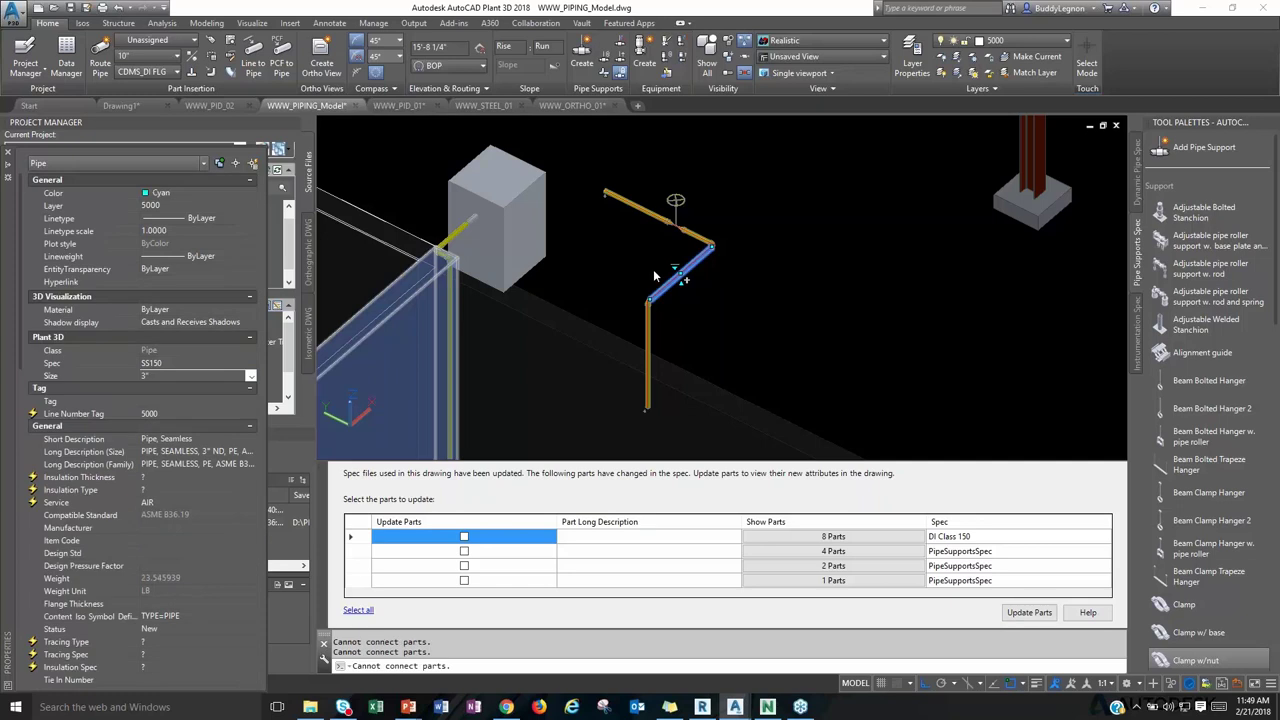
scroll(655, 276, "up", 5)
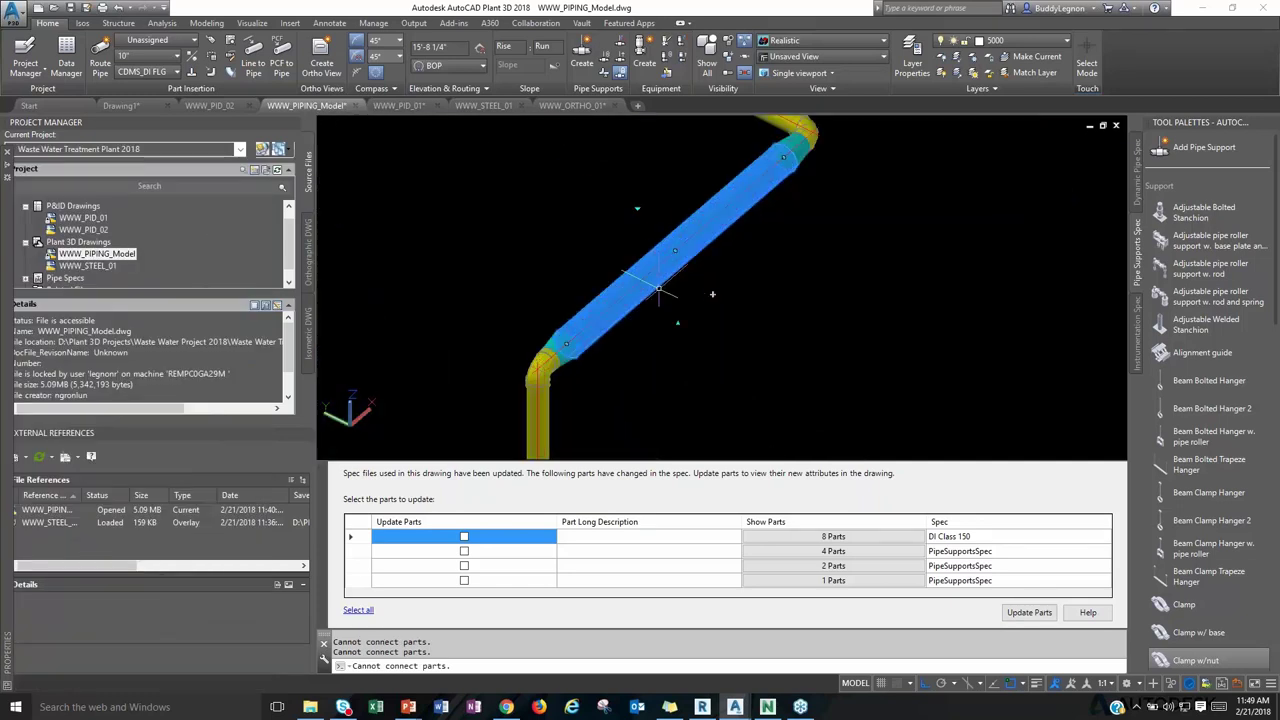
key("Escape")
Close the spec-changed parts list and zoom out to reframe the pipe run.
middle_click_drag(750, 300, 688, 358)
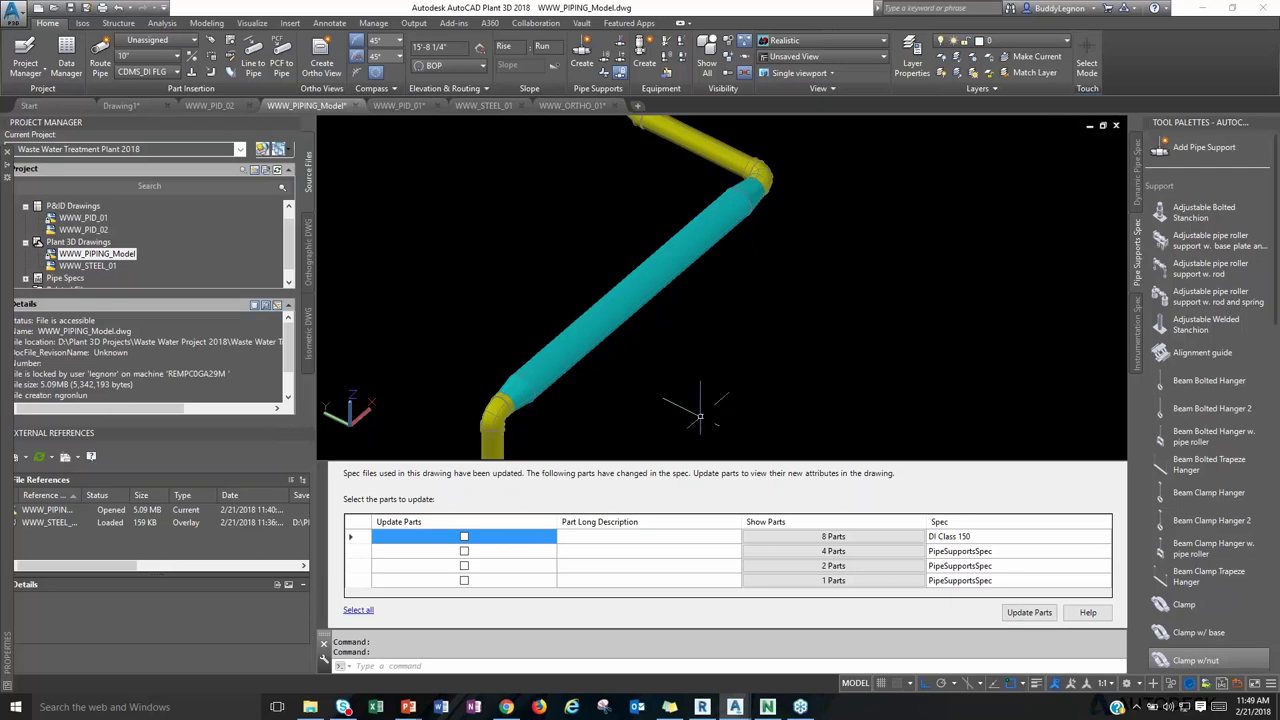
left_click(322, 469)
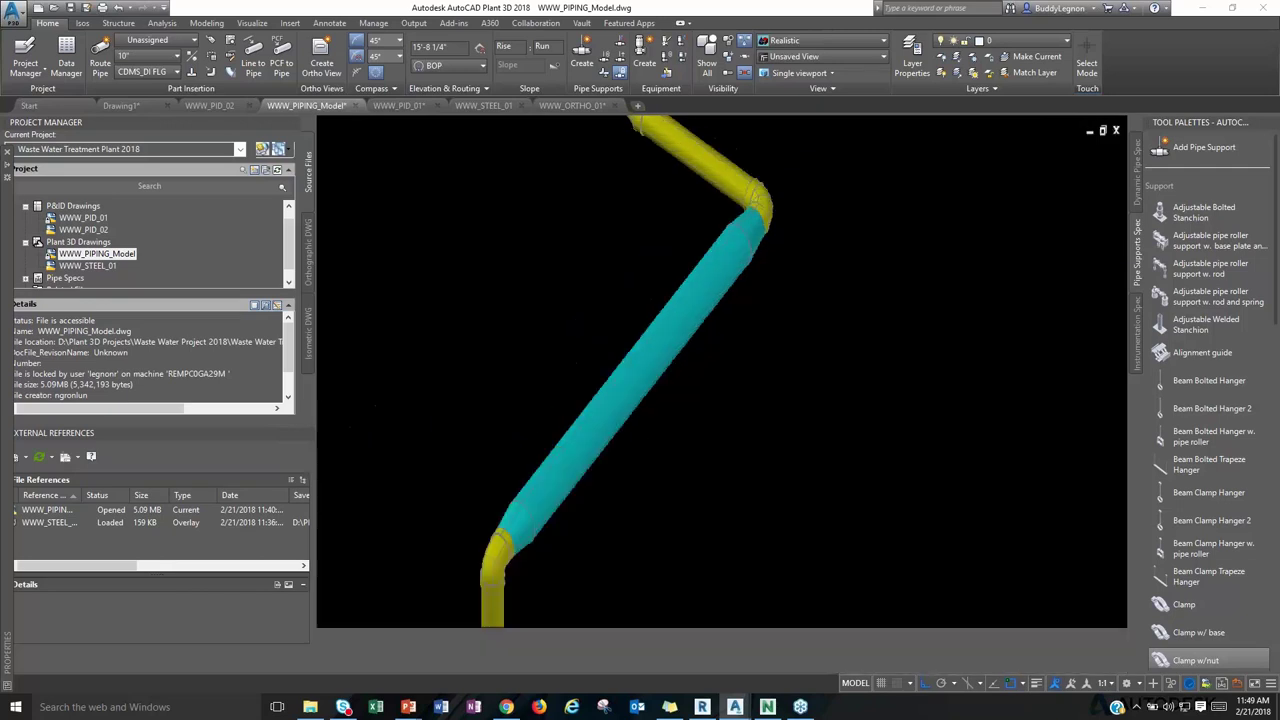
scroll(660, 432, "down", 5)
middle_click_drag(660, 432, 677, 400)
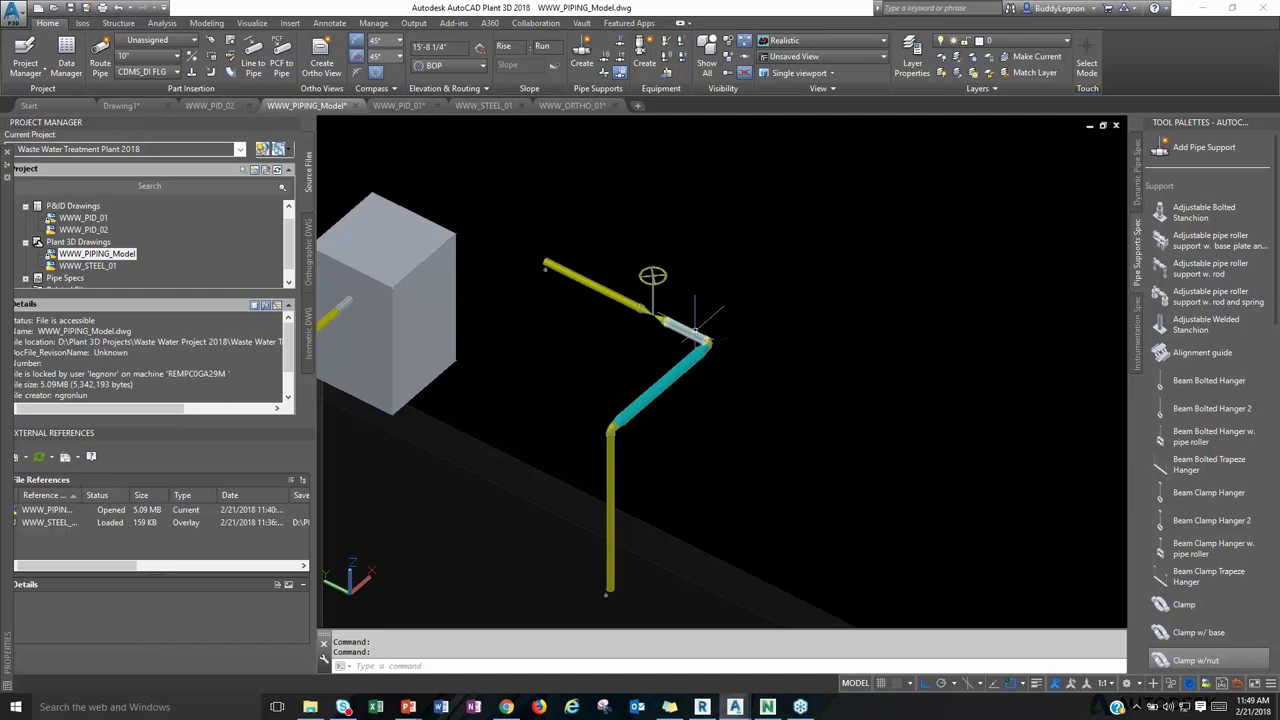
mouse_move(695, 325)
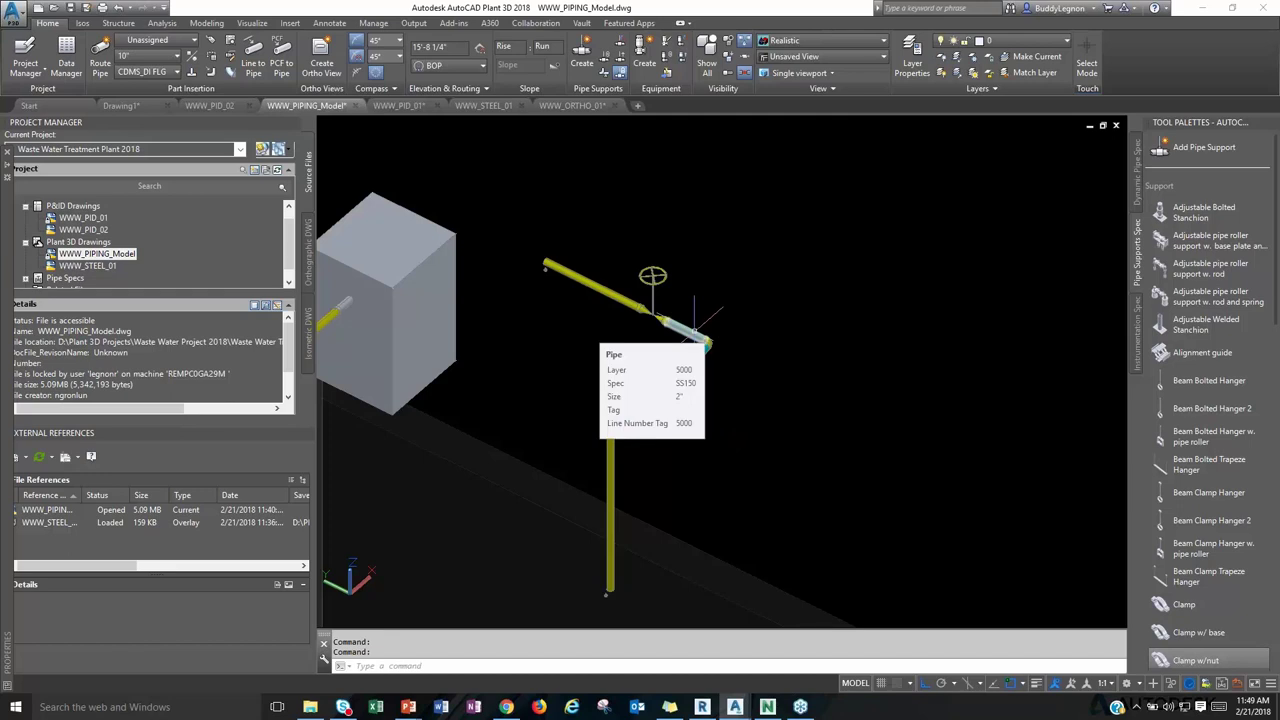
Create a Final_ANSI-C production isometric for line 5000 and view the completion results.
left_click(81, 24)
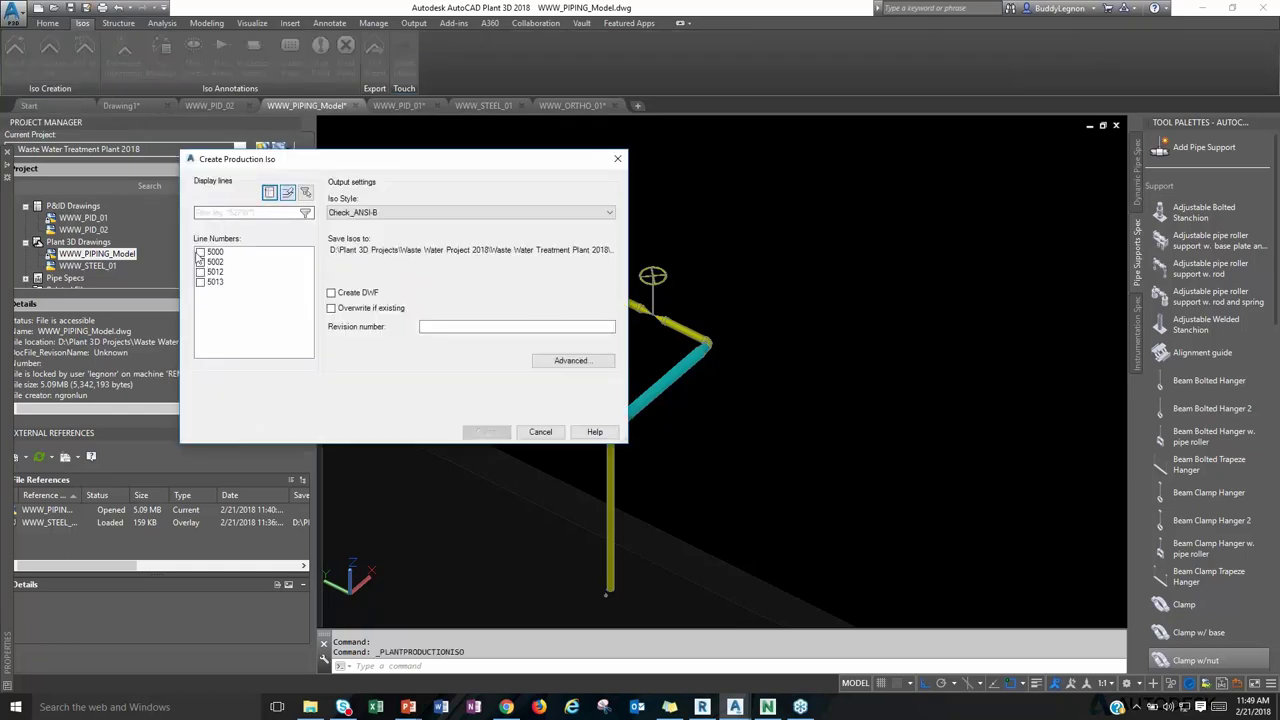
left_click(205, 257)
left_click(201, 253)
left_click(383, 213)
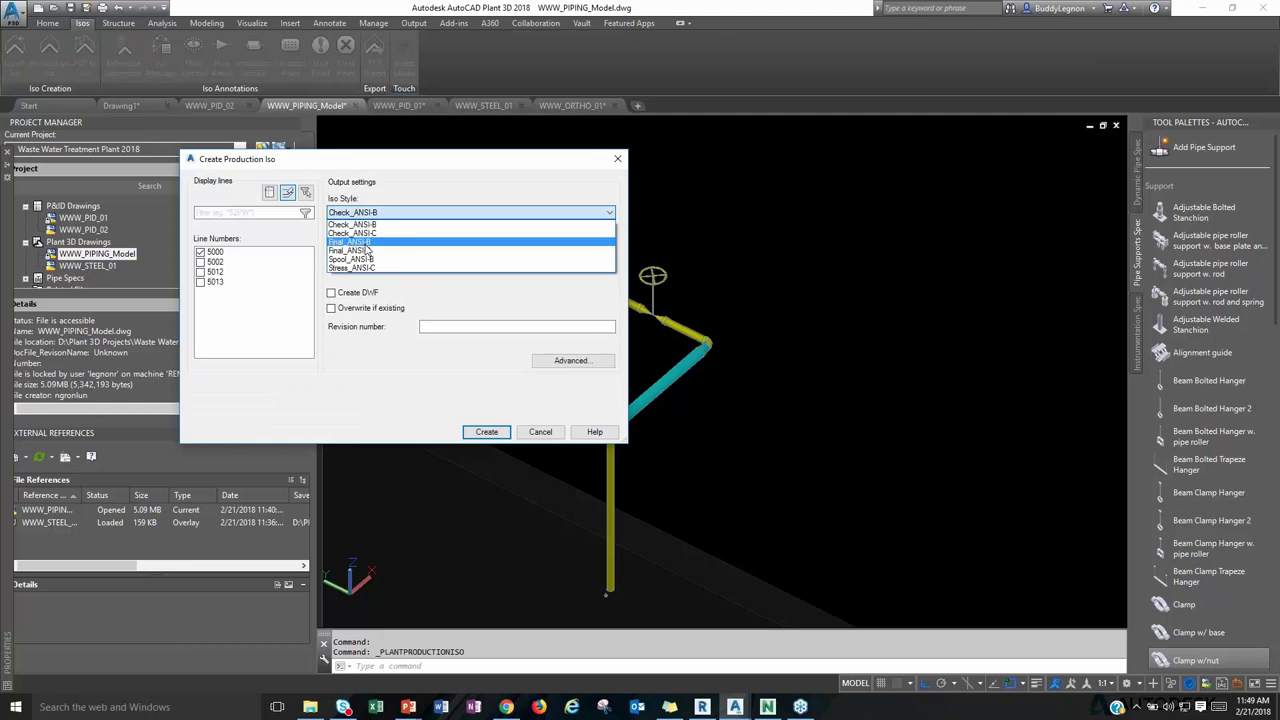
left_click(376, 258)
left_click(487, 432)
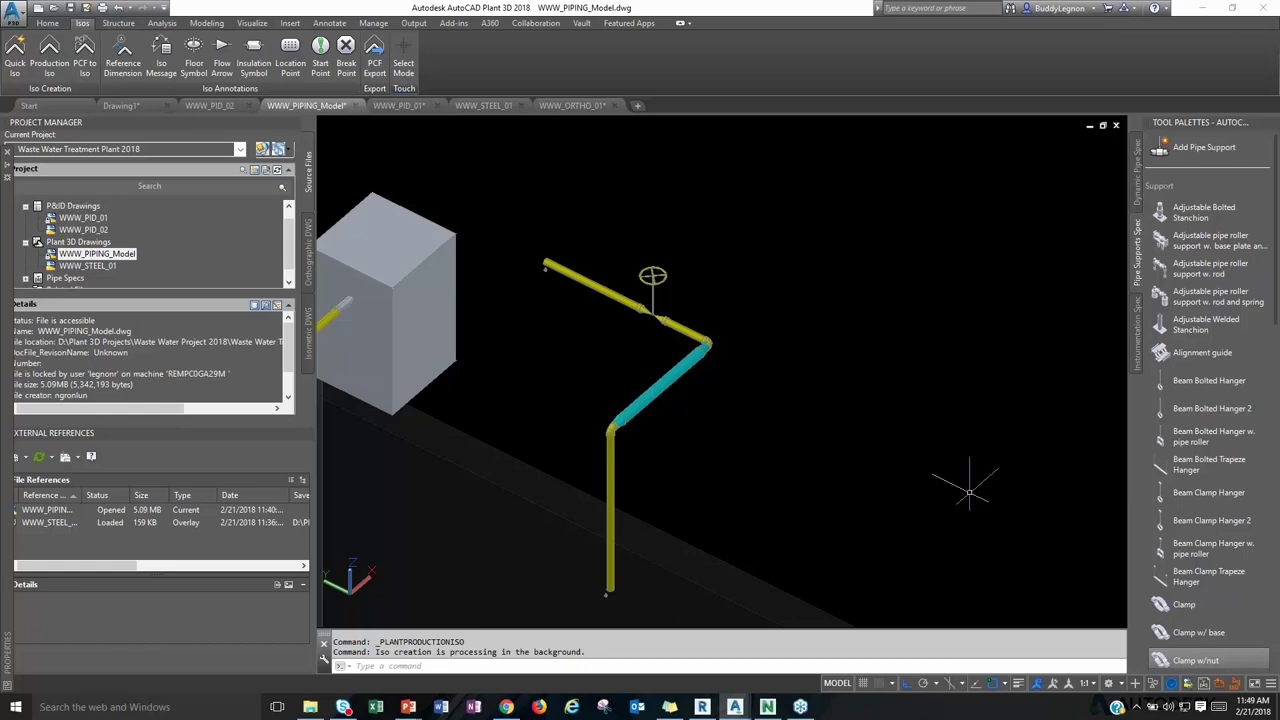
mouse_move(1235, 686)
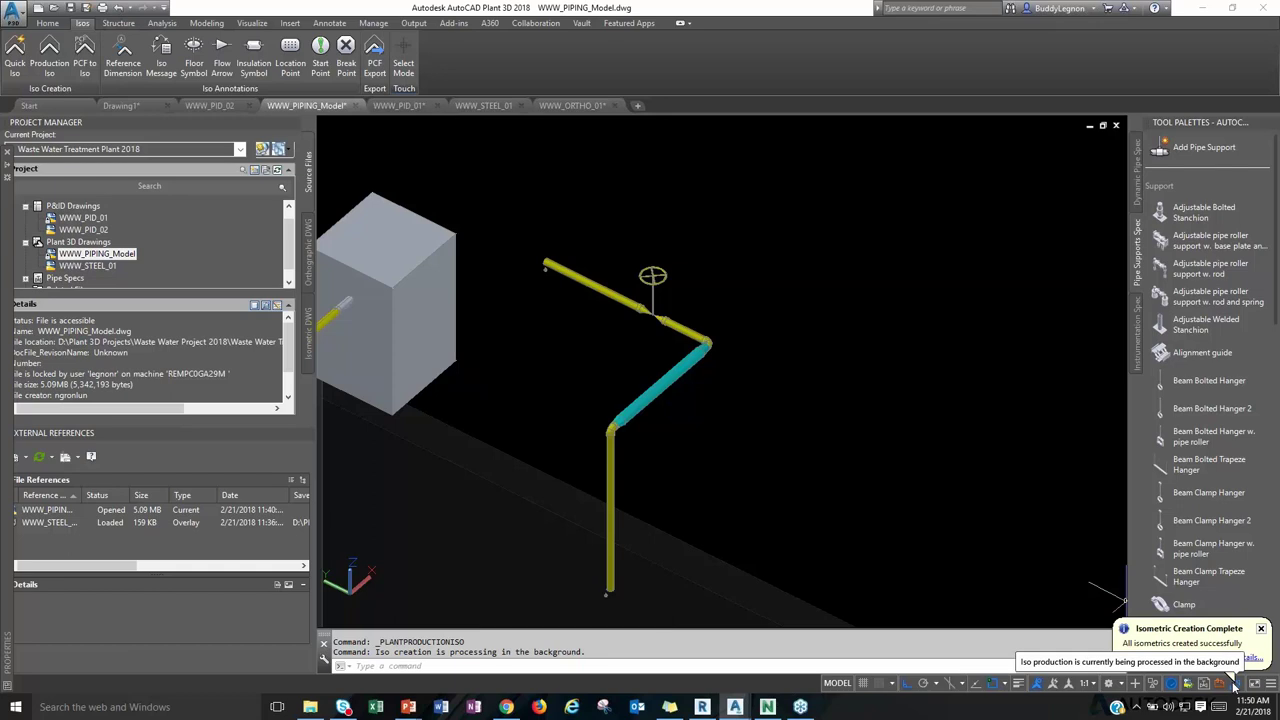
Open the 5000 isometric from the creation results and zoom to its extents.
left_click(1222, 660)
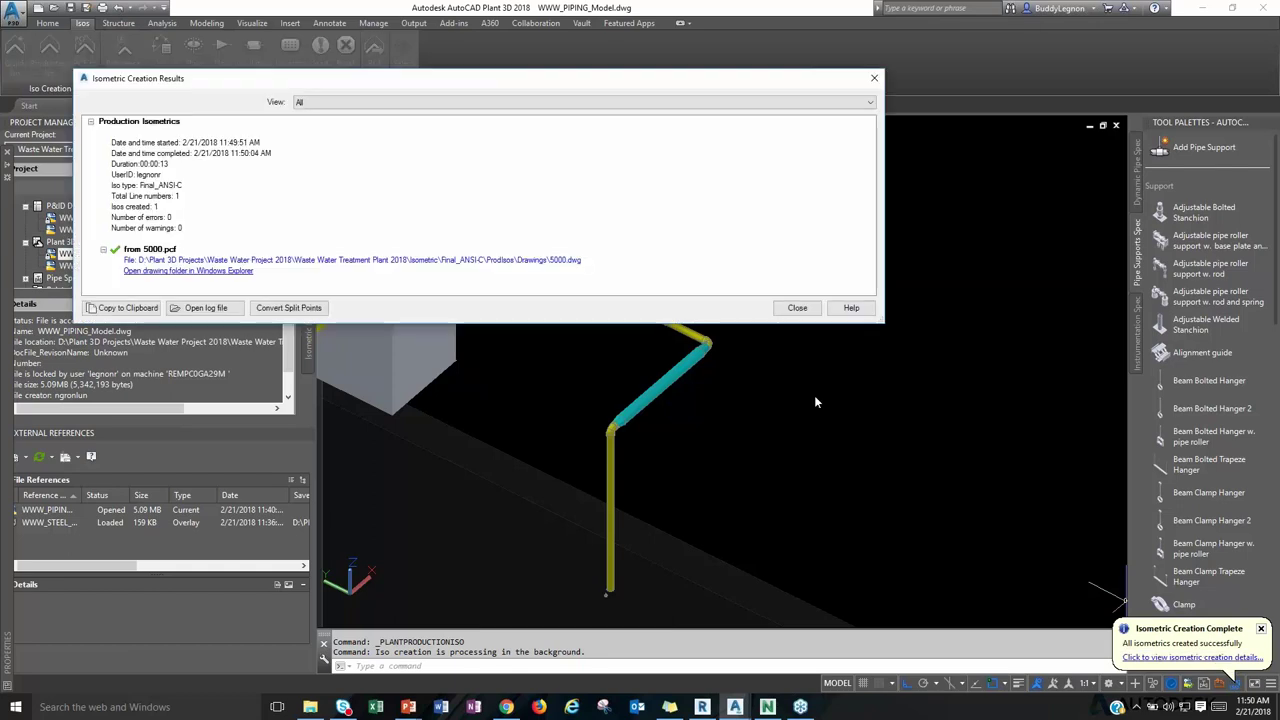
key("Escape")
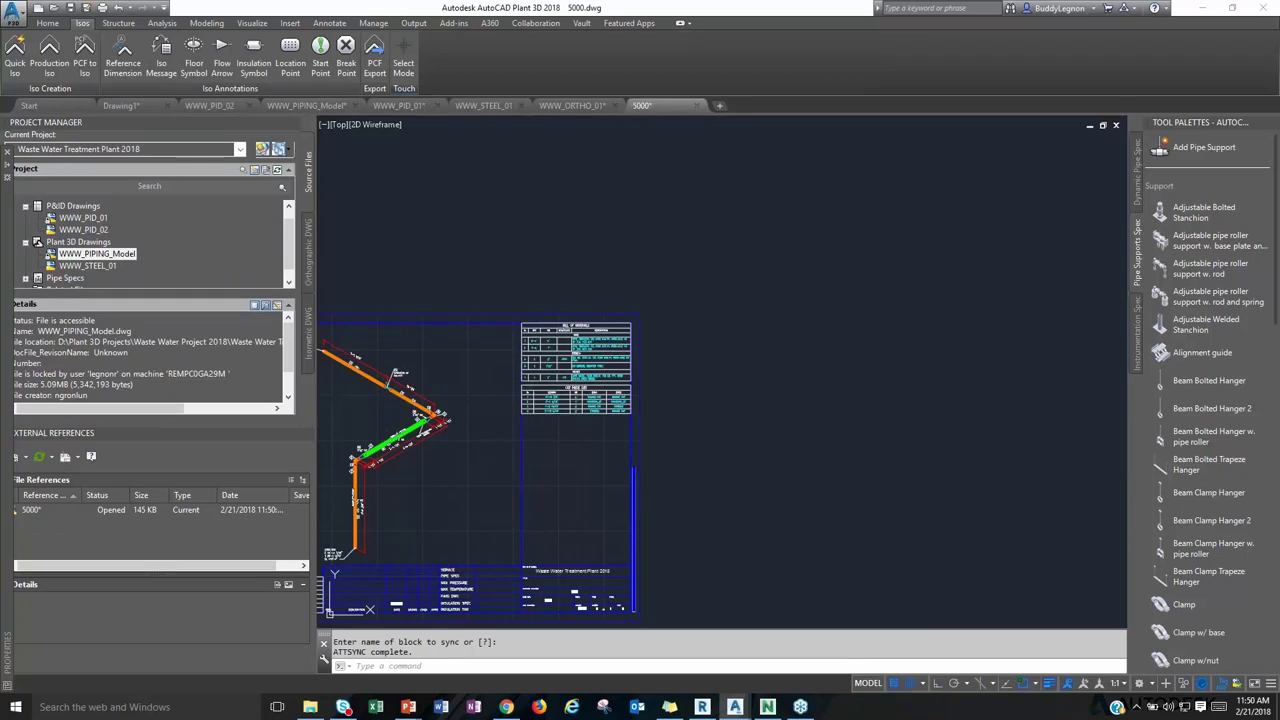
type("z")
key("Return")
type("e")
key("Return")
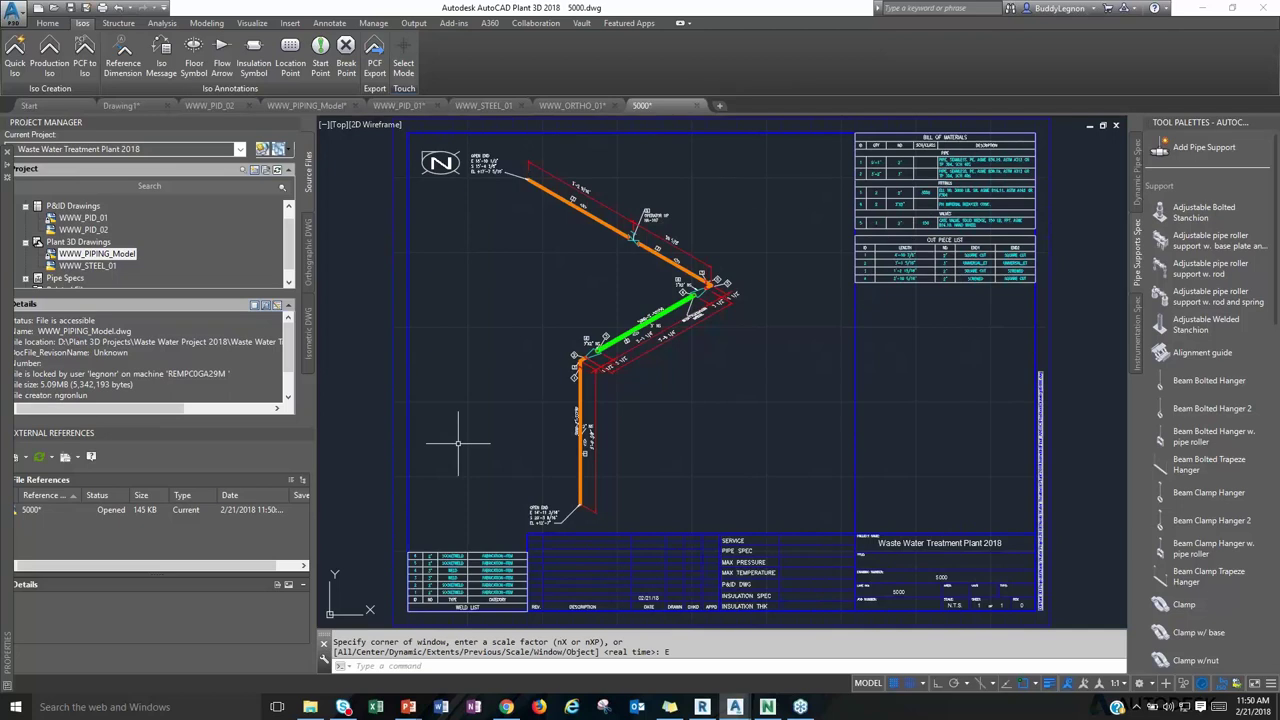
Inspect the bill of materials and cut piece list, then zoom extents again.
scroll(645, 350, "up", 4)
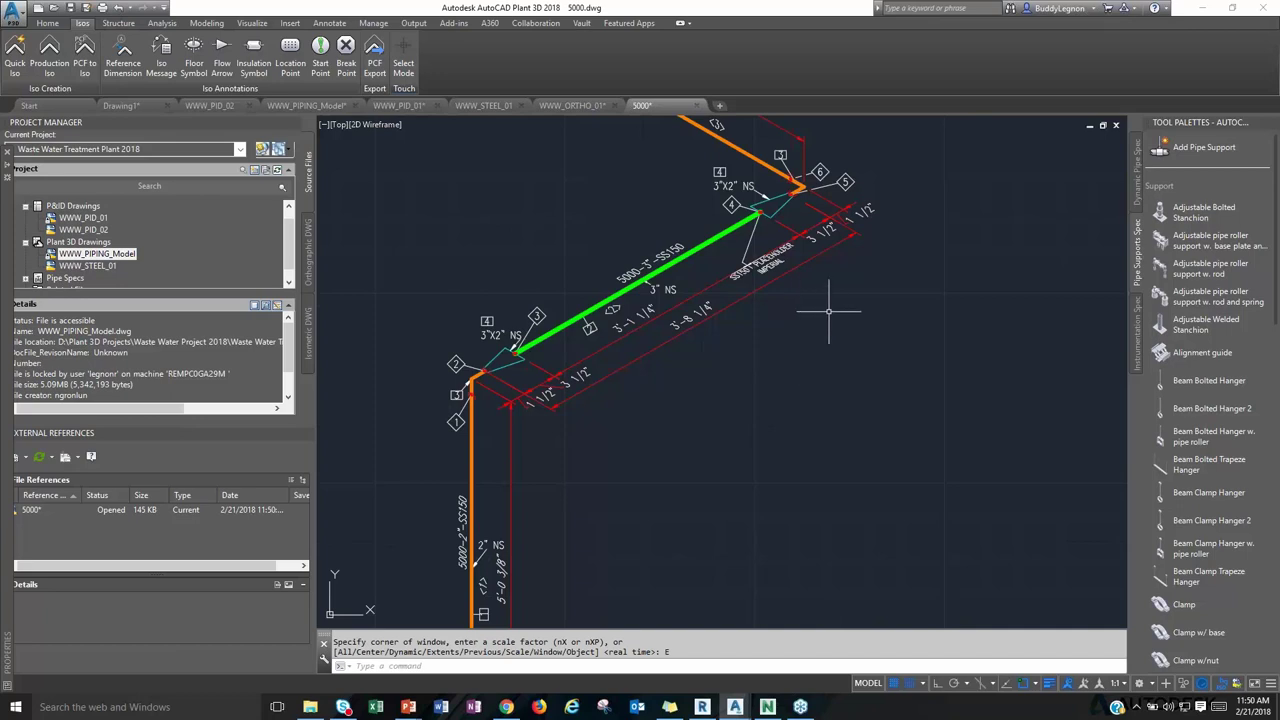
mouse_move(828, 312)
middle_mouse_down()
mouse_move(846, 323)
mouse_move(845, 490)
mouse_move(846, 456)
middle_mouse_up()
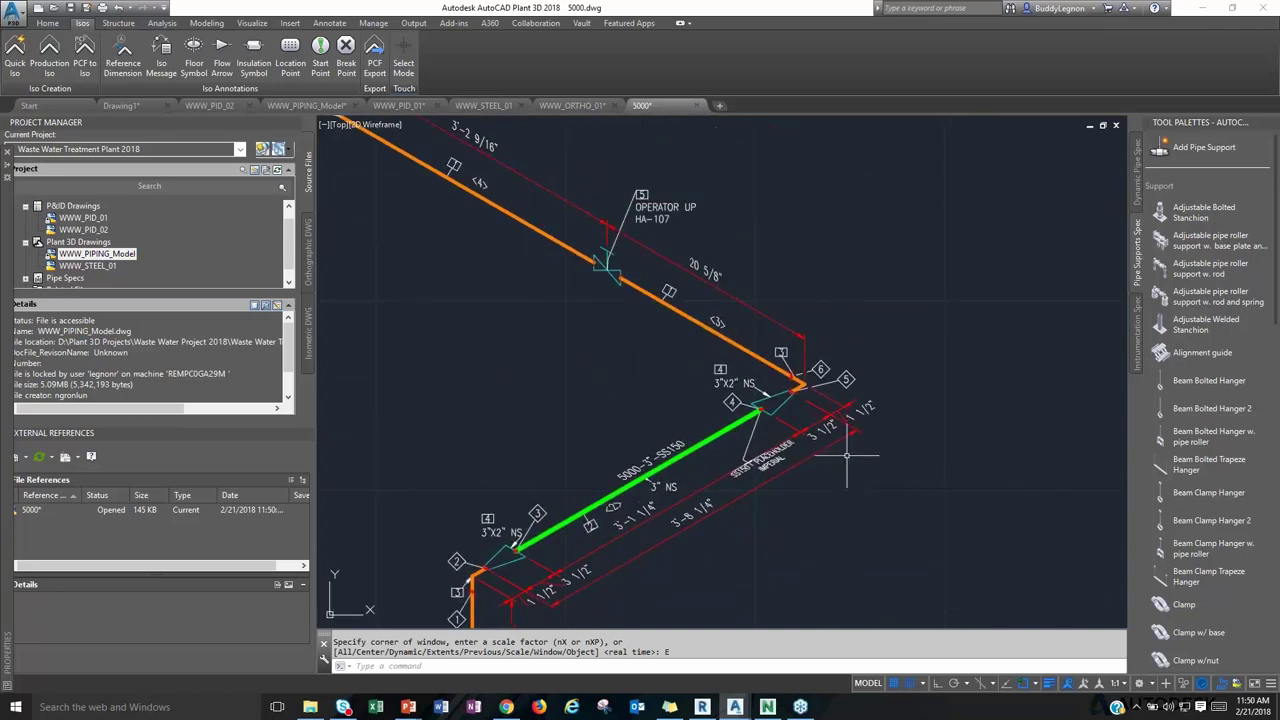
scroll(846, 456, "down", 5)
scroll(1020, 412, "up", 4)
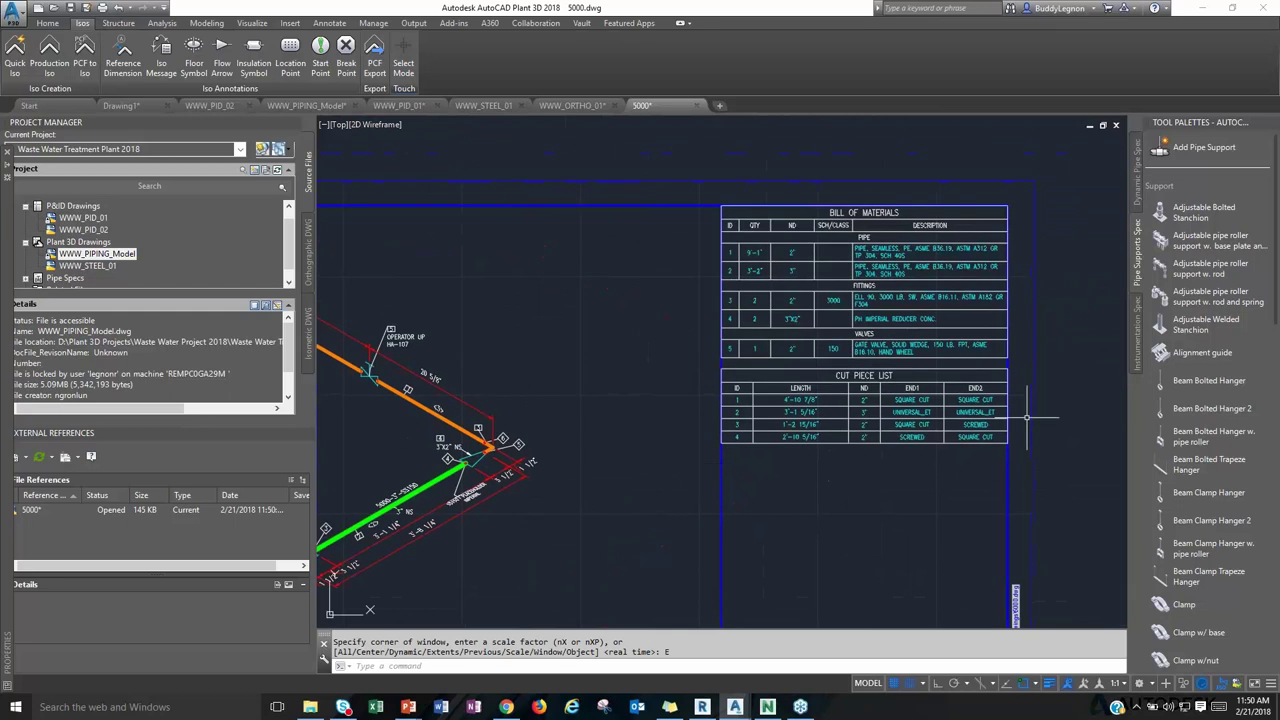
scroll(1027, 418, "up", 3)
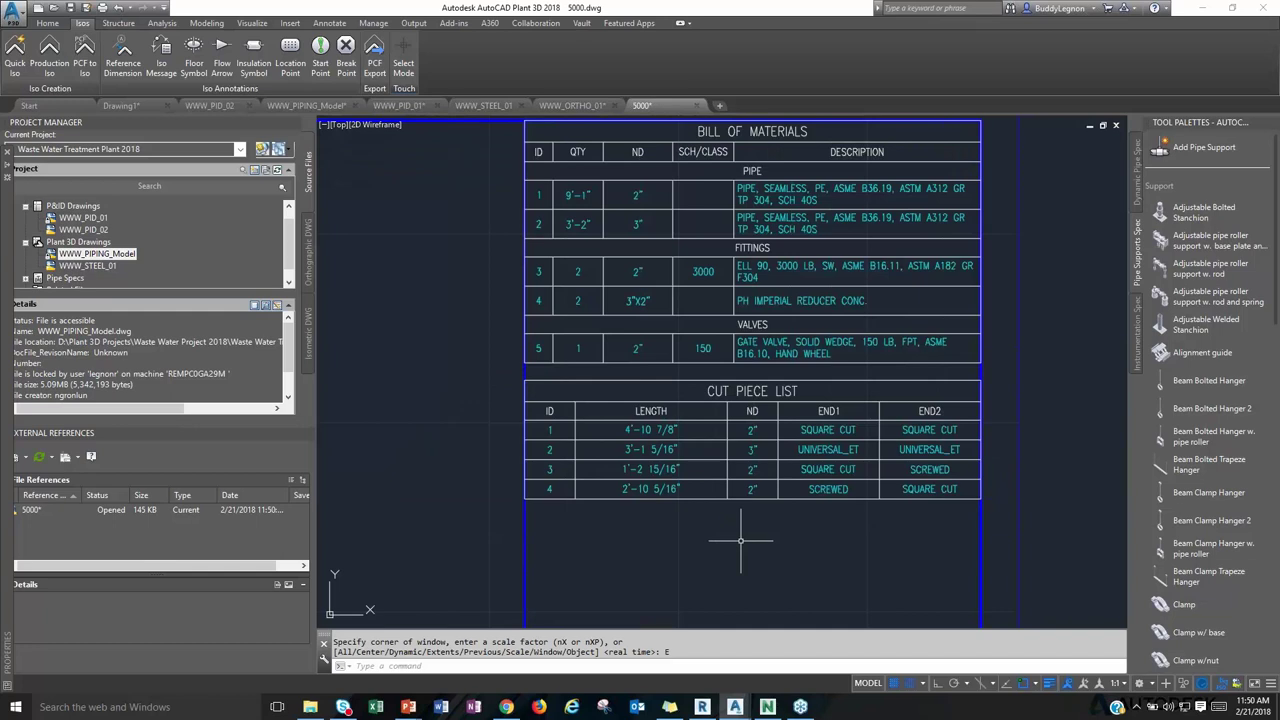
scroll(741, 541, "down", 3)
middle_click_drag(720, 540, 915, 365)
scroll(722, 444, "down", 3)
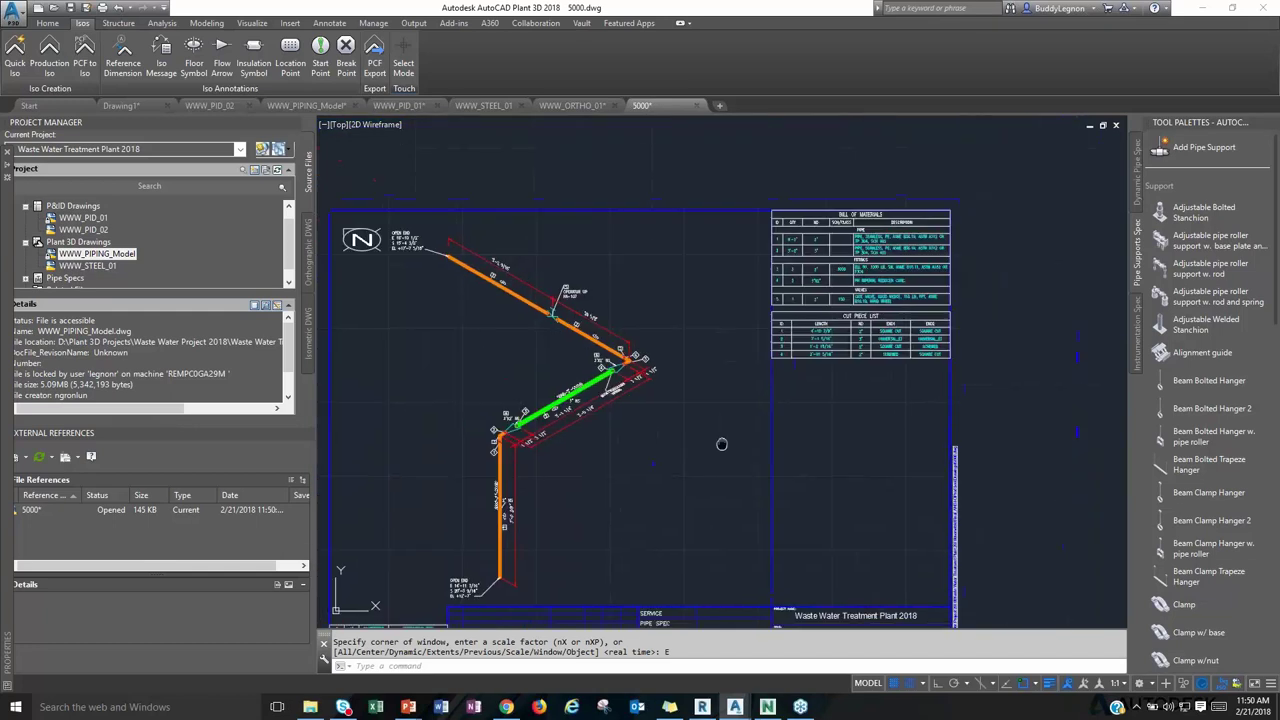
middle_click_drag(722, 444, 757, 397)
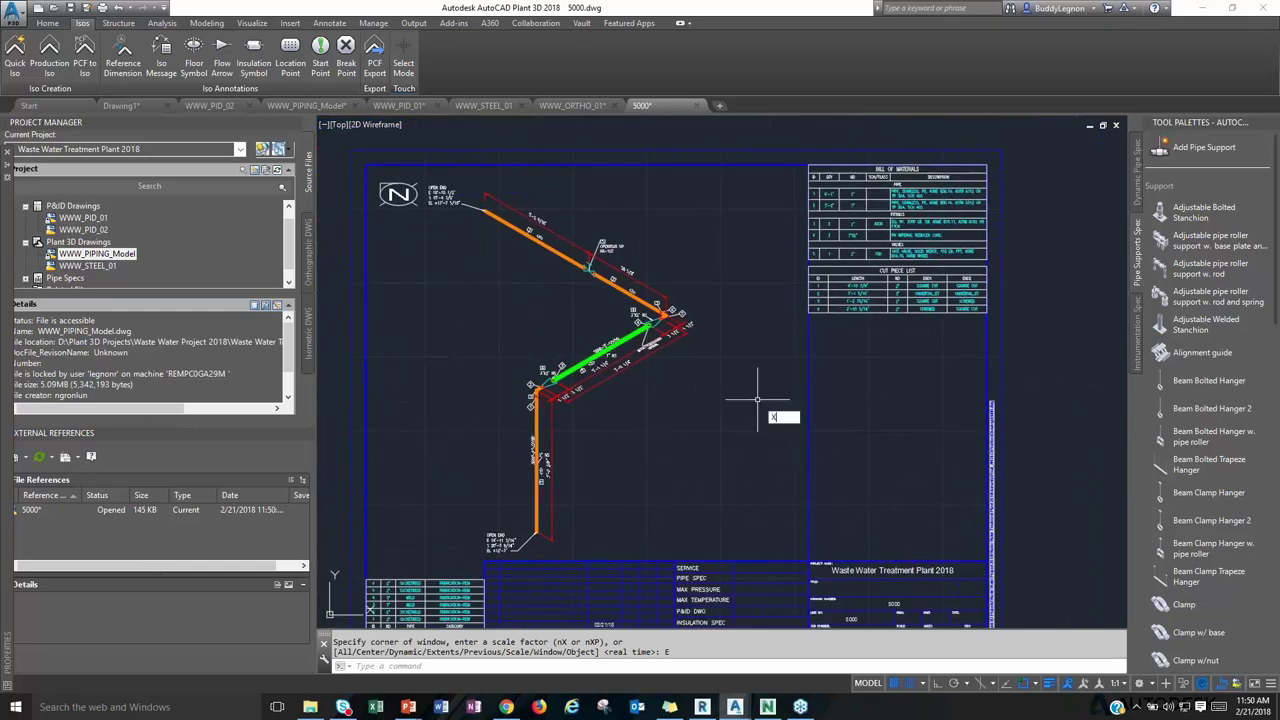
key("Return")
type("e")
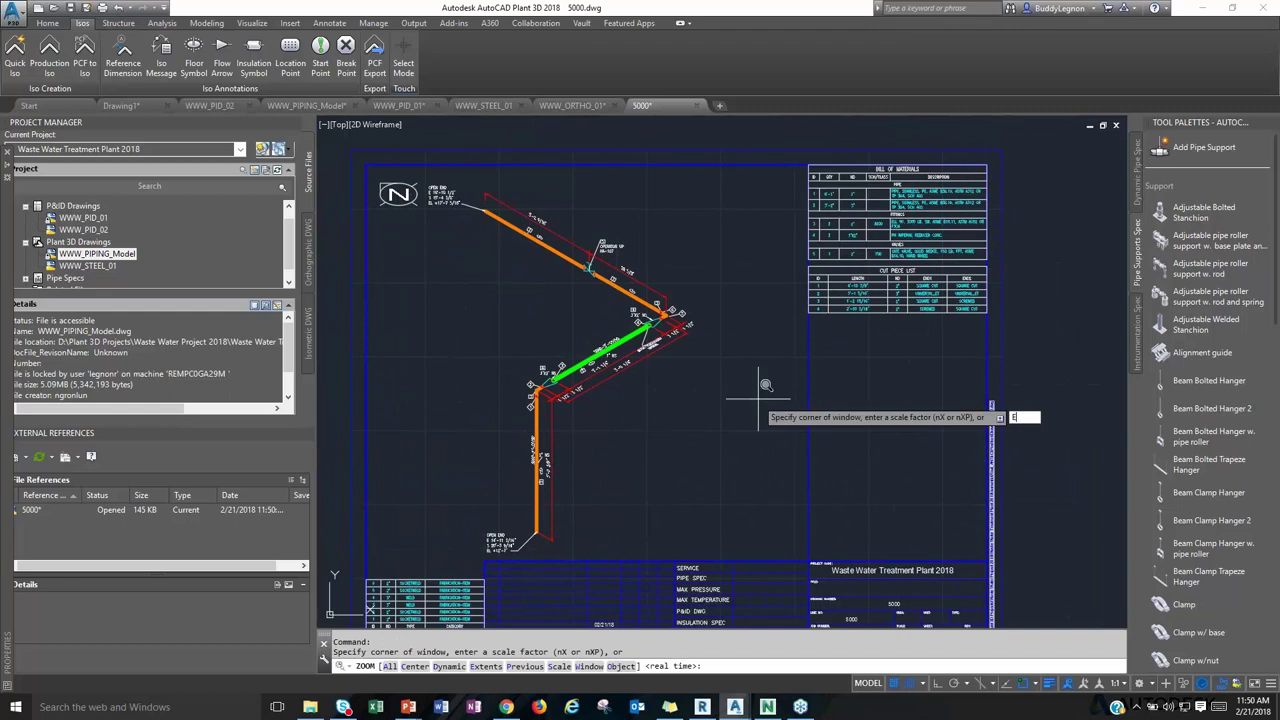
key("Return")
Close the 5000 isometric without saving and orbit the WWW_PIPING_Model plant into view.
left_click(696, 105)
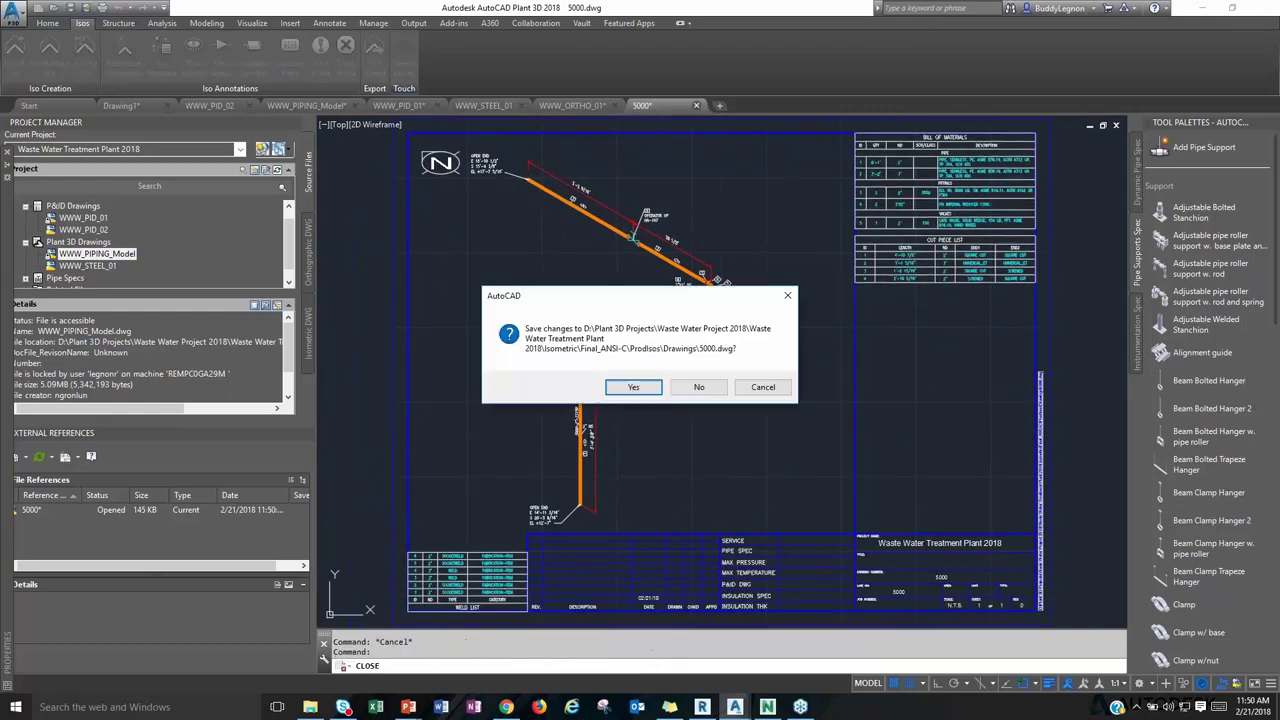
left_click(699, 387)
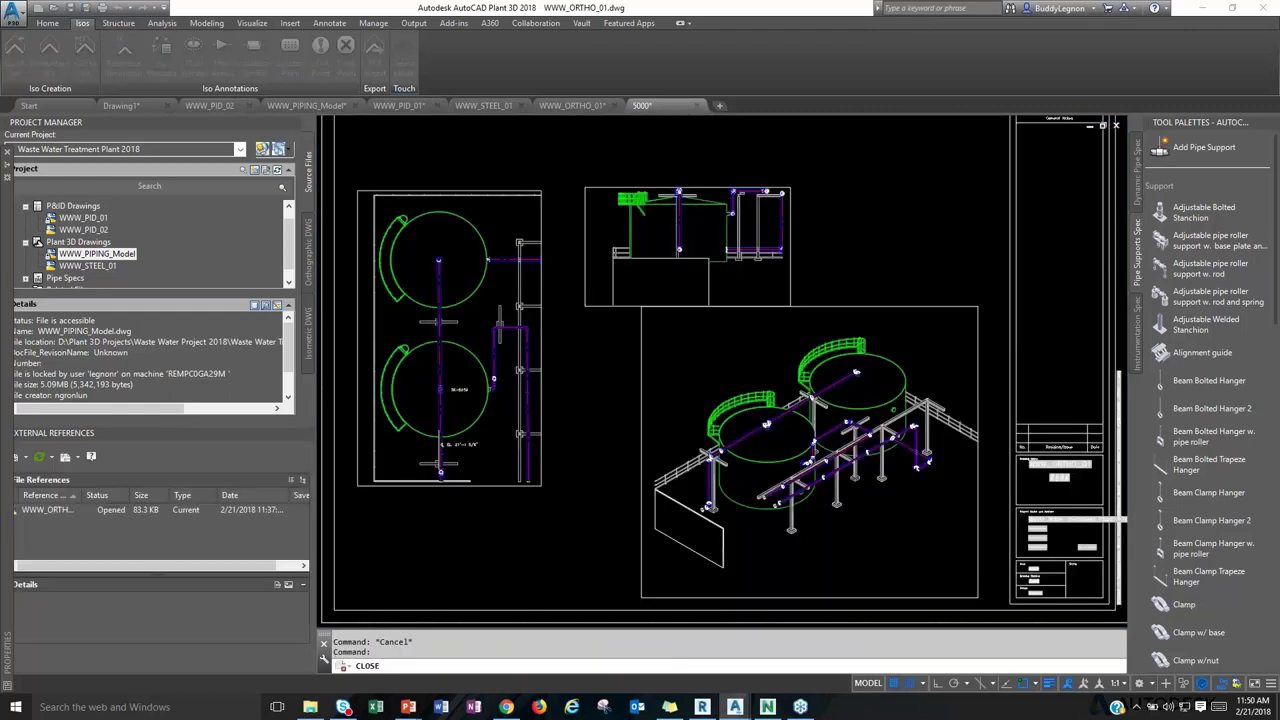
left_click(310, 105)
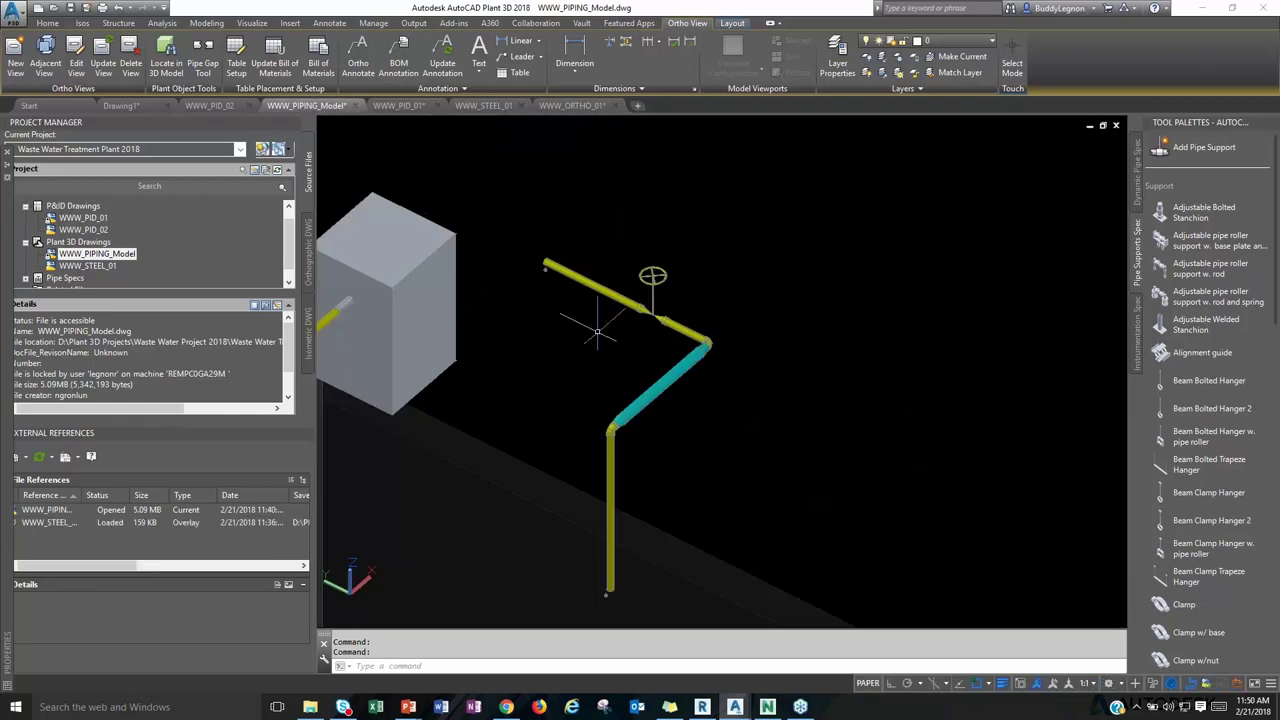
scroll(599, 332, "down", 8)
middle_click_drag(605, 332, 640, 150, "shift")
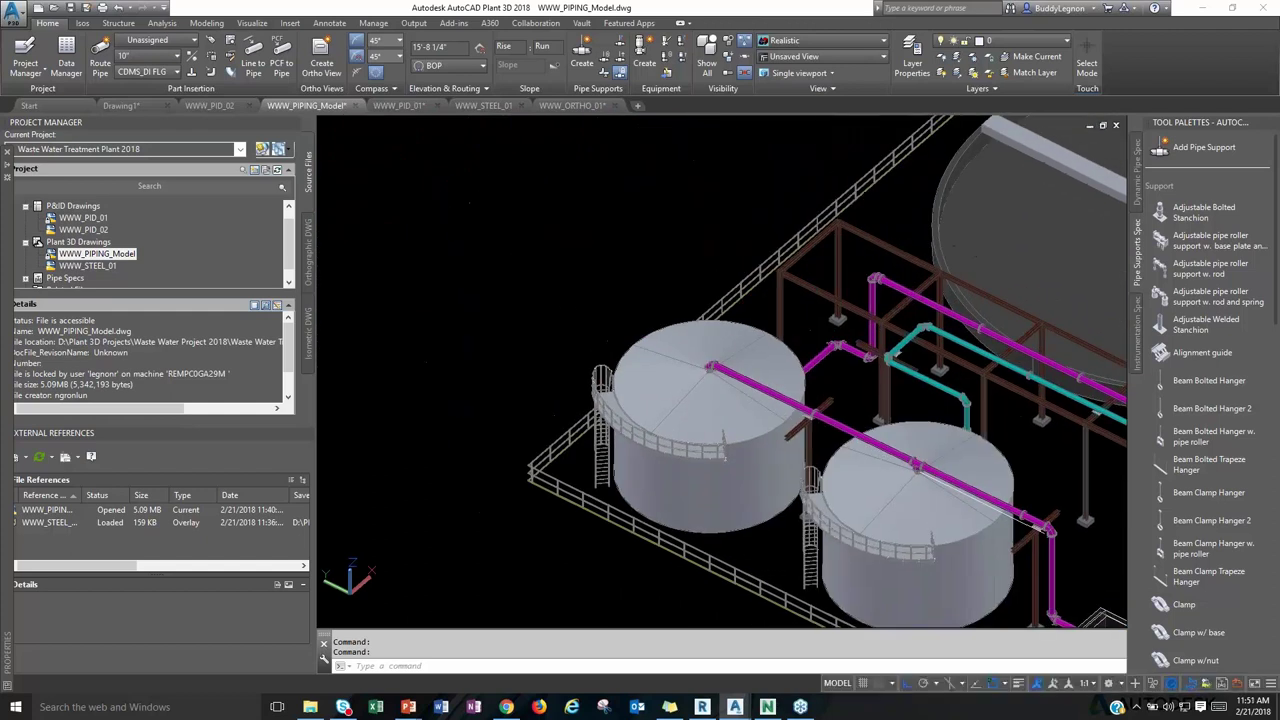
Start Create Equipment and look over the equipment template options.
left_click(645, 55)
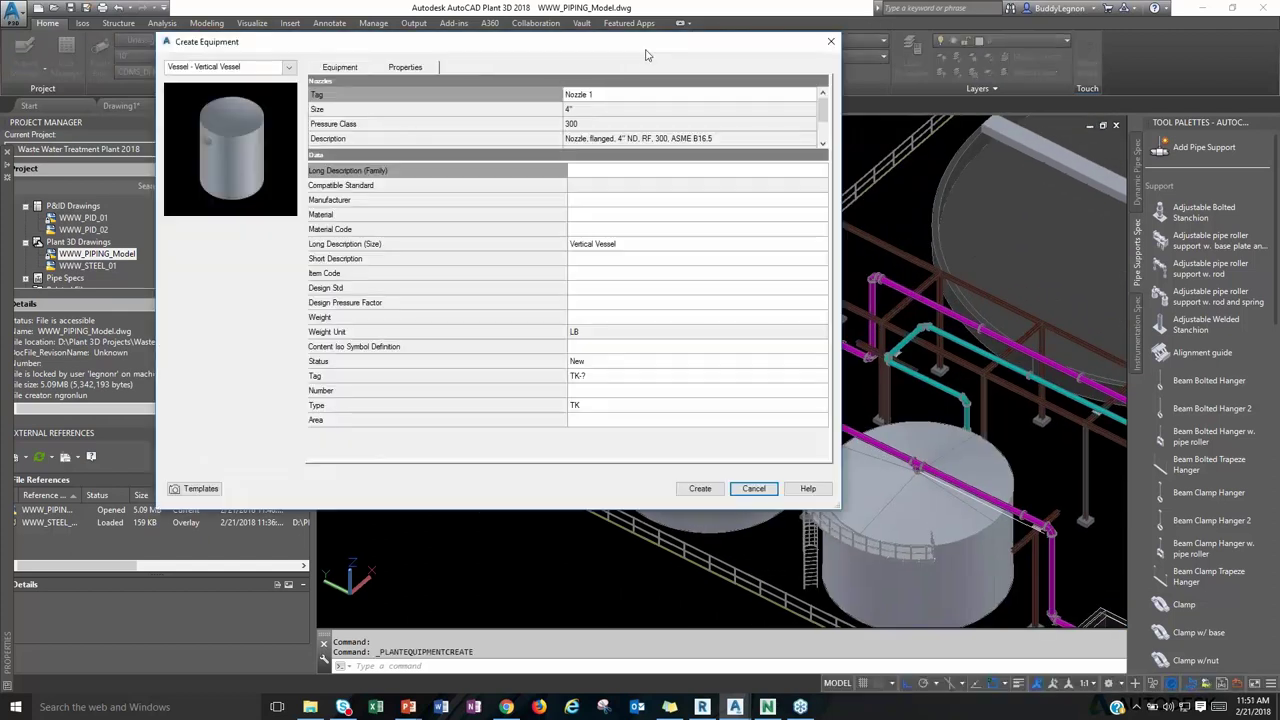
left_click(289, 68)
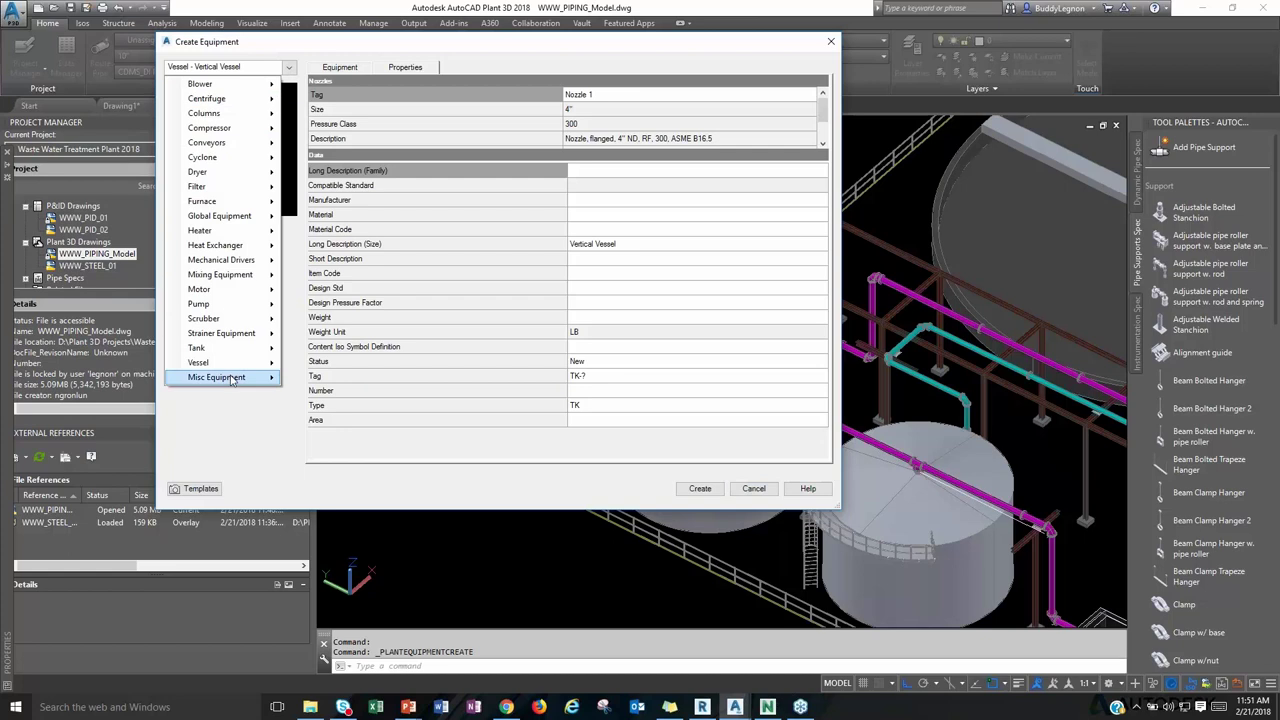
mouse_move(232, 380)
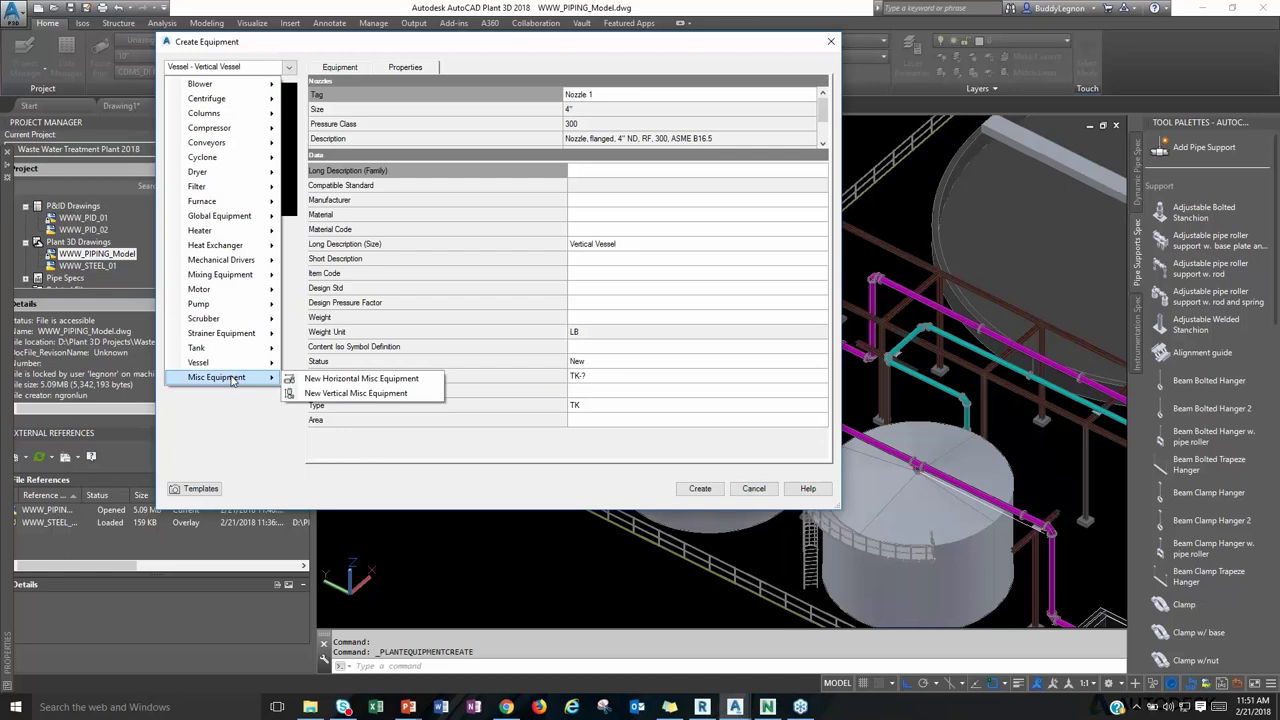
left_click(200, 489)
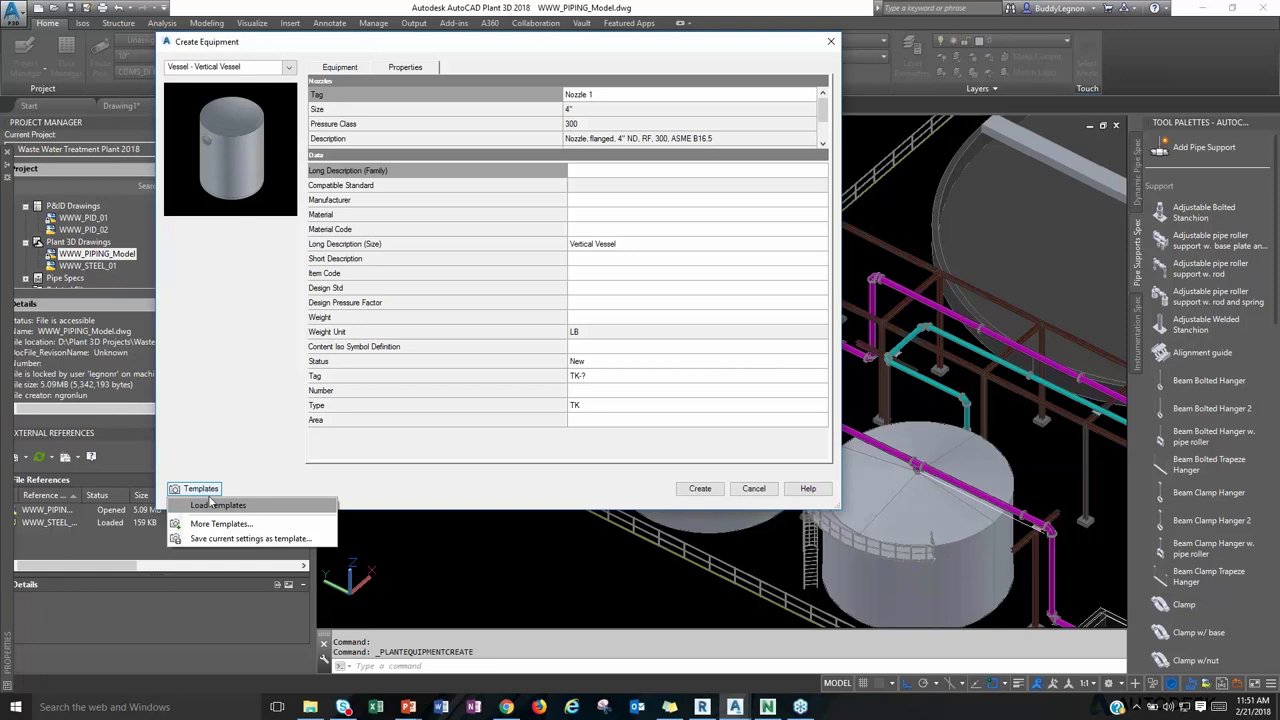
left_click(216, 505)
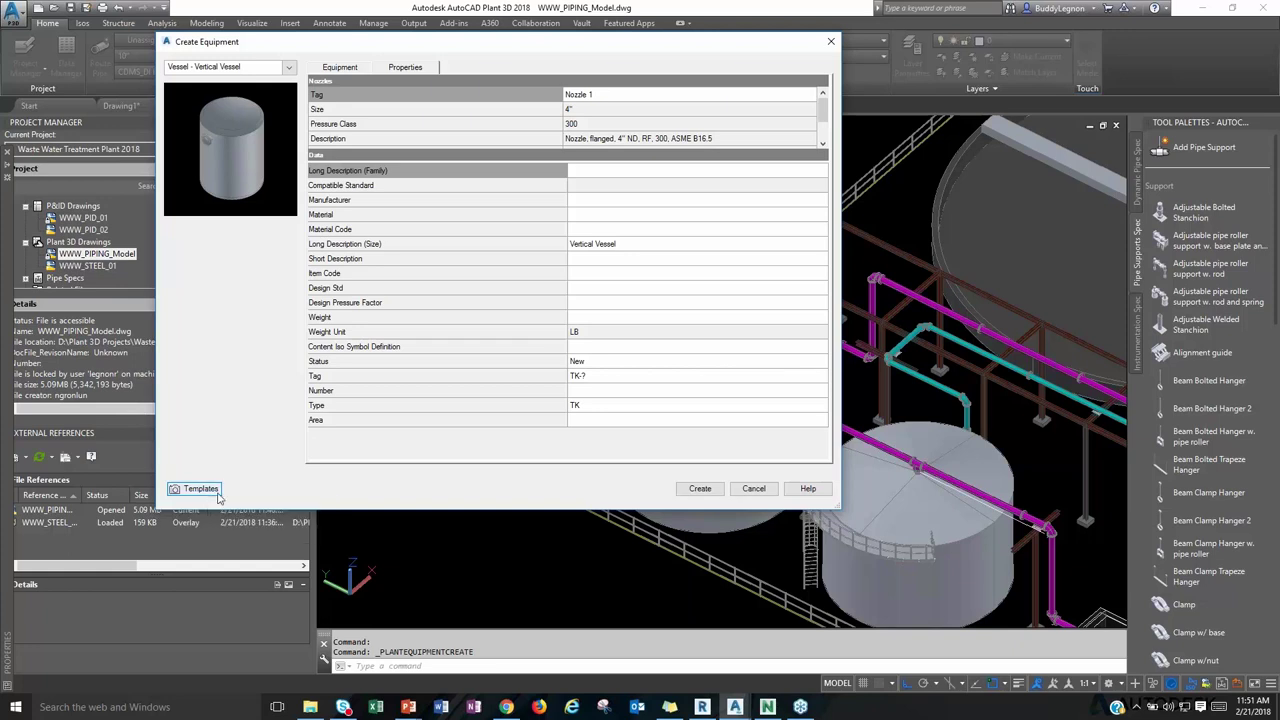
Browse More Templates into the Inventor folder, then close it without loading anything.
left_click(213, 490)
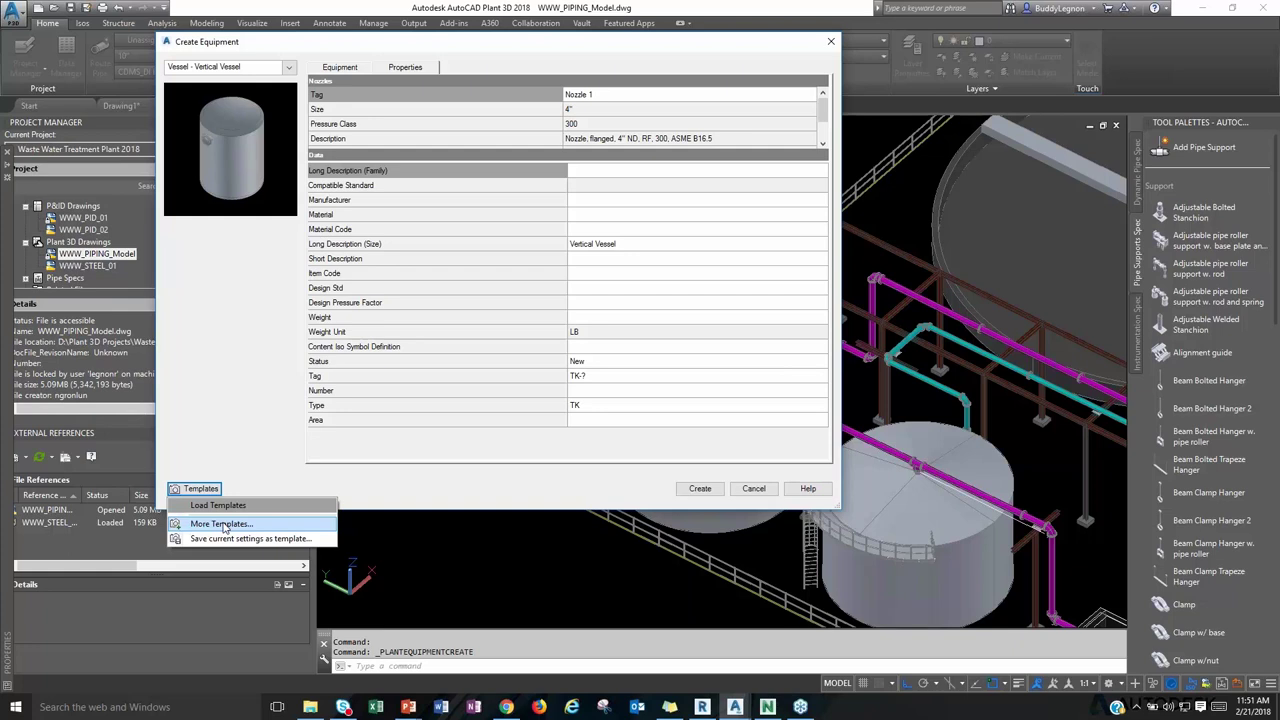
left_click(224, 526)
scroll(463, 303, "down", 2)
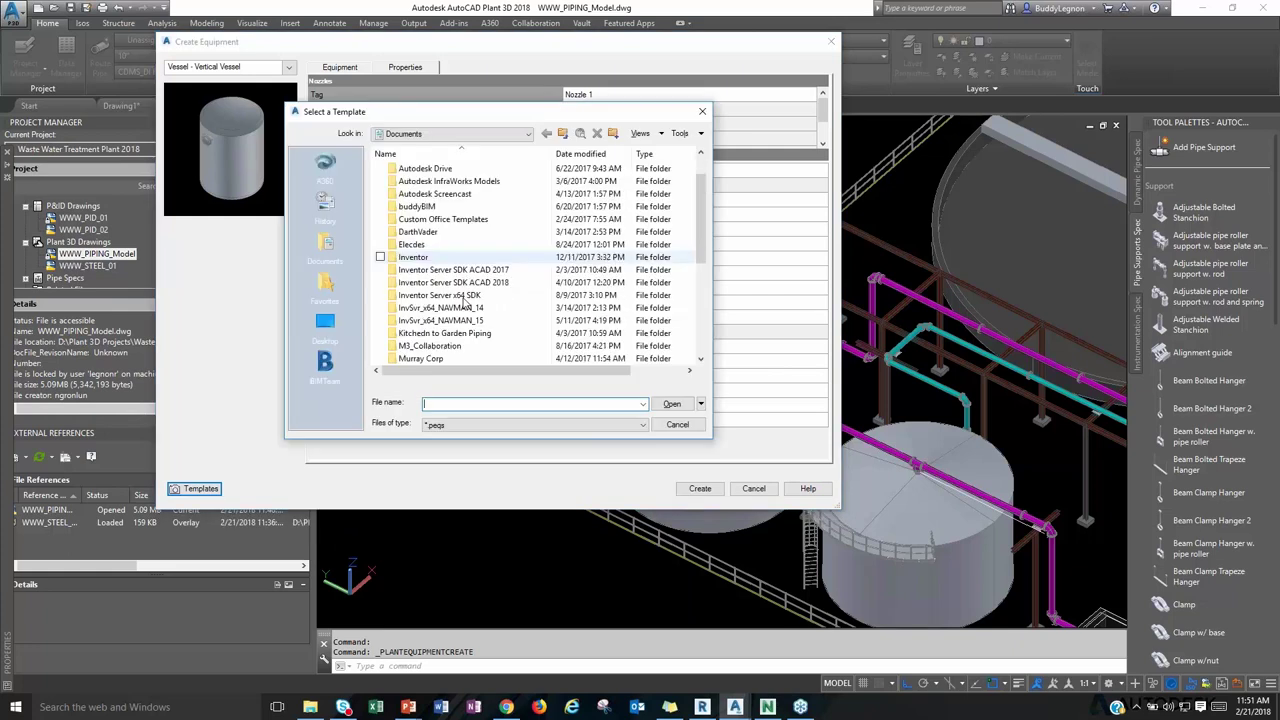
scroll(450, 290, "up", 1)
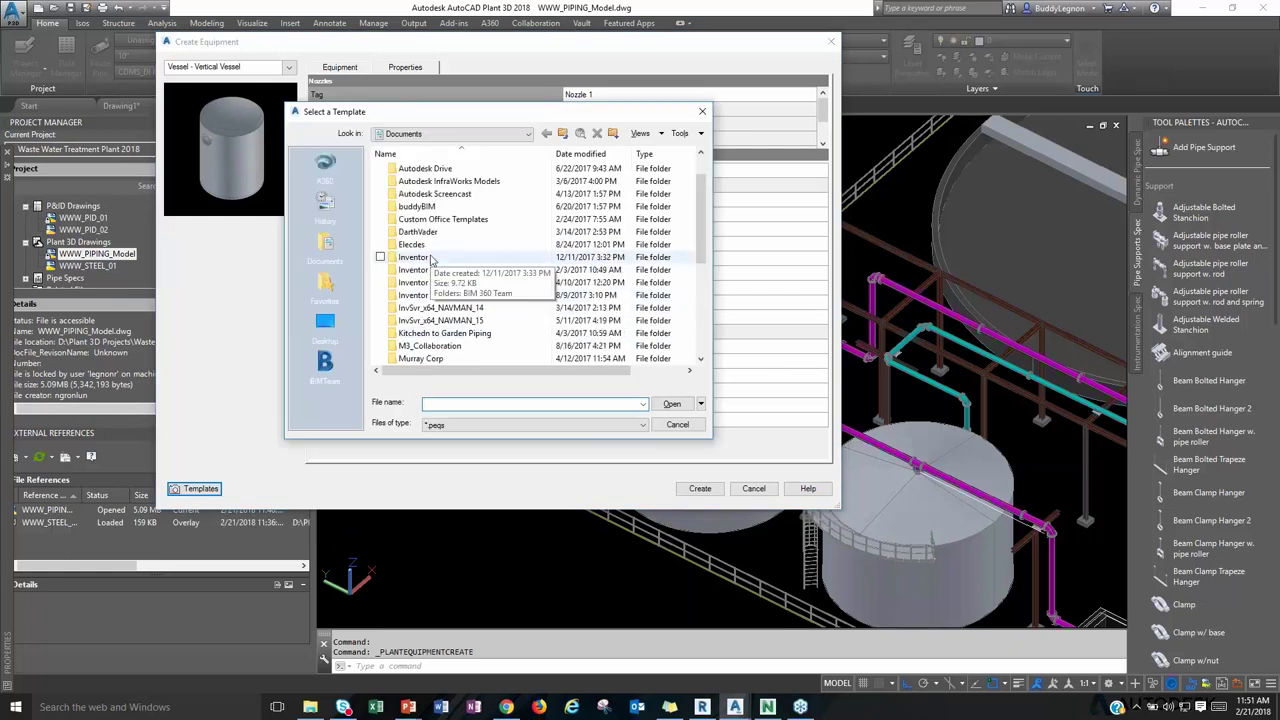
left_click(430, 259)
double_click(430, 259)
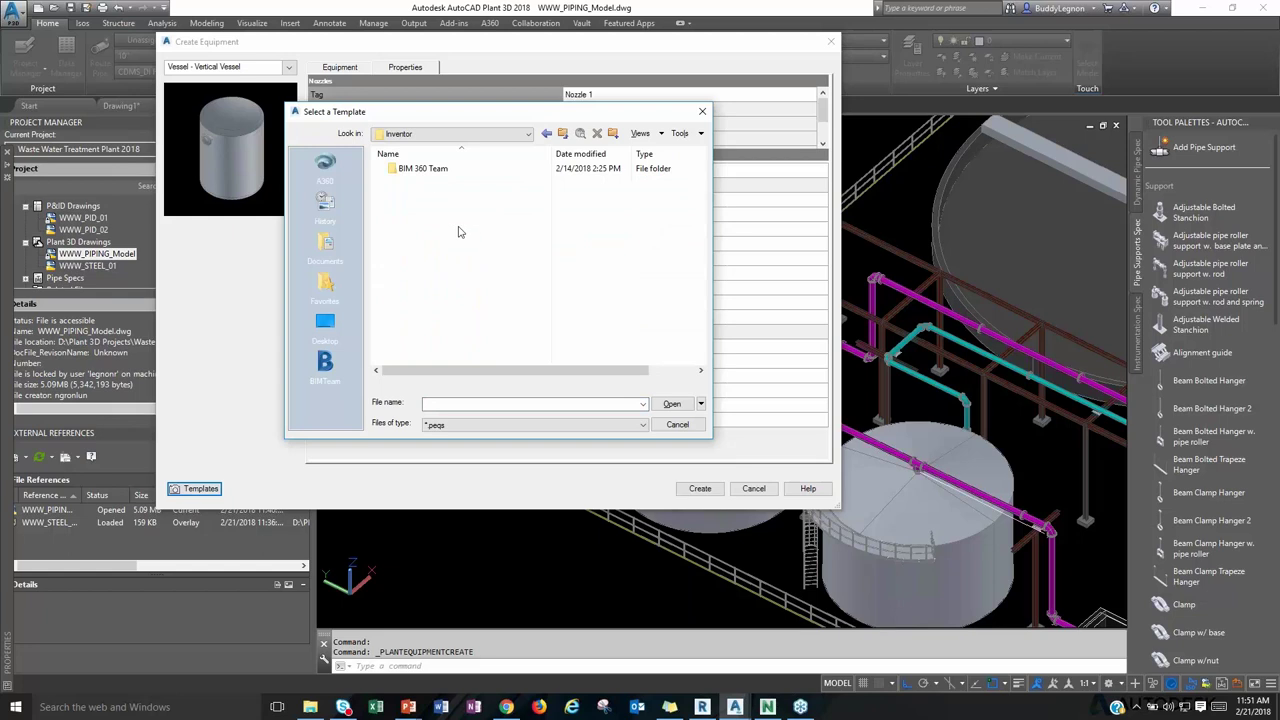
left_click(702, 111)
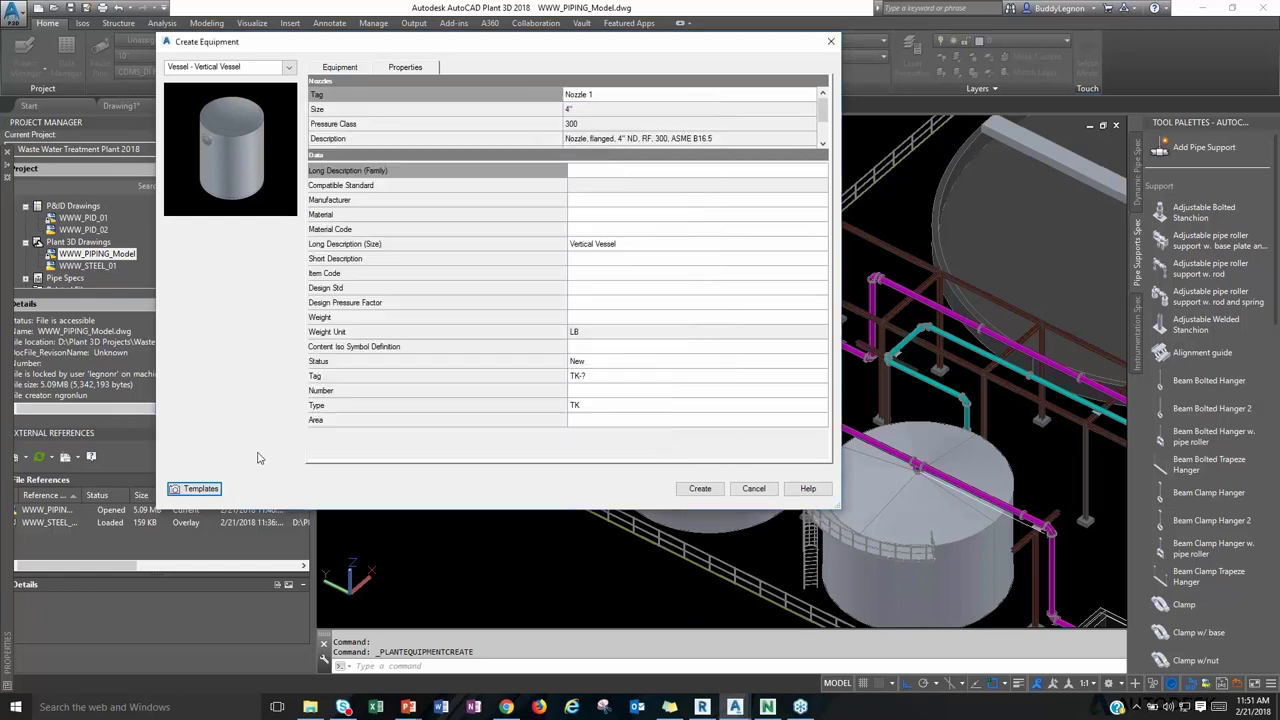
left_click(210, 489)
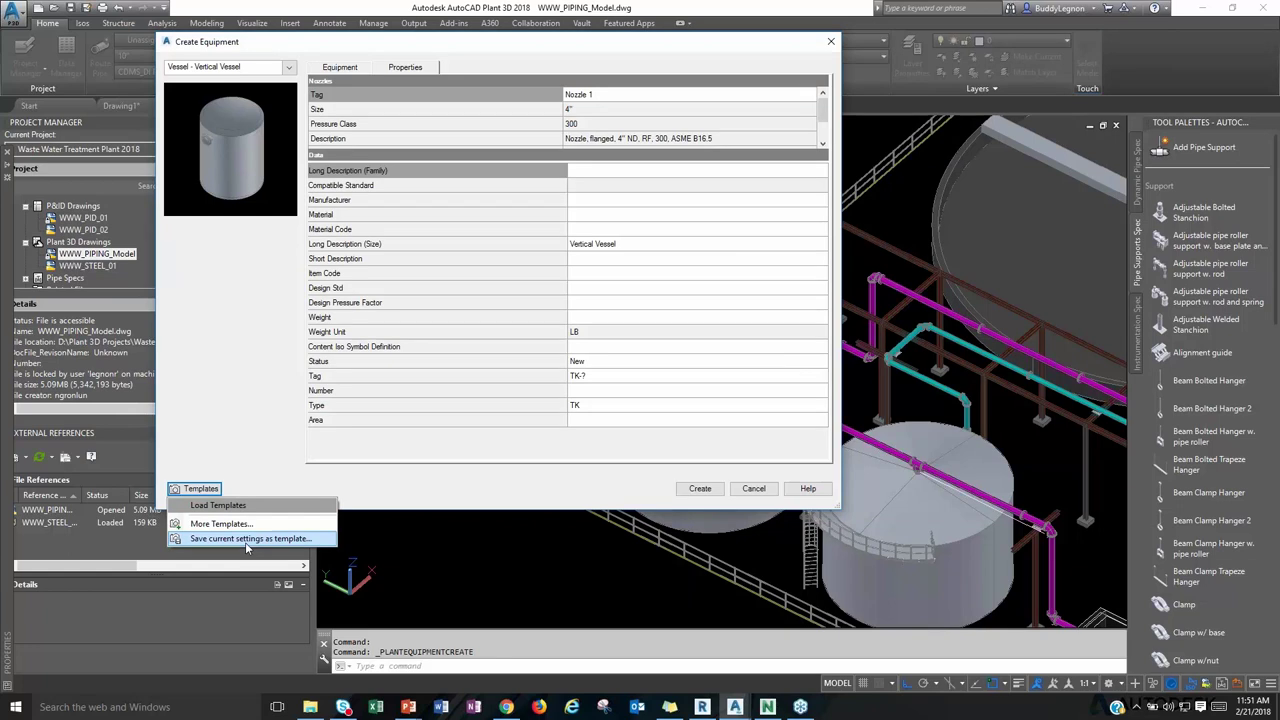
key("Escape")
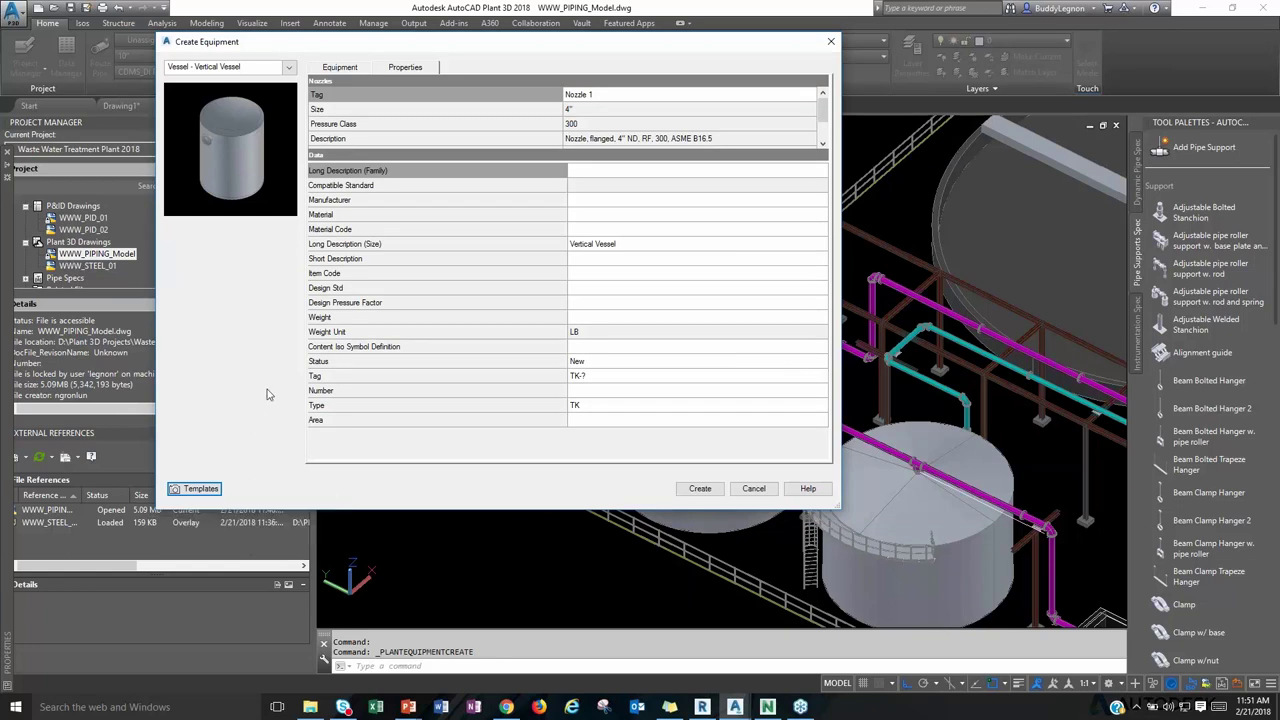
Choose Centrifugal Pump, review its nozzle and motor dimensions, and close the dialog.
left_click(288, 67)
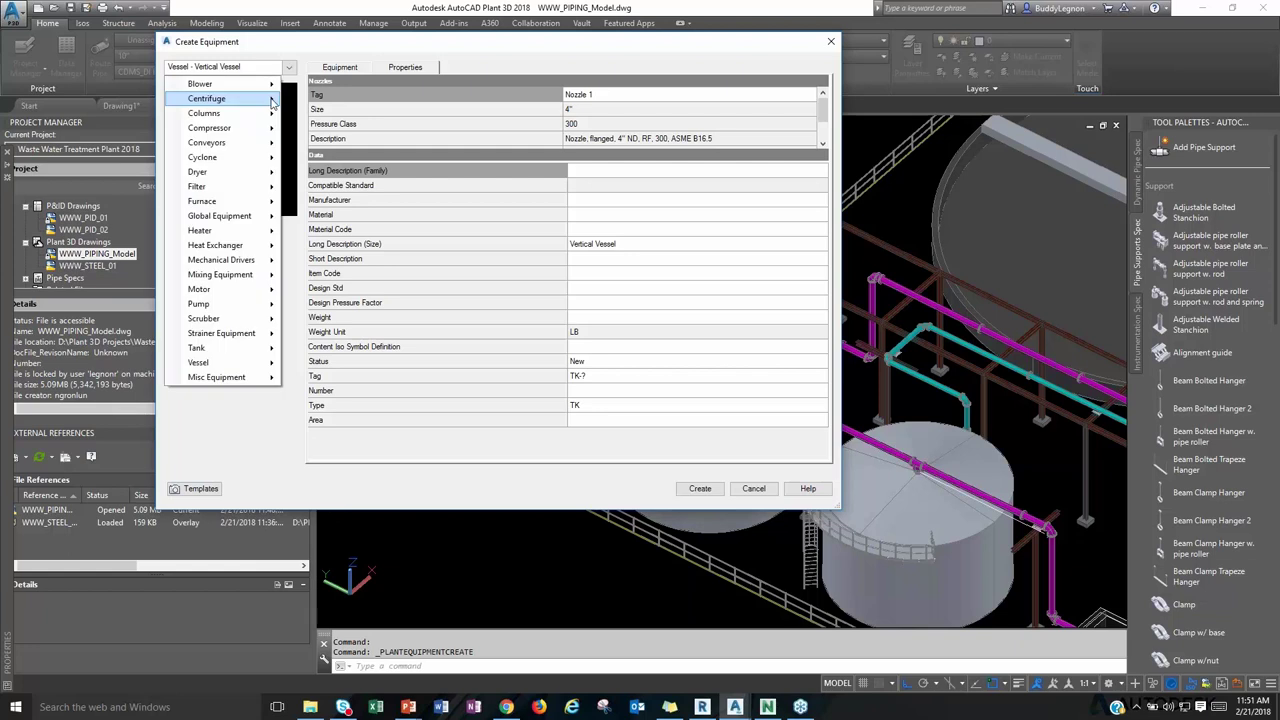
mouse_move(220, 306)
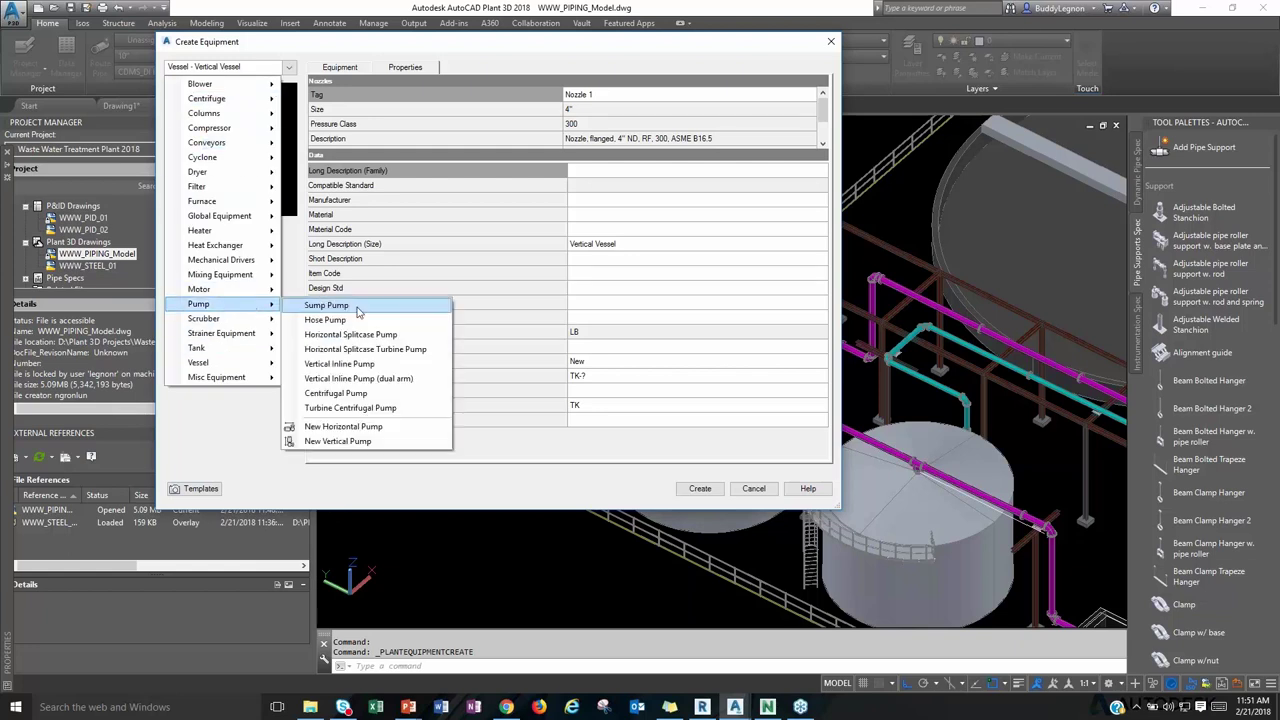
left_click(336, 393)
left_click(616, 202)
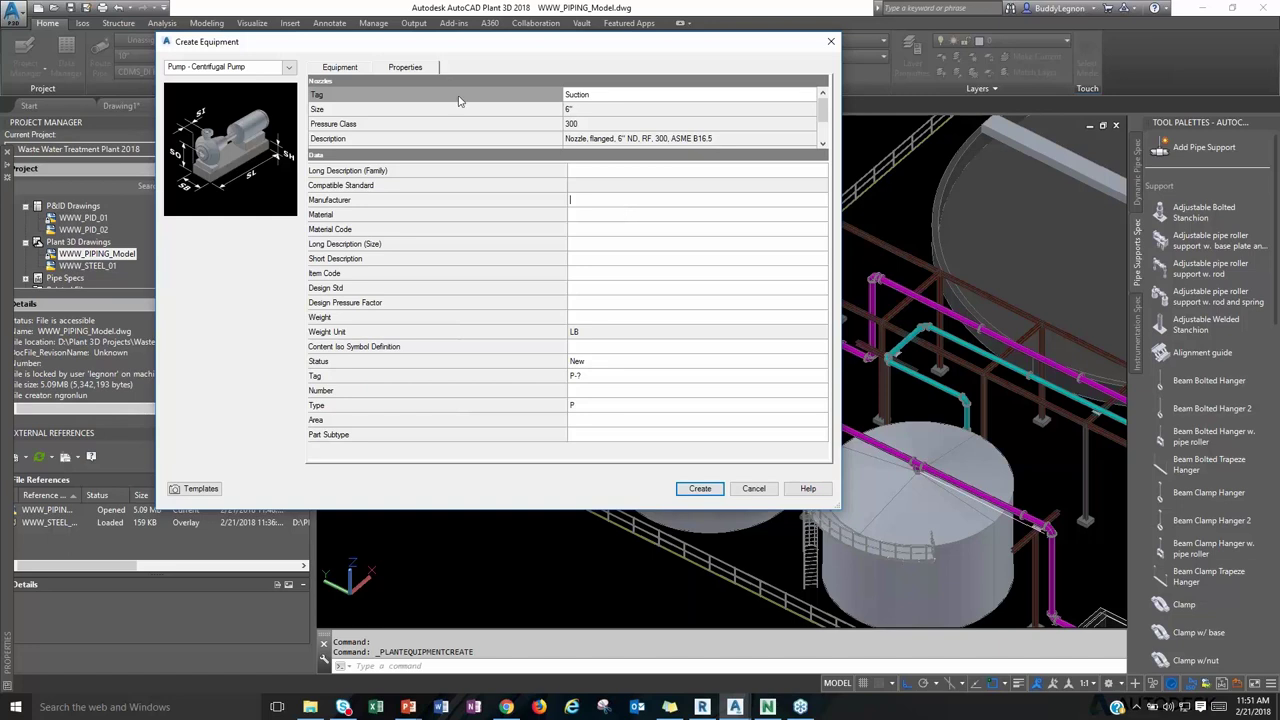
left_click(405, 68)
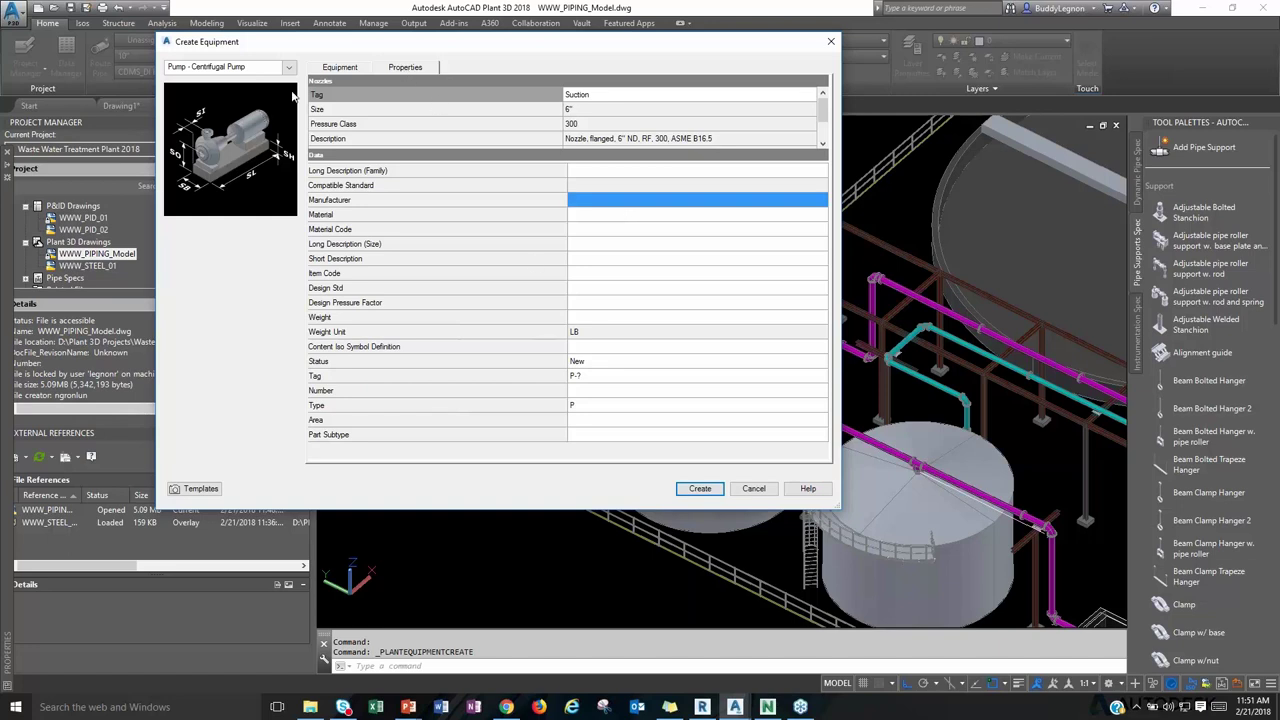
left_click(352, 67)
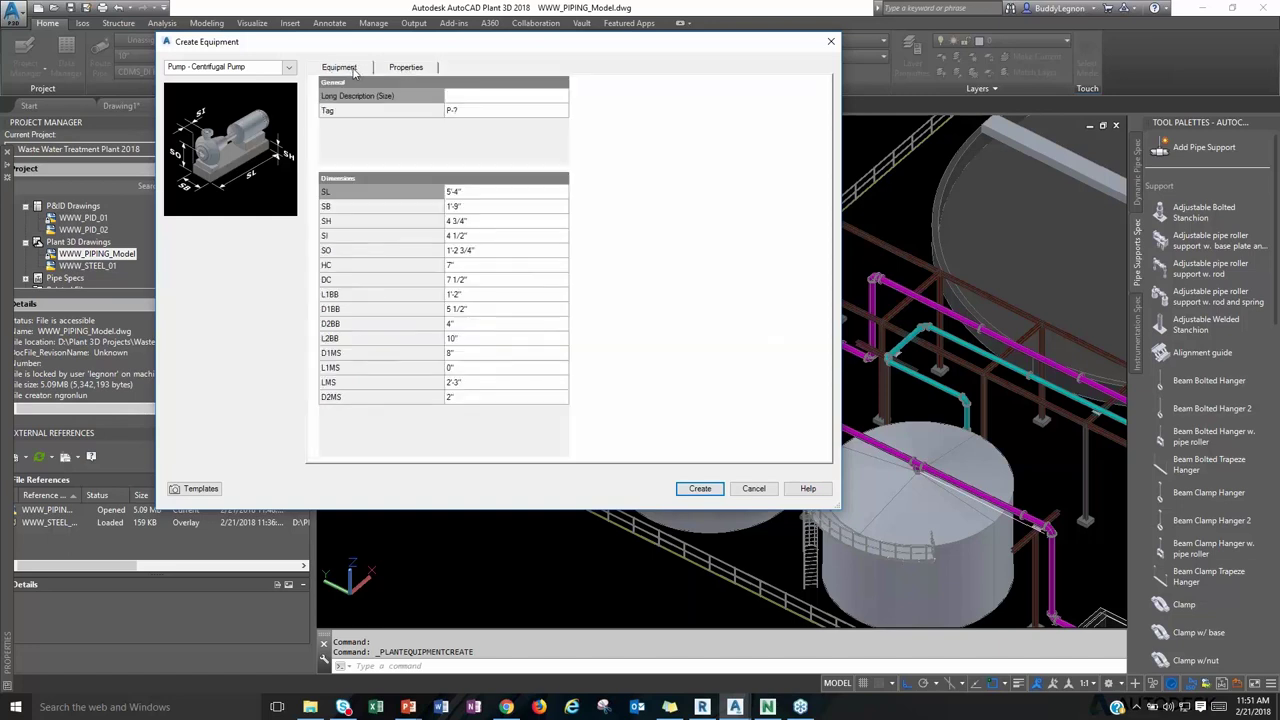
left_click(503, 243)
key("Tab")
key("Tab")
key("Tab")
key("Tab")
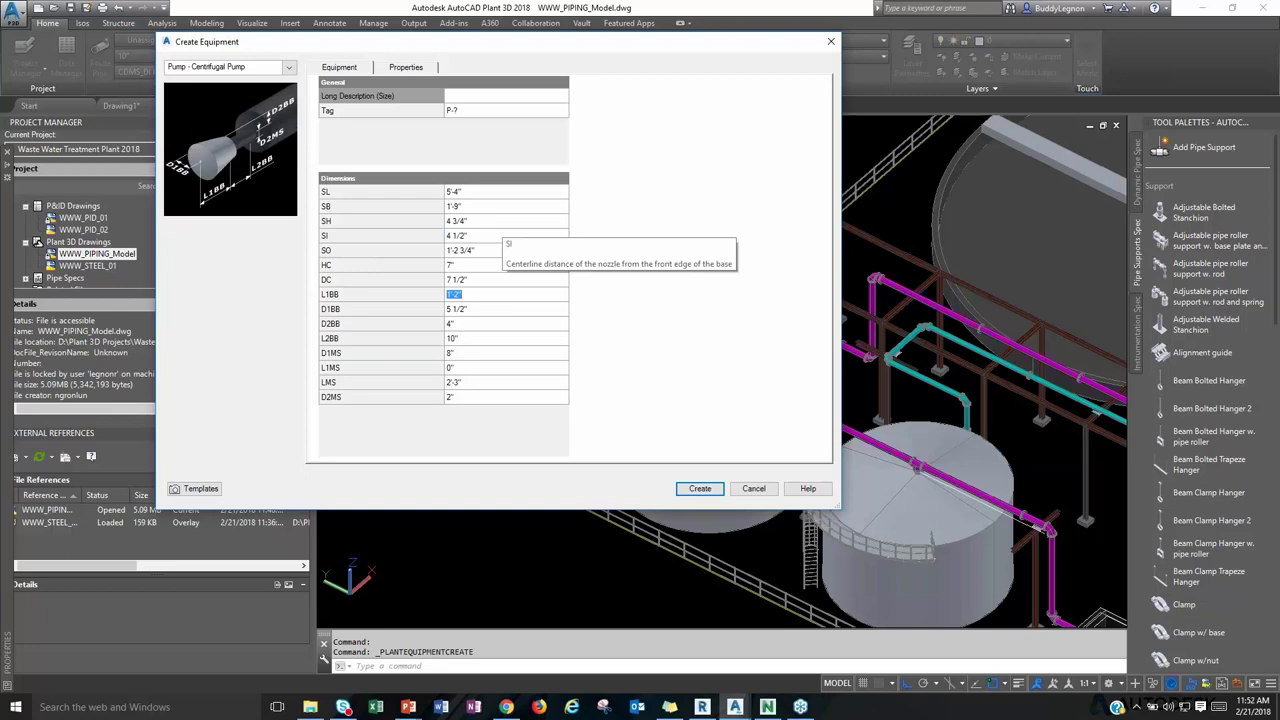
key("Tab")
key("Tab")
key("Tab")
key("Tab")
key("Tab")
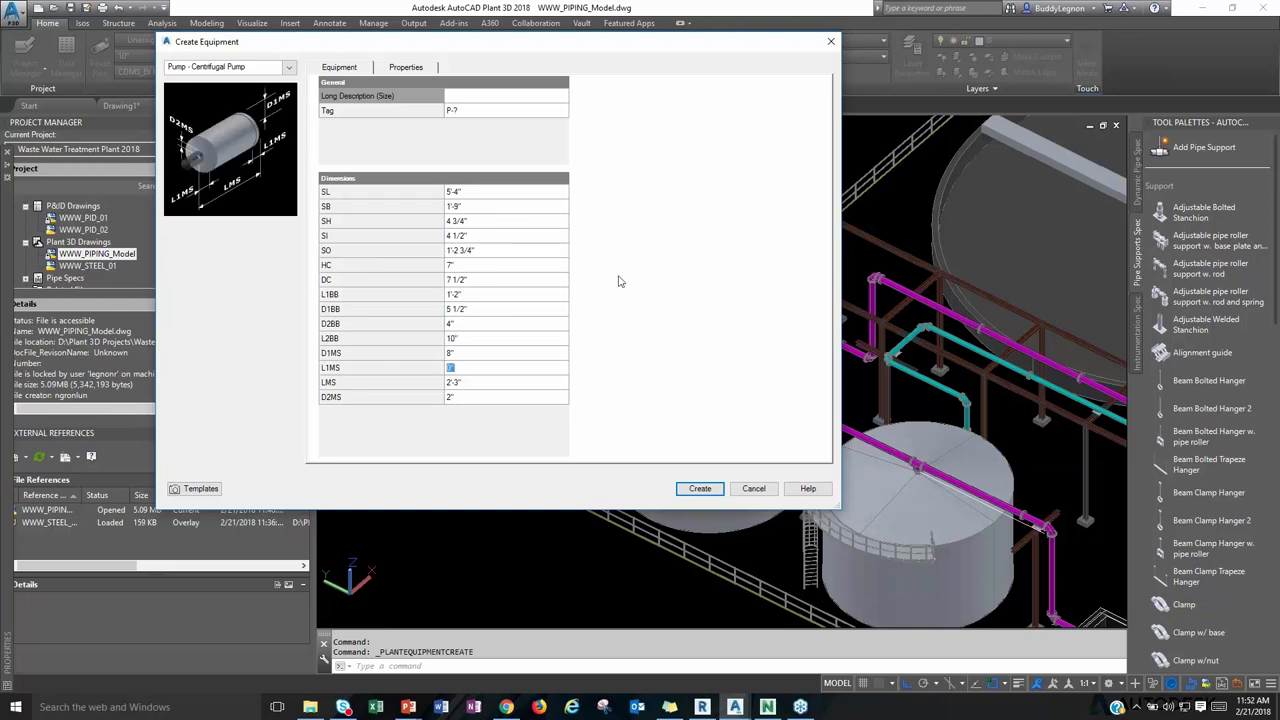
left_click(753, 488)
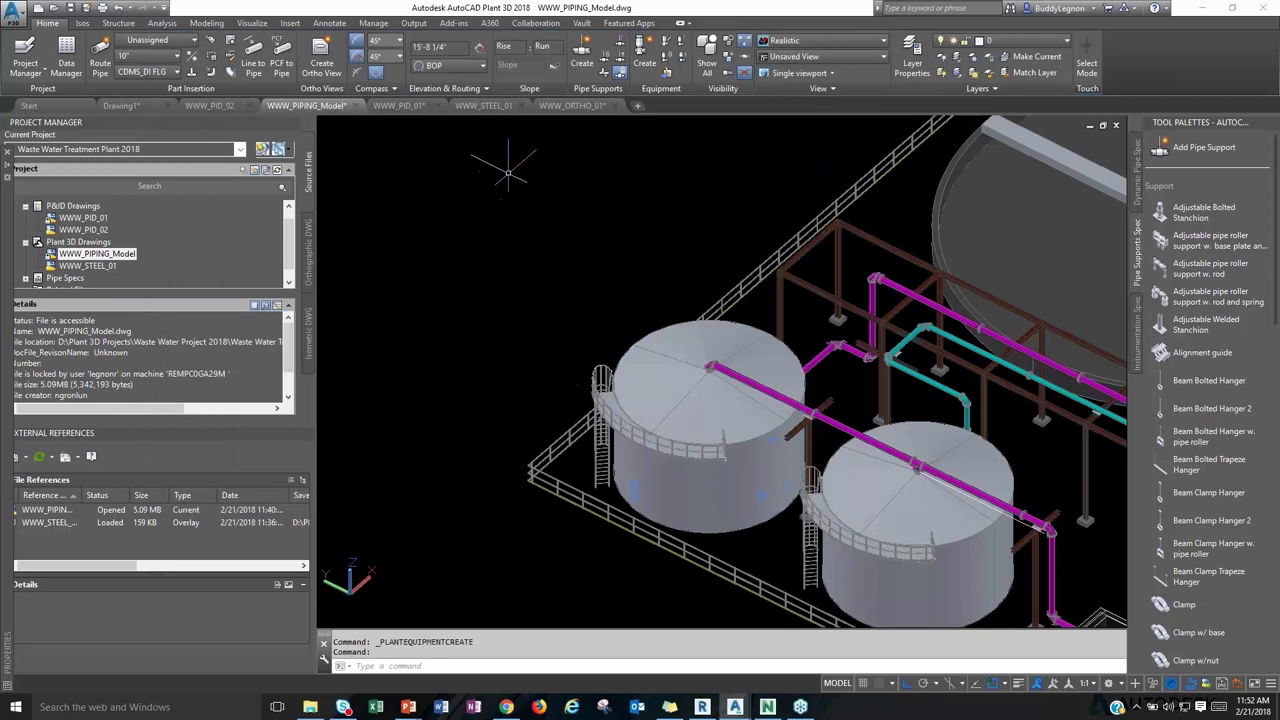
Preview Share Project on the Collaboration tab, dismiss its introduction, and go to Isos.
left_click(540, 24)
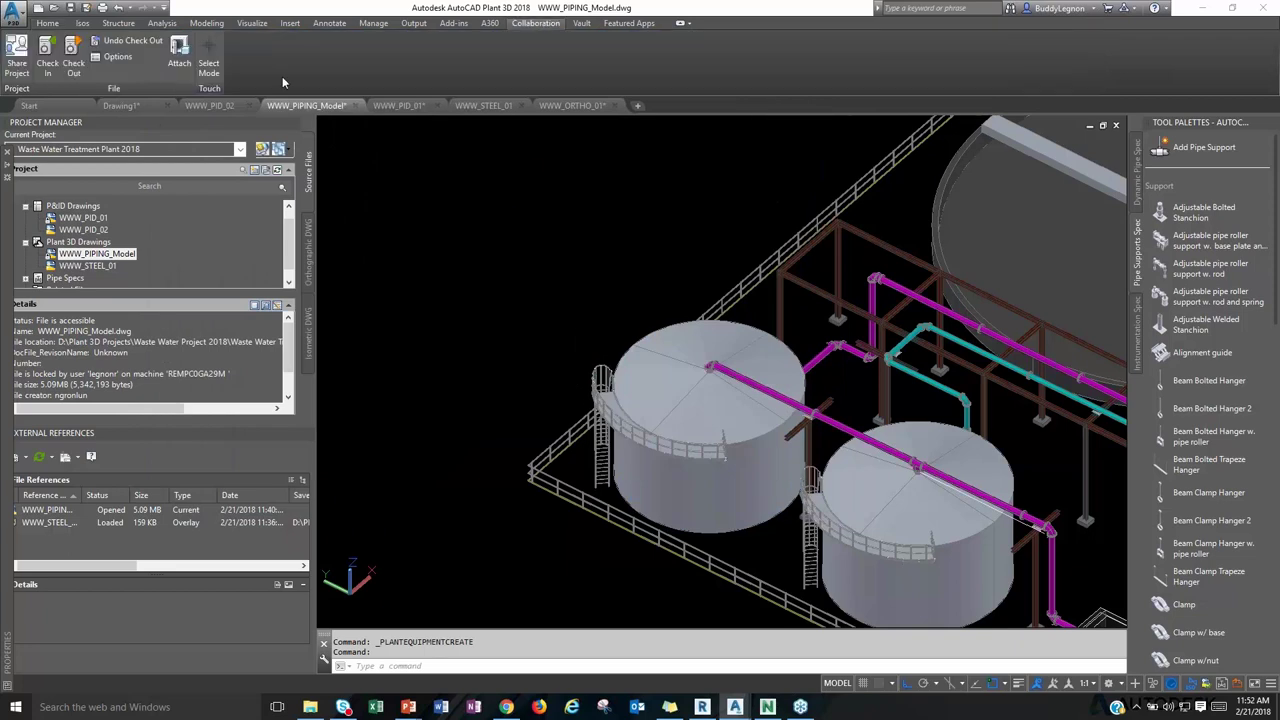
left_click(18, 60)
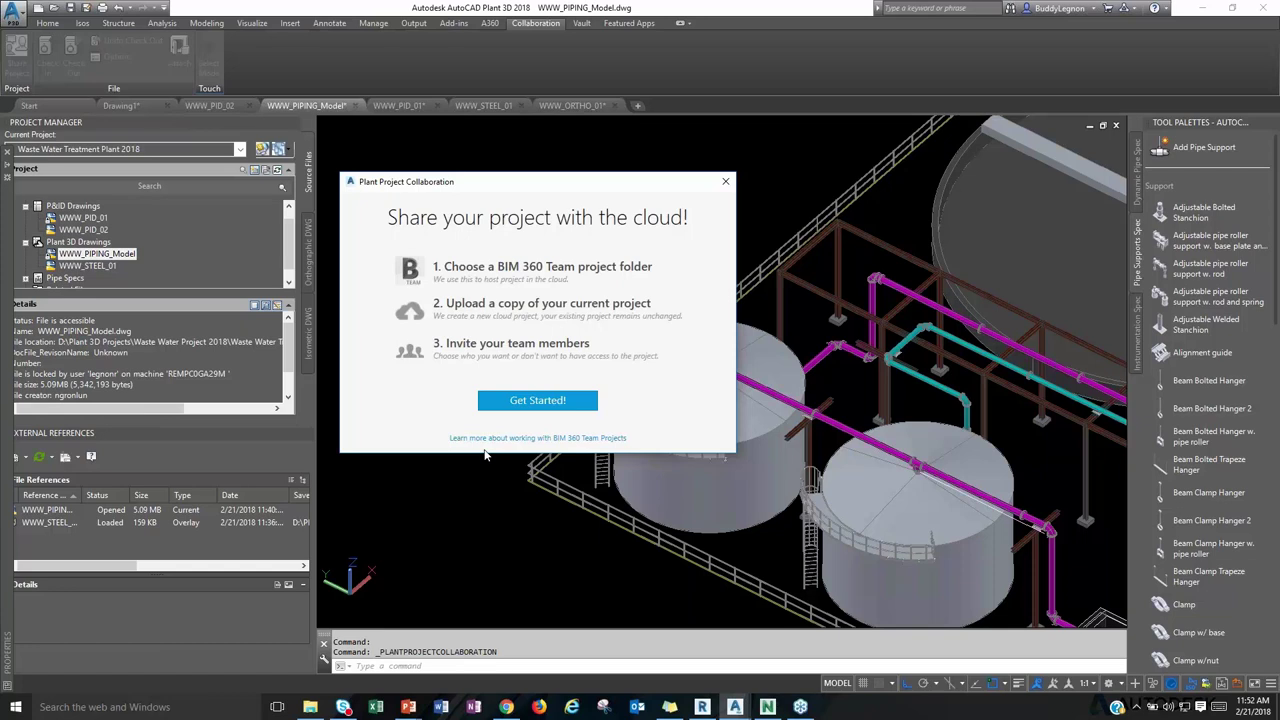
left_click(727, 183)
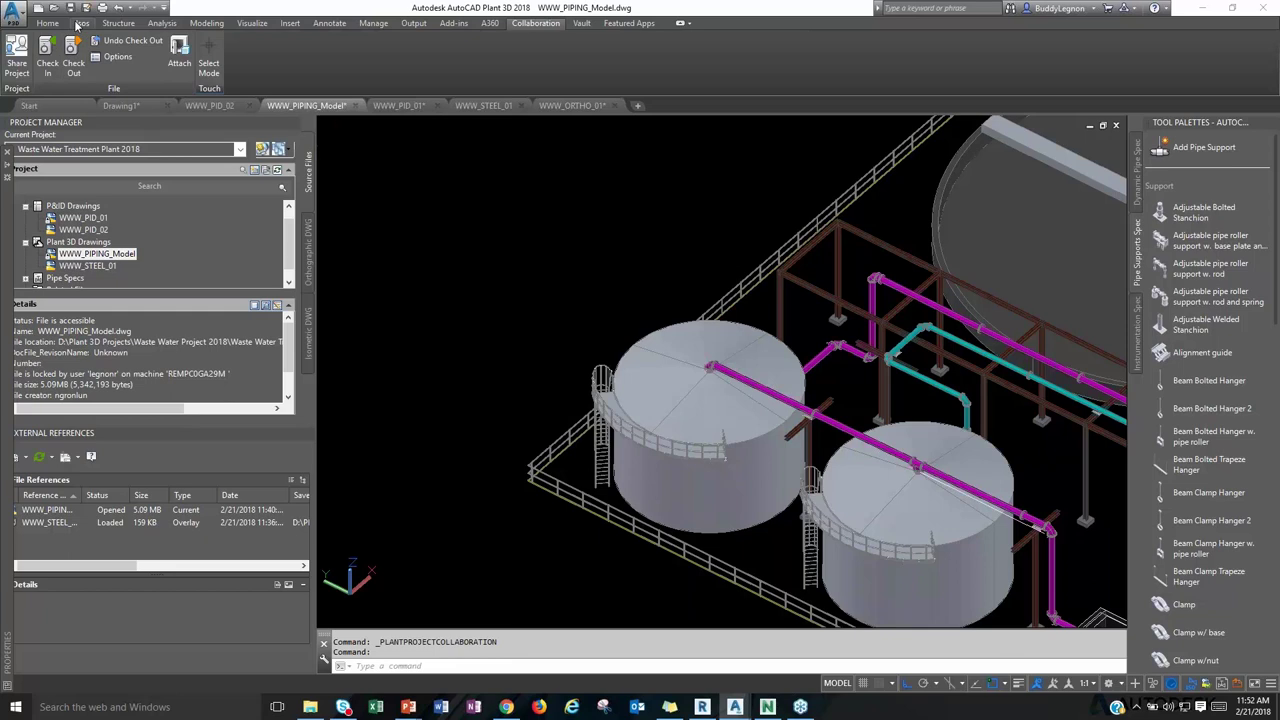
left_click(78, 23)
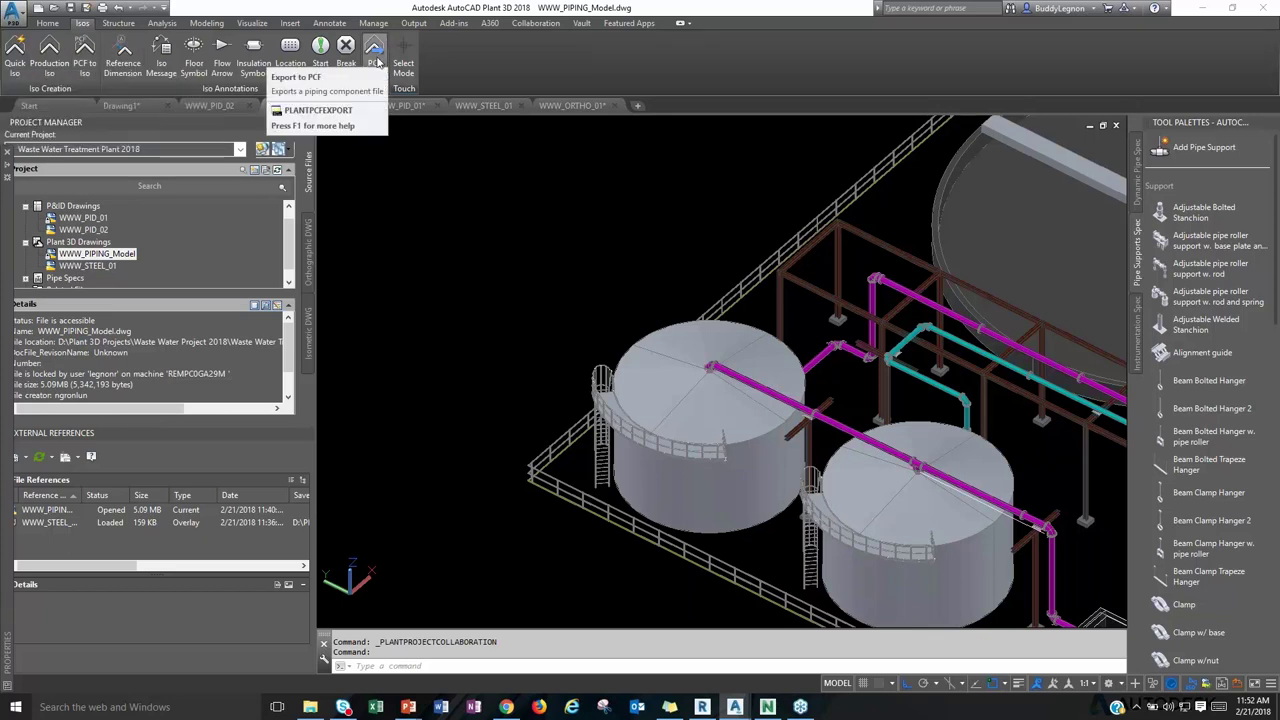
Export PCF files for lines 5000, 5002, 5012 and 5013 to the default save path.
left_click(375, 60)
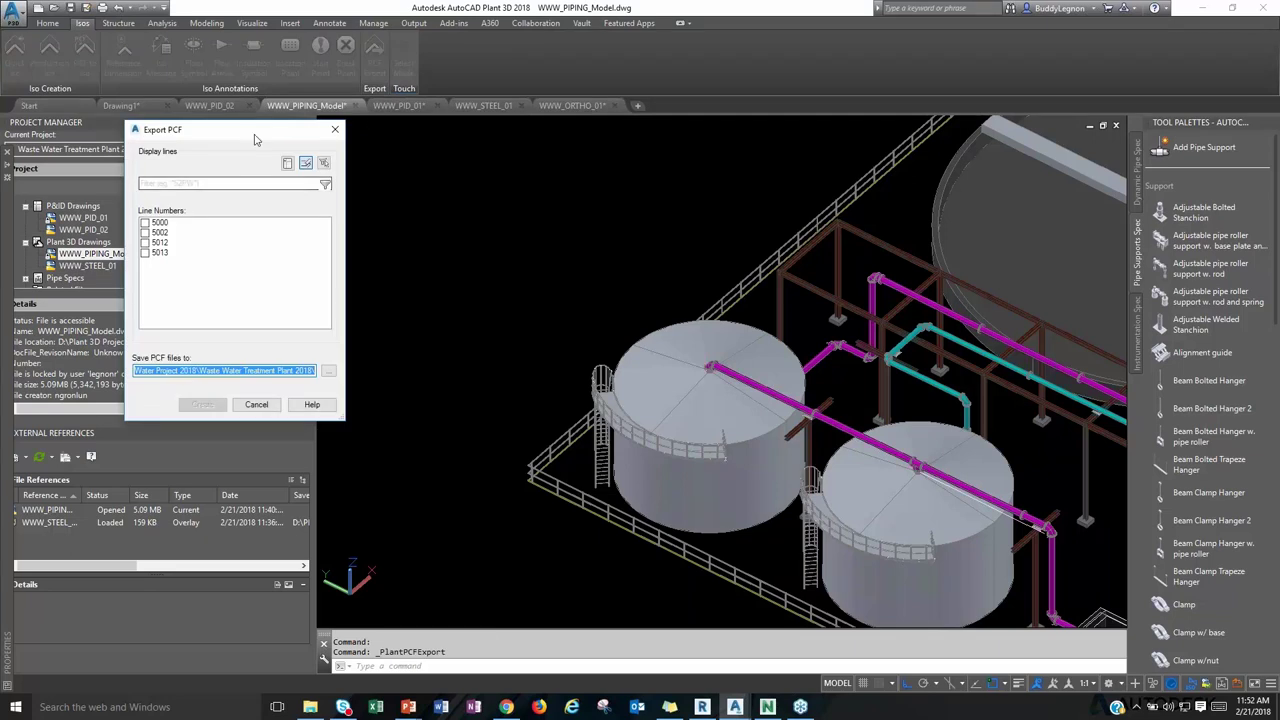
left_click_drag(255, 138, 461, 176)
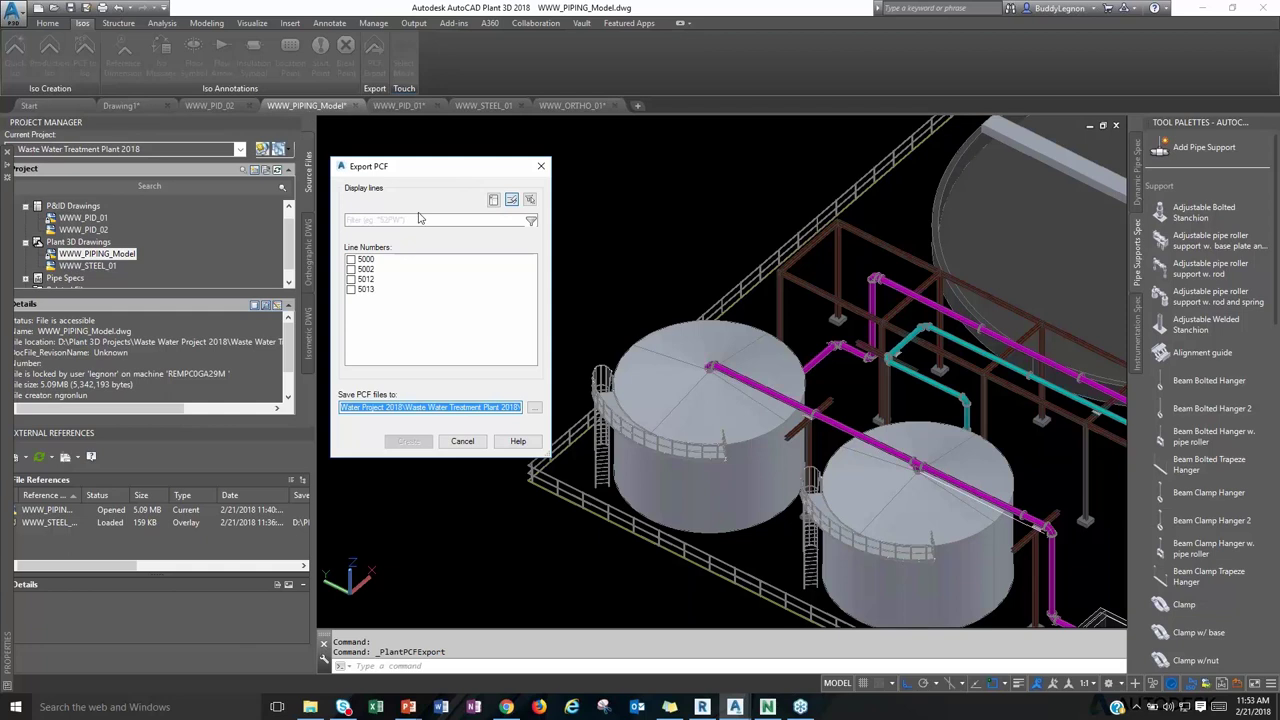
left_click(351, 259)
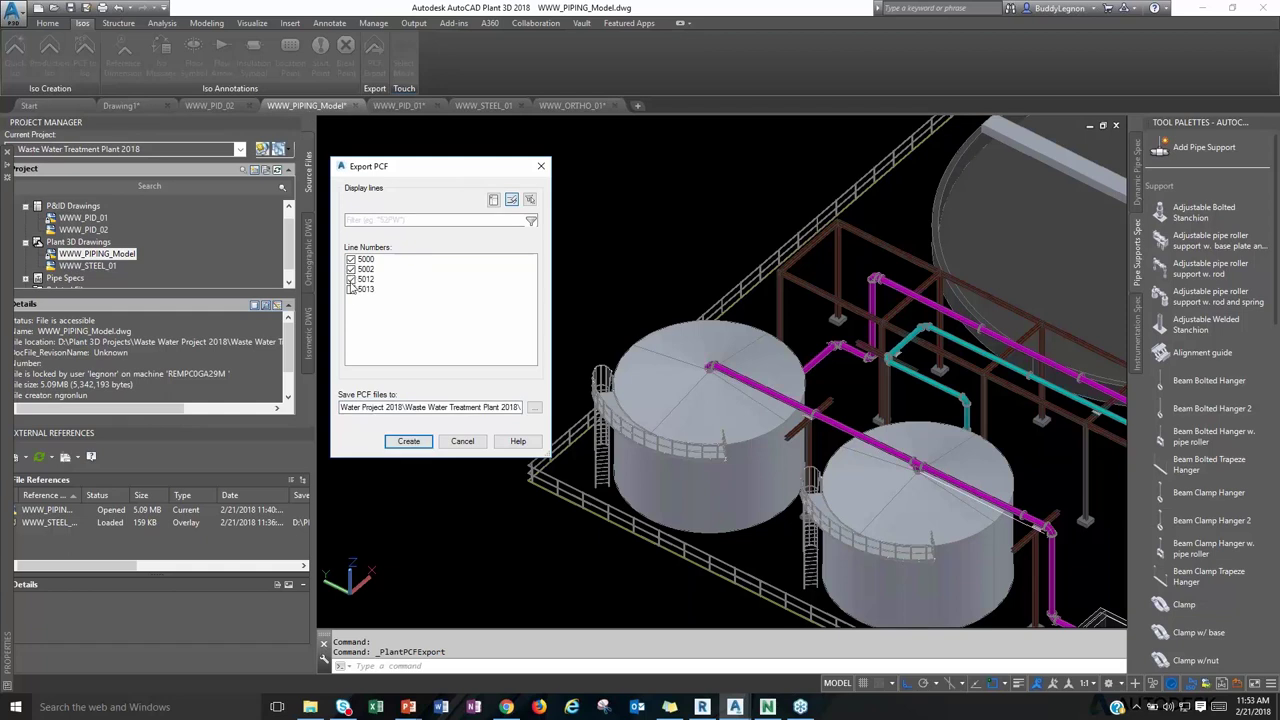
left_click(351, 289)
key("Return")
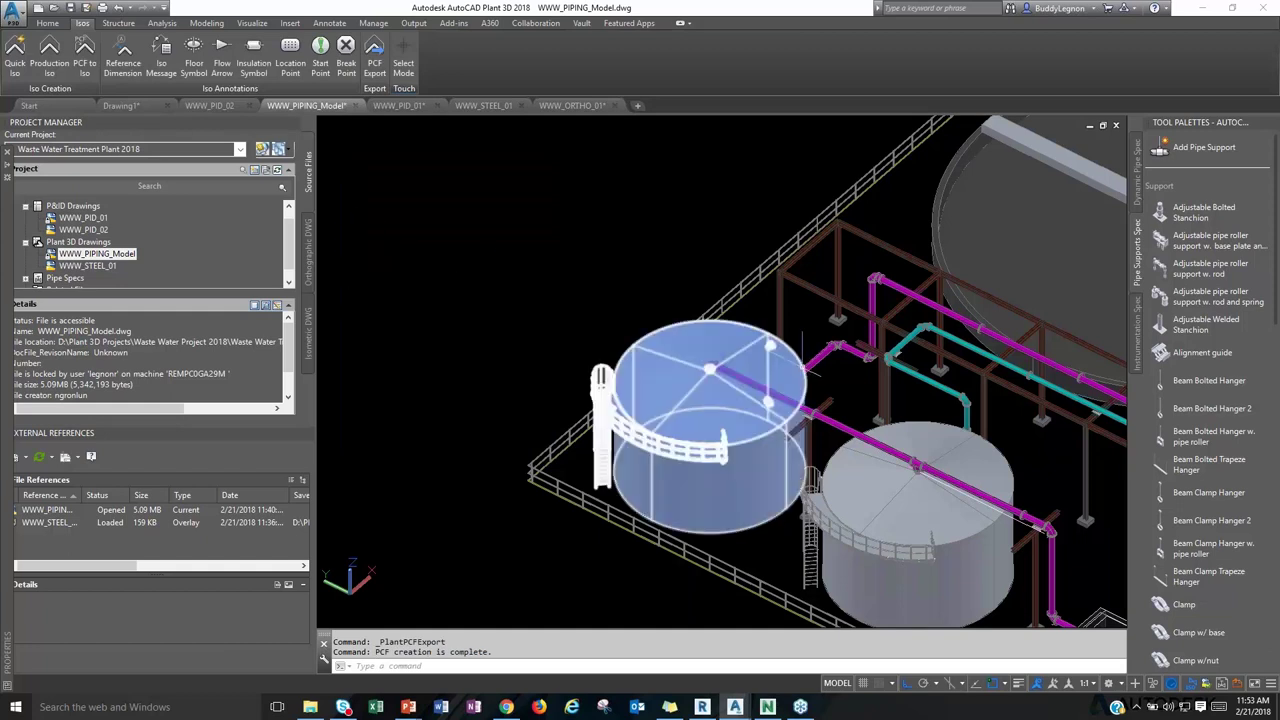
Add an iso start point snapped by NODE to the elbow above the first tank.
scroll(828, 362, "up", 5)
scroll(500, 352, "up", 4)
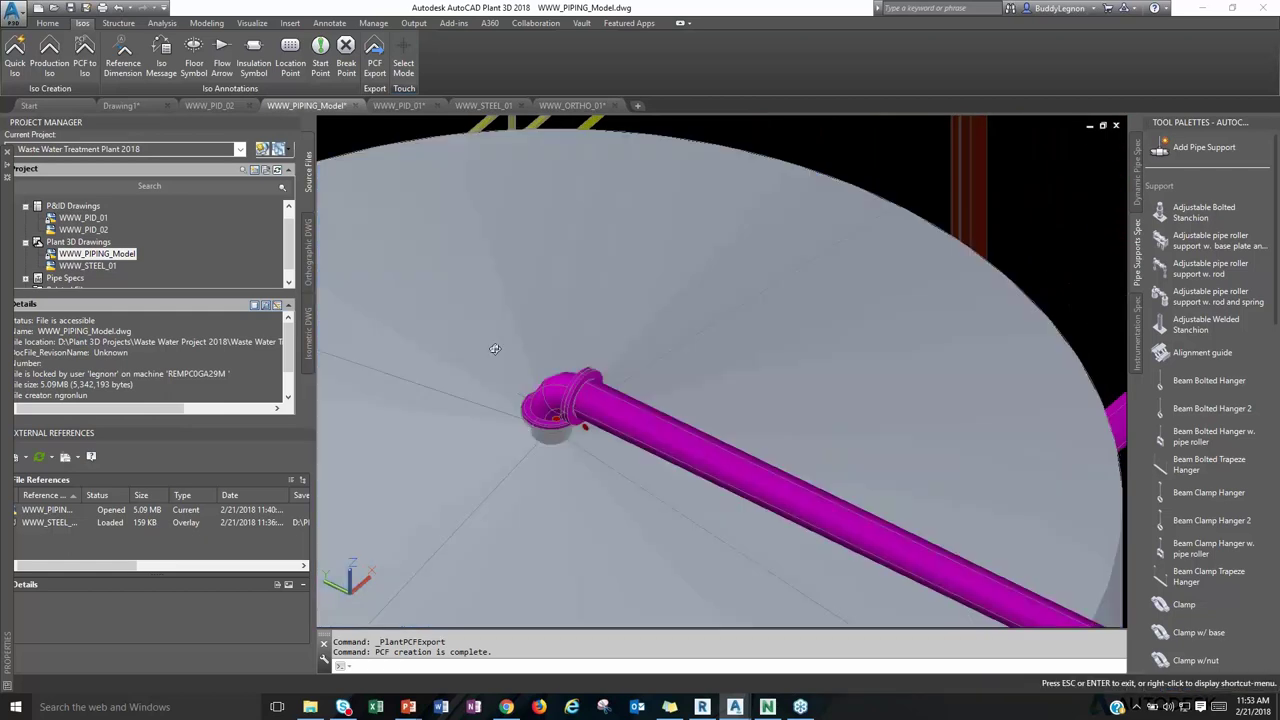
middle_click_drag(496, 348, 430, 235, "shift")
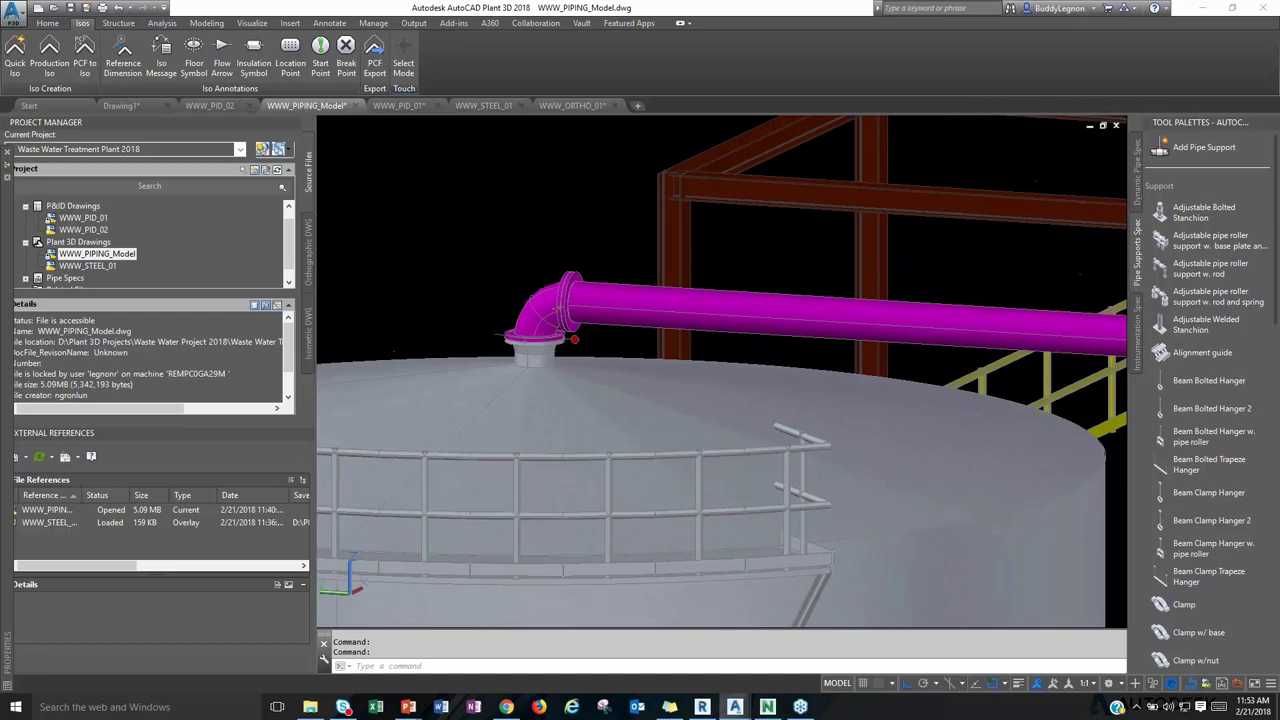
left_click(321, 55)
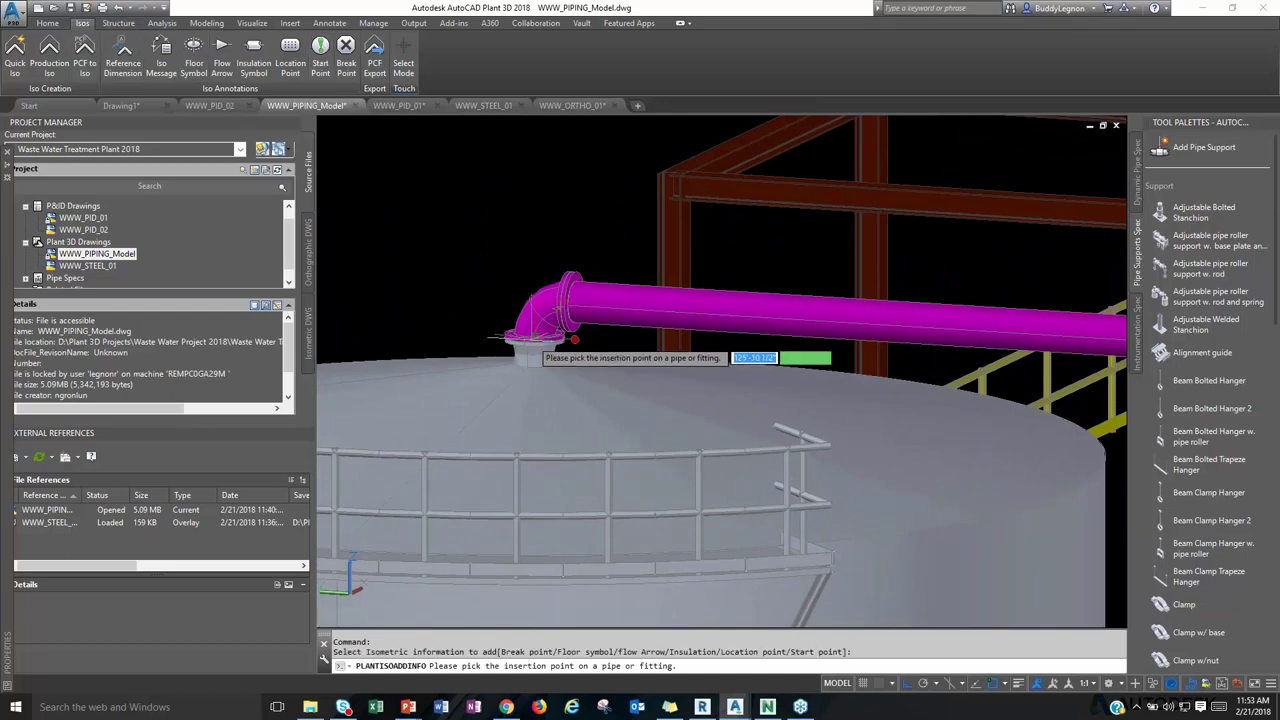
type("NODE")
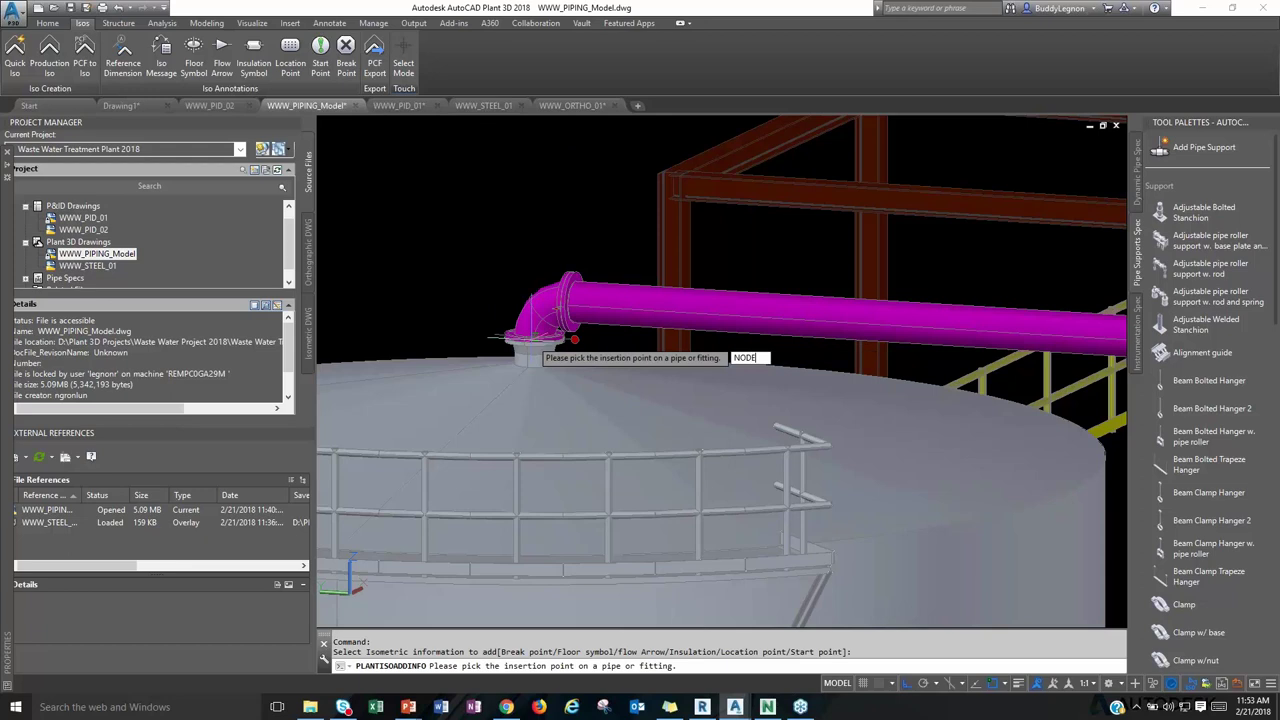
key("Return")
left_click(515, 336)
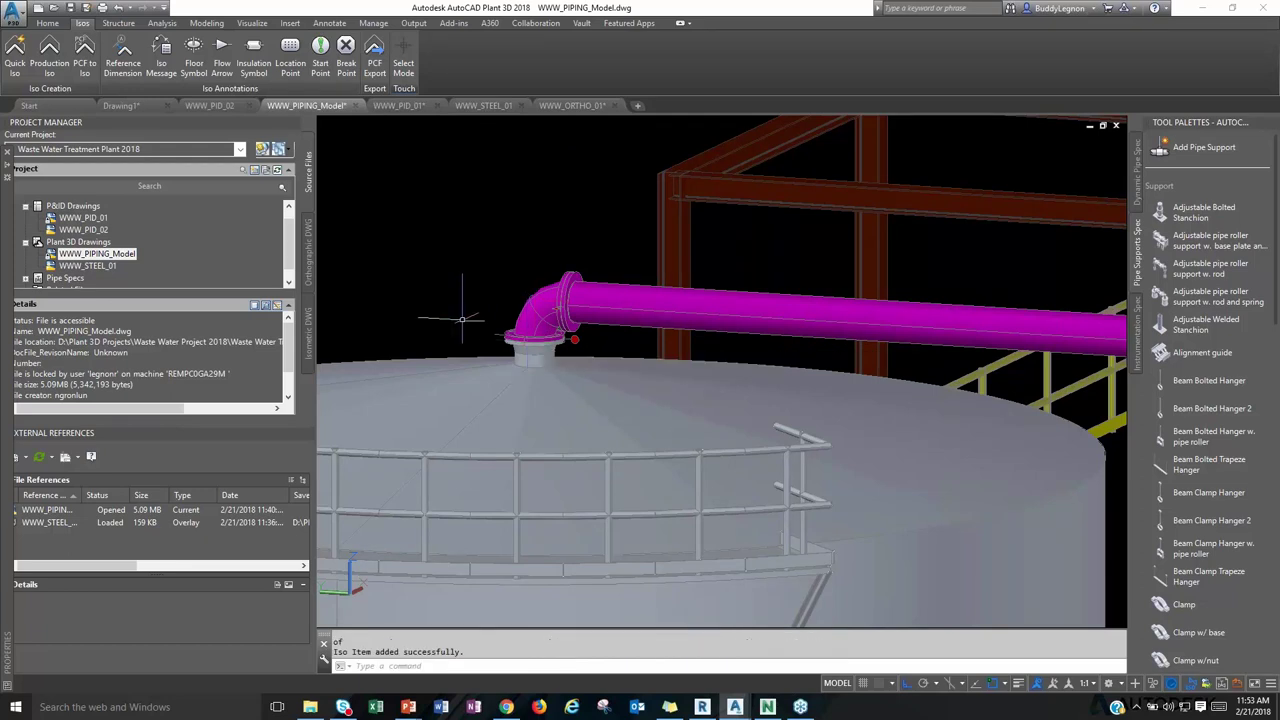
Add a second iso start point, NODE-snapped to the tee above the other tank.
left_click(346, 52)
scroll(672, 242, "down", 2)
middle_click_drag(672, 242, 848, 366, "shift")
scroll(850, 365, "up", 6)
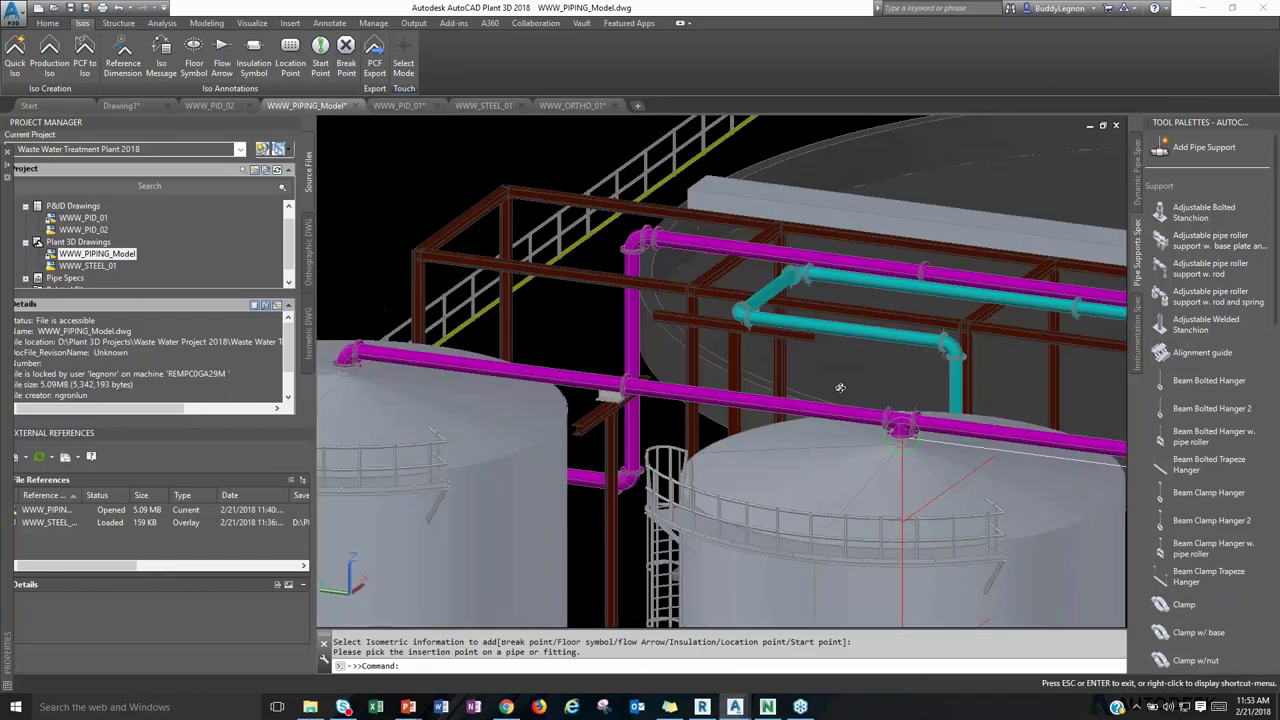
scroll(830, 445, "up", 2)
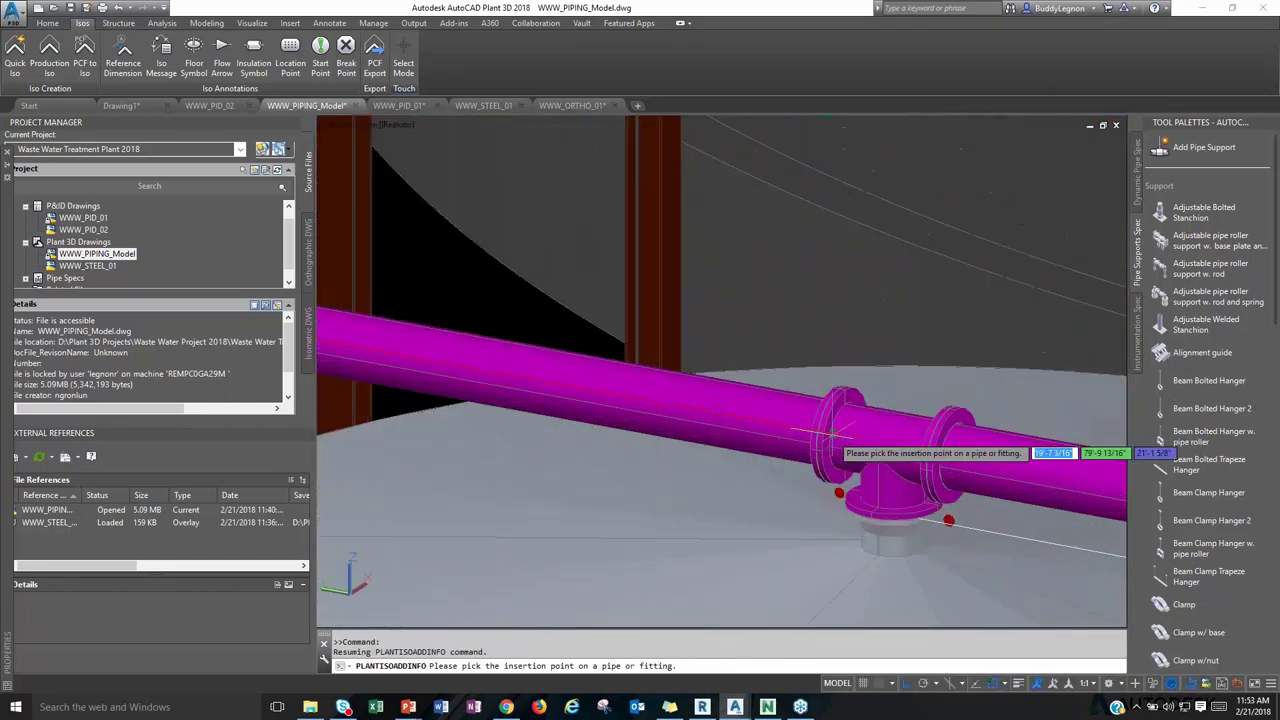
type("NODE")
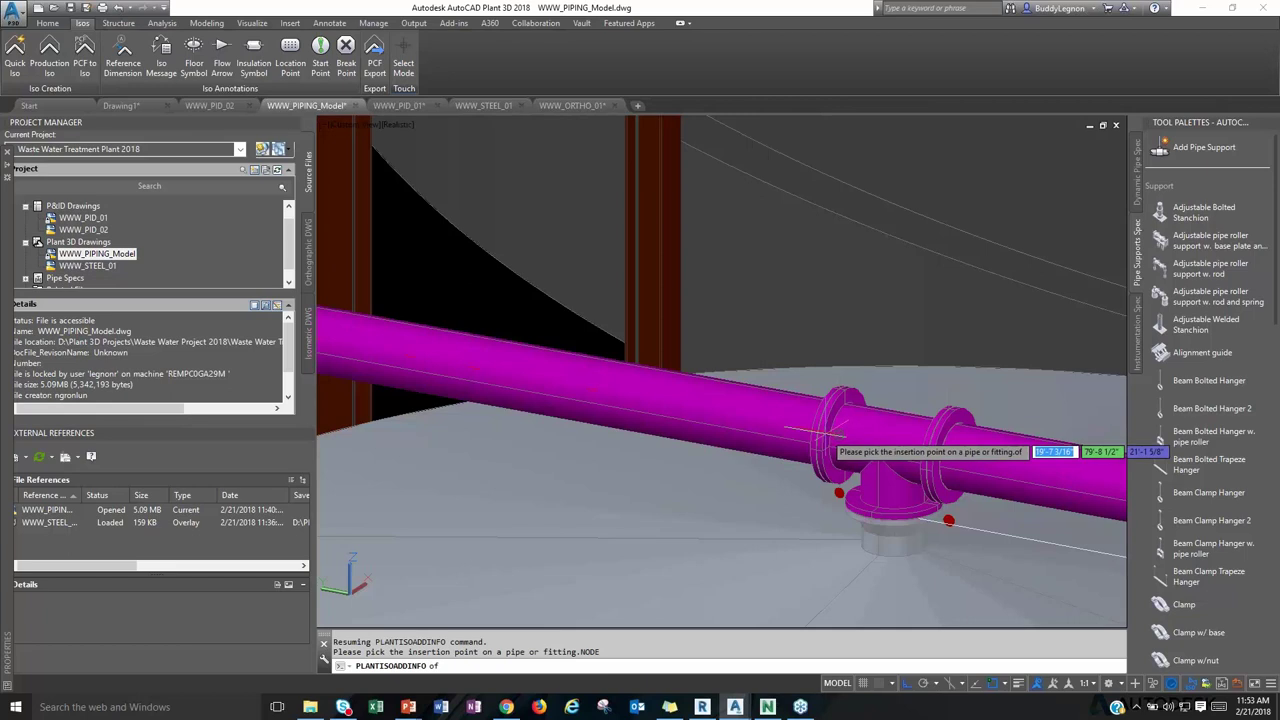
key("Return")
left_click(828, 418)
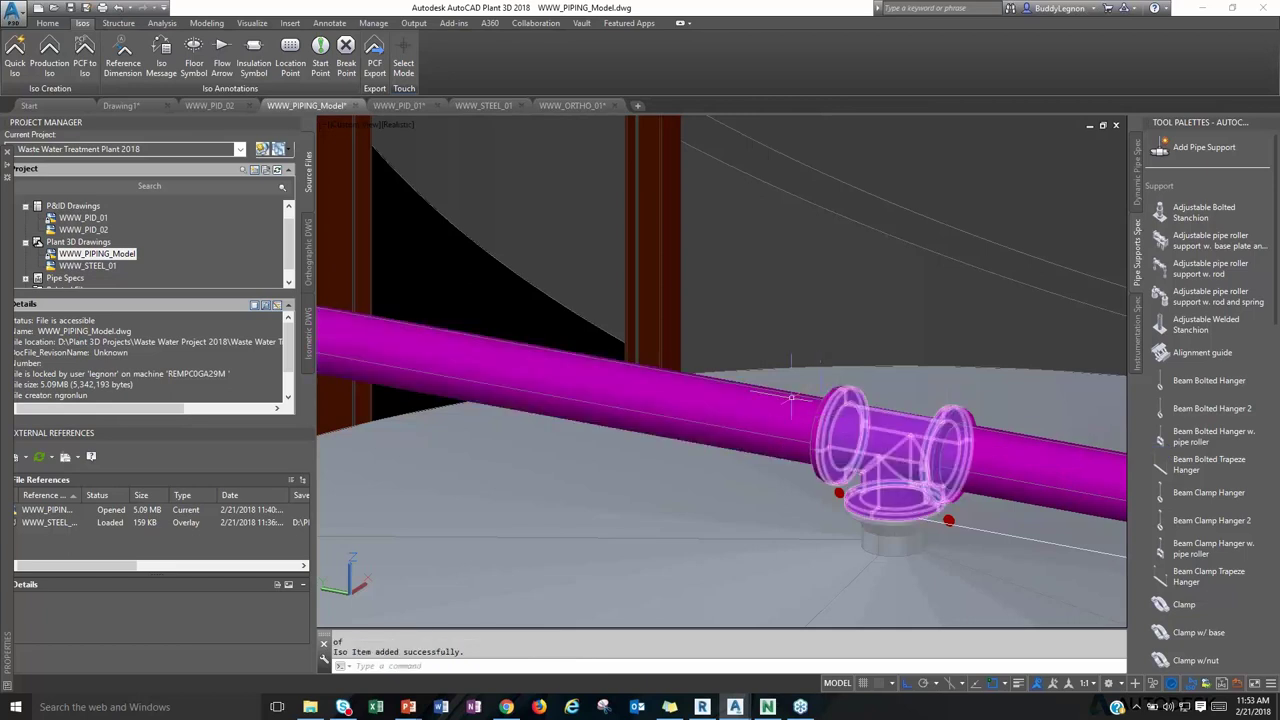
left_click(396, 128)
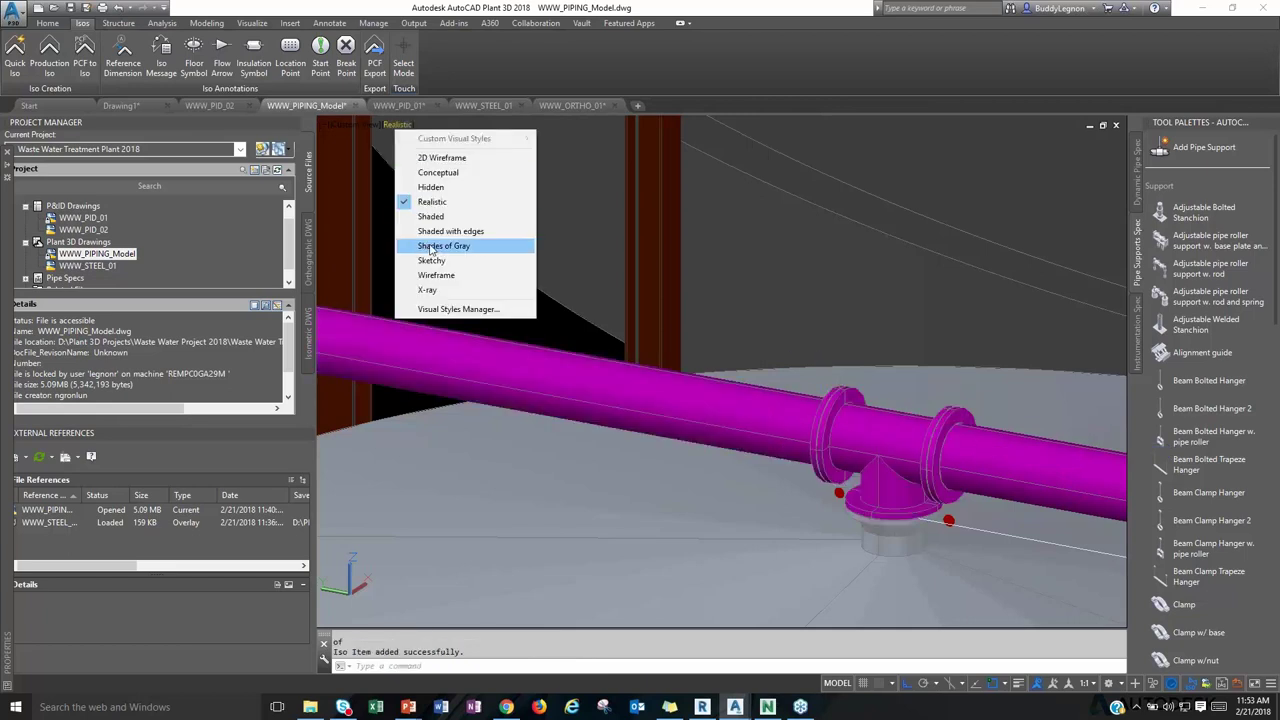
Switch to X-ray, zoom in on the pumps, and delete the stray blue pipe beside them.
left_click(436, 292)
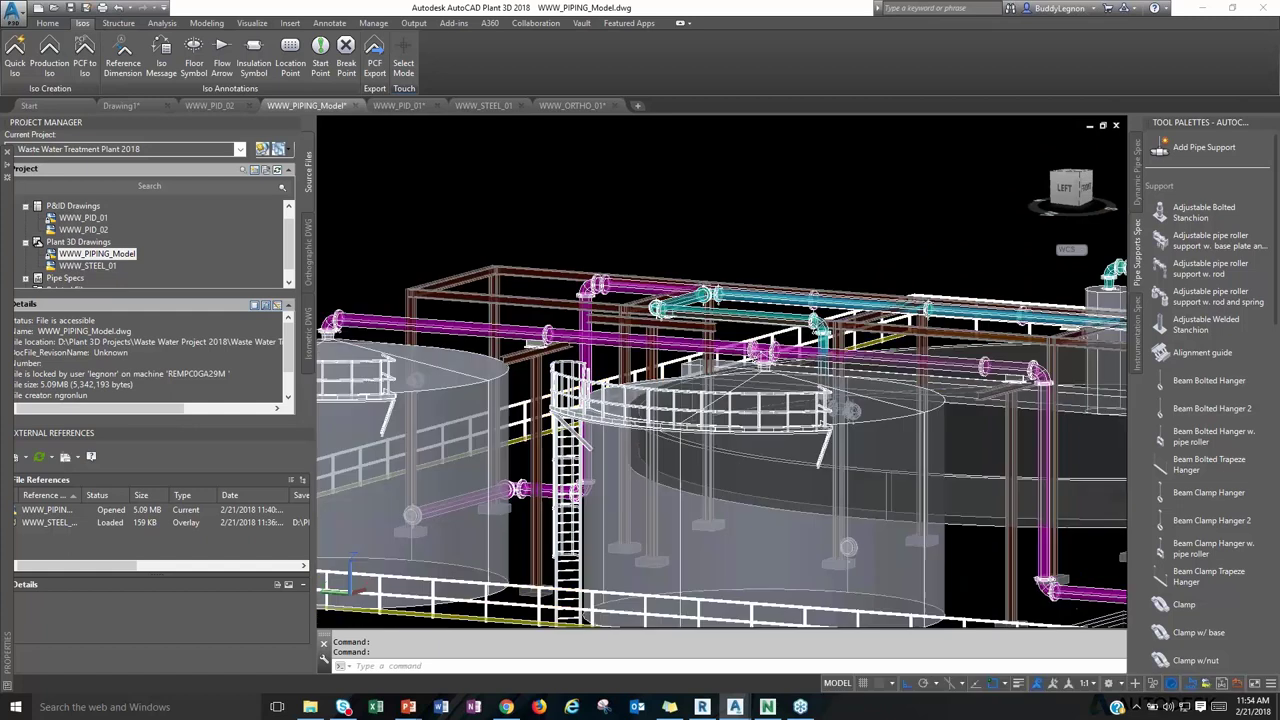
middle_click_drag(820, 470, 688, 316, "shift")
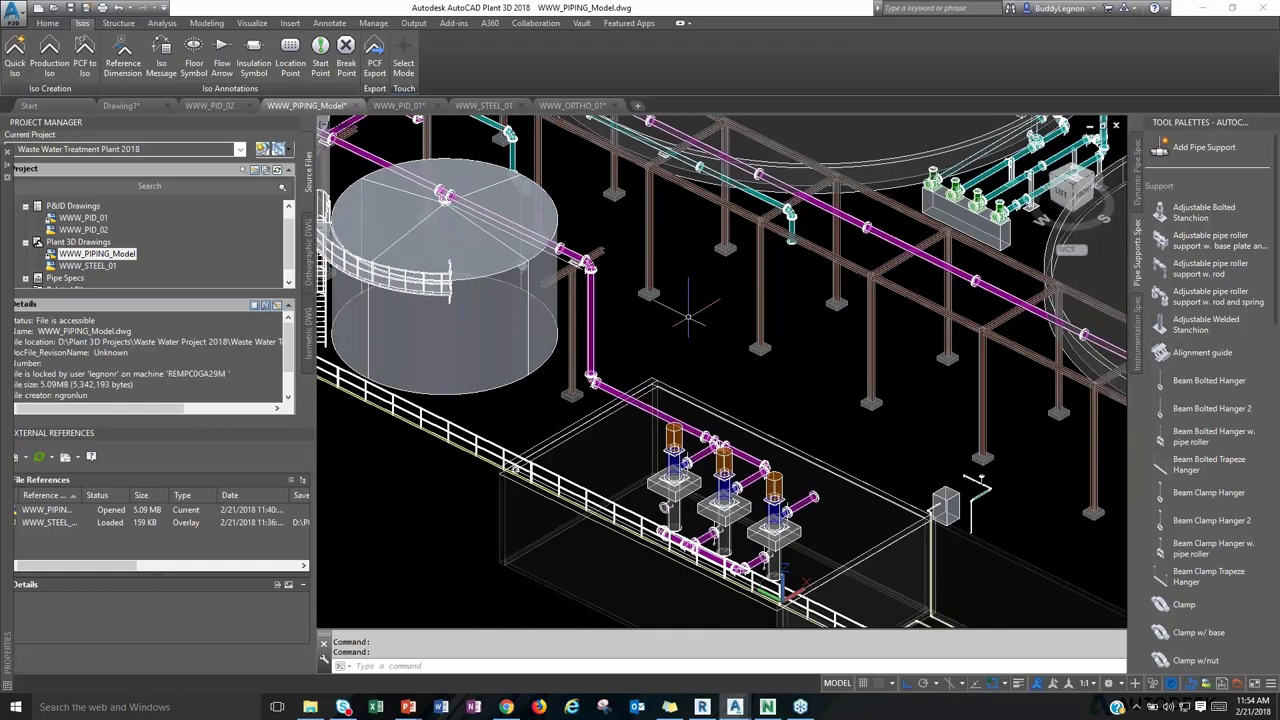
scroll(840, 479, "up", 3)
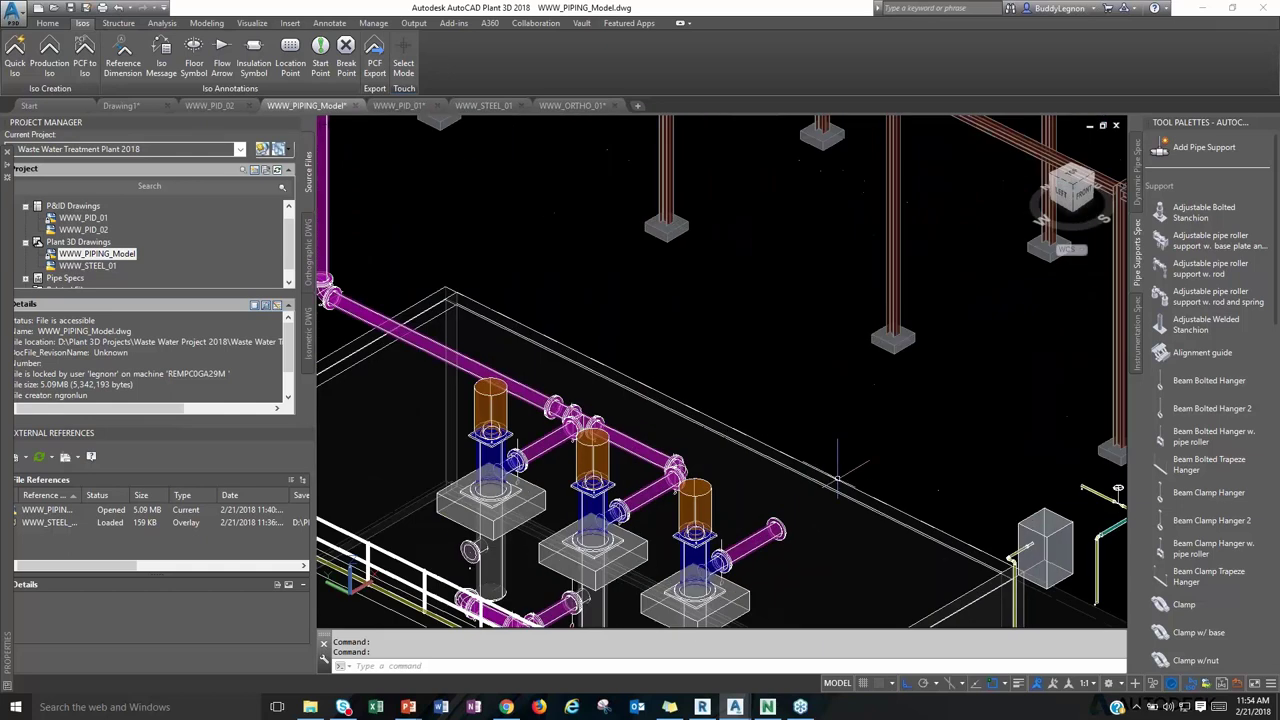
middle_click_drag(826, 490, 760, 410, "shift")
scroll(762, 425, "up", 2)
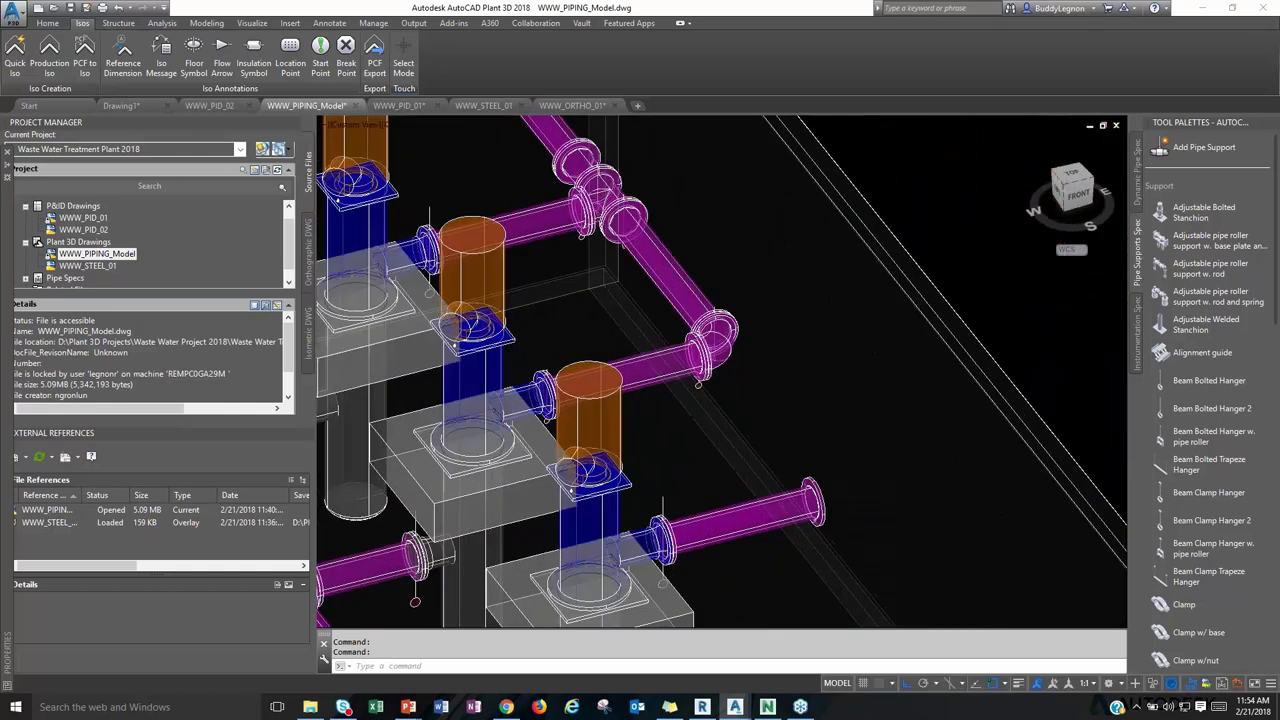
left_click(757, 514)
key("Delete")
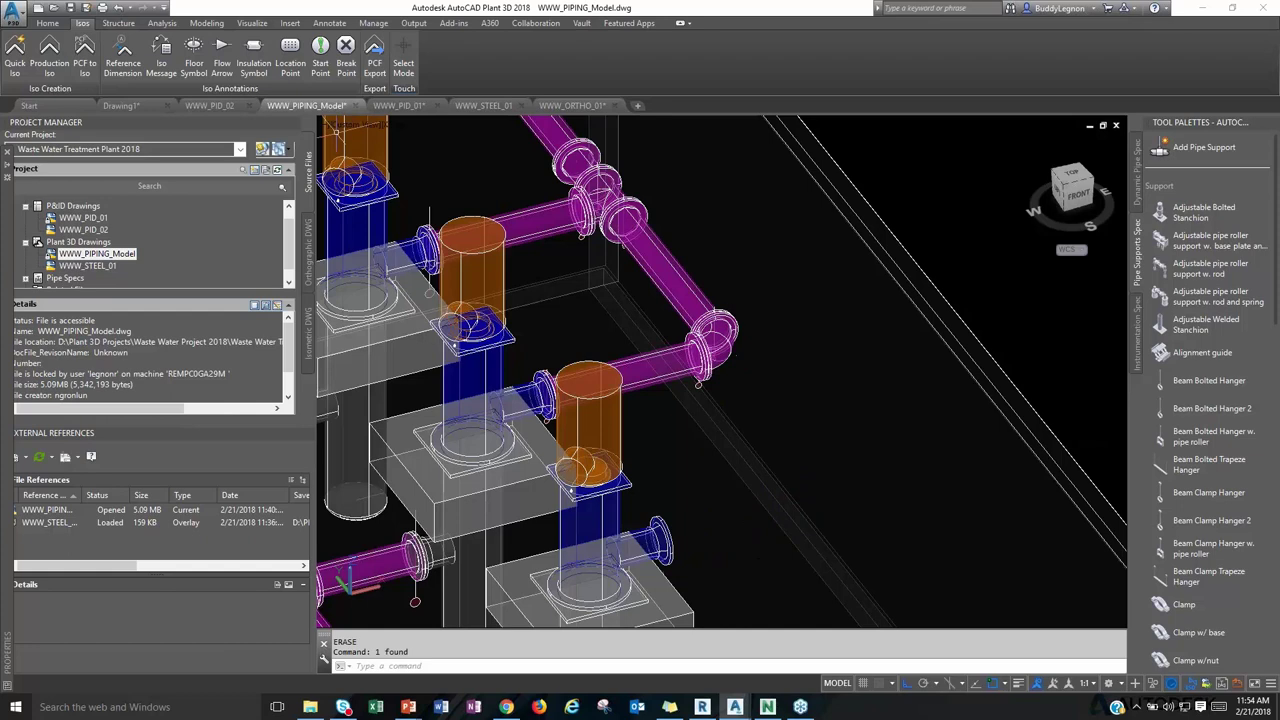
left_click(47, 22)
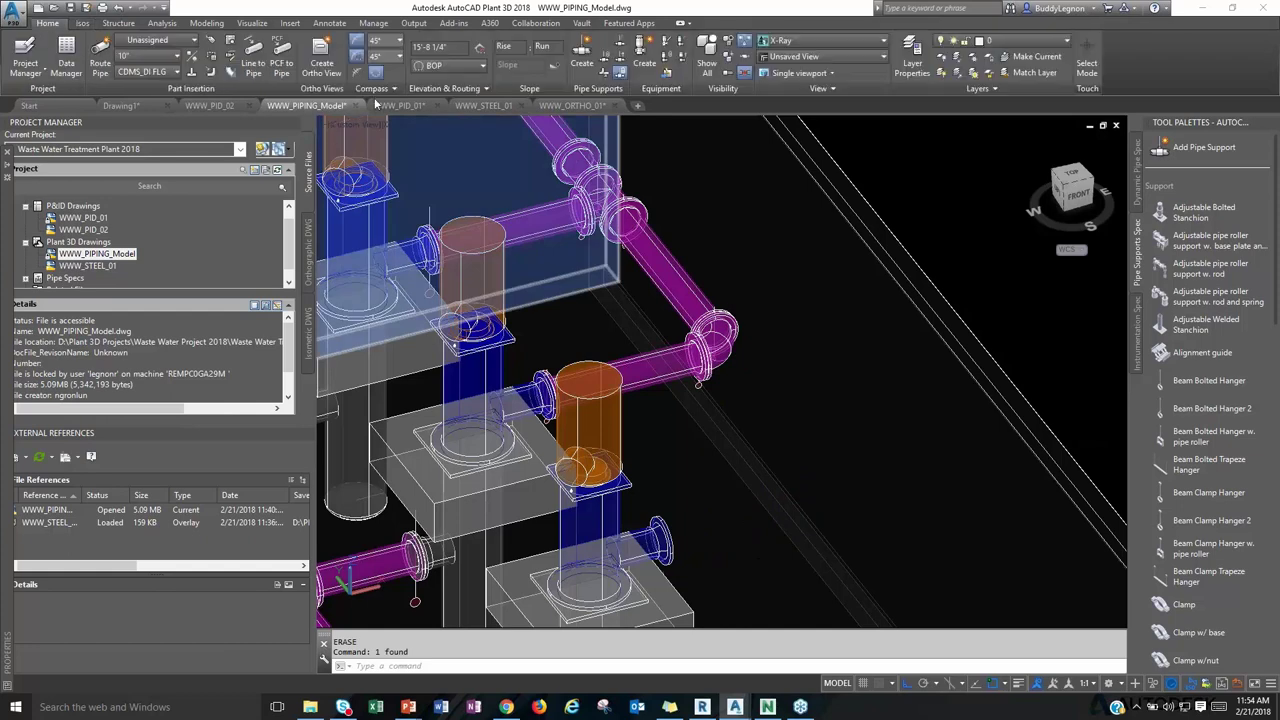
middle_click_drag(640, 122, 649, 188)
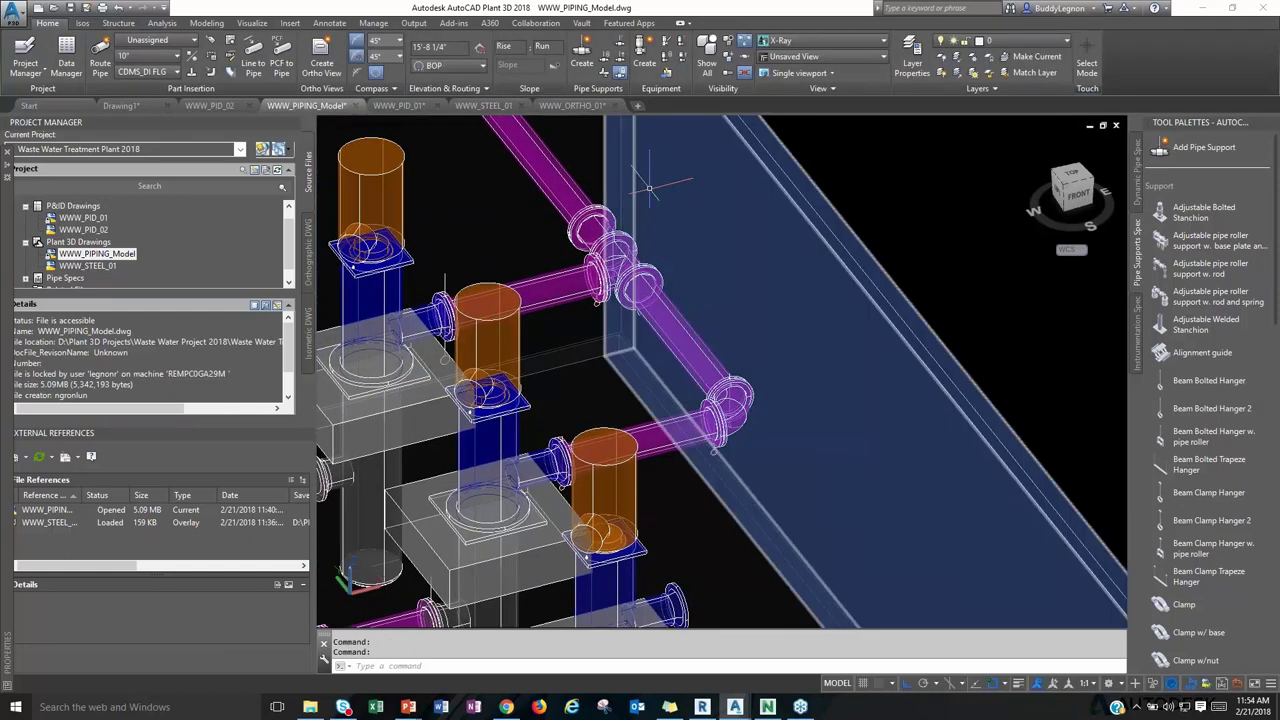
left_click(106, 58)
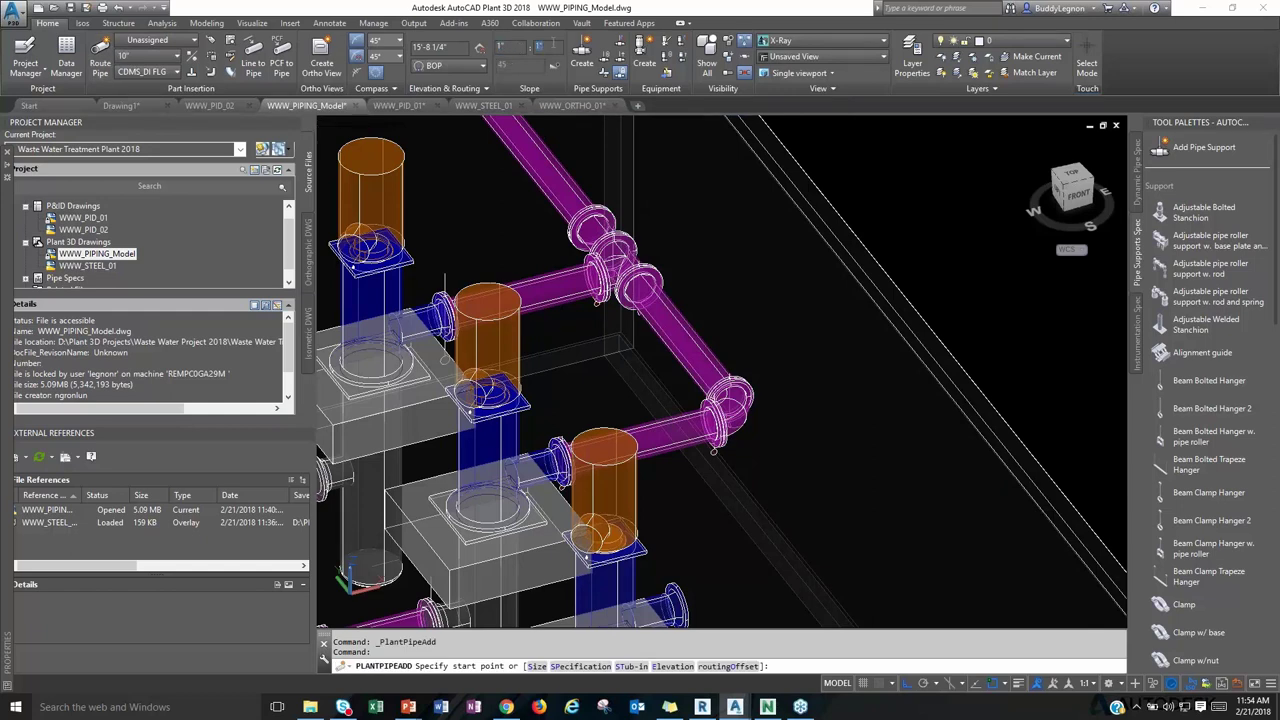
left_click(687, 162)
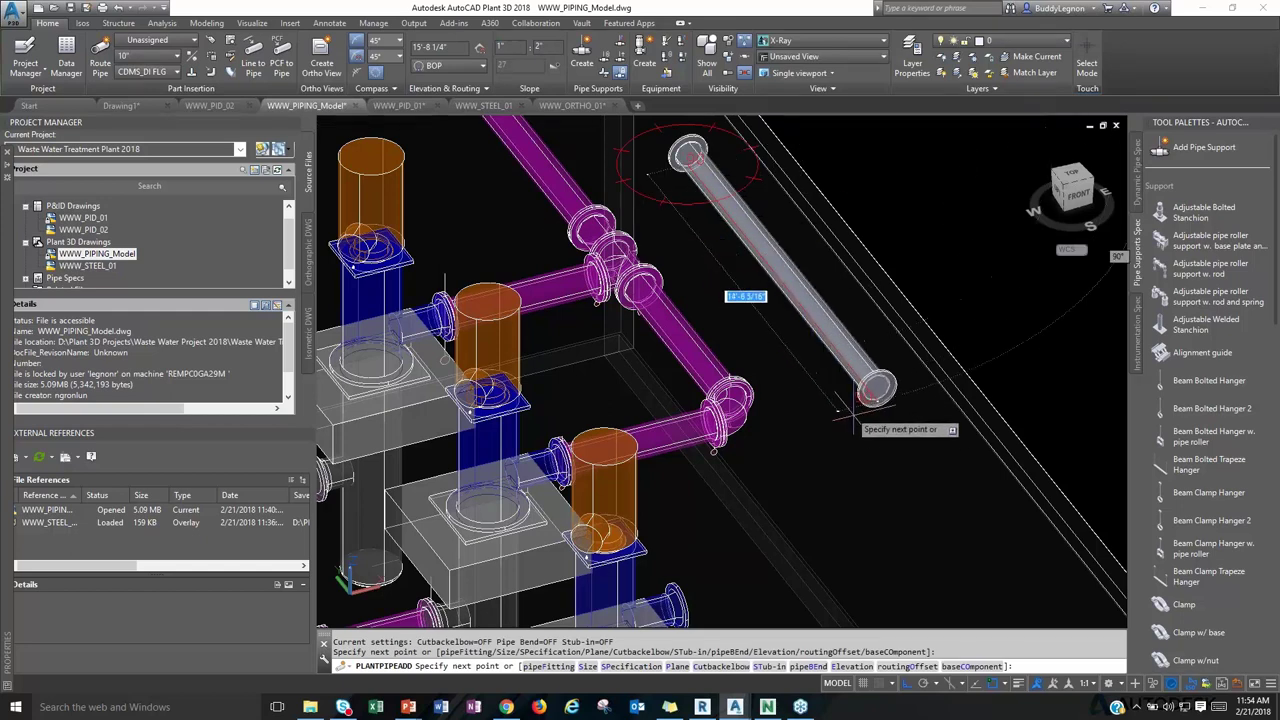
left_click(554, 65)
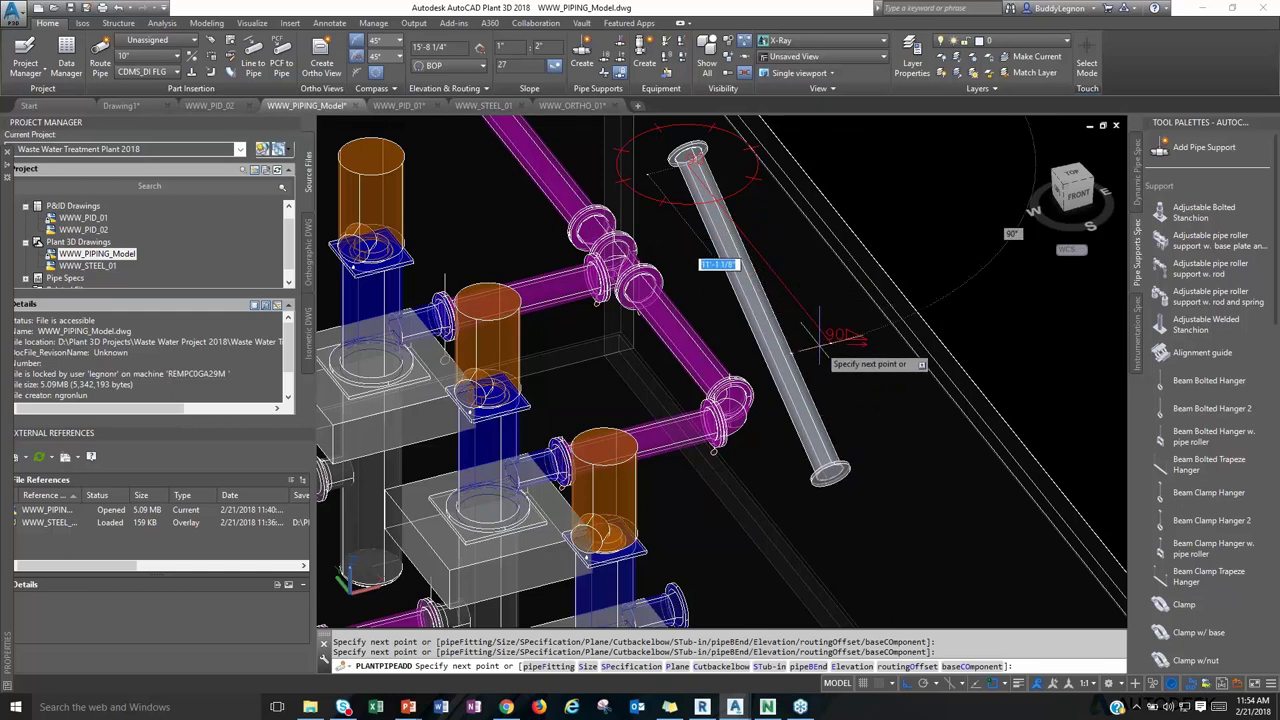
middle_click_drag(818, 344, 714, 287)
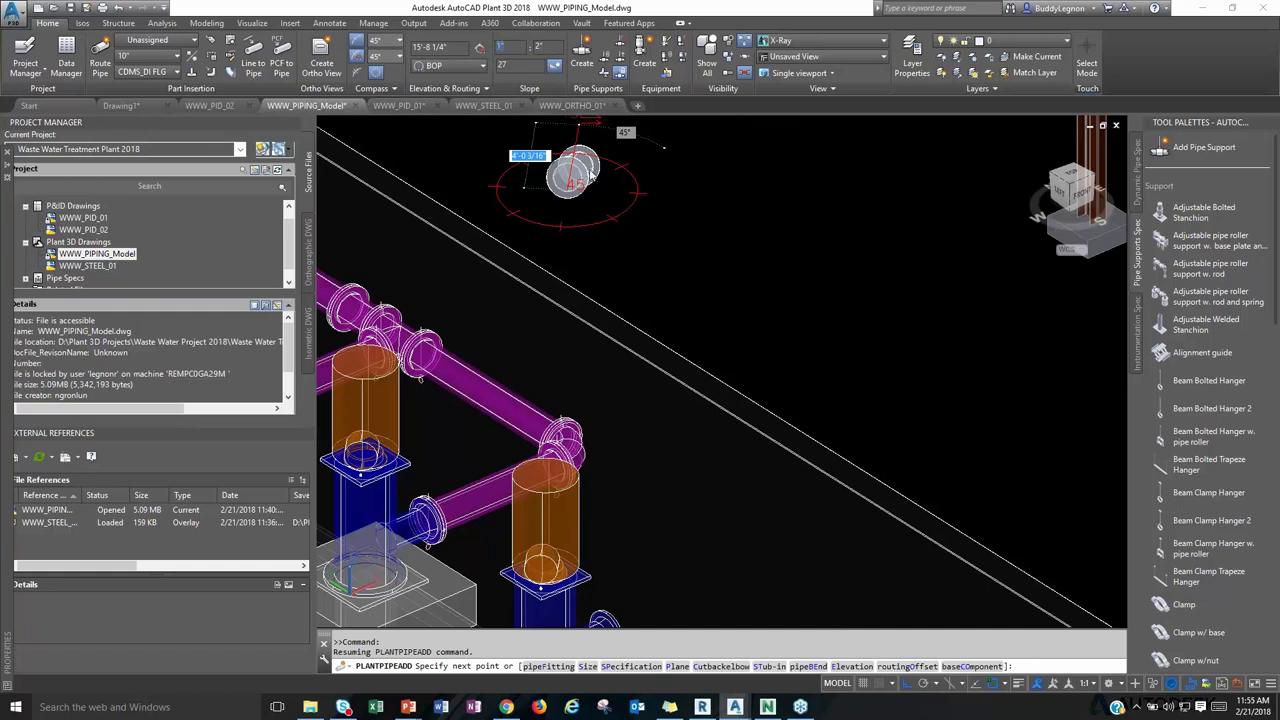
left_click(615, 176)
key("Escape")
key("Escape")
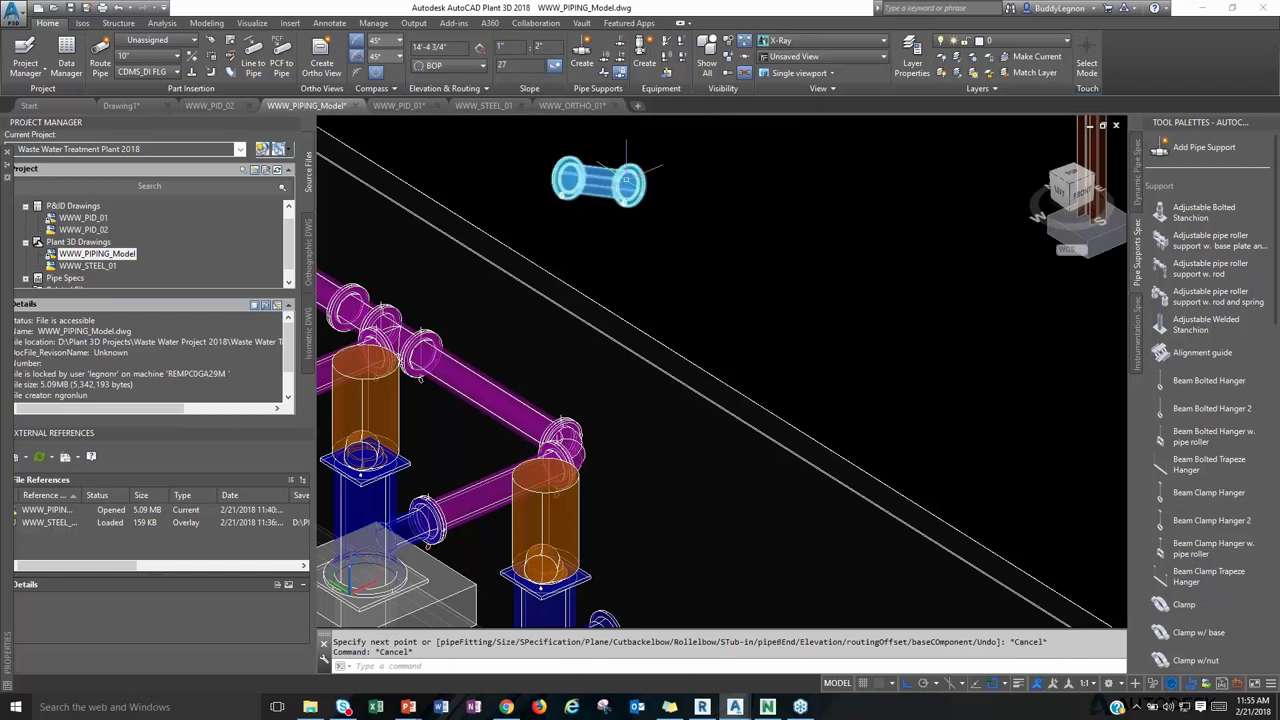
key("Delete")
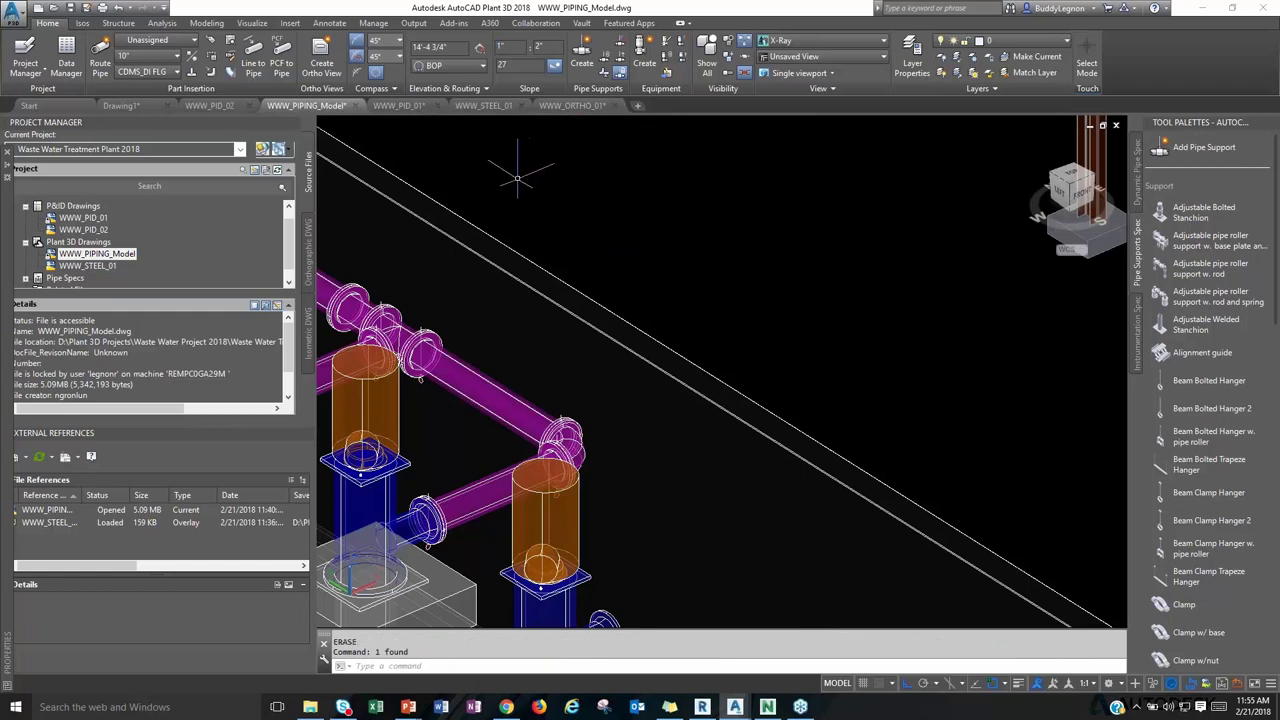
scroll(609, 245, "down", 5)
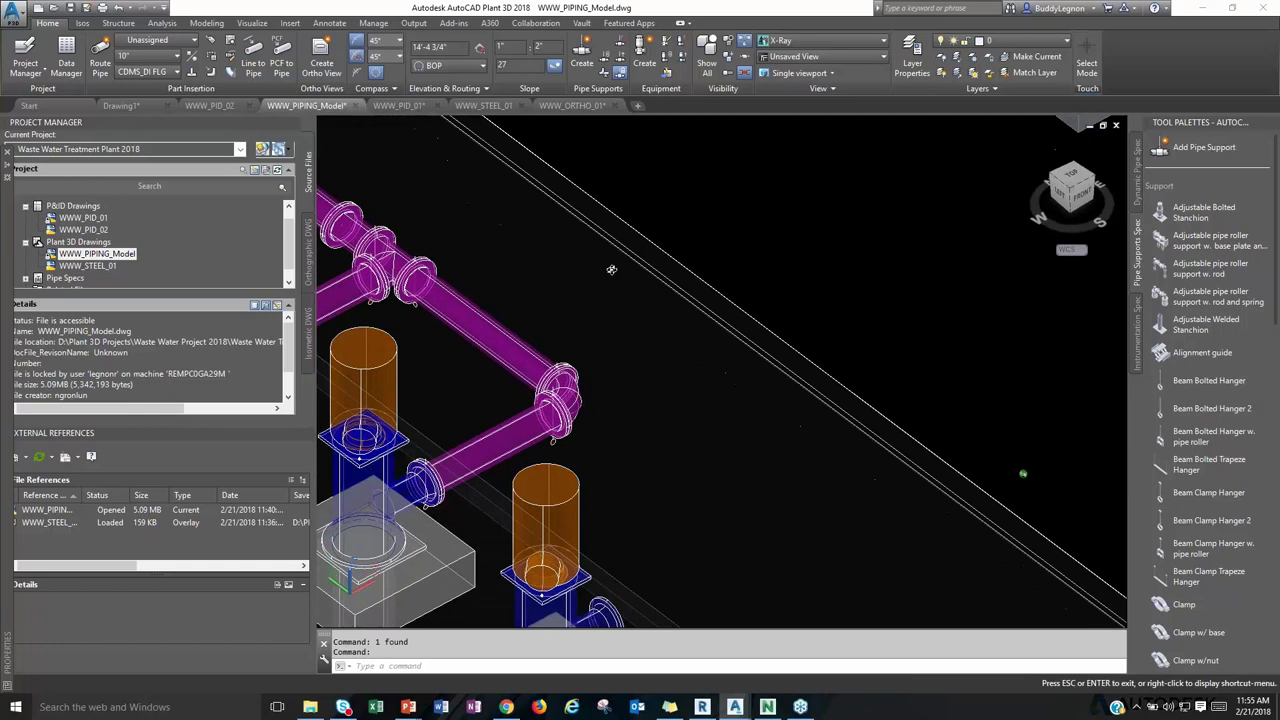
scroll(741, 230, "up", 2)
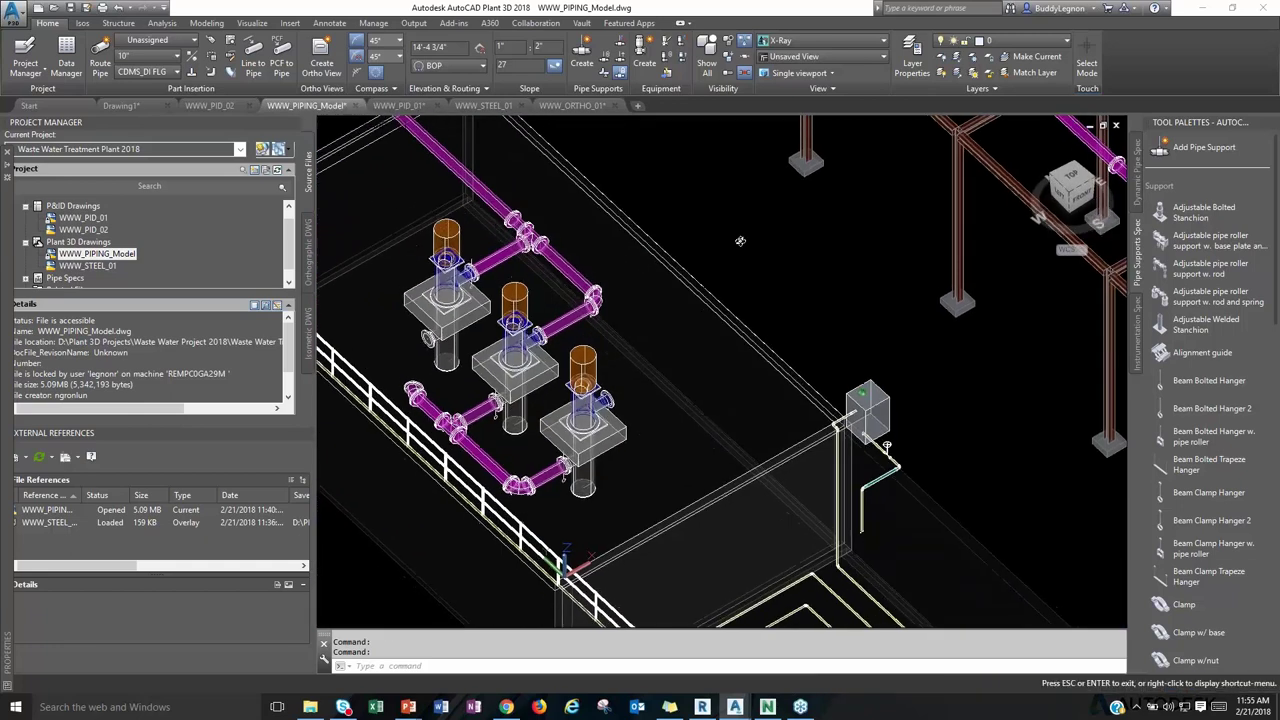
middle_click_drag(757, 220, 698, 301)
scroll(610, 365, "down", 3)
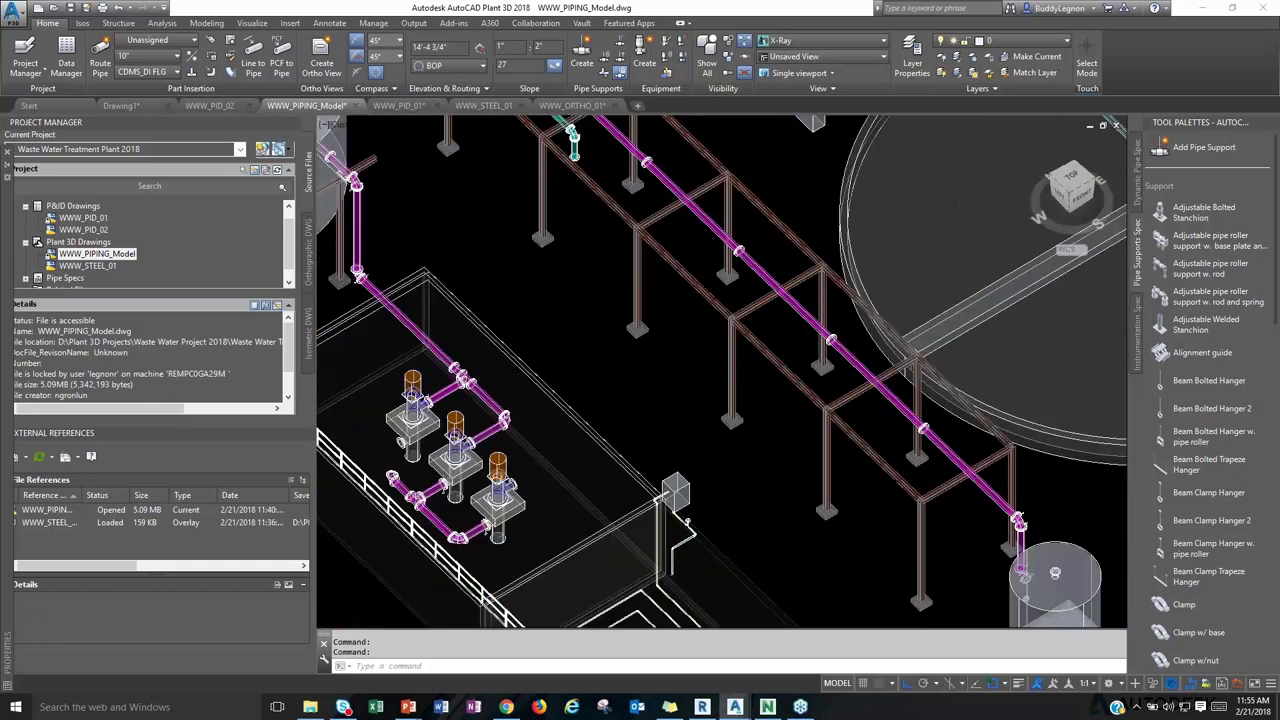
scroll(620, 360, "down", 2)
type("z")
key("Return")
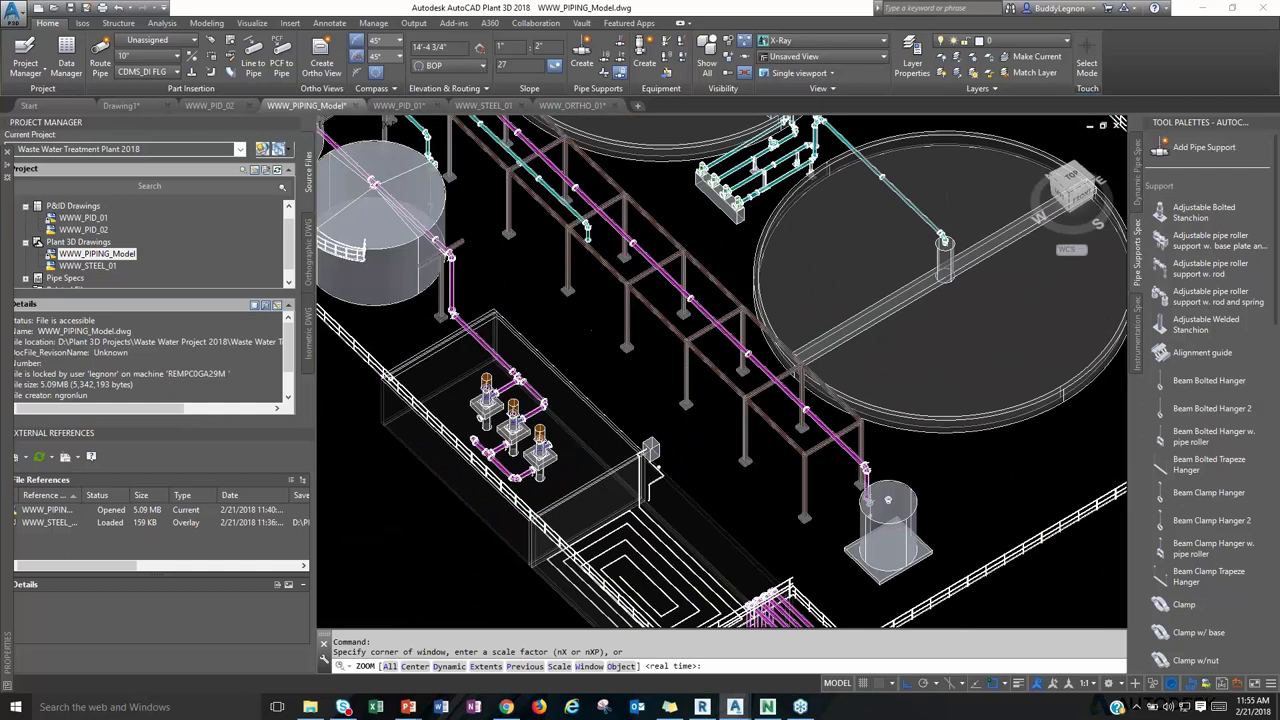
type("e")
key("Return")
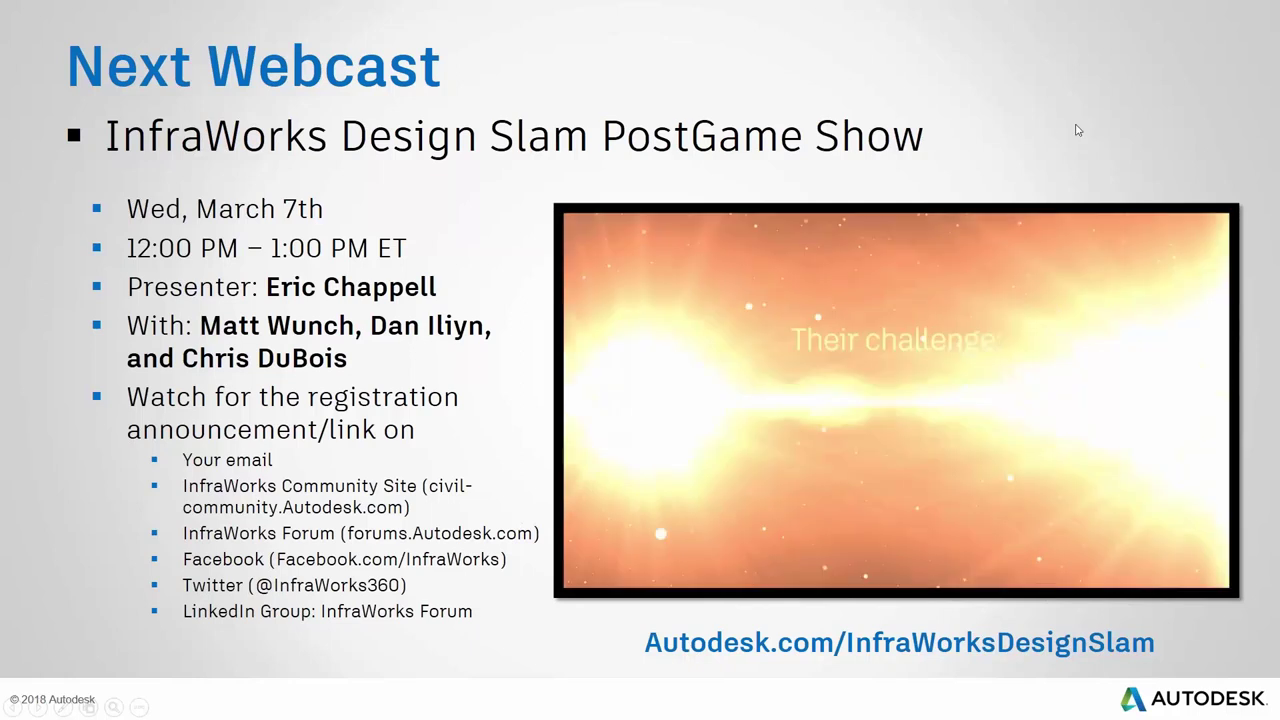
Advance to the closing Autodesk 'Make anything.' slide.
key("Right")
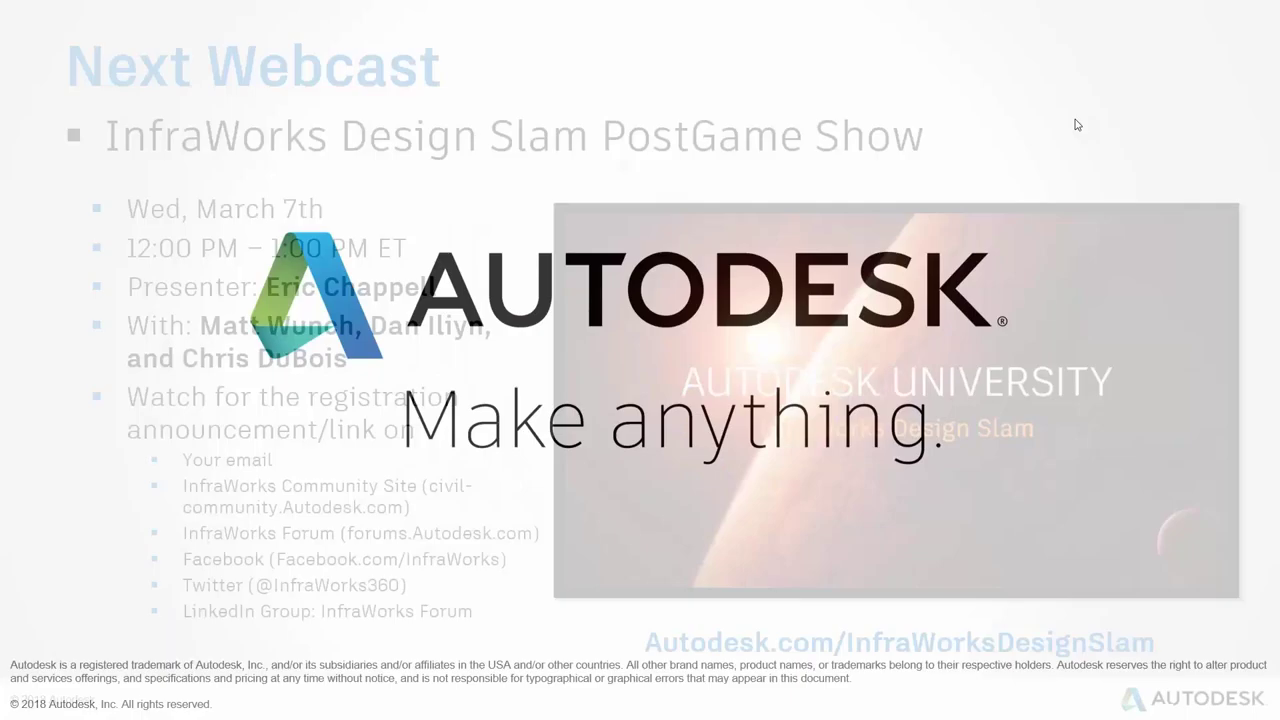